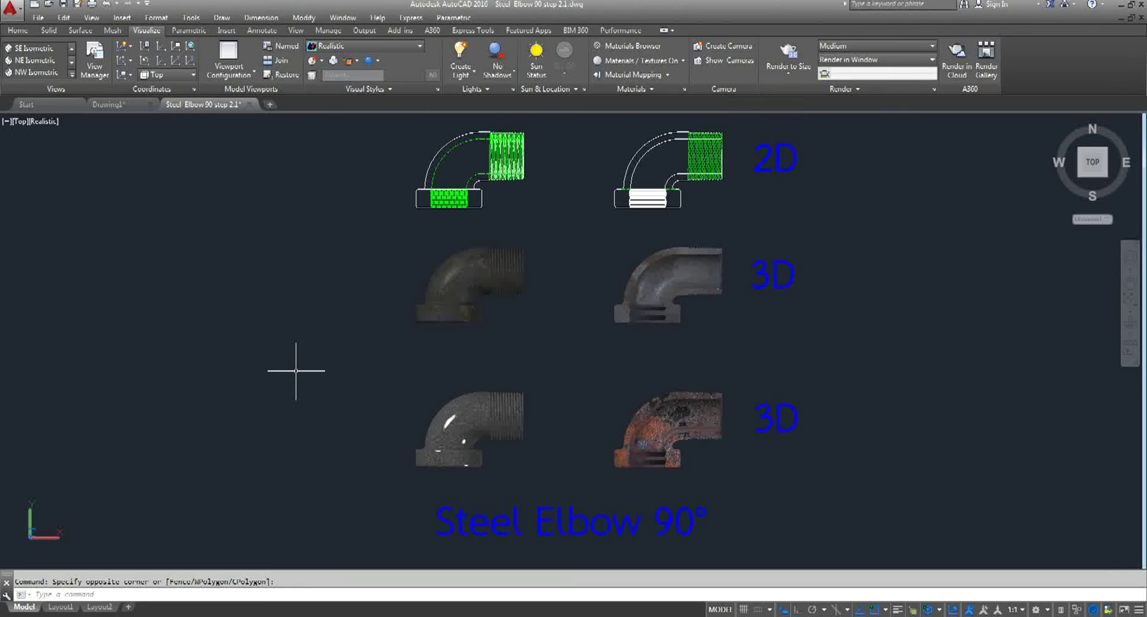
Import the ISO-A4-MM layout from a drawing template file into the drawing
middle_click_drag(547, 408, 560, 401)
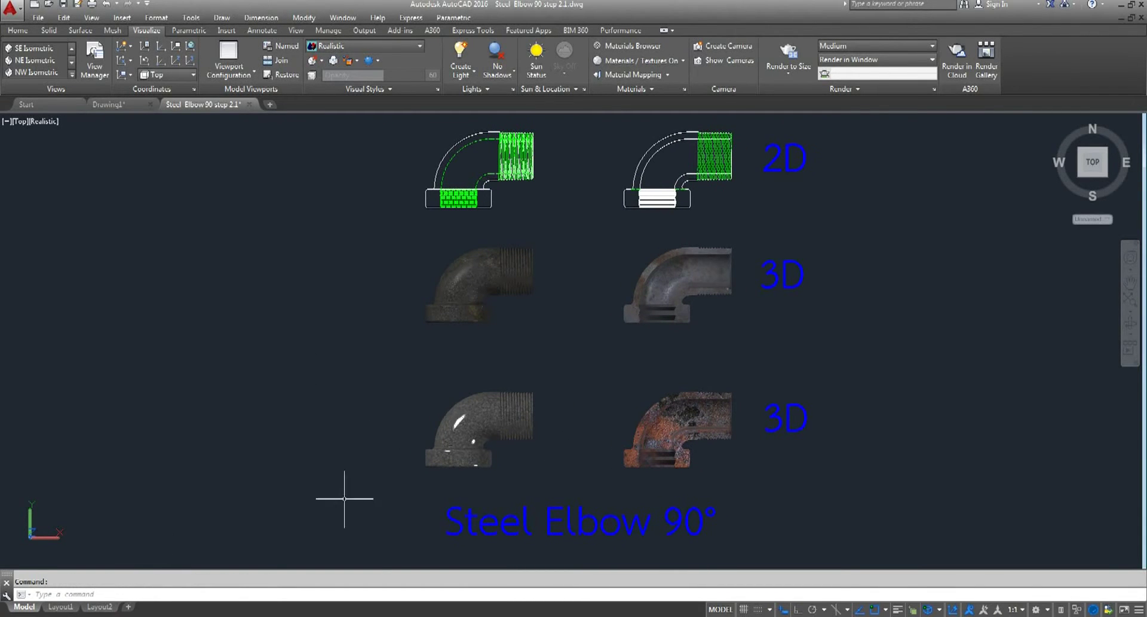
middle_click_drag(601, 335, 585, 334)
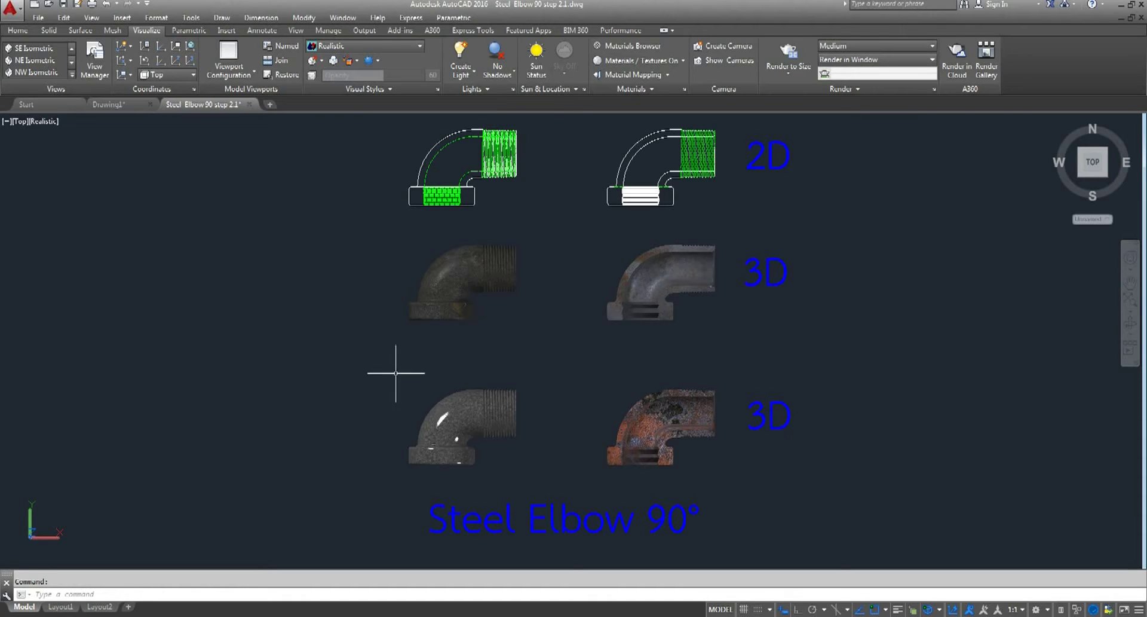
right_click(102, 606)
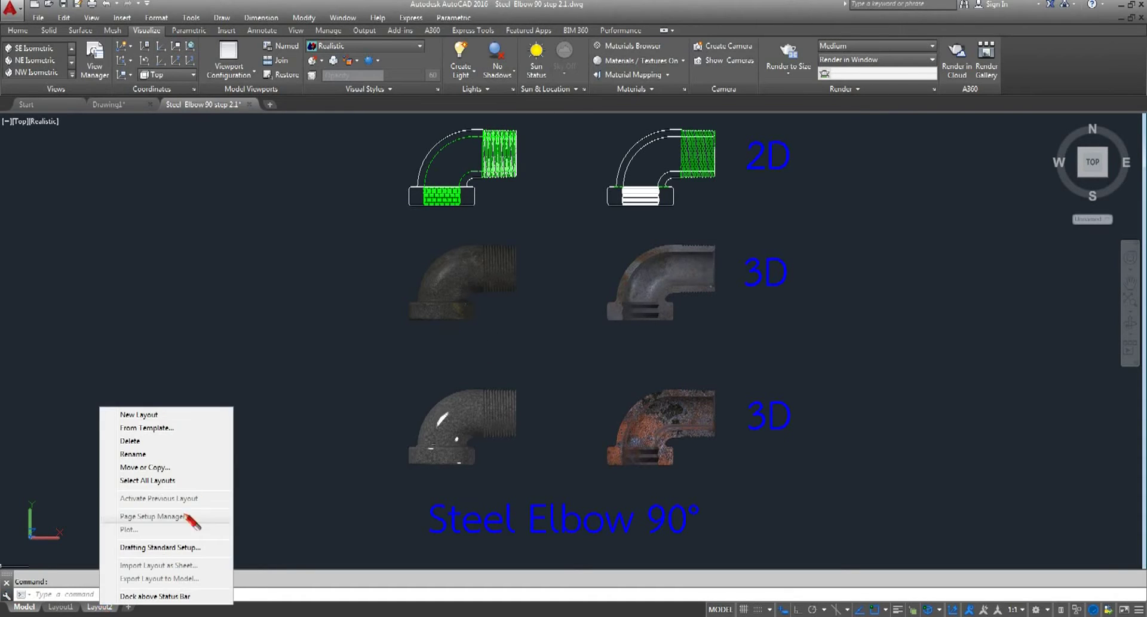
left_click(174, 428)
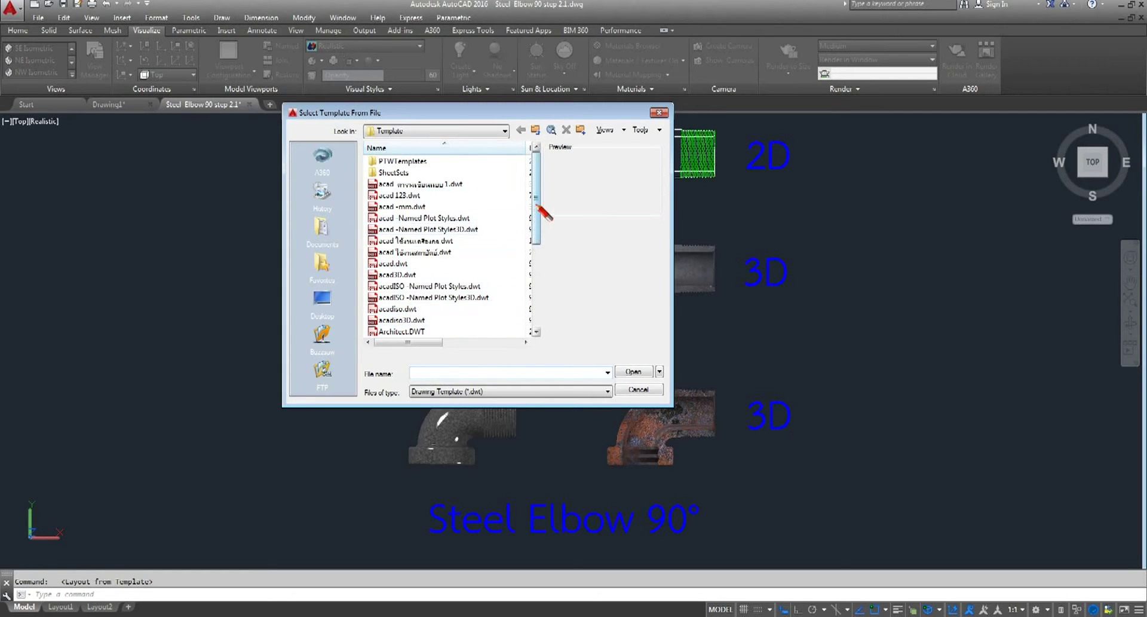
left_click_drag(537, 218, 540, 291)
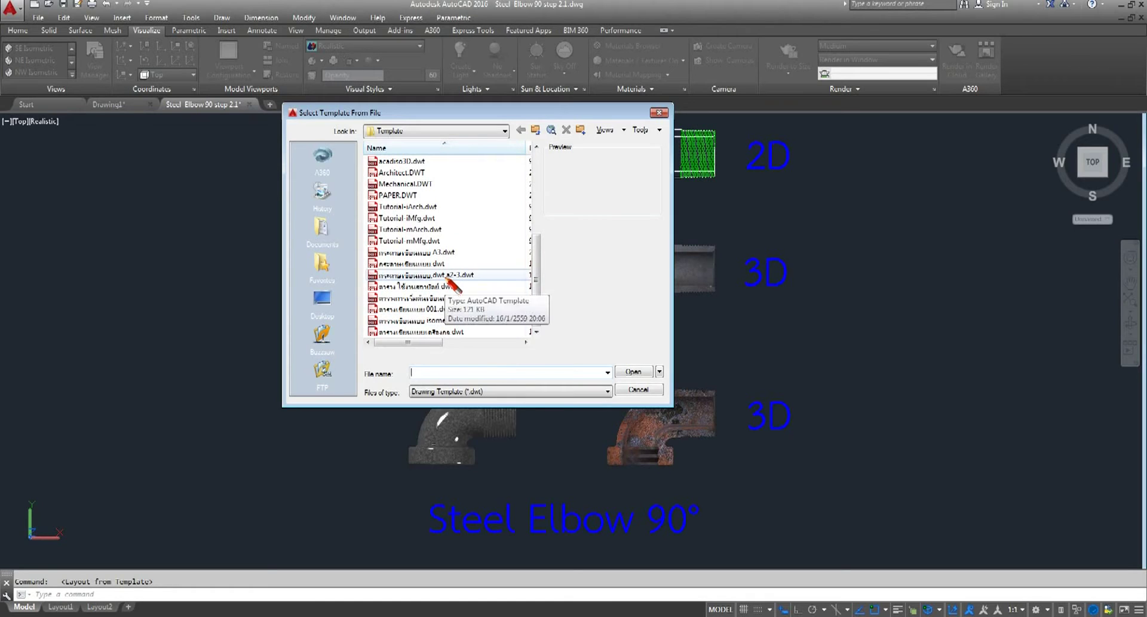
left_click(418, 263)
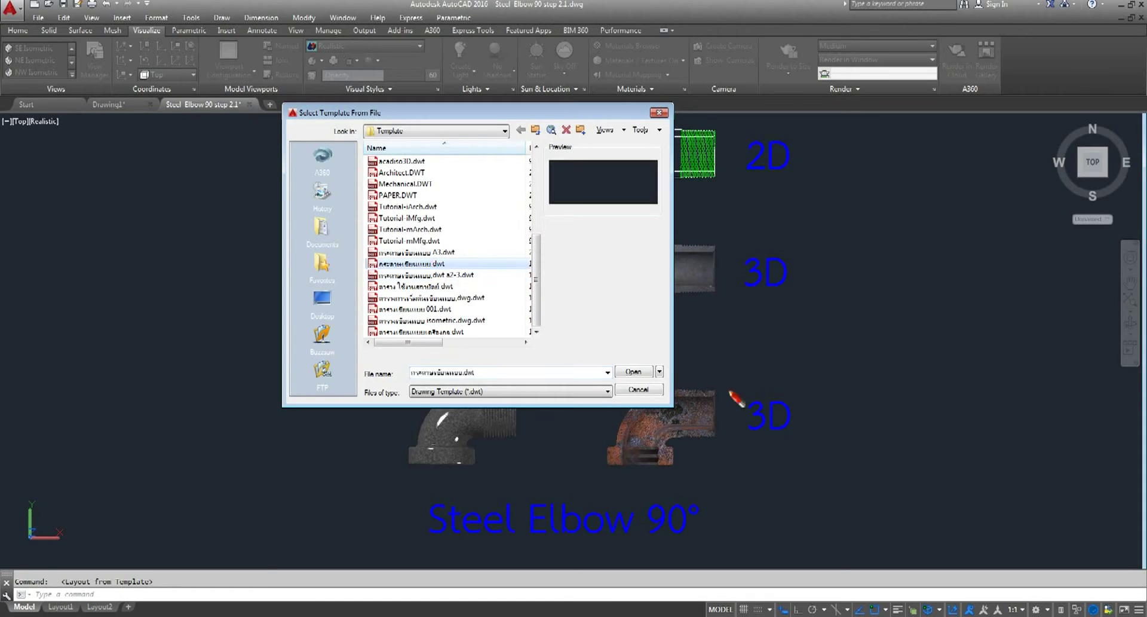
left_click(635, 372)
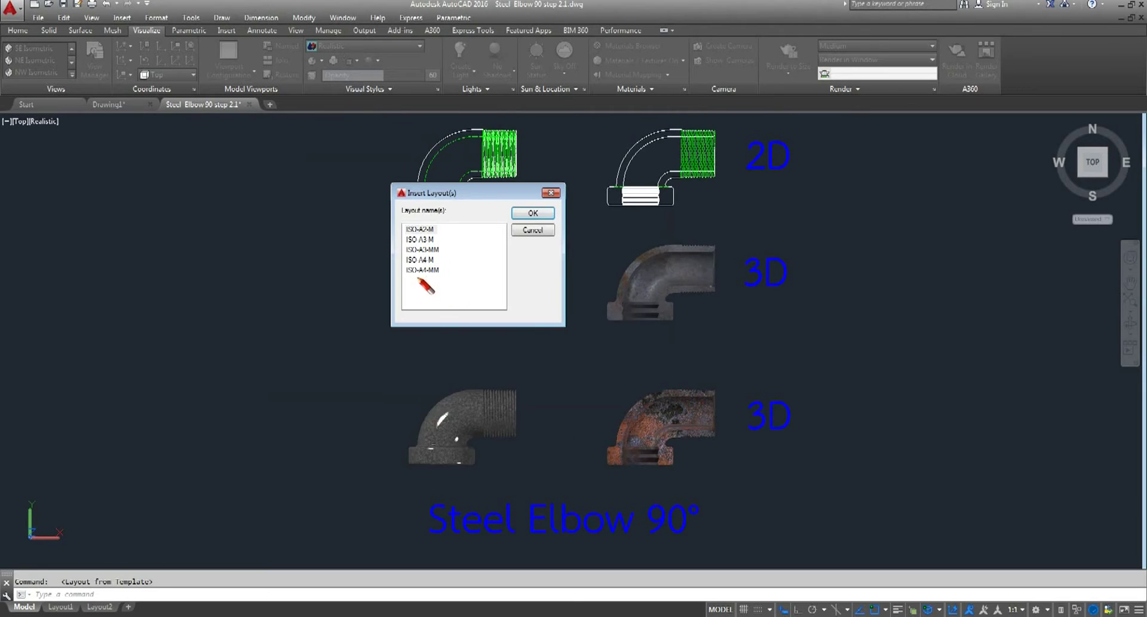
left_click(427, 270)
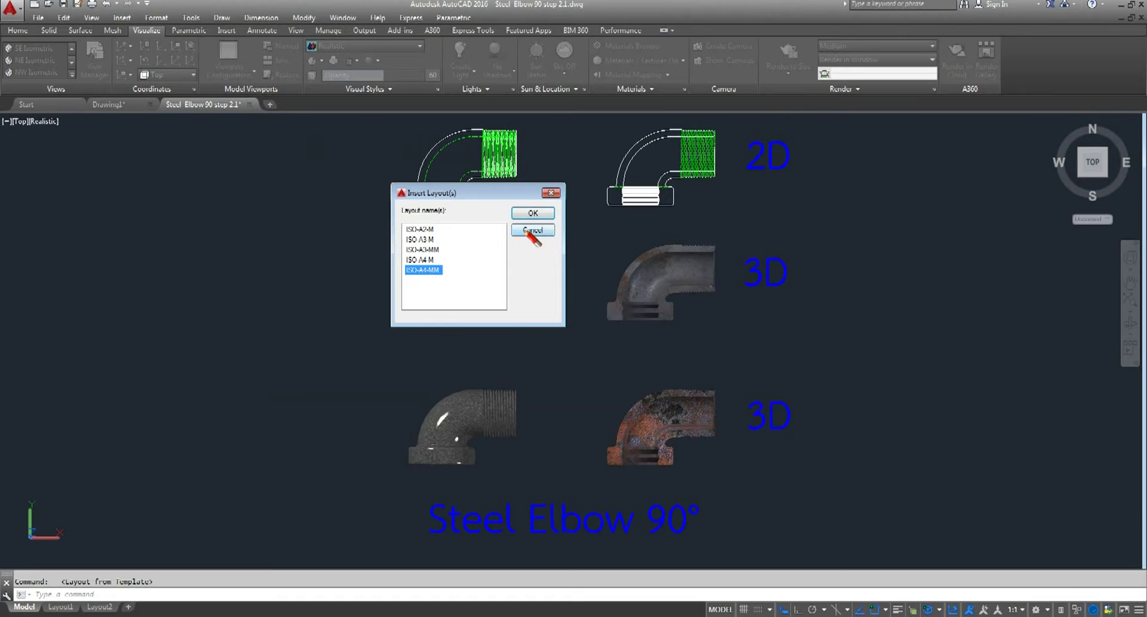
left_click(540, 217)
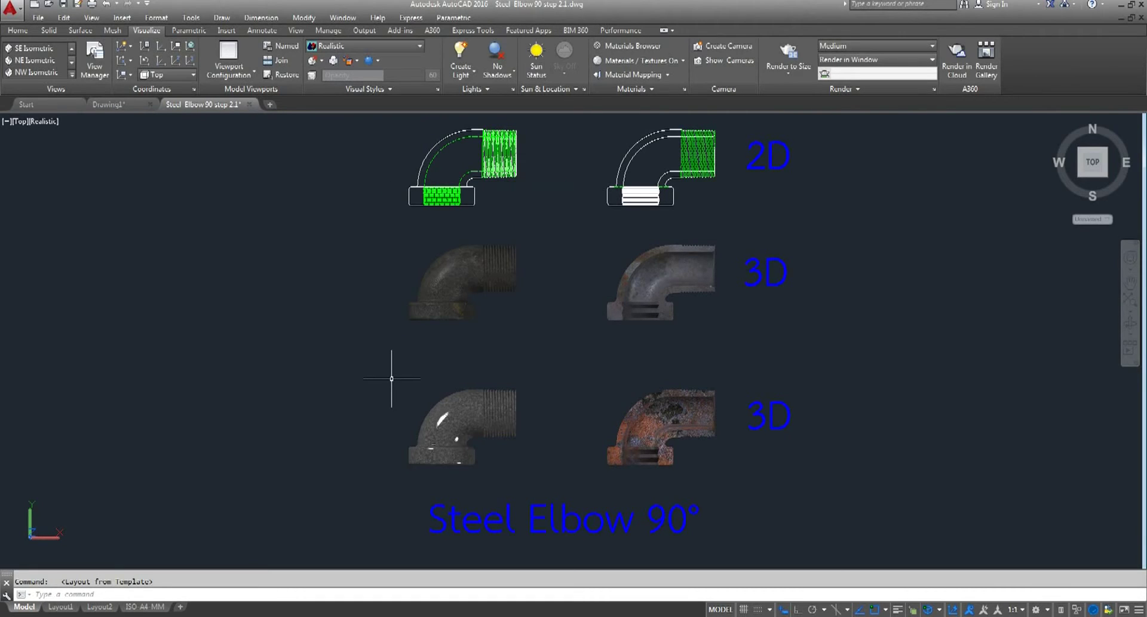
Open the ISO A4 MM layout and frame all six elbows and the Steel Elbow 90° title
left_click(145, 606)
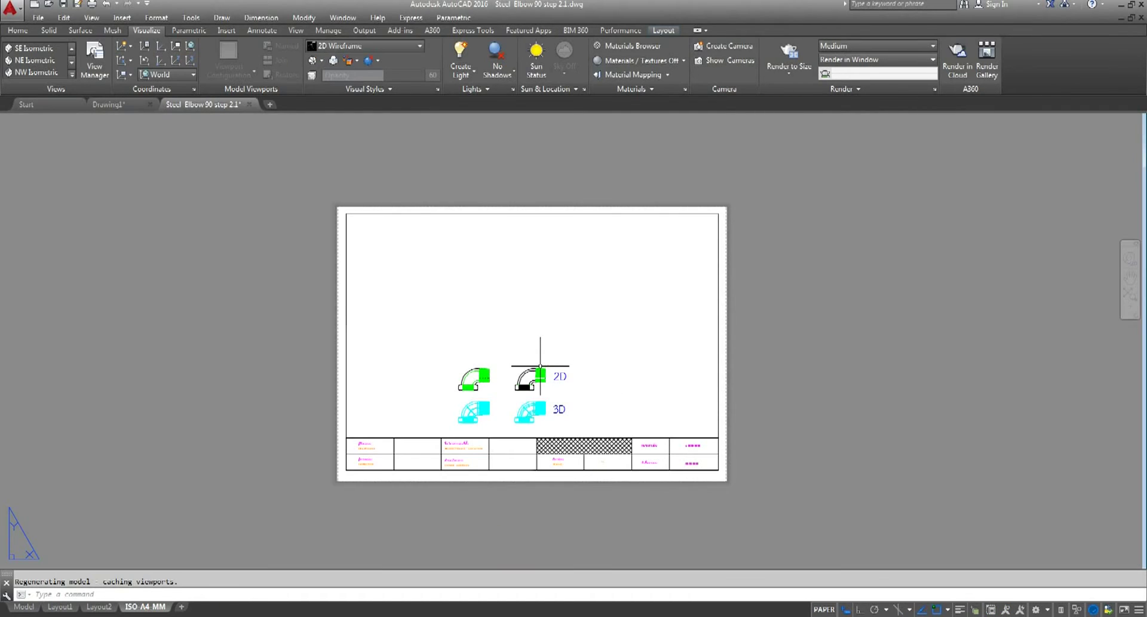
scroll(537, 374, "up", 2)
double_click(540, 323)
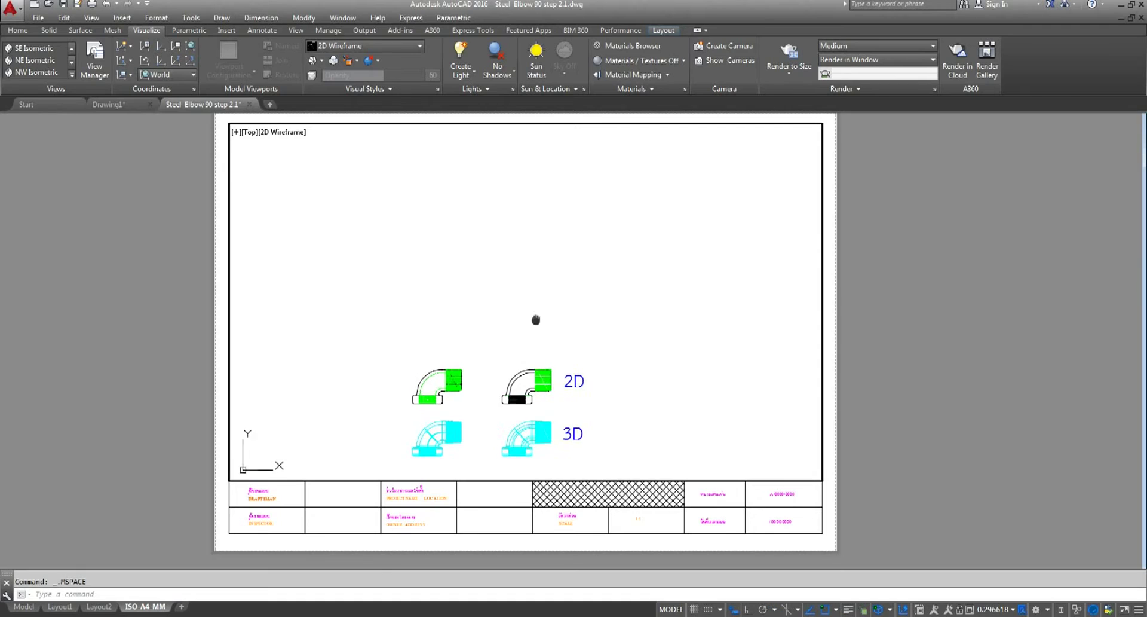
middle_click_drag(540, 323, 558, 217)
scroll(530, 328, "up", 2)
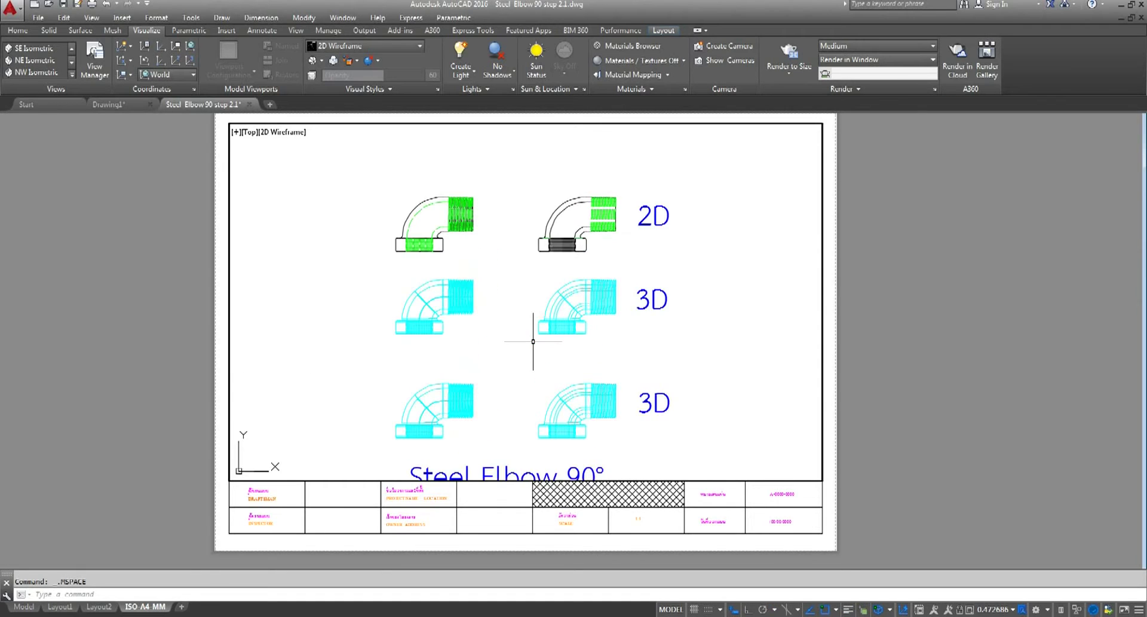
scroll(533, 341, "down", 2)
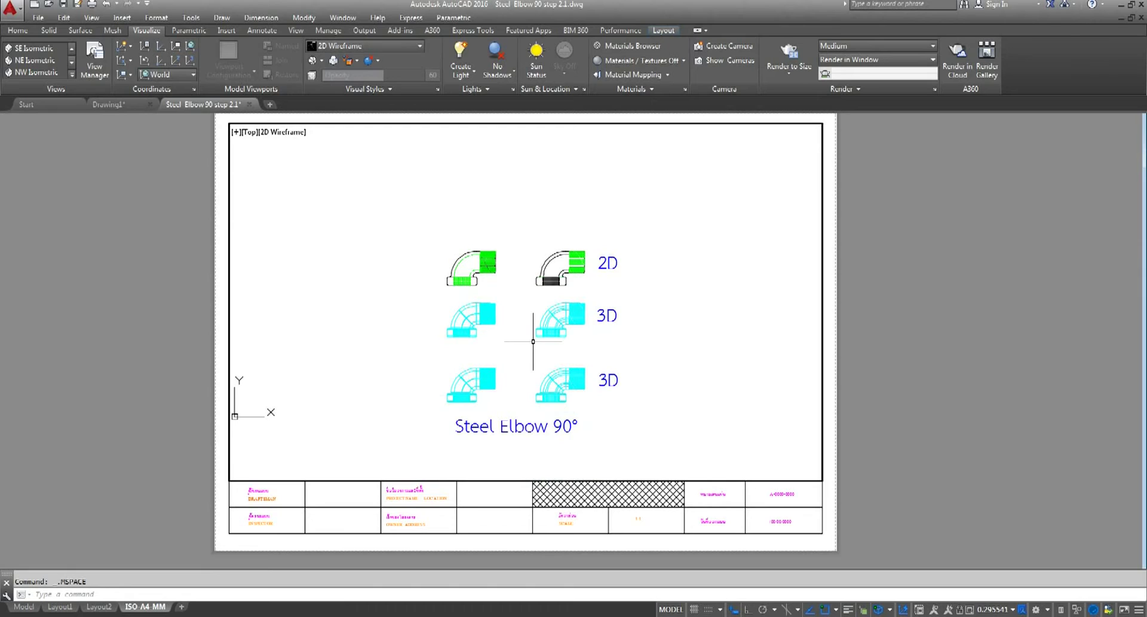
middle_click_drag(514, 335, 537, 333)
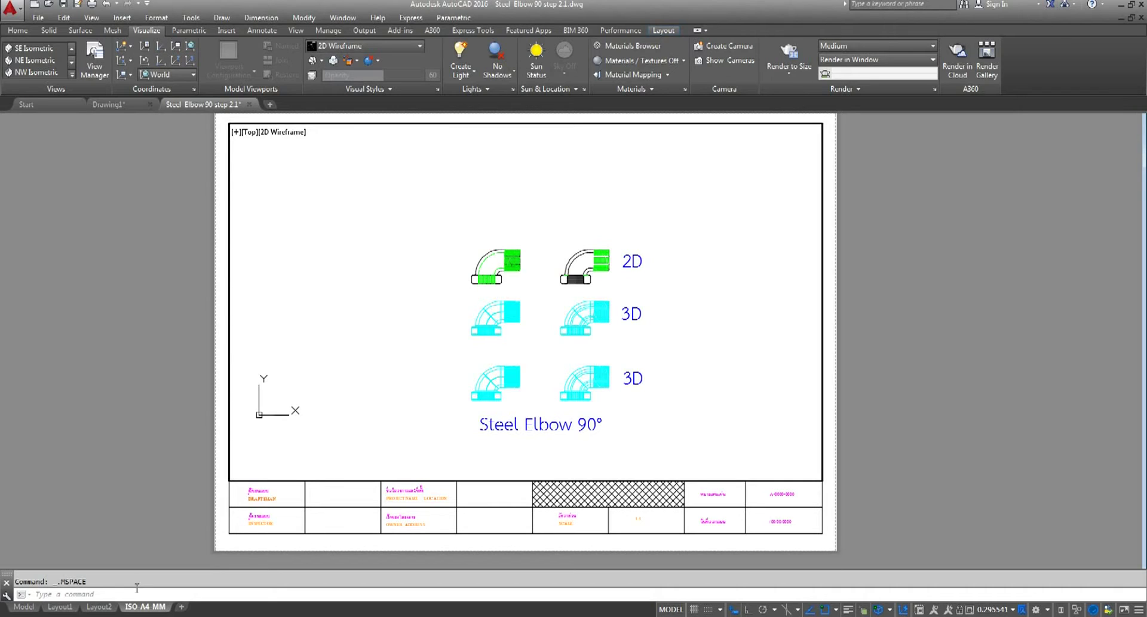
Return to model space to view the 2D and 3D steel elbows
left_click(24, 606)
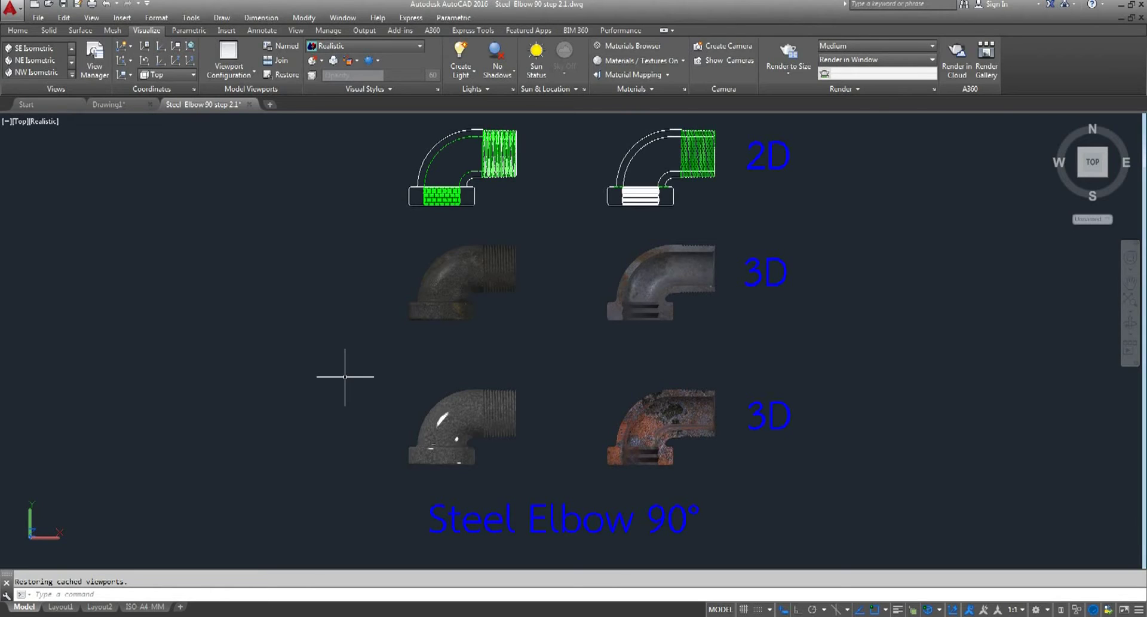
scroll(505, 326, "down", 2)
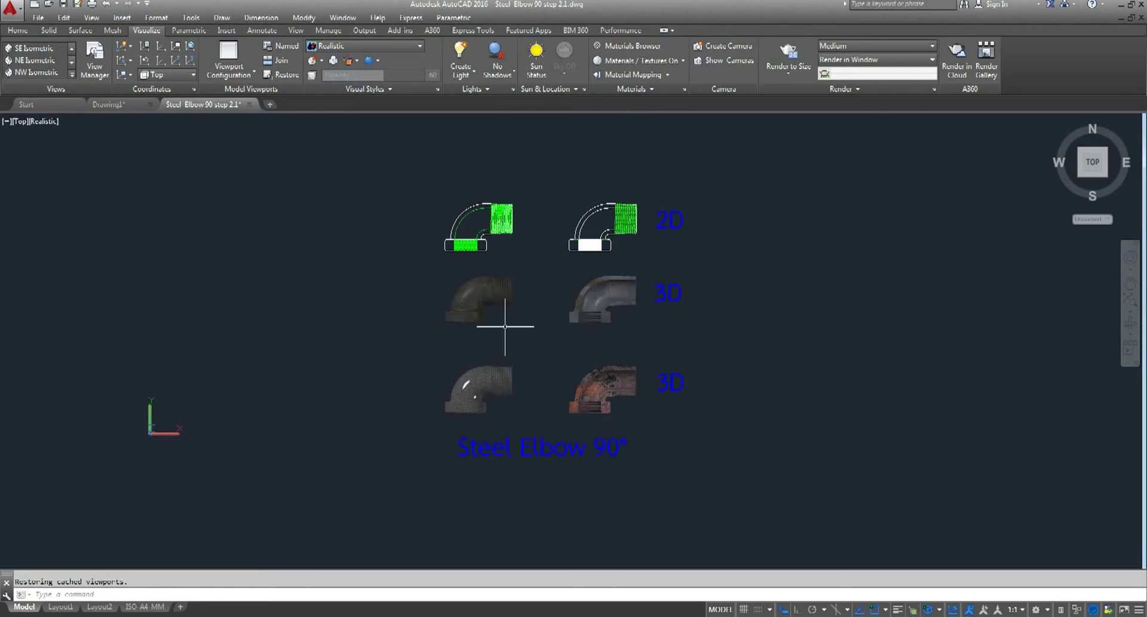
middle_click_drag(505, 326, 520, 332)
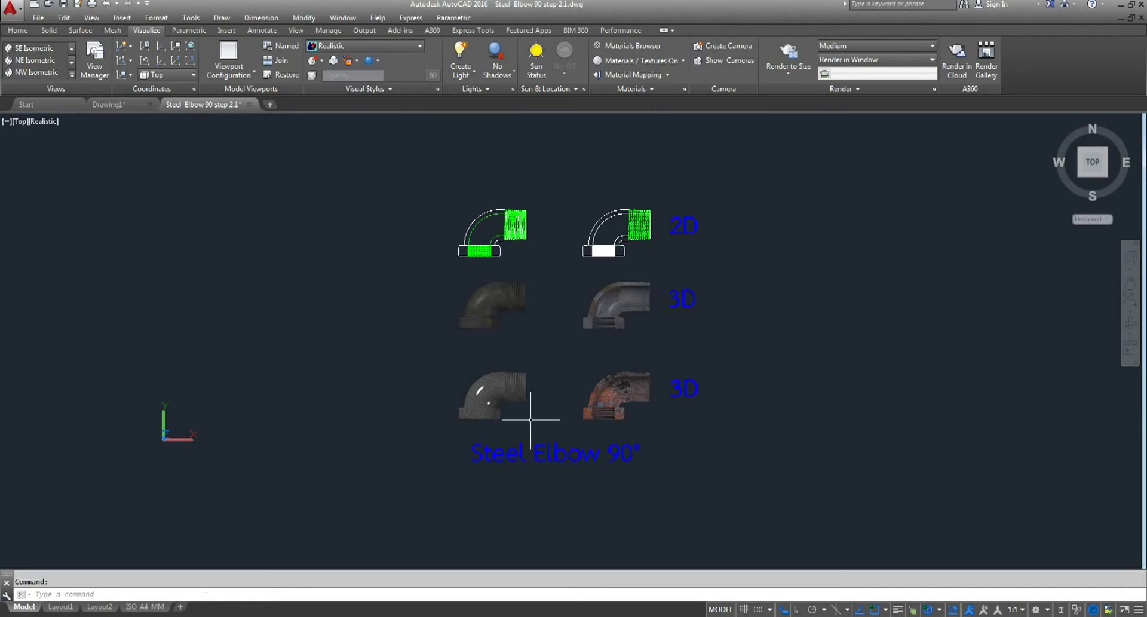
On the ISO A4 MM layout, pan the viewport to centre the six elbow views
left_click(145, 607)
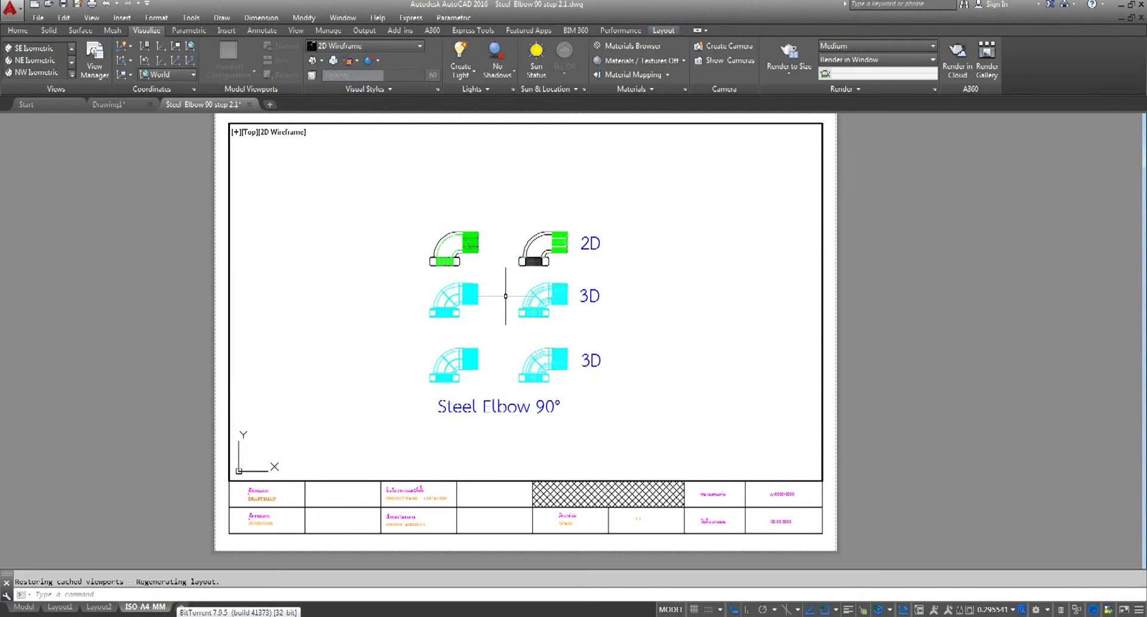
scroll(498, 317, "up", 2)
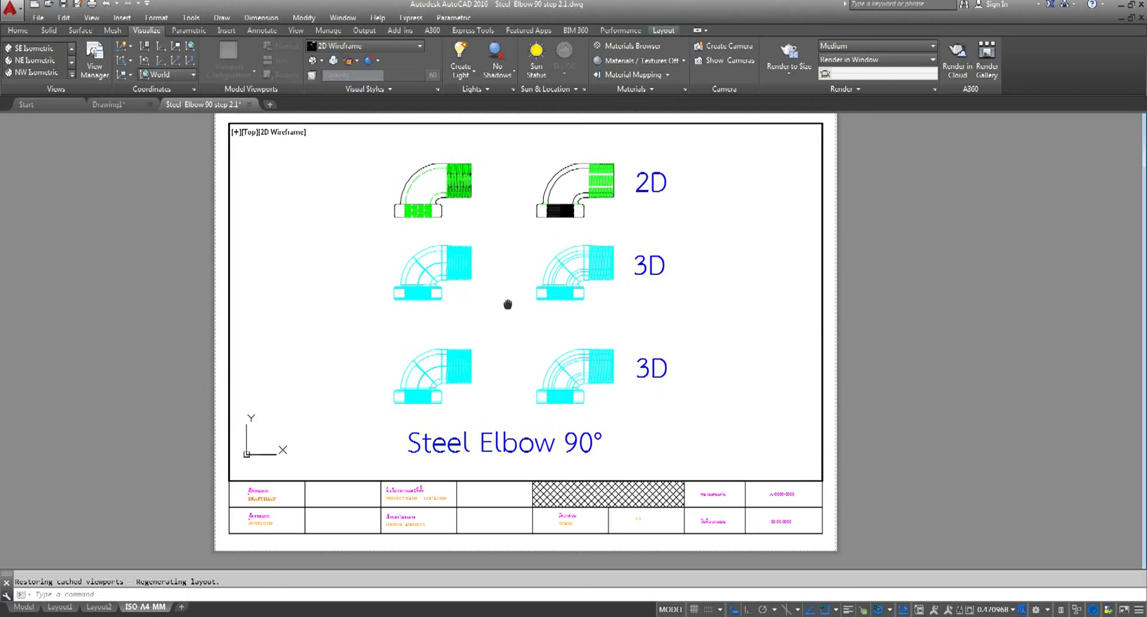
mouse_move(669, 307)
middle_mouse_down()
mouse_move(475, 287)
mouse_move(657, 317)
middle_mouse_up()
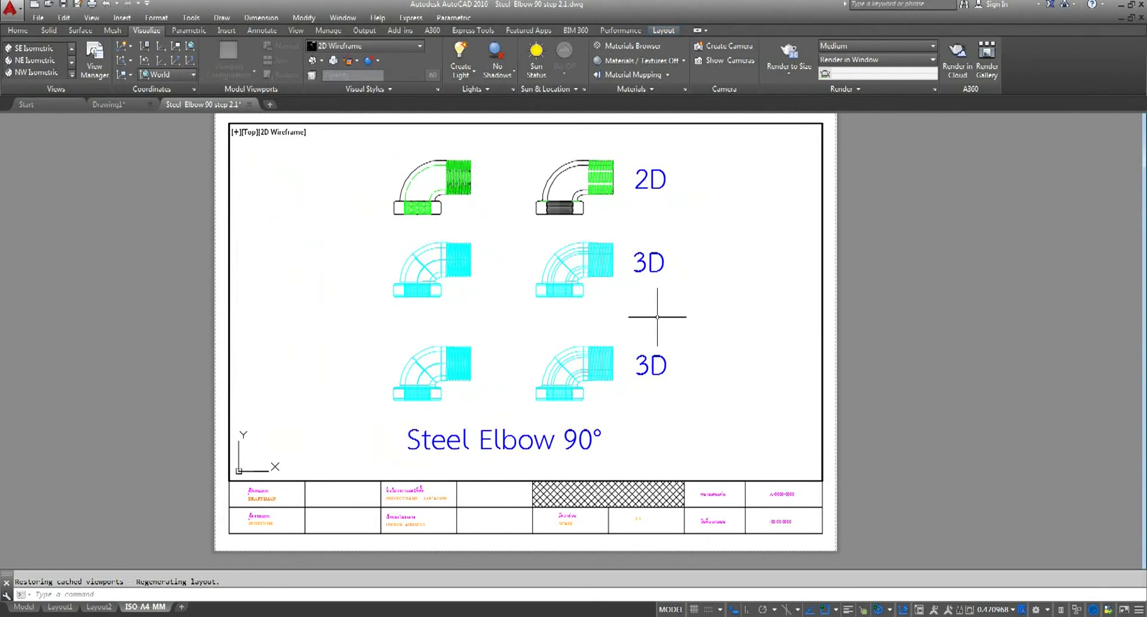
middle_click_drag(551, 323, 556, 320)
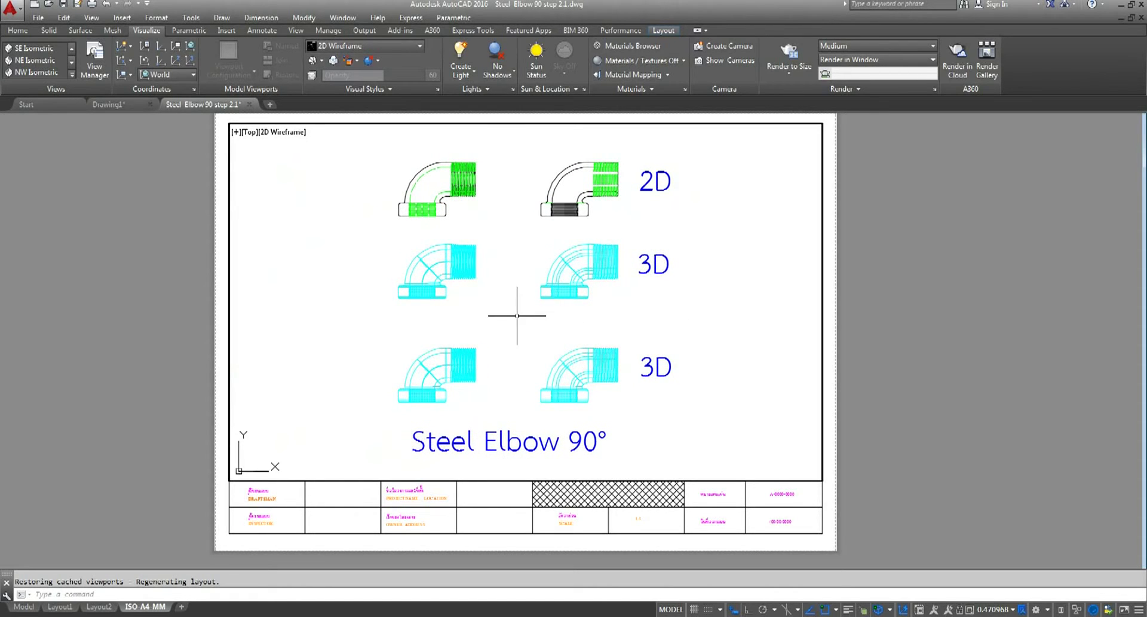
mouse_move(516, 315)
middle_mouse_down()
mouse_move(502, 318)
mouse_move(519, 321)
middle_mouse_up()
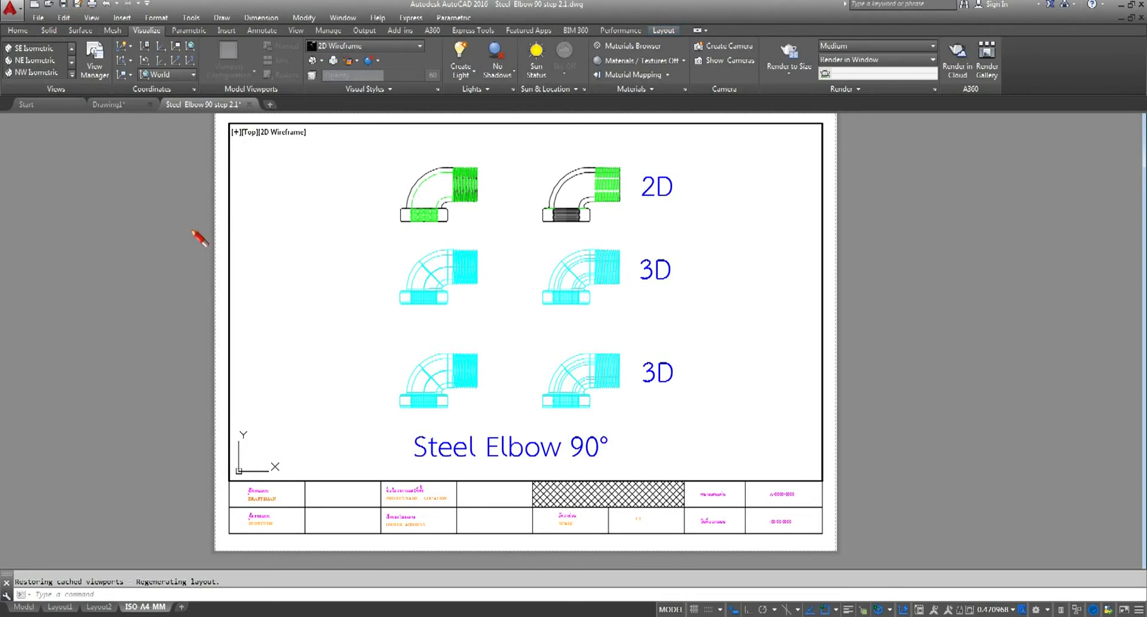
left_click(92, 4)
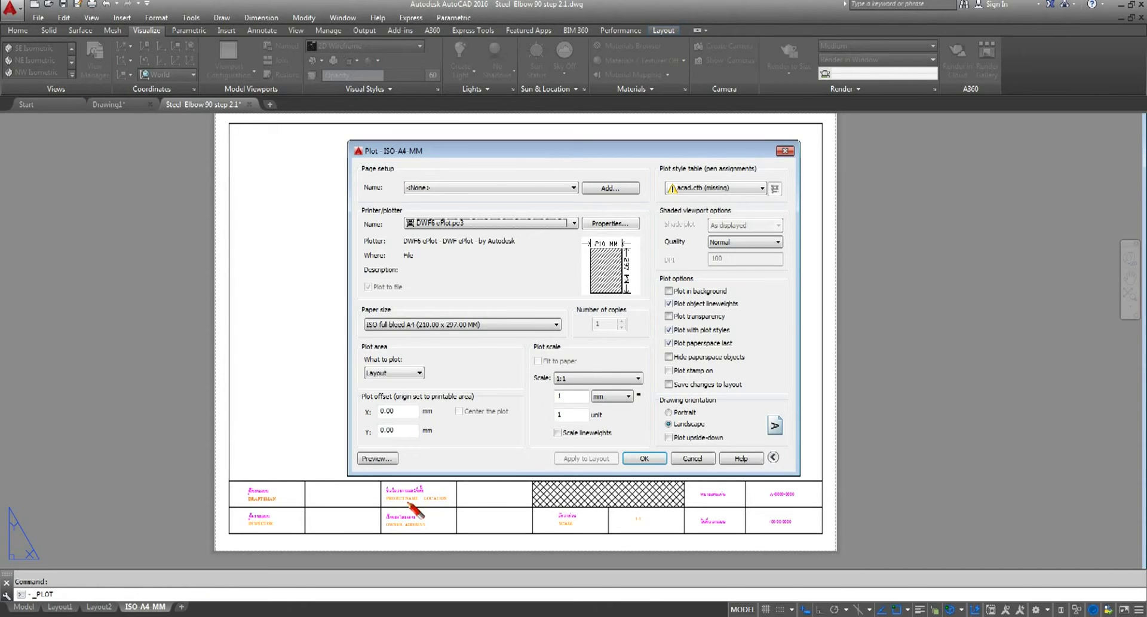
left_click(763, 188)
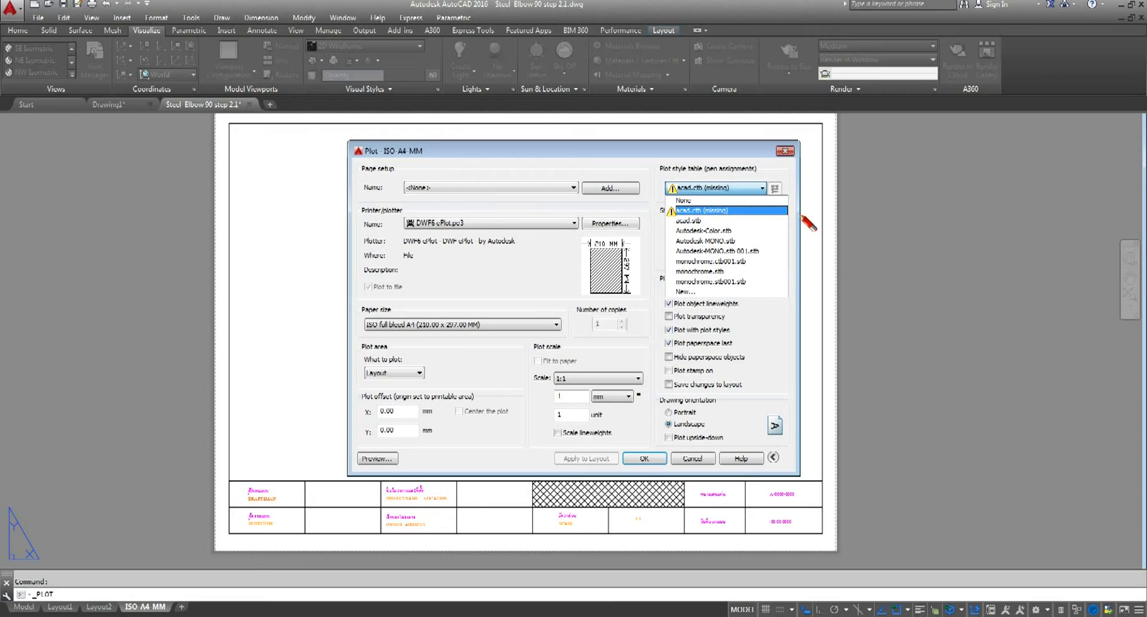
left_click(784, 151)
left_click(784, 151)
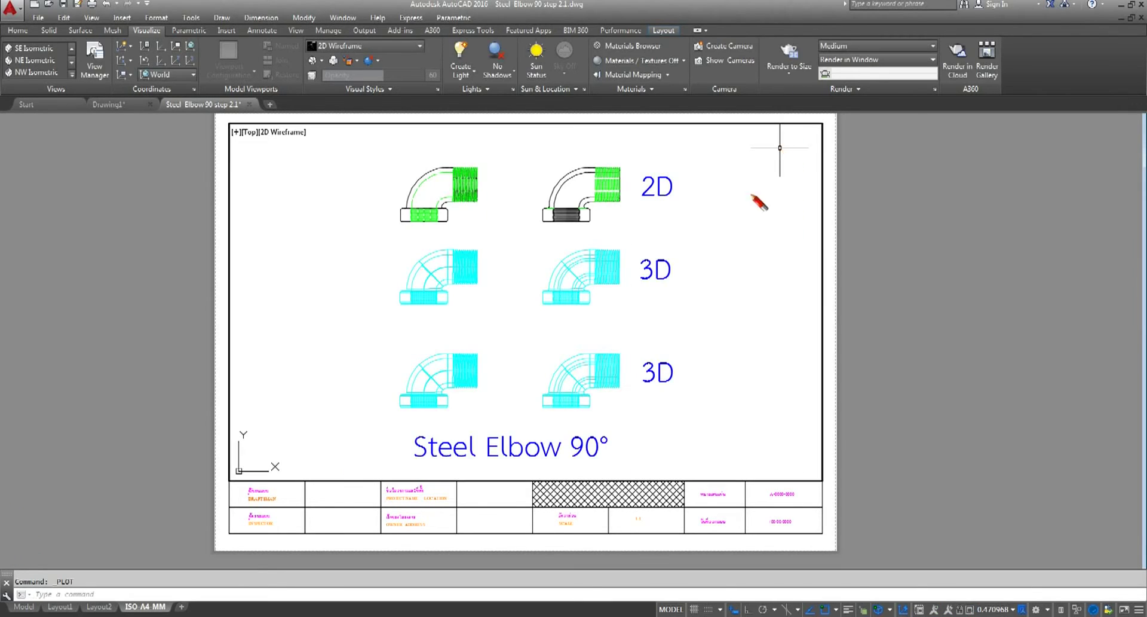
Return to paper space, adjust the sheet view, and bring up the Select File browser
double_click(927, 346)
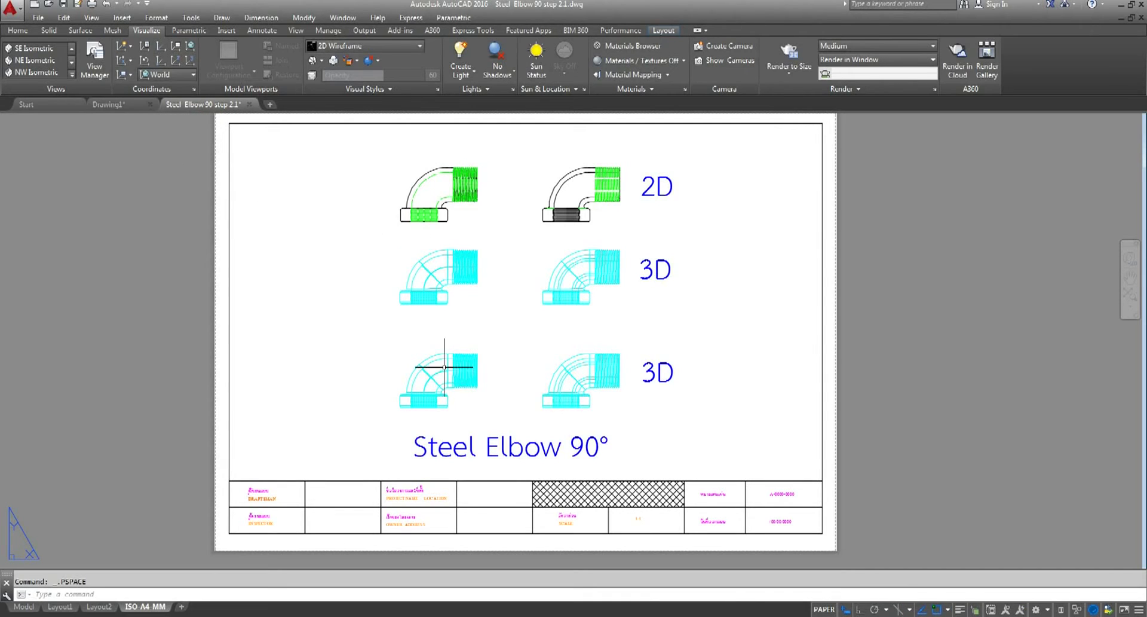
middle_click_drag(441, 377, 422, 377)
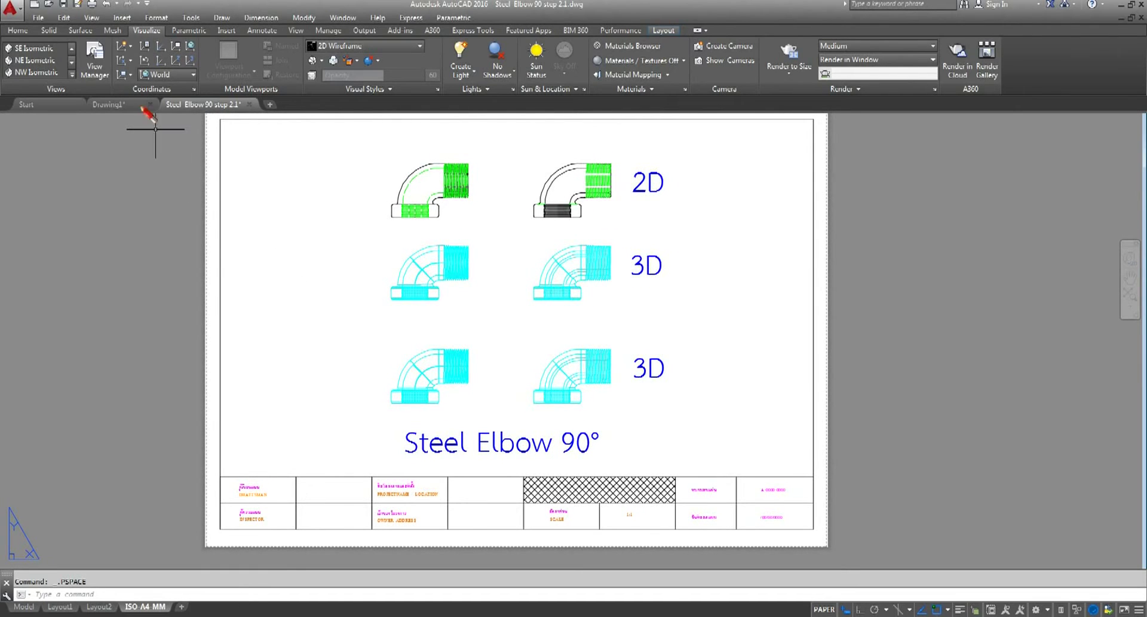
left_click(49, 5)
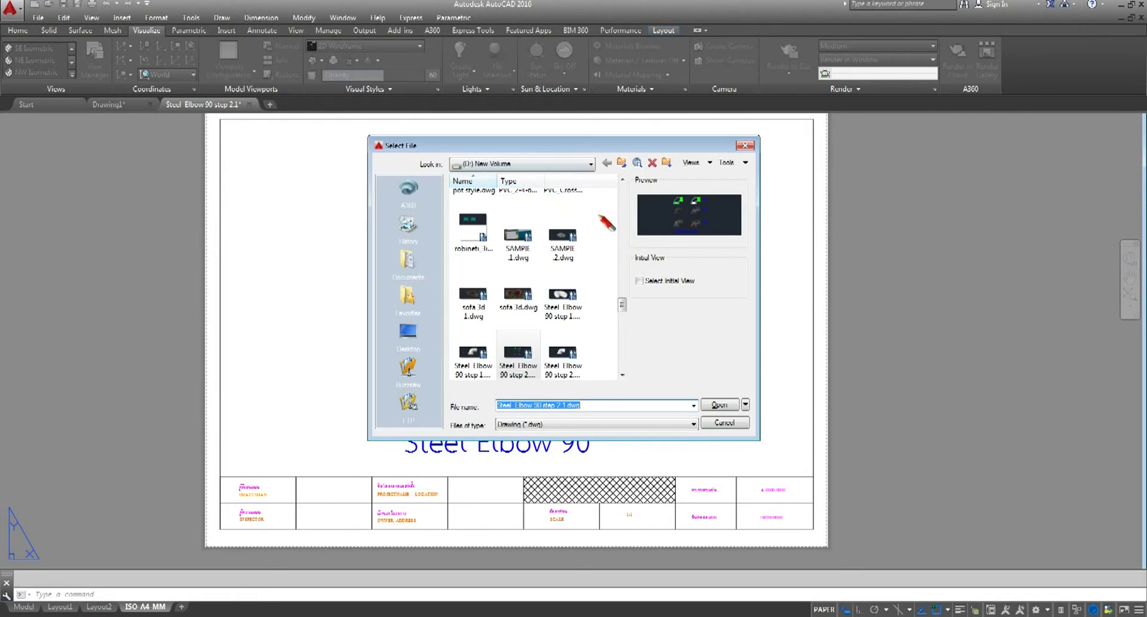
Start a new drawing from the custom a2-3 A3 drawing template (*.dwt)
left_click(693, 424)
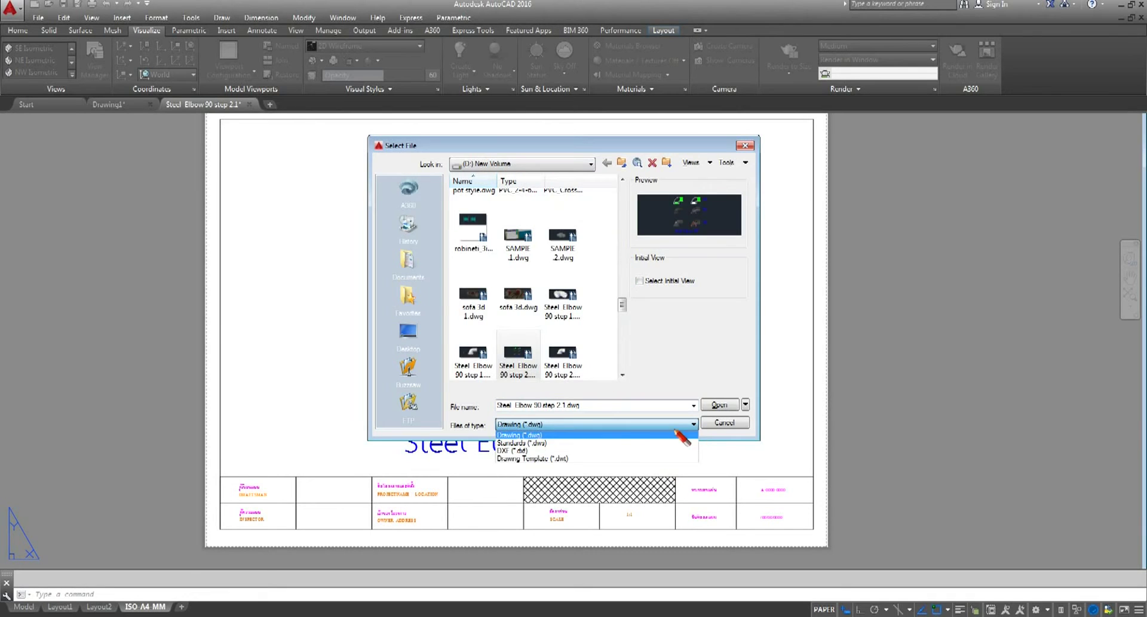
left_click(613, 460)
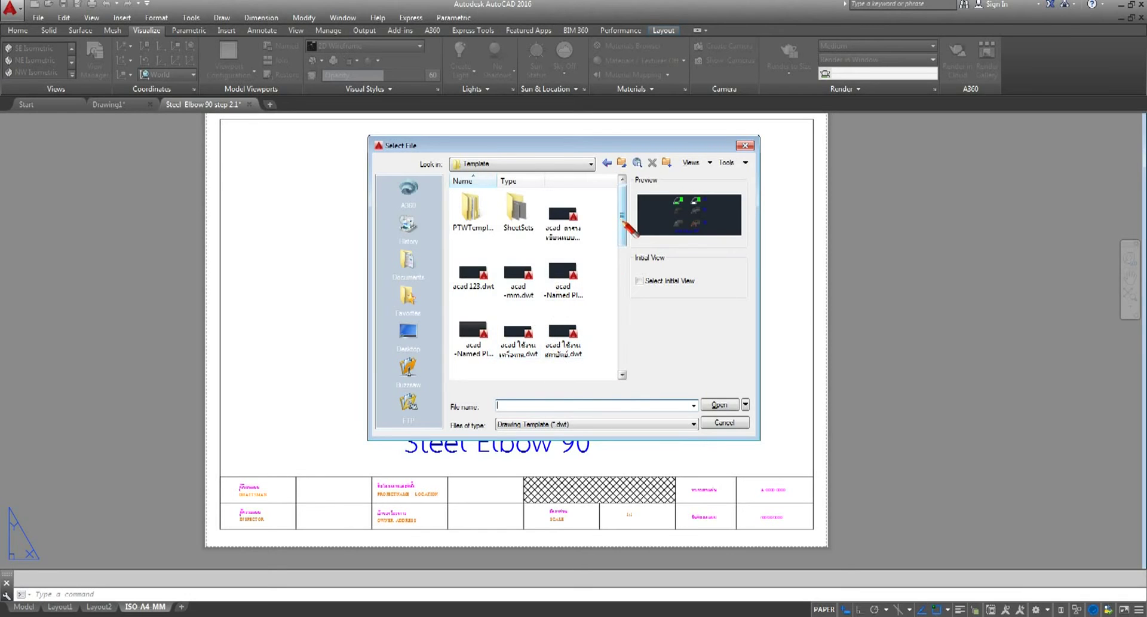
left_click_drag(622, 224, 622, 365)
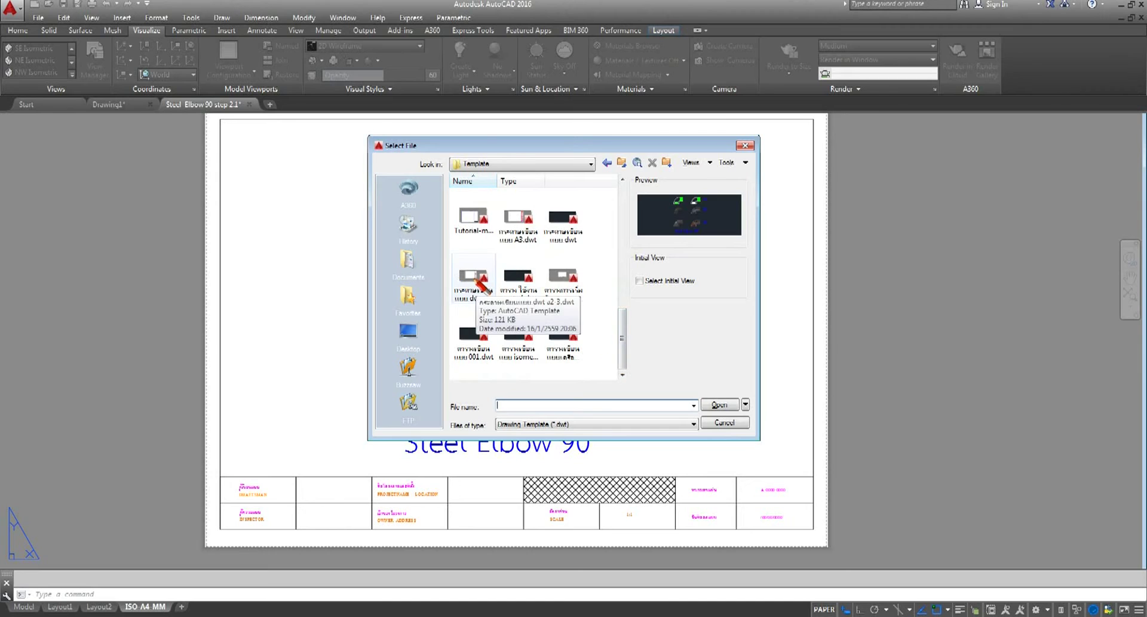
left_click(476, 278)
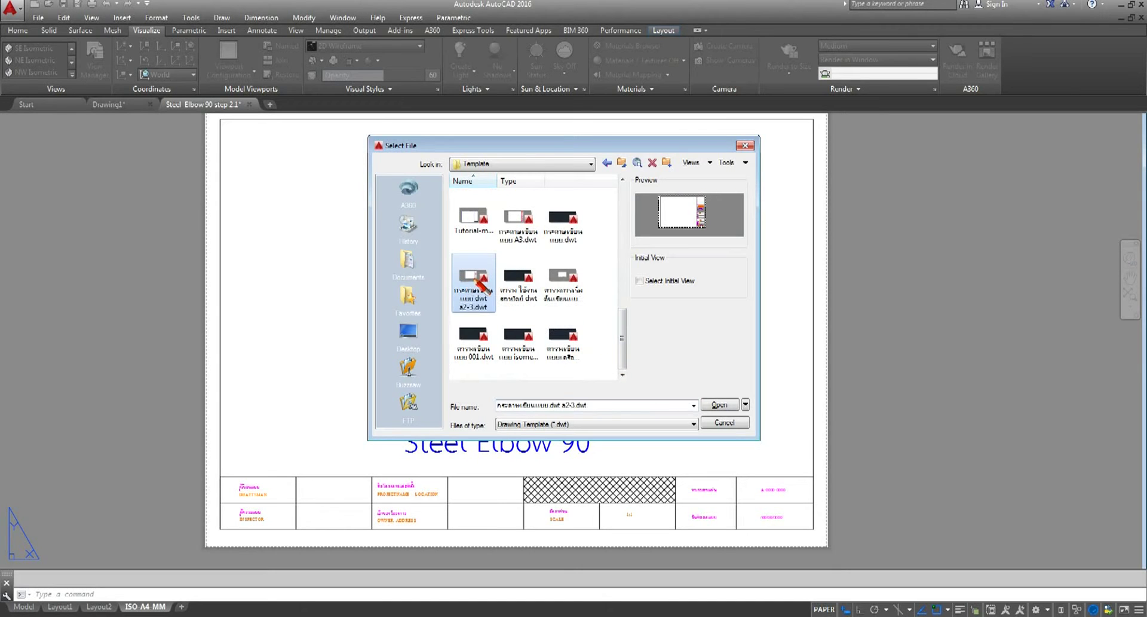
left_click(719, 406)
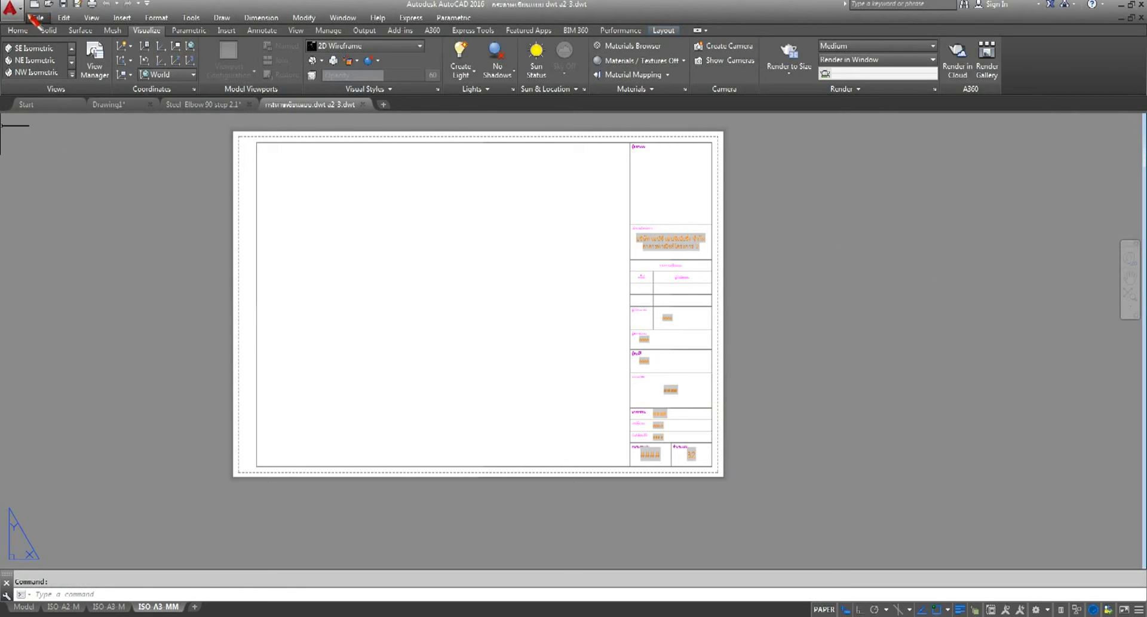
Open a different custom template from the Template folder, browsing it in List view
left_click(49, 5)
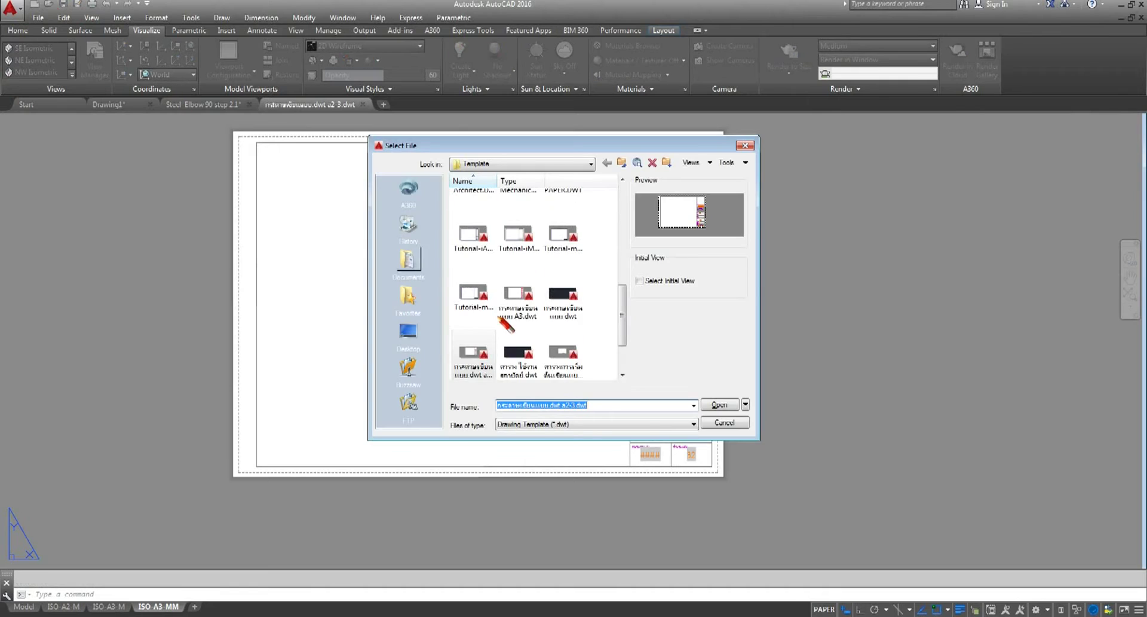
left_click(489, 369)
left_click(720, 164)
left_click(736, 176)
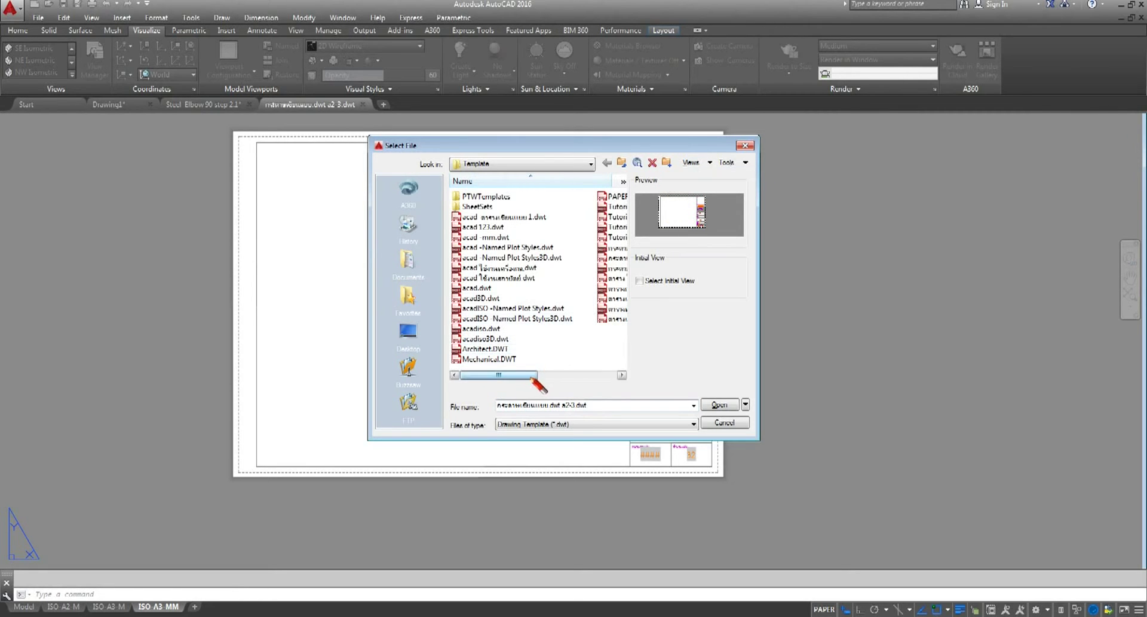
left_click_drag(549, 376, 604, 376)
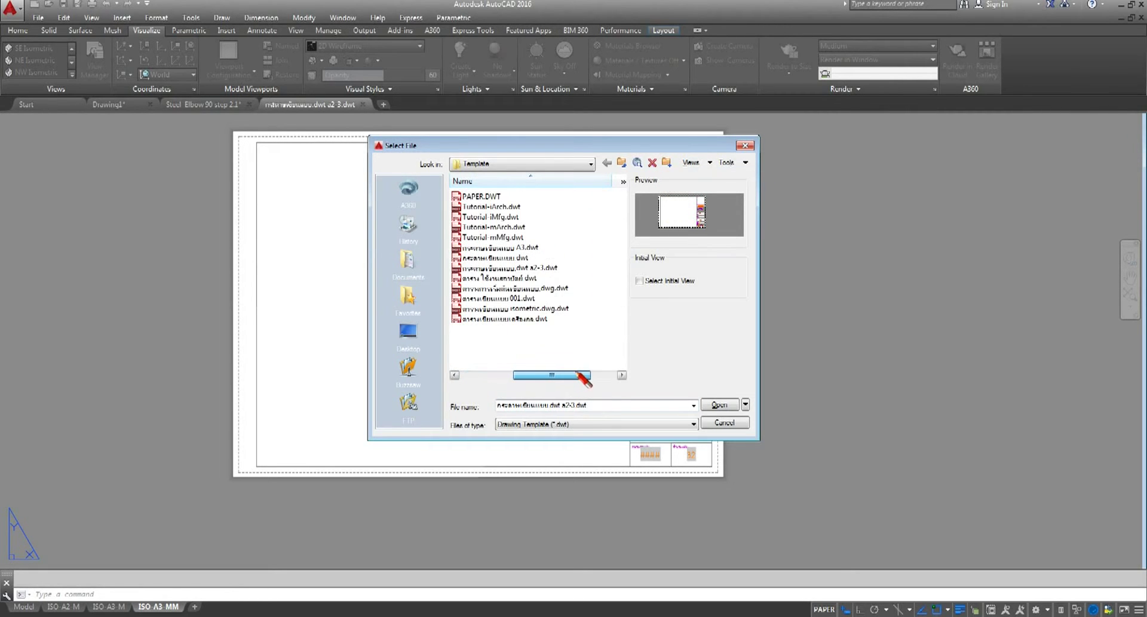
left_click(518, 257)
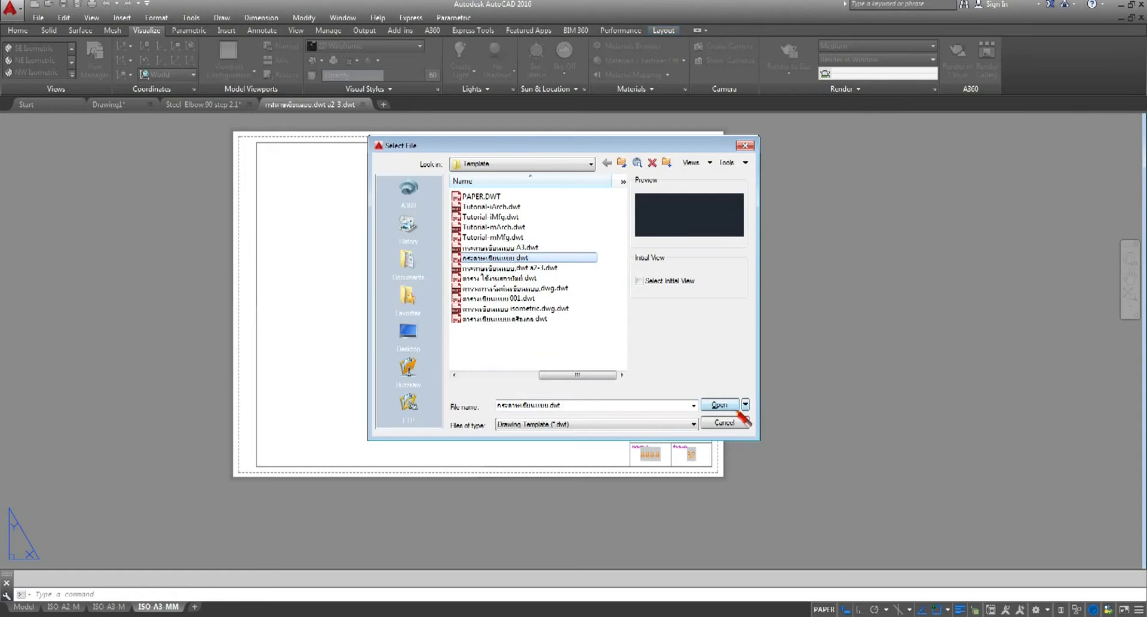
left_click(720, 404)
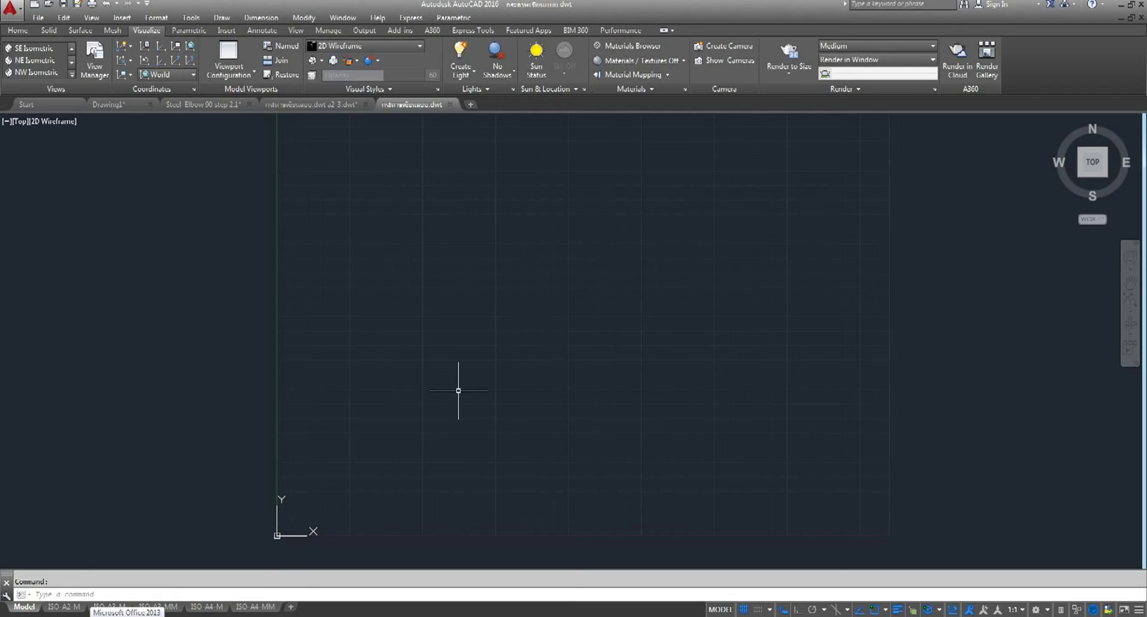
Zoom and pan the new drawing's empty model space to centre the grid
scroll(459, 382, "up", 2)
scroll(457, 370, "up", 1)
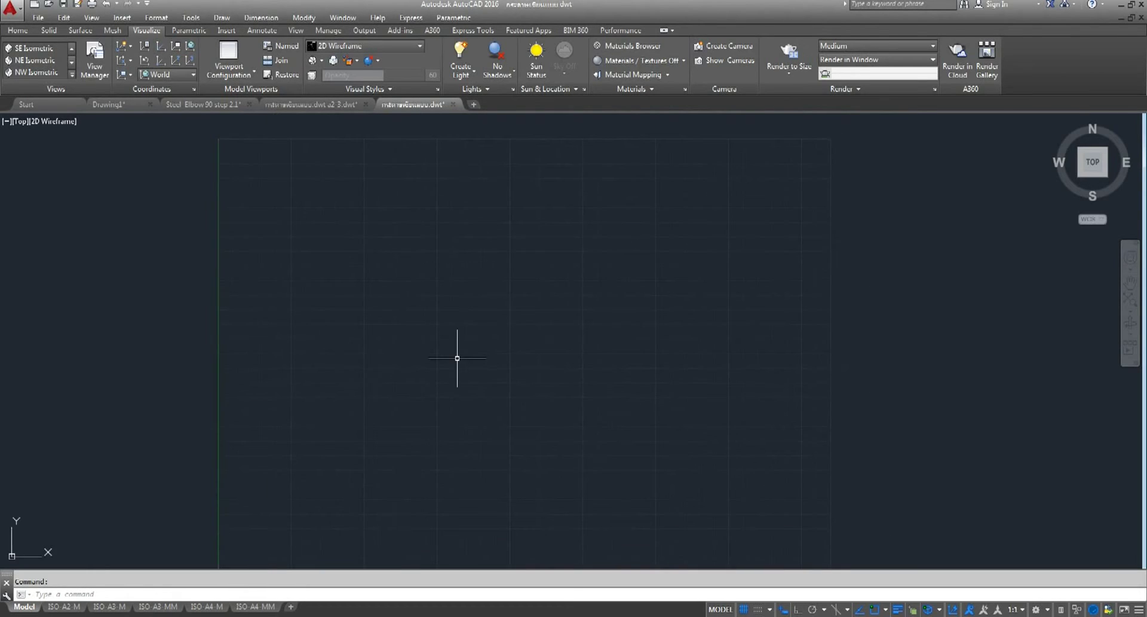
scroll(457, 358, "down", 4)
middle_click_drag(457, 358, 464, 330)
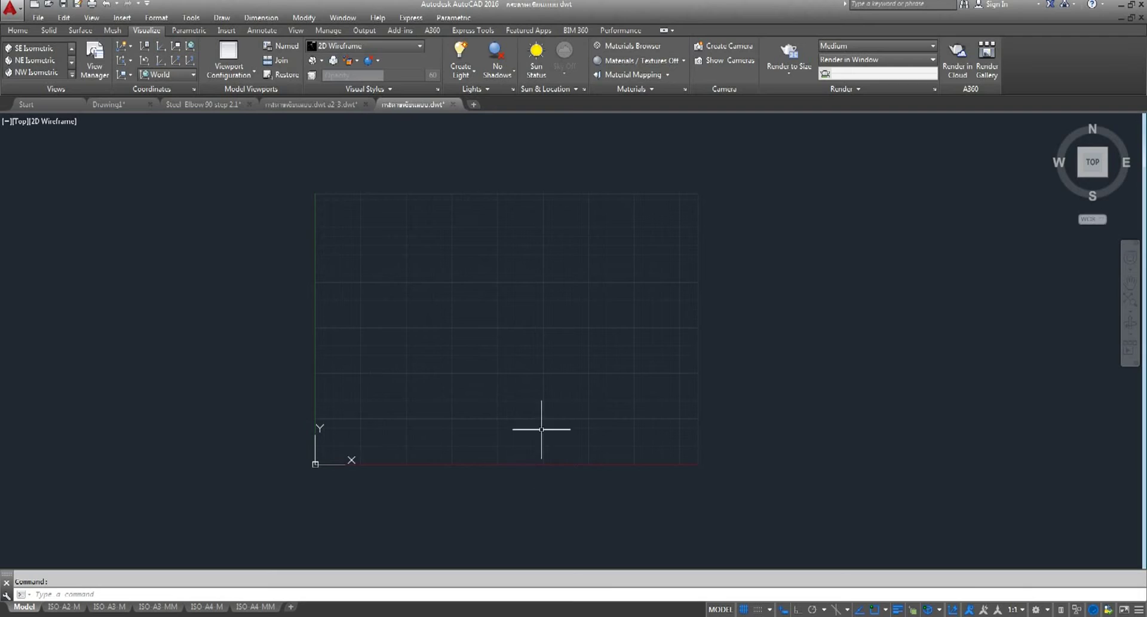
middle_click_drag(555, 400, 527, 422)
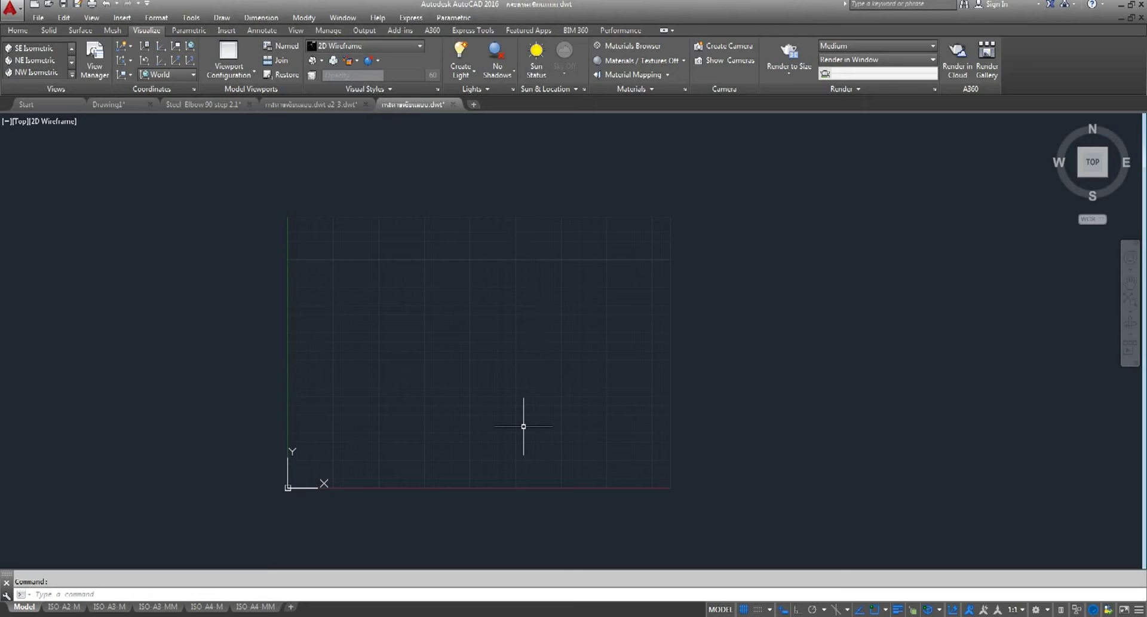
left_click(256, 606)
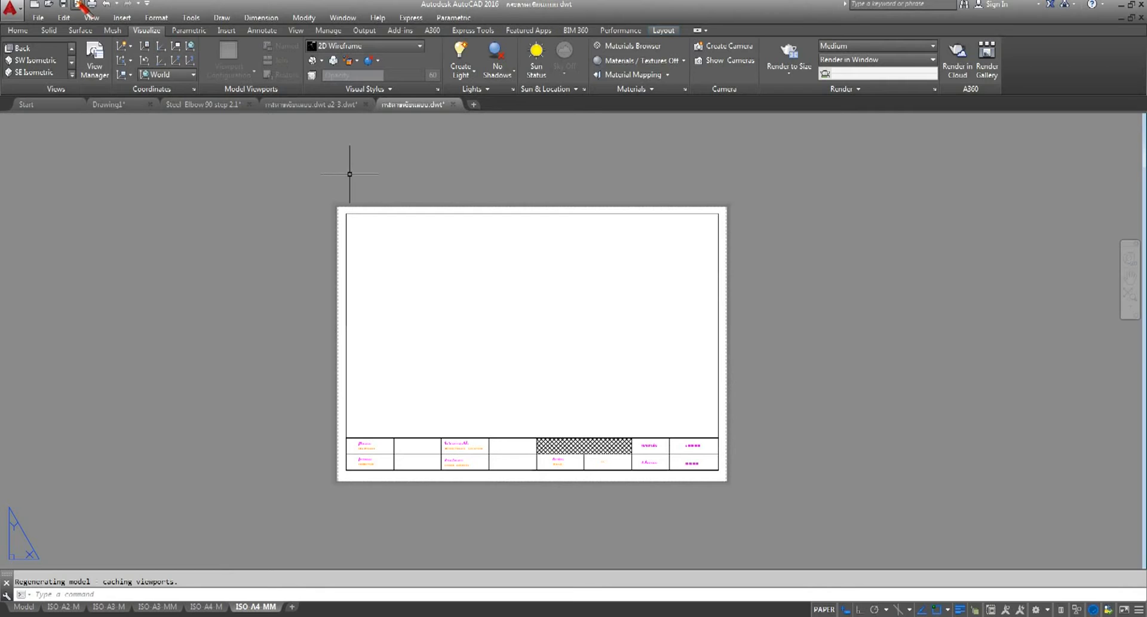
left_click(91, 4)
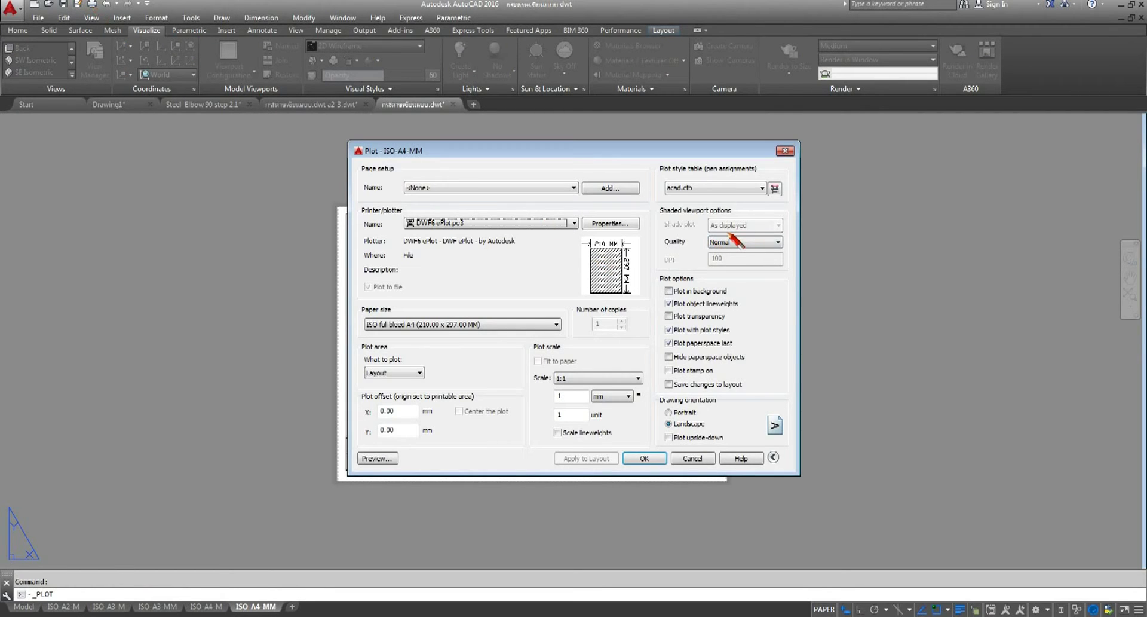
left_click(765, 190)
left_click(763, 188)
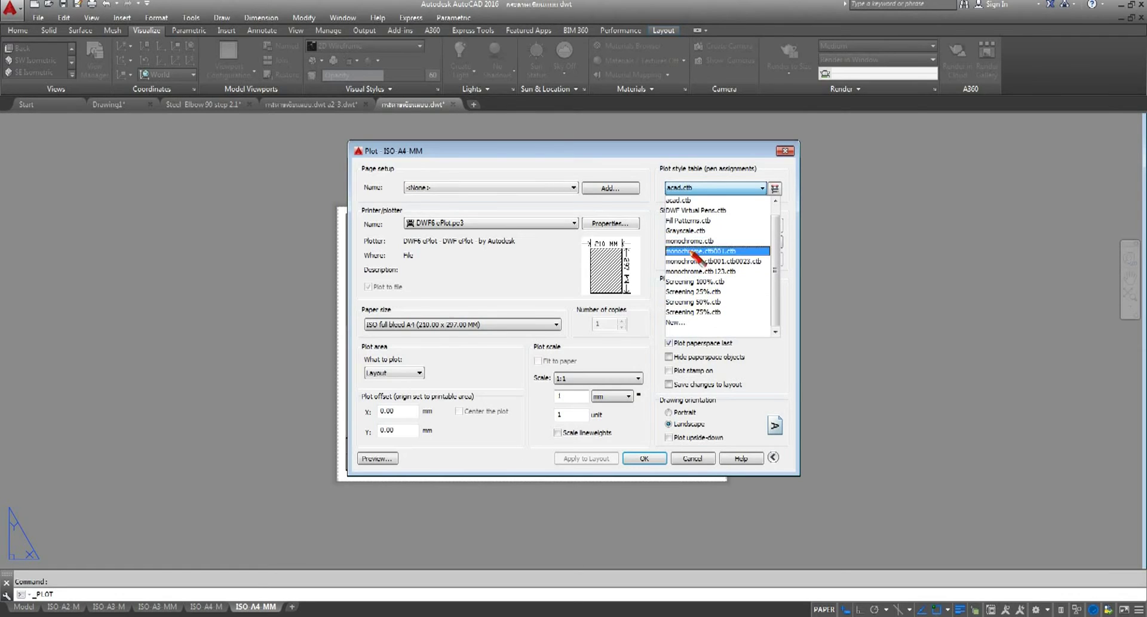
left_click(791, 157)
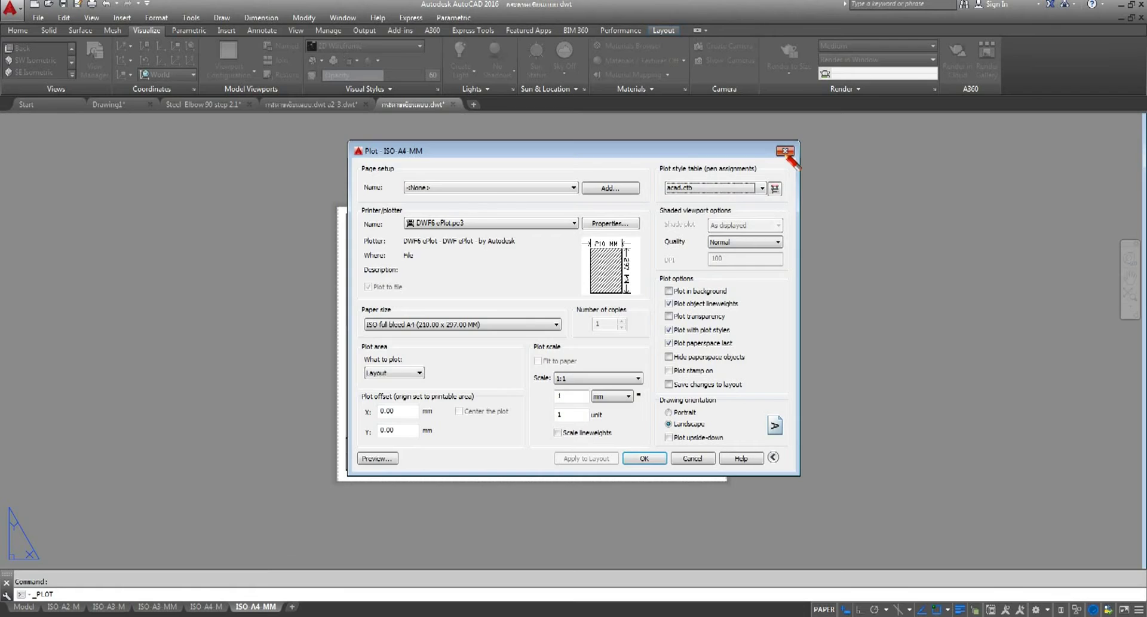
left_click(785, 152)
left_click(25, 607)
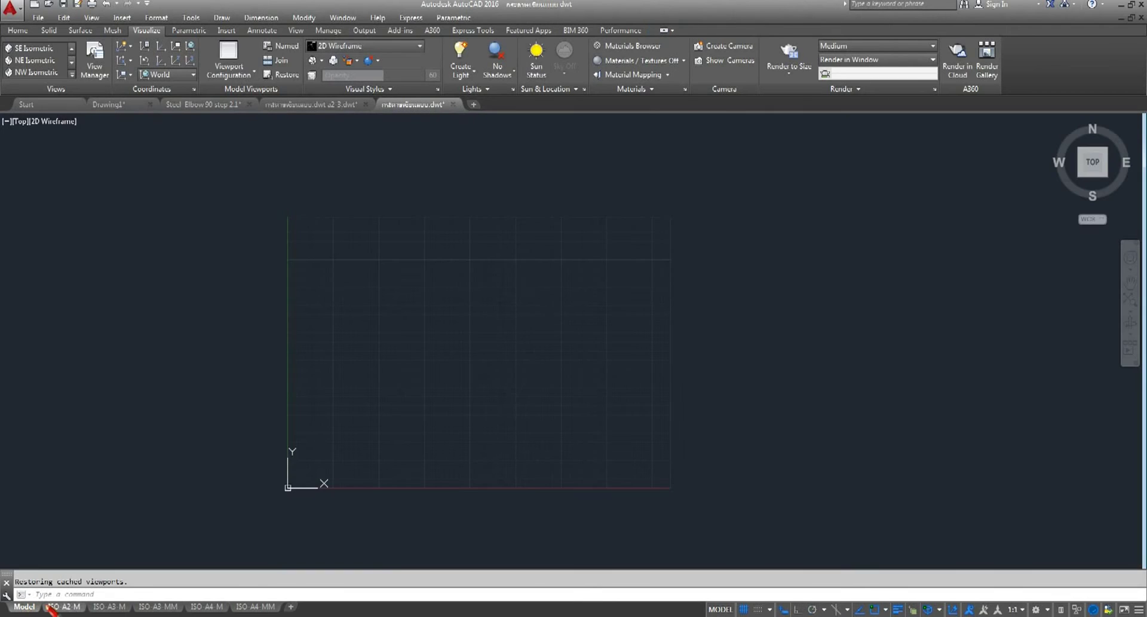
In Steel Elbow 90 step 2.1 model space, switch the elbows to the 2D Wireframe visual style
left_click(215, 113)
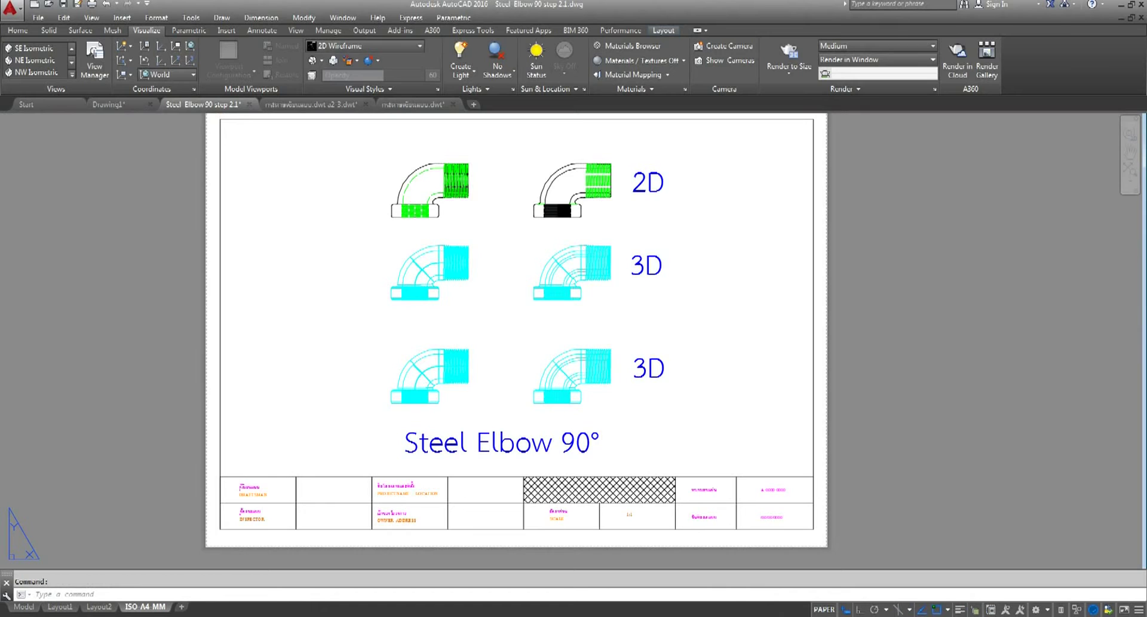
left_click(24, 606)
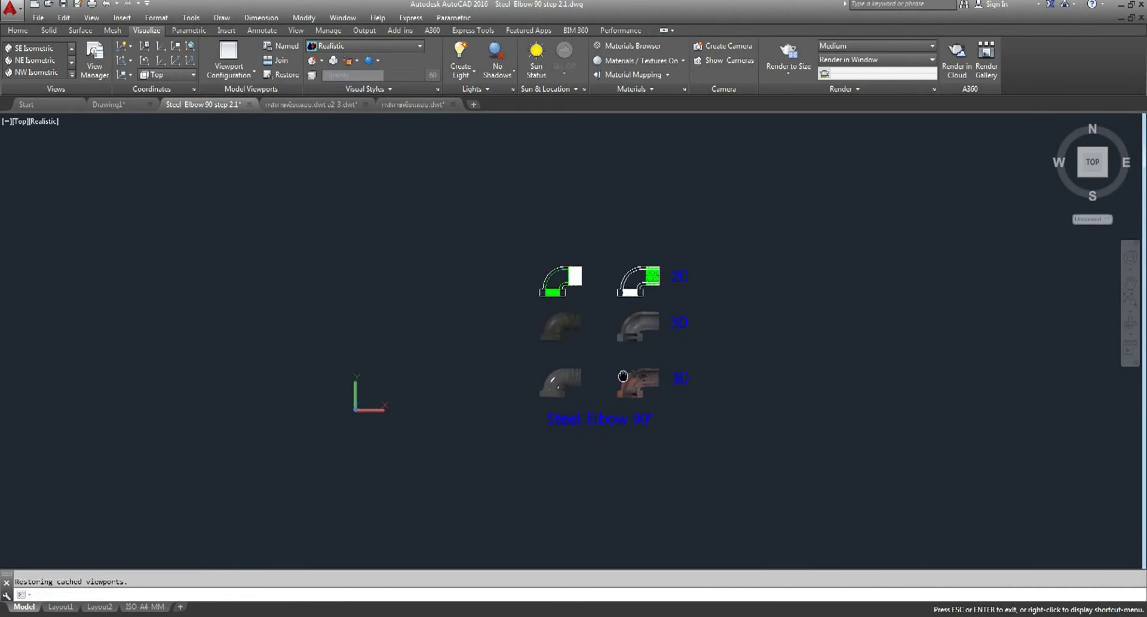
left_click(42, 121)
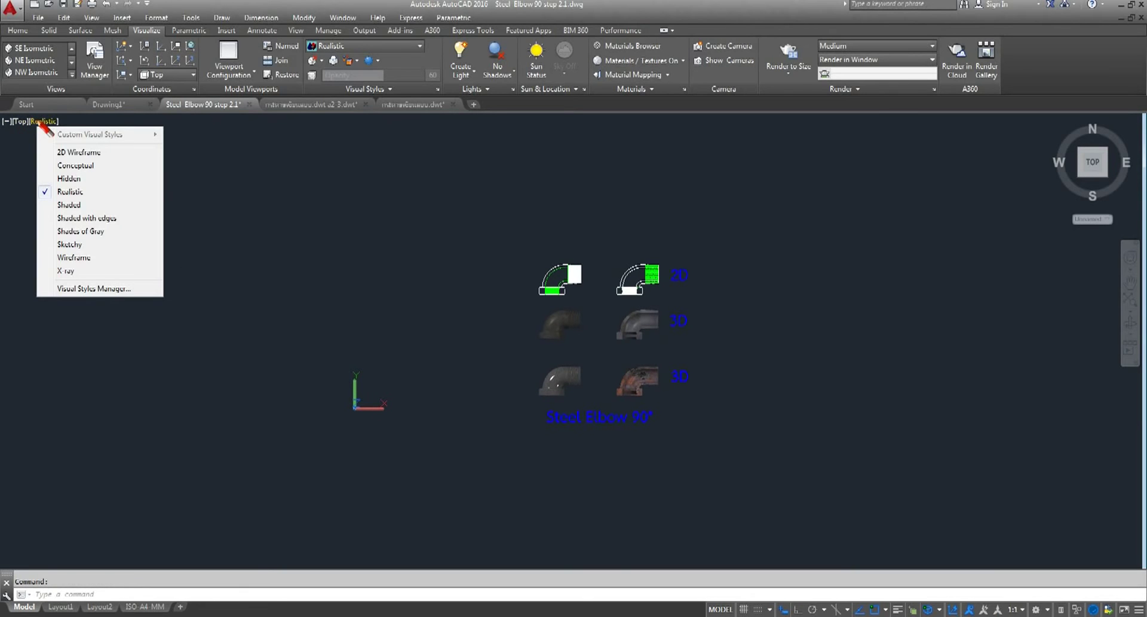
left_click(65, 152)
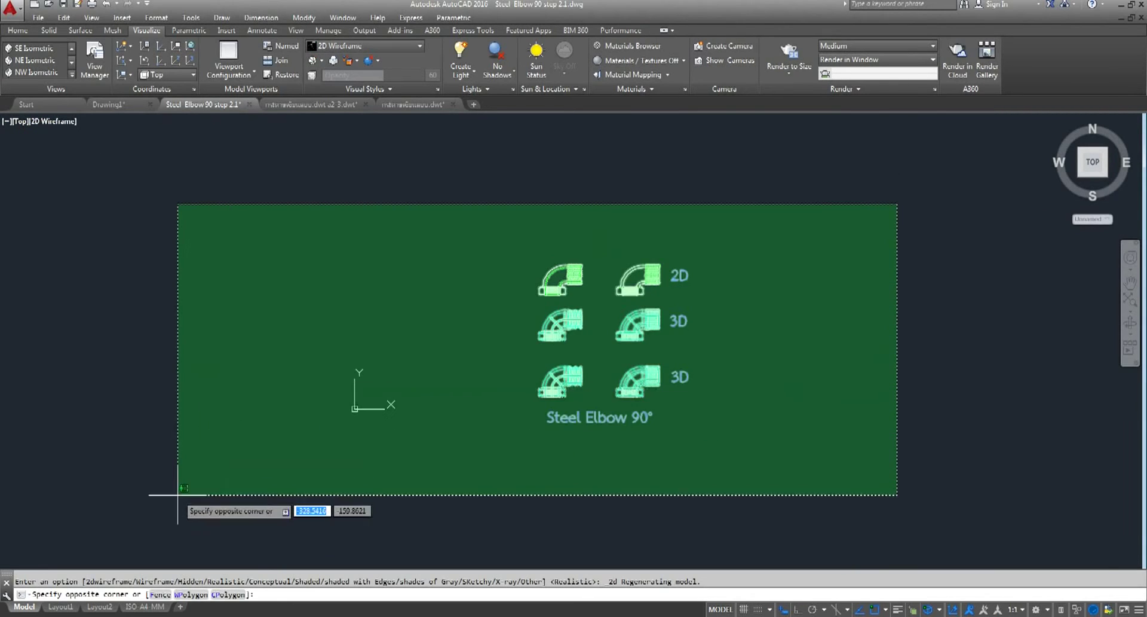
left_click(176, 498)
key("Escape")
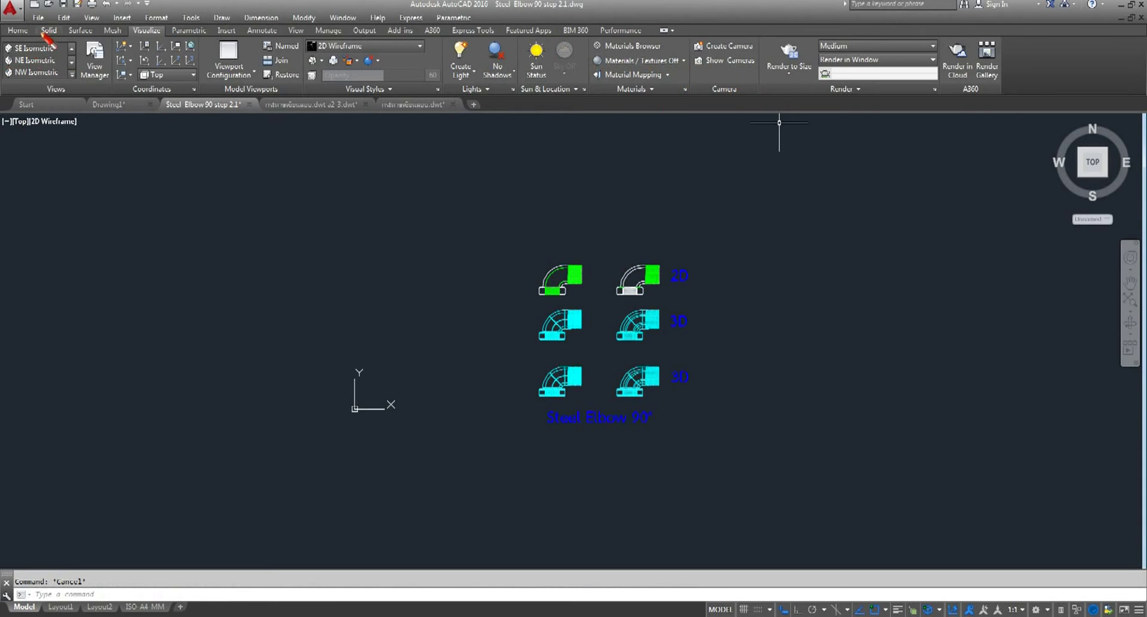
Make the Center layer current and thaw the dimention and item 2D layers
left_click(18, 30)
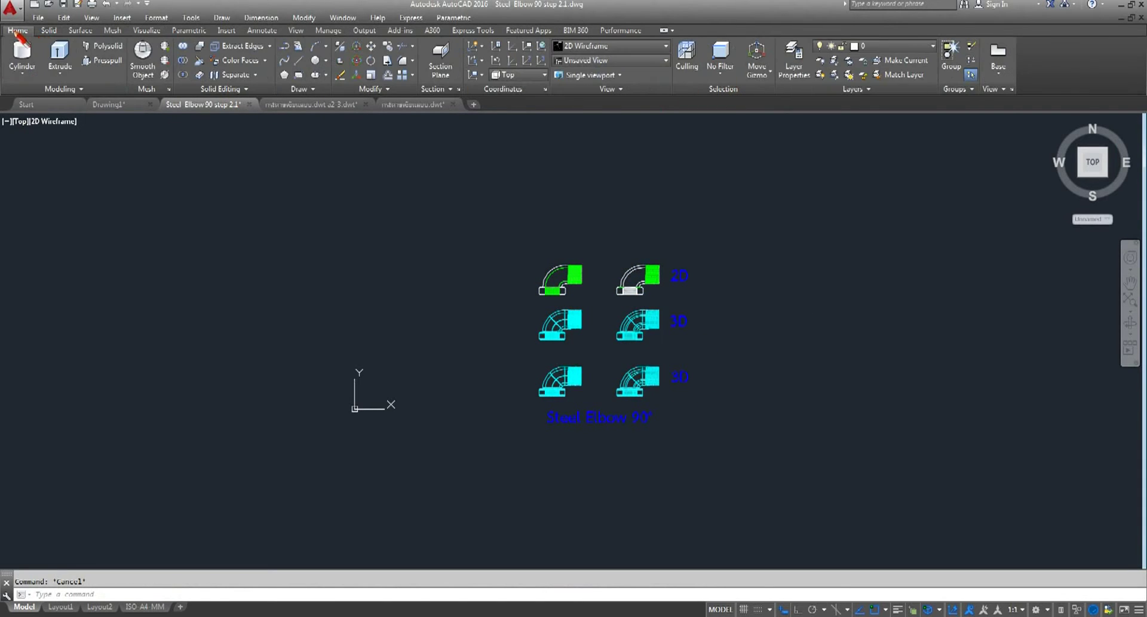
left_click(932, 47)
left_click(827, 101)
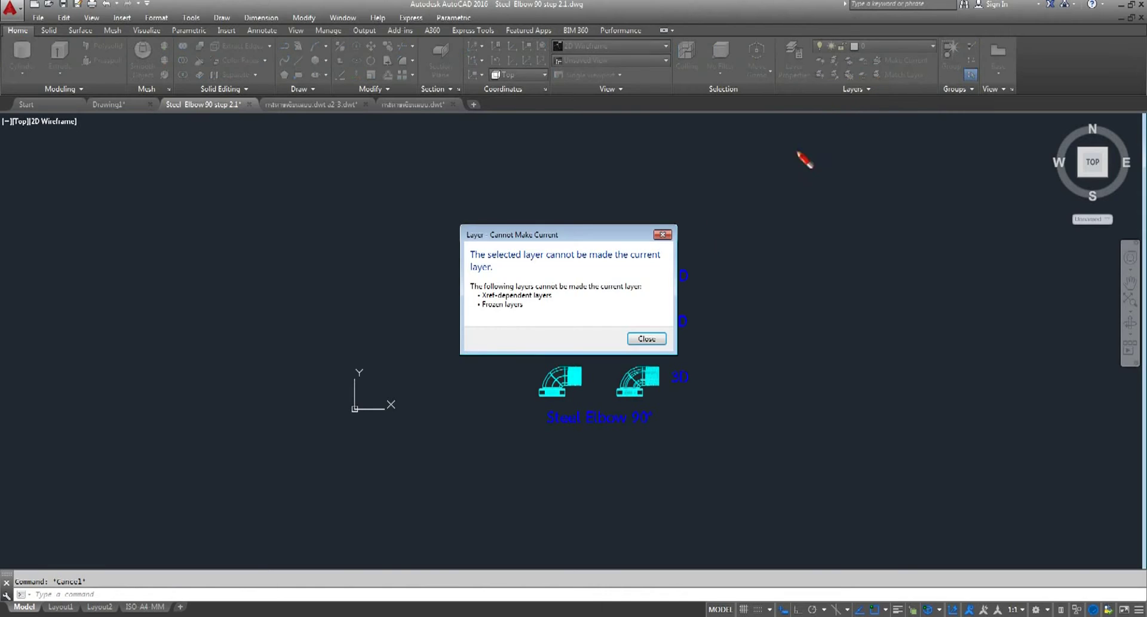
left_click(645, 338)
left_click(932, 46)
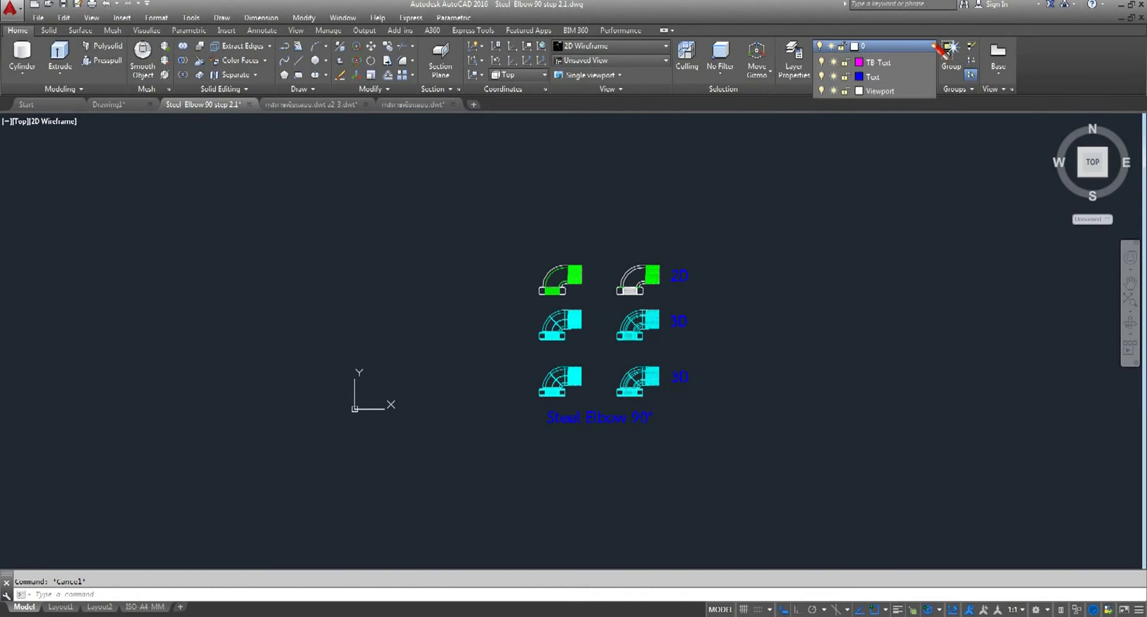
left_click(891, 75)
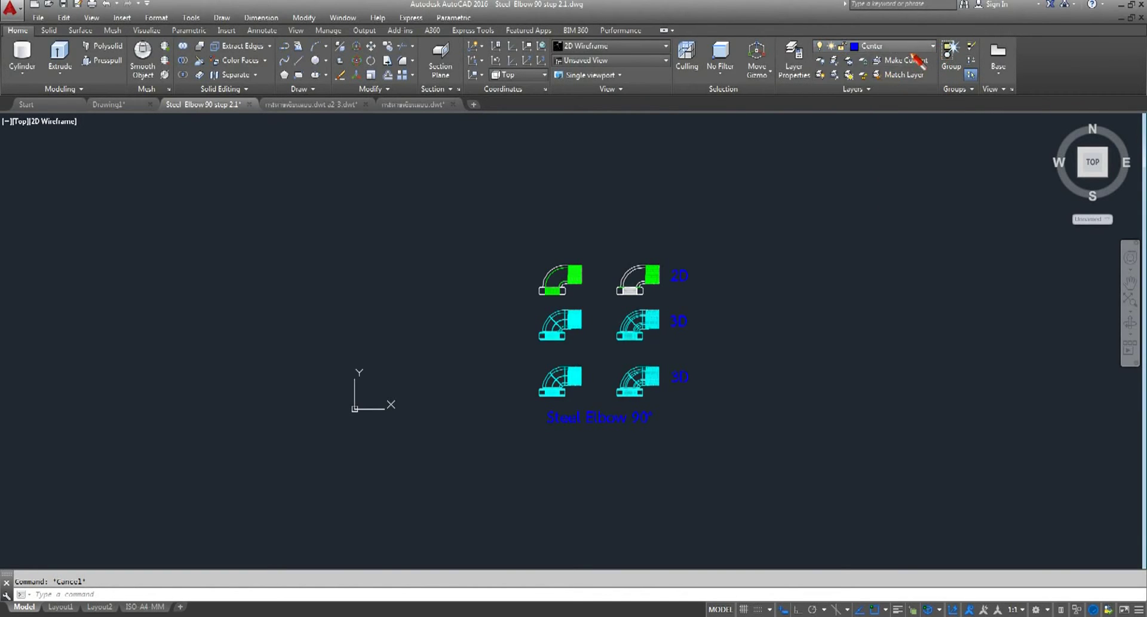
left_click(932, 46)
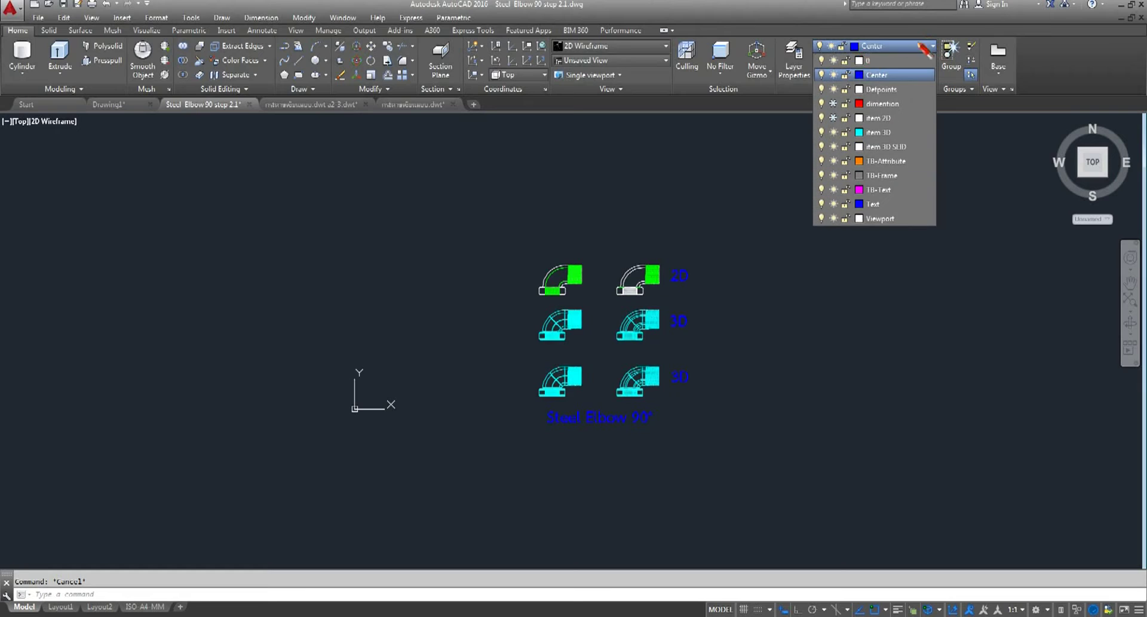
left_click(833, 103)
left_click(833, 118)
left_click(485, 305)
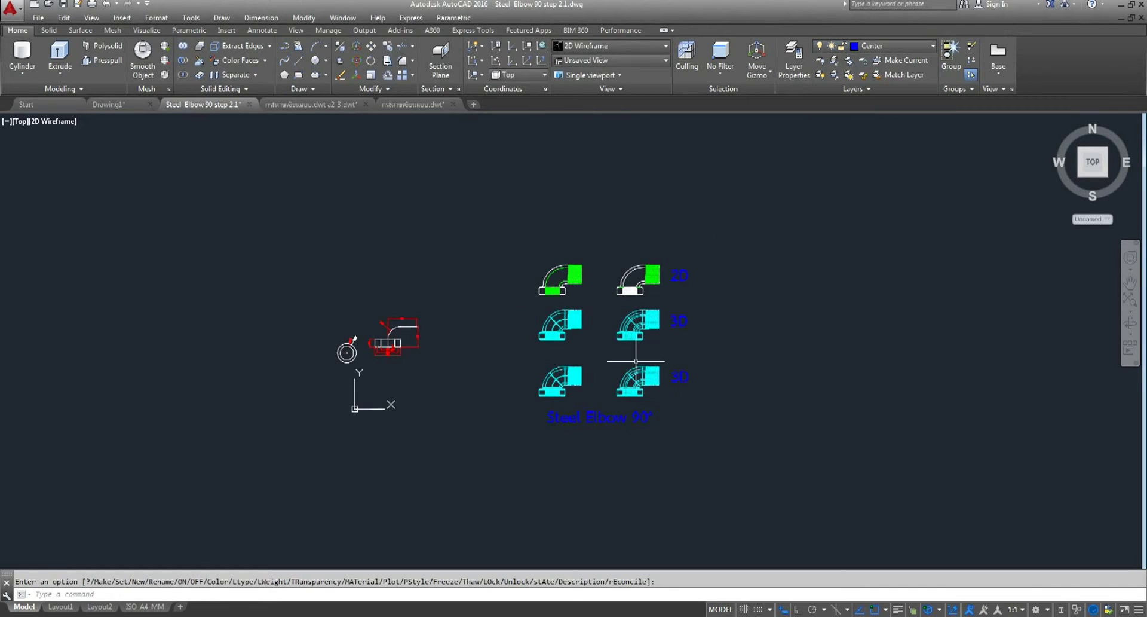
left_click(929, 46)
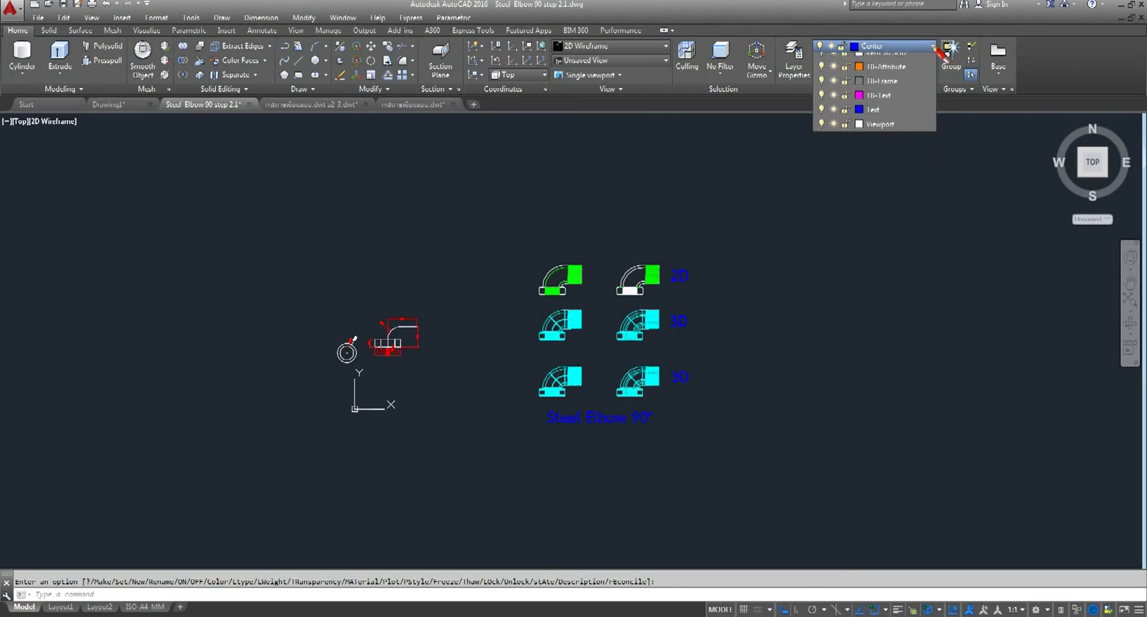
left_click(717, 205)
Crossing-select all 80 objects and copy them to the clipboard
left_click(771, 212)
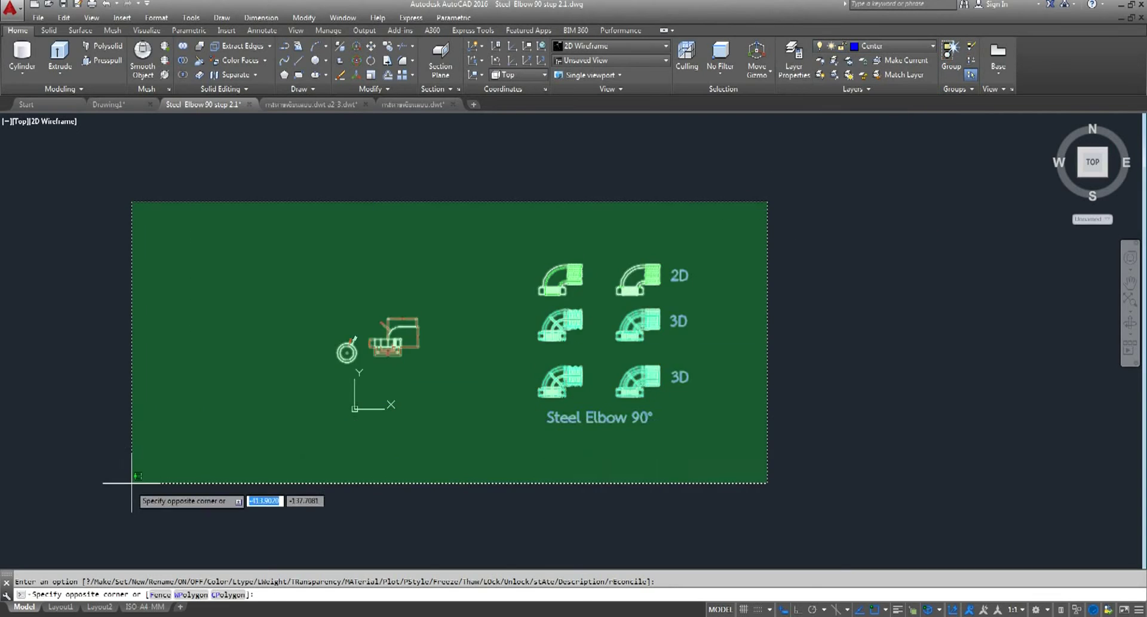
left_click(130, 489)
key("ctrl+c")
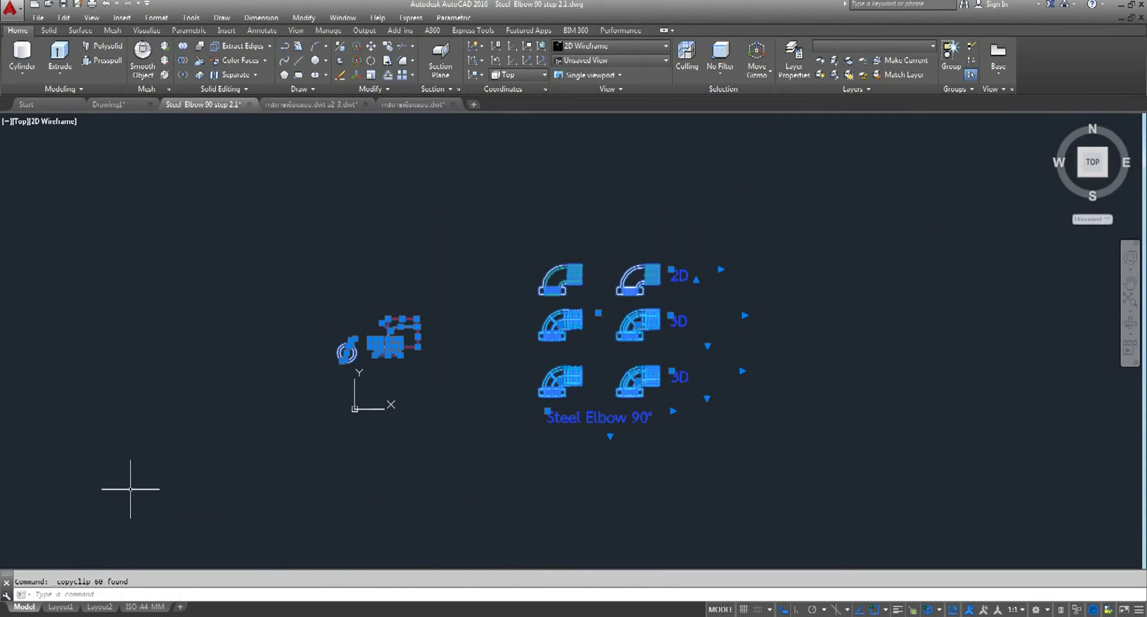
Paste the elbows near the new drawing's origin and turn the grid off with F7
left_click(414, 104)
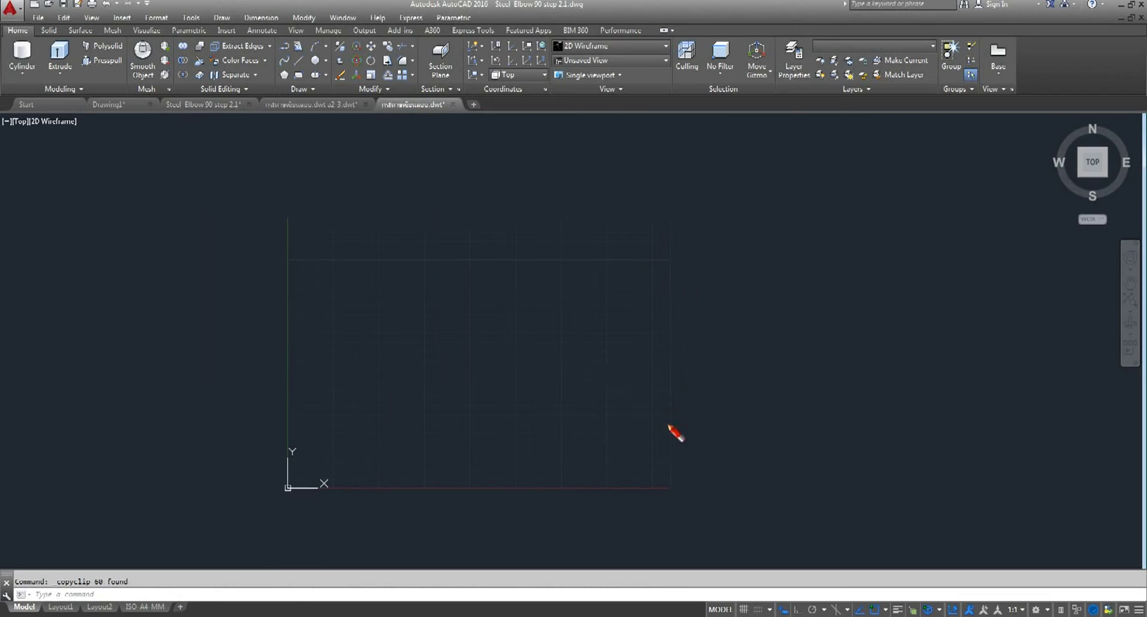
key("ctrl+v")
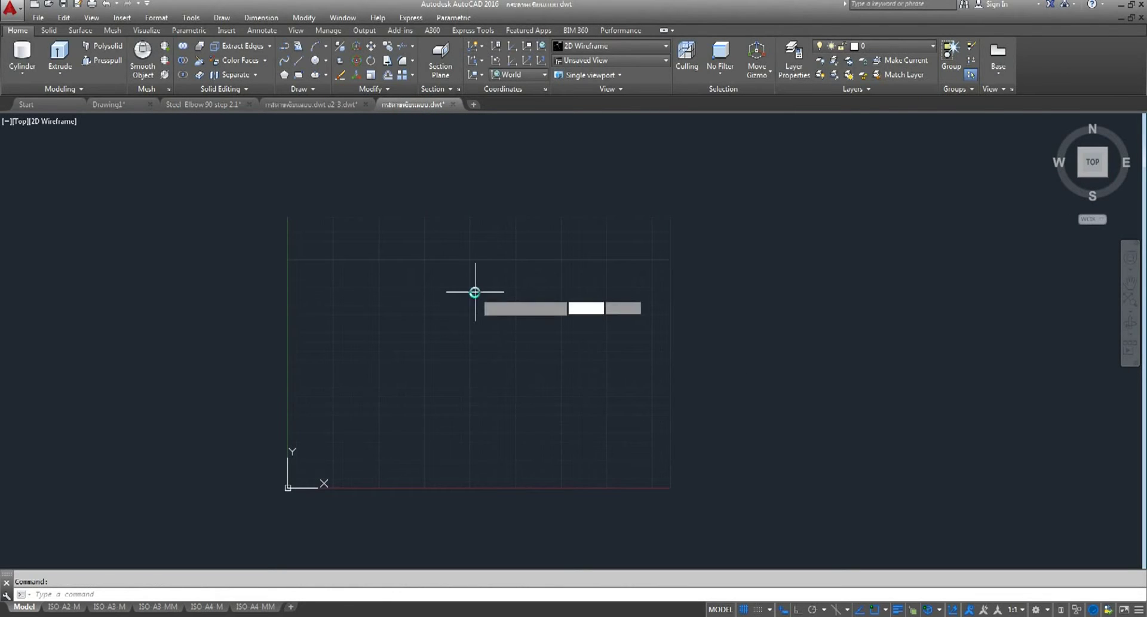
scroll(430, 357, "down", 4)
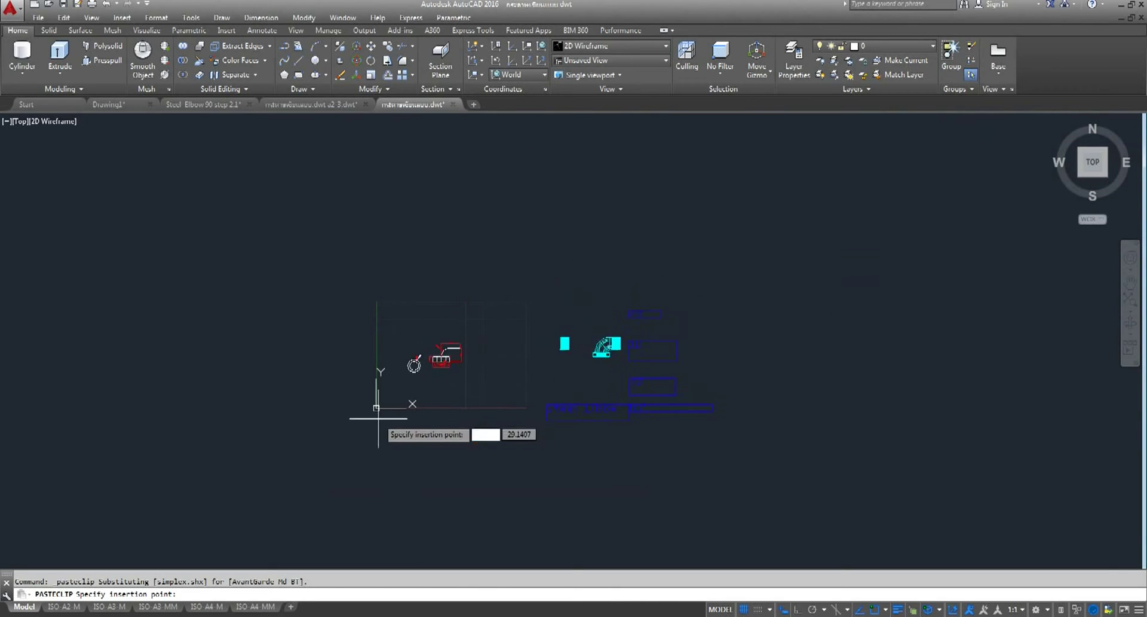
left_click(395, 409)
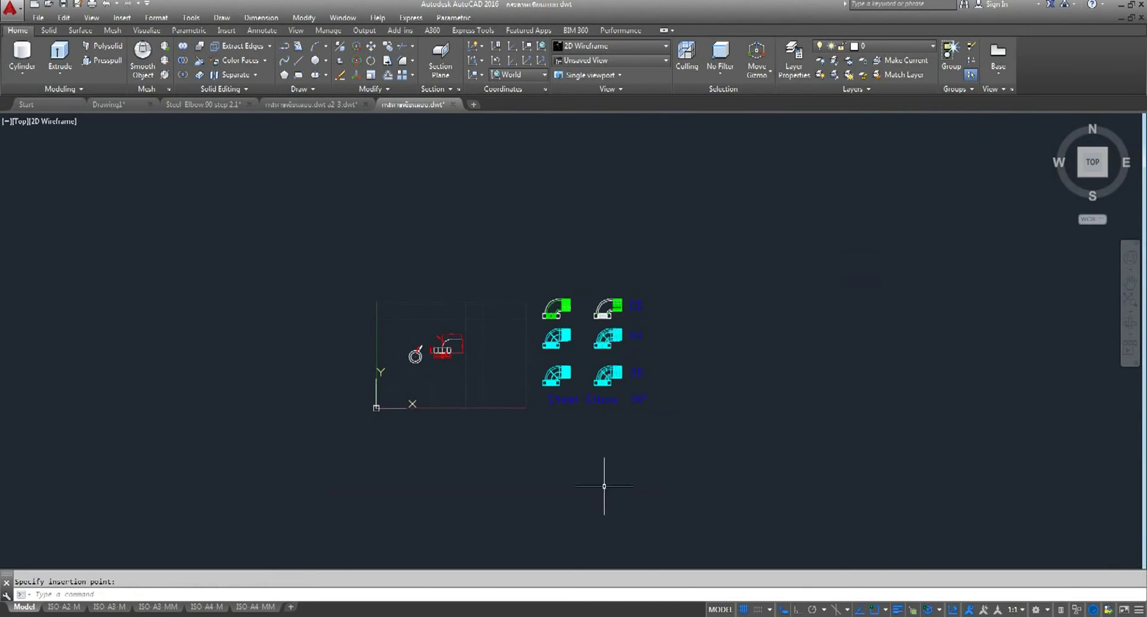
key("F7")
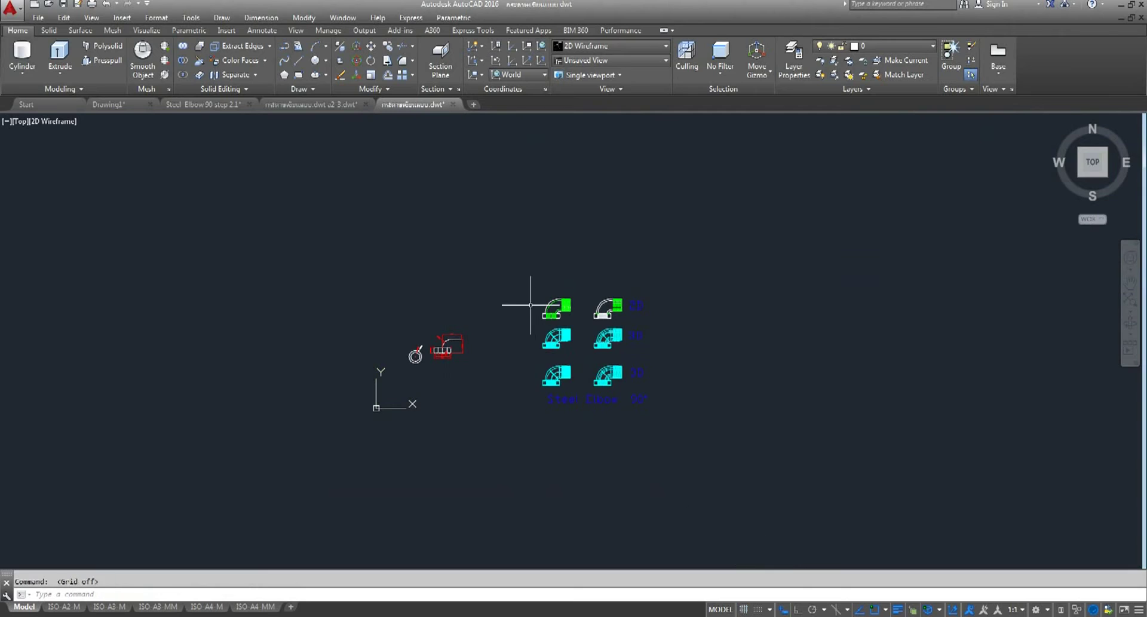
scroll(547, 328, "up", 4)
middle_click_drag(550, 332, 542, 245)
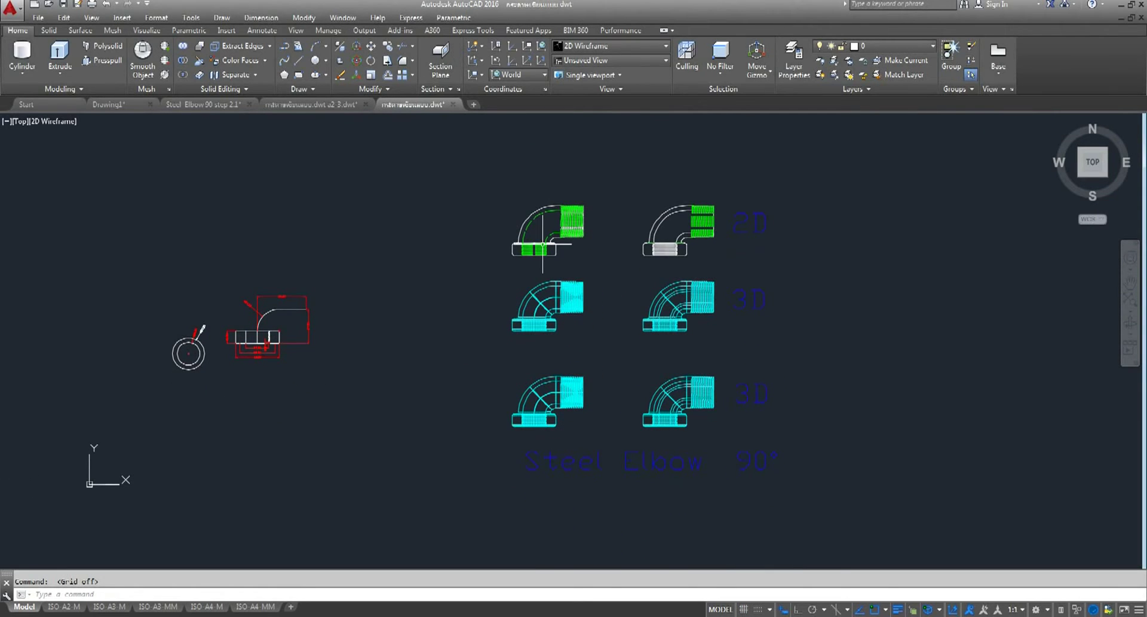
left_click(55, 122)
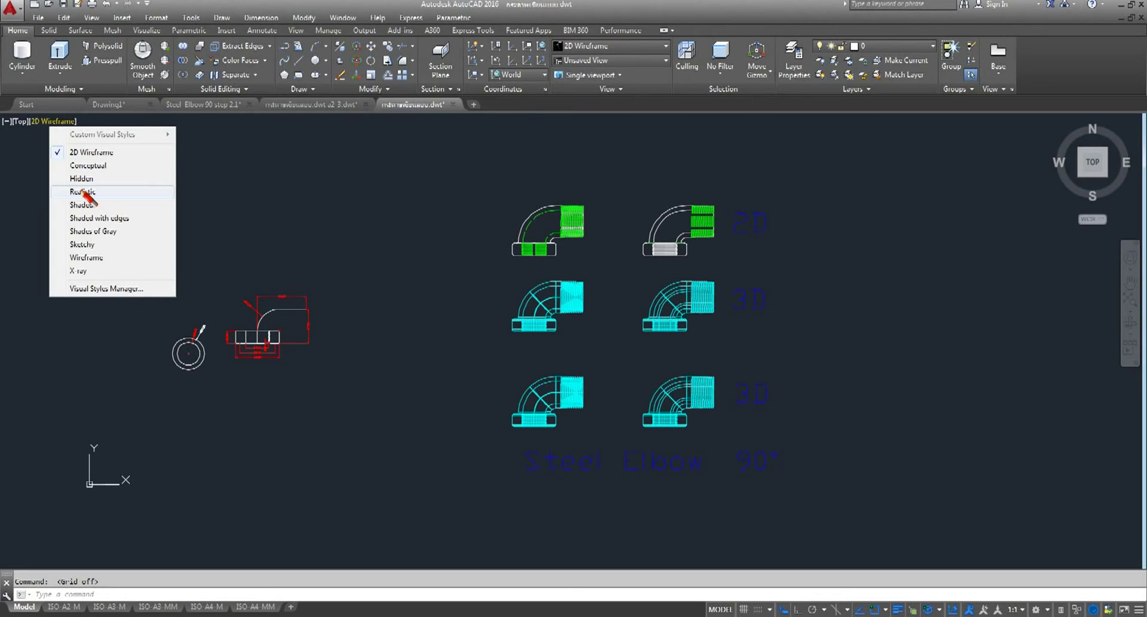
Set the viewport visual style to Realistic and centre the elbows in view
left_click(83, 192)
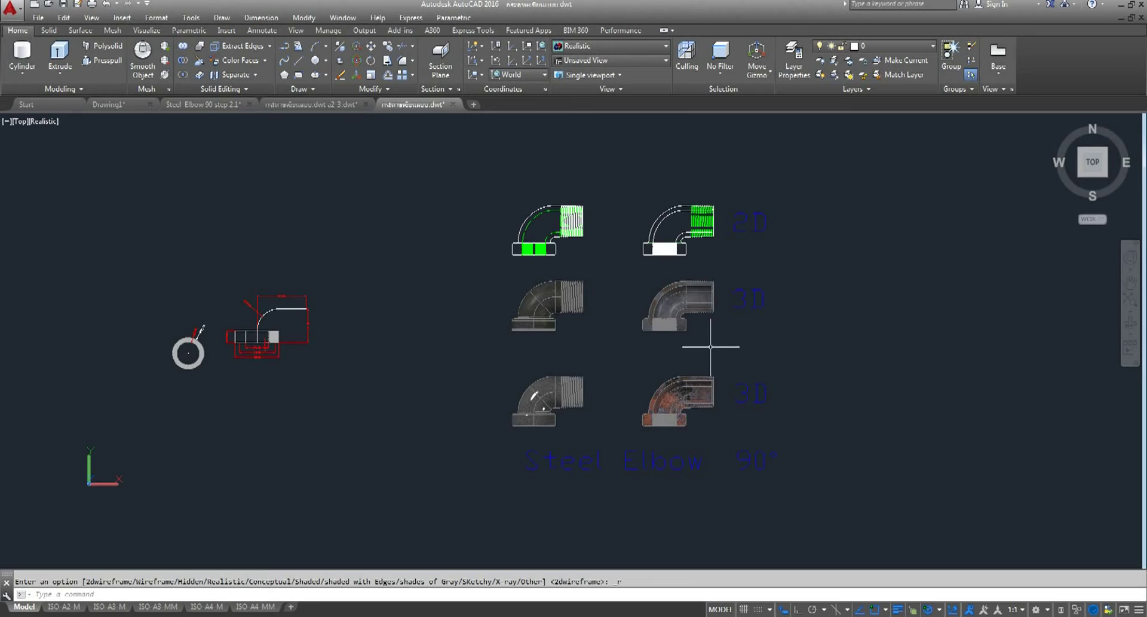
scroll(638, 287, "up", 2)
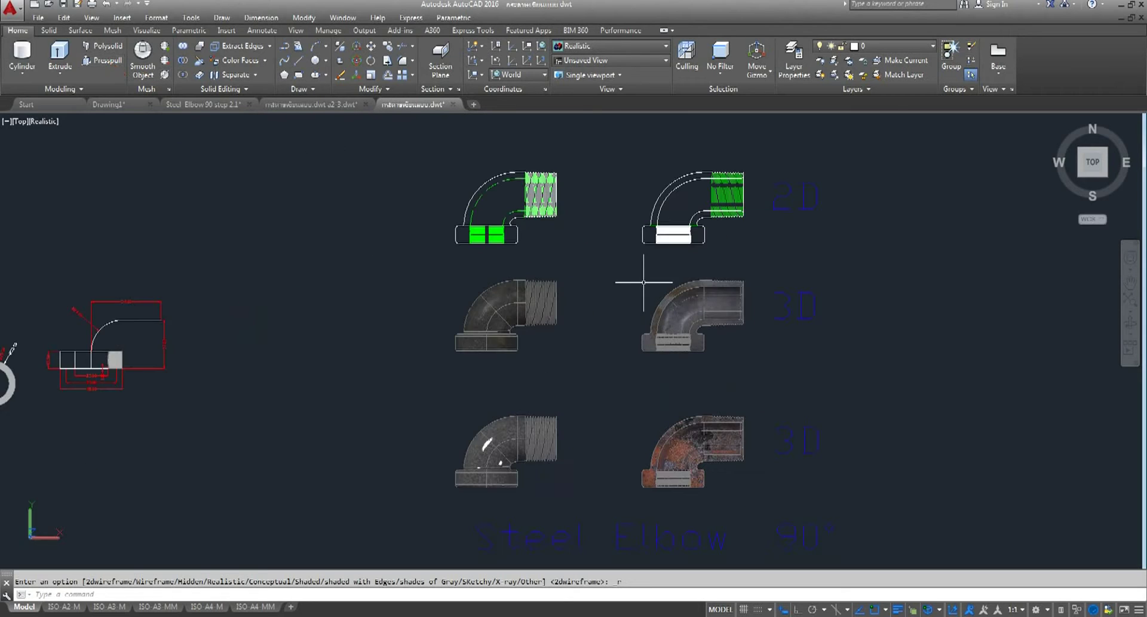
middle_click_drag(643, 283, 660, 279)
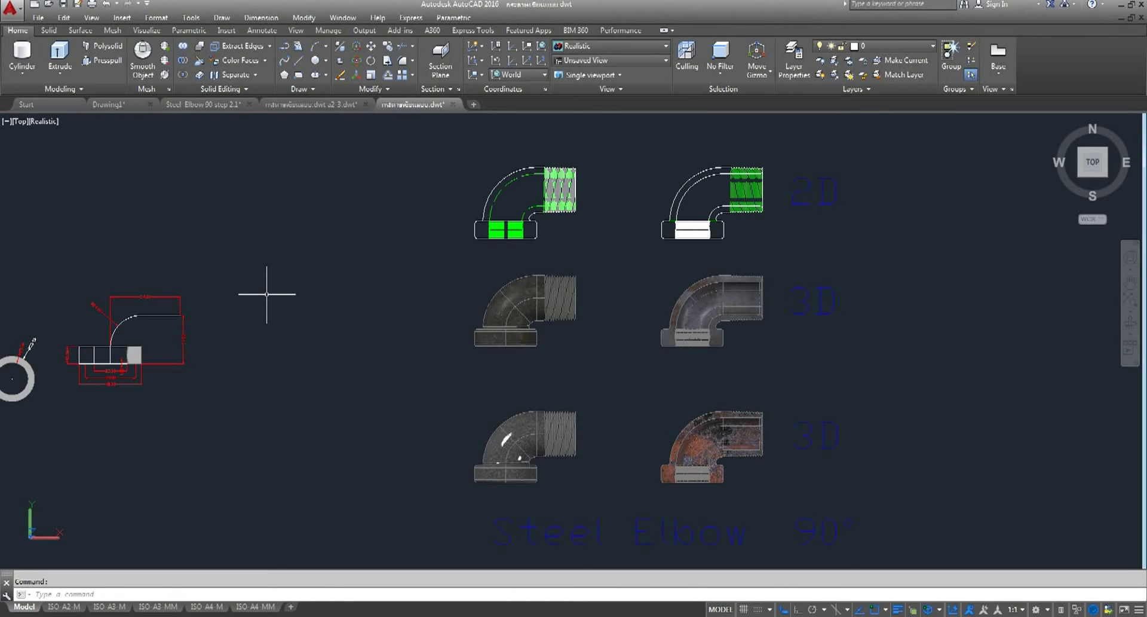
Set Edge Effects to No Edges, then switch to the ISO A4 MM layout
left_click(154, 33)
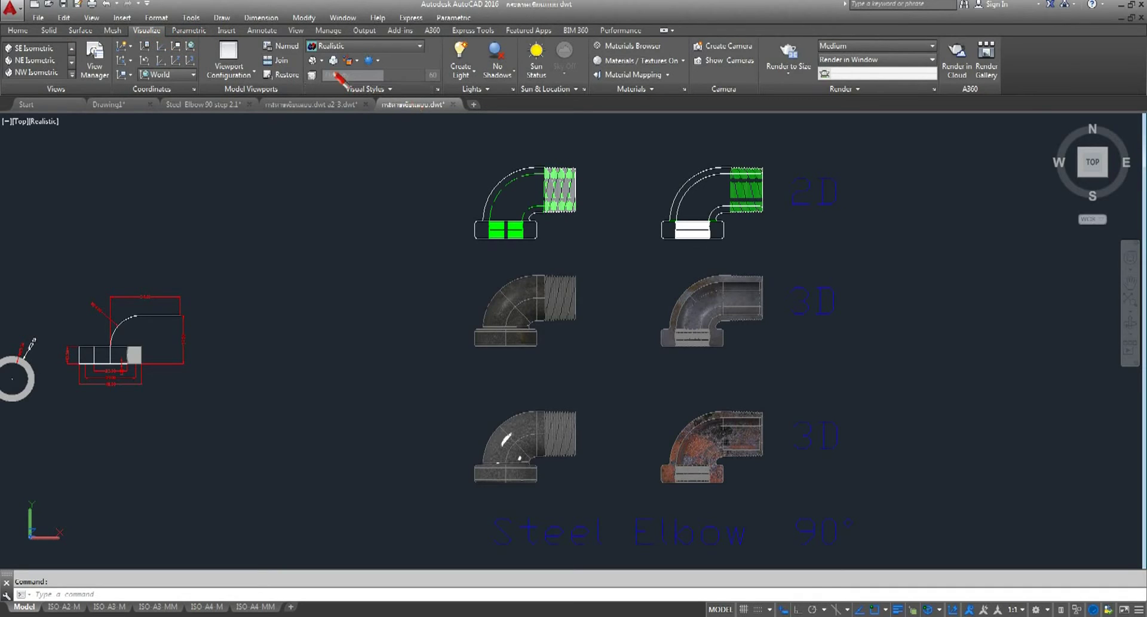
left_click(314, 60)
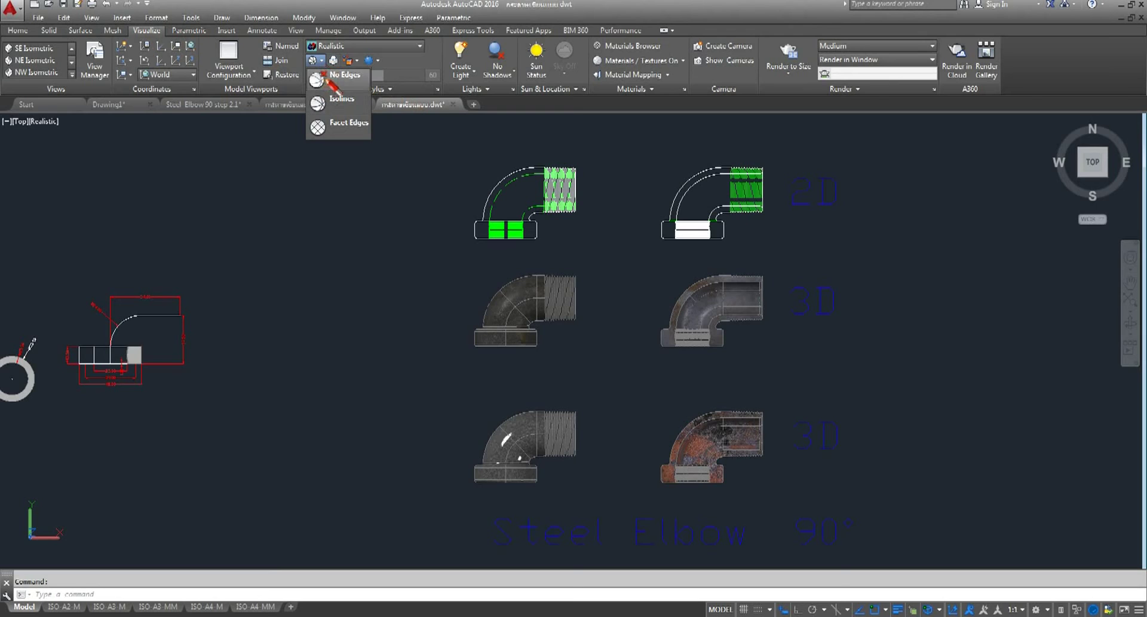
left_click(333, 77)
middle_click_drag(320, 409, 388, 400)
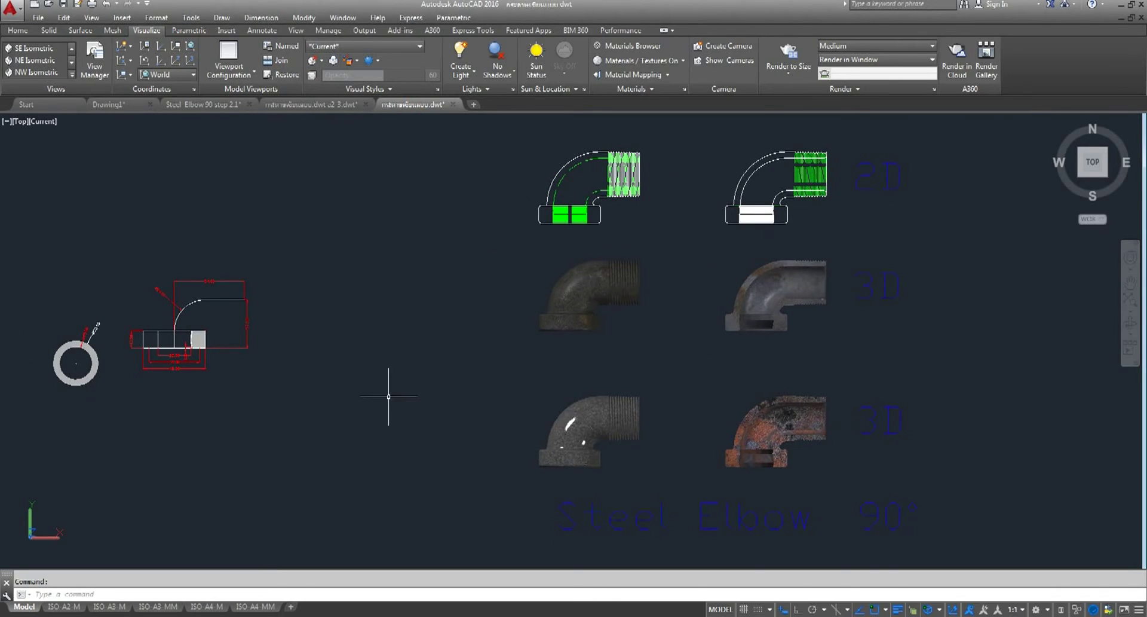
left_click(253, 606)
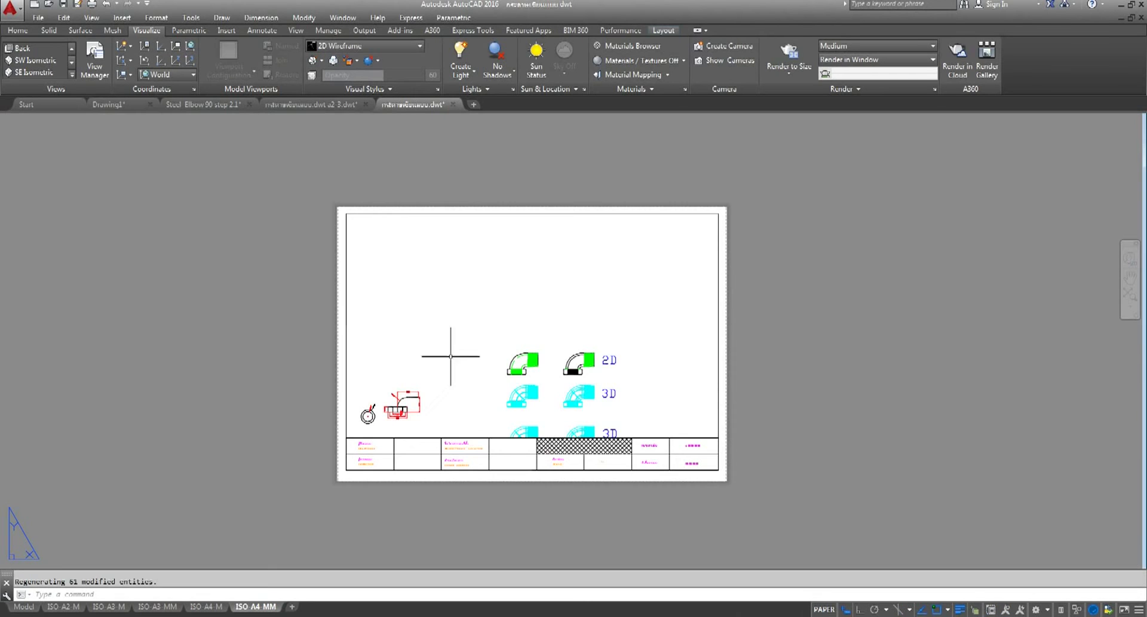
Pan and zoom inside the layout viewport to fit all six elbows and the title
double_click(480, 345)
middle_click_drag(479, 345, 503, 289)
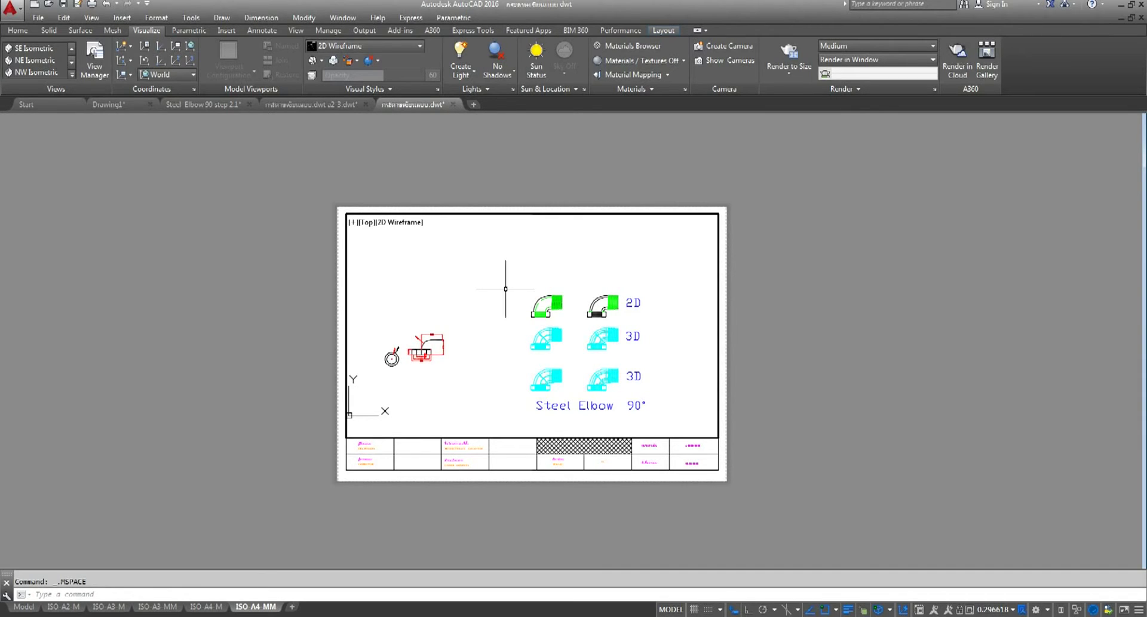
scroll(599, 337, "up", 4)
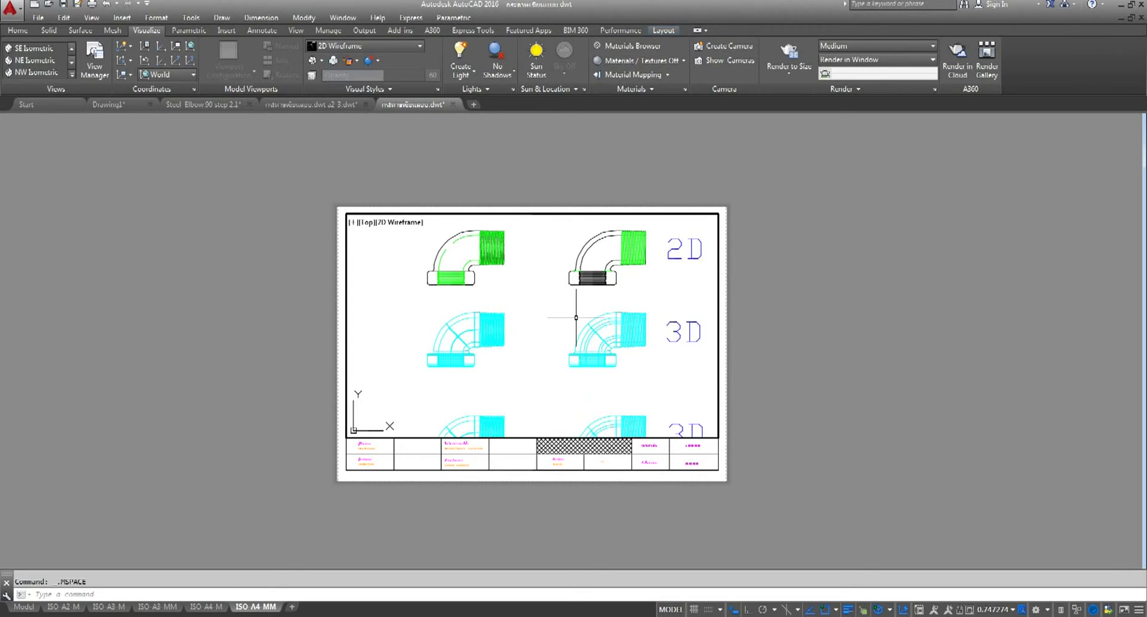
scroll(576, 317, "down", 2)
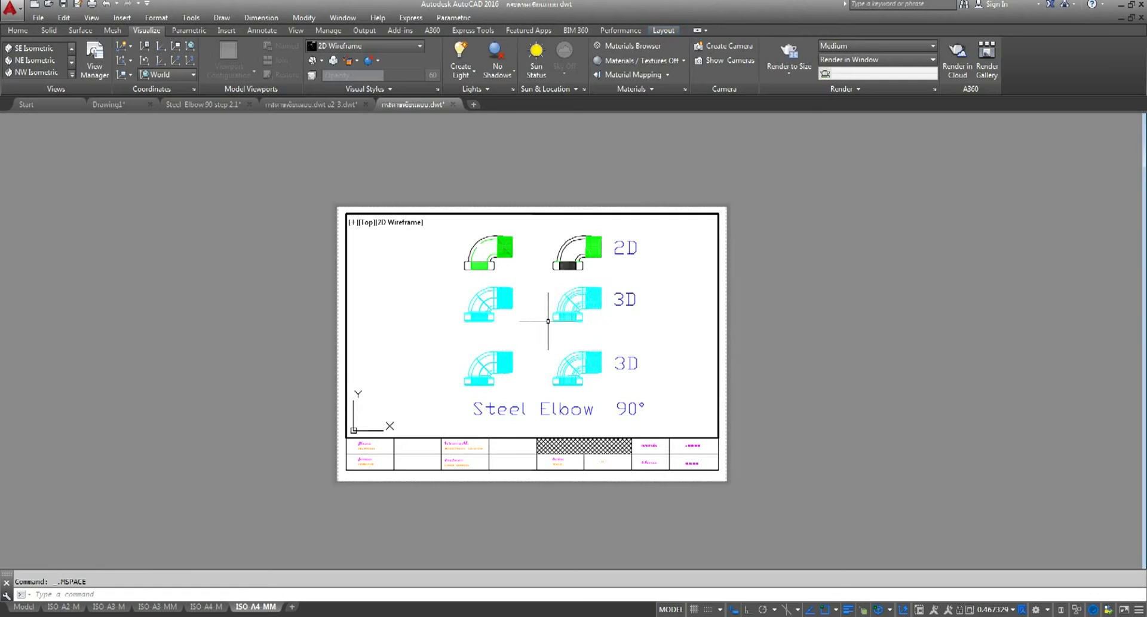
middle_click_drag(548, 321, 540, 323)
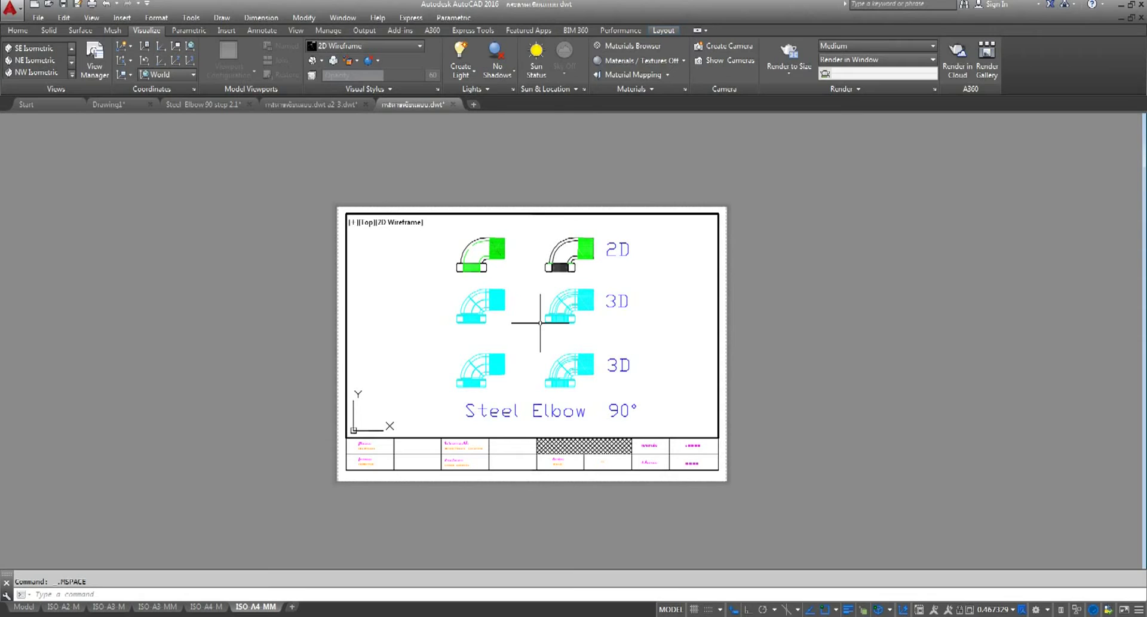
double_click(781, 271)
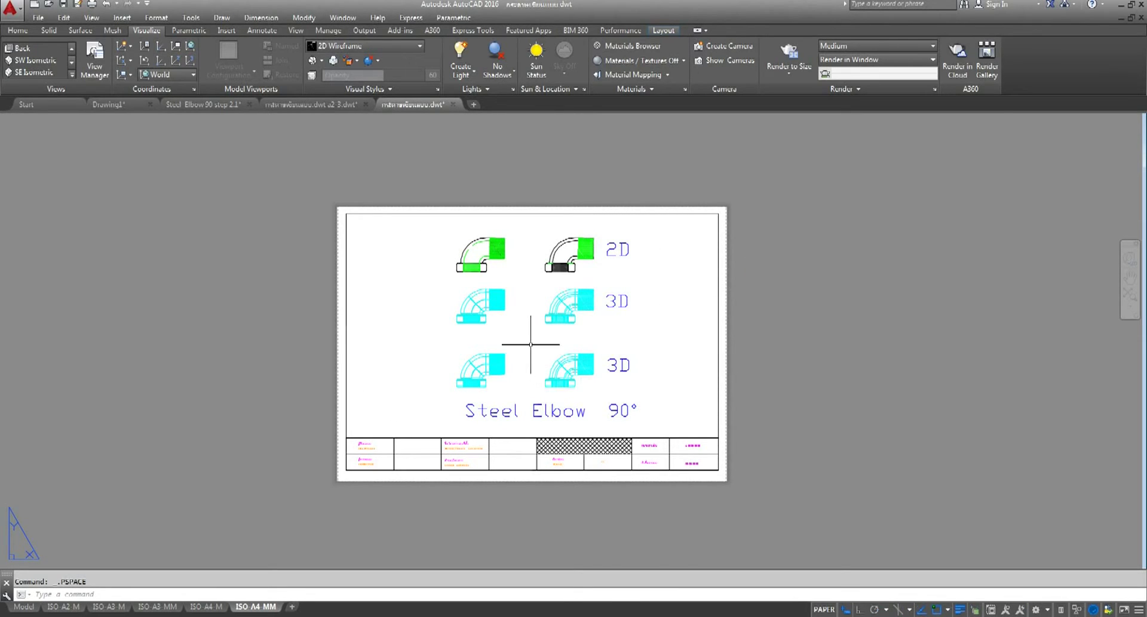
double_click(599, 331)
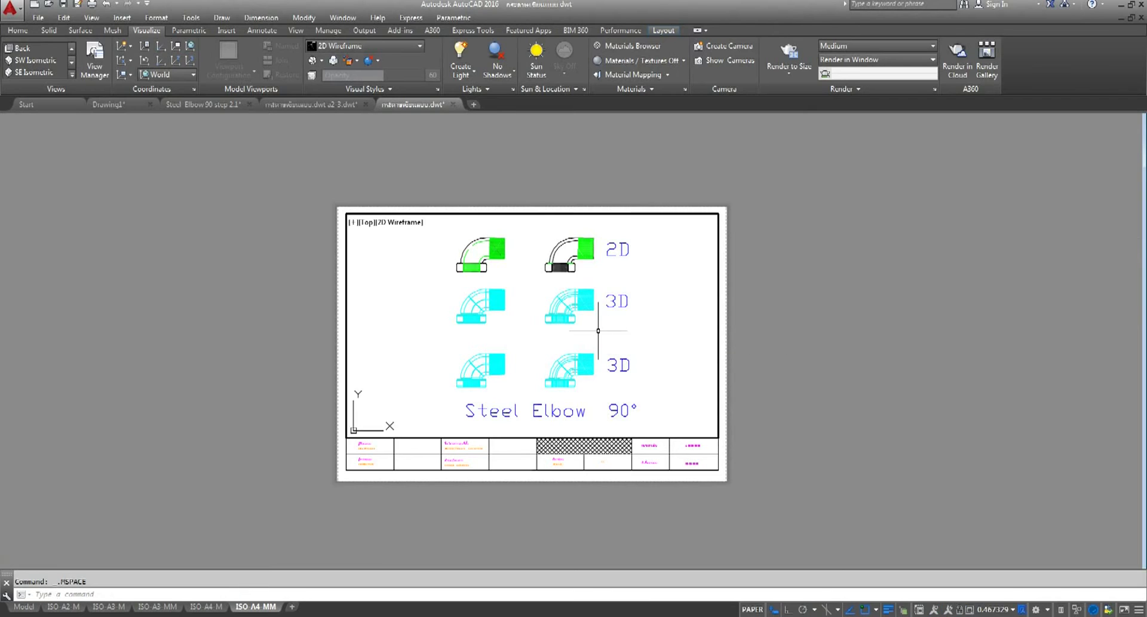
double_click(871, 332)
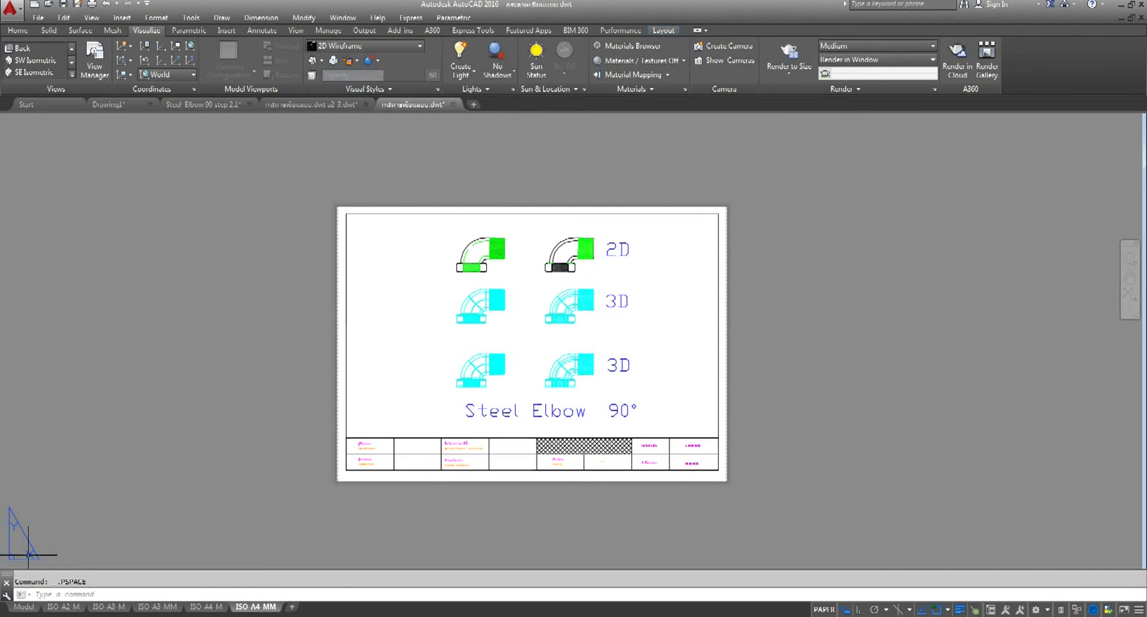
mouse_move(248, 607)
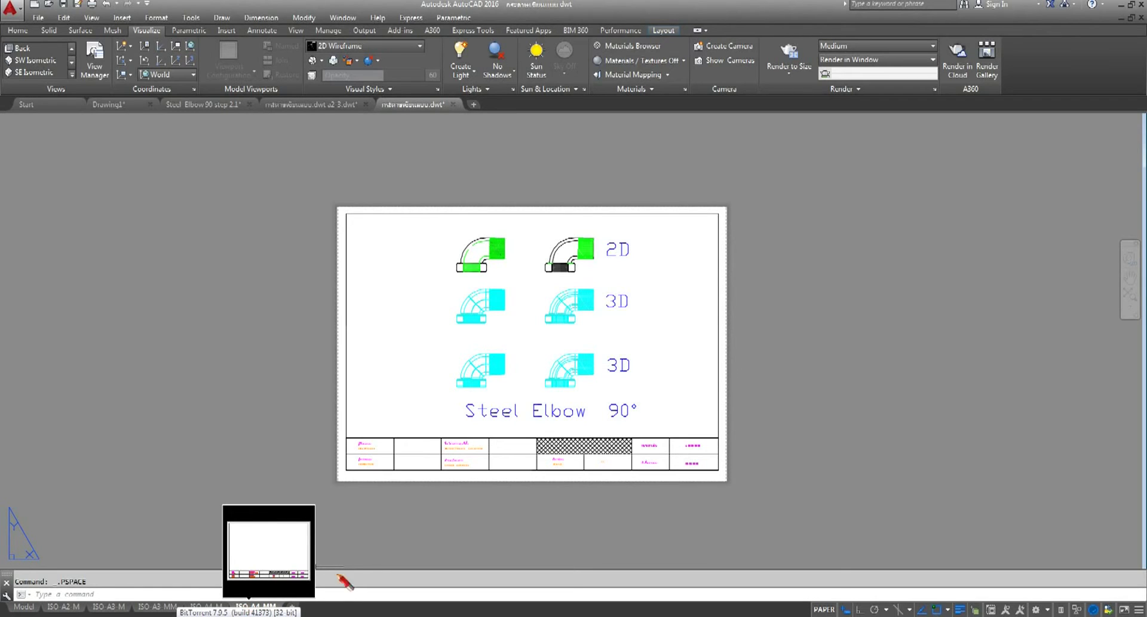
Reactivate the viewport, nudge the view, and open the Plot settings with Ctrl+P
double_click(517, 327)
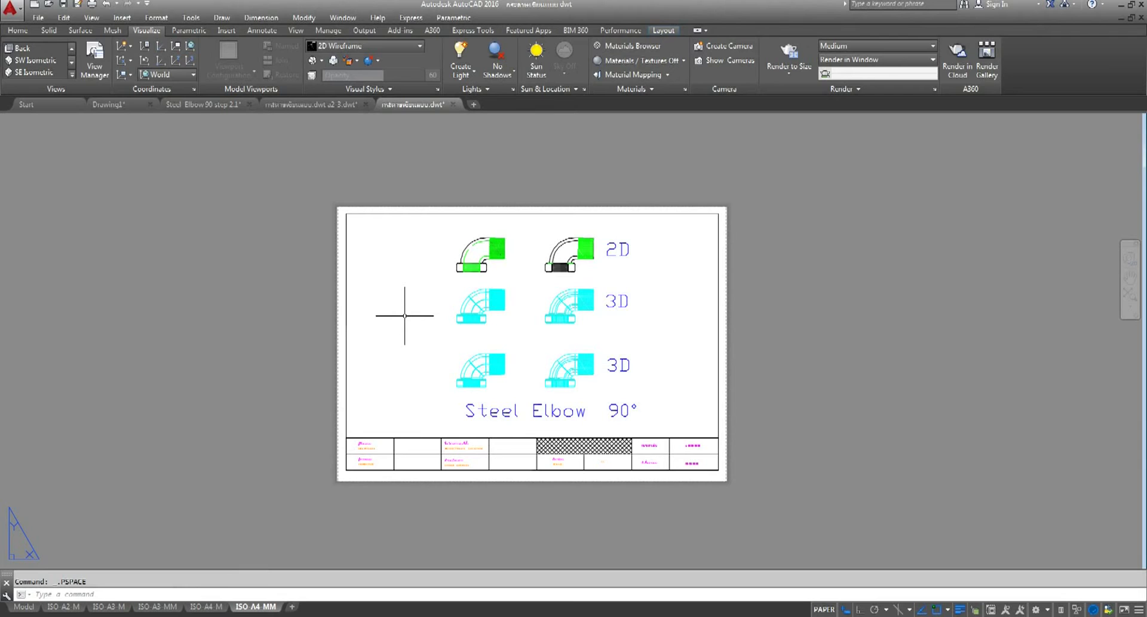
middle_click_drag(404, 315, 431, 320)
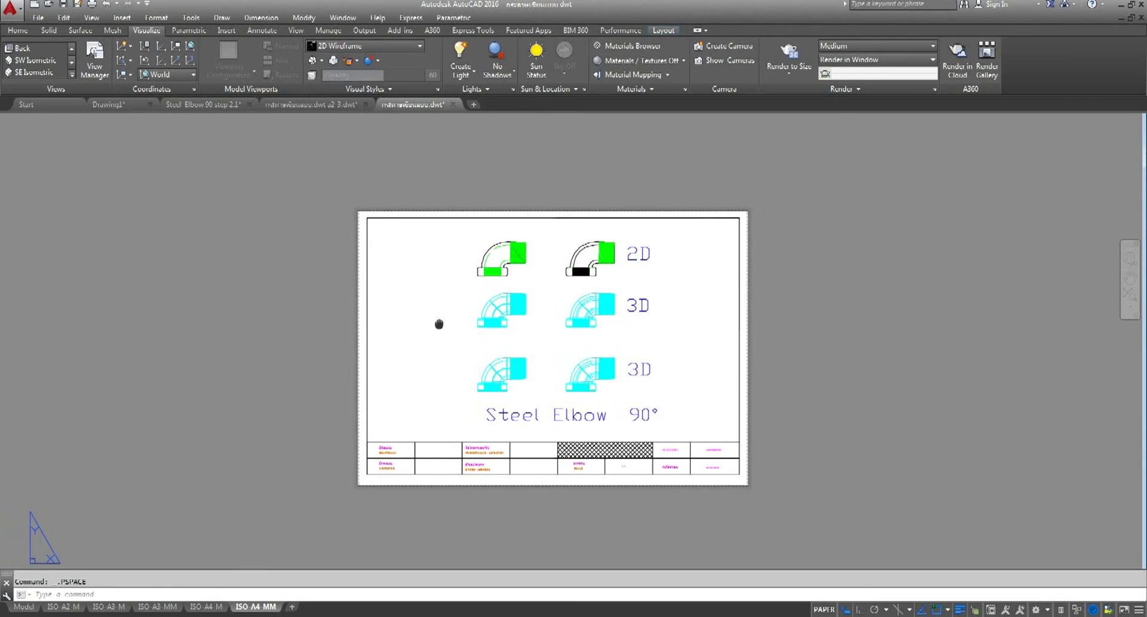
key("ctrl+p")
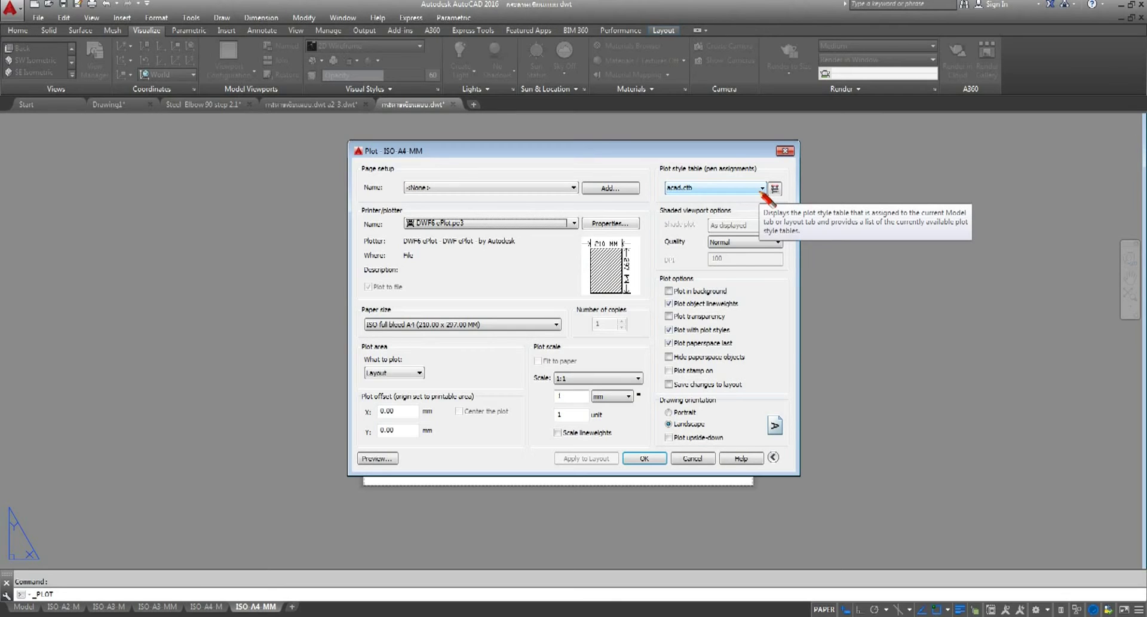
Close the plot settings without plotting and return to the ISO A4 MM layout
left_click(784, 150)
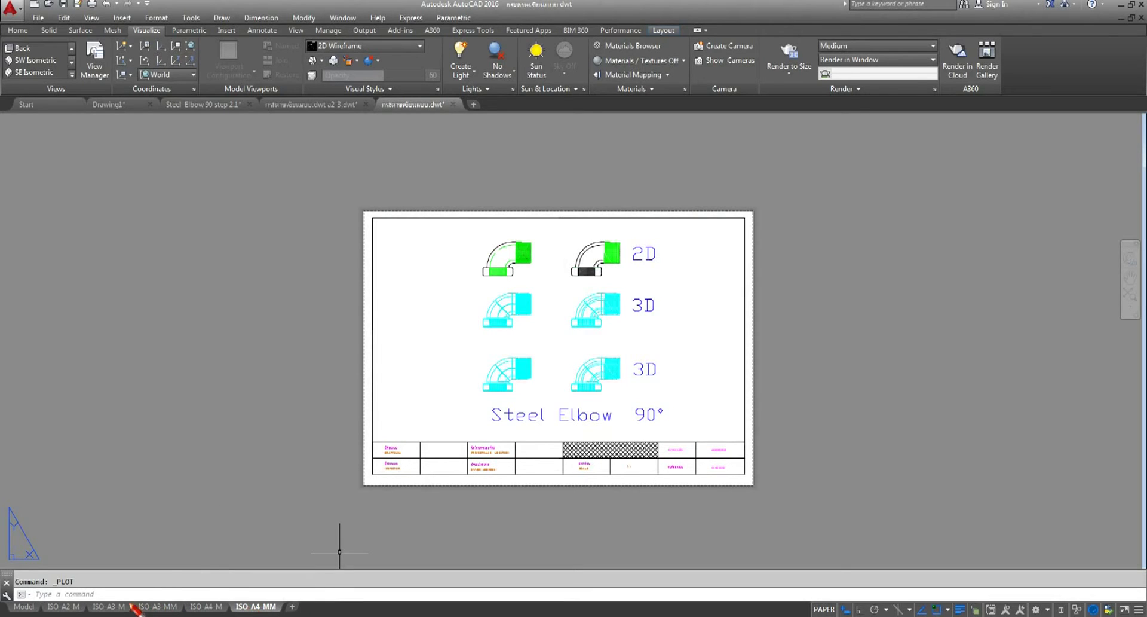
left_click(110, 607)
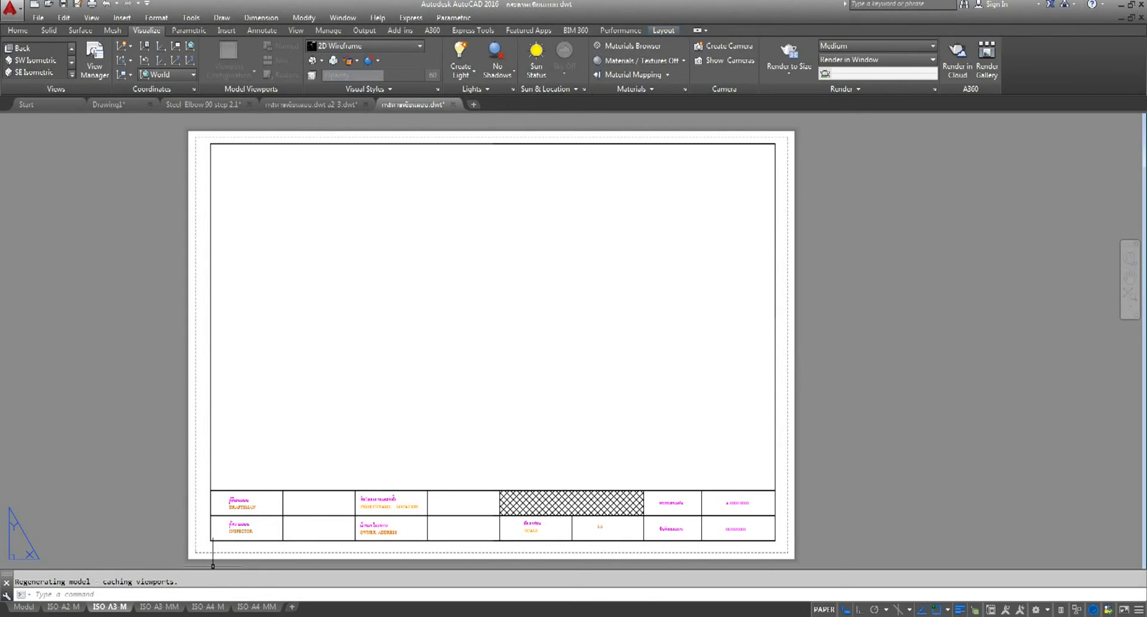
left_click(256, 606)
Zoom inside the viewport, return to paper space, and pan the sheet up and right
double_click(561, 380)
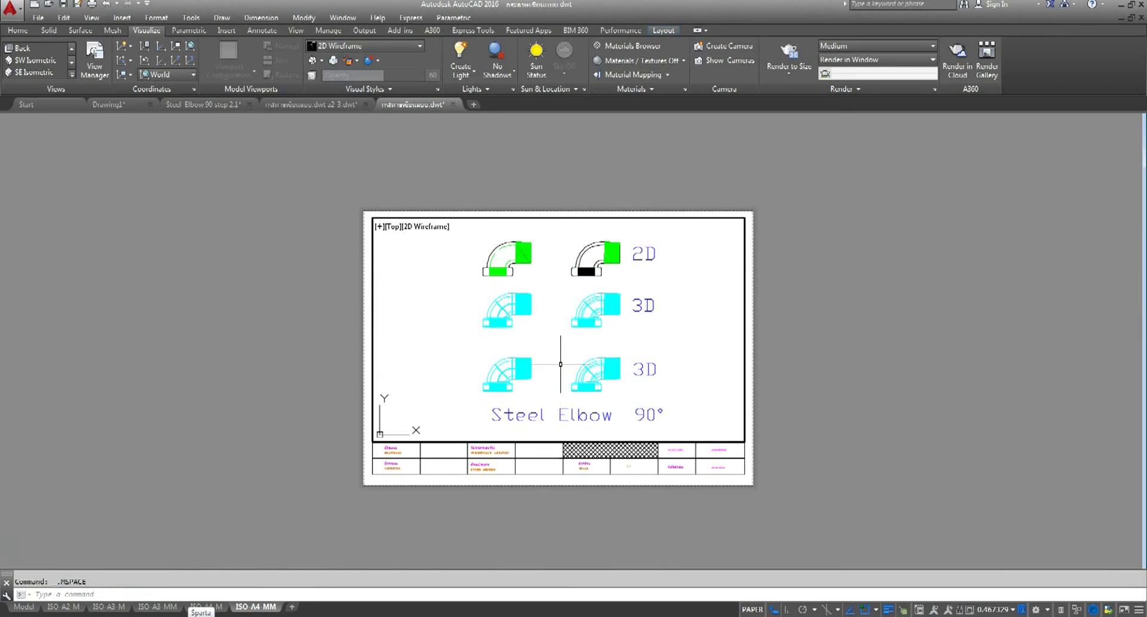
scroll(567, 348, "down", 3)
scroll(627, 320, "up", 2)
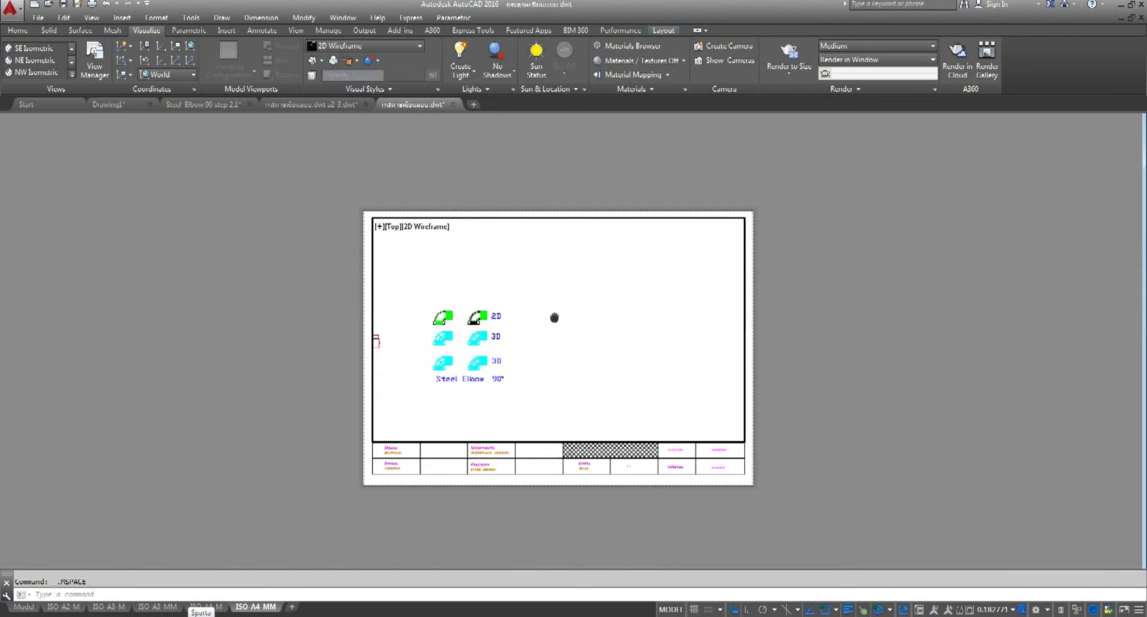
scroll(627, 320, "up", 3)
right_click(905, 295)
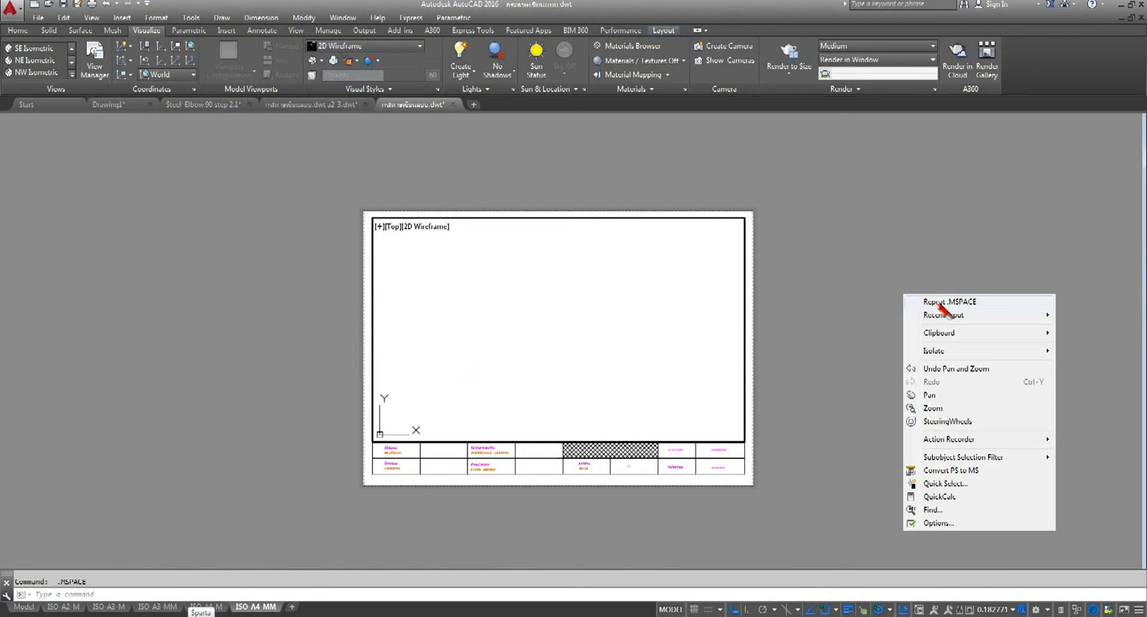
key("Escape")
double_click(870, 363)
scroll(585, 350, "up", 2)
middle_click_drag(585, 350, 608, 349)
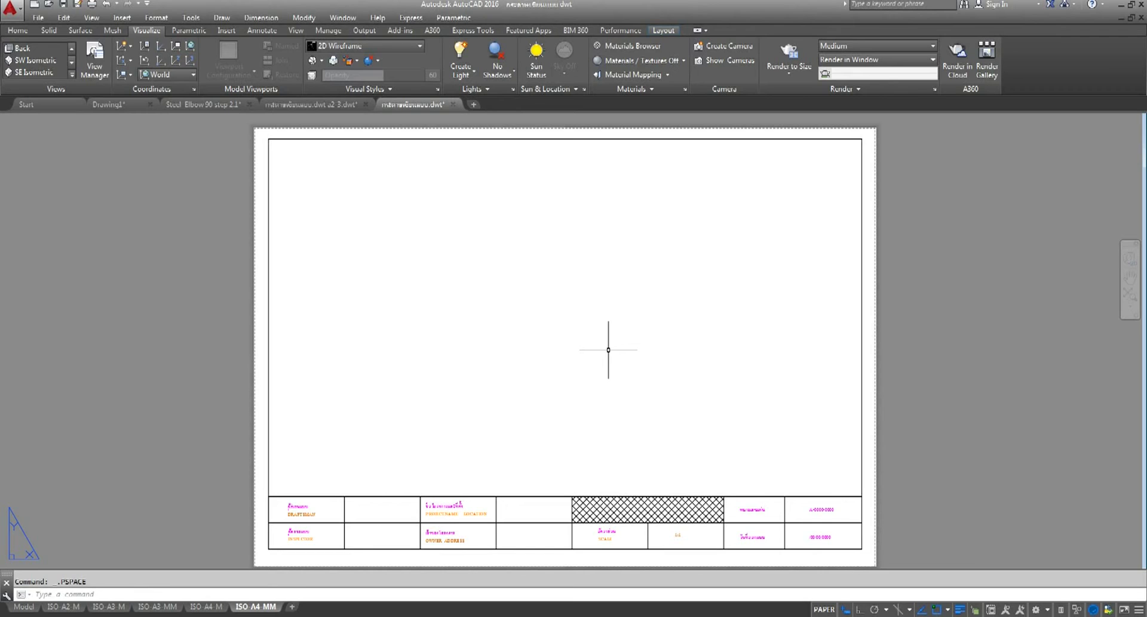
middle_click_drag(606, 289, 606, 279)
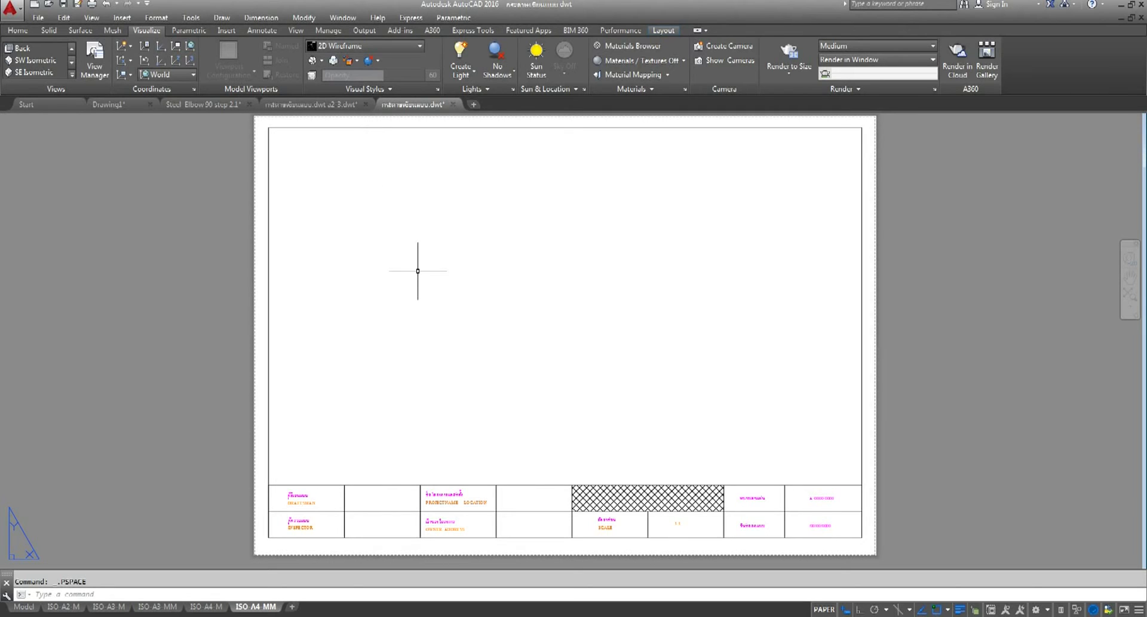
Start a 20 by 10 rectangle near the top left, then cancel it
left_click(18, 30)
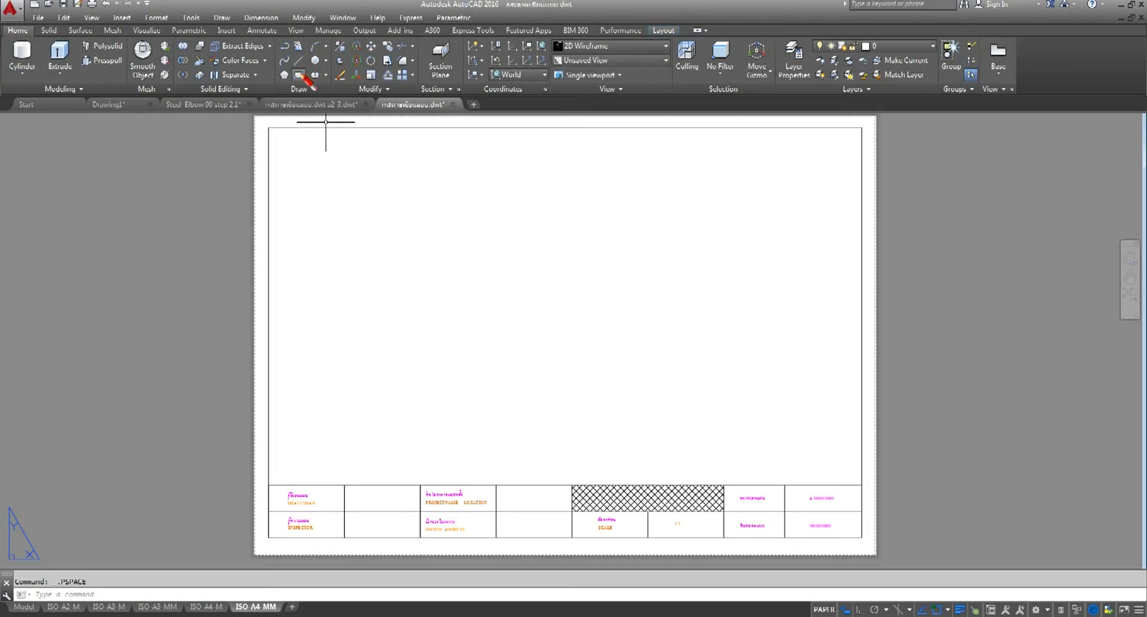
left_click(299, 75)
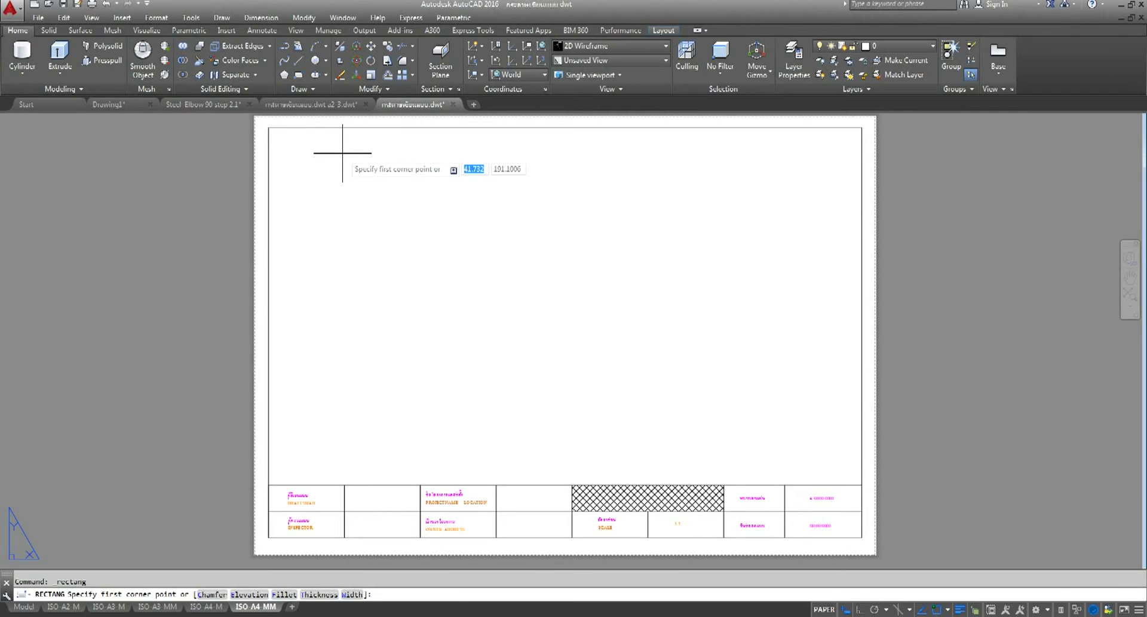
left_click(343, 153)
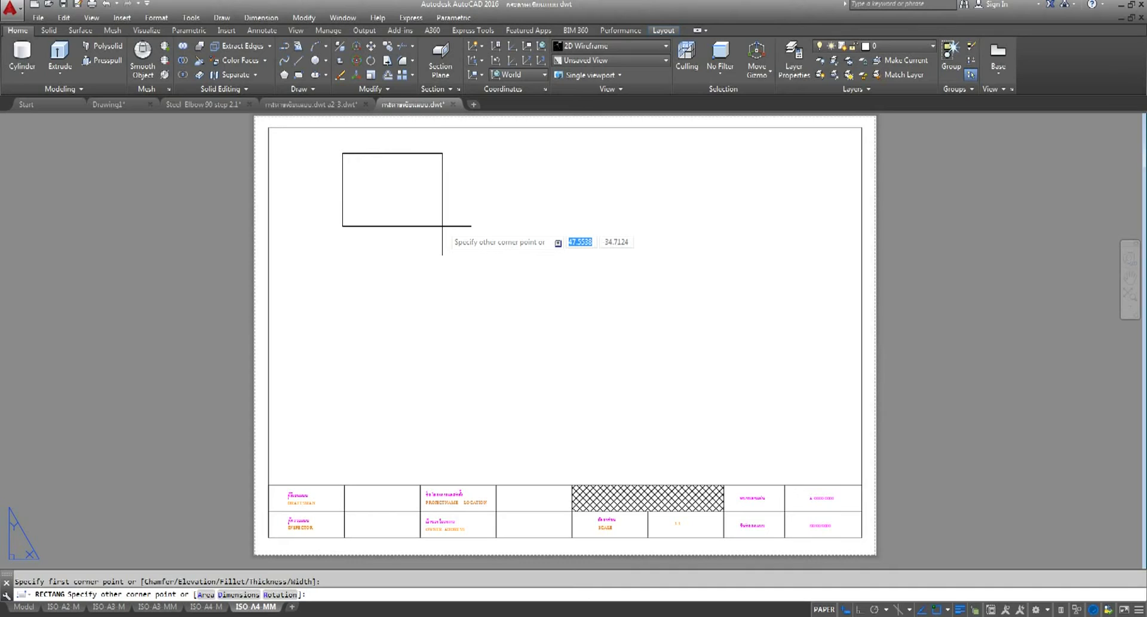
type("d")
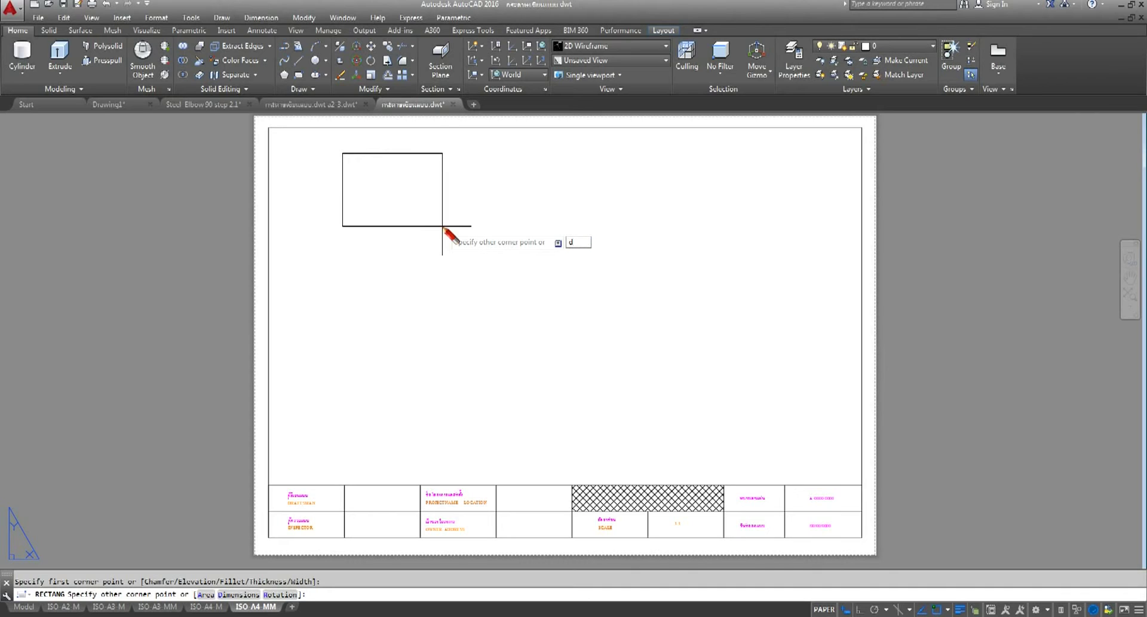
key("Return")
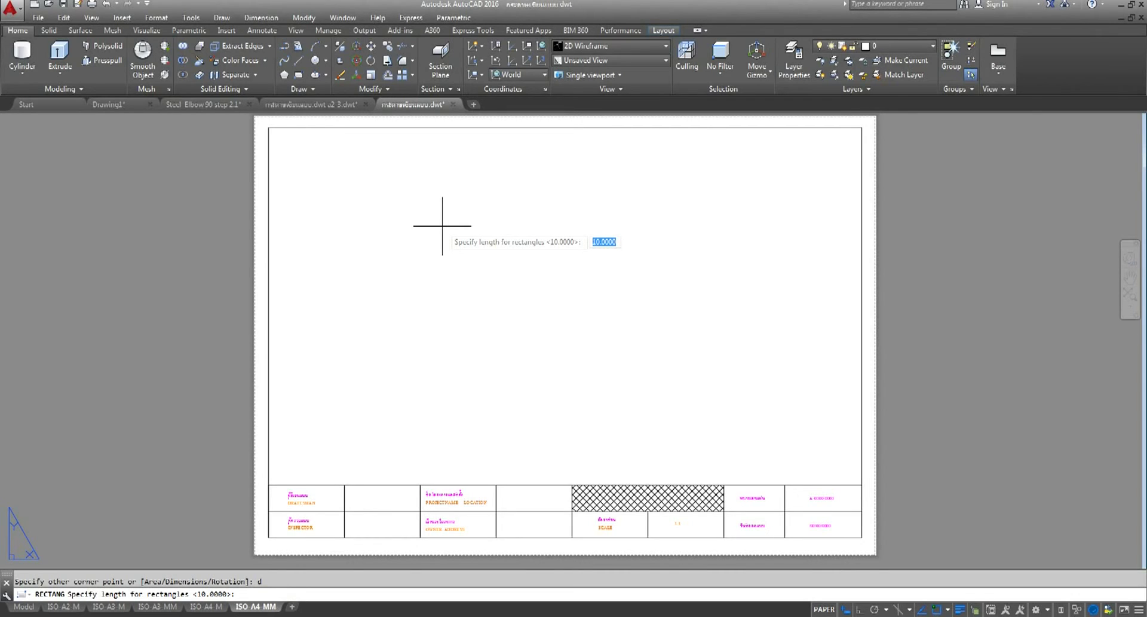
type("20")
key("Return")
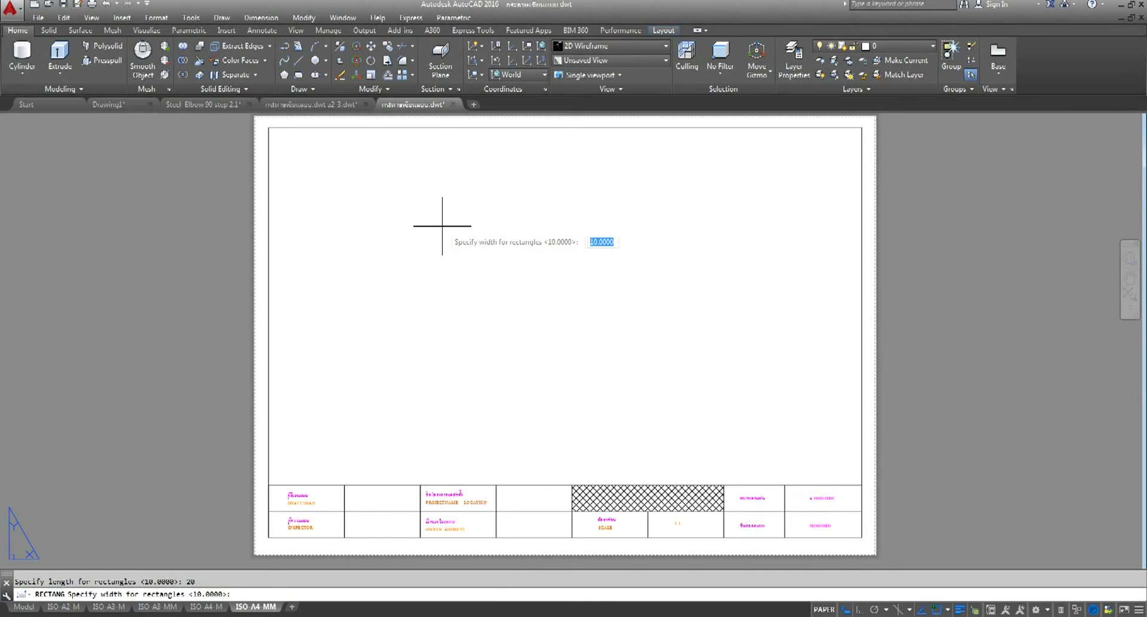
type("10")
key("Return")
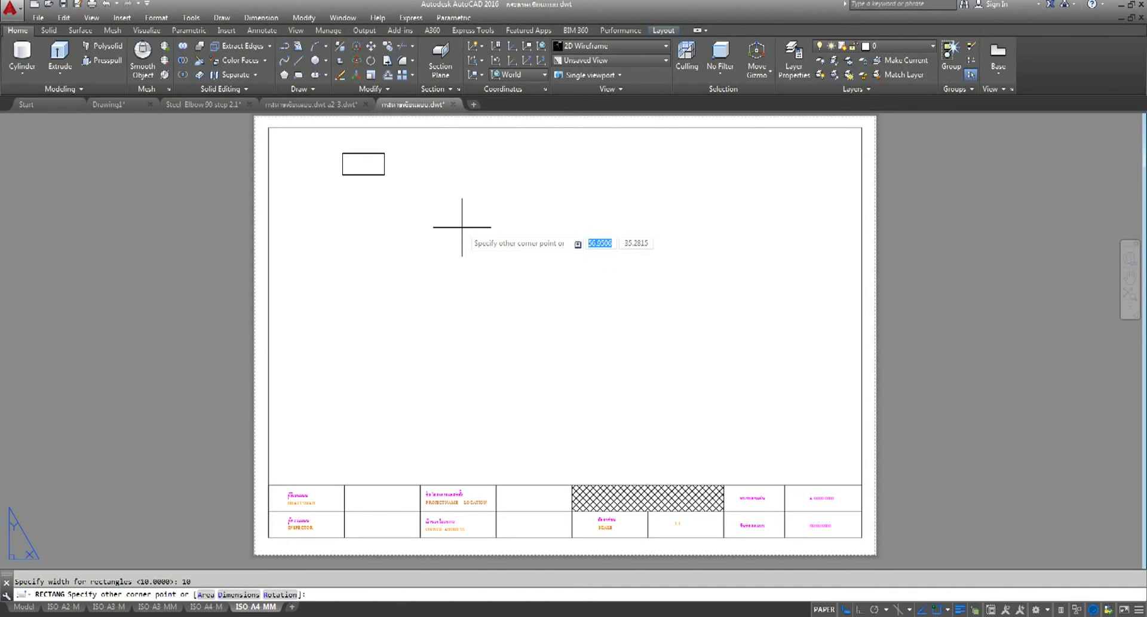
key("Escape")
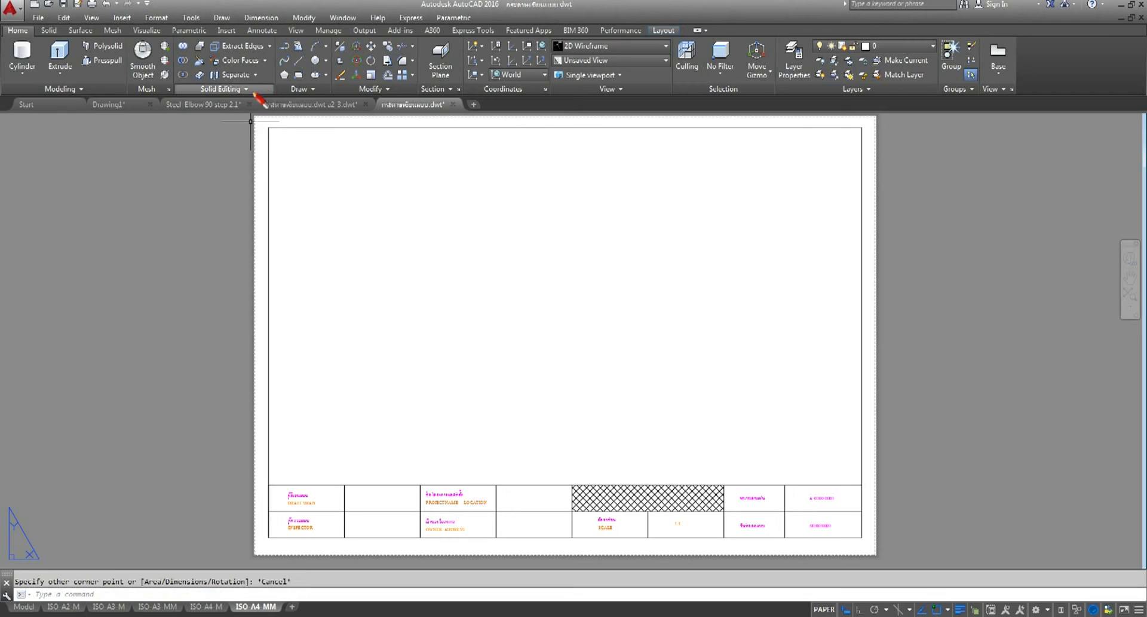
Try a 200 by 100 rectangle, then cancel it as oversized
left_click(298, 74)
left_click(354, 180)
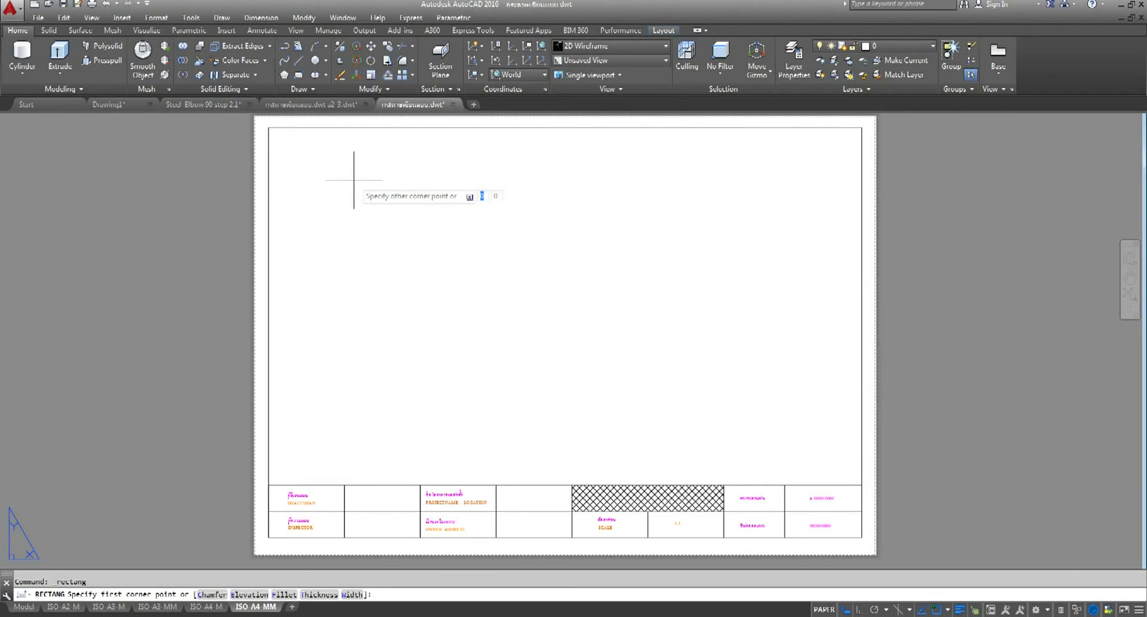
type("d")
key("Return")
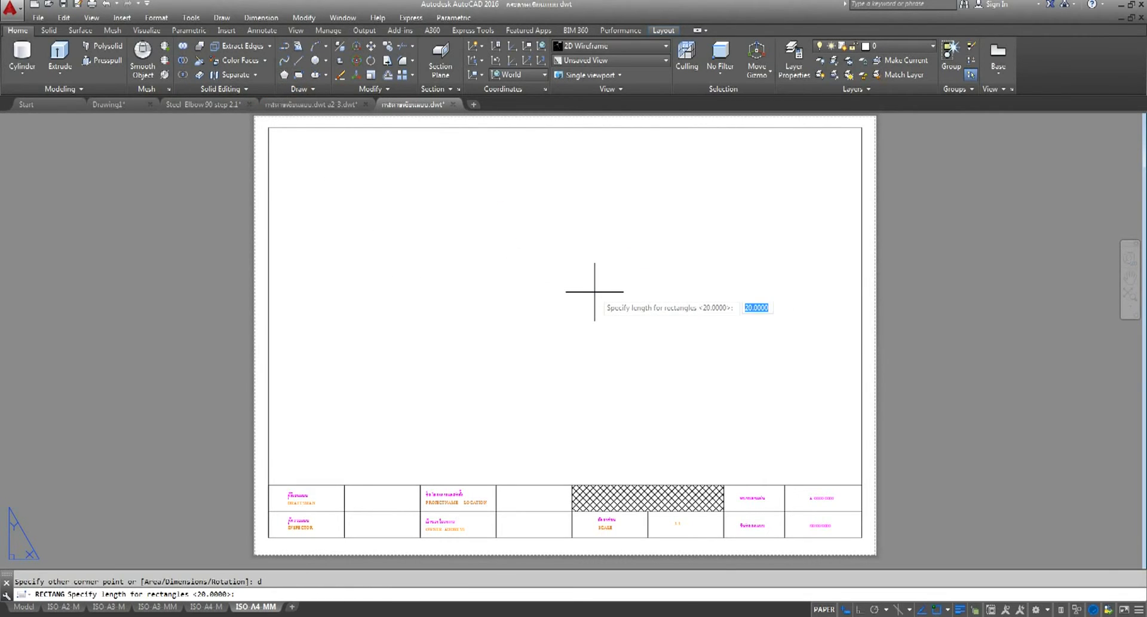
type("200")
key("Return")
type("1")
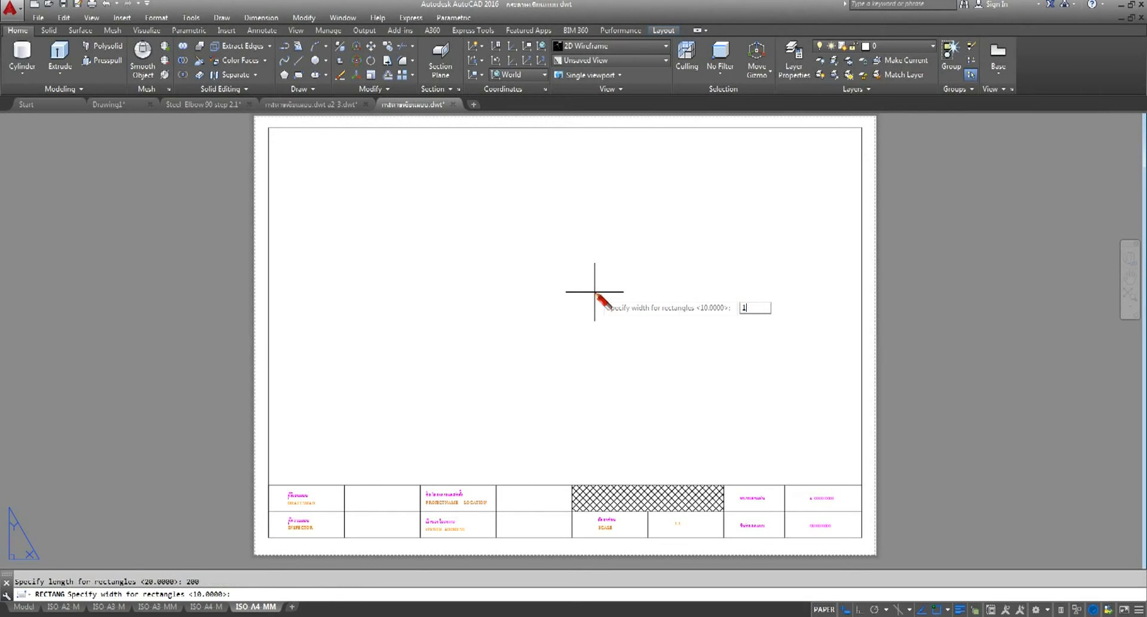
type("00")
key("Return")
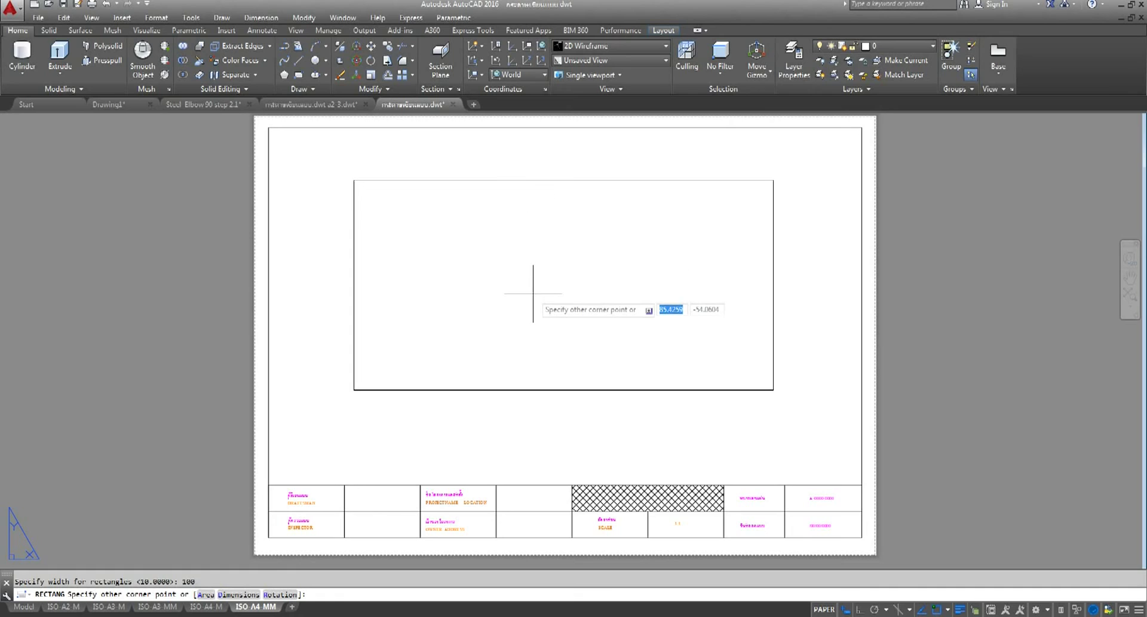
key("Escape")
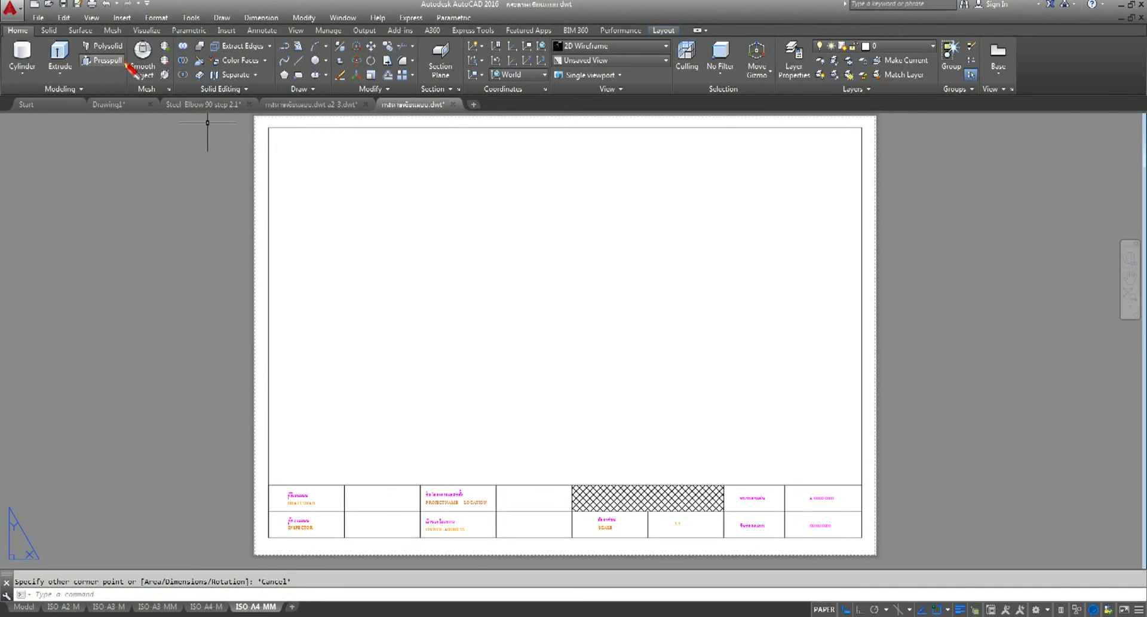
Draw a 100 by 50 rectangle at the upper left of the sheet
left_click(298, 74)
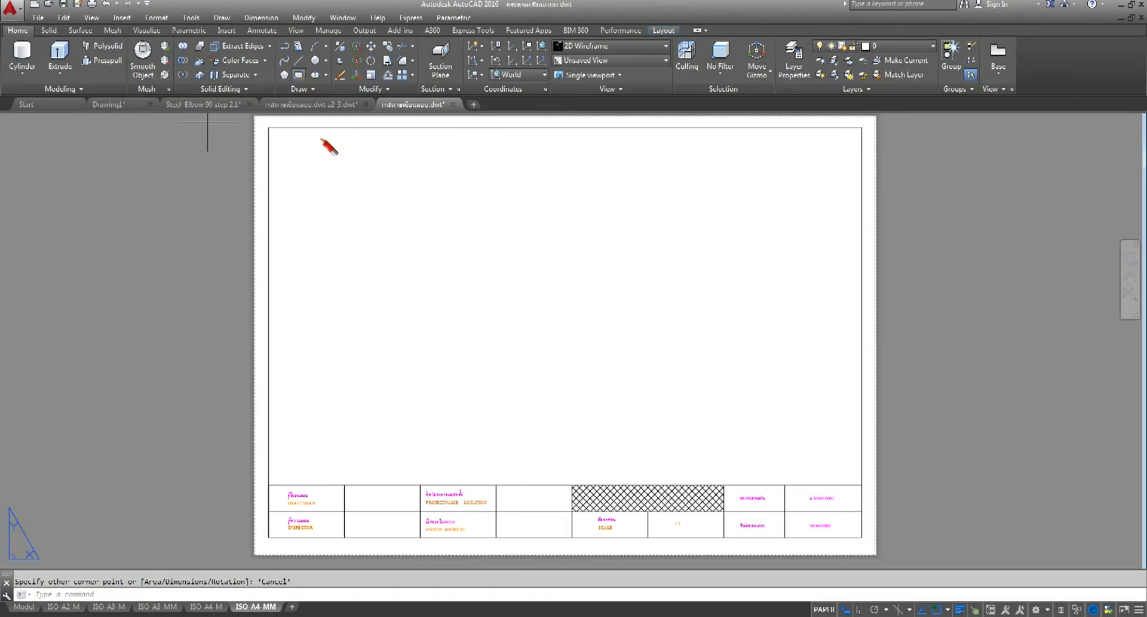
left_click(352, 172)
type("d")
key("Return")
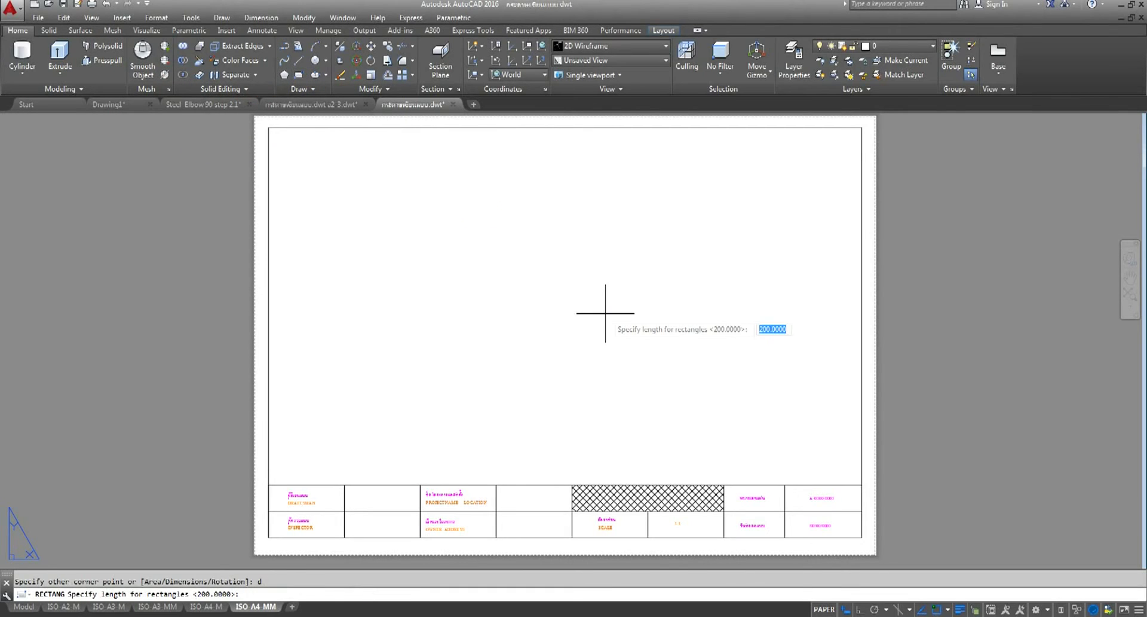
type("1")
type("00")
key("Return")
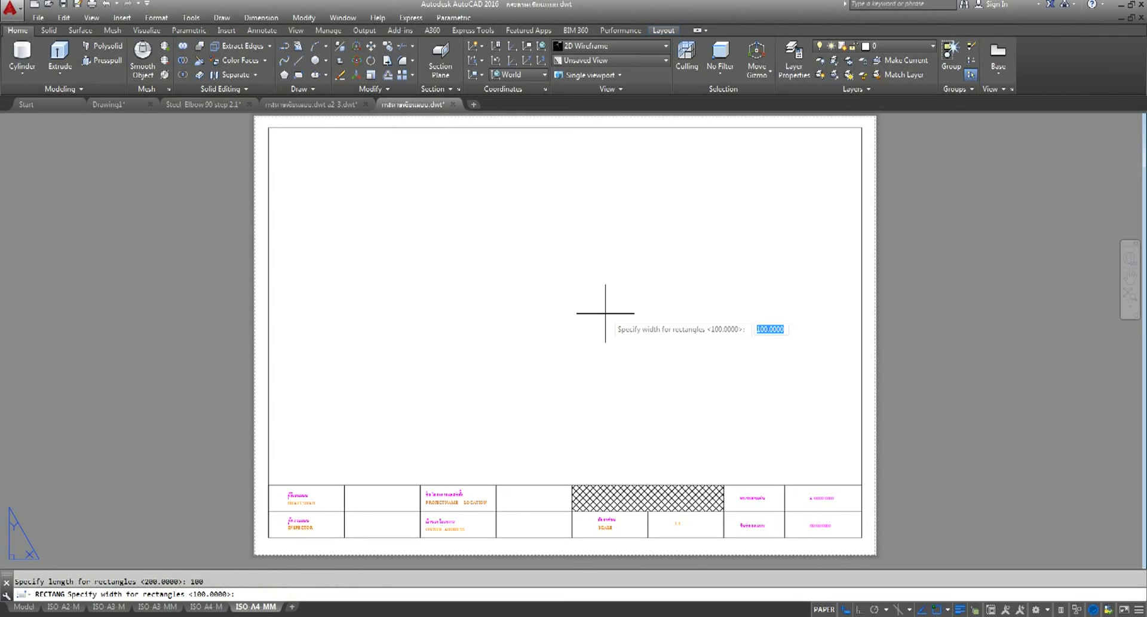
type("50")
key("Return")
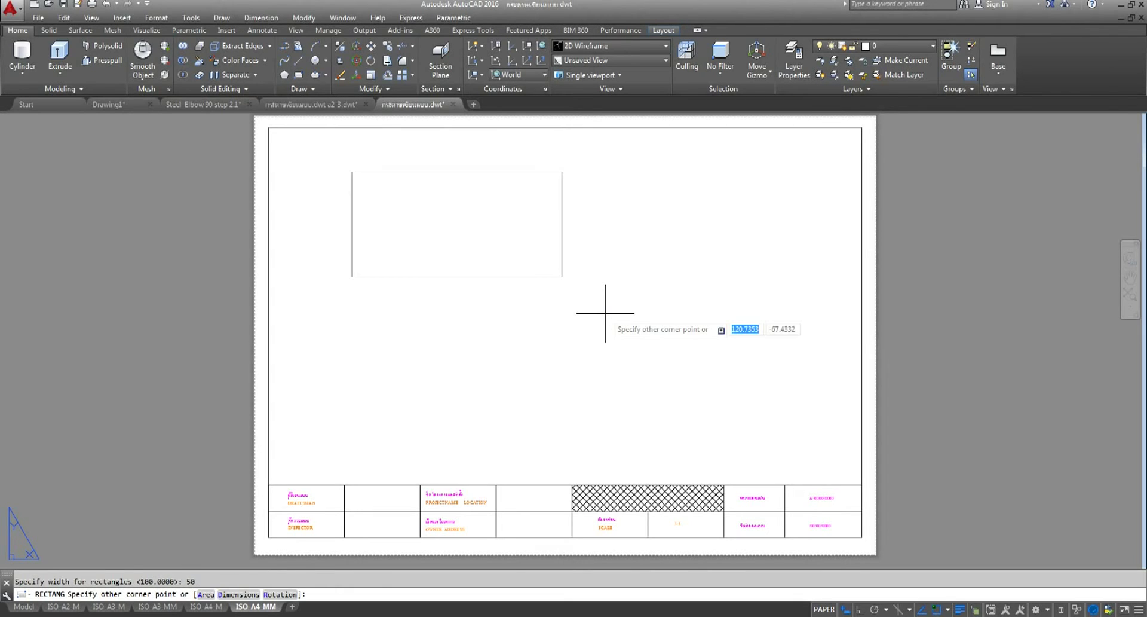
left_click(605, 313)
Move the 100 by 50 rectangle up against the sheet's top border
middle_click_drag(508, 230, 475, 263)
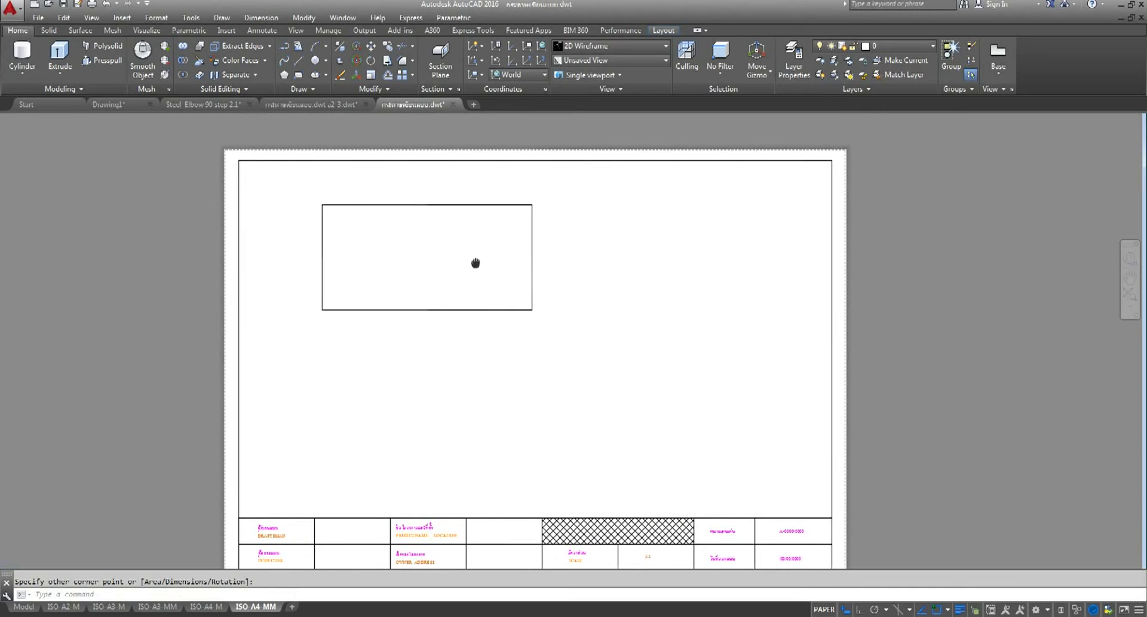
left_click(479, 204)
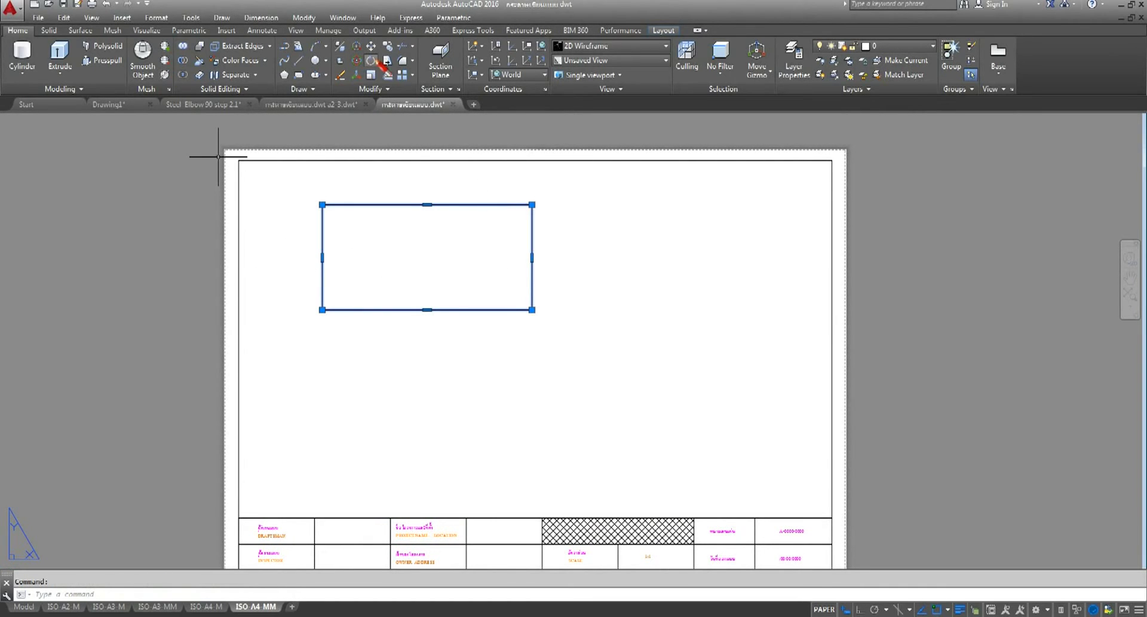
left_click(371, 46)
left_click(439, 374)
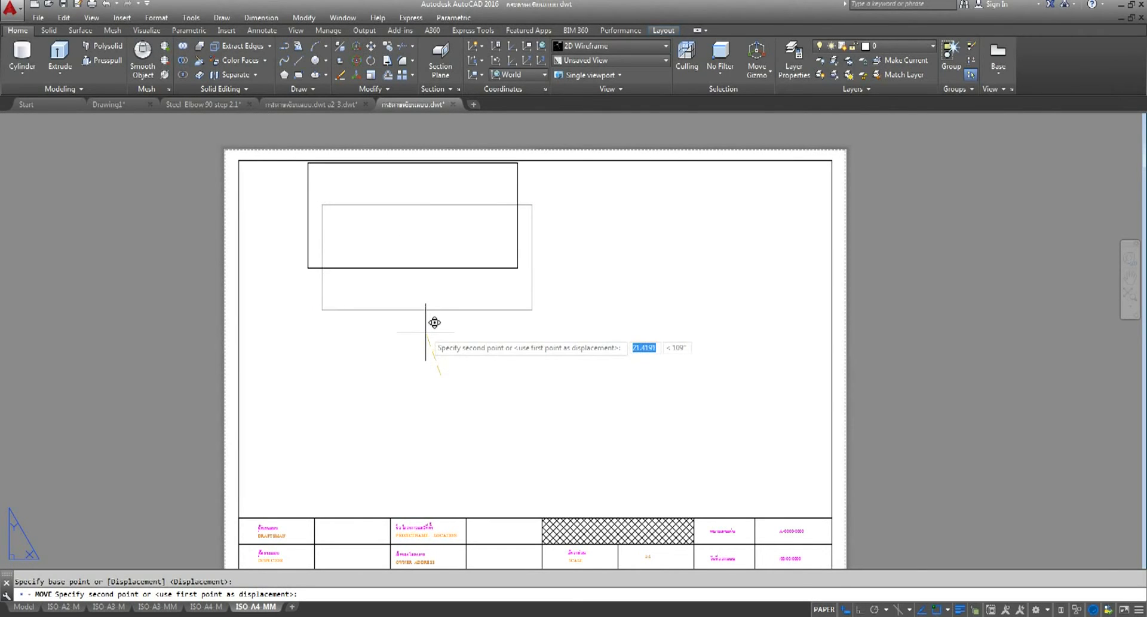
key("Escape")
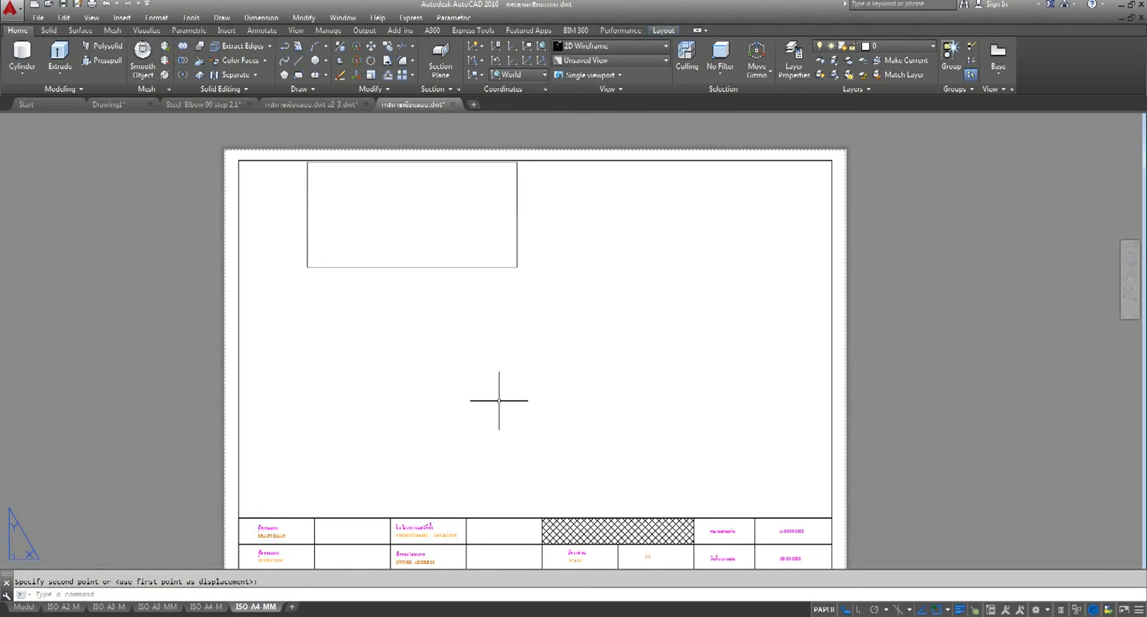
left_click(339, 62)
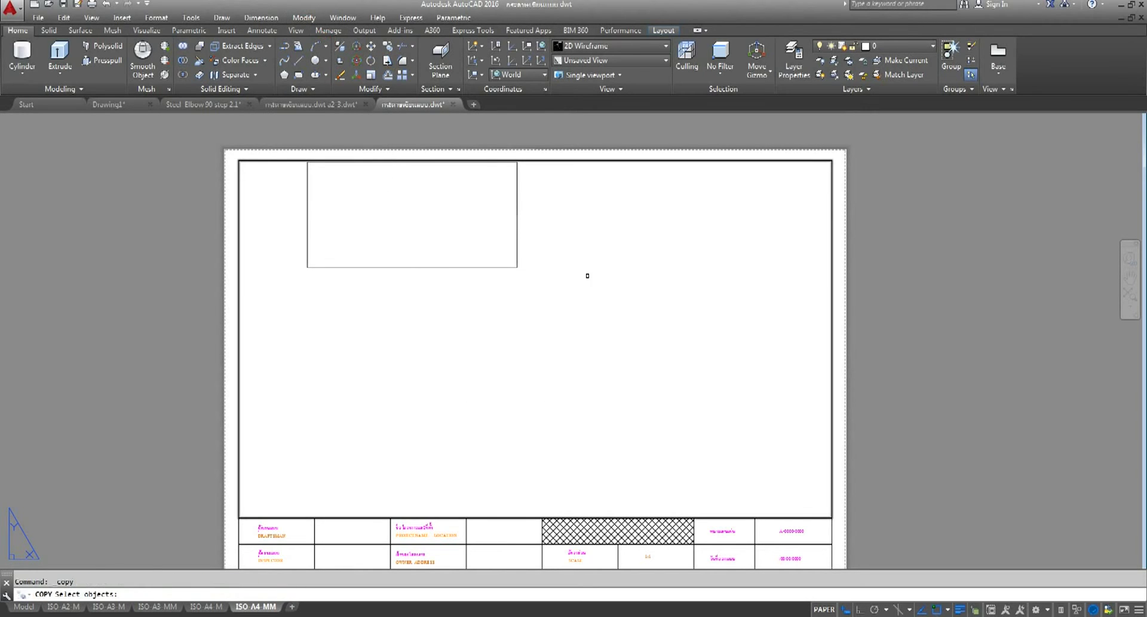
Copy the rectangle straight down with Ortho on to make a third one
left_click(517, 265)
key("Return")
left_click(634, 228)
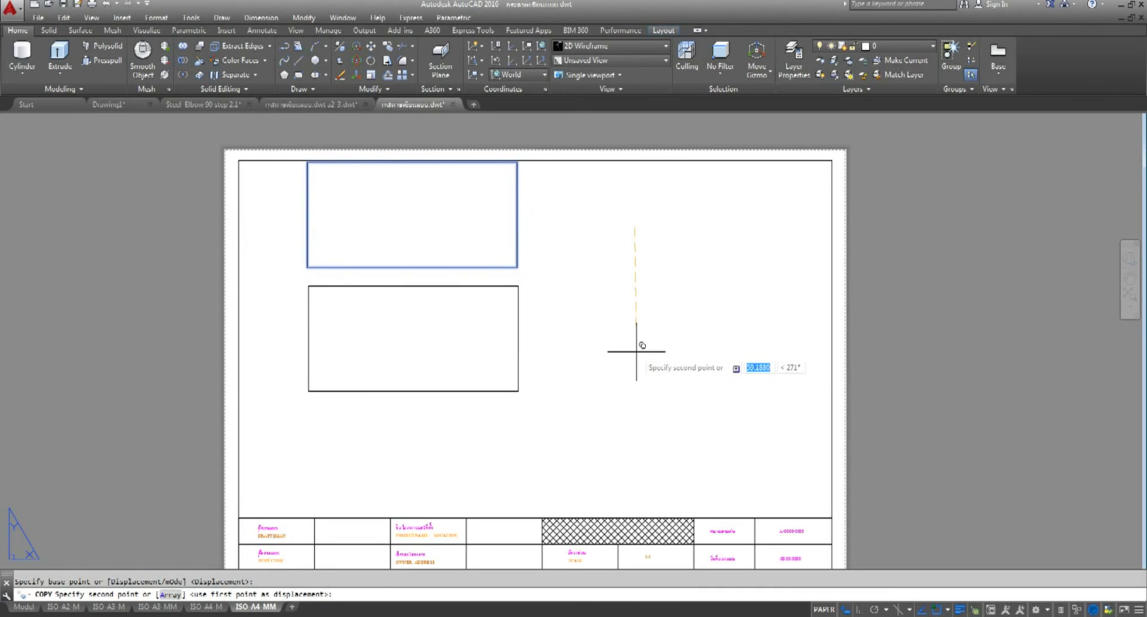
key("F8")
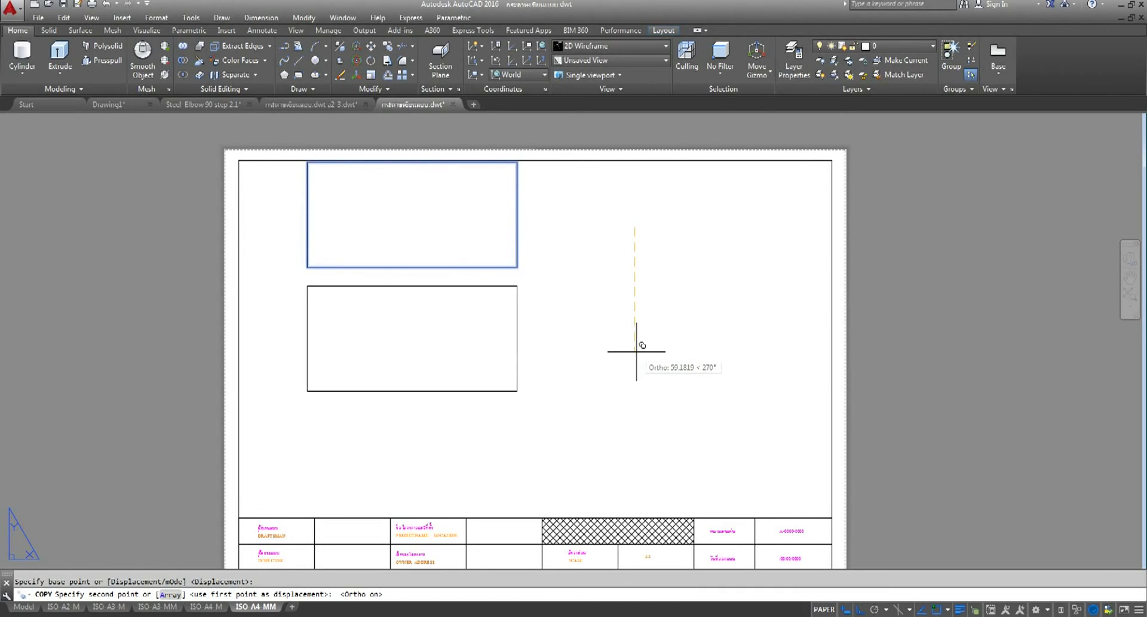
left_click(634, 345)
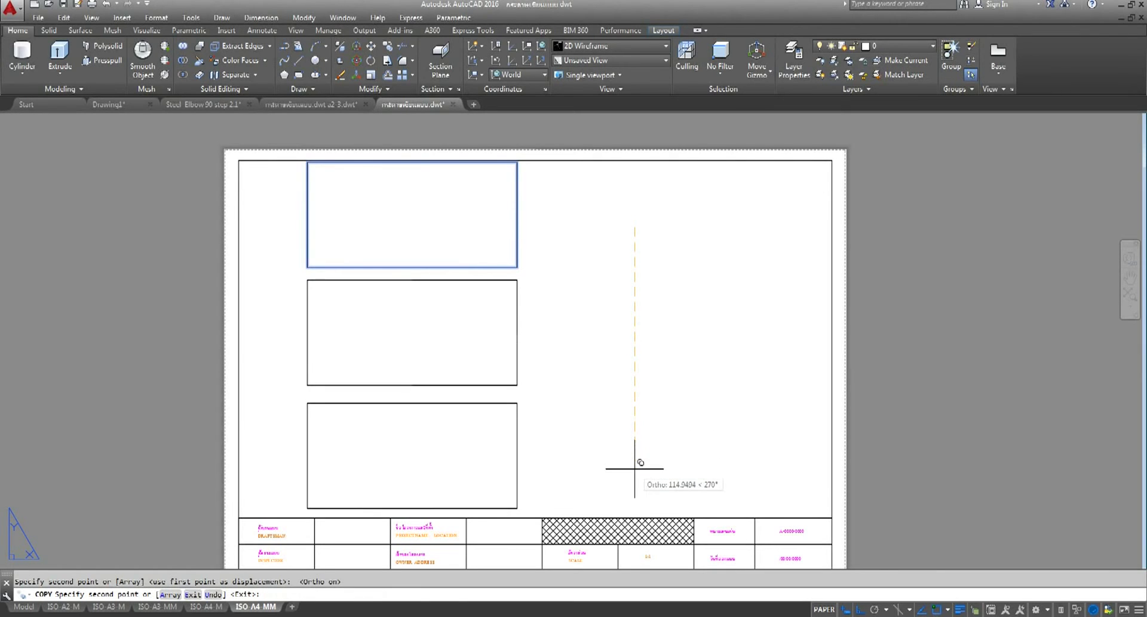
right_click(677, 351)
key("Escape")
key("Return")
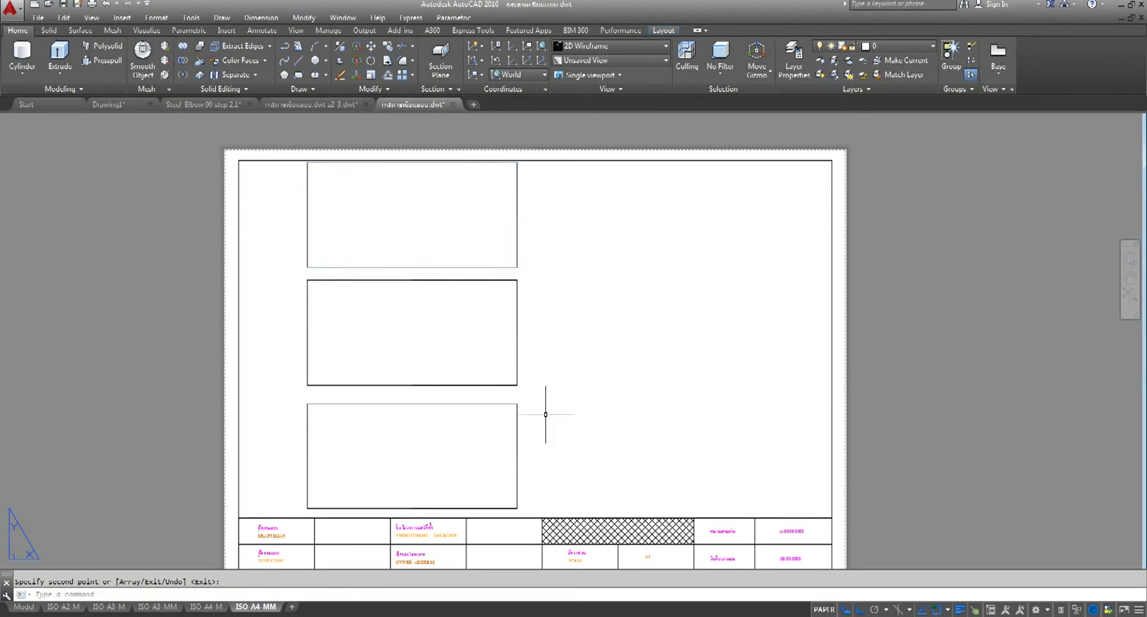
Move the middle rectangle slightly lower to even the gaps
left_click(371, 45)
left_click(543, 338)
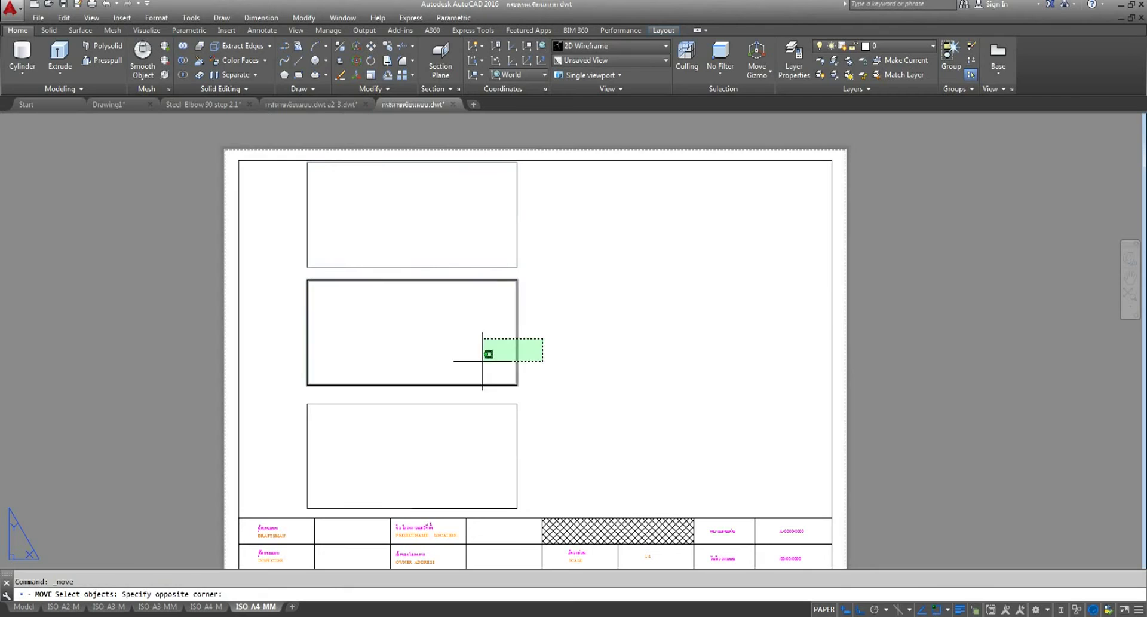
left_click(483, 361)
key("Return")
left_click(668, 306)
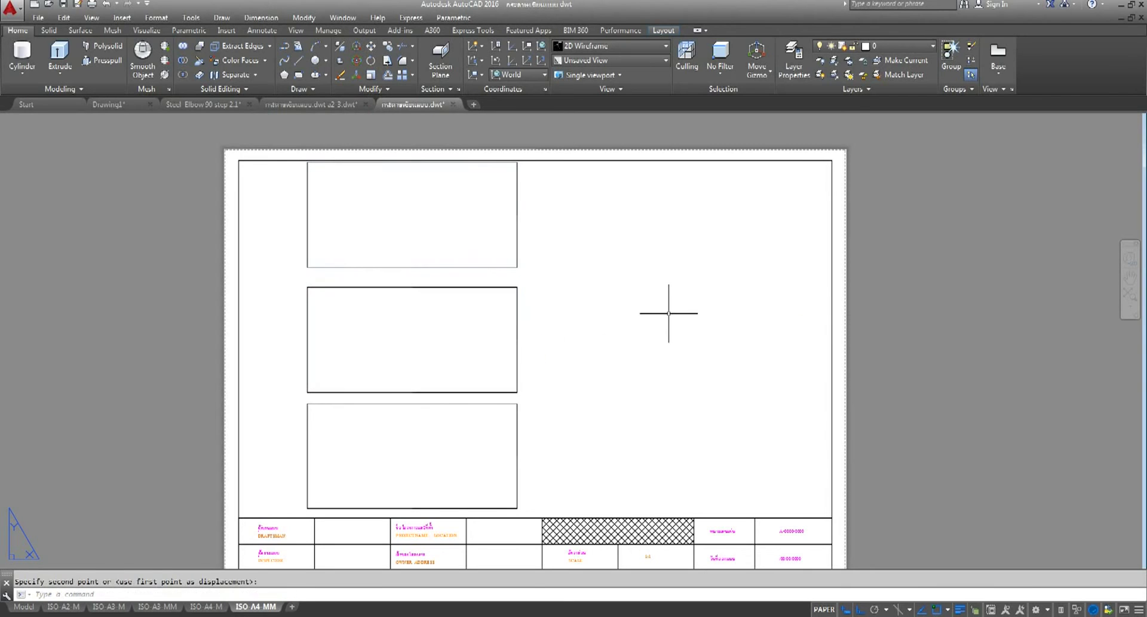
left_click(668, 312)
Move the top rectangle slightly lower as well
left_click(371, 46)
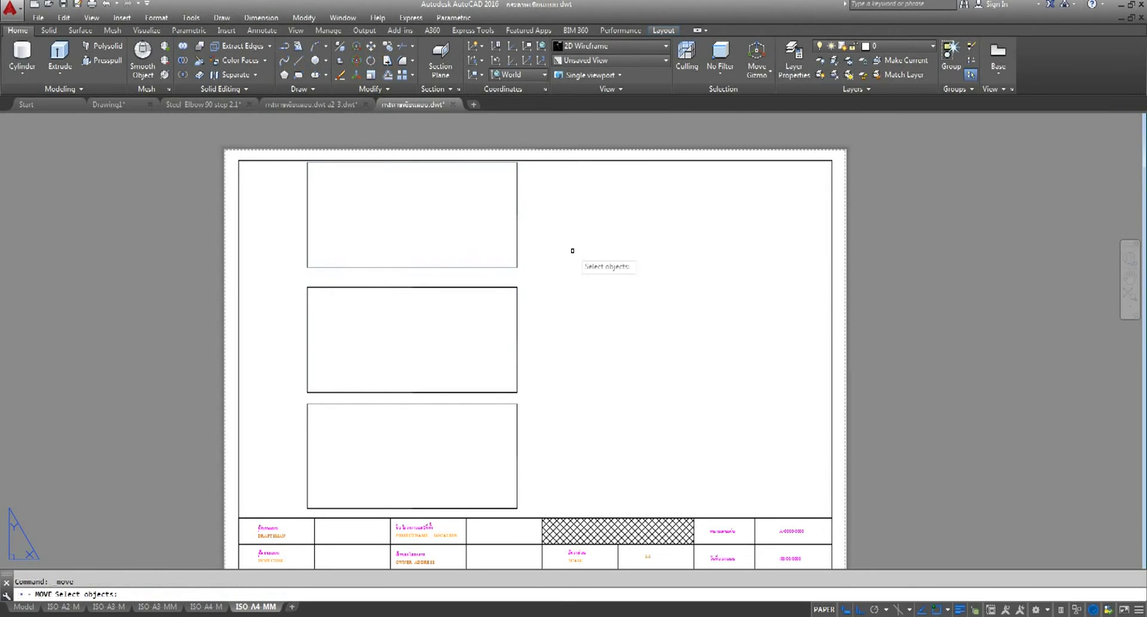
left_click(560, 245)
left_click(504, 237)
key("Return")
left_click(646, 258)
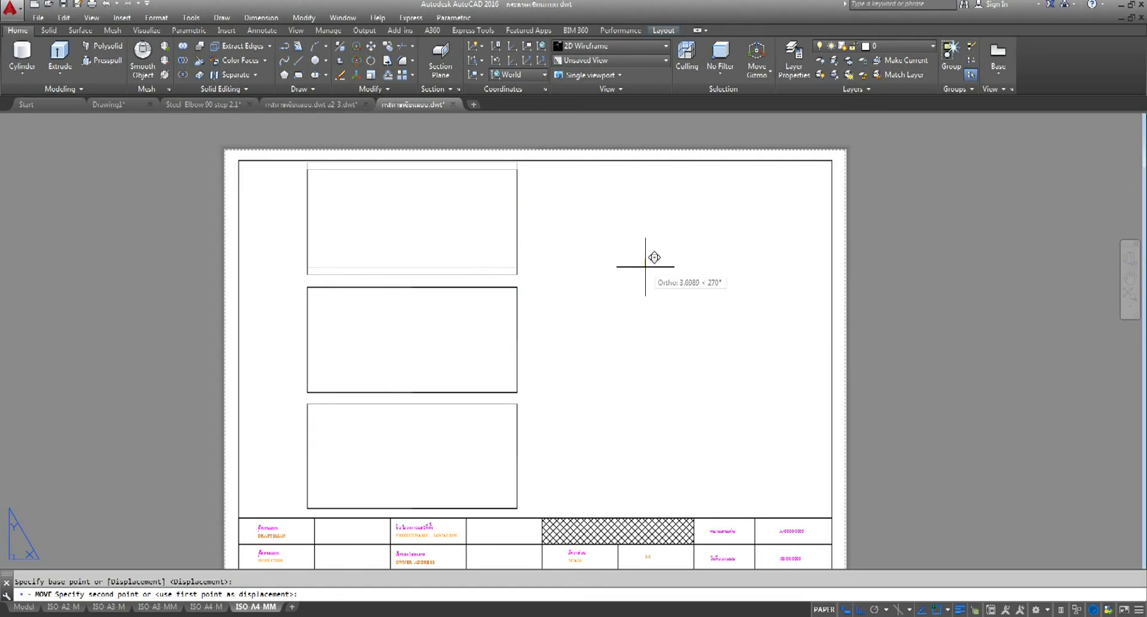
left_click(646, 264)
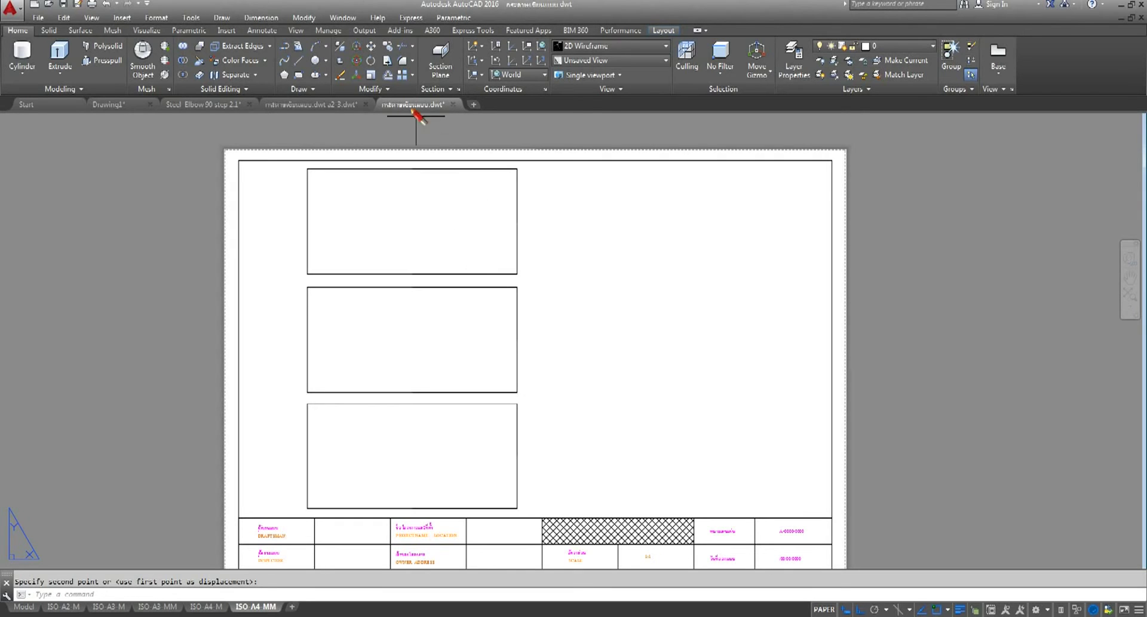
left_click(371, 46)
left_click(567, 214)
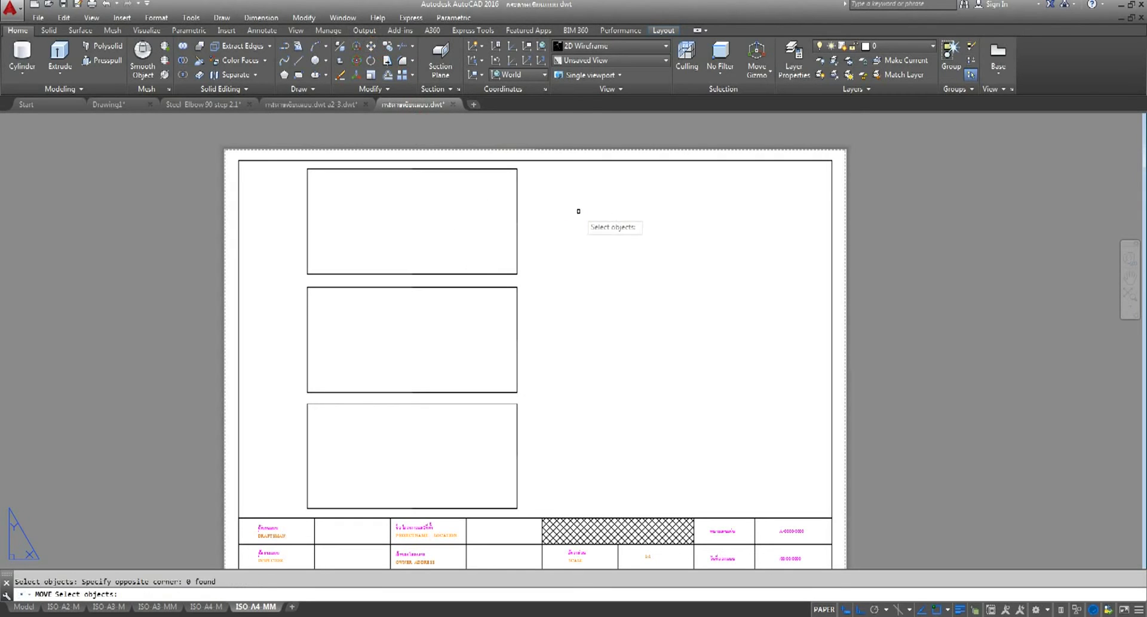
Copy the column of three rectangles horizontally to the sheet's right side
left_click(387, 46)
left_click(543, 181)
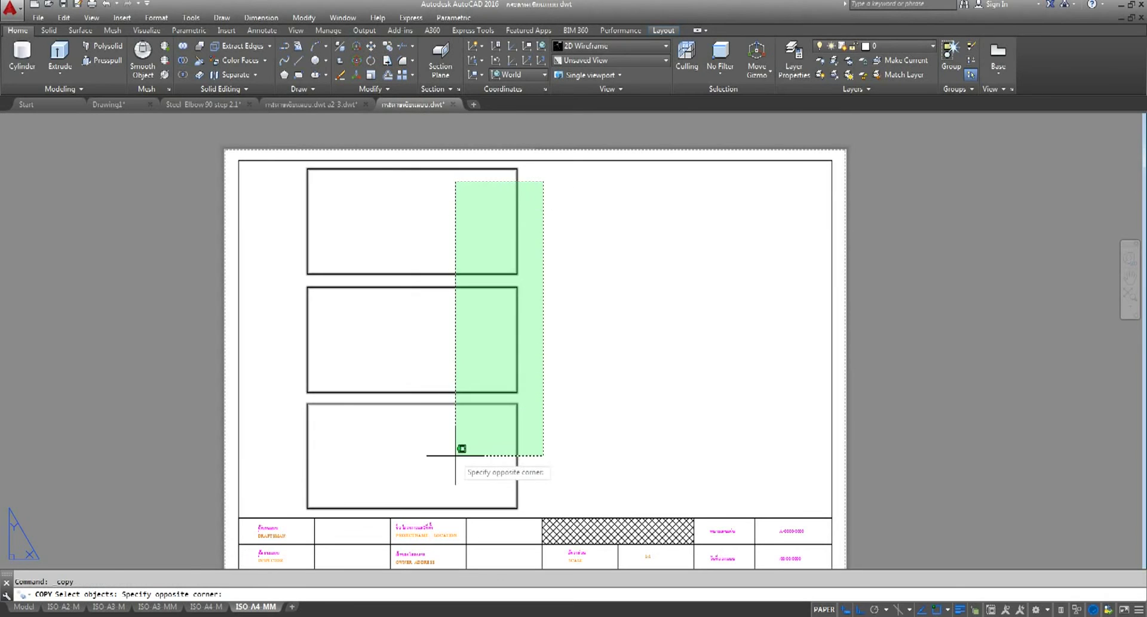
left_click(457, 472)
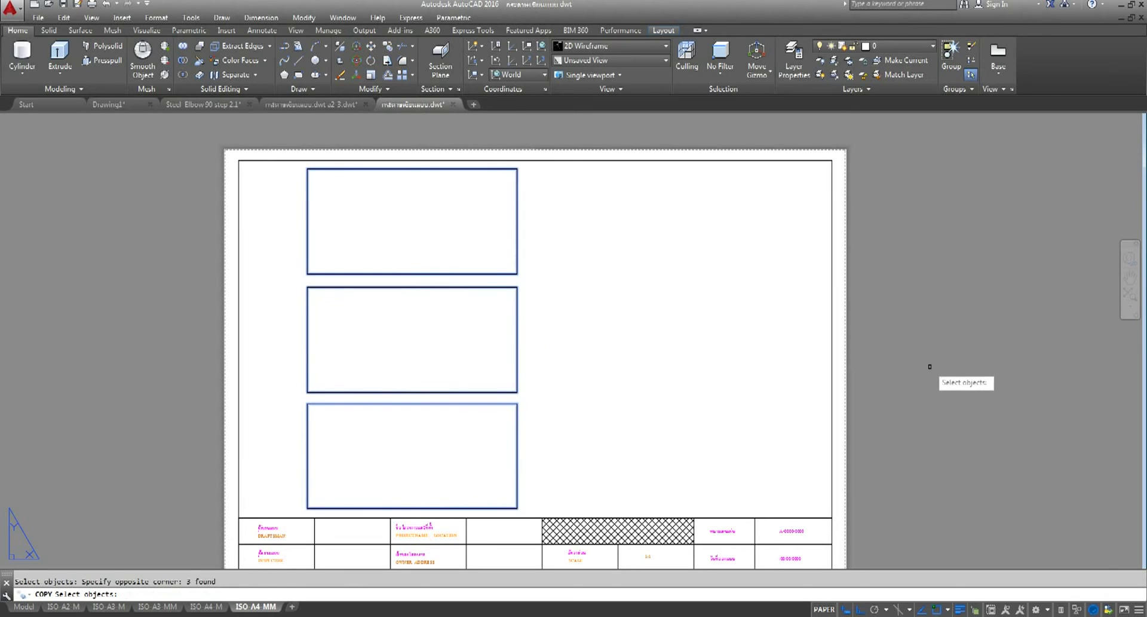
key("Return")
left_click(894, 386)
middle_click_drag(1060, 407, 860, 428)
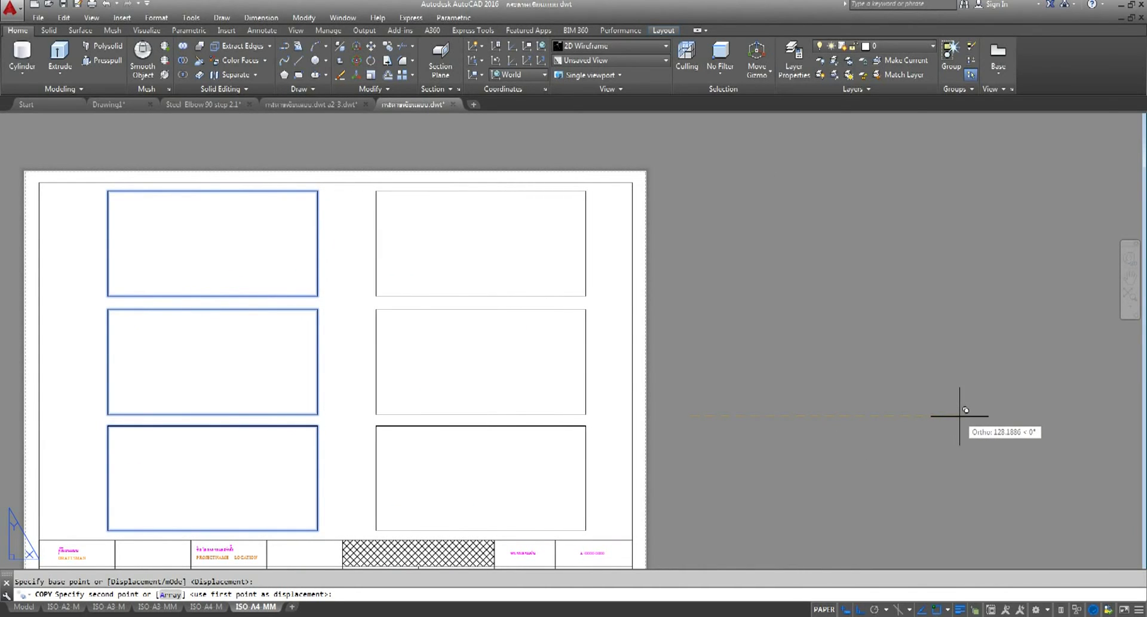
left_click(961, 416)
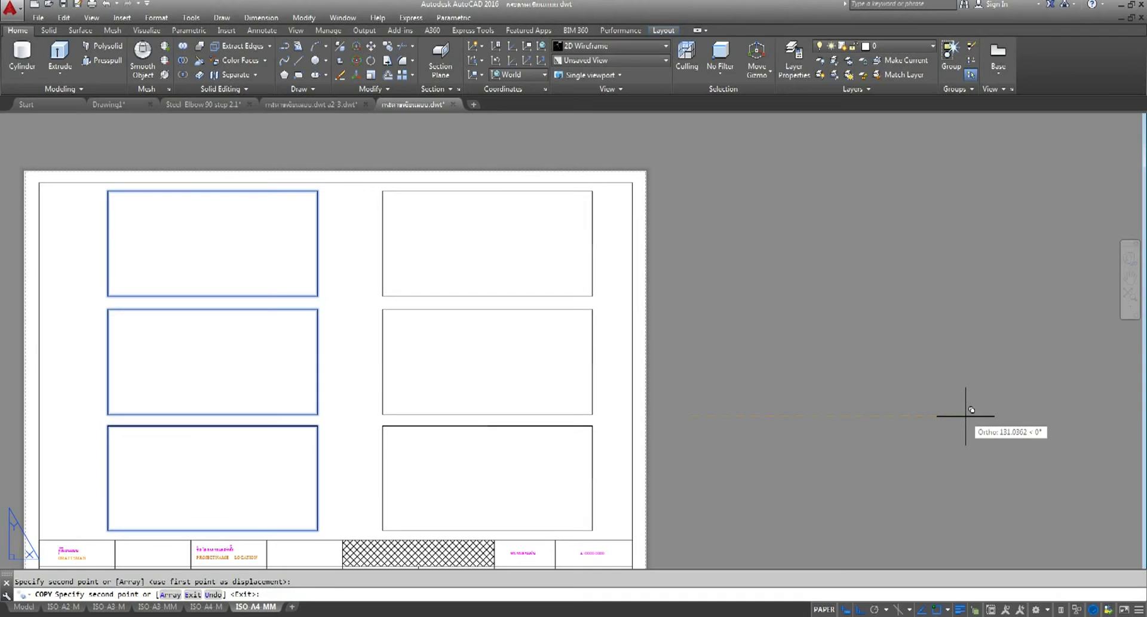
right_click(941, 332)
left_click(967, 340)
scroll(922, 335, "down", 3)
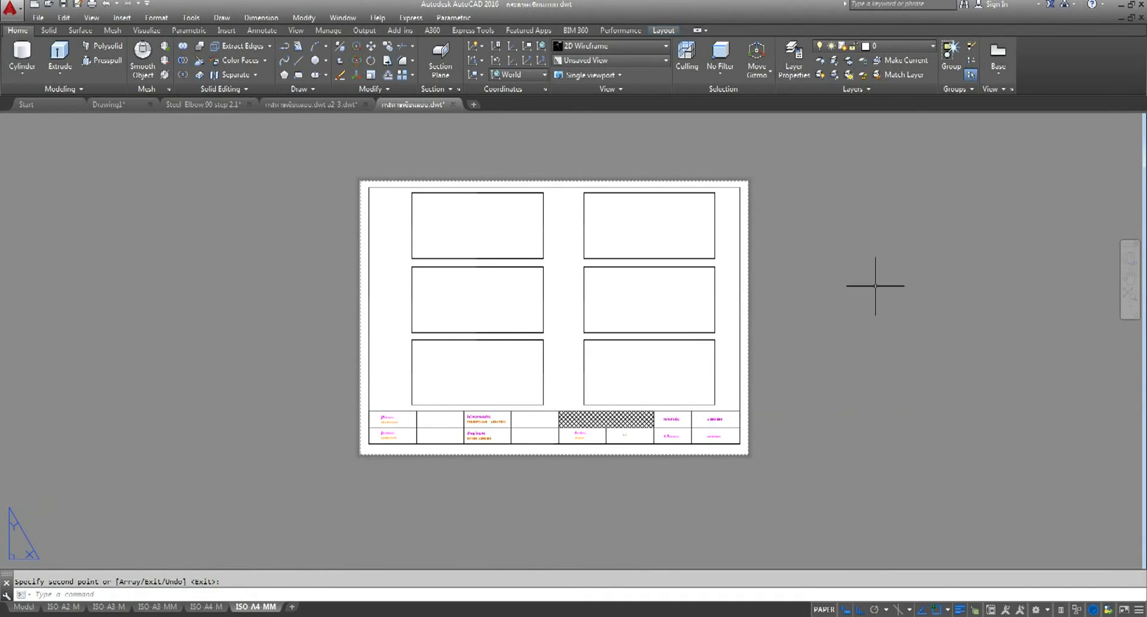
Move the left column of rectangles slightly left to balance the layout
left_click(371, 46)
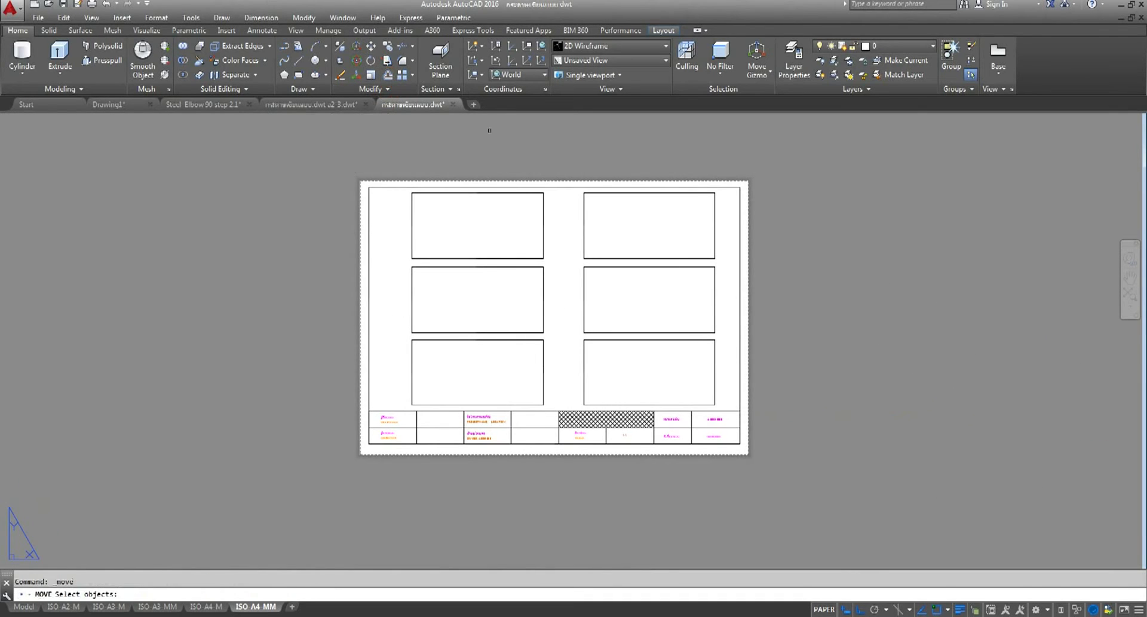
left_click(564, 221)
left_click(532, 359)
key("Return")
left_click(937, 264)
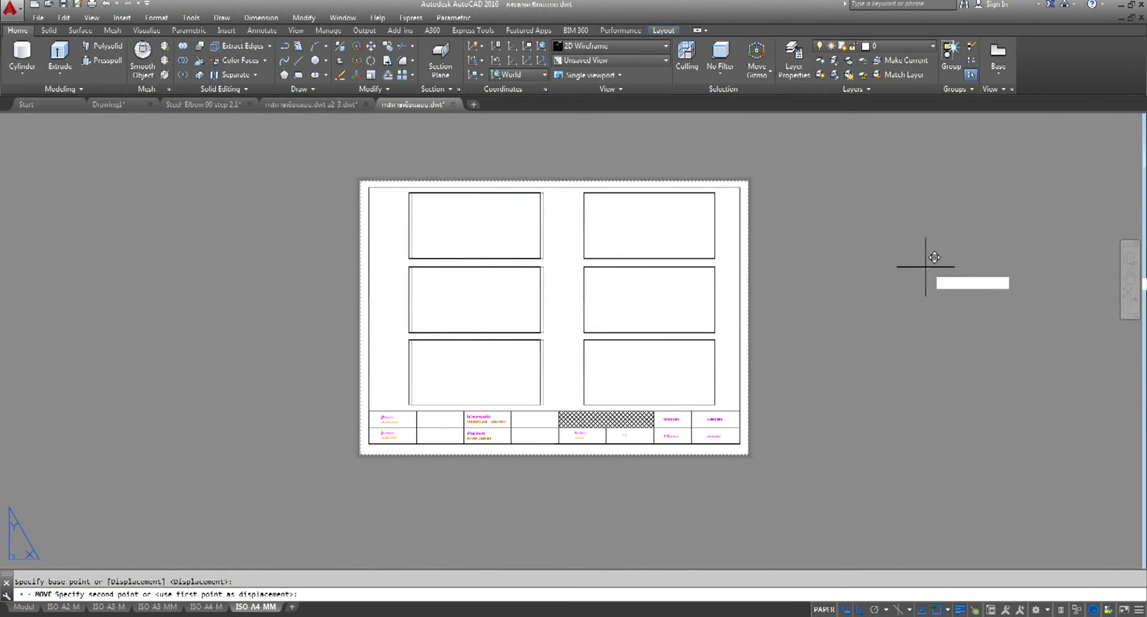
left_click(921, 266)
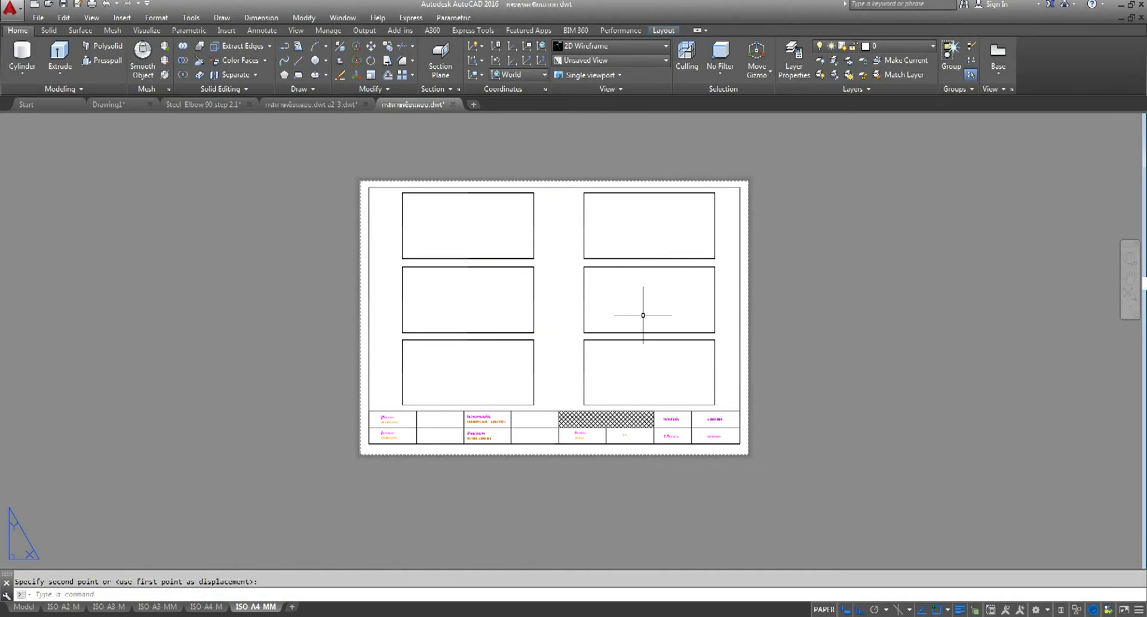
scroll(643, 315, "up", 2)
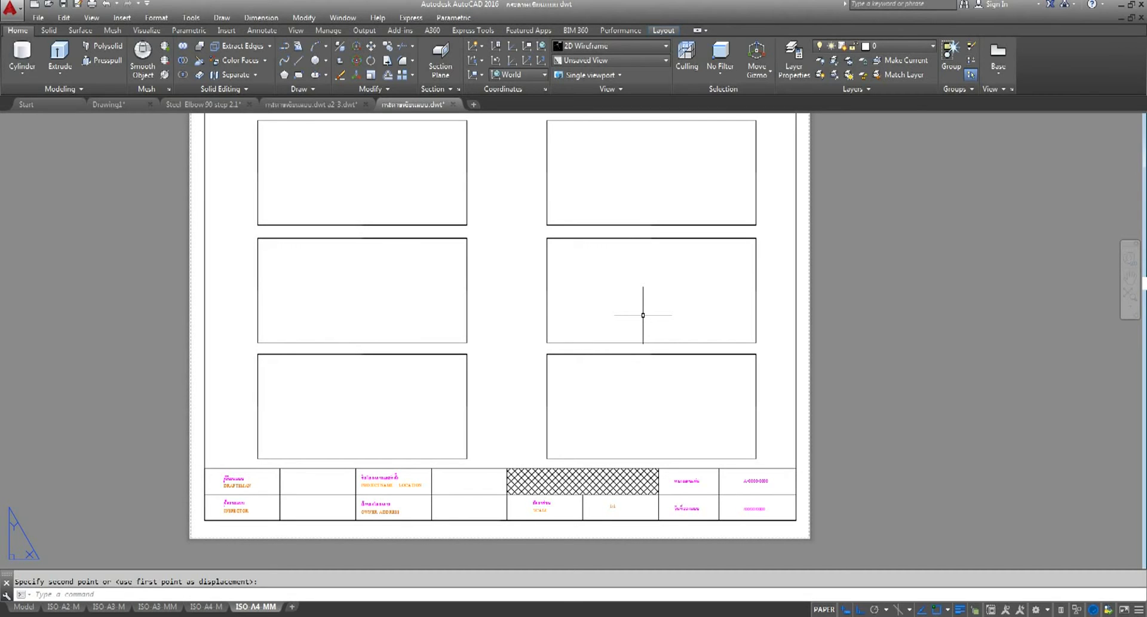
scroll(643, 315, "down", 2)
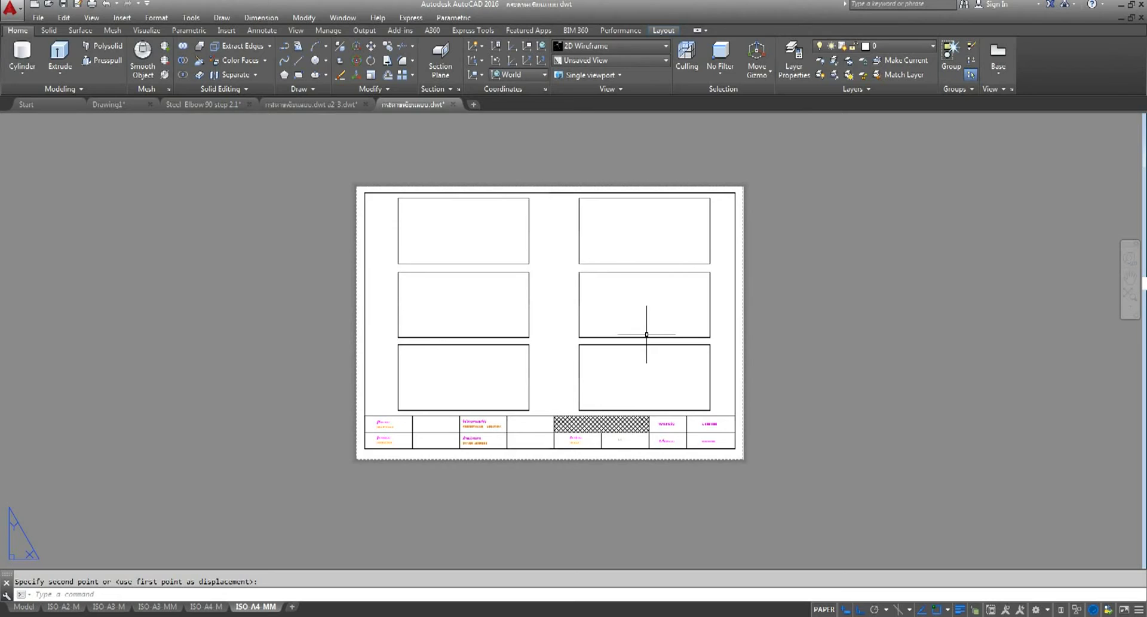
scroll(642, 328, "up", 2)
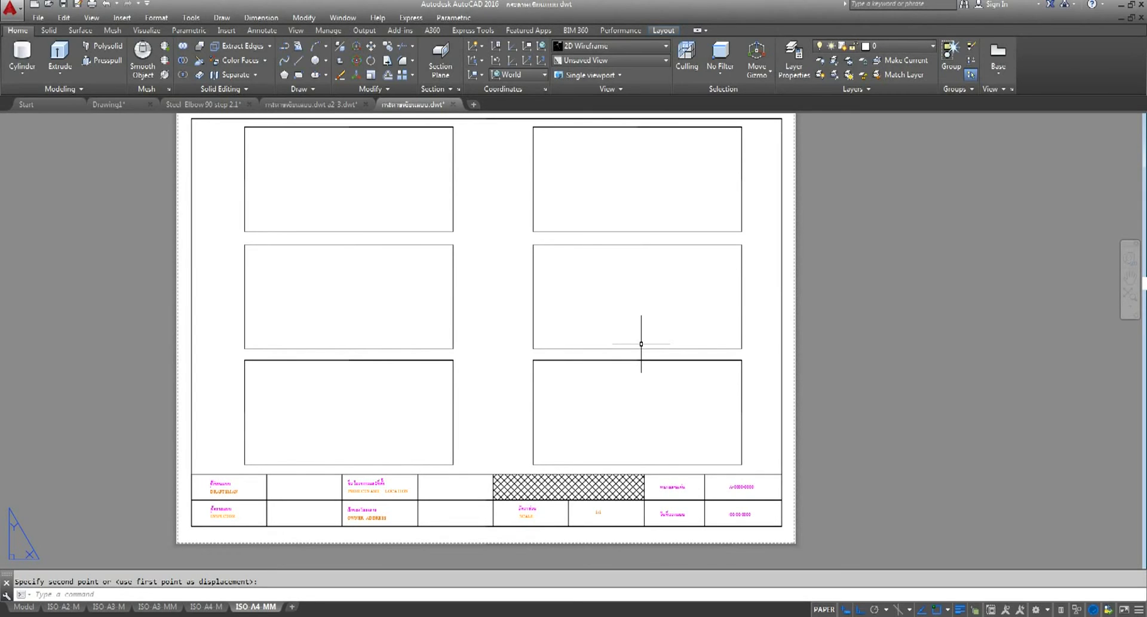
Convert the top-left rectangle into a layout viewport
left_click(663, 30)
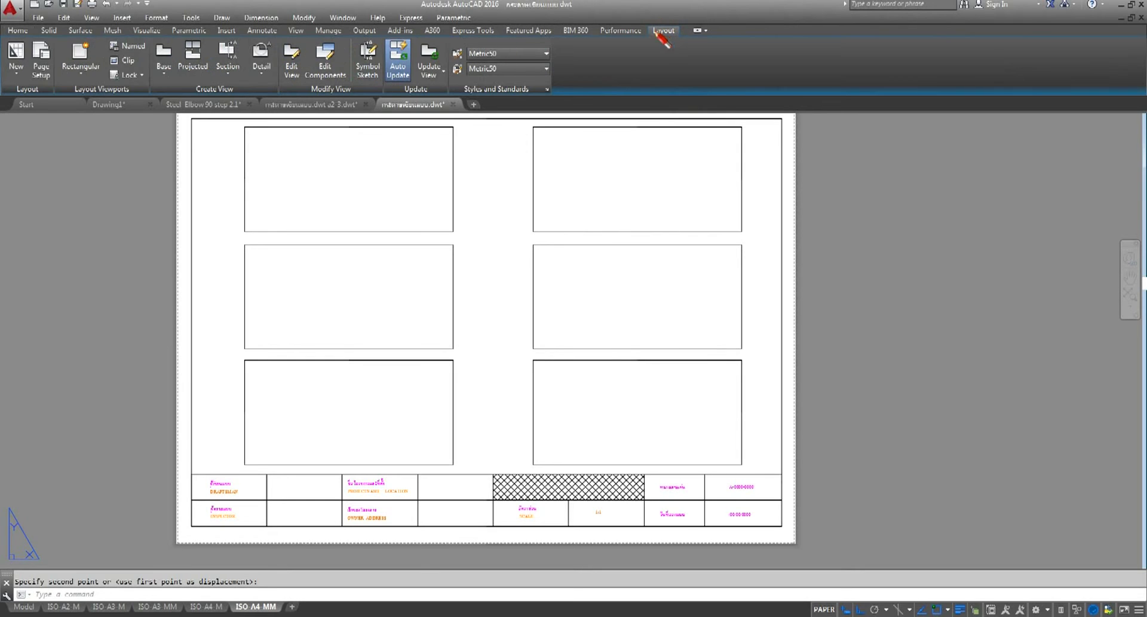
left_click(84, 74)
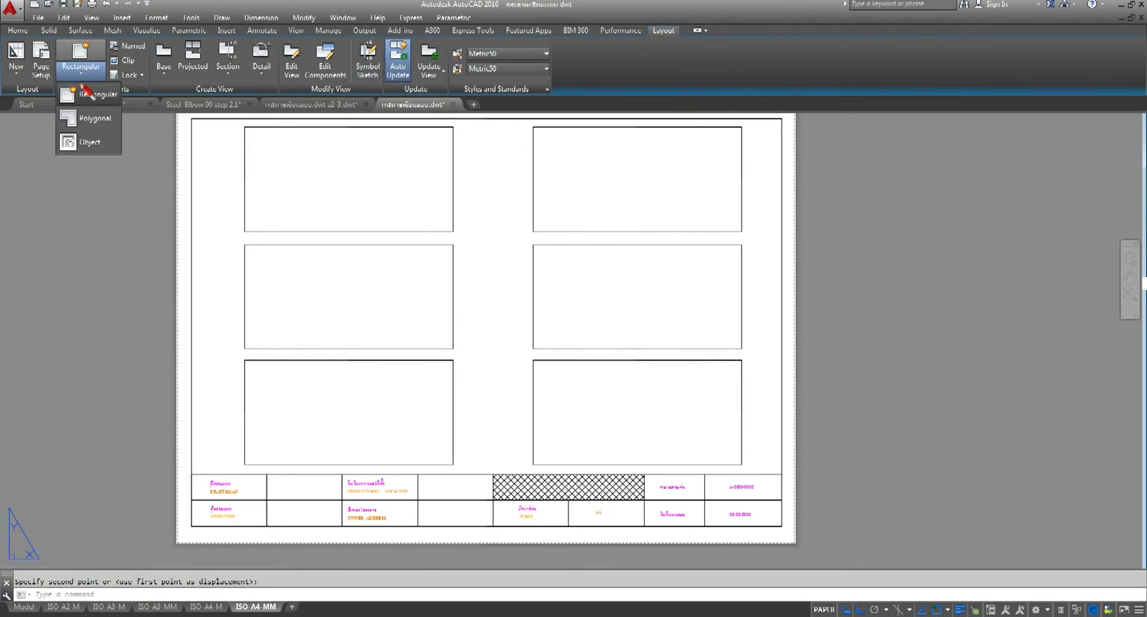
left_click(78, 141)
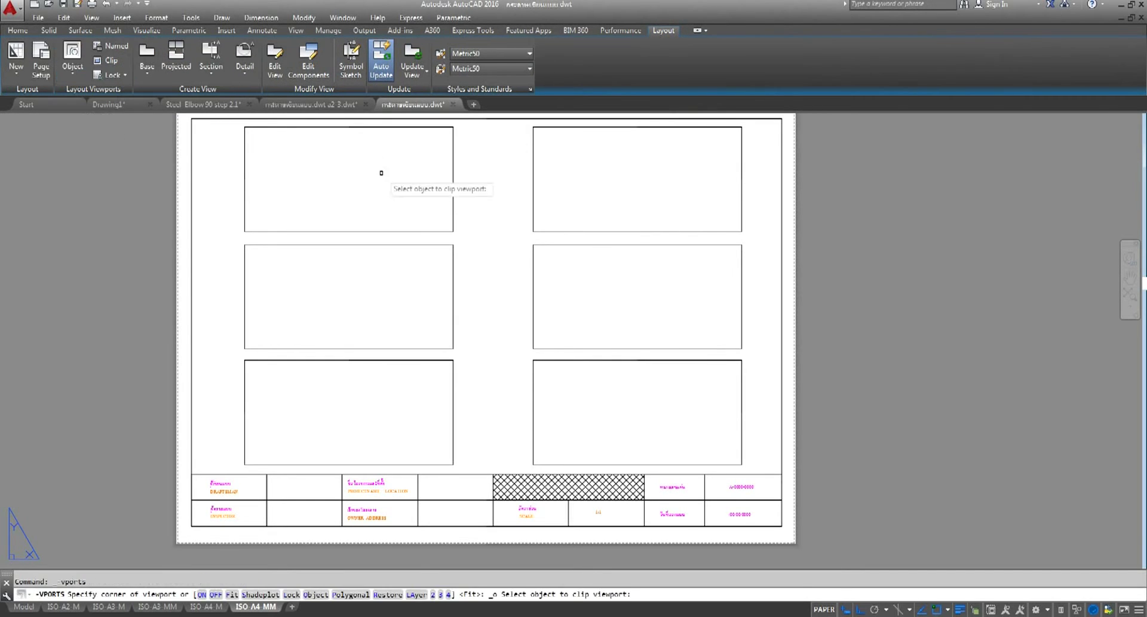
left_click(375, 127)
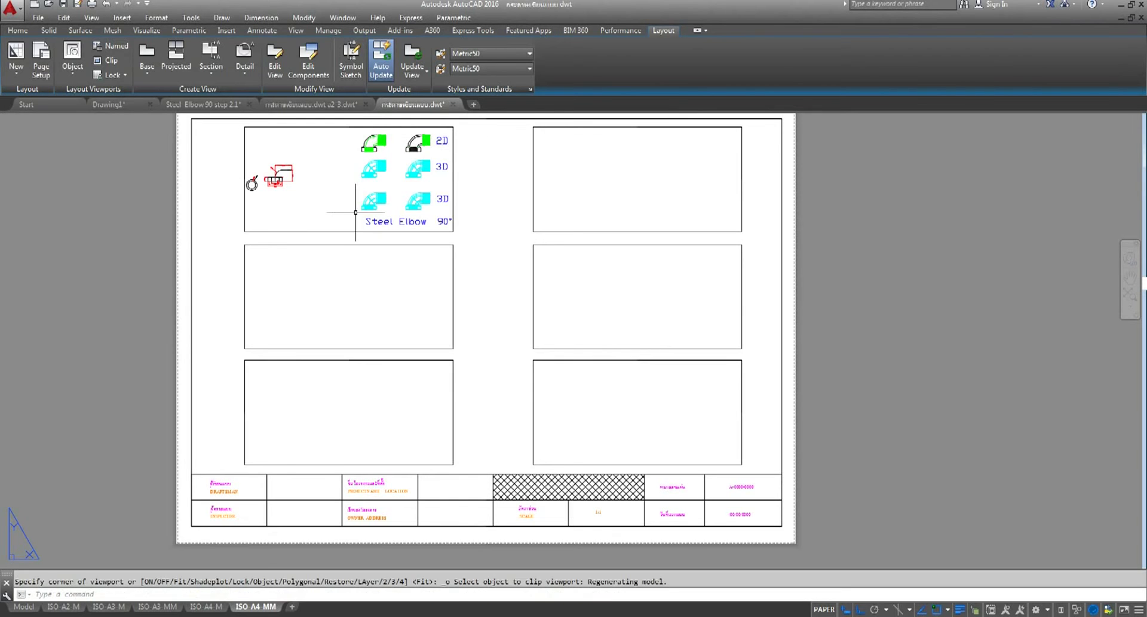
scroll(387, 136, "up", 5)
scroll(384, 138, "down", 5)
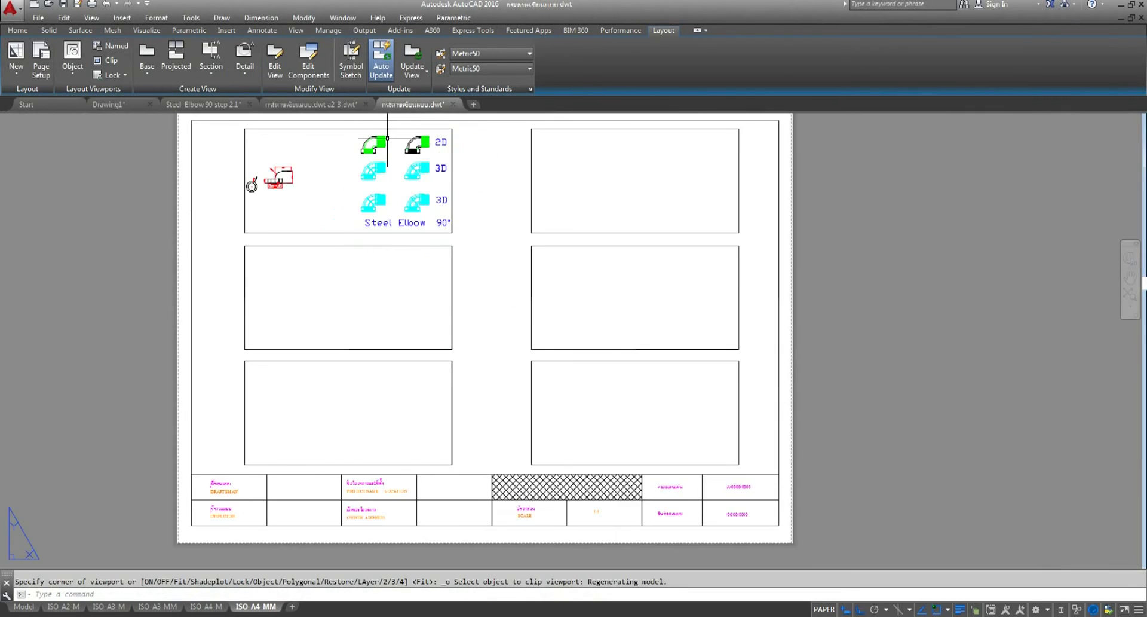
Adjust the elbow view inside the top-left viewport and set its scale to 1:1
double_click(354, 182)
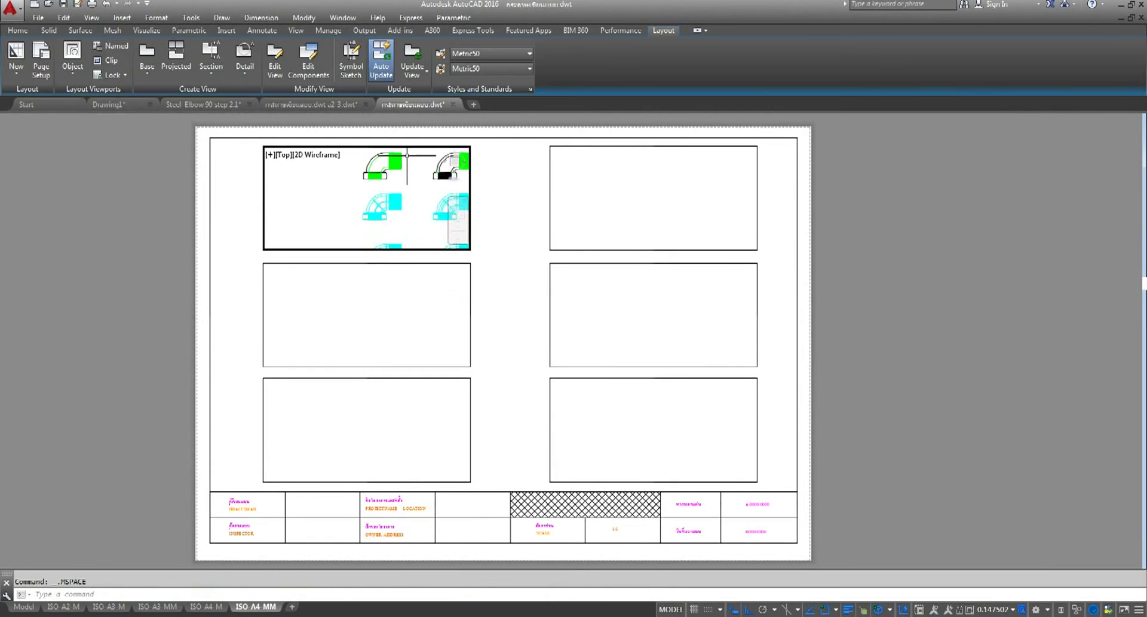
scroll(355, 181, "up", 4)
middle_click_drag(332, 192, 336, 197, "shift")
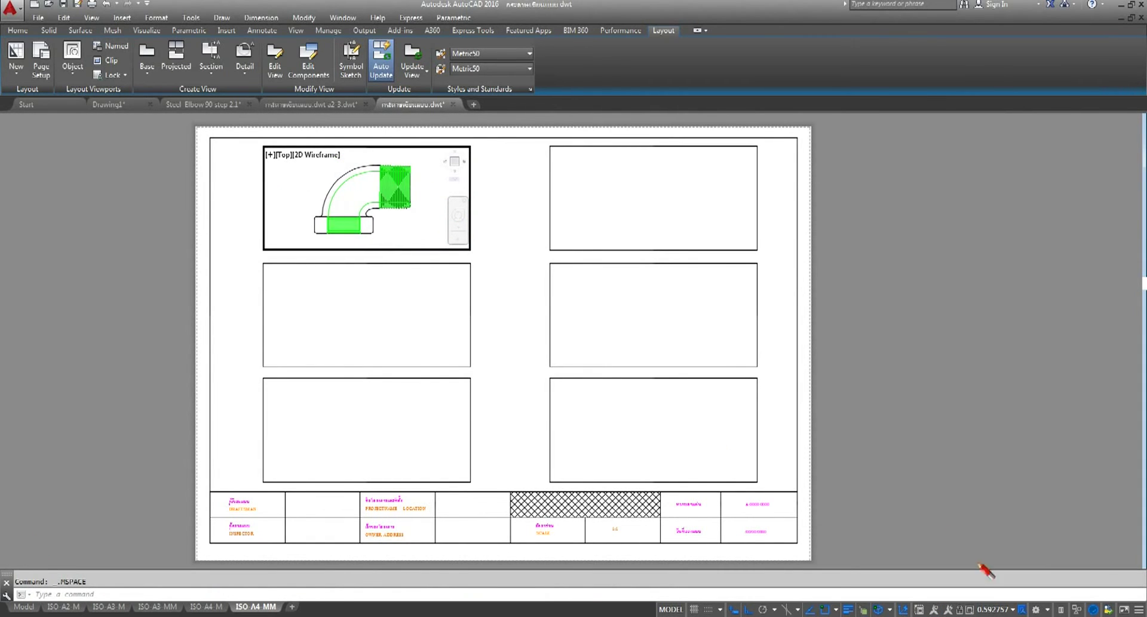
left_click(1016, 610)
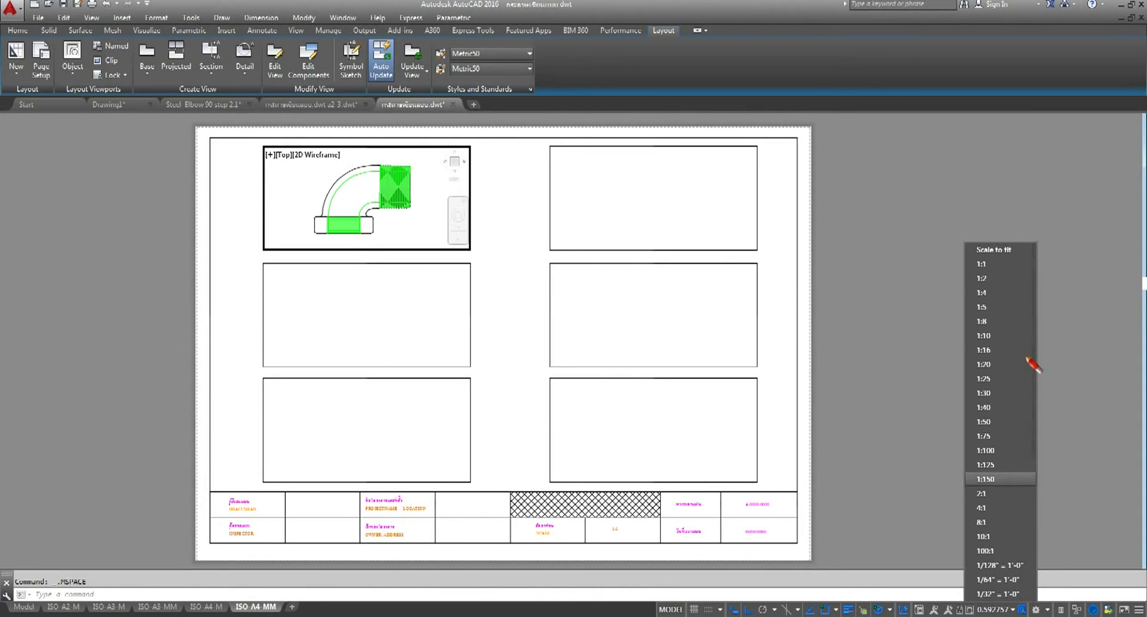
left_click(1010, 270)
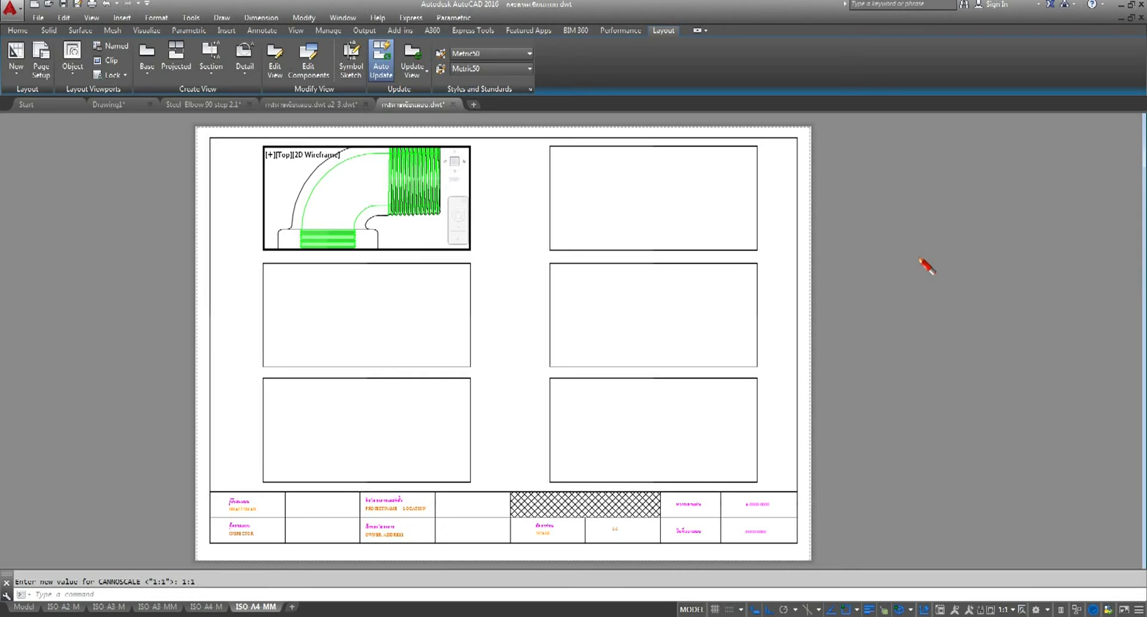
left_click(1015, 610)
left_click(1015, 275)
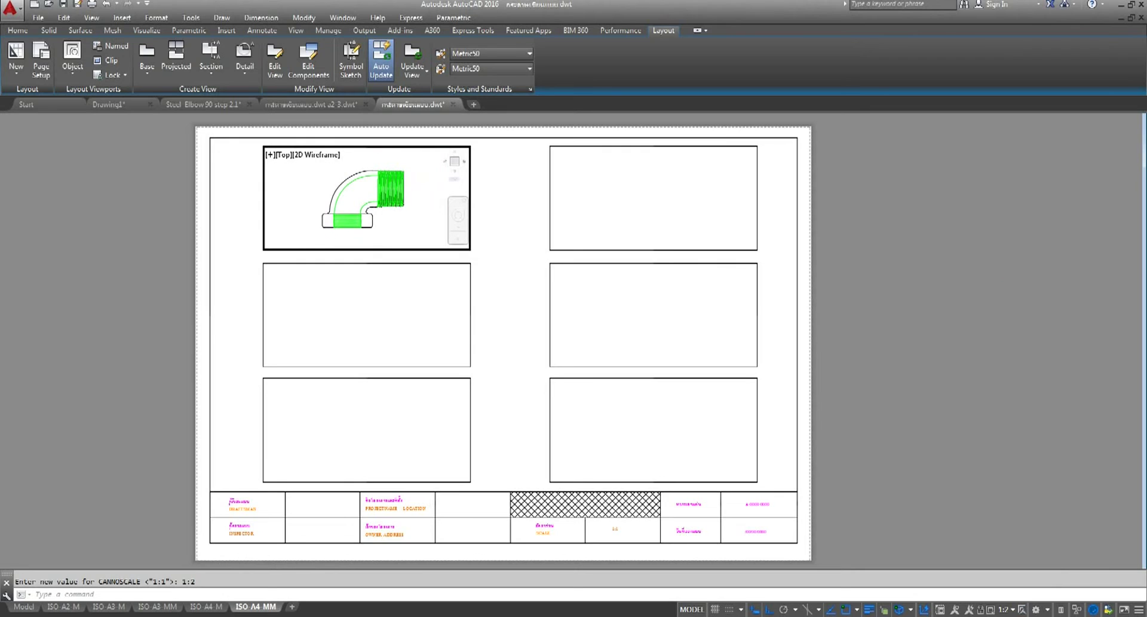
left_click(1014, 609)
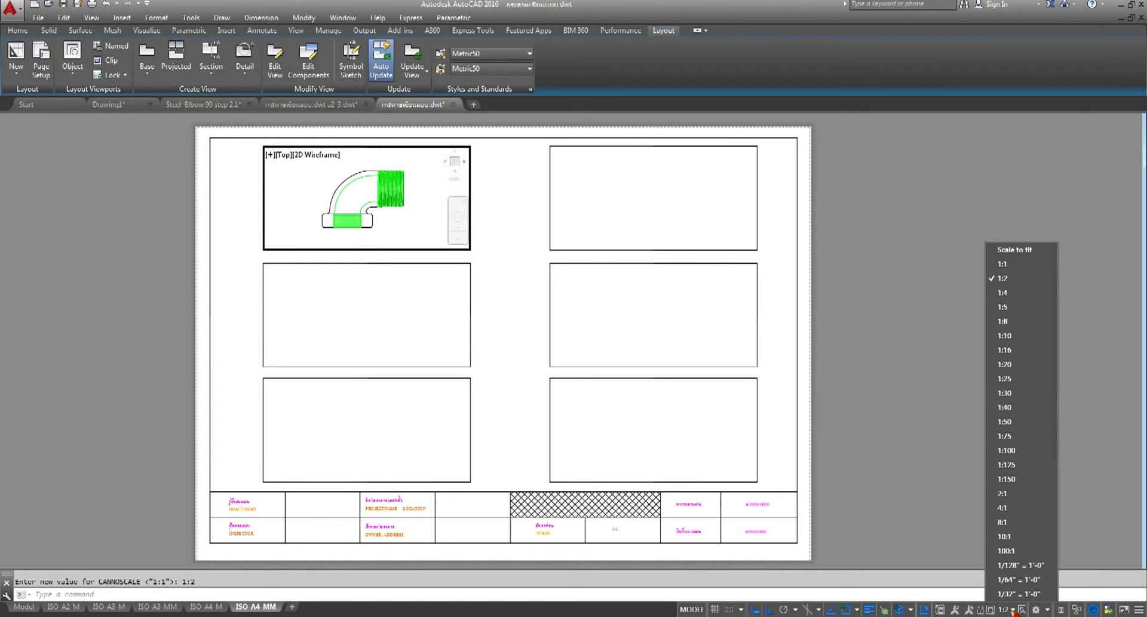
left_click(1042, 252)
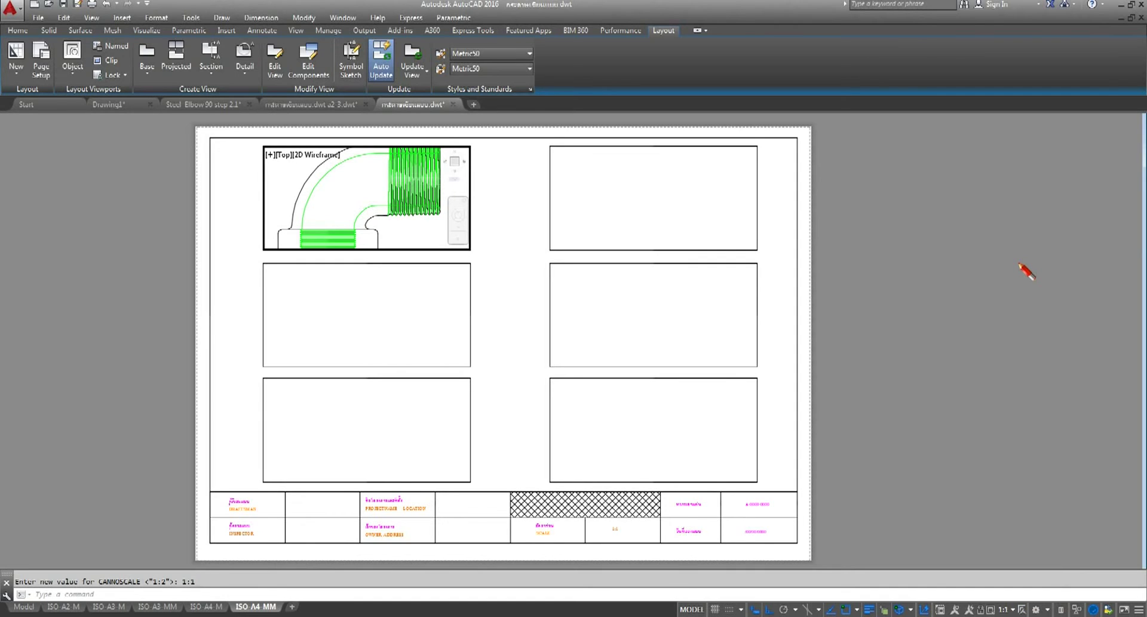
Return to paper space and select the top-left viewport, abandoning two resize attempts
double_click(989, 285)
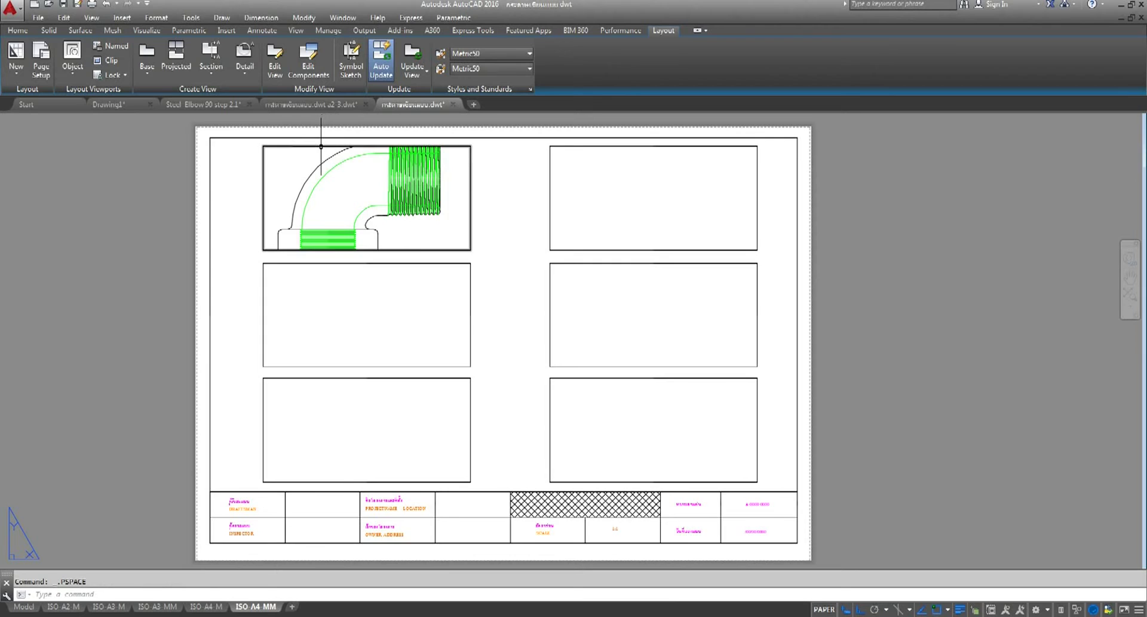
left_click(321, 145)
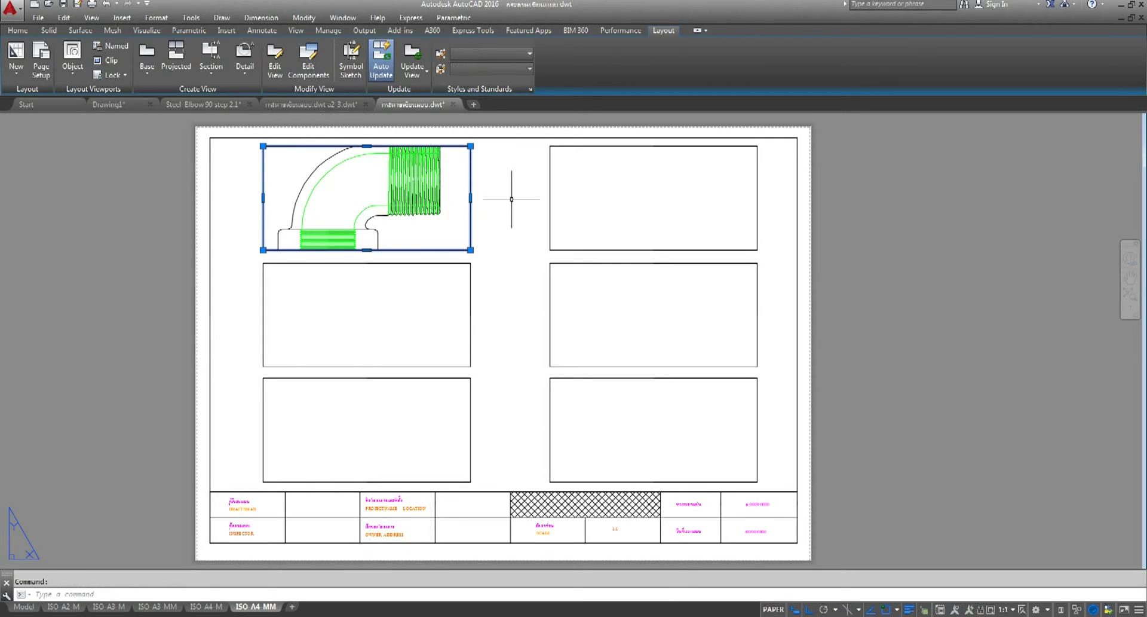
left_click(471, 146)
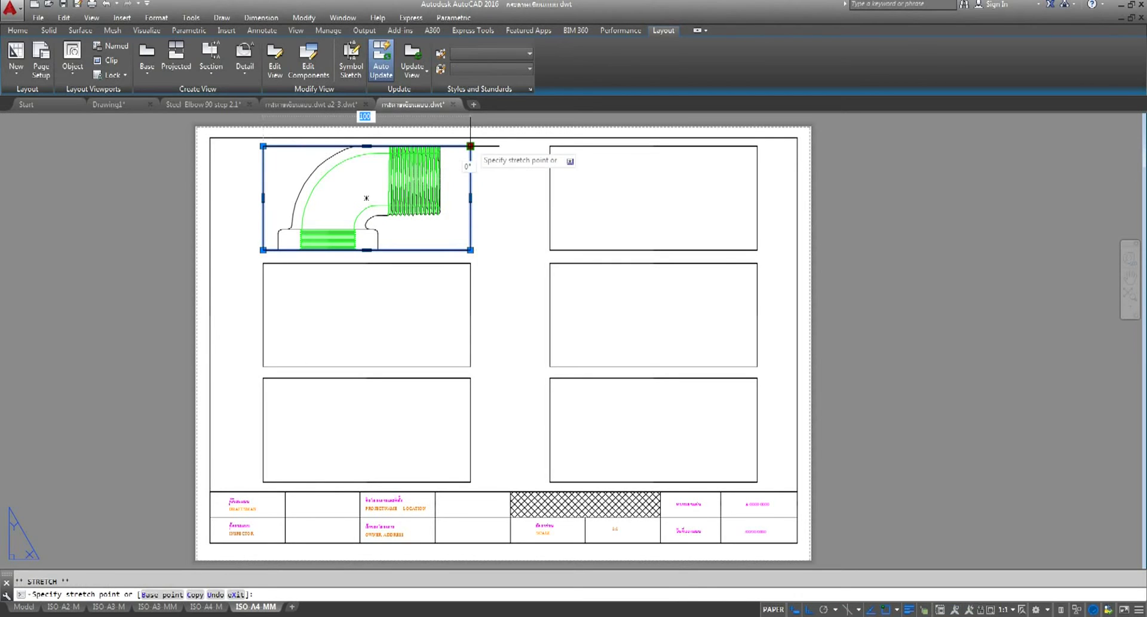
key("Down")
key("Escape")
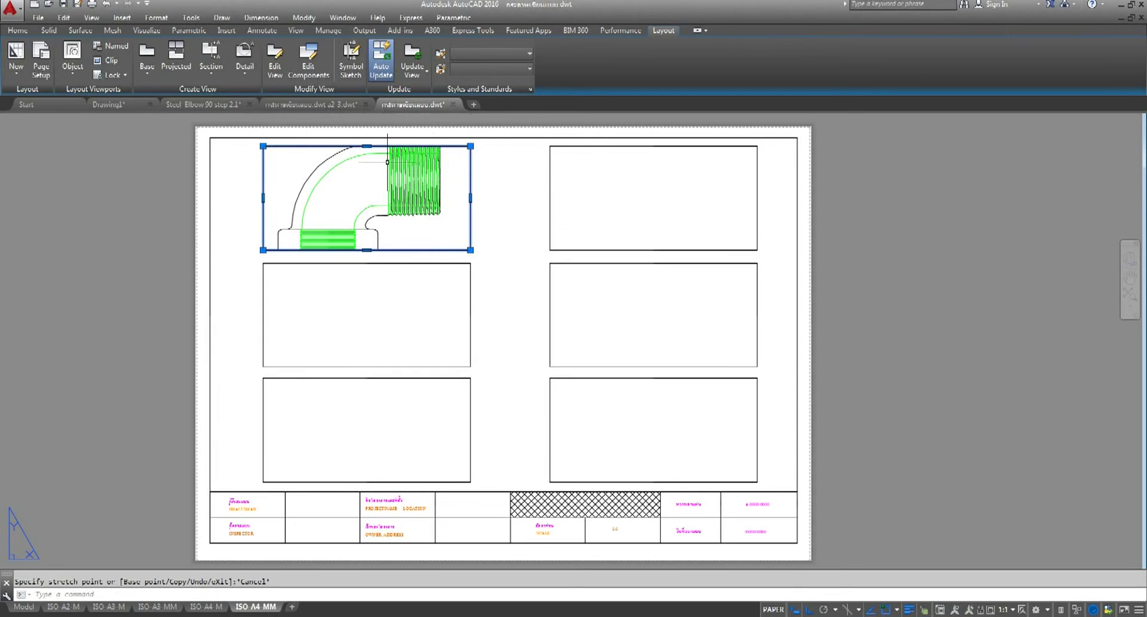
left_click(366, 145)
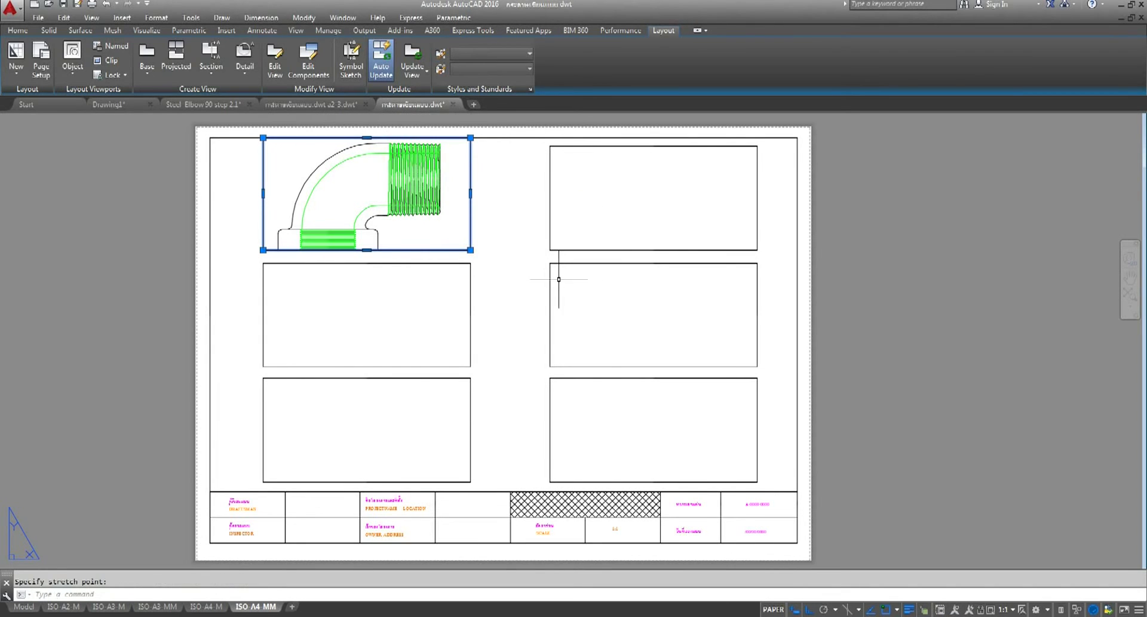
key("Escape")
key("Escape")
Keep the top-left viewport at 1:1 scale and shift the elbow up inside it
double_click(402, 209)
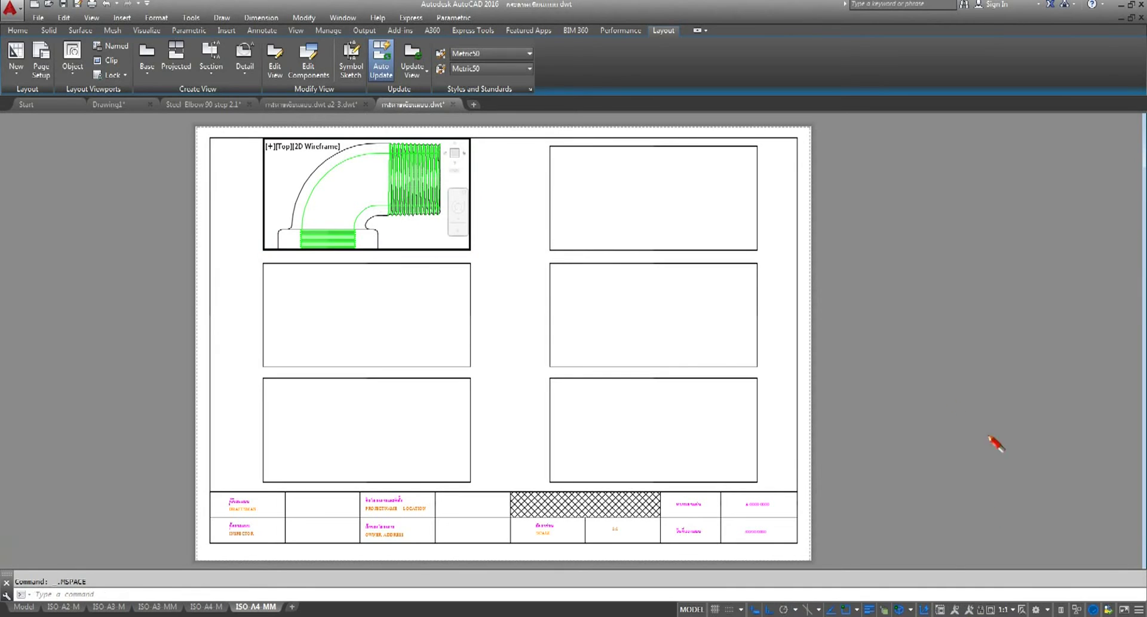
left_click(1010, 609)
left_click(1016, 263)
middle_click_drag(353, 201, 356, 196)
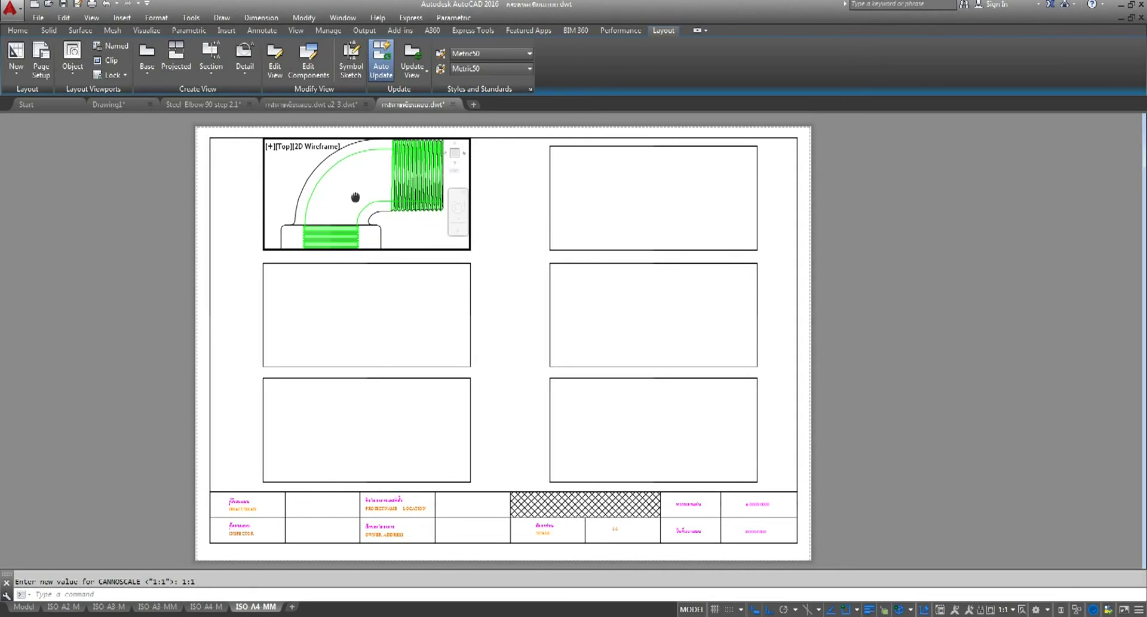
double_click(982, 336)
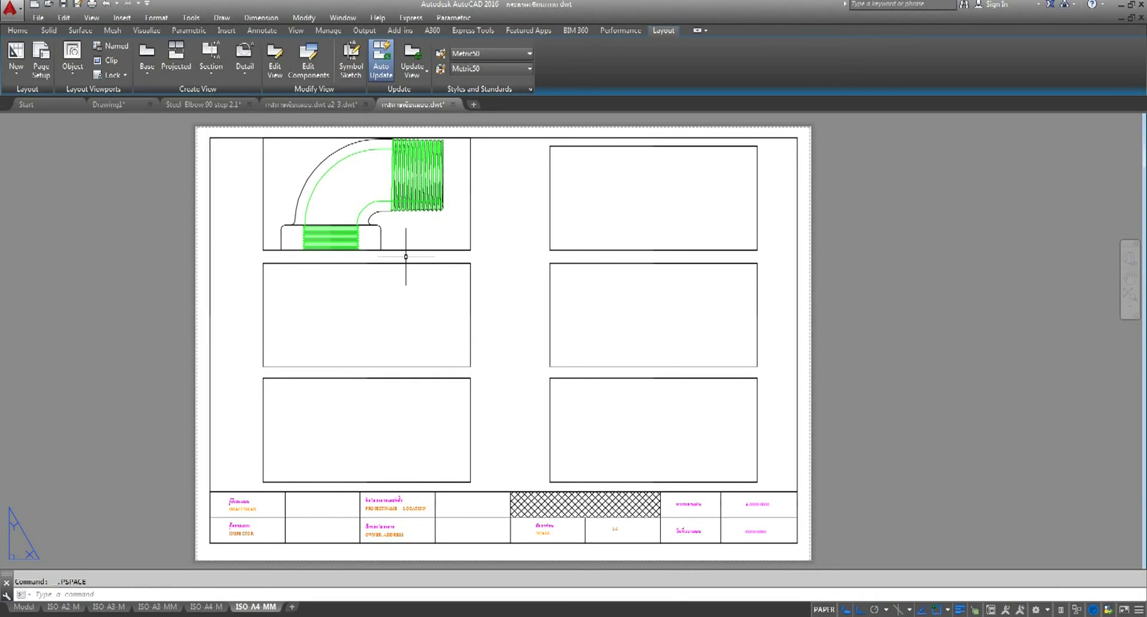
Stretch the elbow viewport's bottom edge downward
left_click(410, 250)
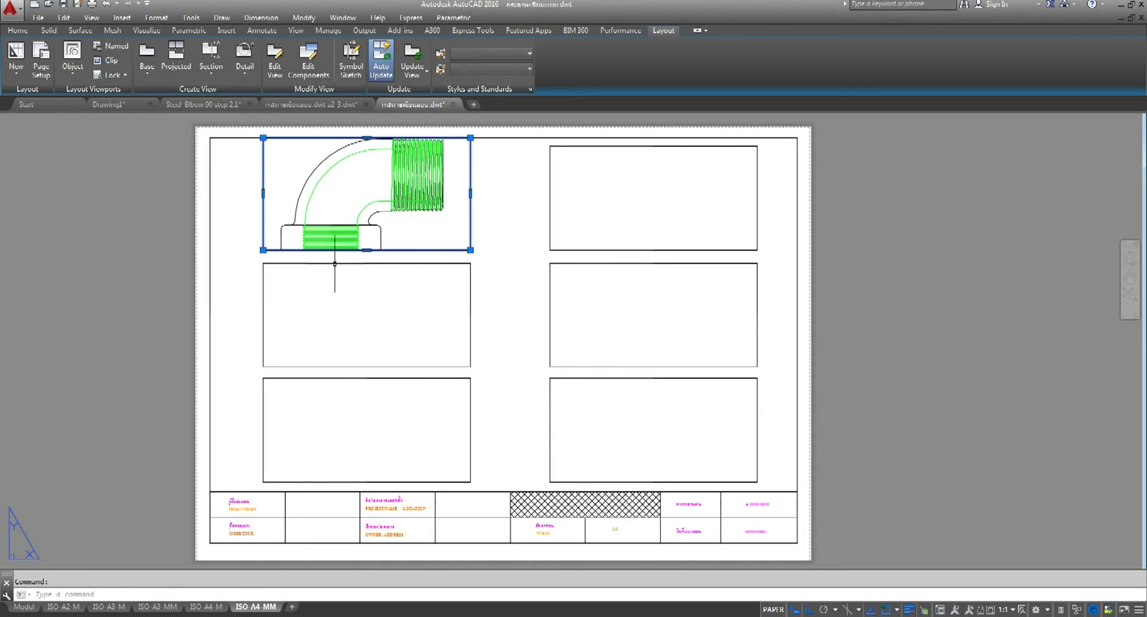
left_click(367, 250)
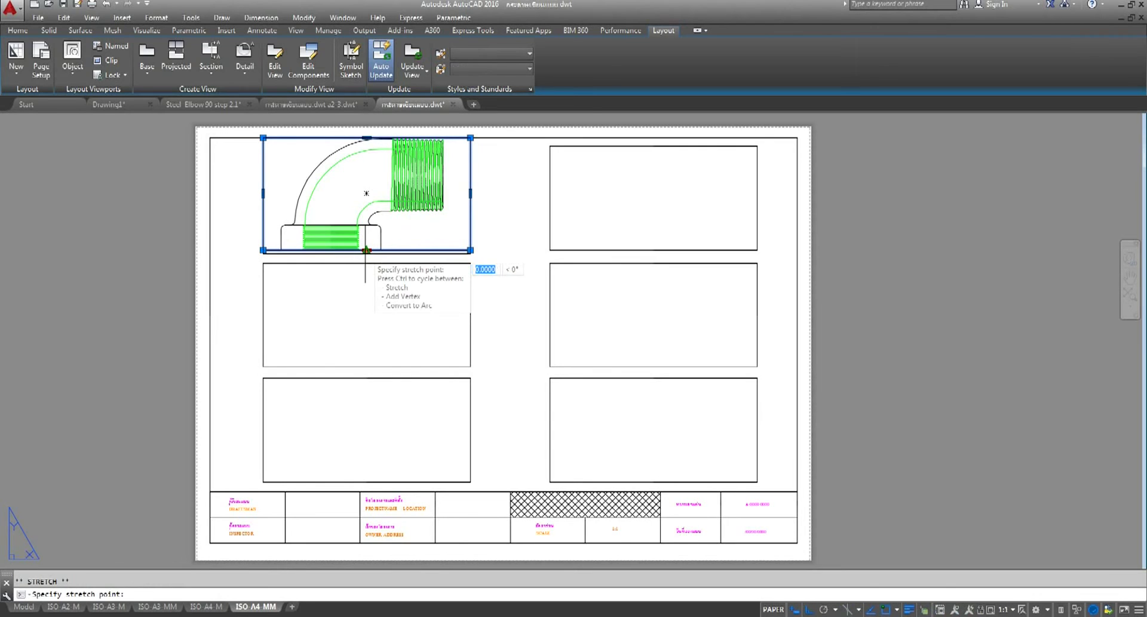
left_click(365, 254)
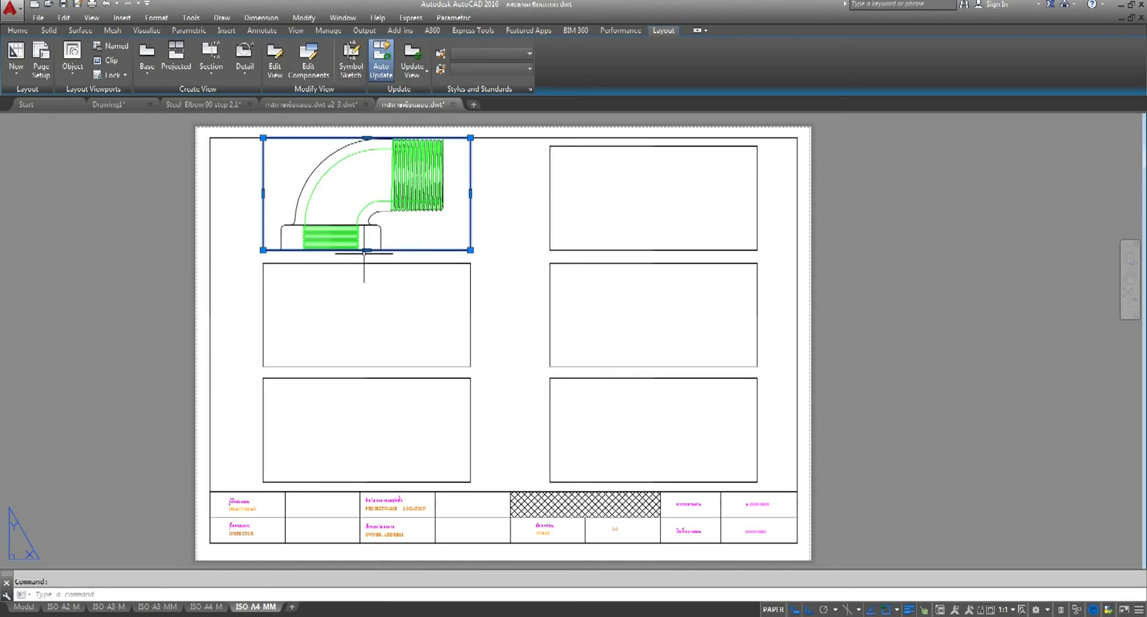
left_click(367, 250)
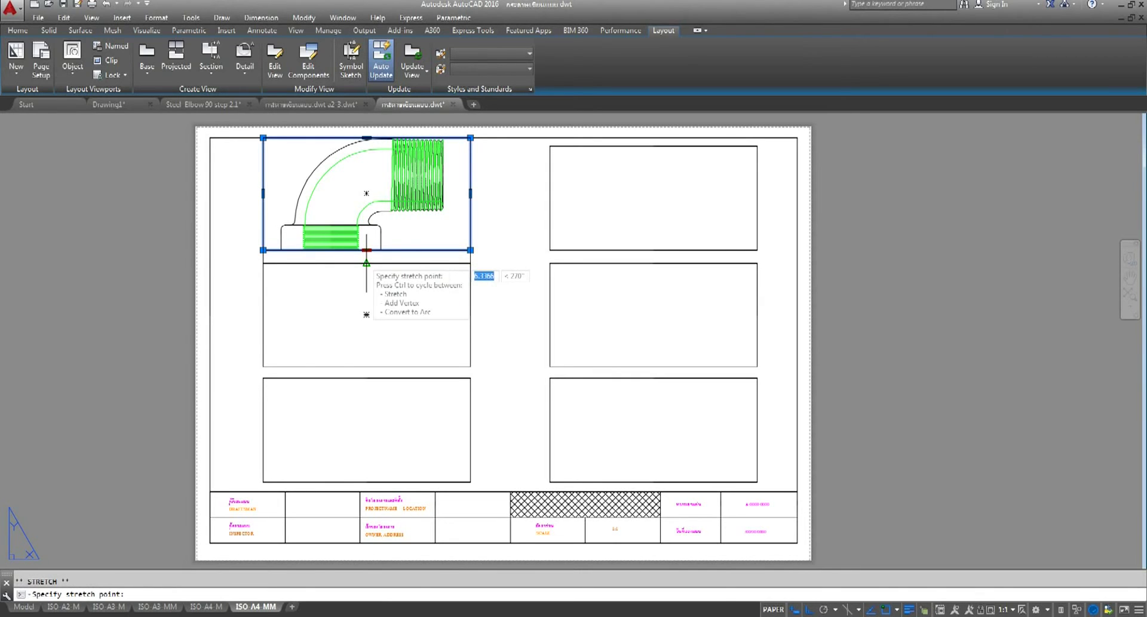
left_click(367, 262)
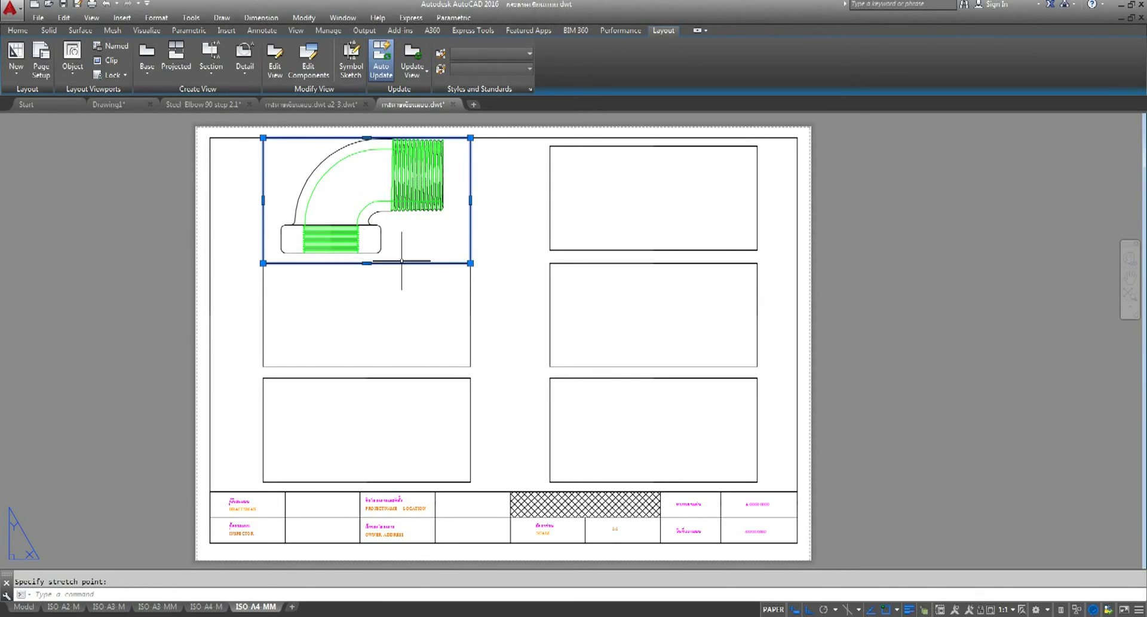
key("Escape")
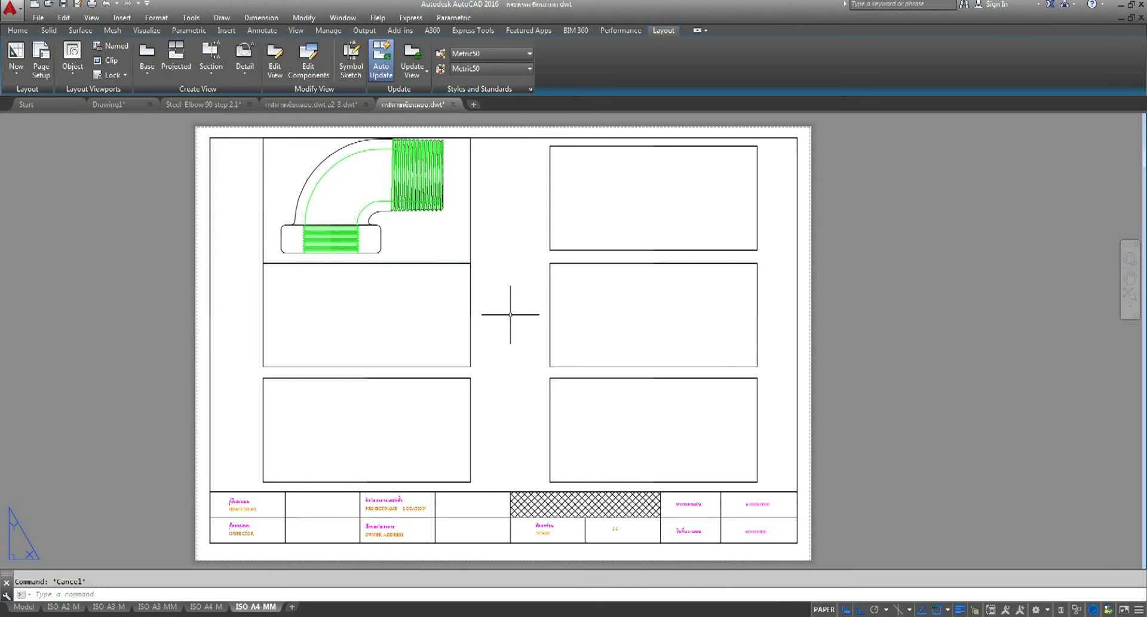
Delete the four lower viewports from the sheet
left_click(492, 299)
left_click(326, 443)
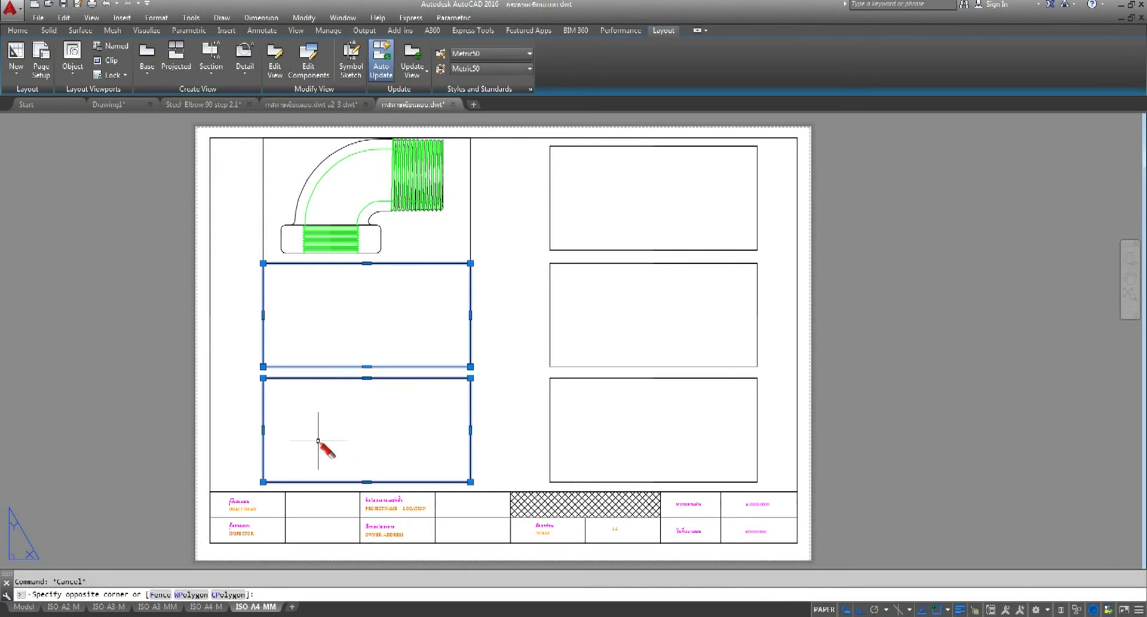
left_click(658, 323)
left_click(374, 450)
key("Delete")
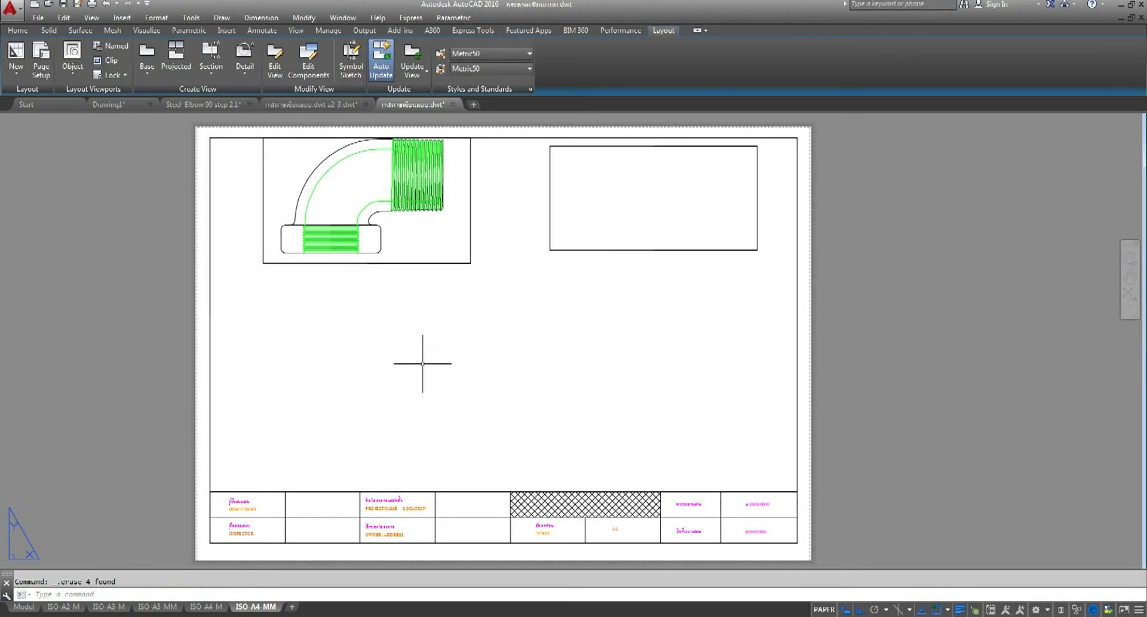
Pull the elbow viewport's bottom edge up slightly so it fits the elbow
middle_click_drag(375, 203, 374, 247)
scroll(361, 242, "up", 2)
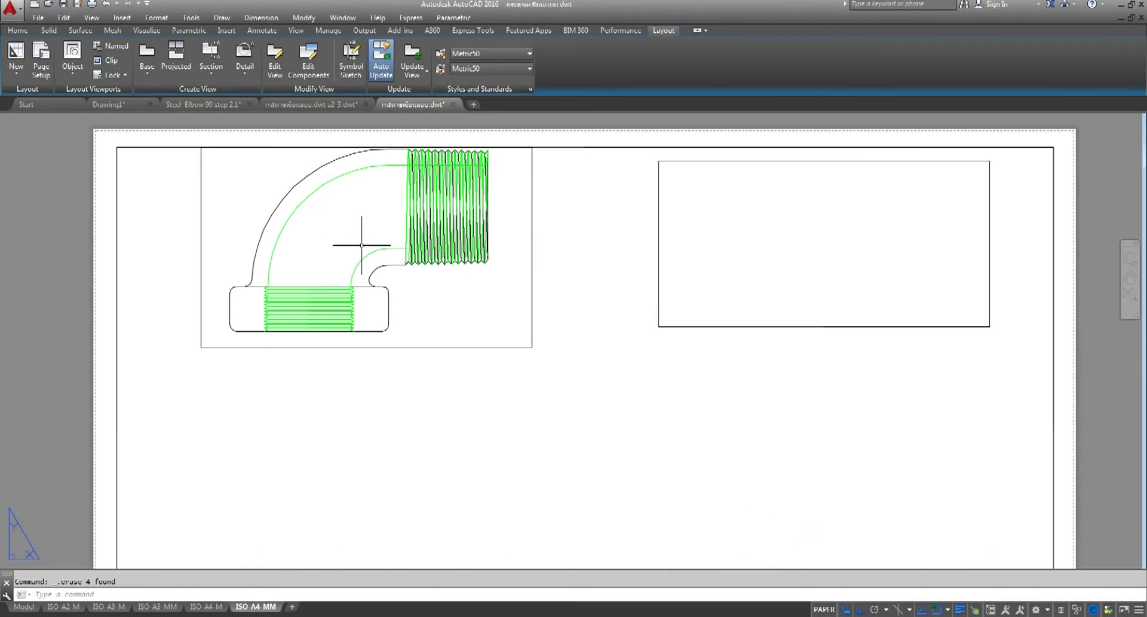
left_click(332, 348)
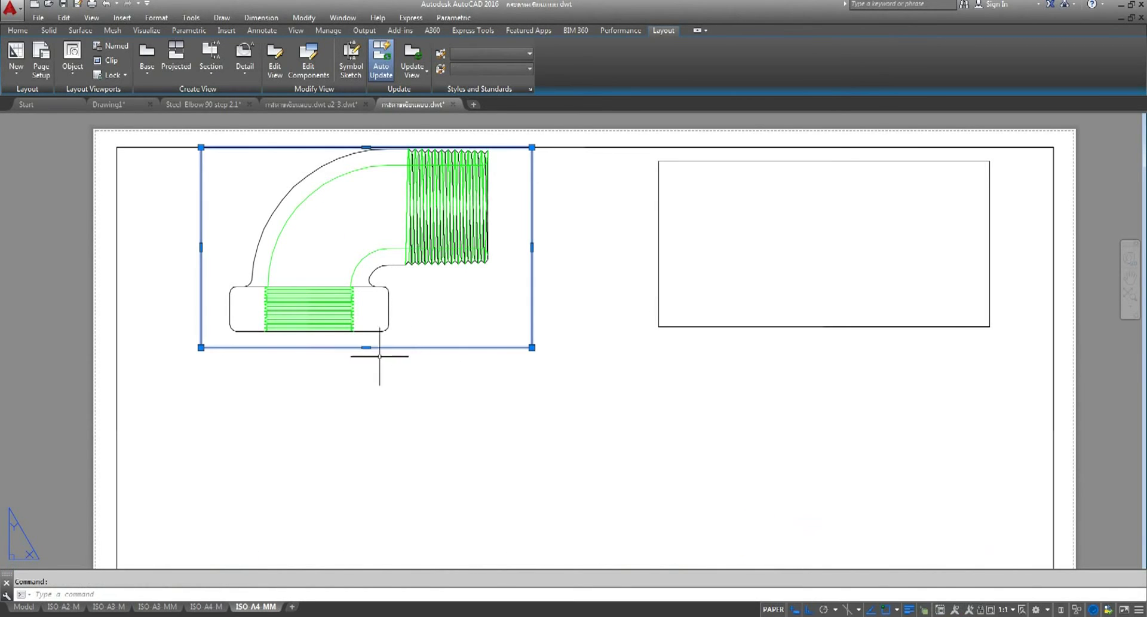
left_click(366, 347)
left_click(366, 339)
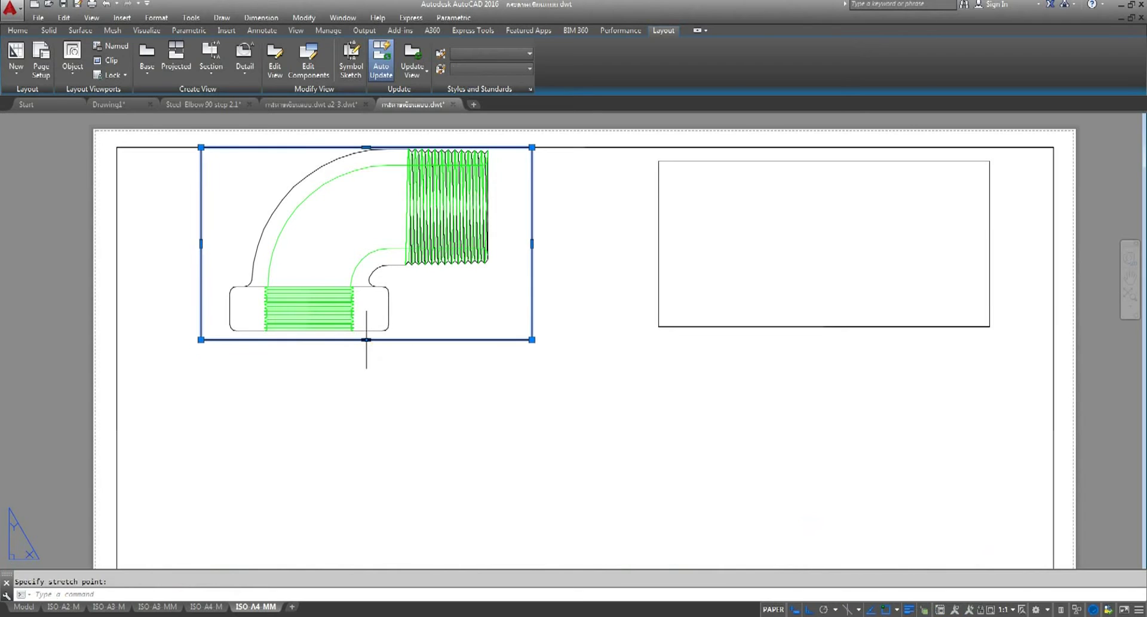
key("Escape")
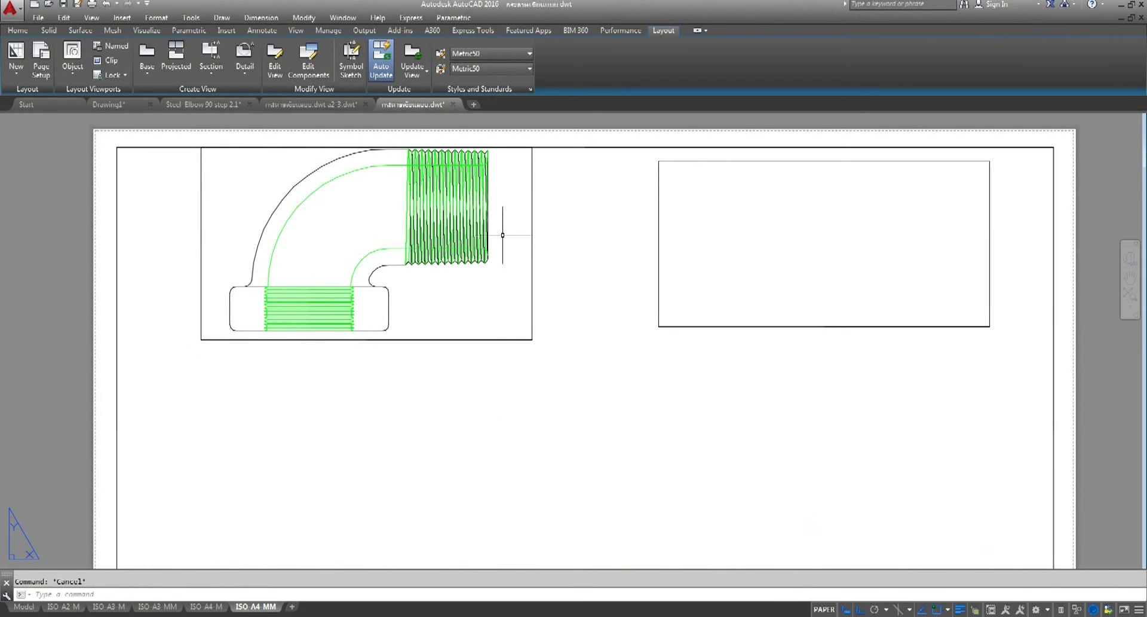
left_click(531, 315)
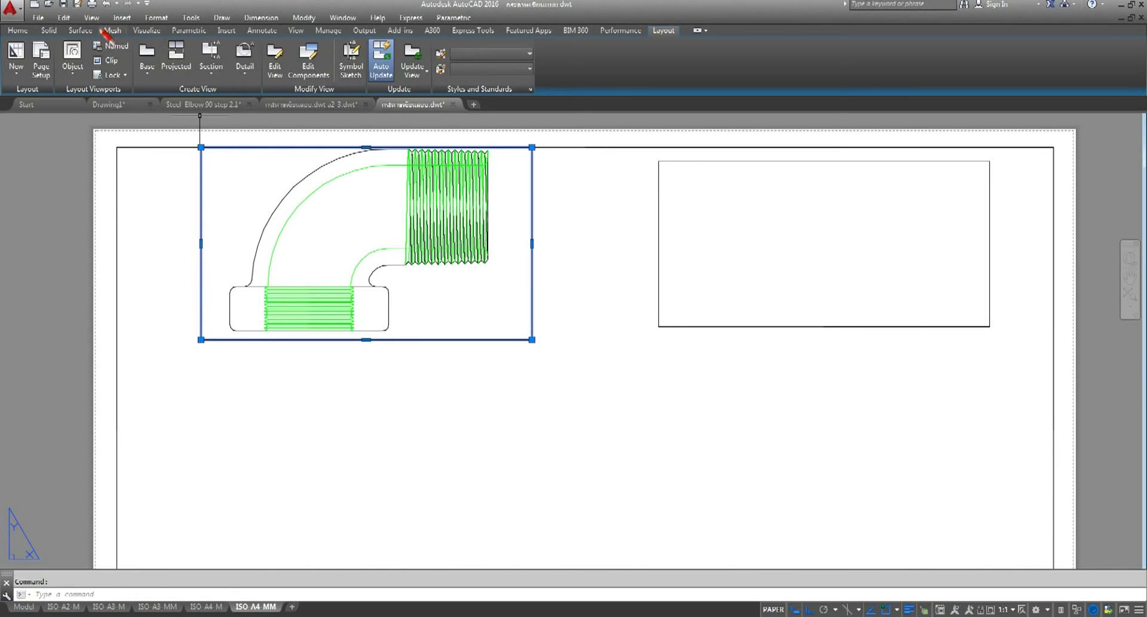
Move the elbow viewport slightly lower on the sheet
left_click(18, 31)
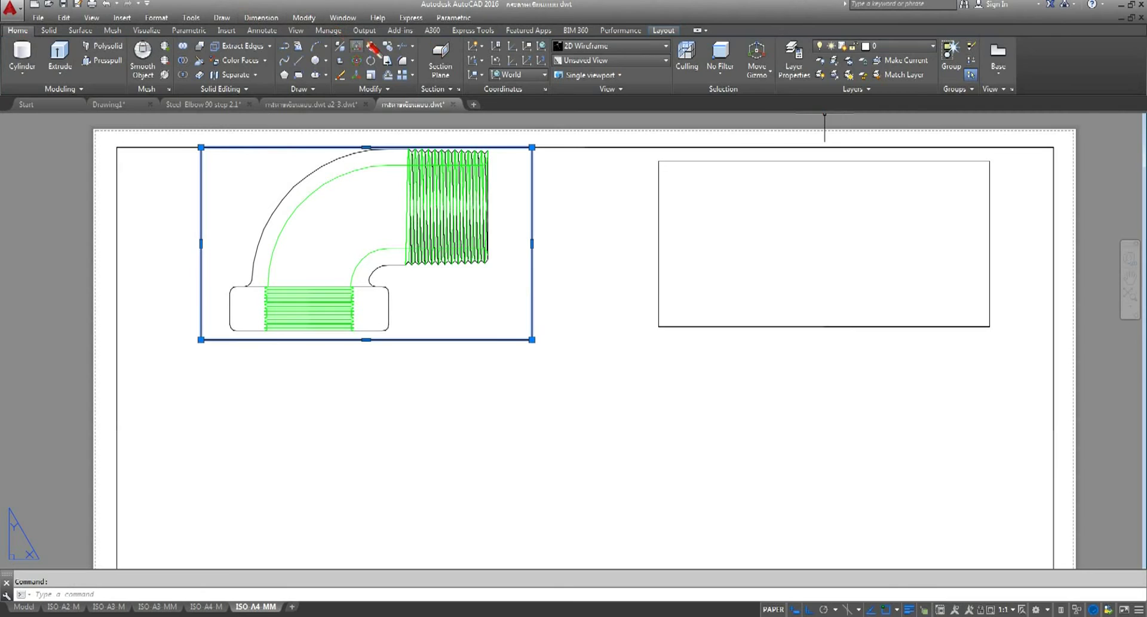
left_click(371, 45)
left_click(602, 339)
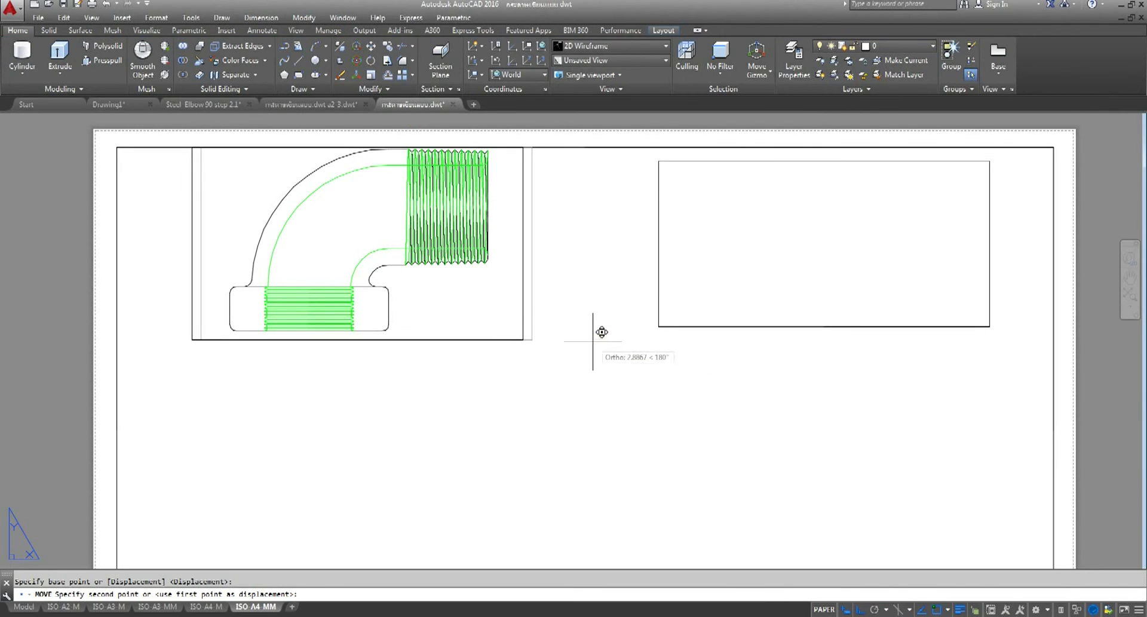
left_click(597, 345)
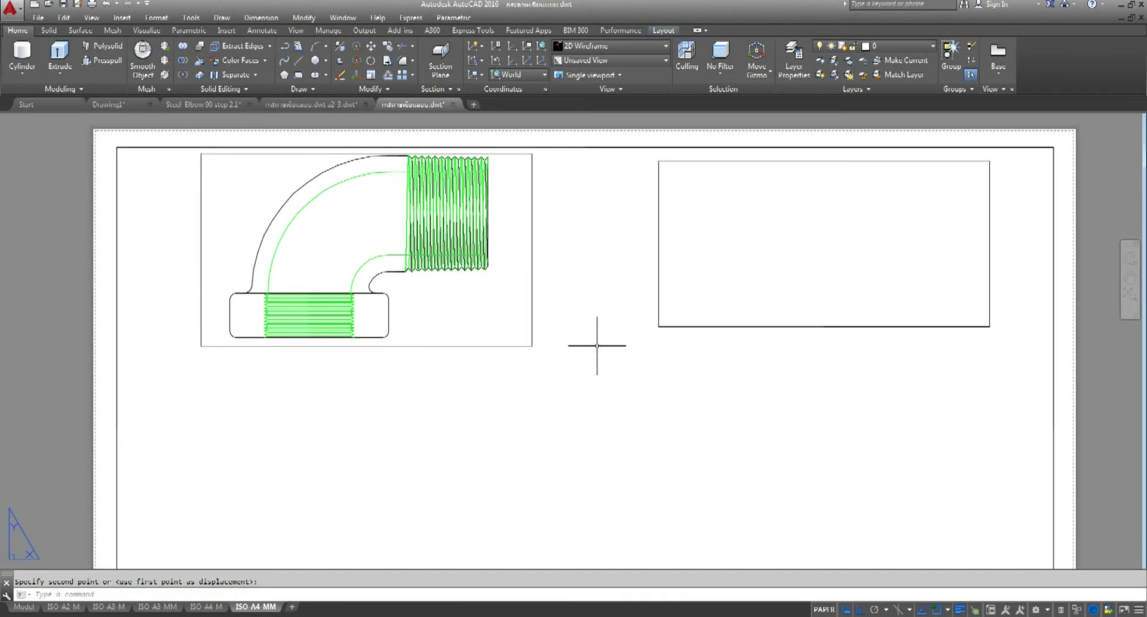
Delete the extra viewport
left_click(705, 291)
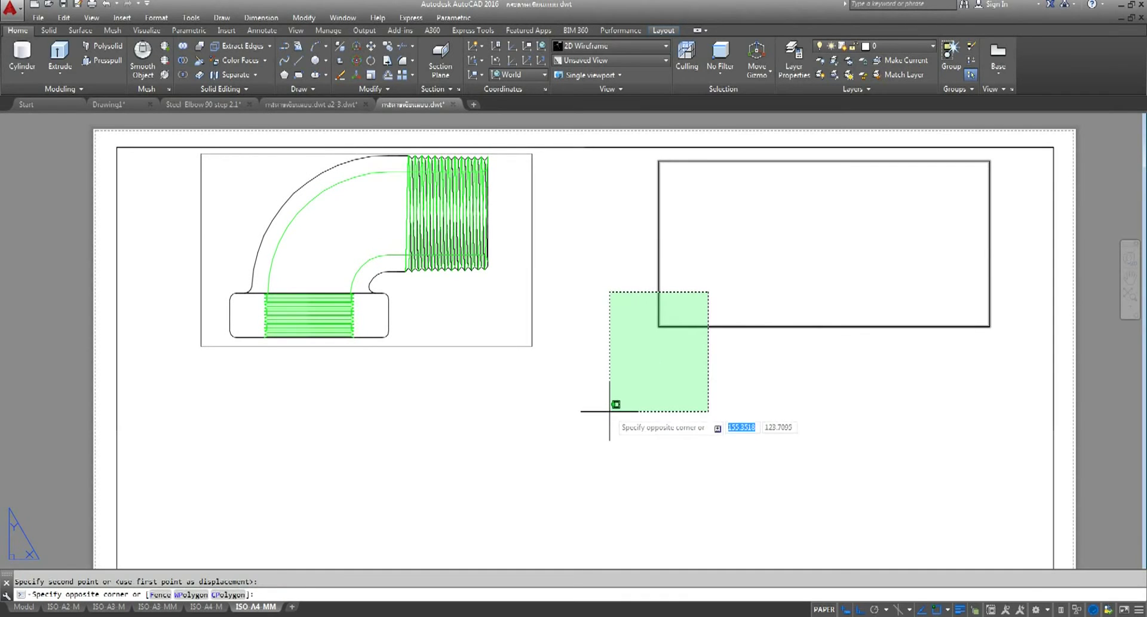
left_click(609, 411)
key("Delete")
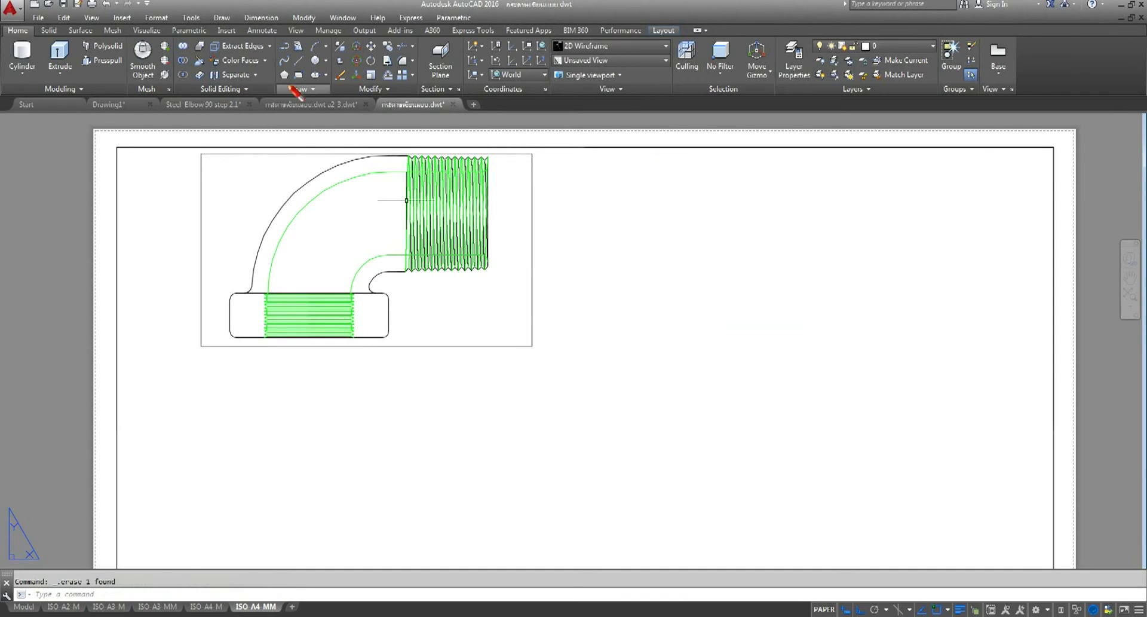
Move the elbow viewport up against the sheet's top border
left_click(371, 46)
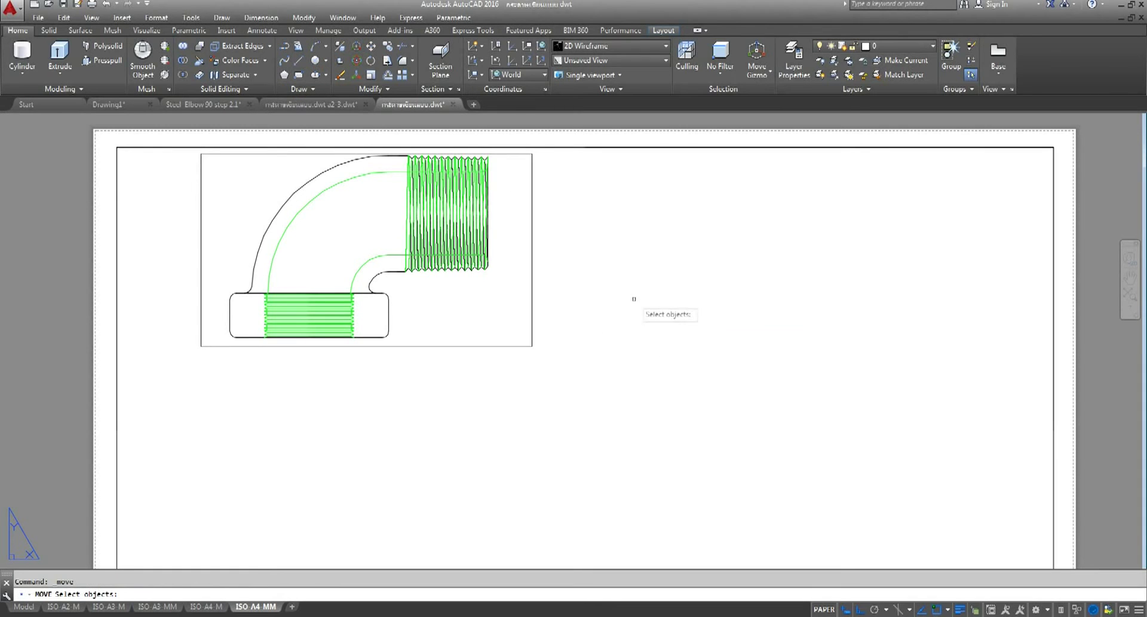
left_click(604, 290)
left_click(506, 382)
left_click(661, 309)
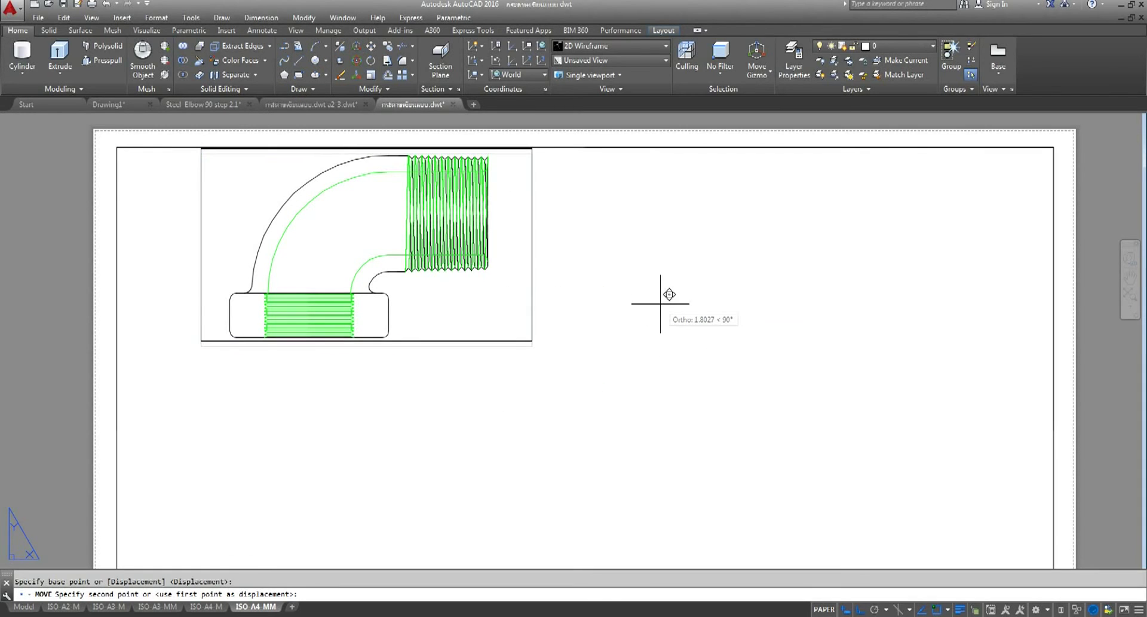
left_click(661, 303)
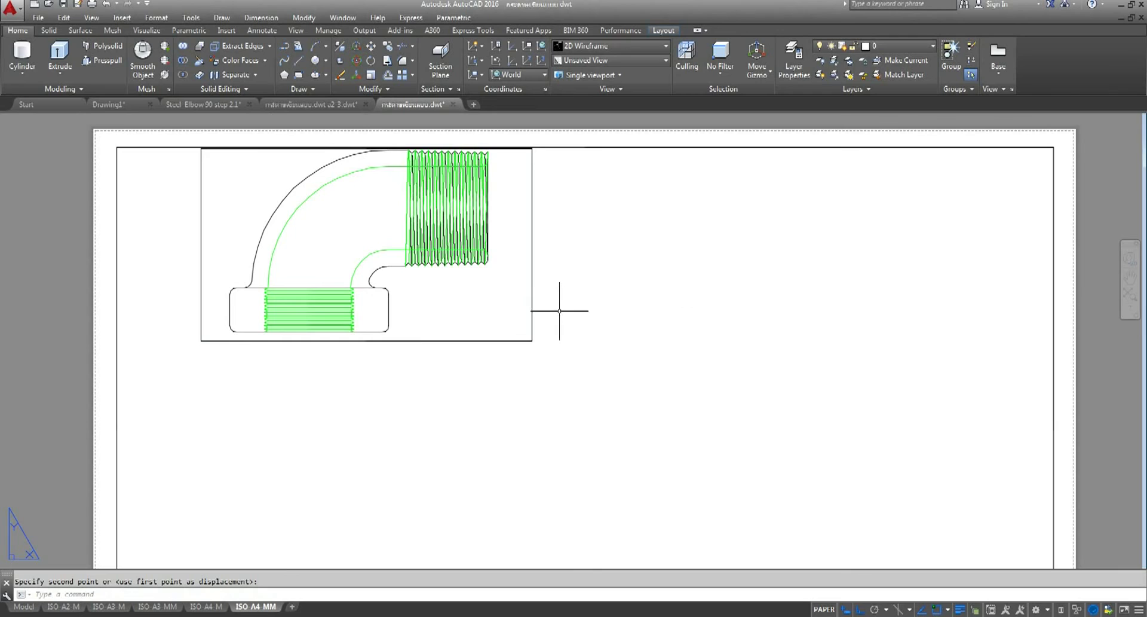
scroll(478, 194, "down", 2)
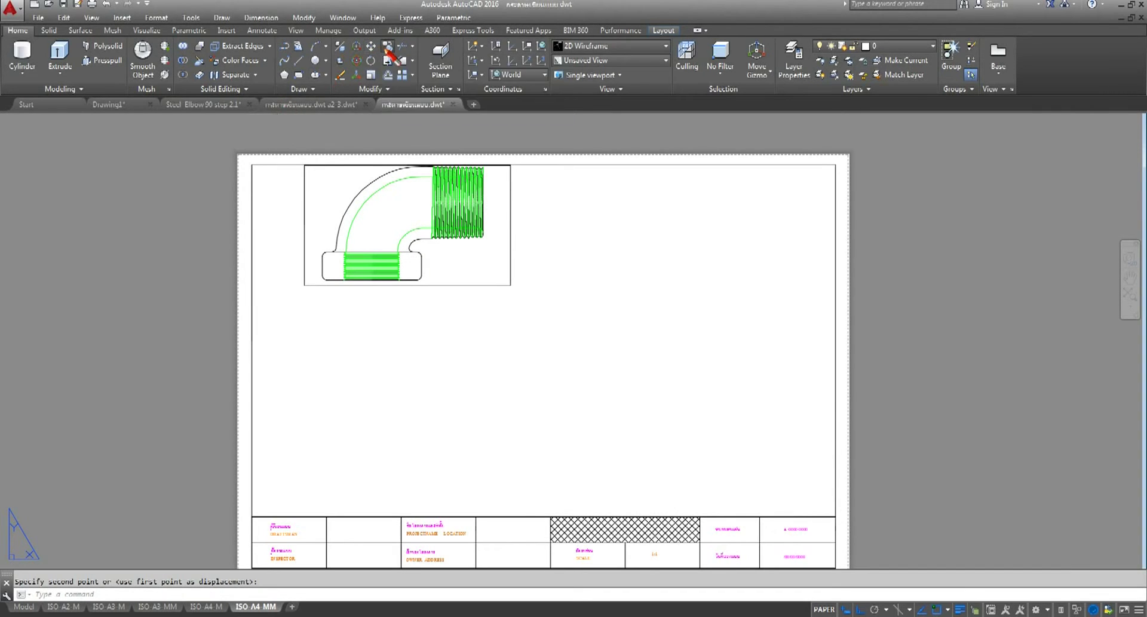
Copy the elbow viewport straight down so a duplicate sits beneath the original
left_click(372, 46)
left_click(503, 286)
key("Return")
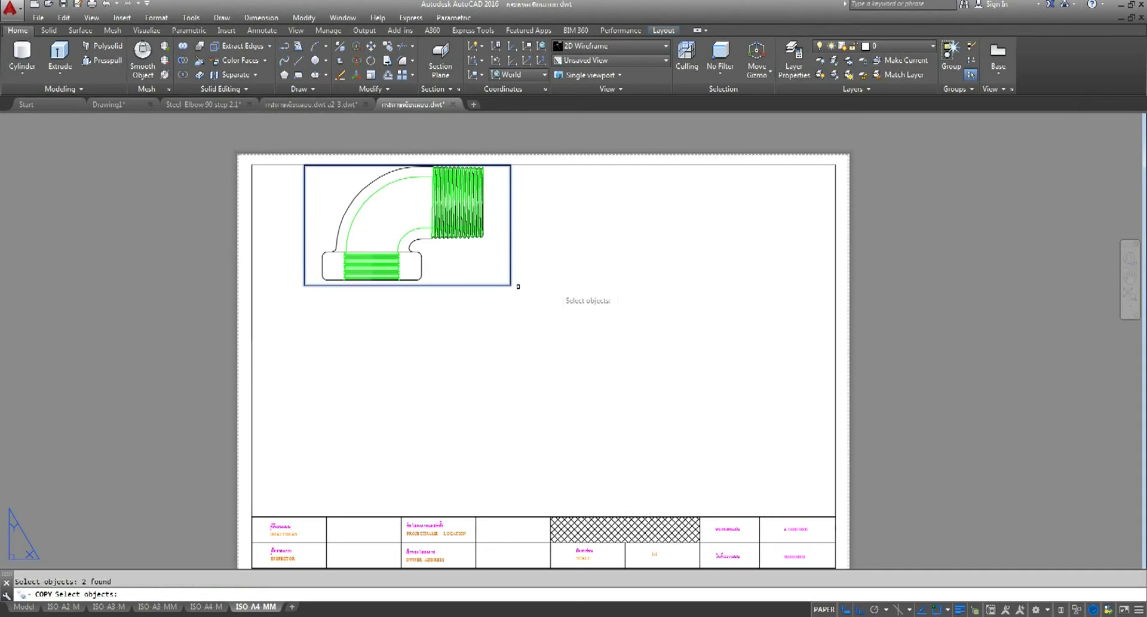
left_click(616, 238)
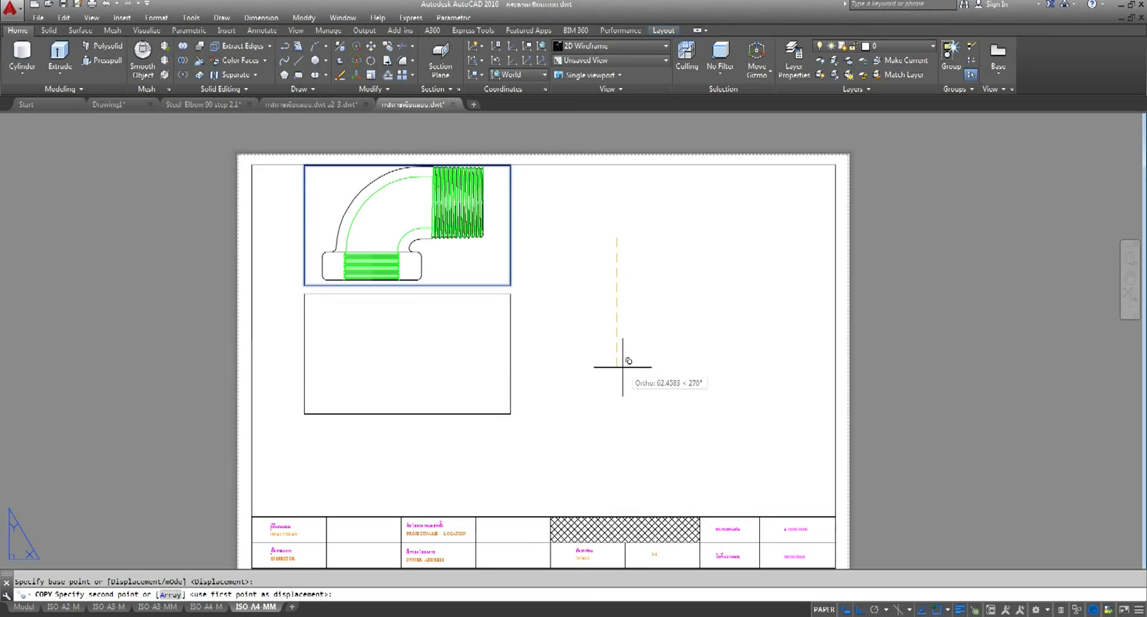
left_click(624, 362)
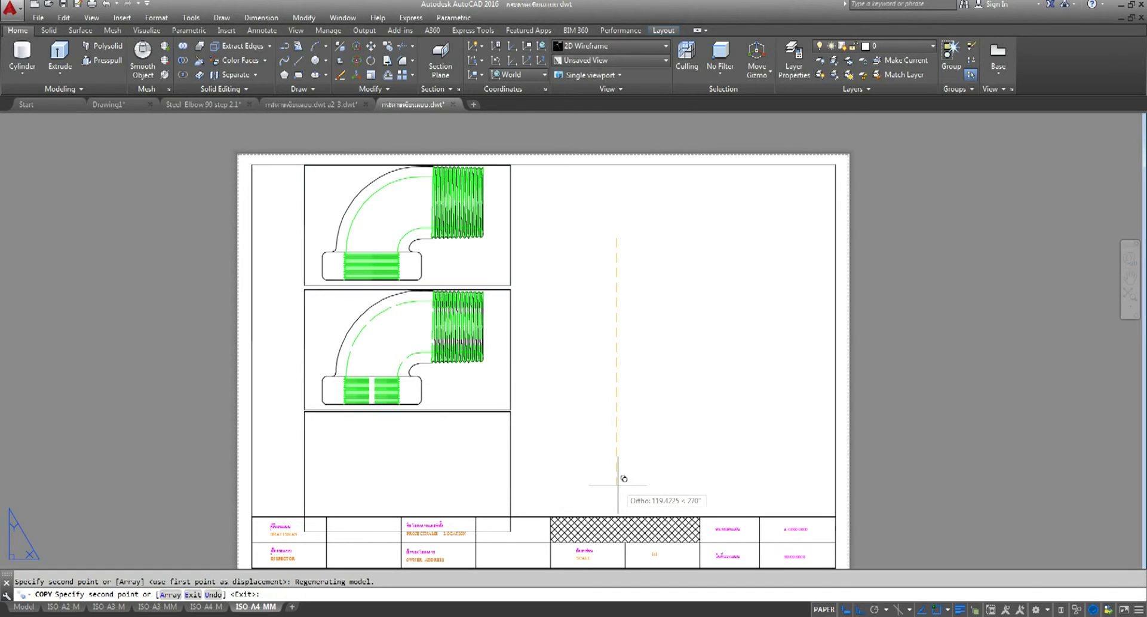
key("Escape")
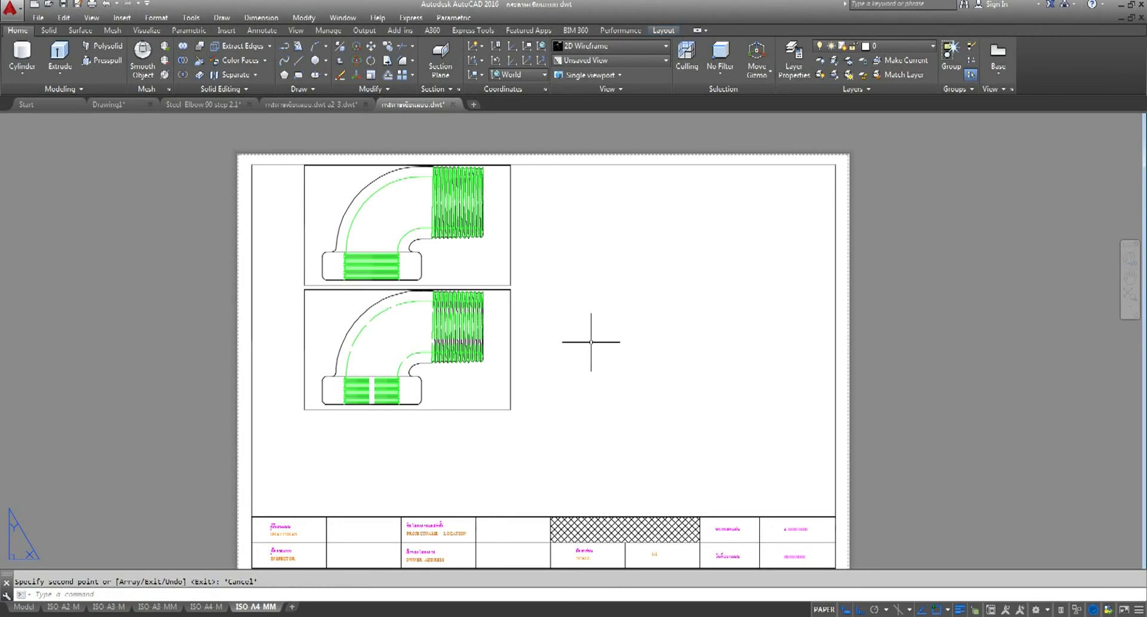
scroll(604, 447, "down", 4)
scroll(604, 448, "up", 4)
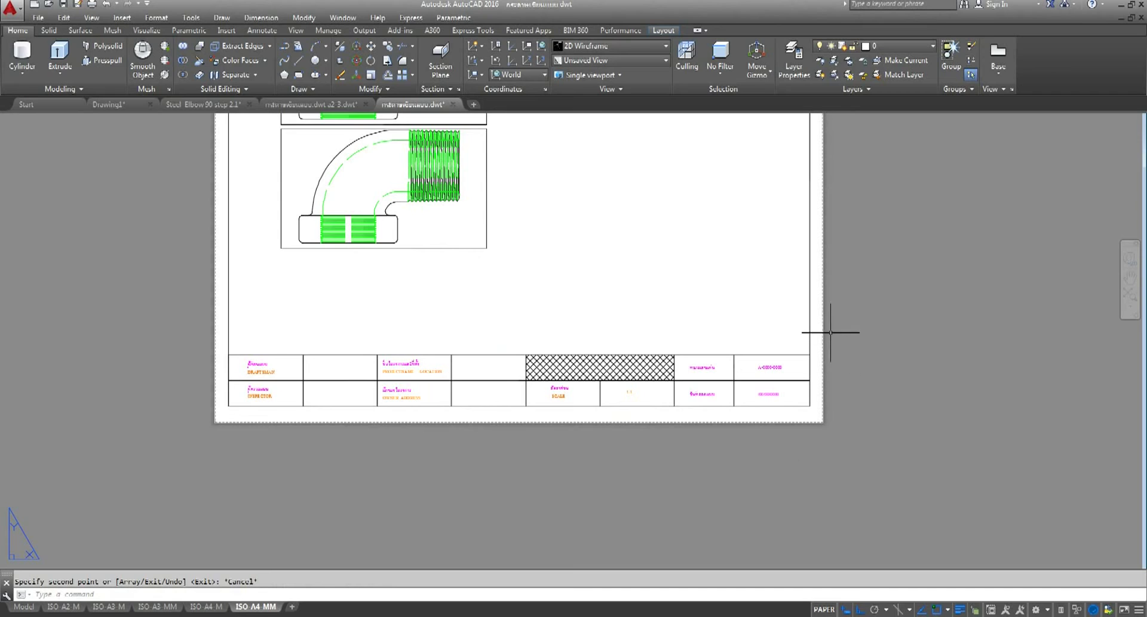
Stretch the title block slightly lower using a crossing window
scroll(675, 377, "down", 2)
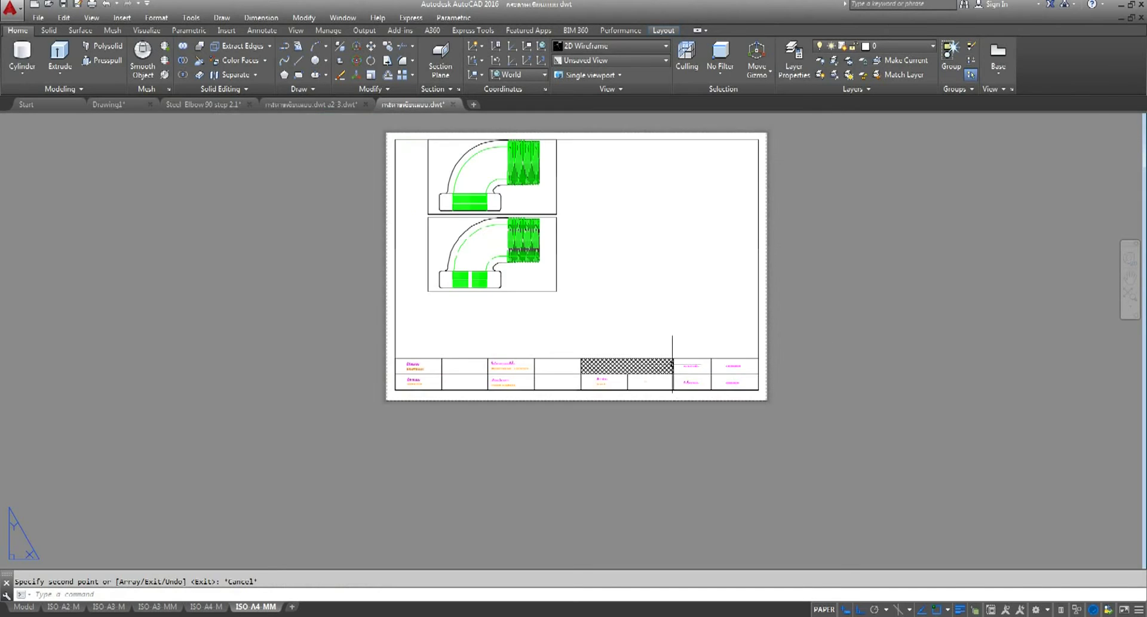
mouse_move(674, 359)
middle_mouse_down()
mouse_move(614, 365)
mouse_move(608, 378)
middle_mouse_up()
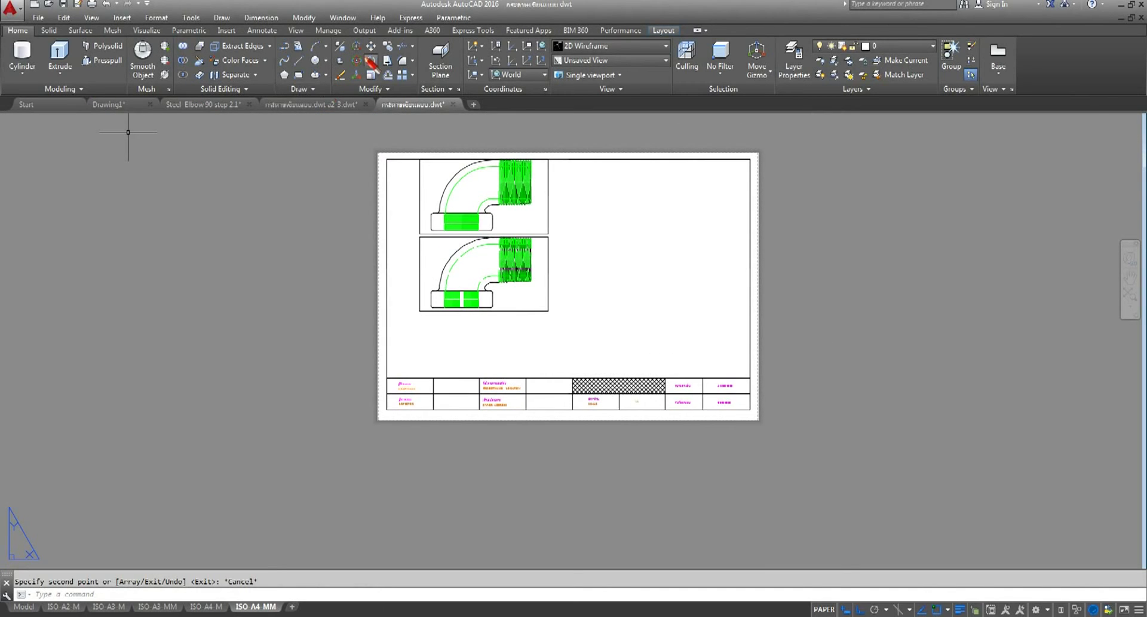
left_click(389, 70)
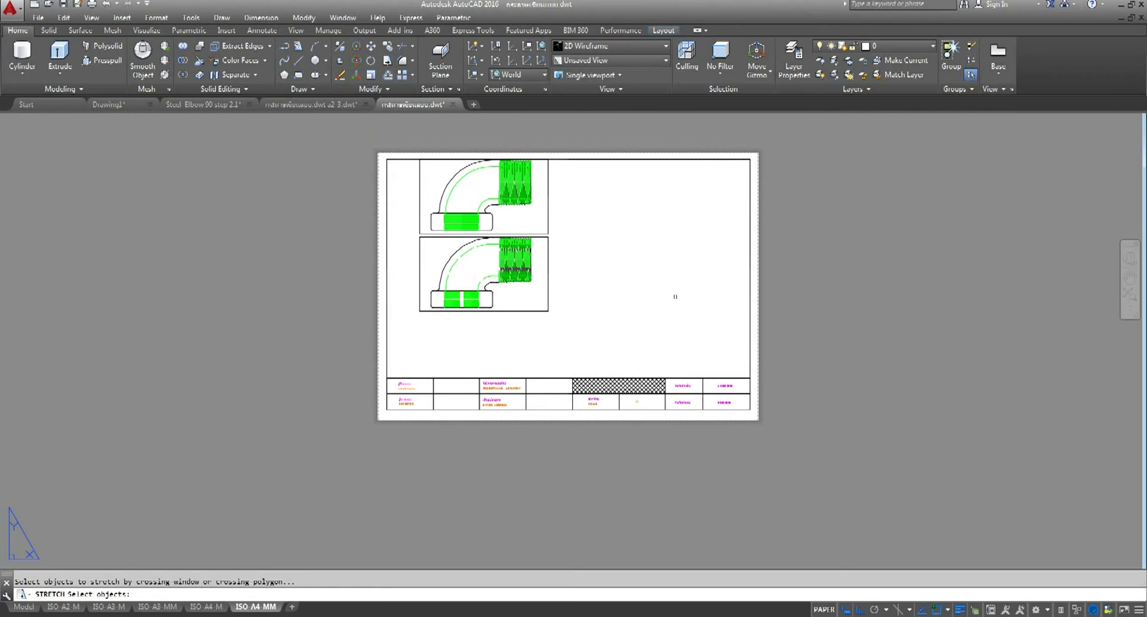
left_click(818, 340)
left_click(294, 500)
key("Return")
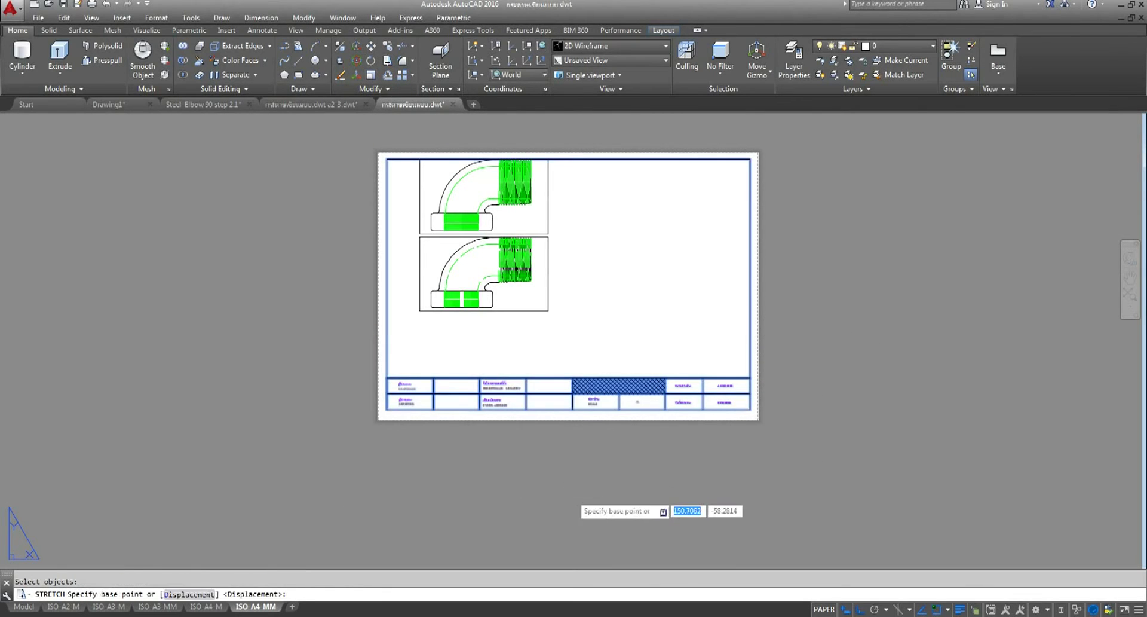
left_click(574, 494)
left_click(572, 500)
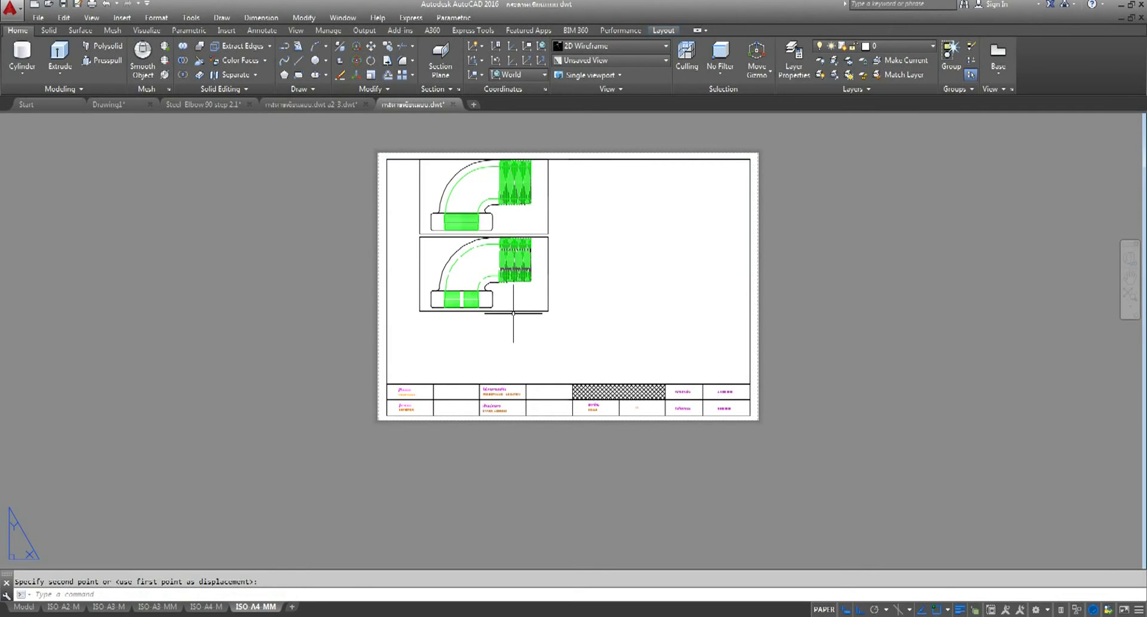
Begin moving the lower elbow viewport, picking its base point
scroll(514, 312, "up", 2)
middle_click_drag(513, 313, 500, 381)
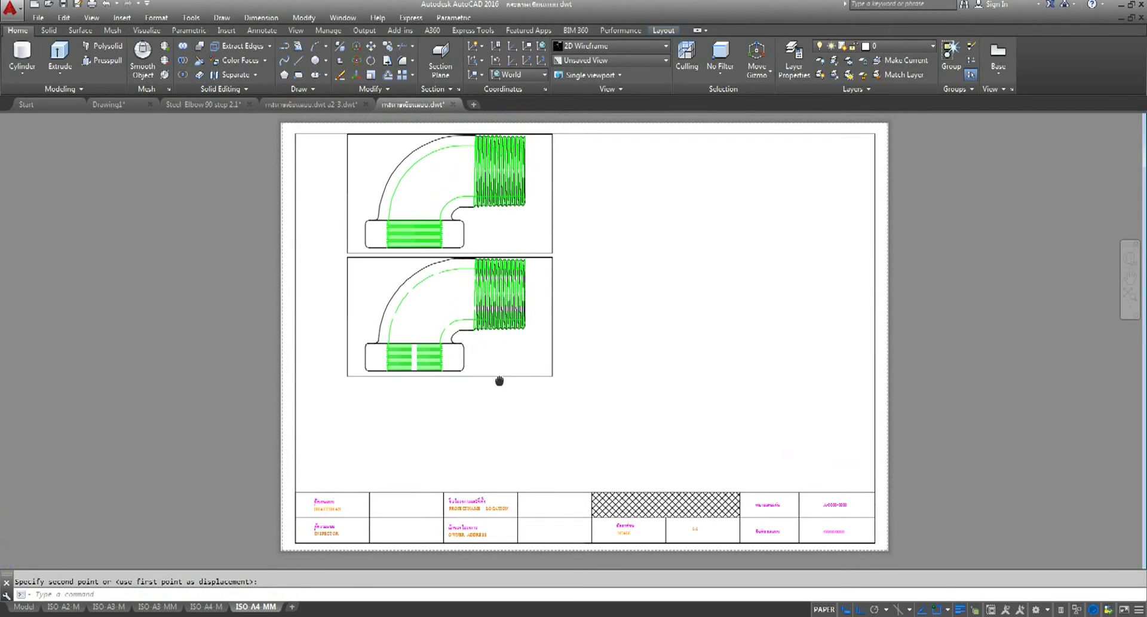
left_click(372, 48)
left_click(553, 347)
key("Return")
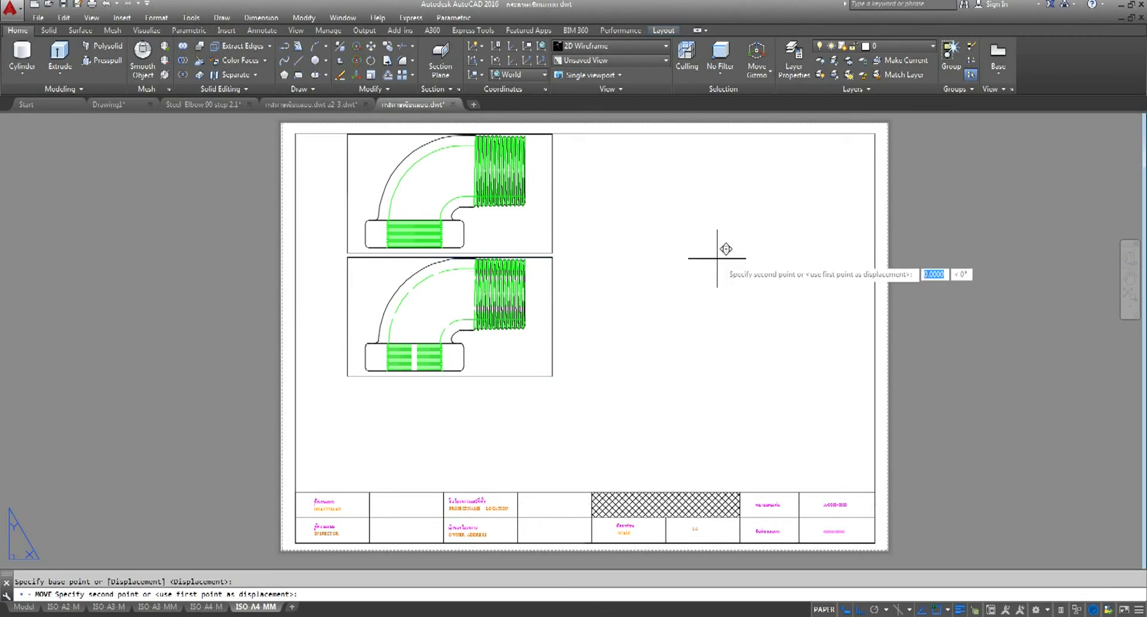
left_click(717, 258)
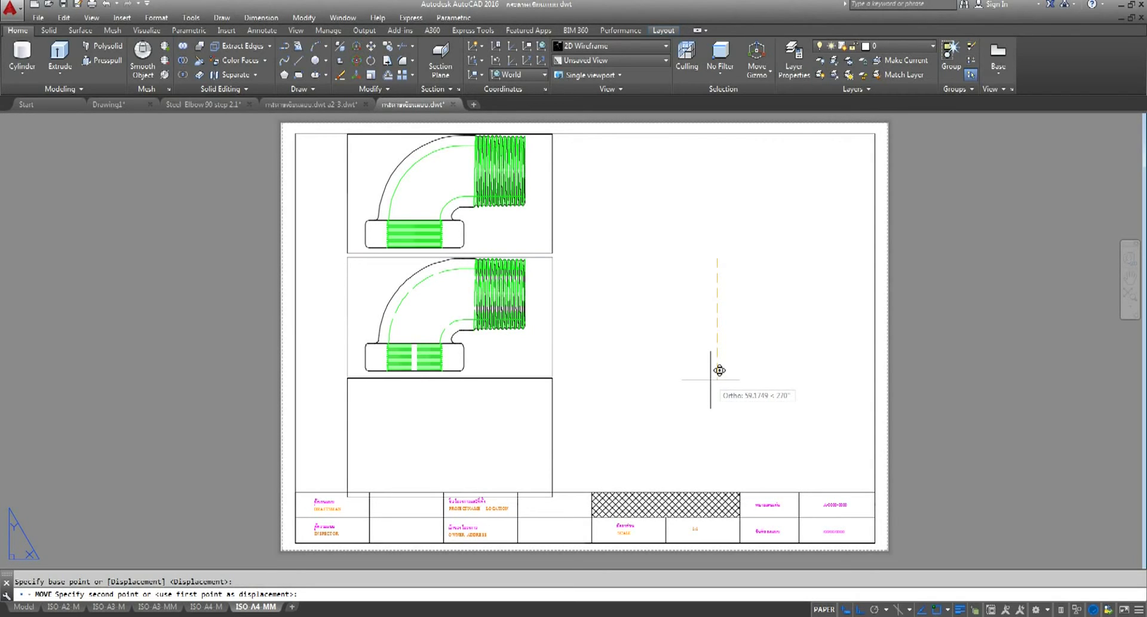
Cancel the move and delete the lower elbow viewport
key("Escape")
left_click(620, 328)
left_click(461, 409)
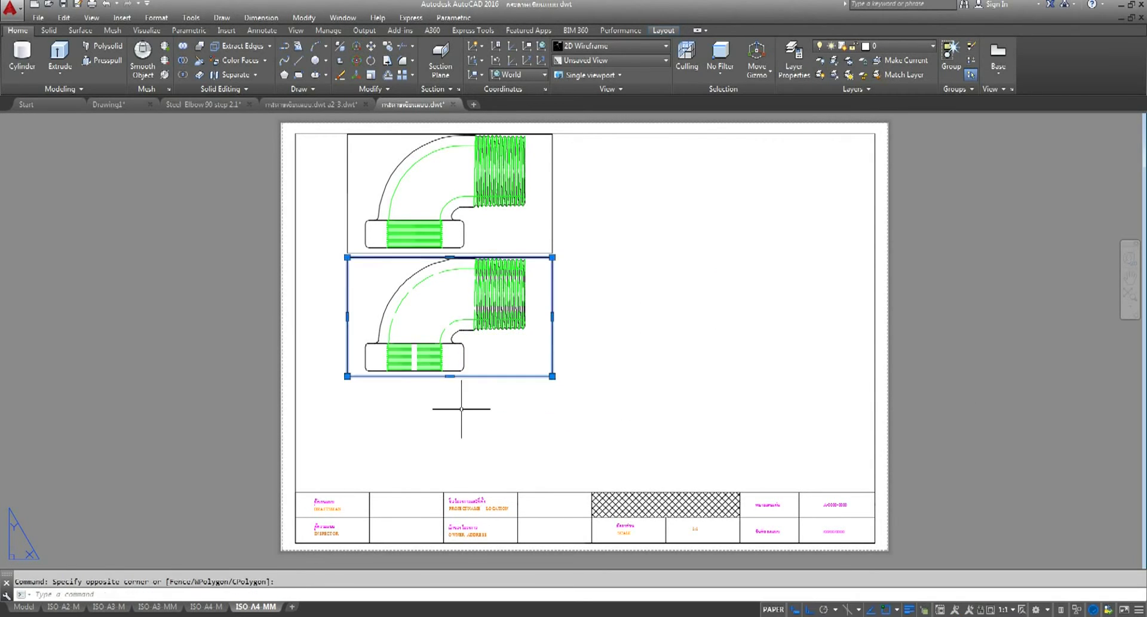
key("Delete")
scroll(408, 191, "up", 4)
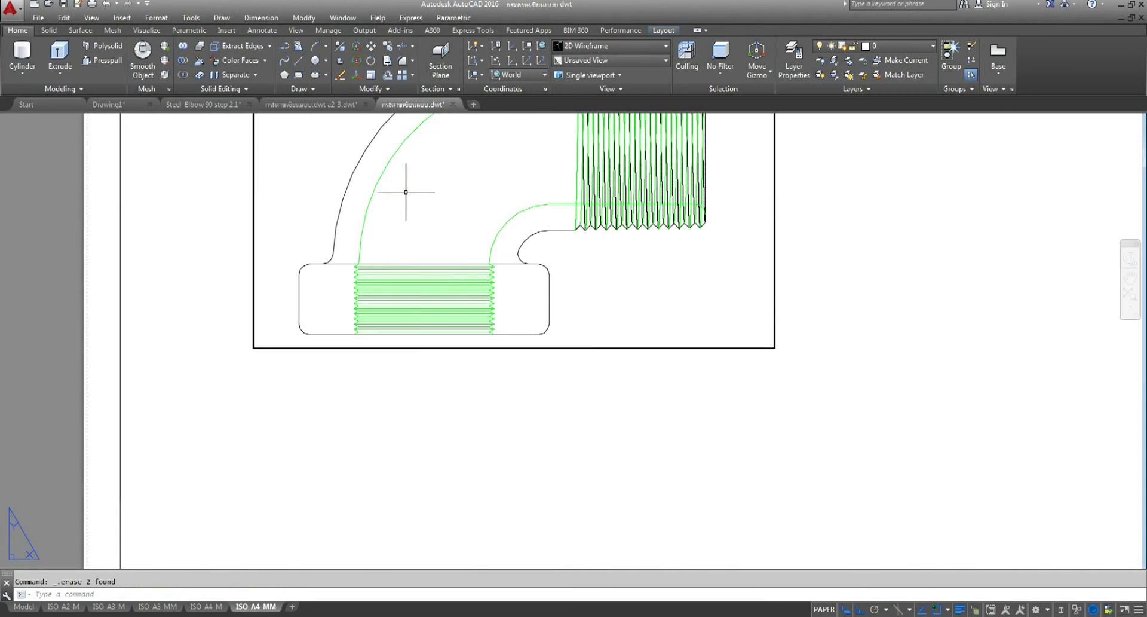
Pull the remaining elbow viewport's bottom edge slightly lower
left_click(461, 349)
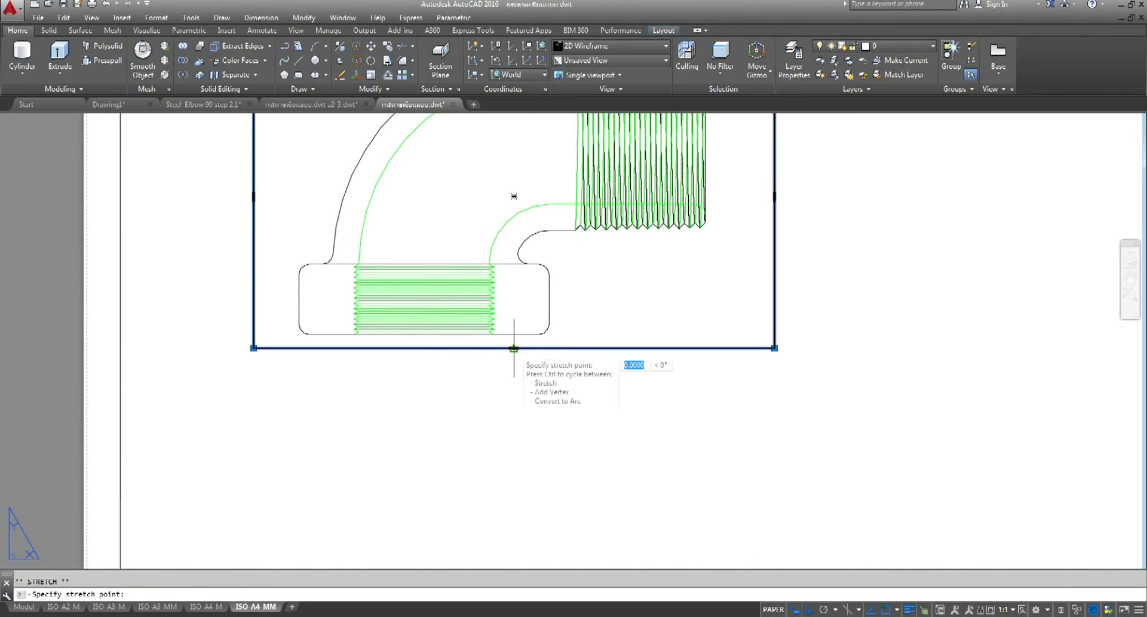
left_click(514, 348)
scroll(511, 347, "up", 2)
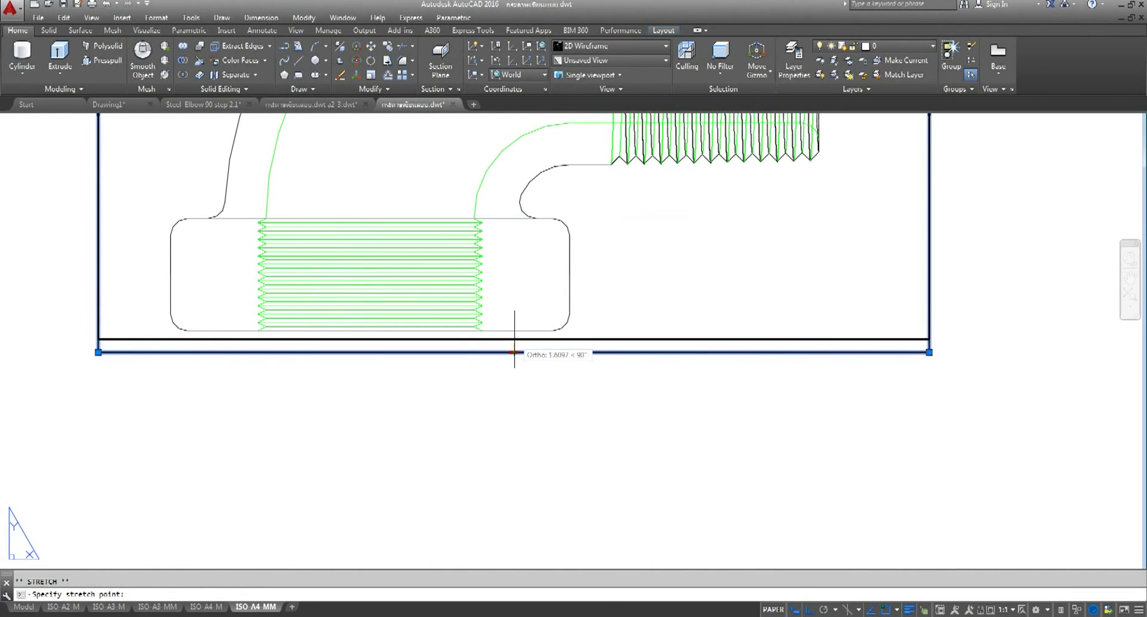
left_click(513, 352)
scroll(490, 338, "down", 5)
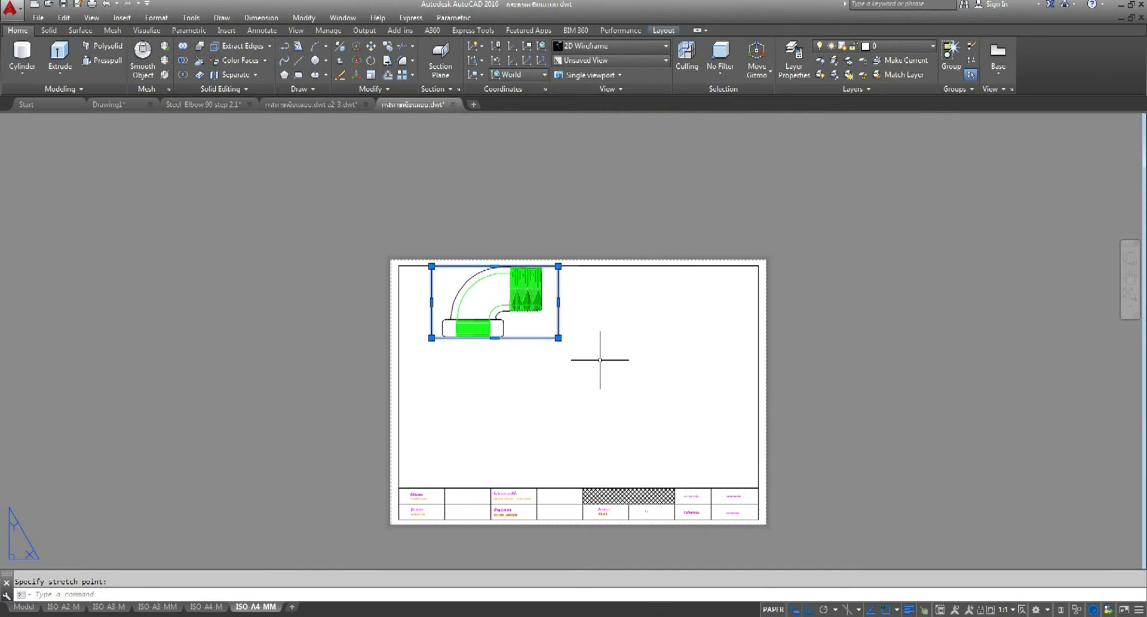
key("Escape")
scroll(570, 330, "up", 2)
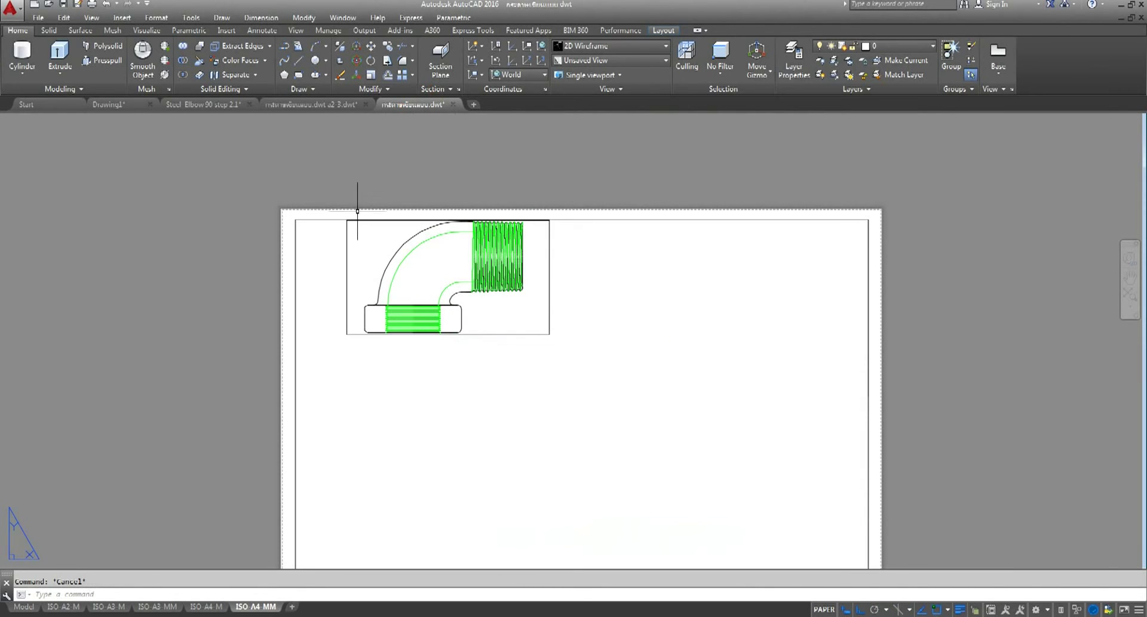
scroll(355, 217, "up", 3)
scroll(354, 215, "down", 5)
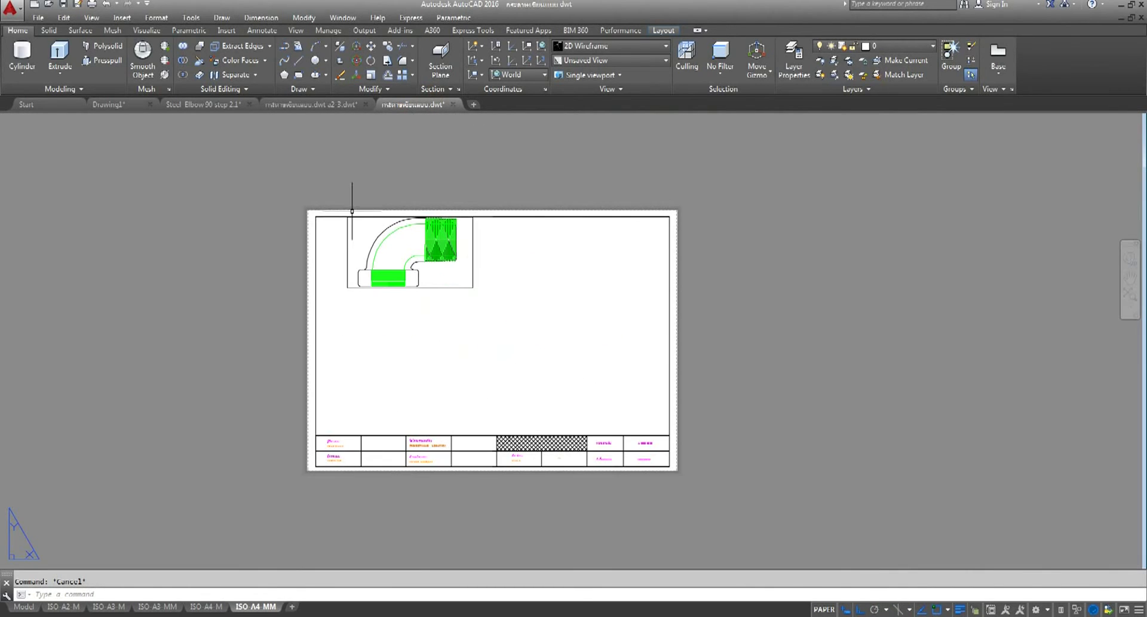
Copy the elbow viewport twice, stacking both copies below the original
left_click(371, 46)
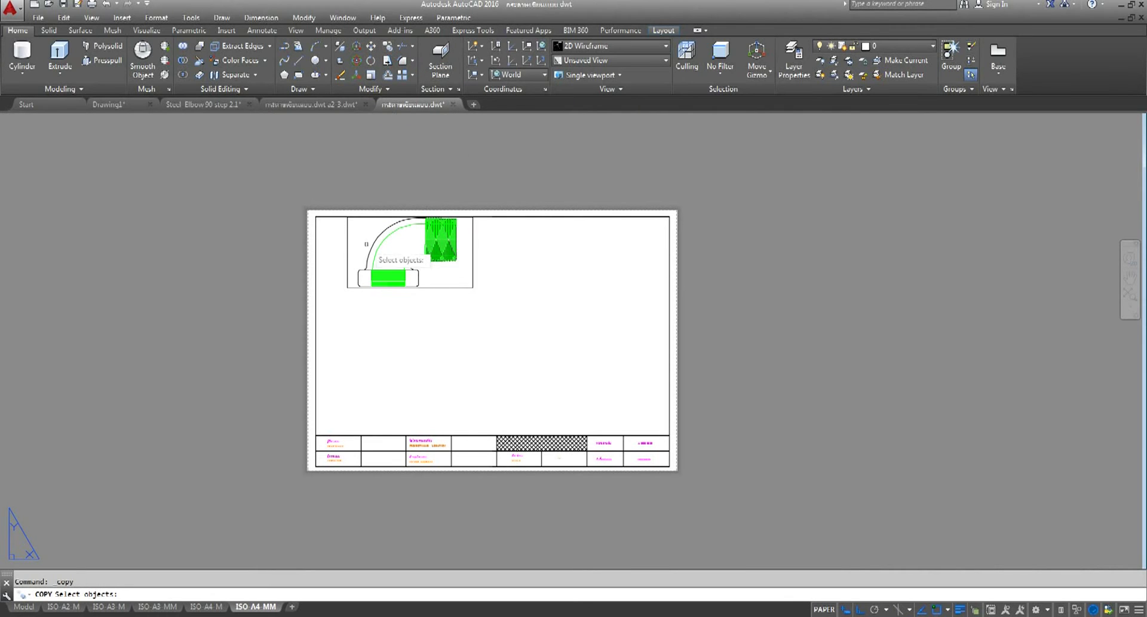
scroll(367, 245, "up", 3)
left_click(661, 313)
left_click(525, 438)
key("Return")
left_click(757, 241)
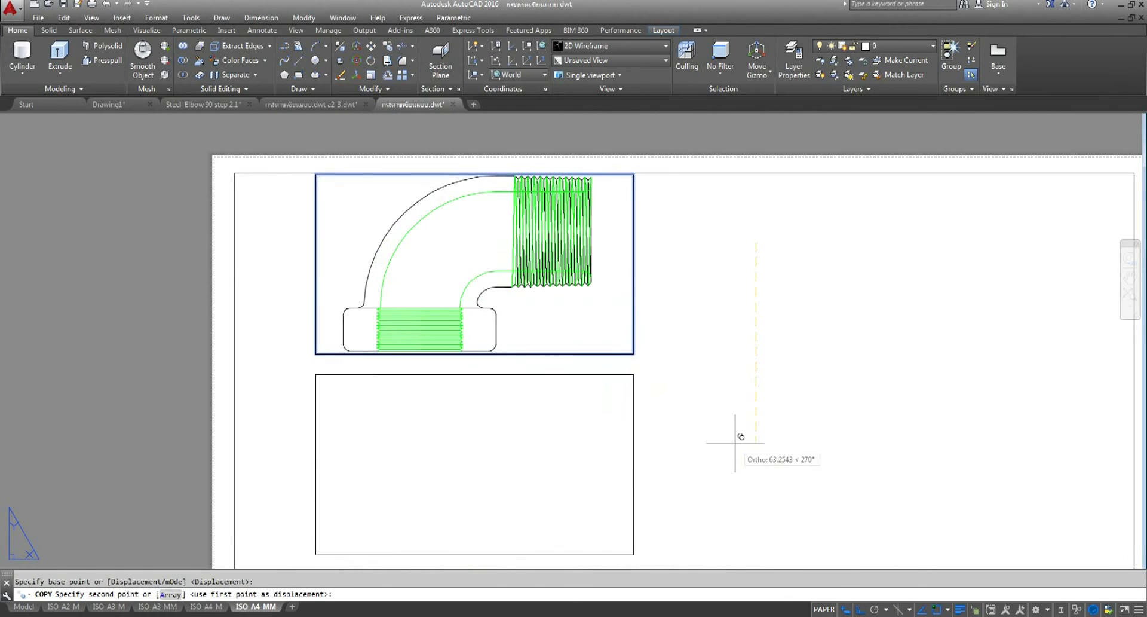
middle_click_drag(741, 437, 691, 320)
left_click(693, 311)
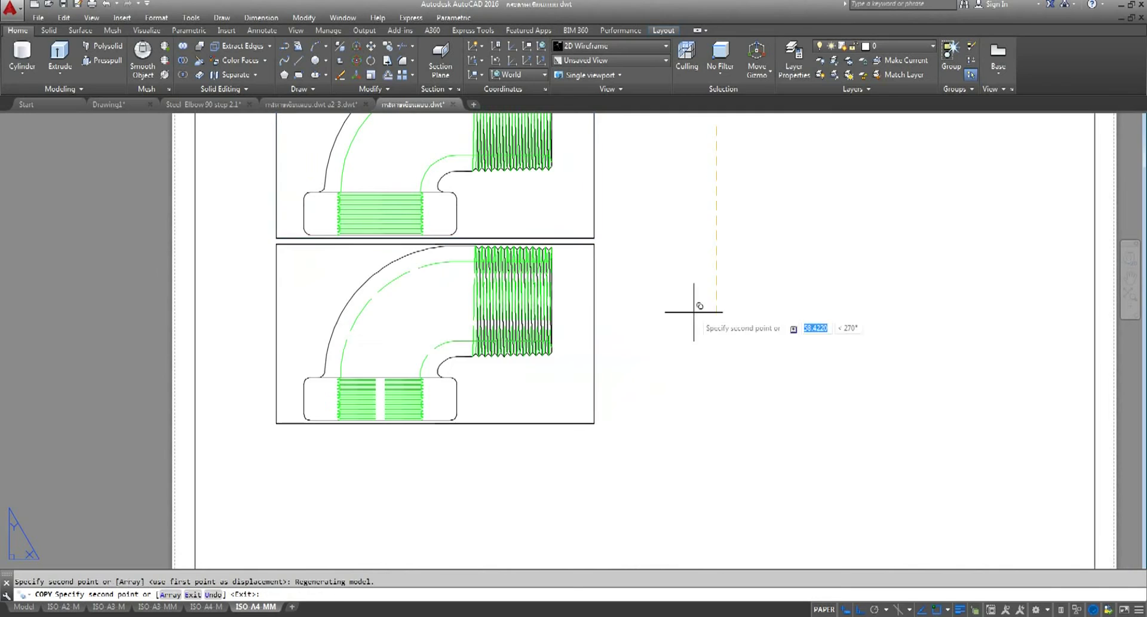
middle_click_drag(697, 469, 697, 367)
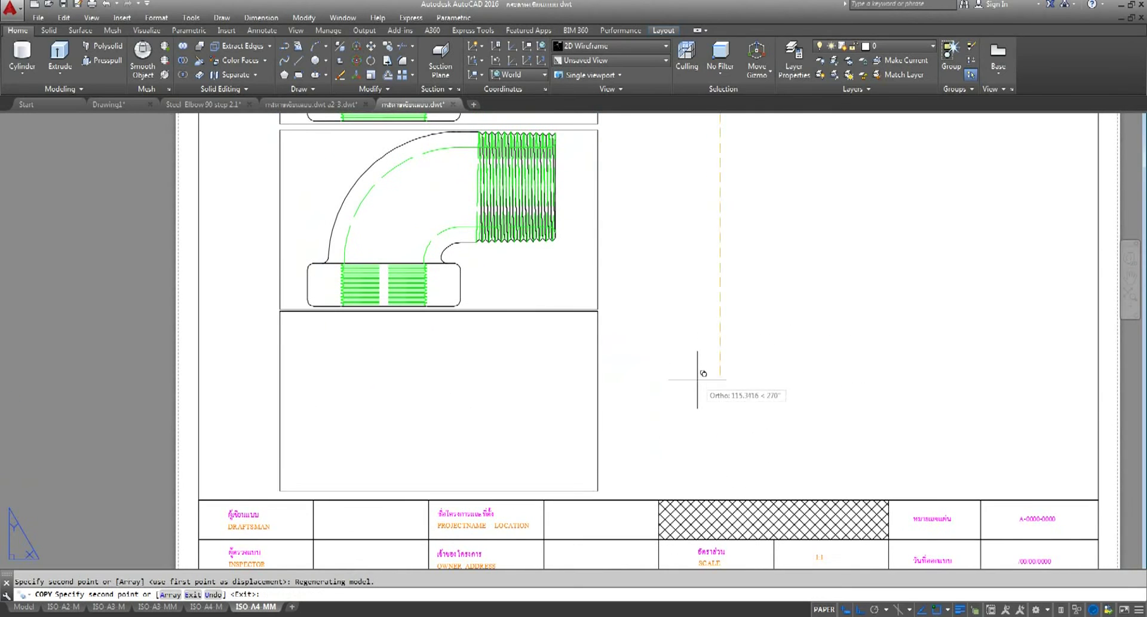
left_click(697, 378)
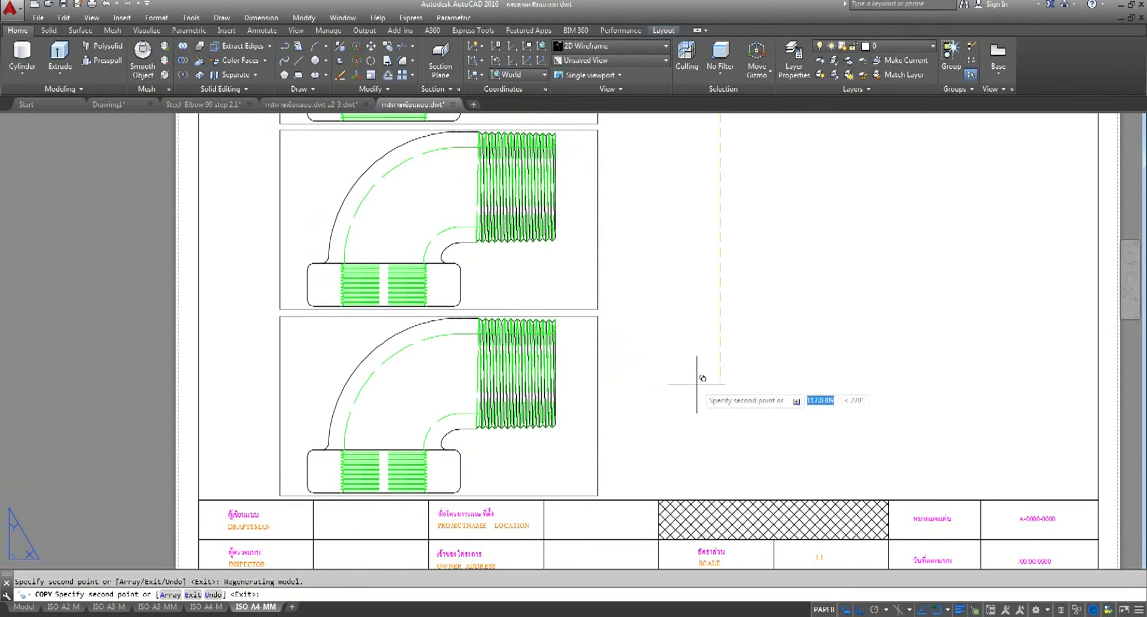
key("Return")
Enter a viewport's model view briefly, then return to the paper sheet
scroll(597, 296, "down", 4)
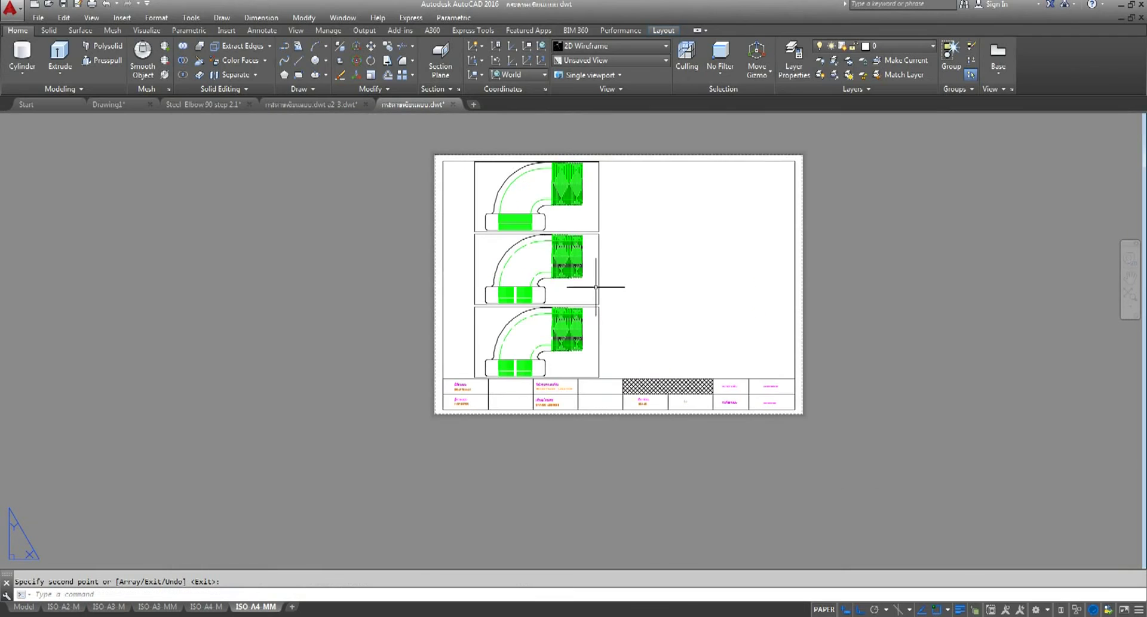
double_click(558, 263)
double_click(845, 271)
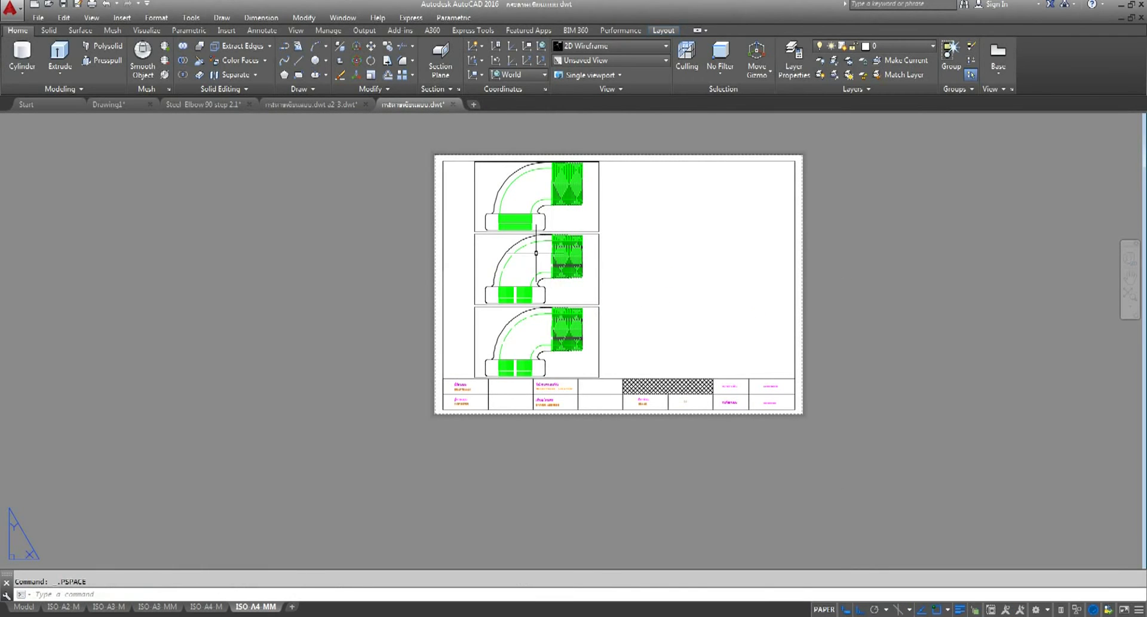
double_click(536, 253)
double_click(878, 253)
middle_click_drag(547, 212, 481, 214)
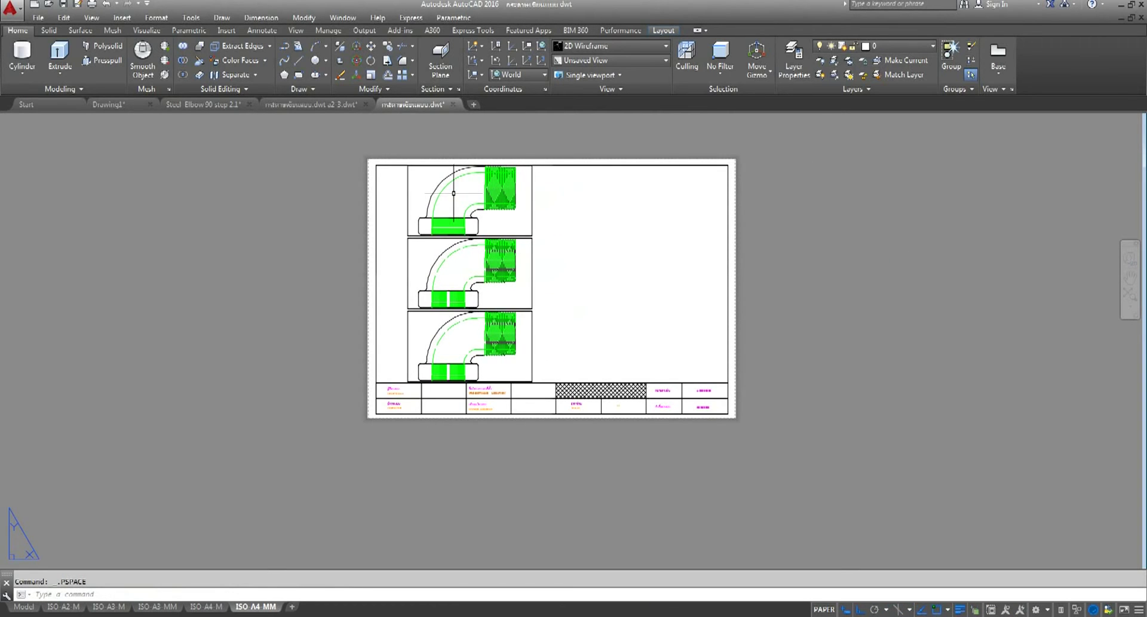
scroll(407, 230, "up", 2)
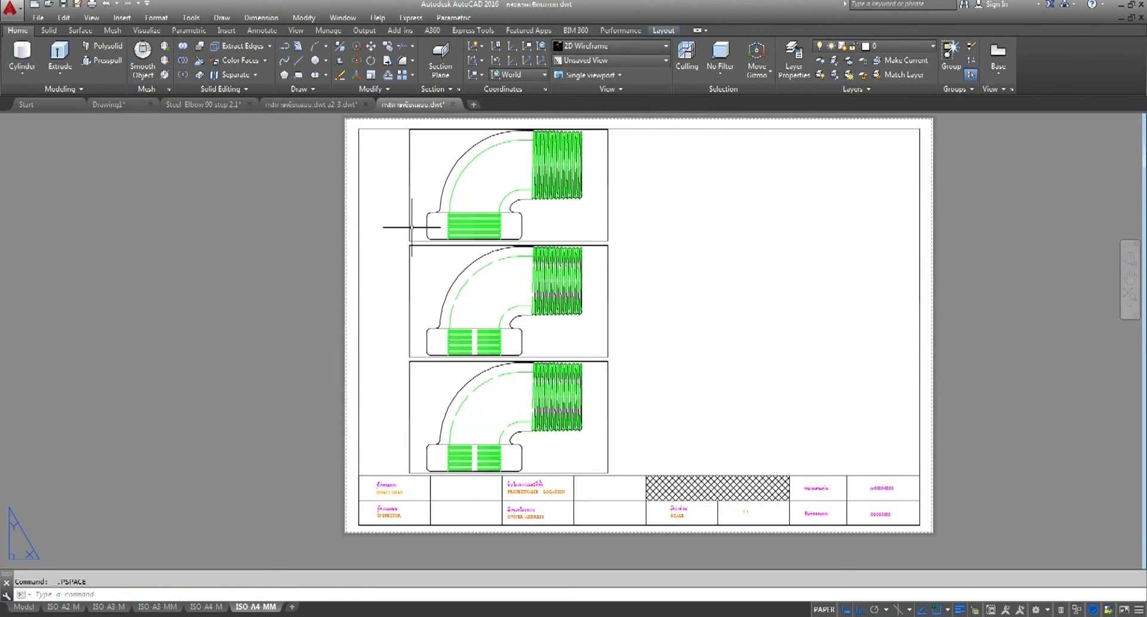
left_click(656, 177)
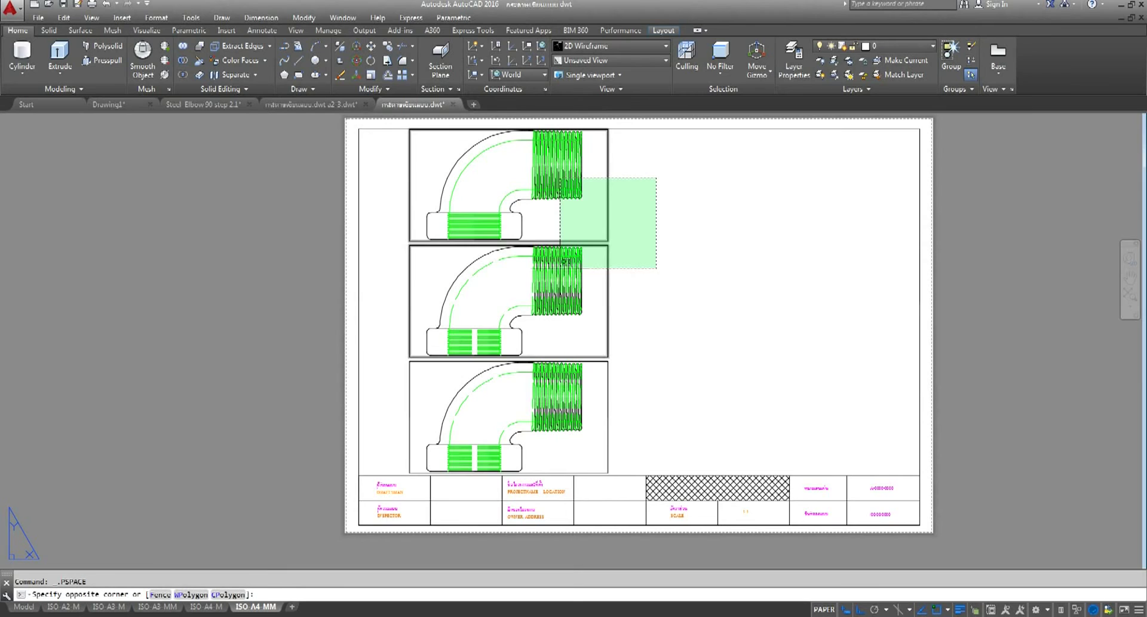
left_click(684, 312)
left_click(559, 241)
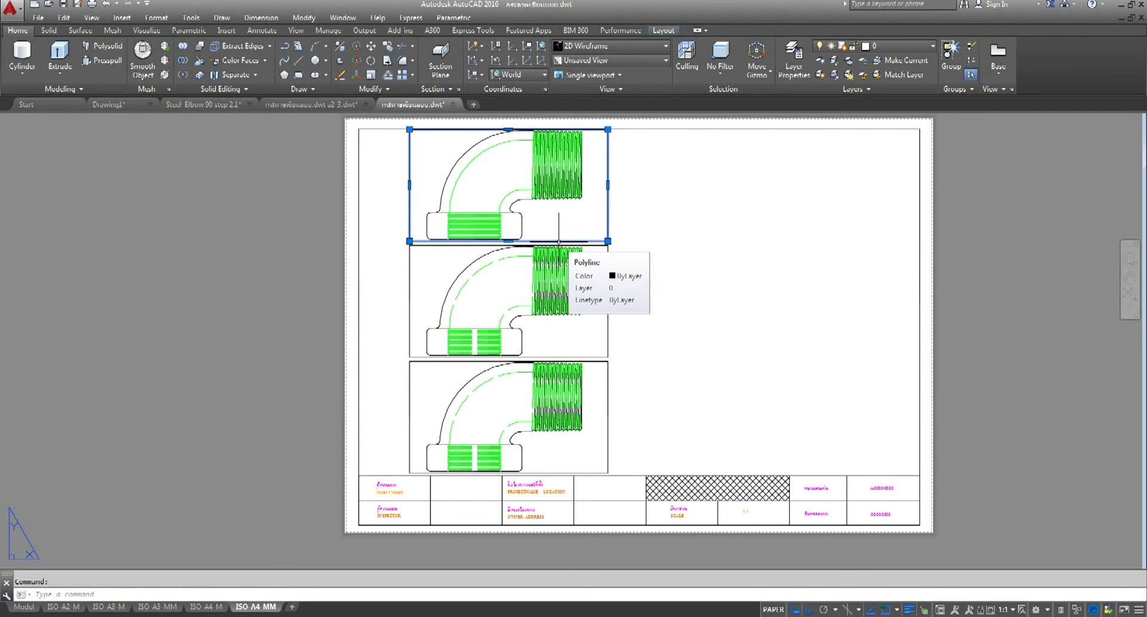
key("Escape")
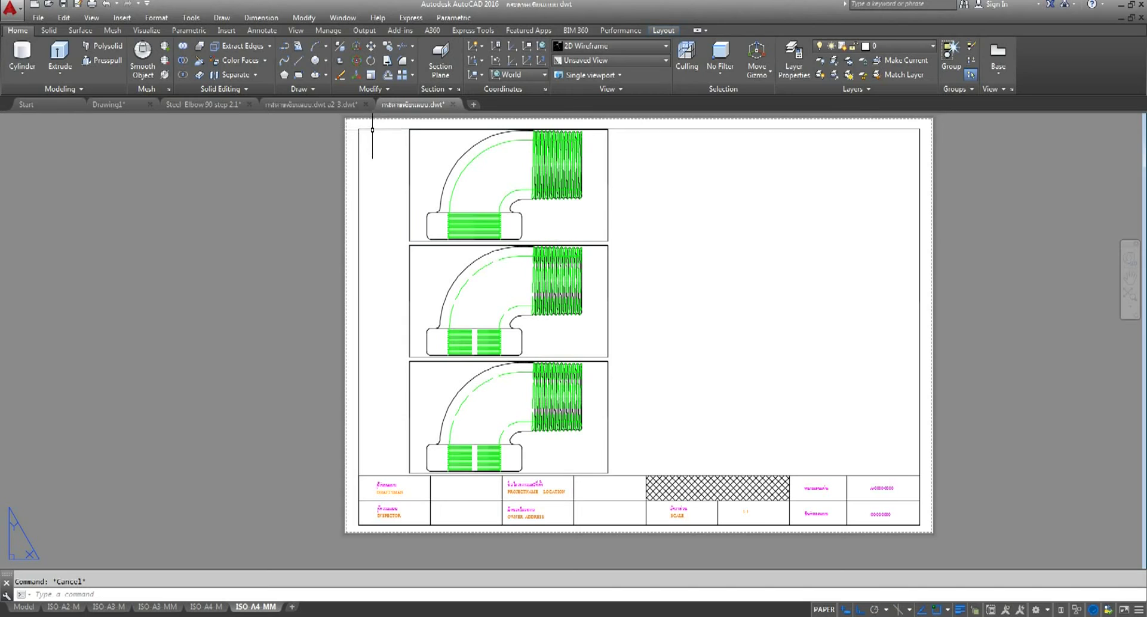
Freeze the Viewport layer to hide the outer sheet viewport's border
left_click(932, 45)
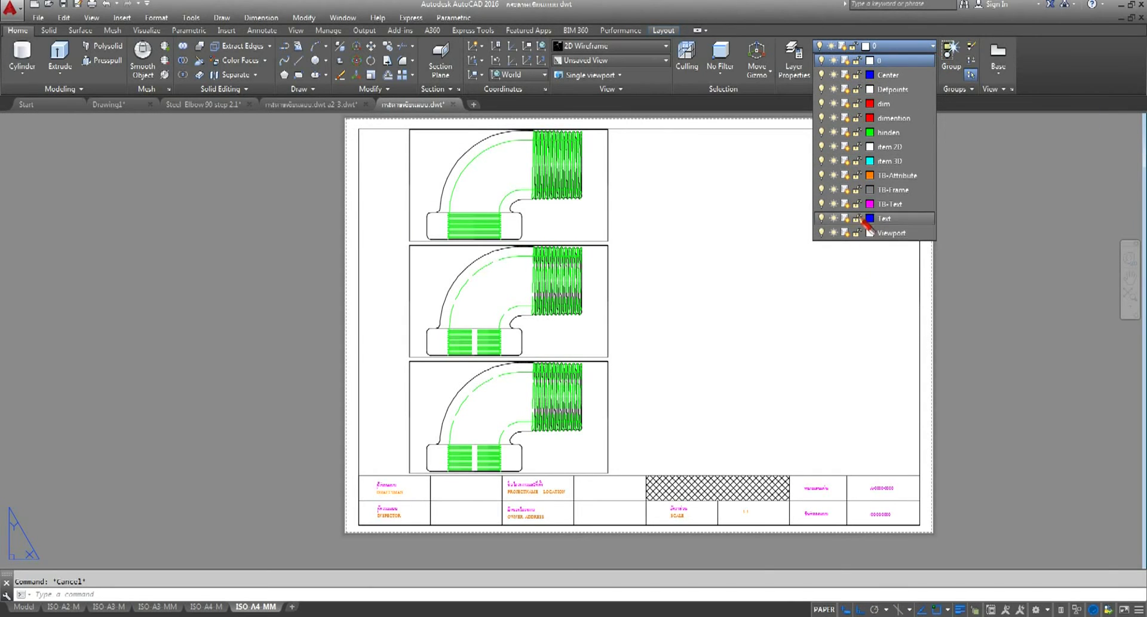
left_click(833, 233)
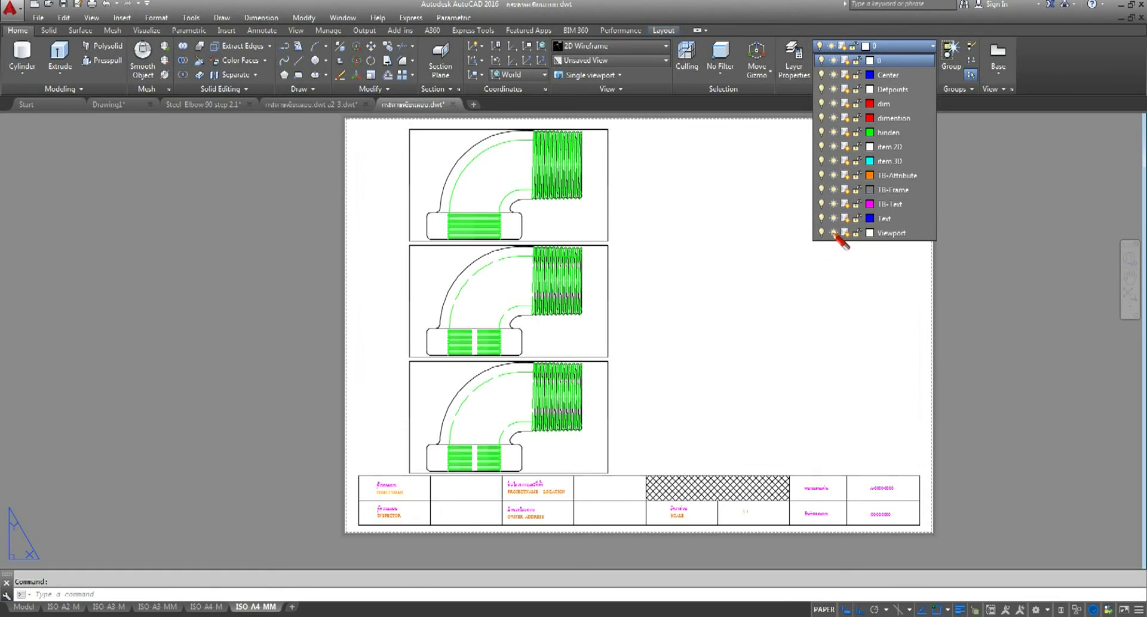
double_click(490, 200)
Cancel stray selection windows in the top viewport and undo twice to back out
left_click(506, 200)
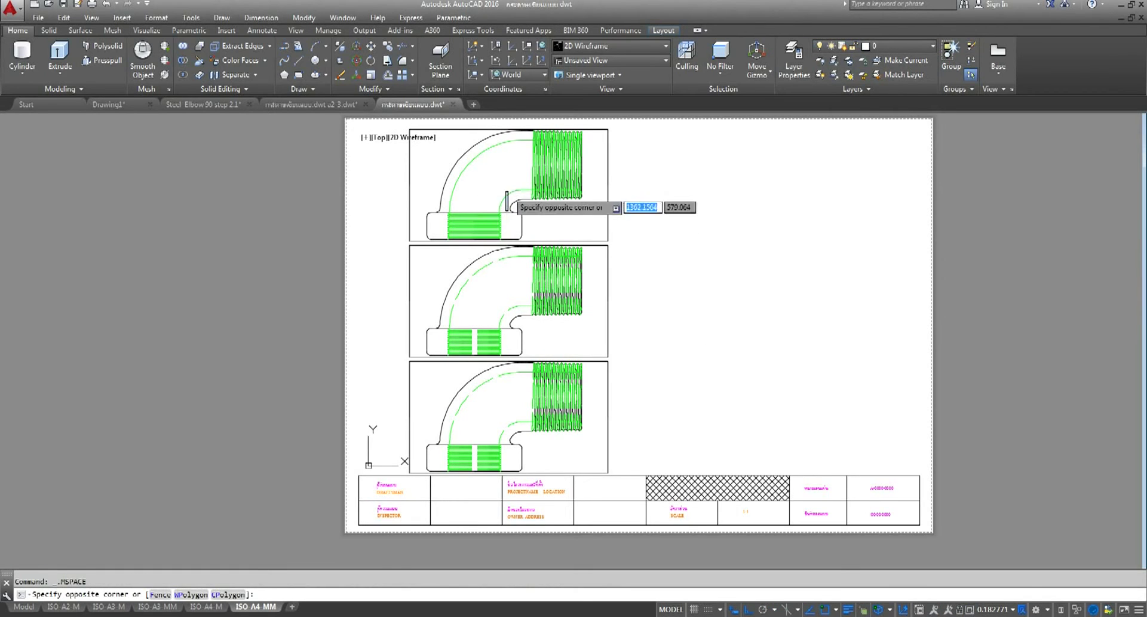
left_click(511, 186)
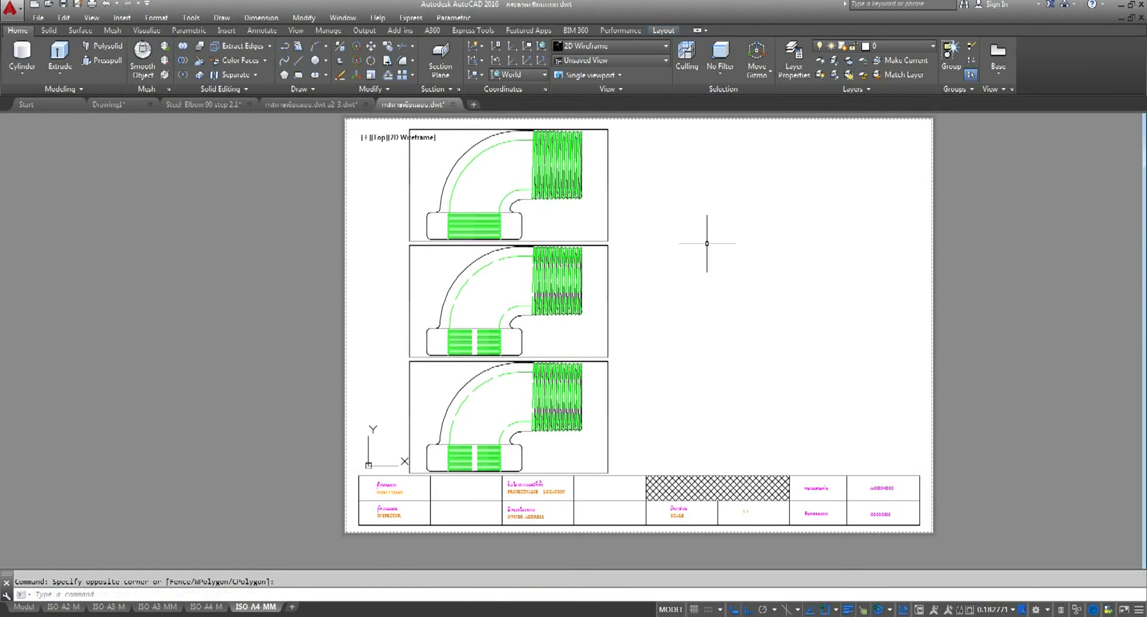
left_click(636, 264)
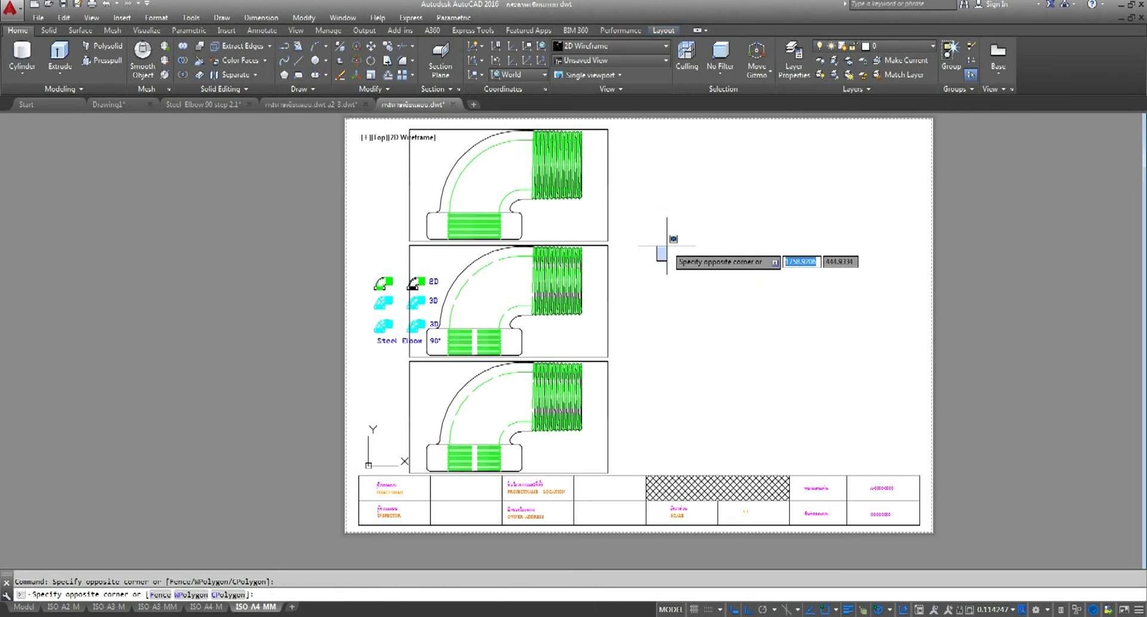
key("Escape")
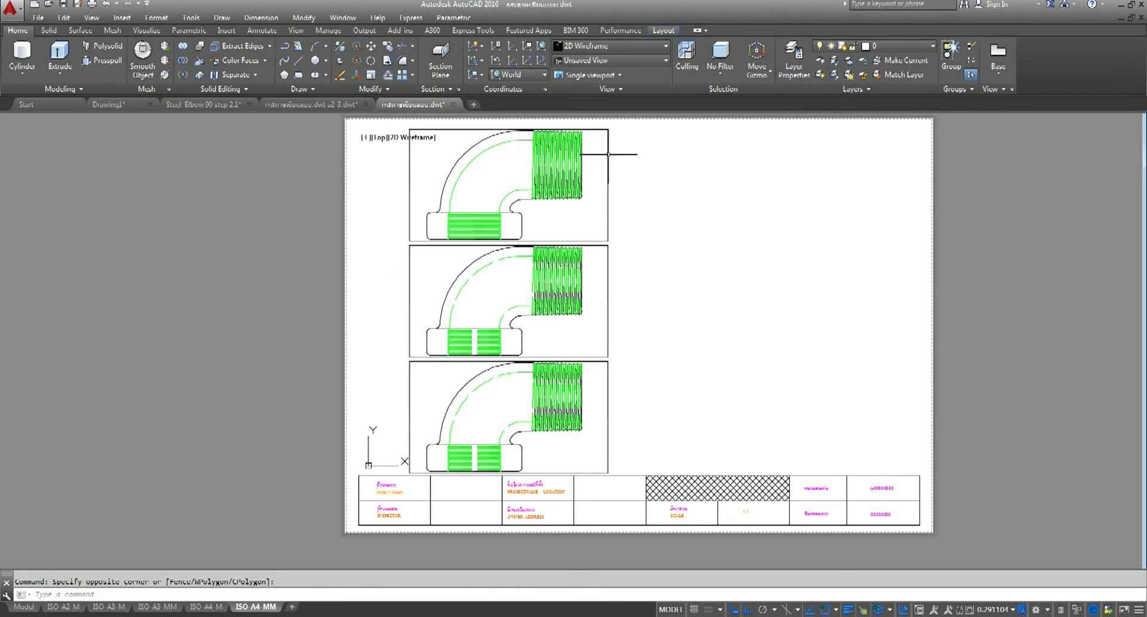
left_click(608, 153)
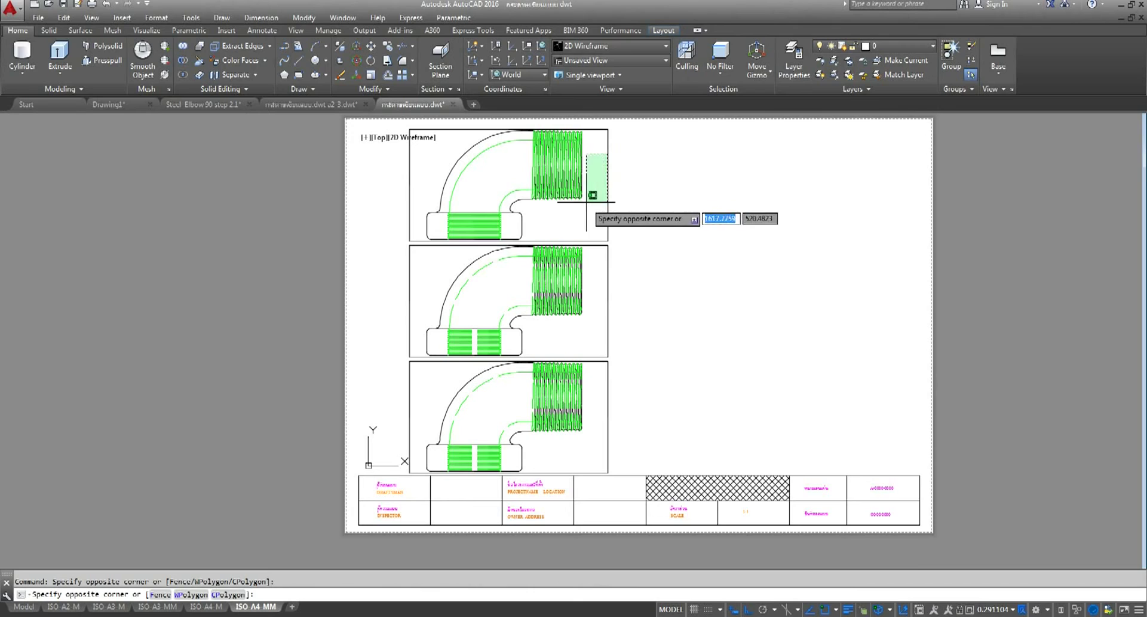
key("Escape")
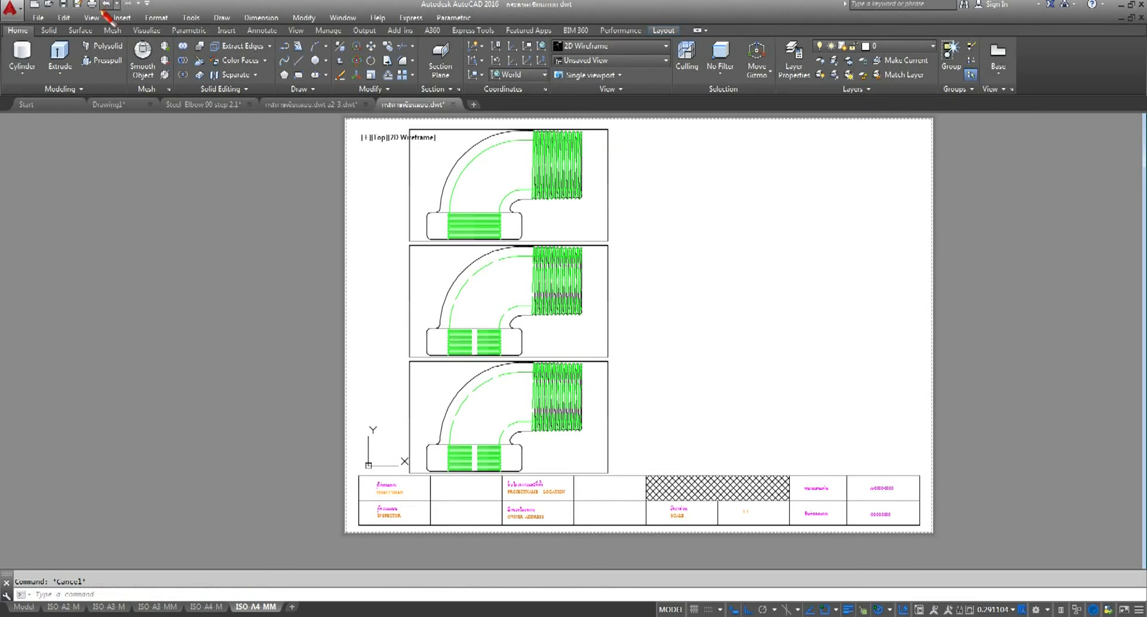
left_click(104, 5)
left_click(104, 4)
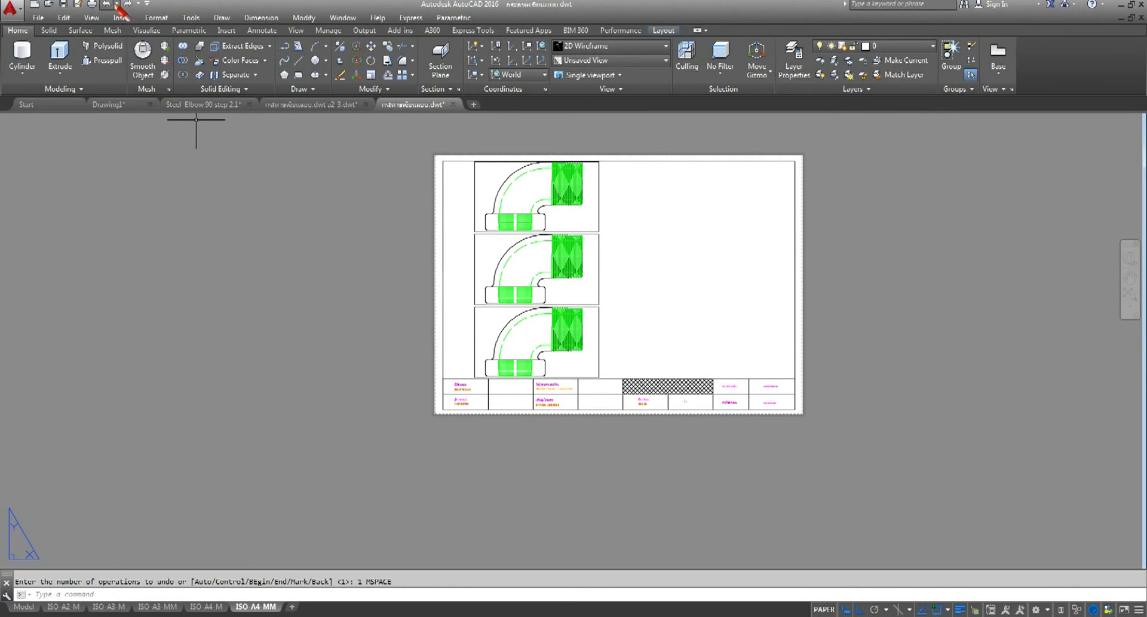
Undo eight times to restore the six-viewport layout with the elbow top-left
left_click(107, 4)
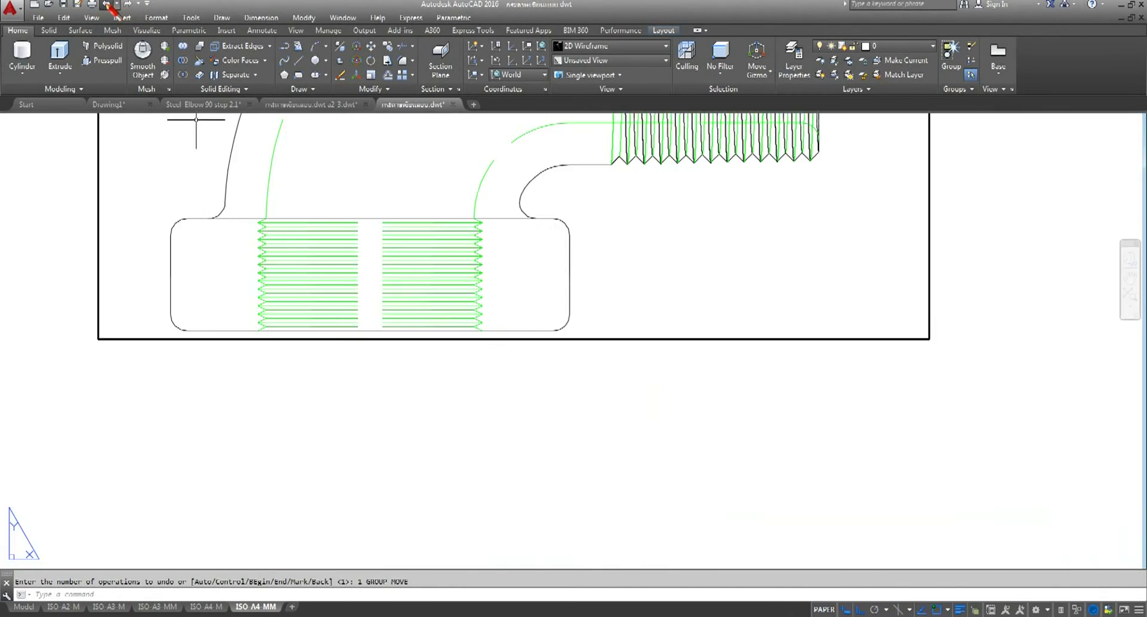
left_click(106, 5)
left_click(106, 5)
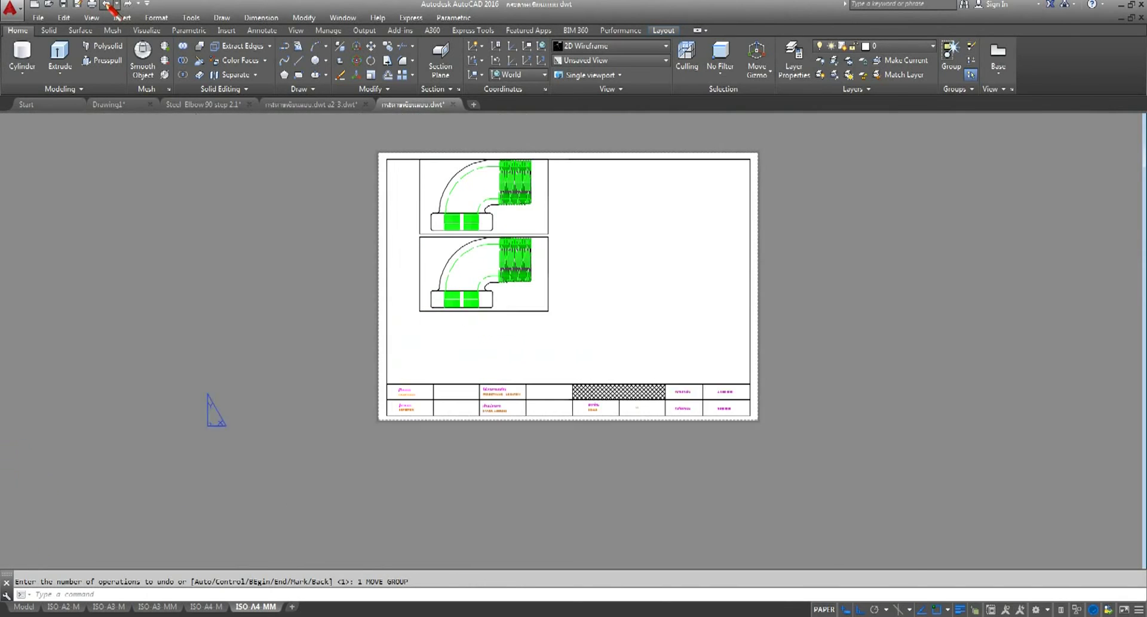
left_click(106, 4)
left_click(106, 4)
left_click(106, 4)
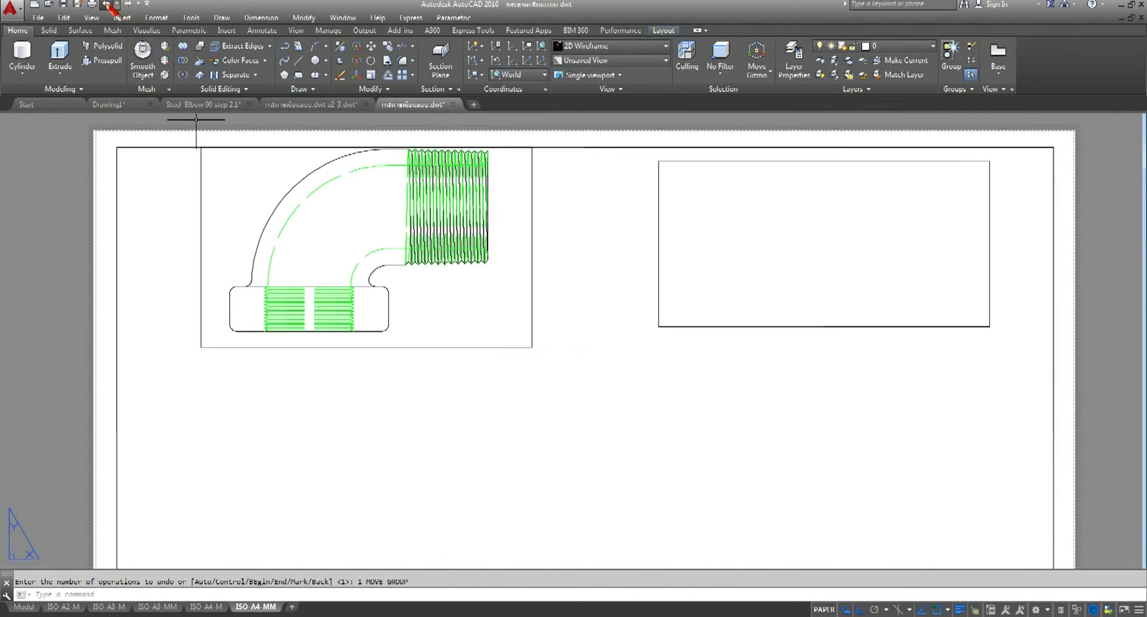
left_click(106, 4)
left_click(107, 4)
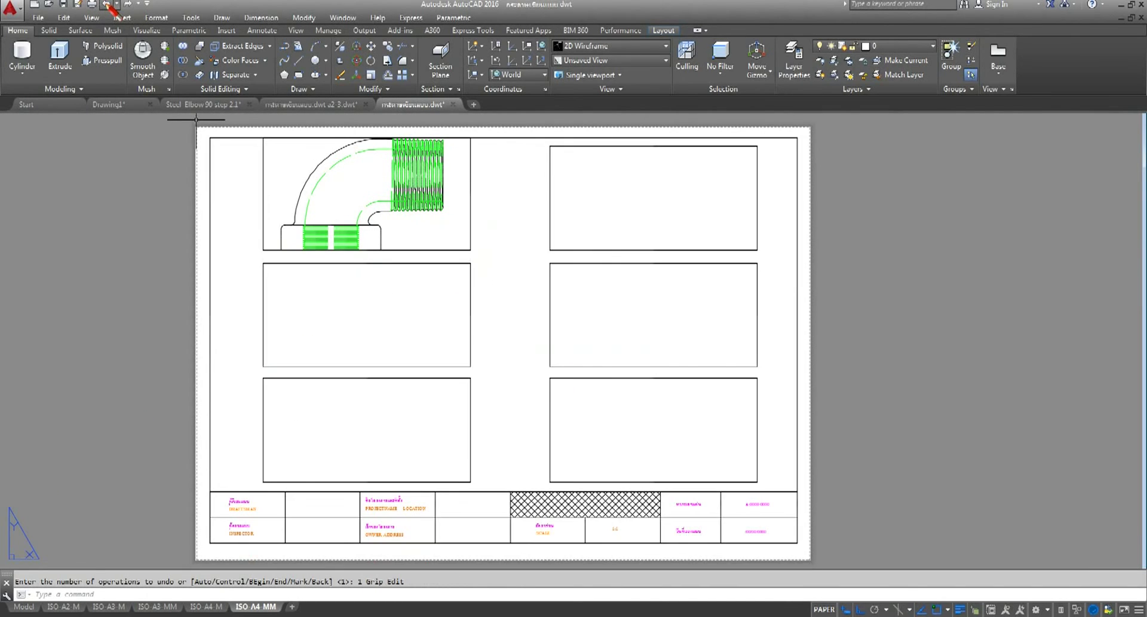
Set the top-left viewport scale to 1:2 and return to paper space
double_click(410, 177)
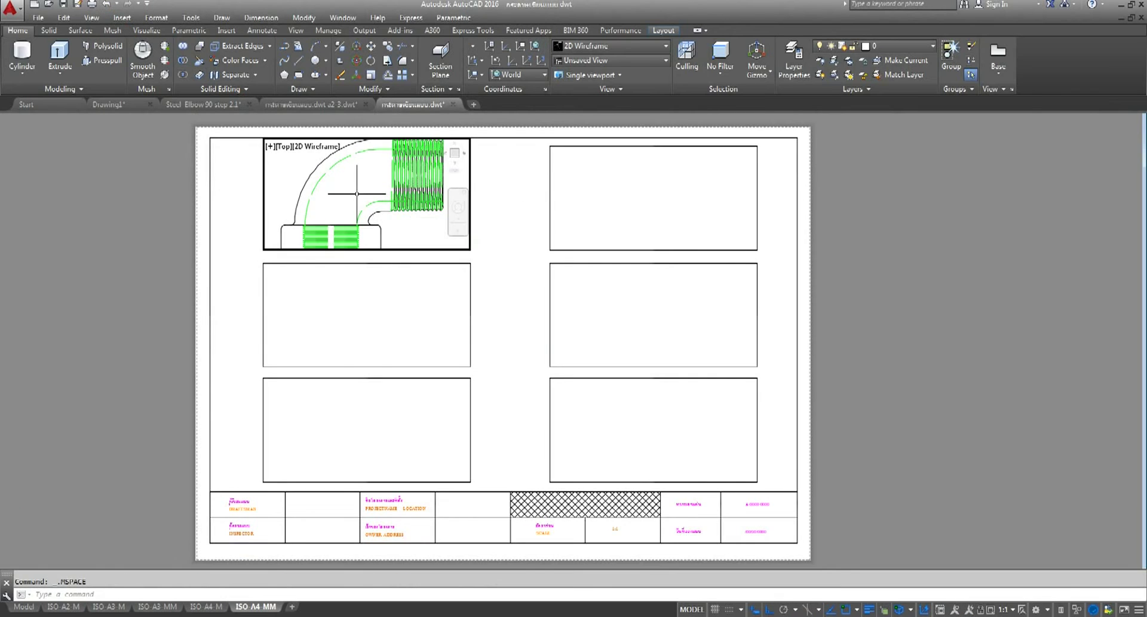
scroll(409, 185, "down", 2)
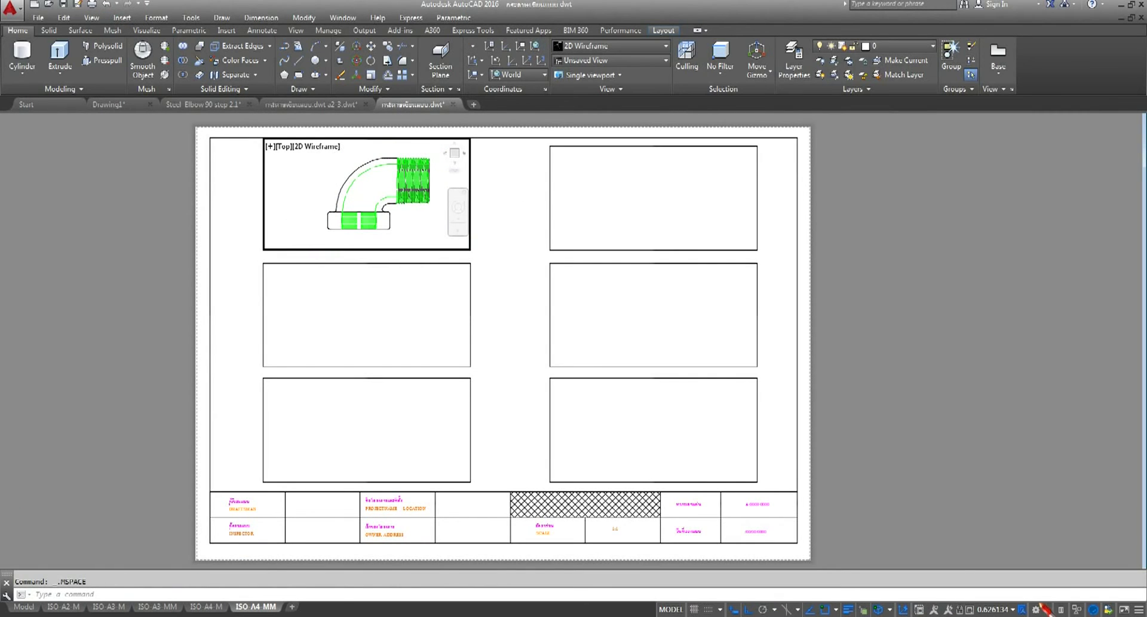
left_click(1014, 609)
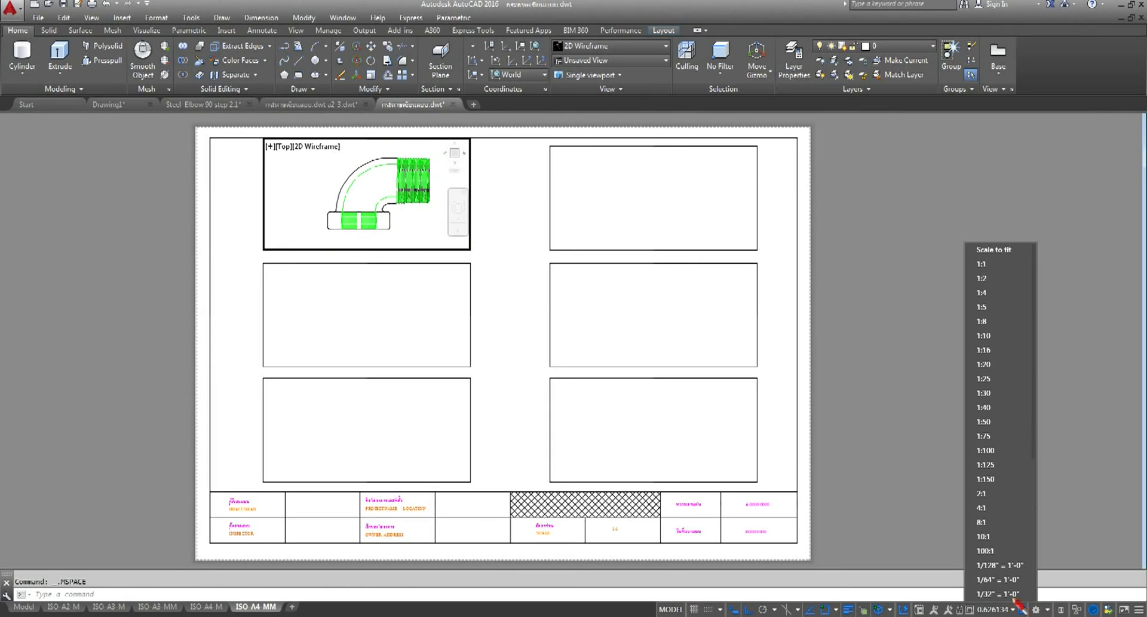
left_click(987, 279)
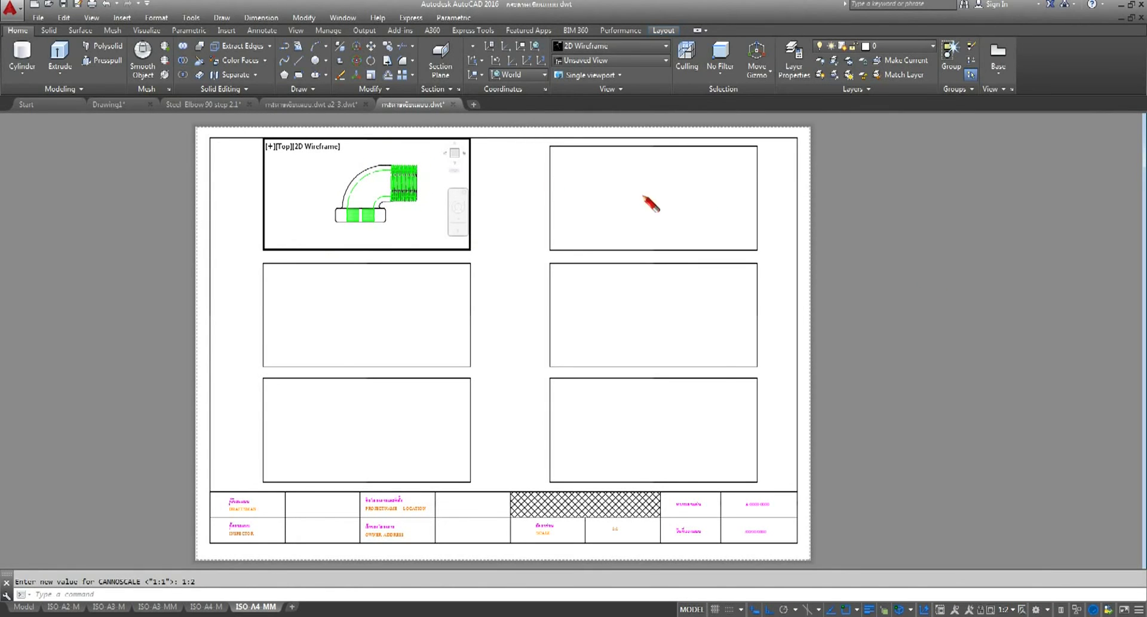
double_click(899, 232)
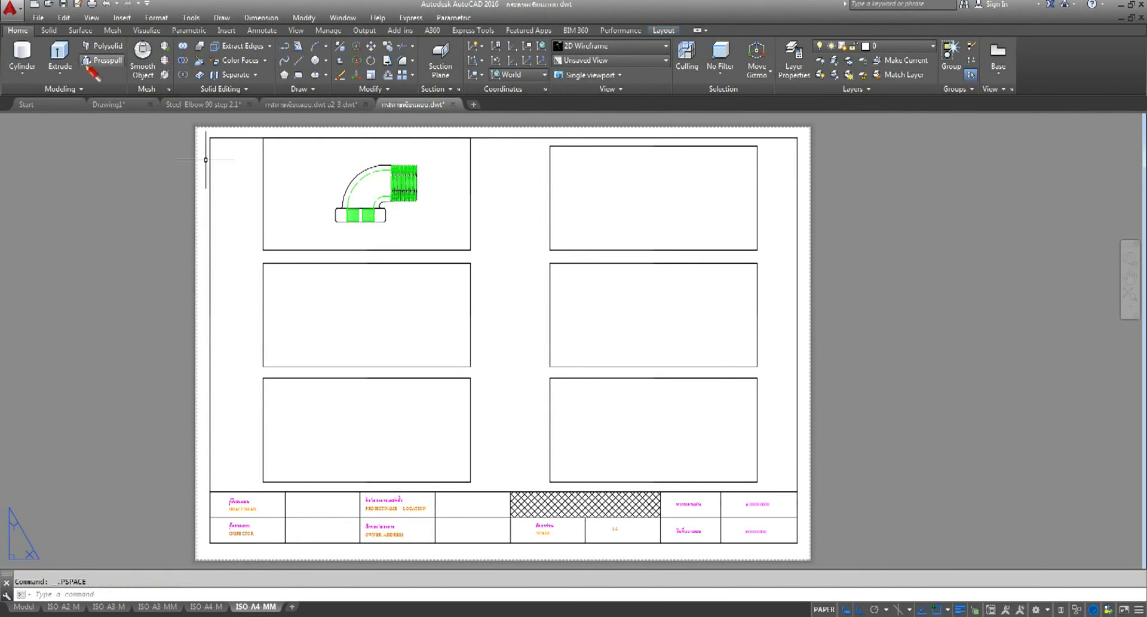
Undo seven times to revert the scale change and earlier viewport pans
left_click(109, 6)
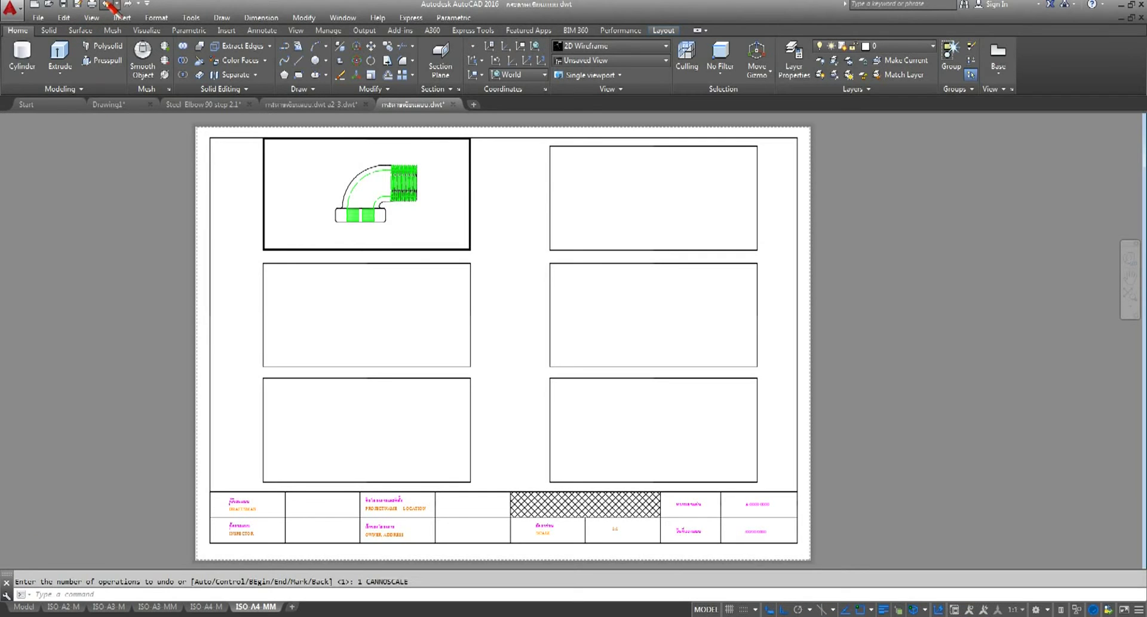
left_click(109, 6)
left_click(109, 6)
left_click(109, 6)
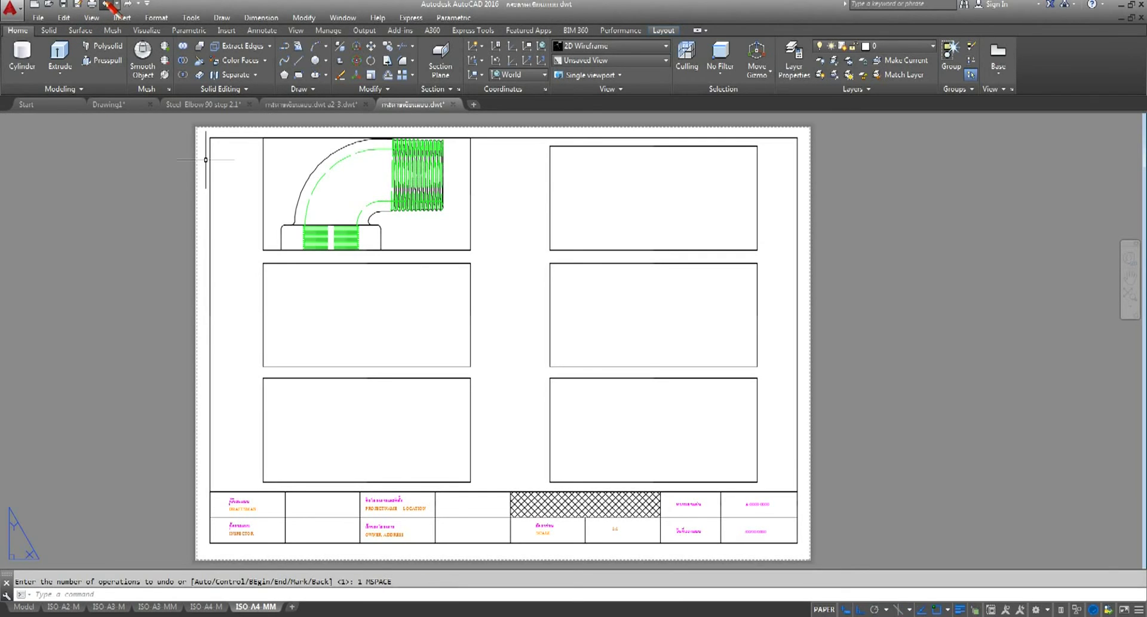
left_click(109, 6)
left_click(110, 6)
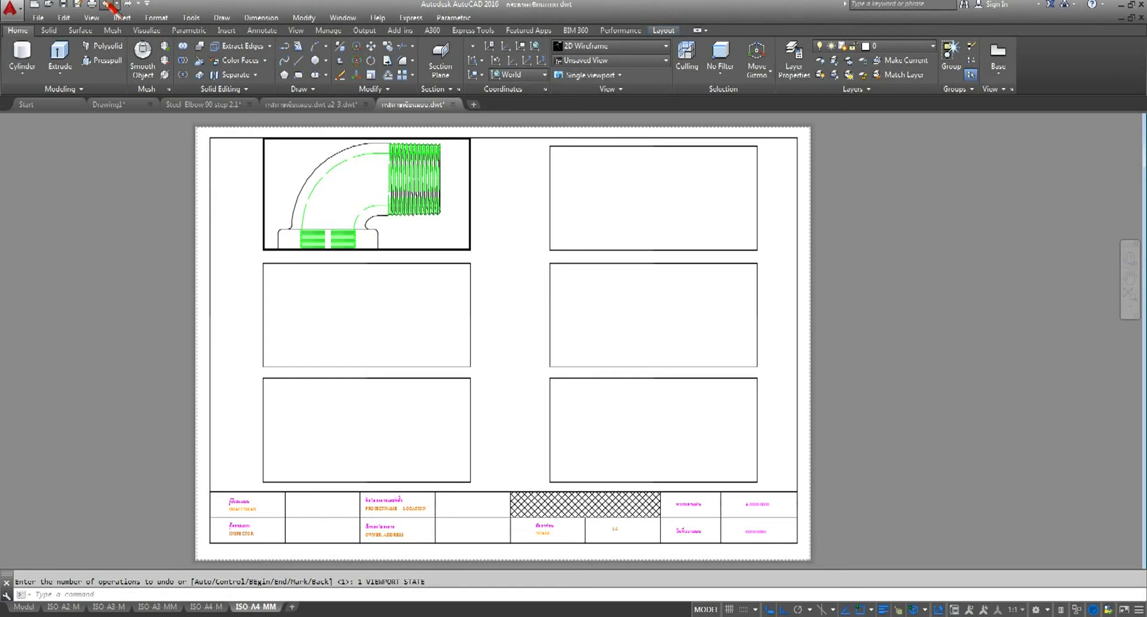
left_click(109, 6)
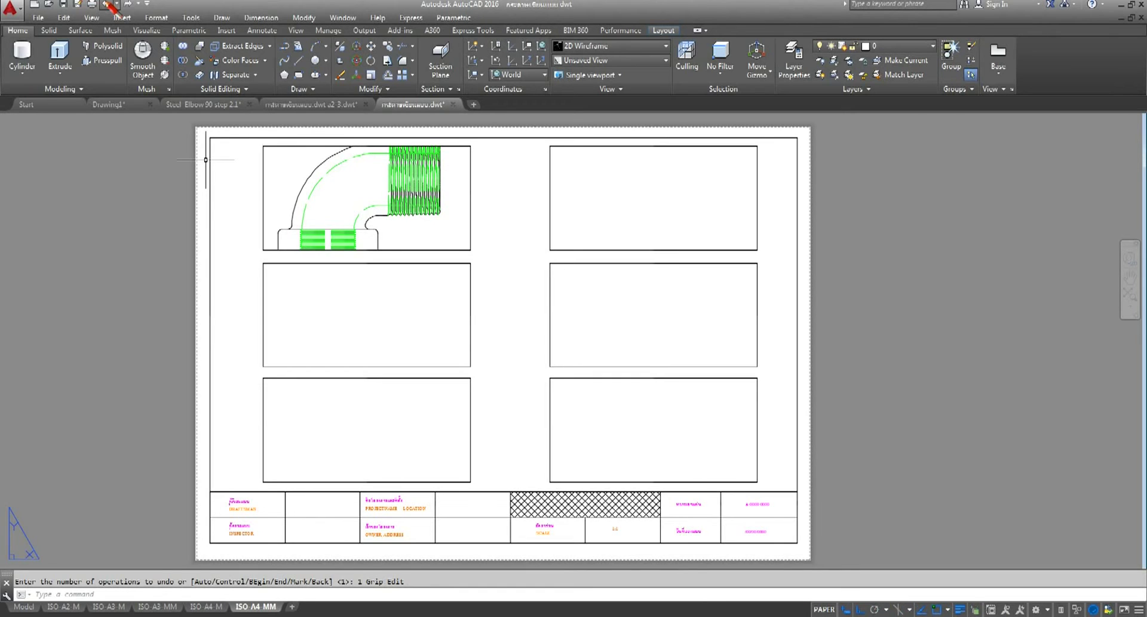
Reactivate the top-left viewport and reapply the 1:2 scale
double_click(356, 210)
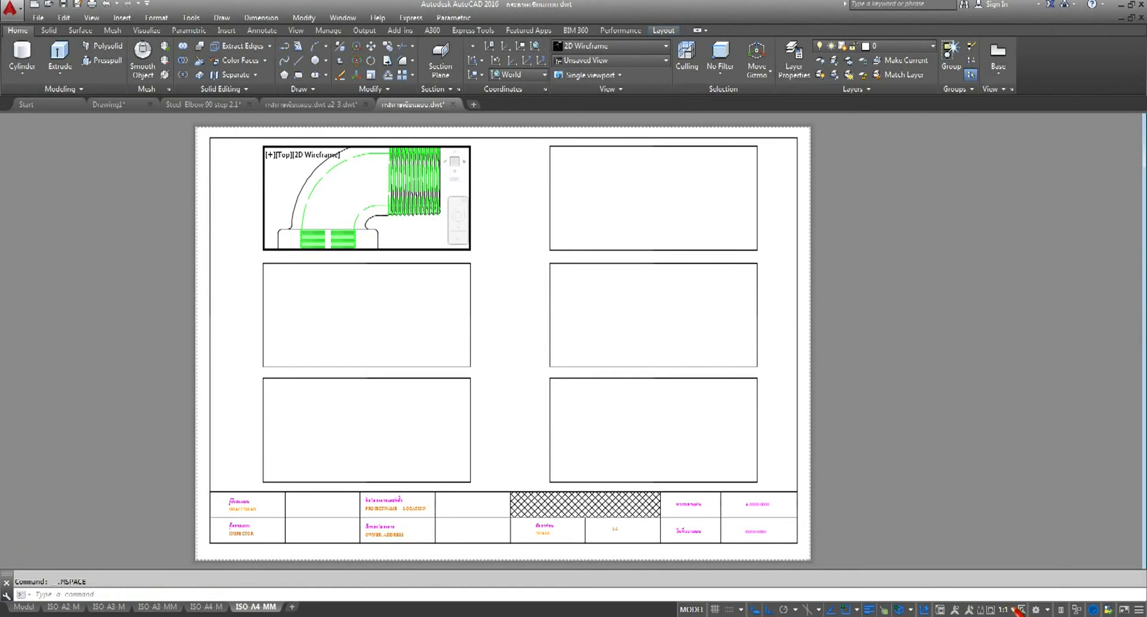
left_click(1014, 609)
left_click(1010, 285)
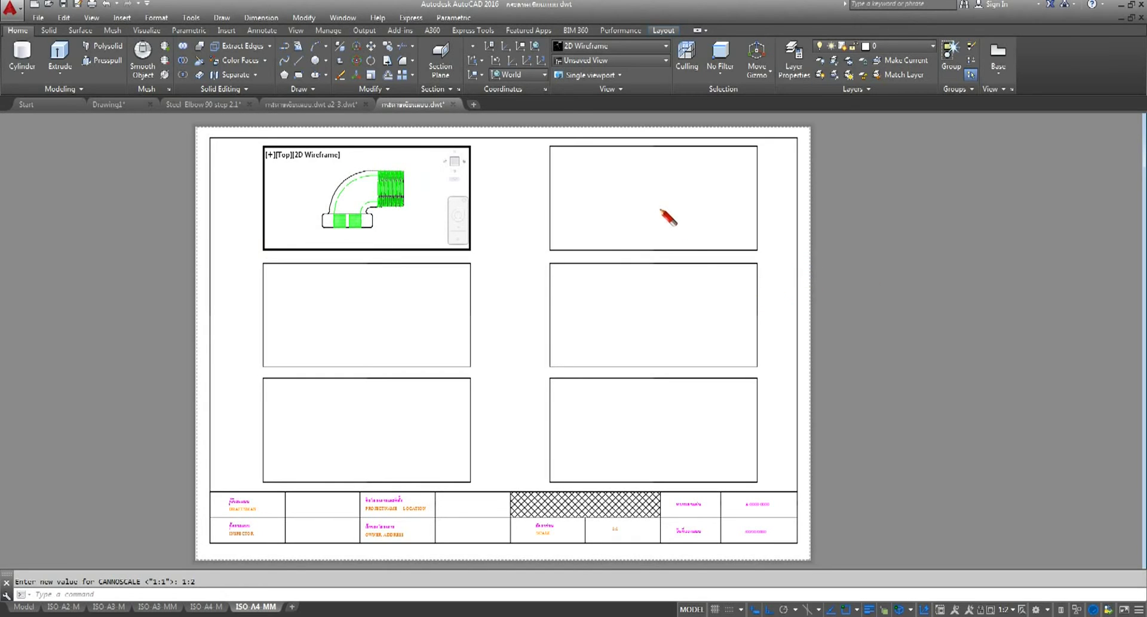
Accidentally activate the large outer viewport and switch spaces twice
left_click(656, 204)
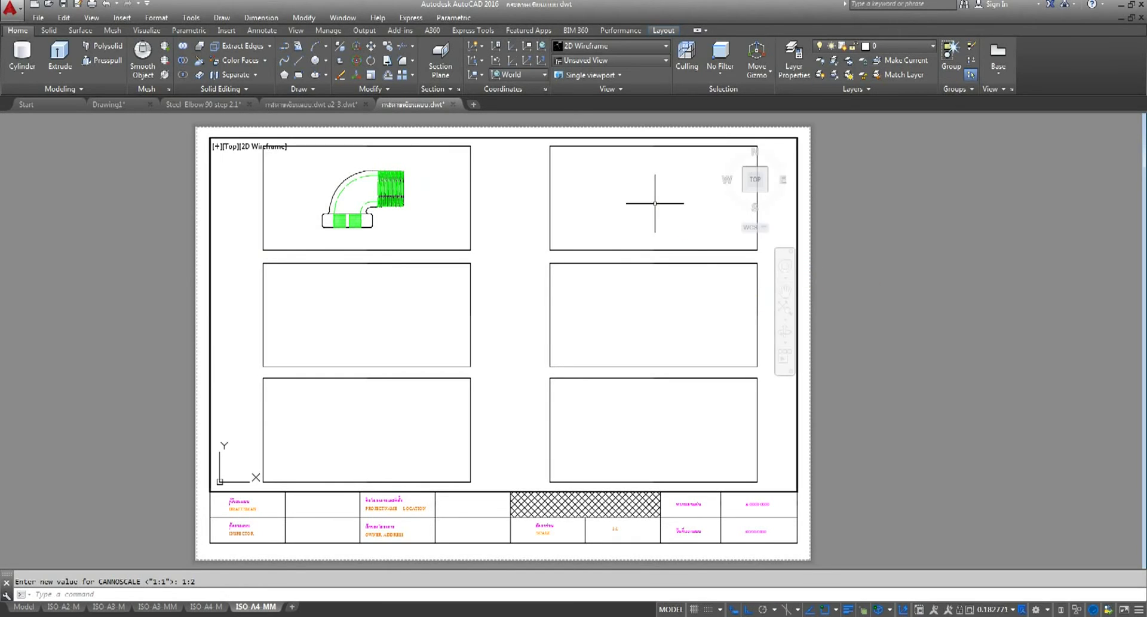
double_click(959, 240)
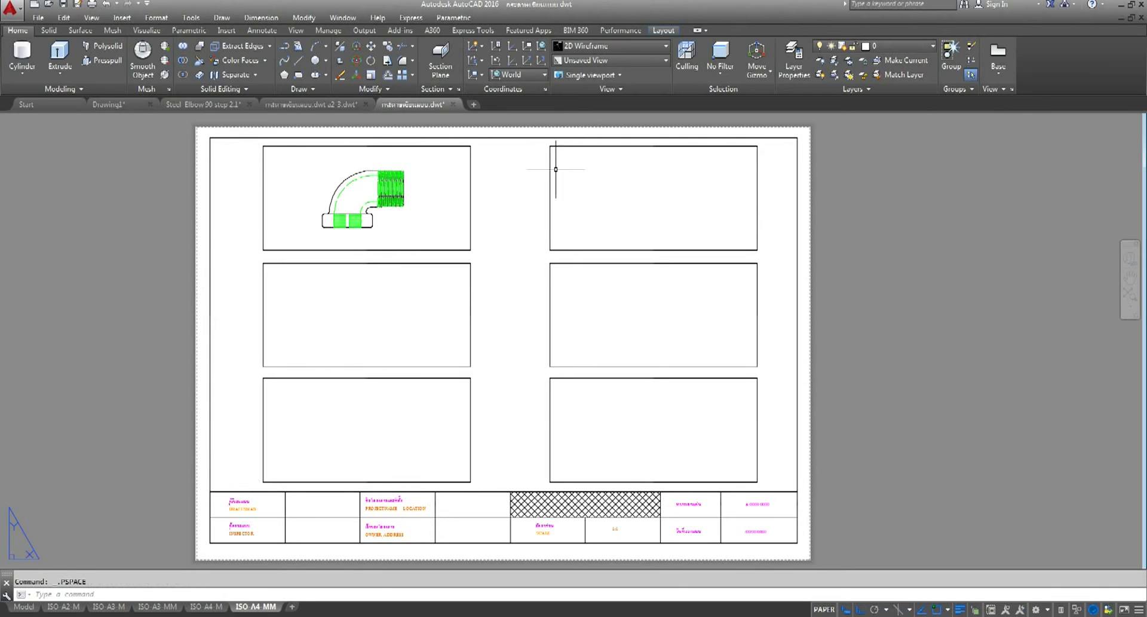
double_click(403, 182)
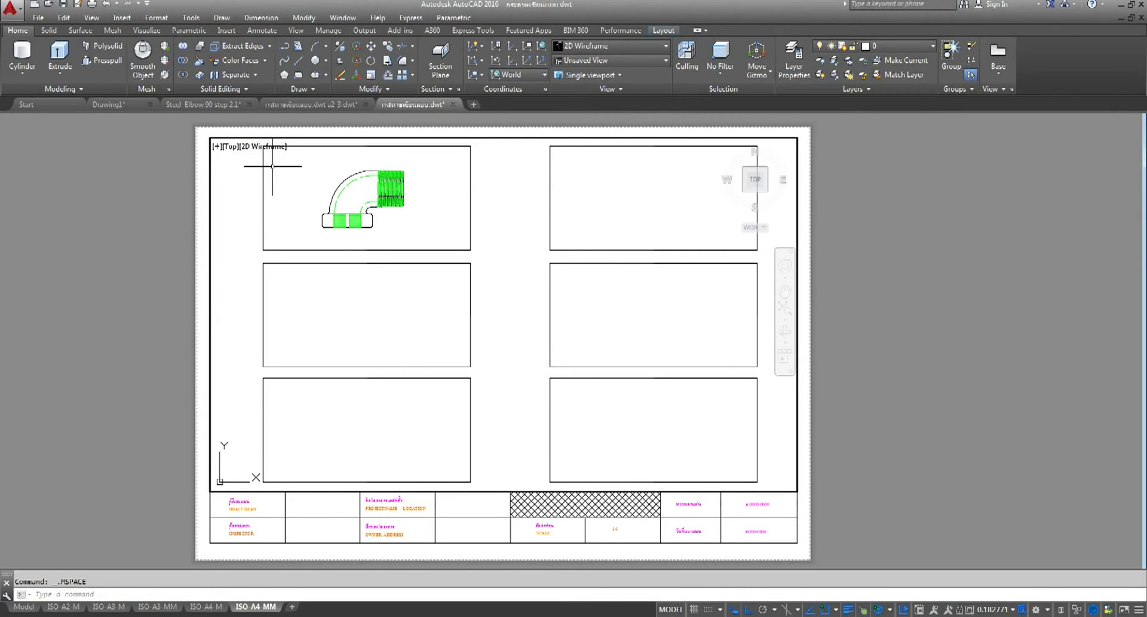
Undo the space switches so the top-left viewport is active, with Layout tools shown
left_click(107, 4)
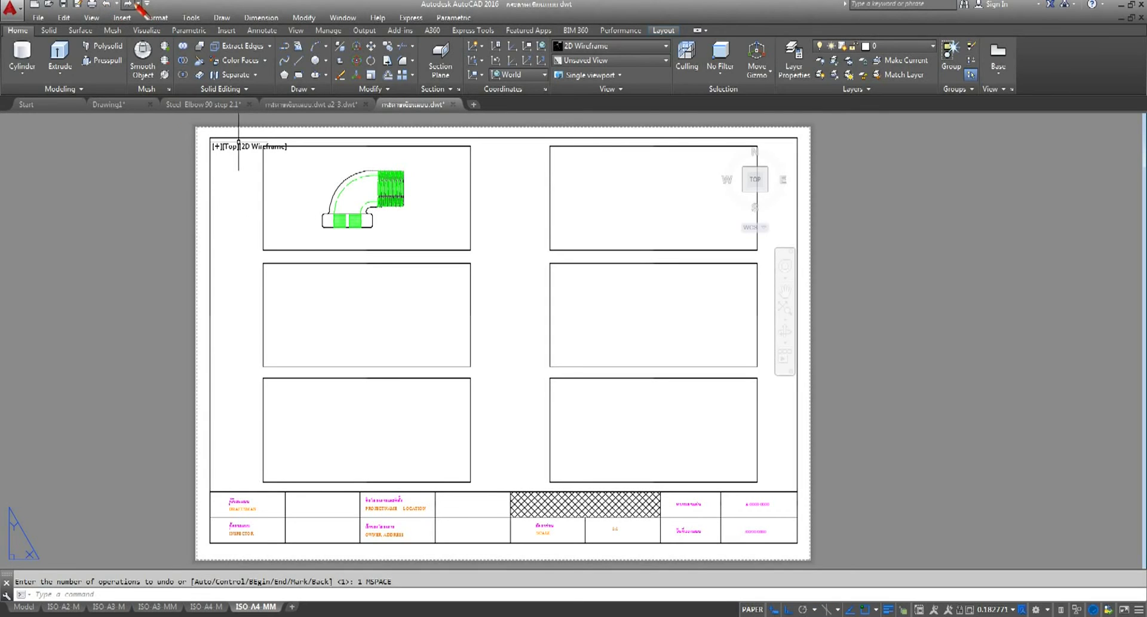
left_click(107, 4)
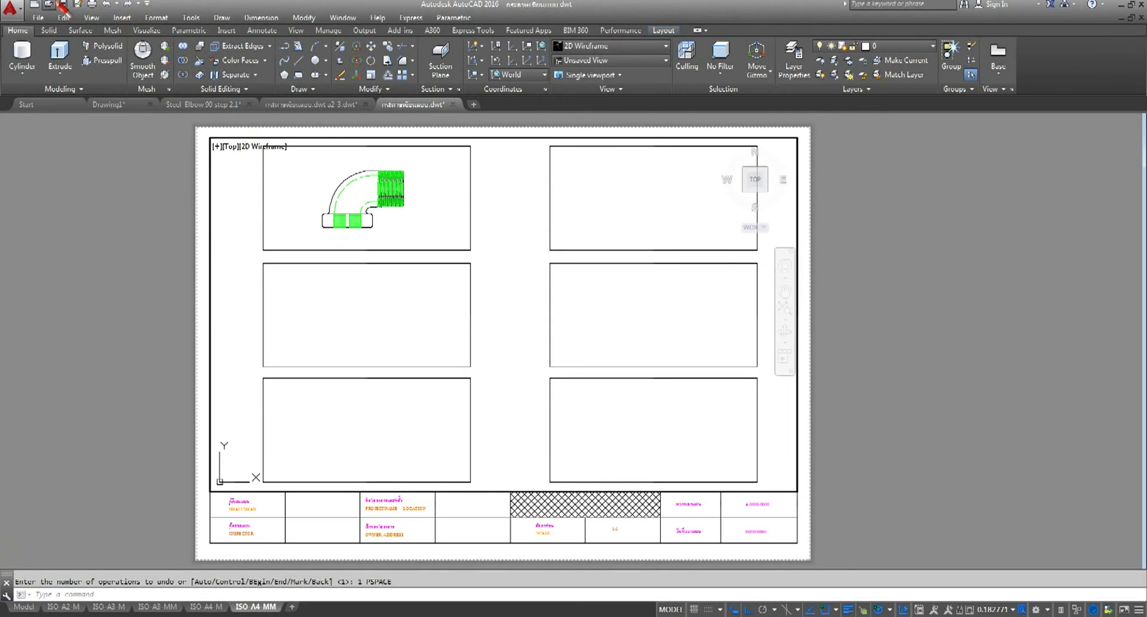
left_click(107, 4)
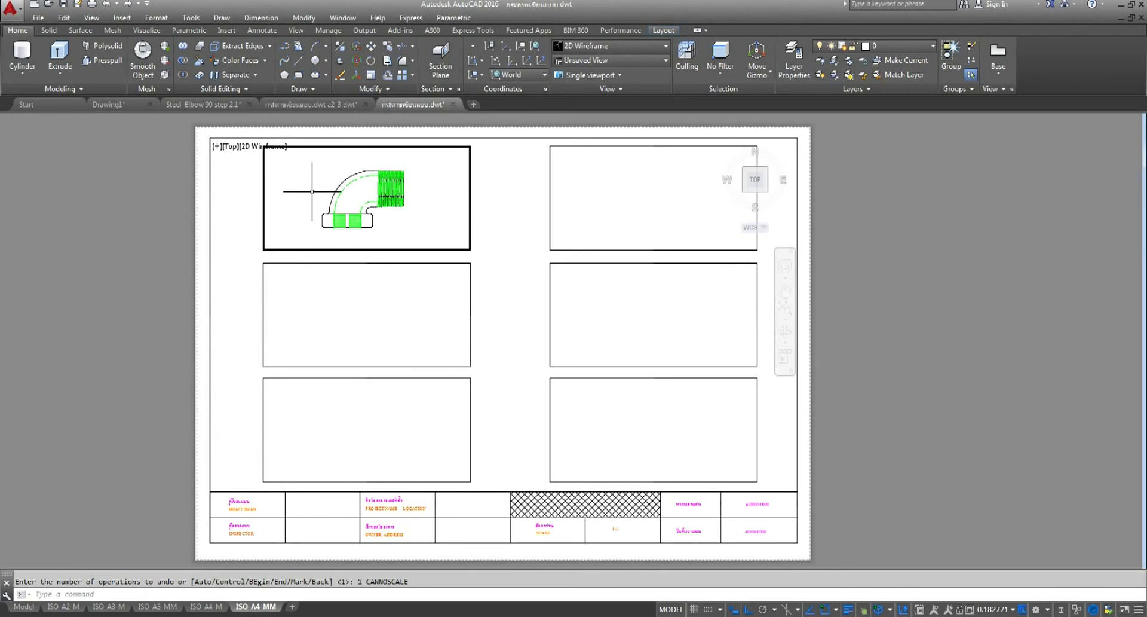
left_click(663, 30)
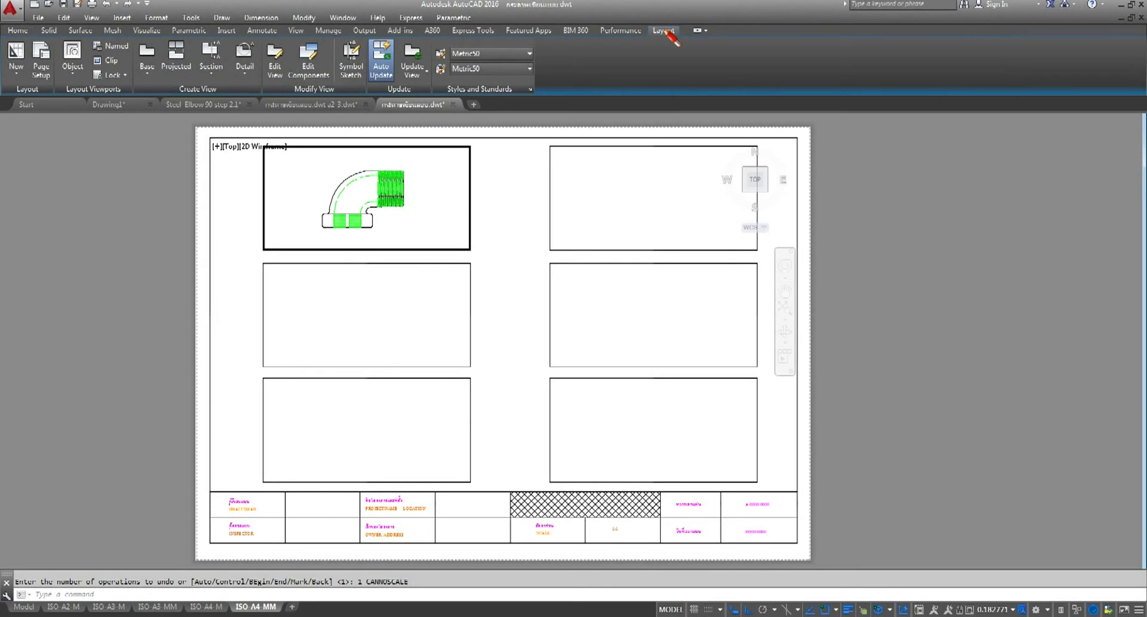
Convert the top-right rectangle into a viewport and frame the 2D elbow in it
left_click(72, 71)
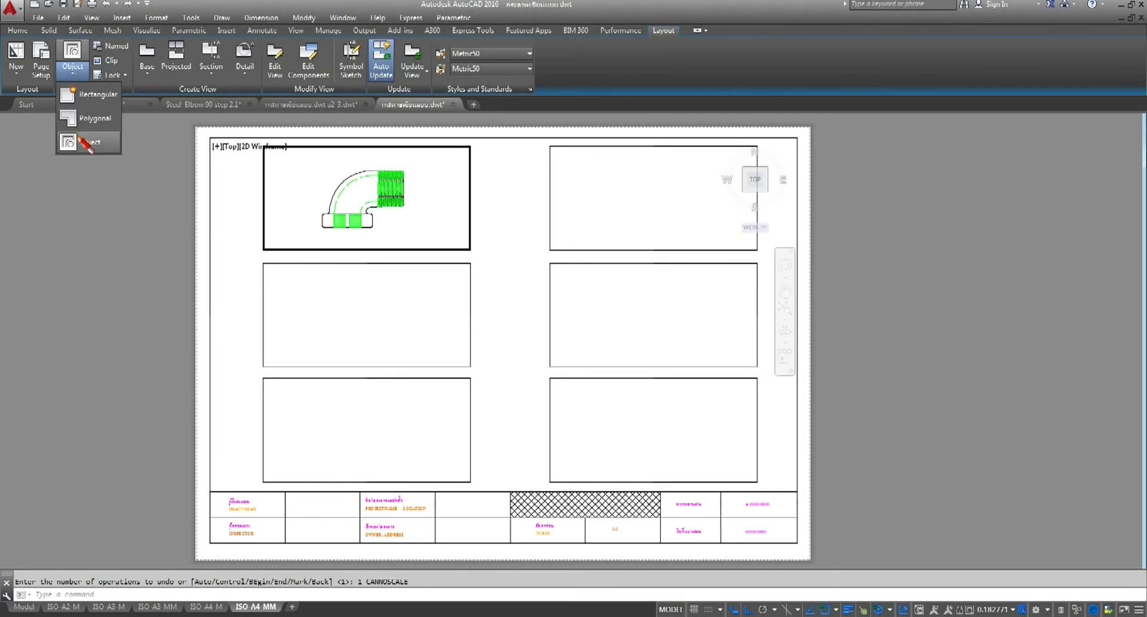
left_click(89, 143)
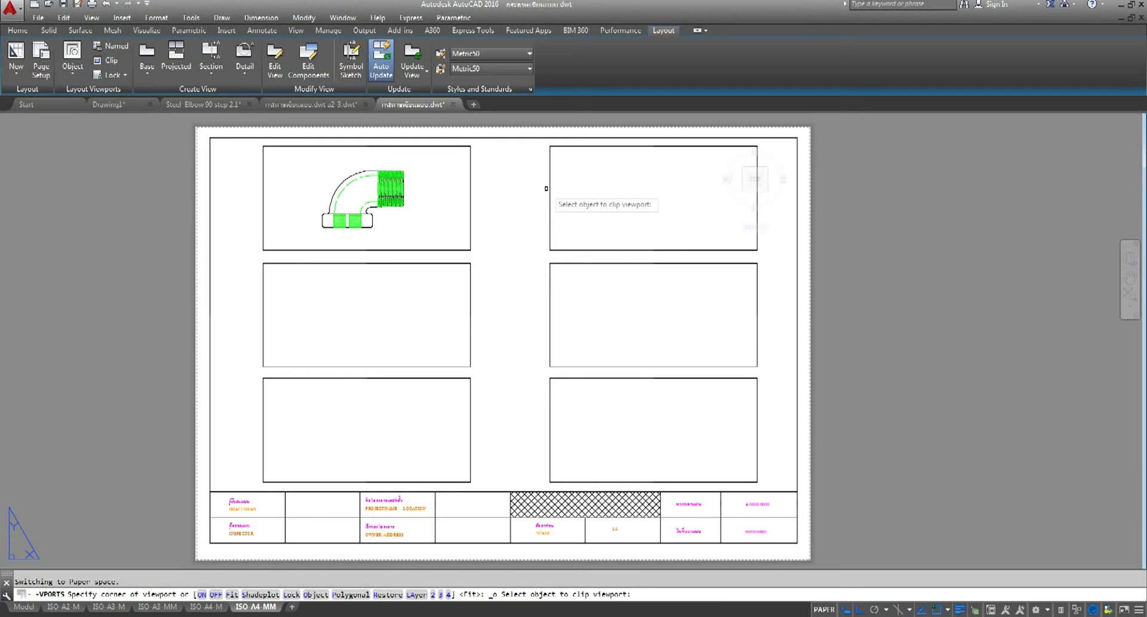
double_click(558, 201)
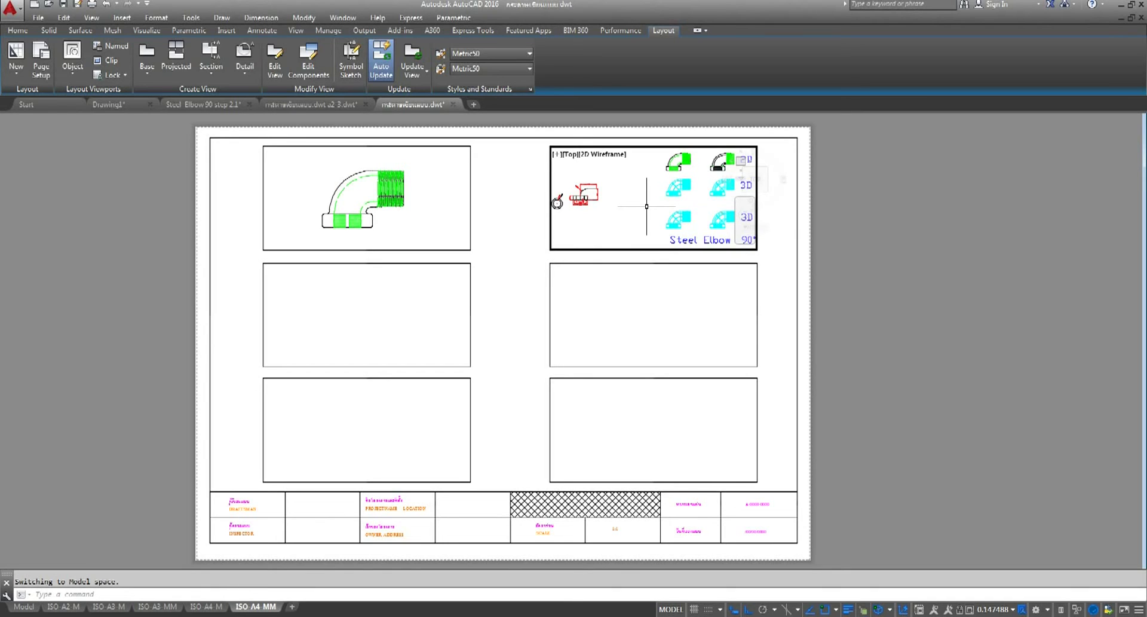
left_click(646, 206)
scroll(647, 206, "down", 2)
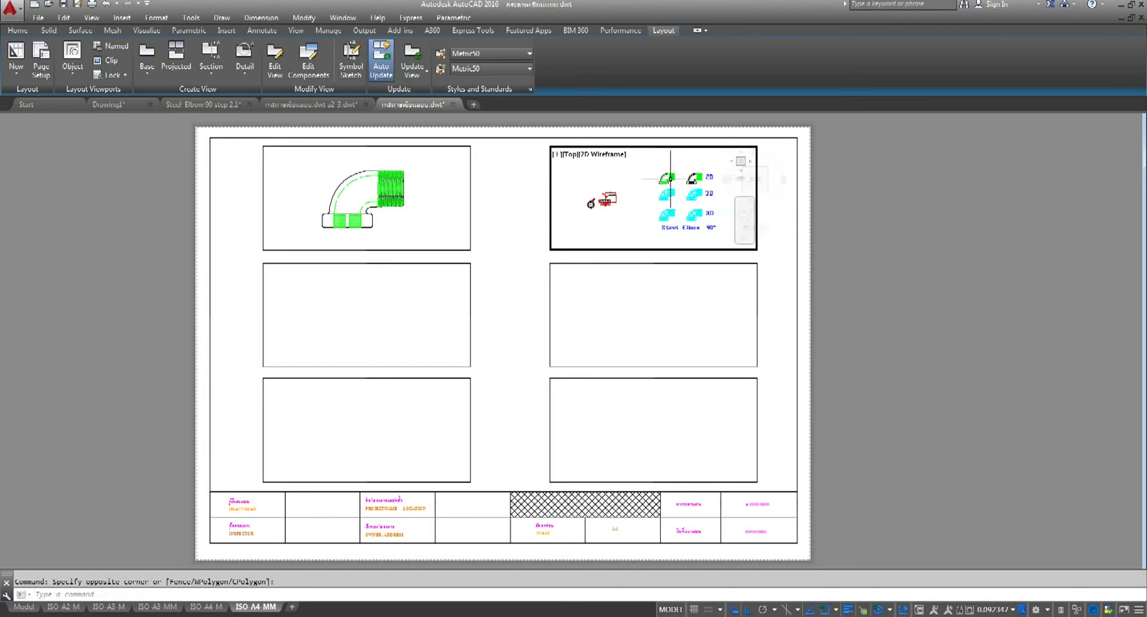
scroll(670, 179, "up", 2)
scroll(652, 179, "up", 2)
scroll(627, 180, "up", 2)
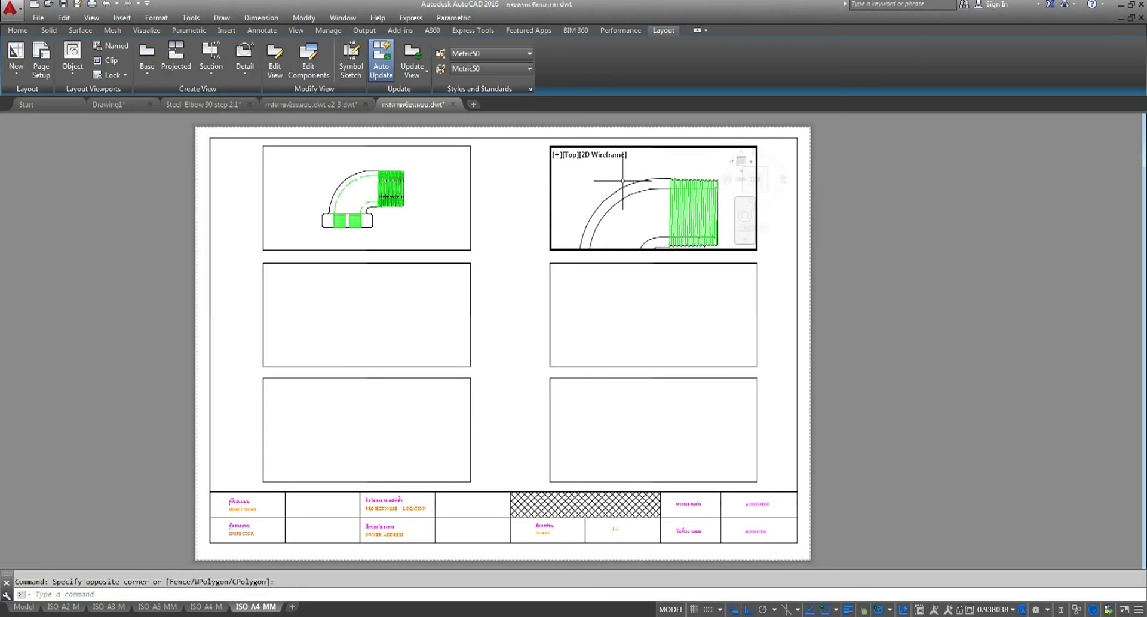
scroll(623, 180, "down", 2)
scroll(622, 180, "down", 1)
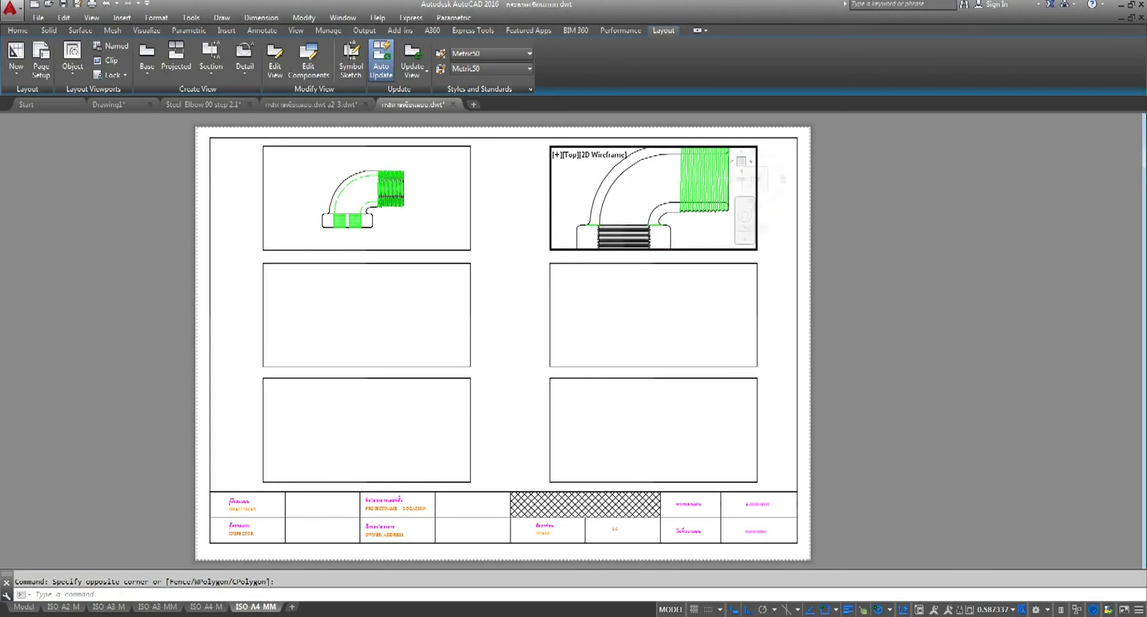
scroll(623, 180, "down", 1)
middle_click_drag(623, 180, 634, 186)
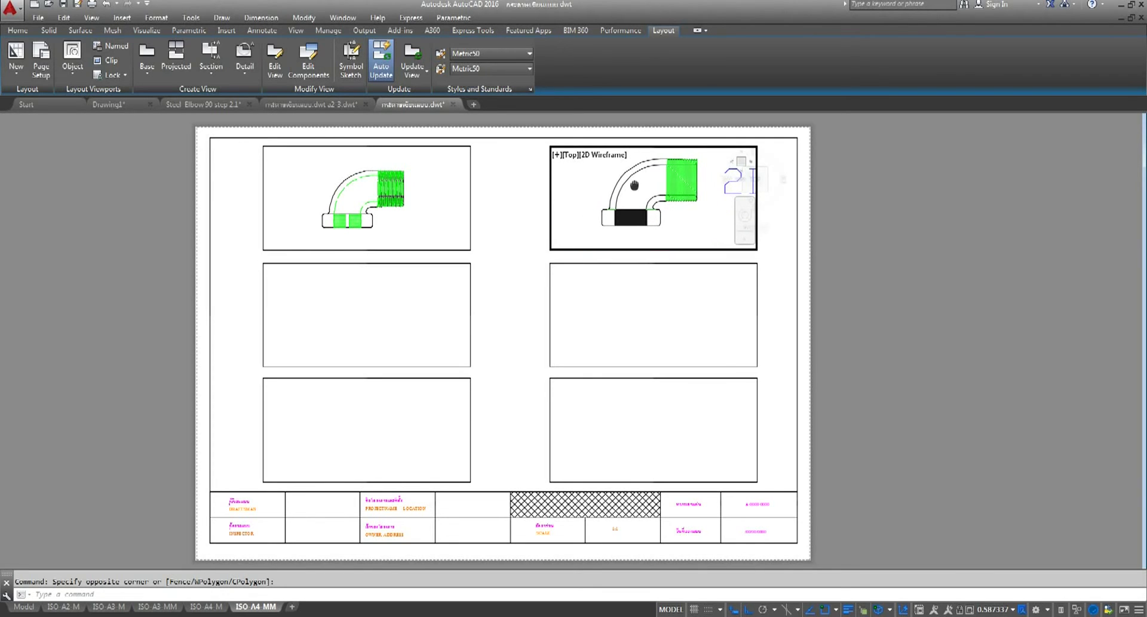
Set the top-right viewport scale to 1:2, recentre the elbow, and switch to ISO A2 M
left_click(1012, 609)
left_click(999, 286)
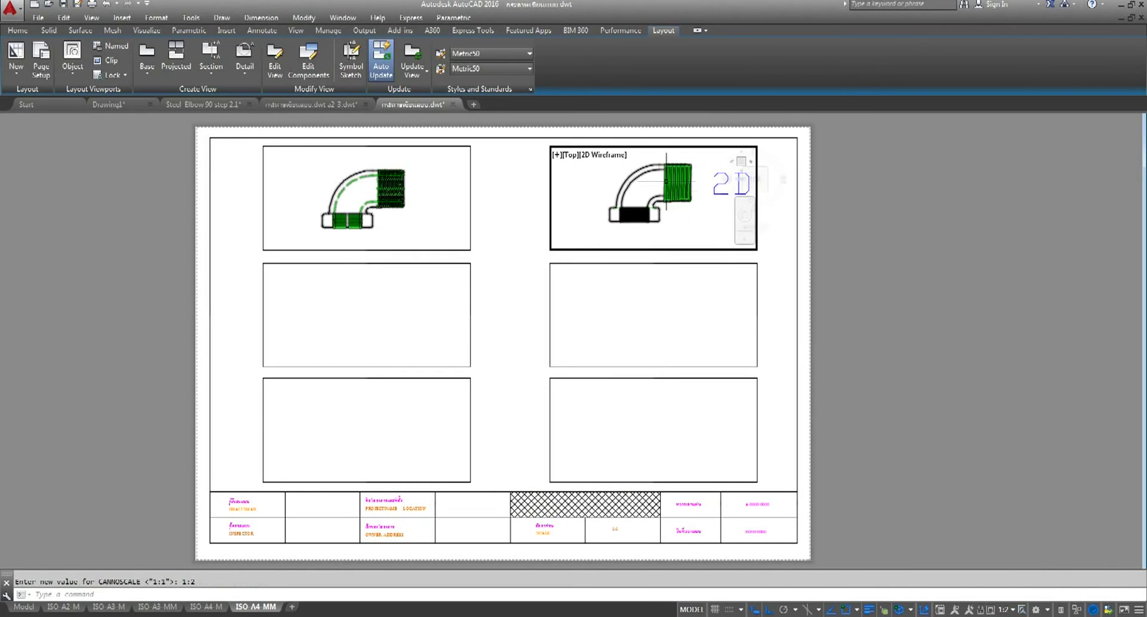
middle_click_drag(661, 205, 662, 207)
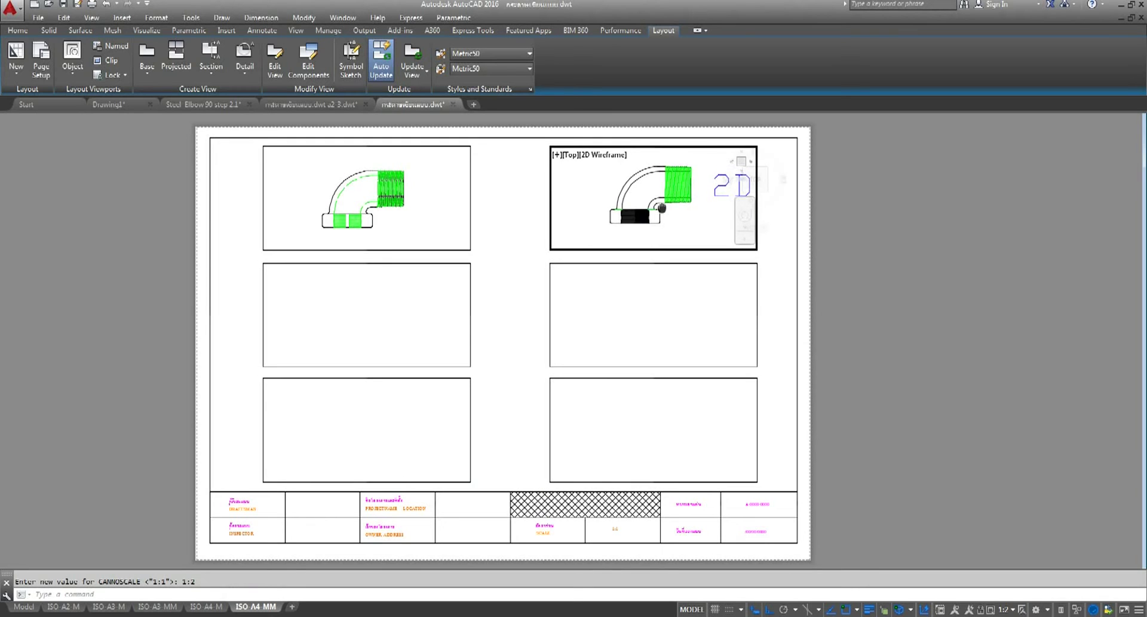
left_click(60, 606)
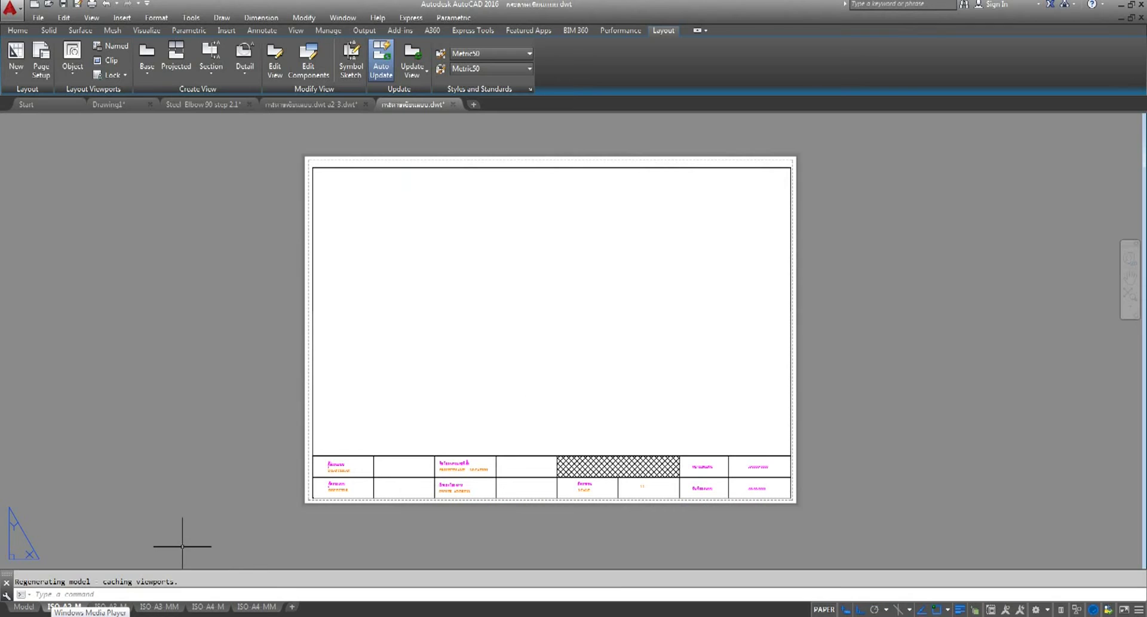
In model space, turn off the Text layer to hide the 2D, 3D and Steel Elbow 90° labels
left_click(24, 605)
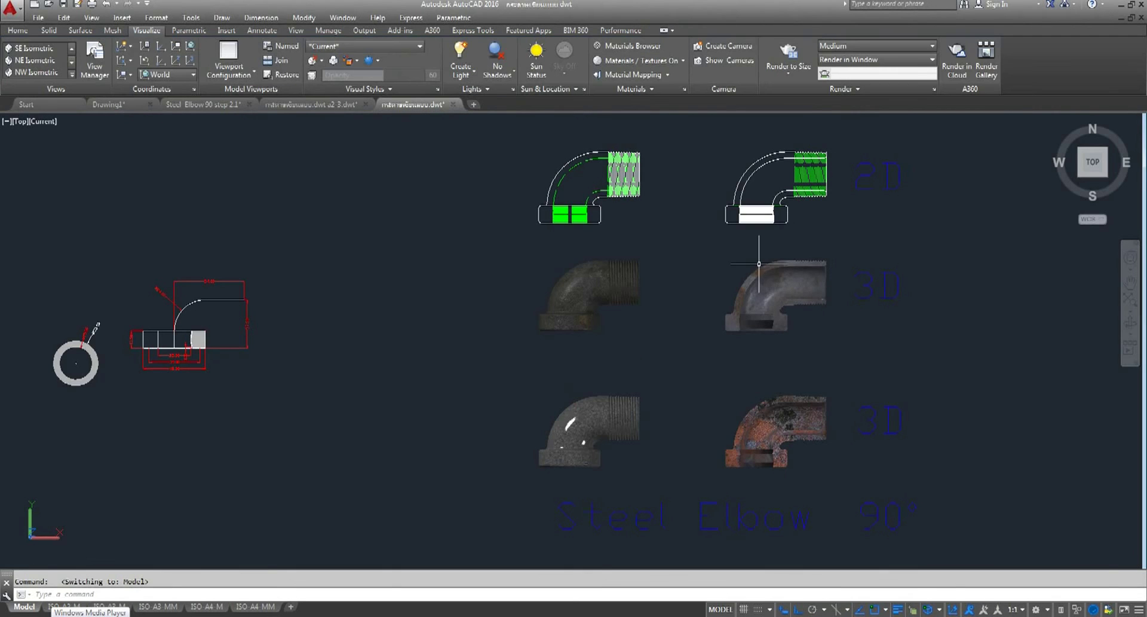
middle_click_drag(830, 276, 624, 299)
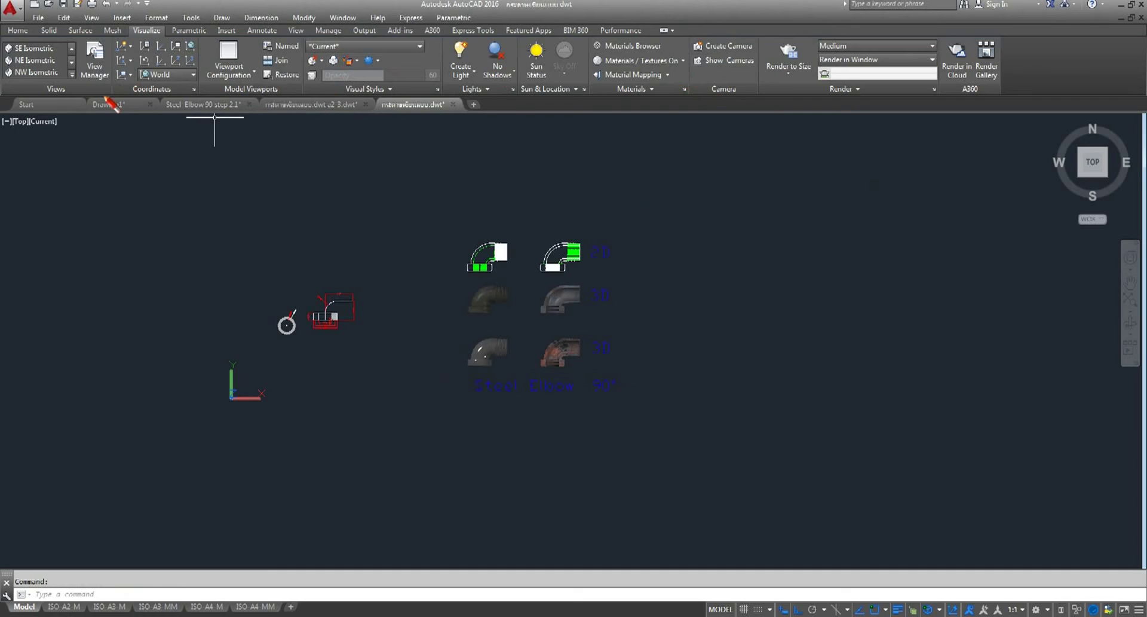
left_click(22, 31)
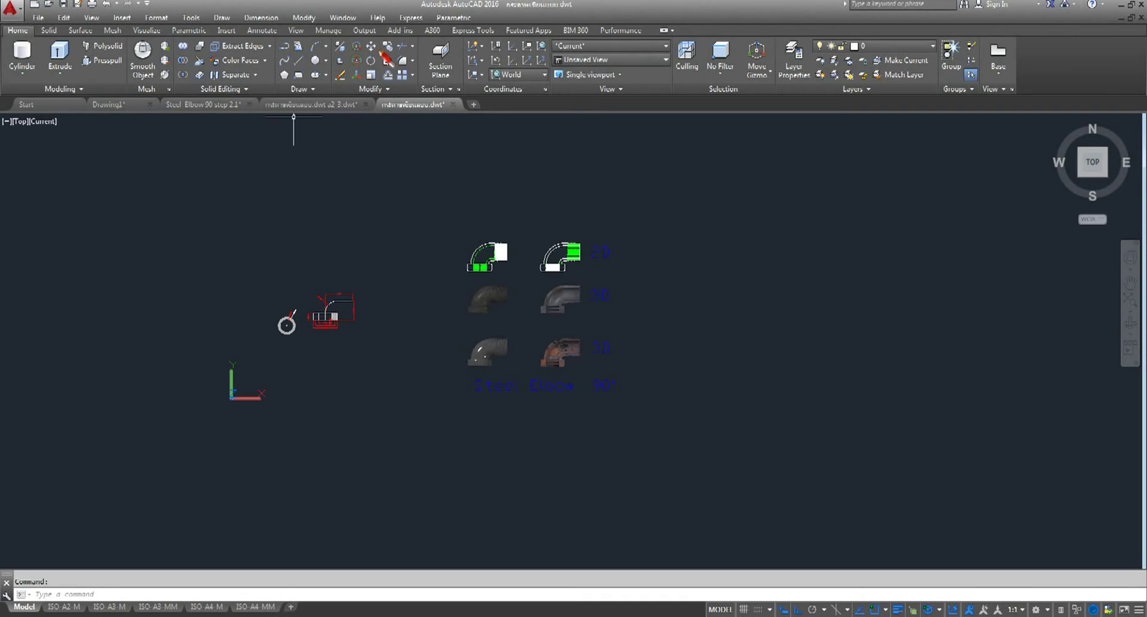
left_click(613, 254)
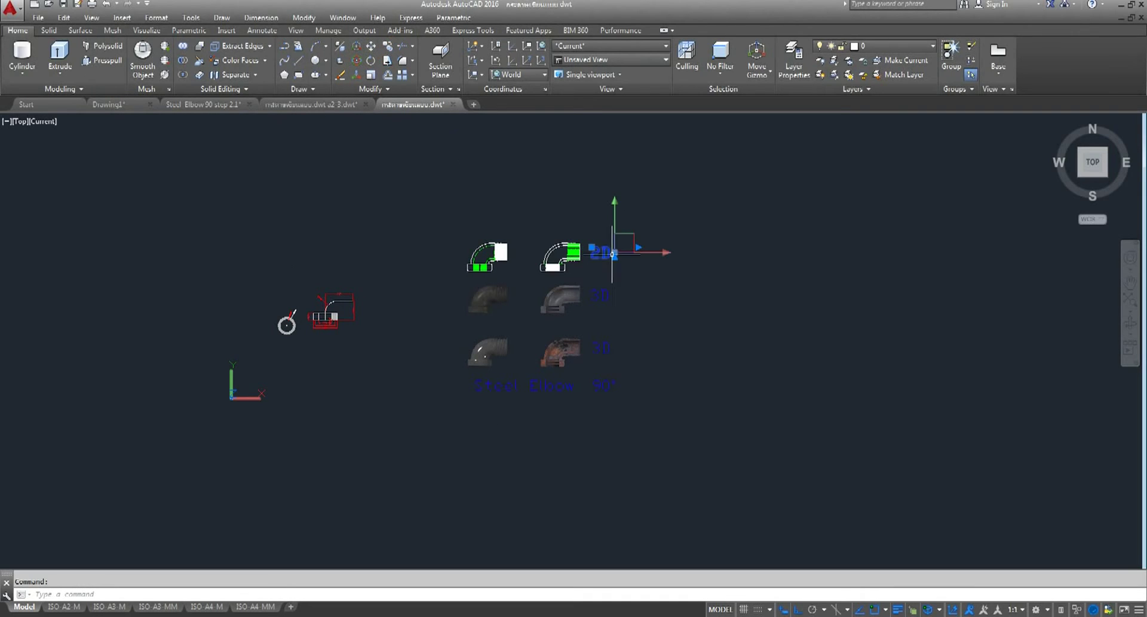
left_click(932, 46)
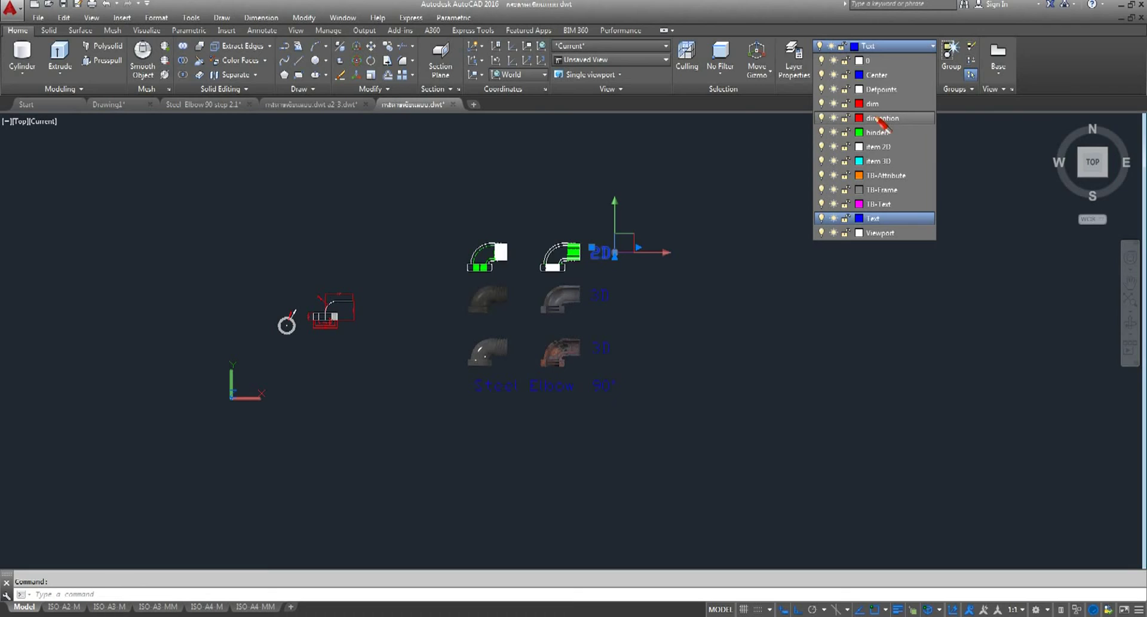
left_click(822, 218)
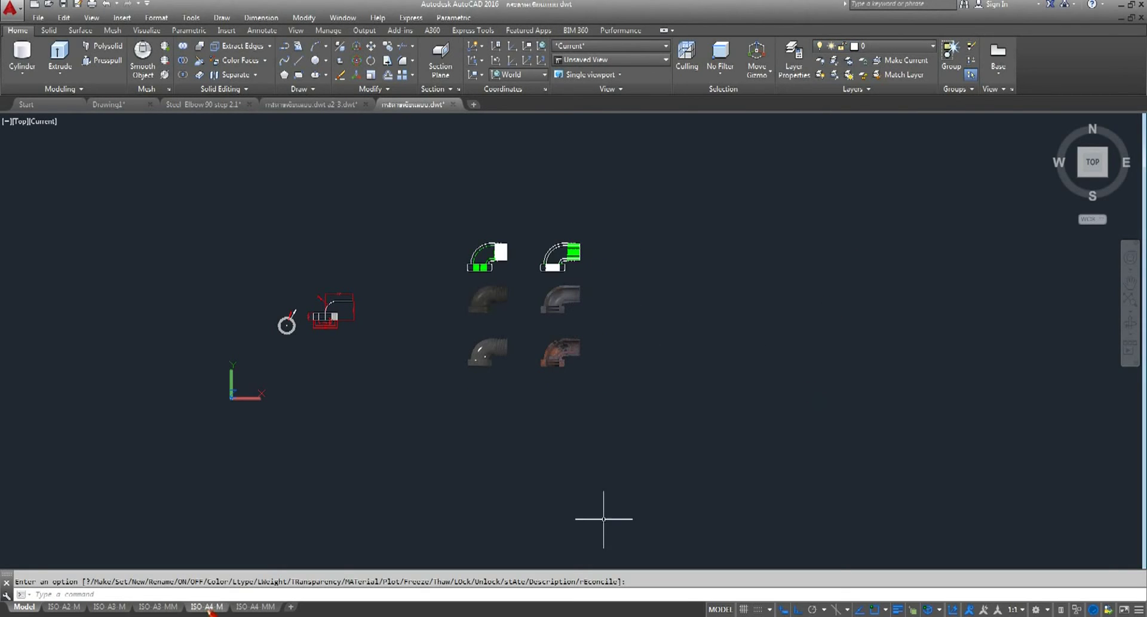
mouse_move(206, 607)
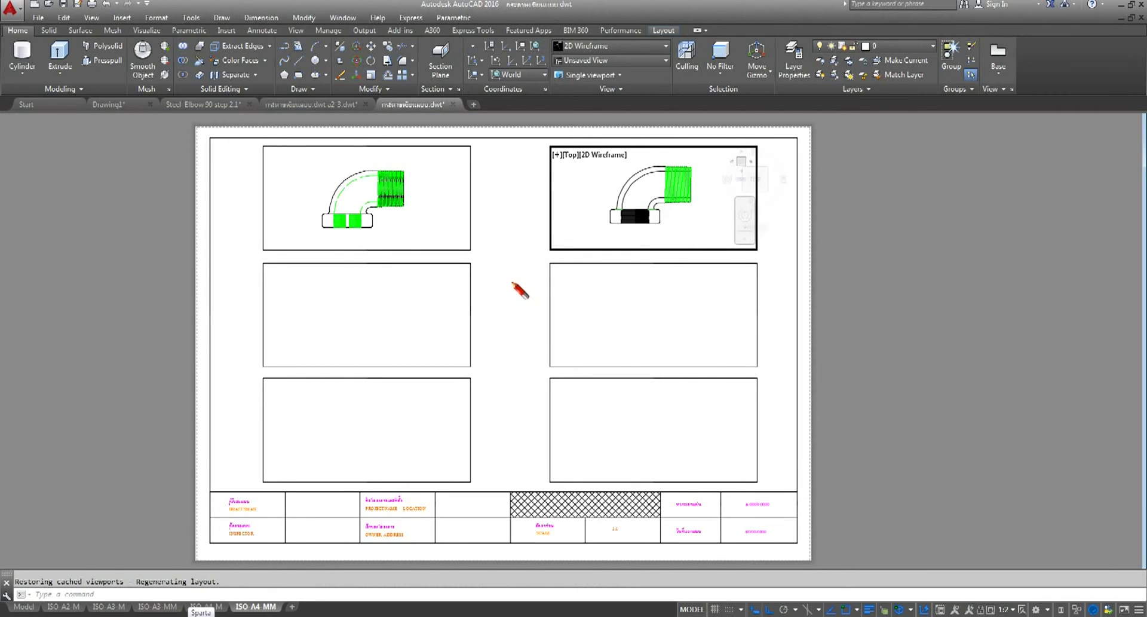
Convert the middle-left rectangle into a viewport using the Object option
left_click(664, 31)
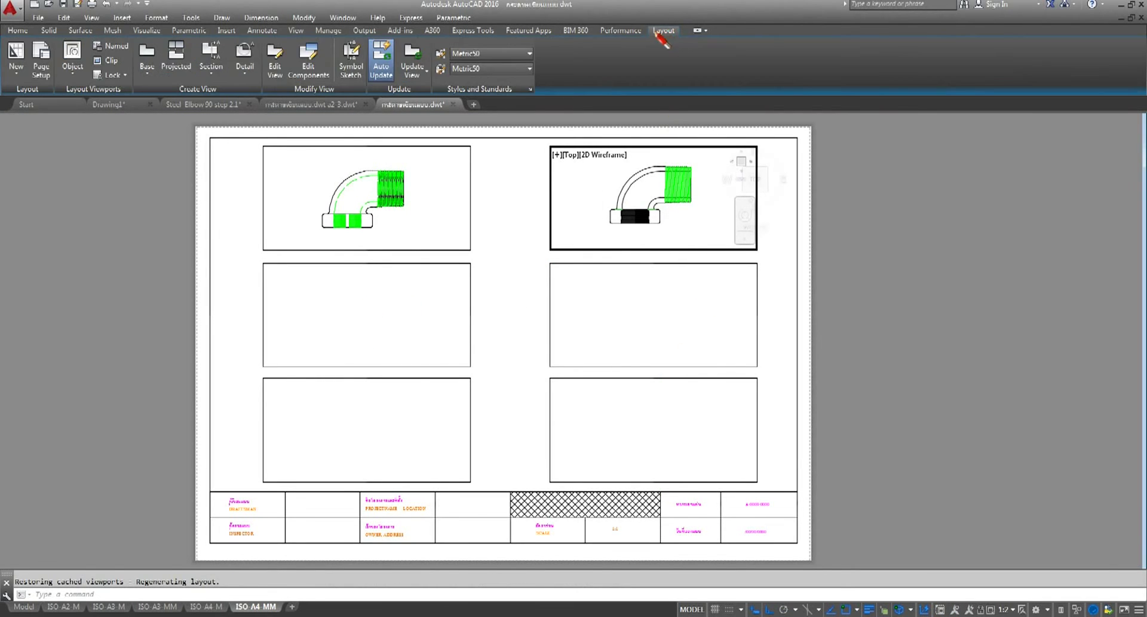
left_click(73, 71)
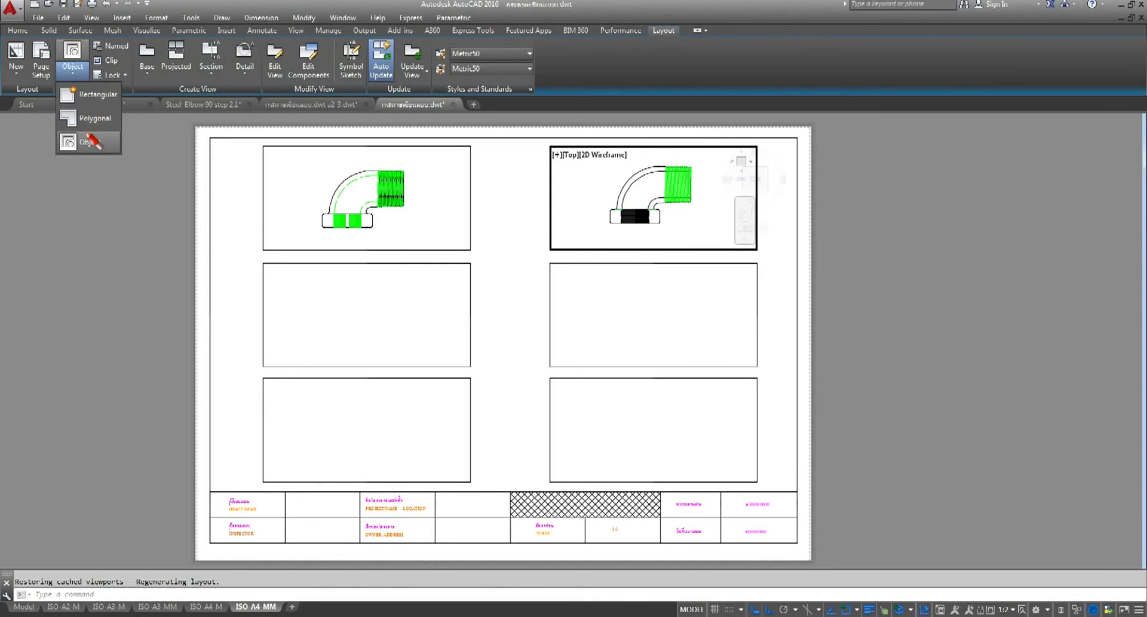
left_click(89, 142)
double_click(398, 265)
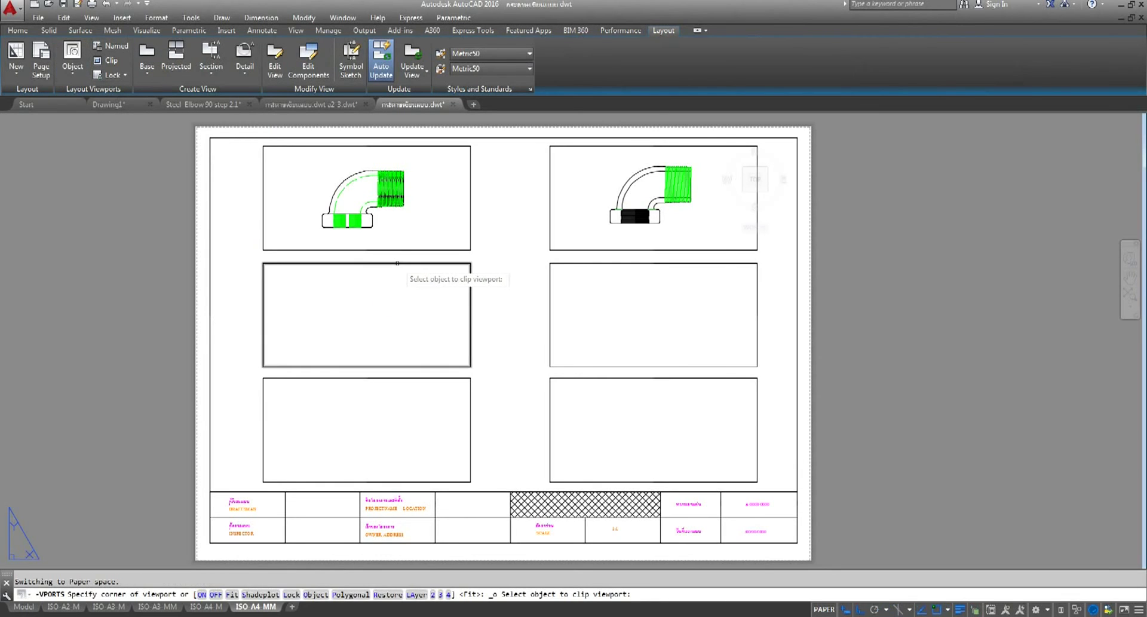
Frame the cyan elbow in the middle-left viewport and set its visual style to Realistic
left_click(351, 327)
left_click(352, 327)
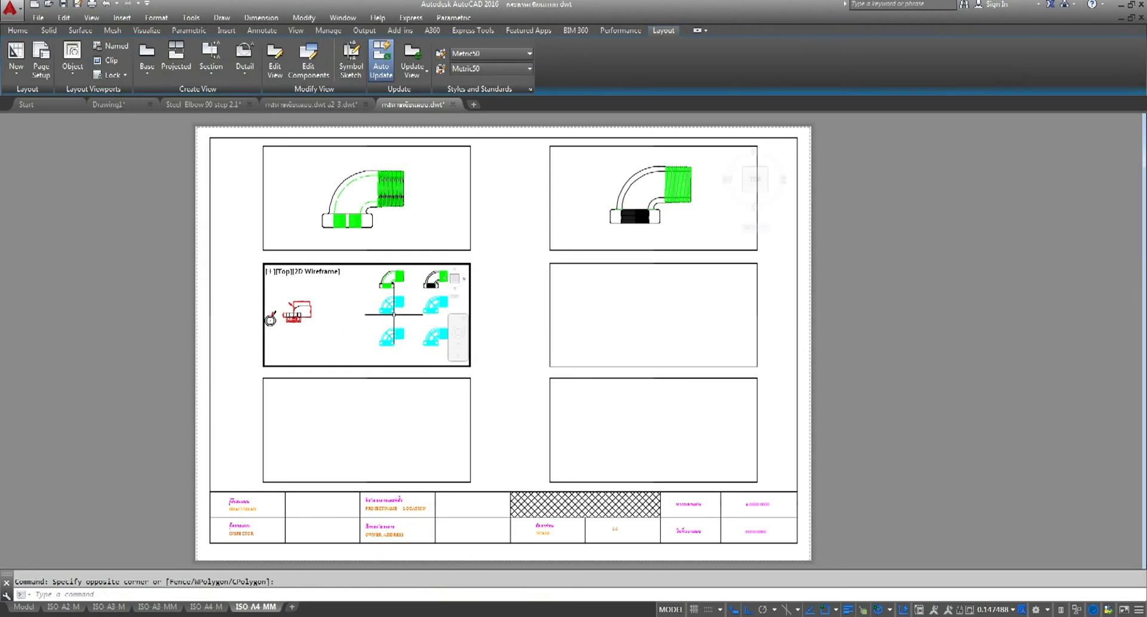
scroll(389, 305, "up", 5)
scroll(383, 311, "up", 3)
middle_click_drag(382, 311, 346, 323)
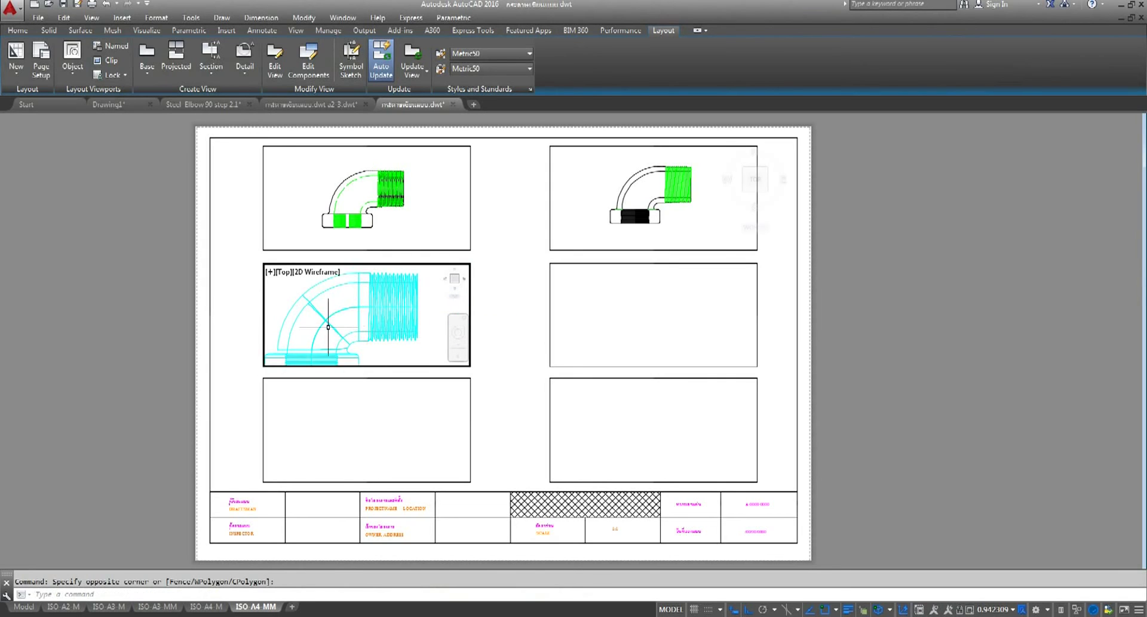
scroll(337, 323, "down", 2)
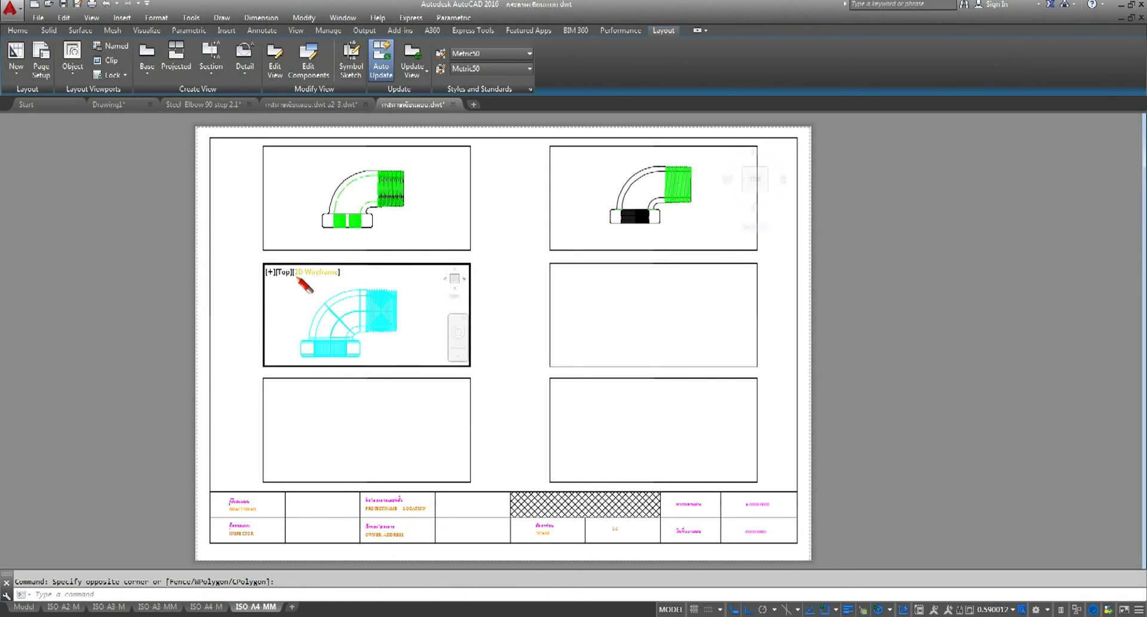
left_click(313, 272)
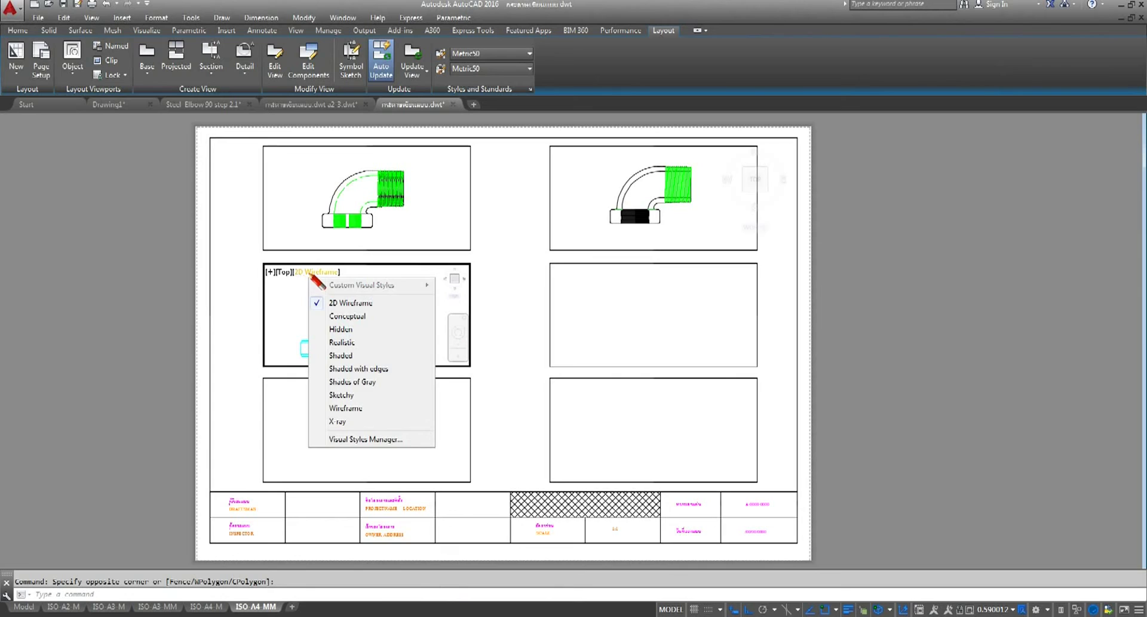
left_click(345, 343)
mouse_move(345, 343)
middle_mouse_down()
mouse_move(383, 309)
mouse_move(373, 307)
middle_mouse_up()
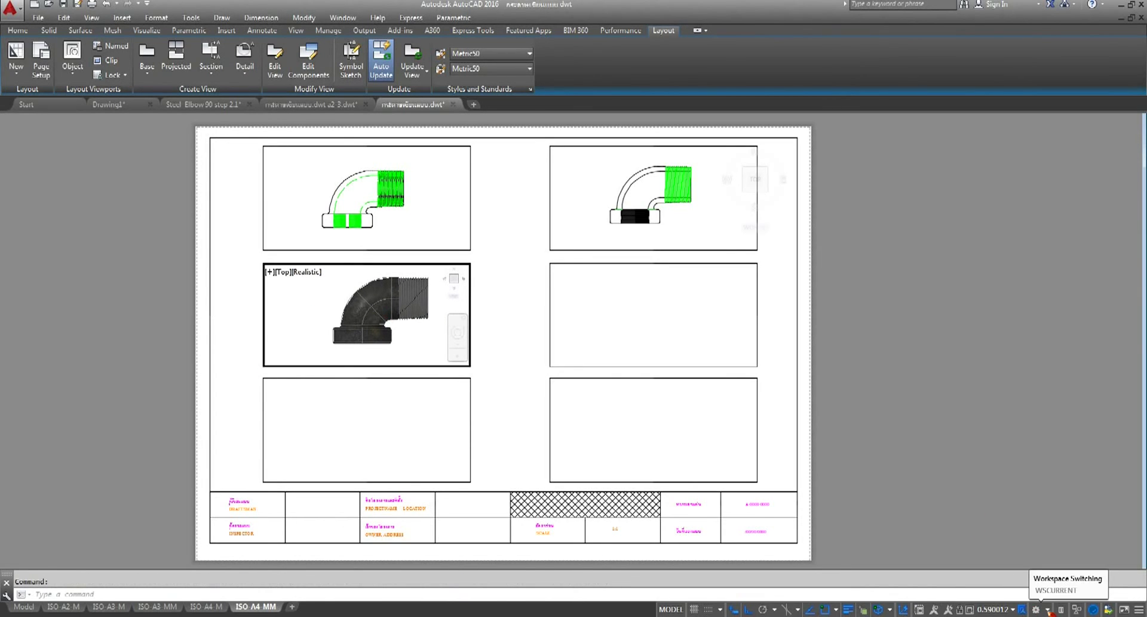
Set the middle-left viewport scale to 1:2, centre the elbow, and return to paper space
left_click(1011, 609)
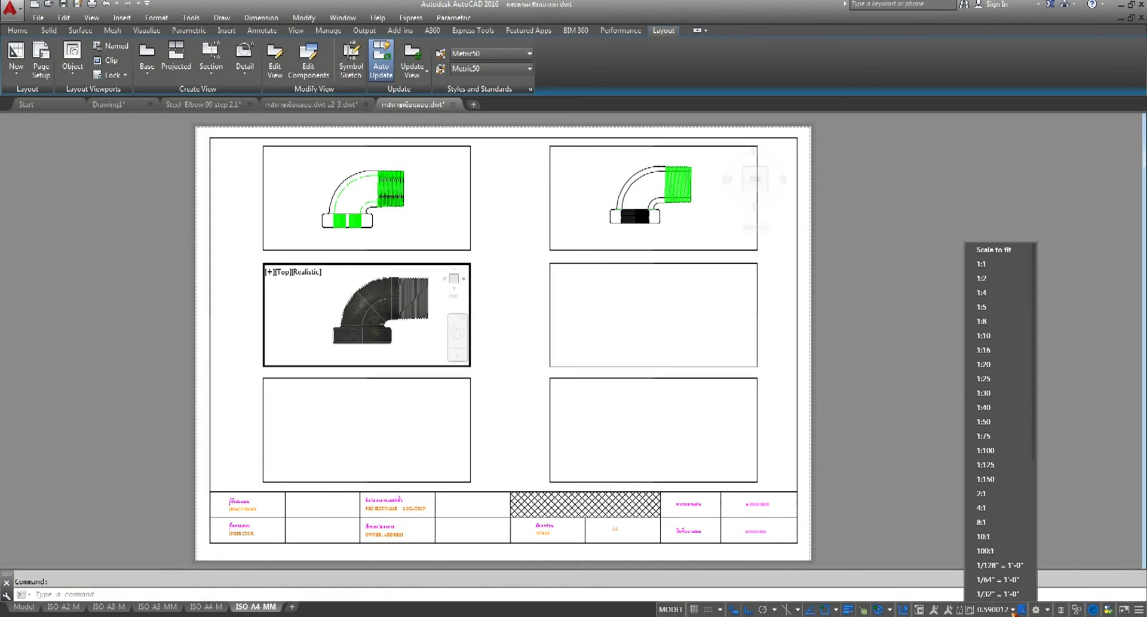
left_click(987, 279)
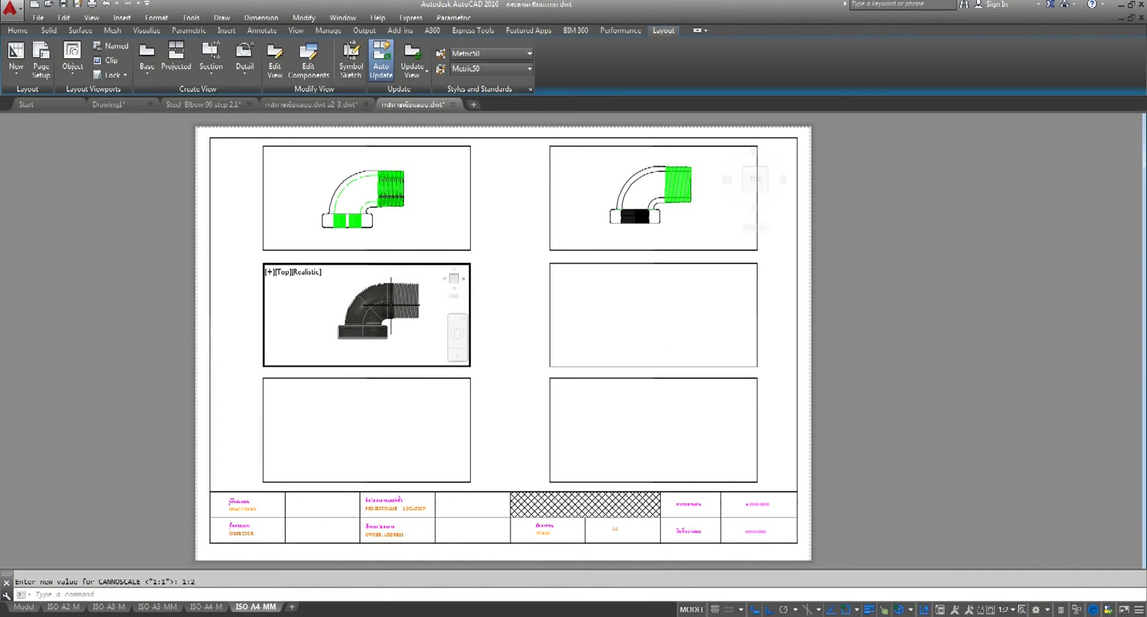
middle_click_drag(385, 312, 378, 307)
left_click_drag(378, 306, 374, 312)
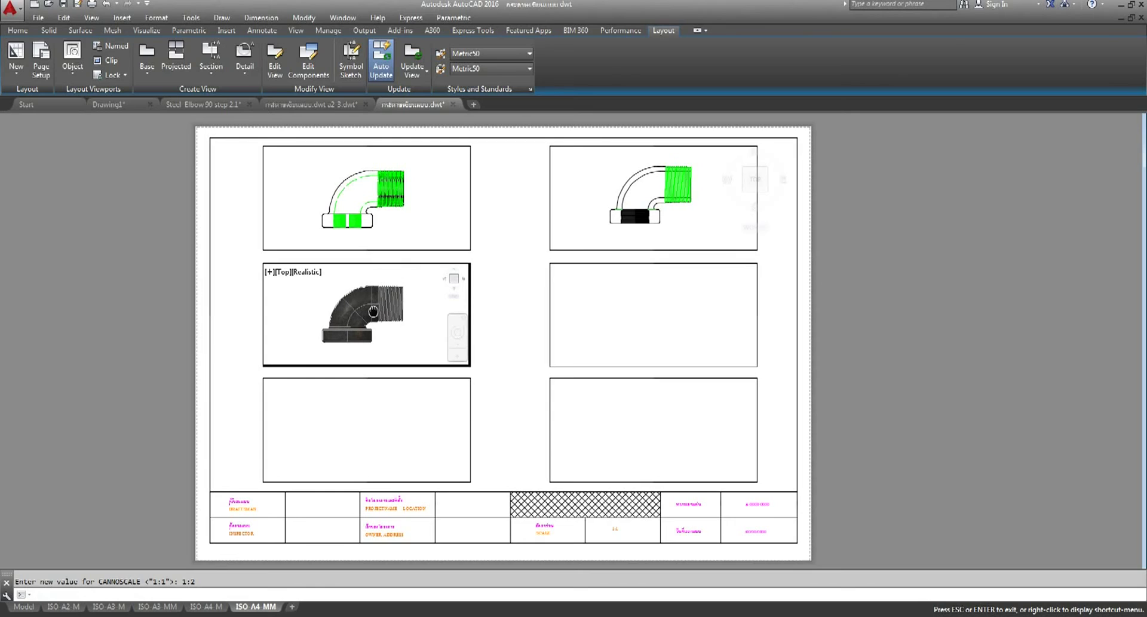
key("Escape")
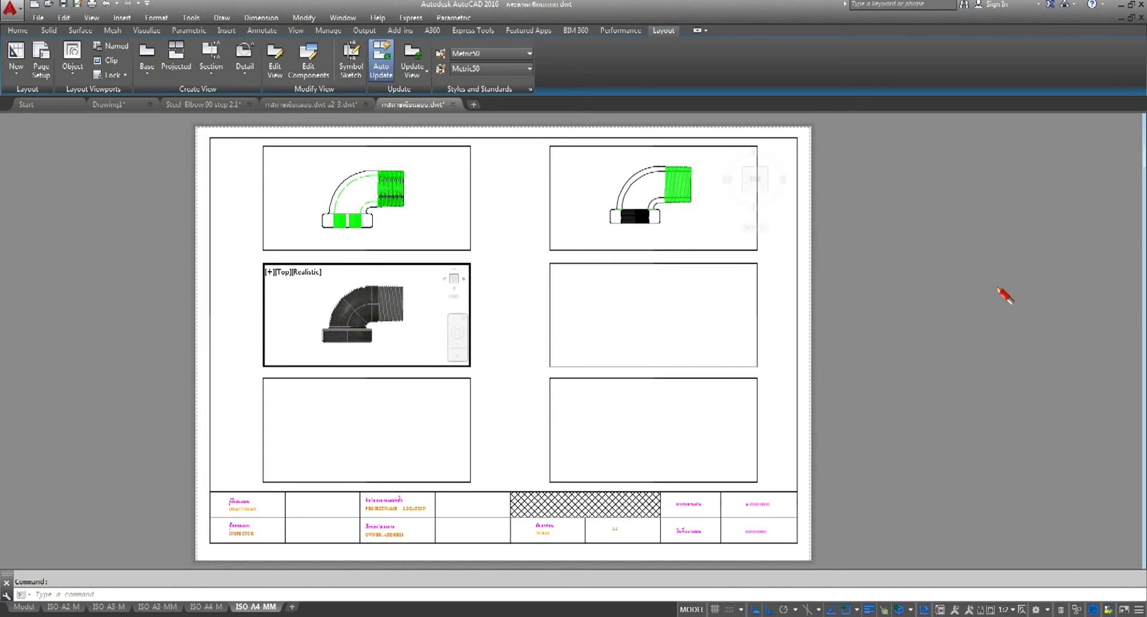
double_click(997, 287)
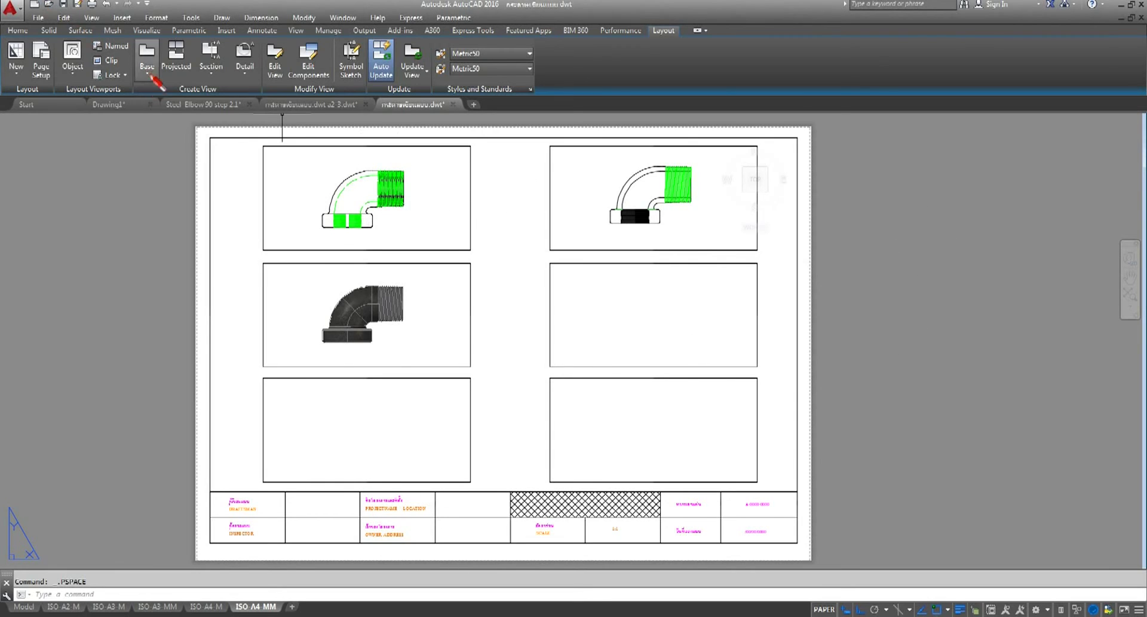
Convert the middle-right rectangle into a viewport showing the elbow at 1:2 scale
left_click(73, 60)
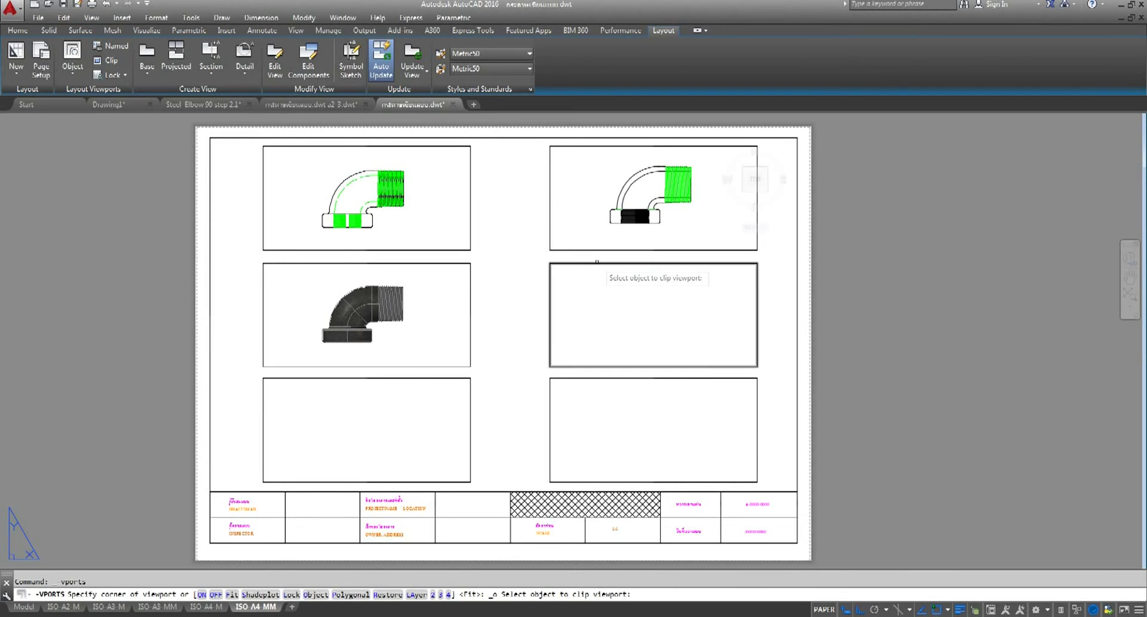
left_click(597, 263)
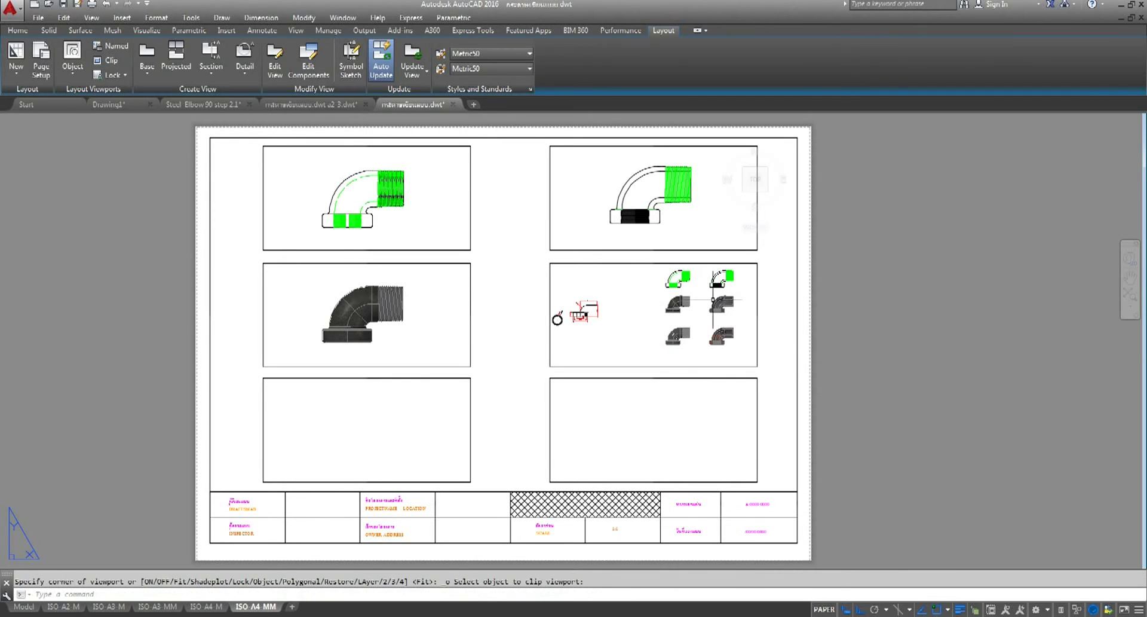
double_click(712, 298)
scroll(657, 297, "up", 1)
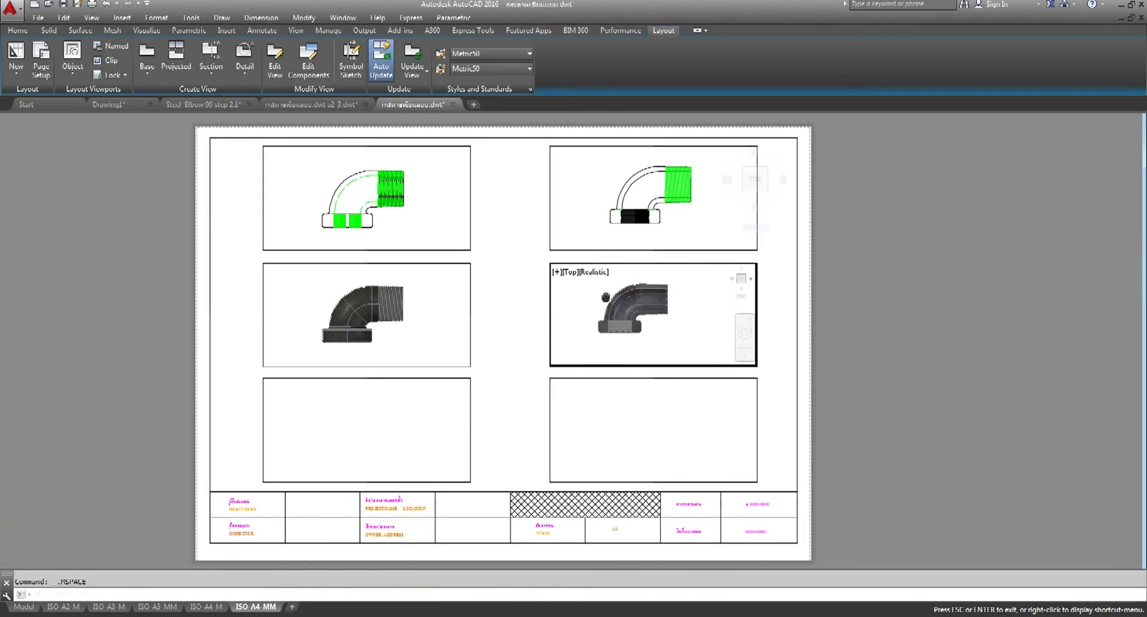
scroll(621, 295, "up", 1)
middle_click_drag(622, 296, 633, 296)
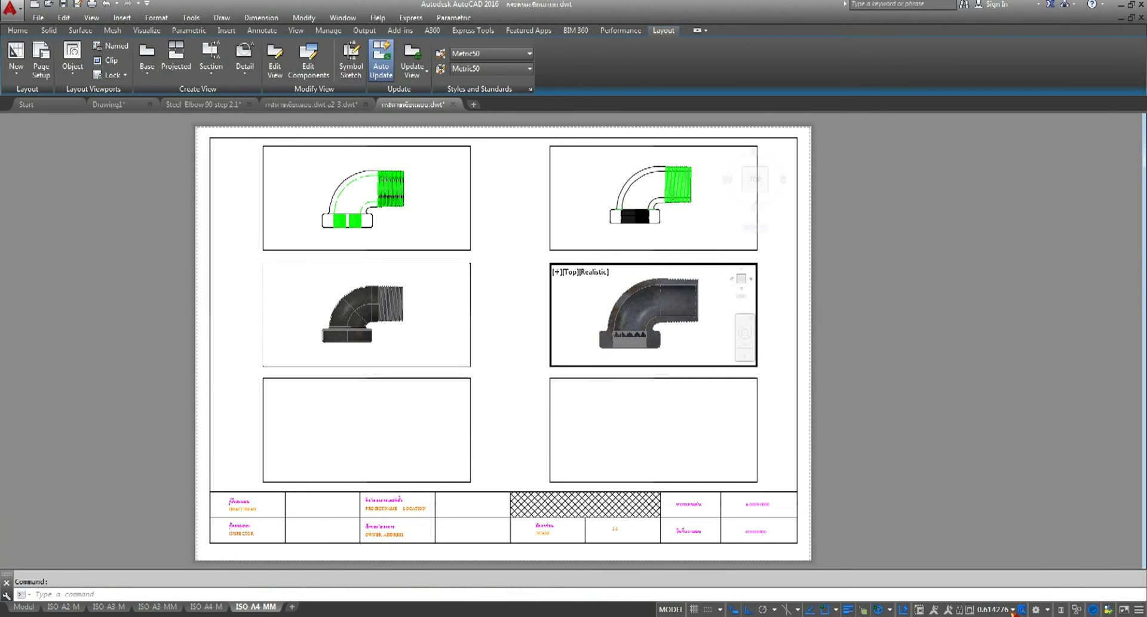
left_click(1013, 609)
left_click(998, 277)
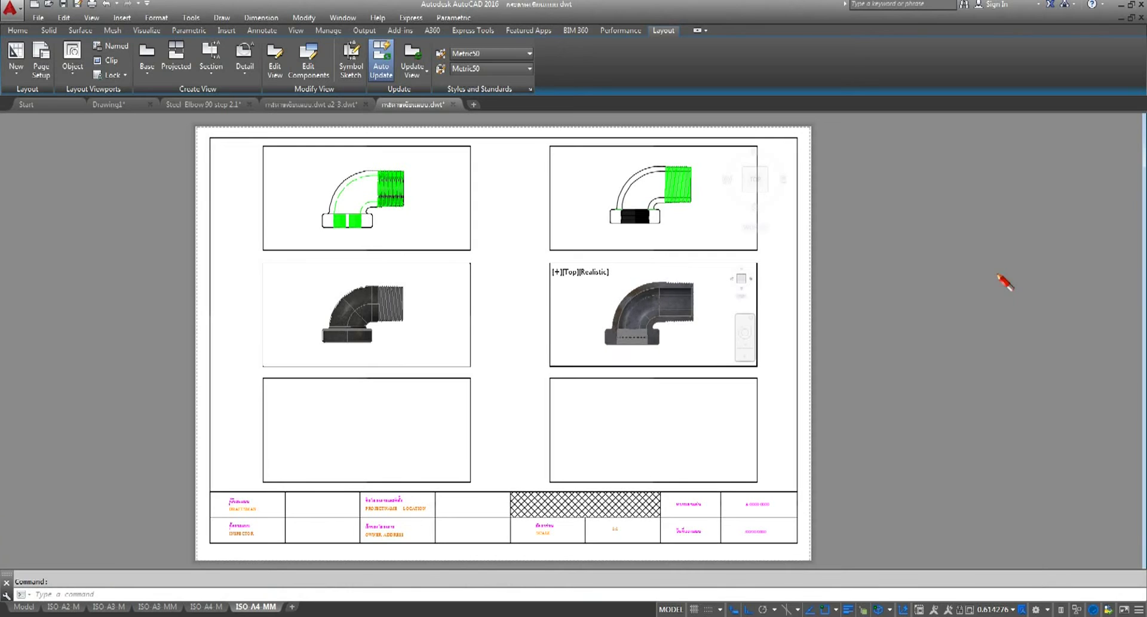
Set No Edges edge style for both middle viewports, then return to paper space
left_click(13, 31)
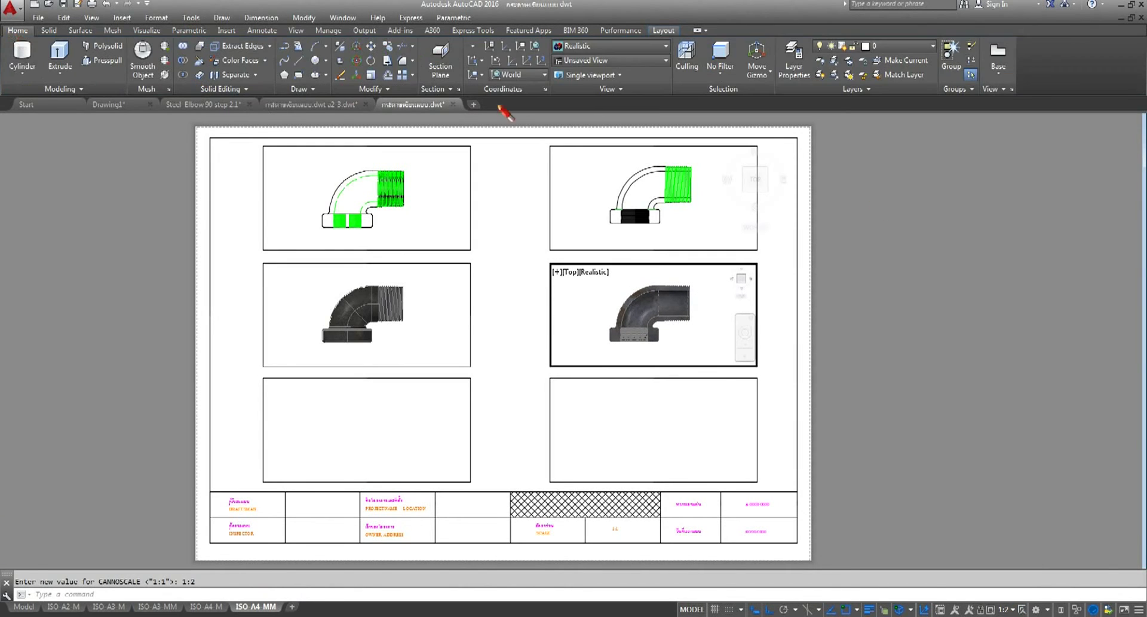
left_click(147, 30)
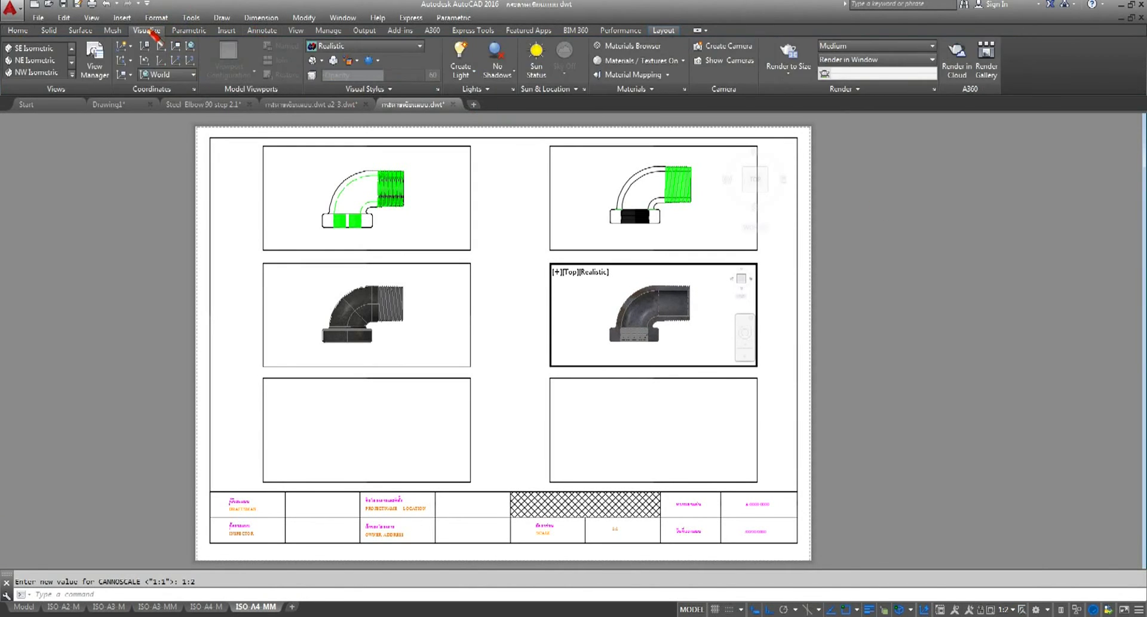
left_click(318, 60)
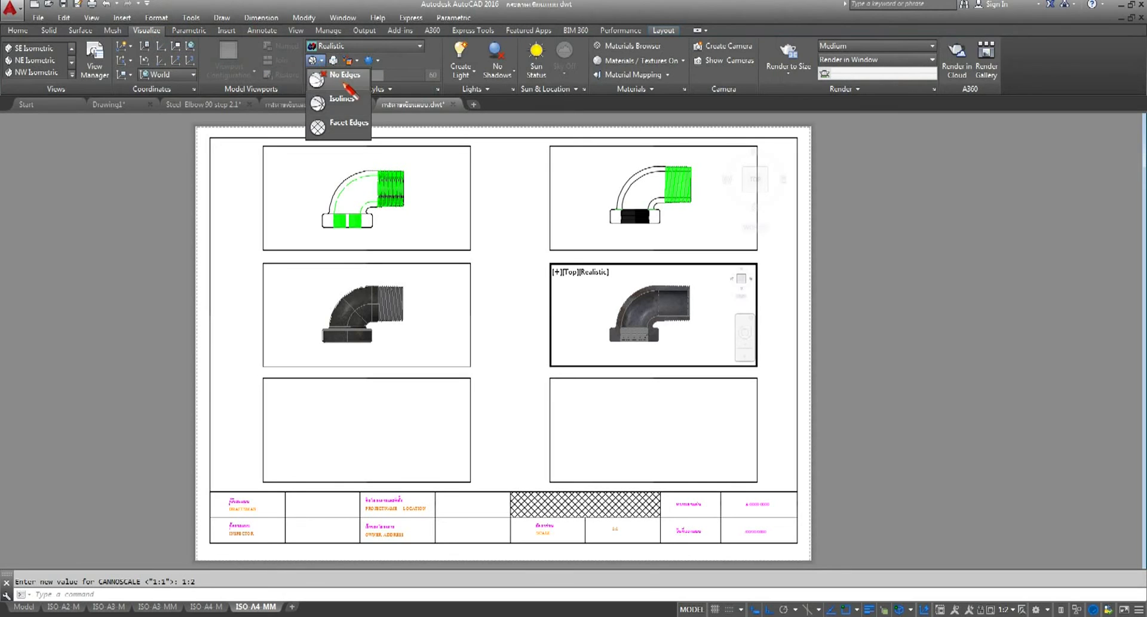
left_click(339, 76)
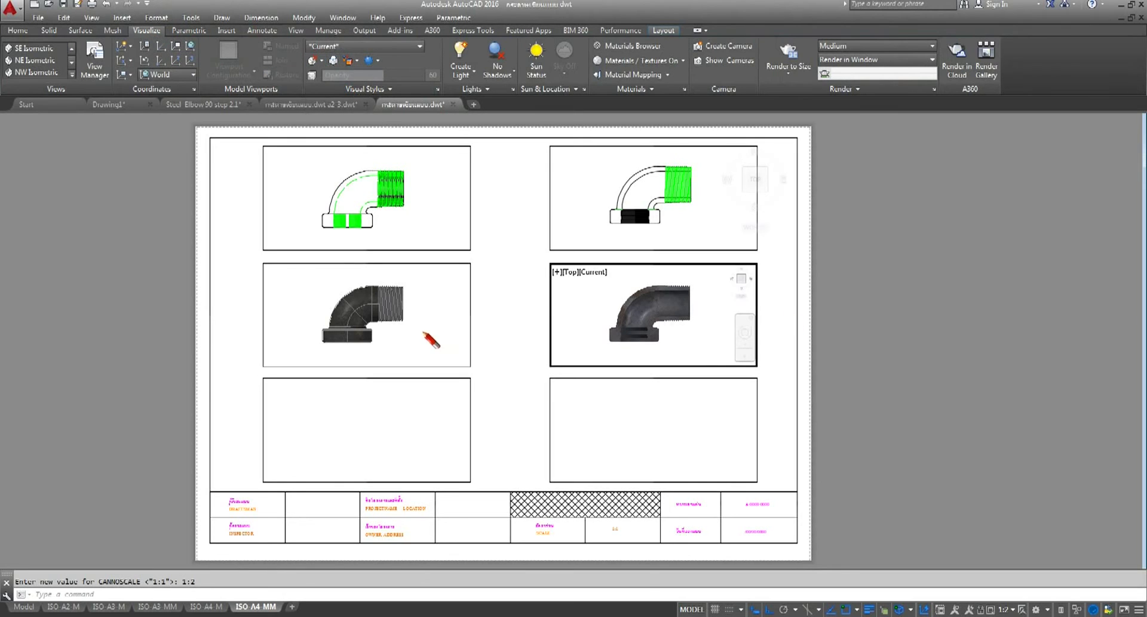
left_click(432, 338)
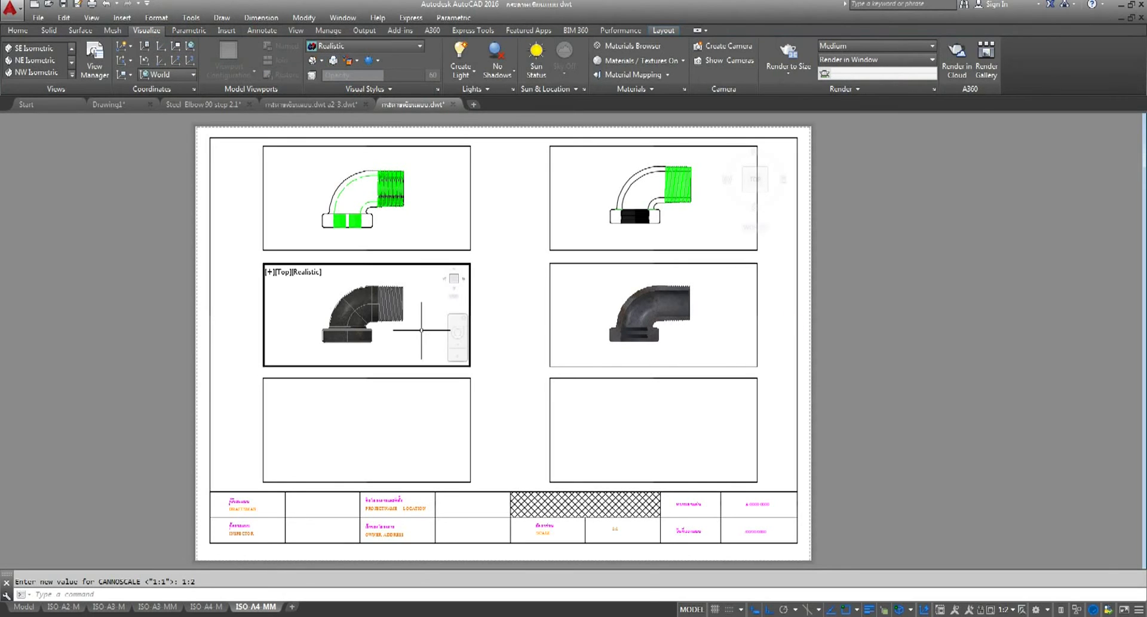
left_click(312, 62)
left_click(341, 79)
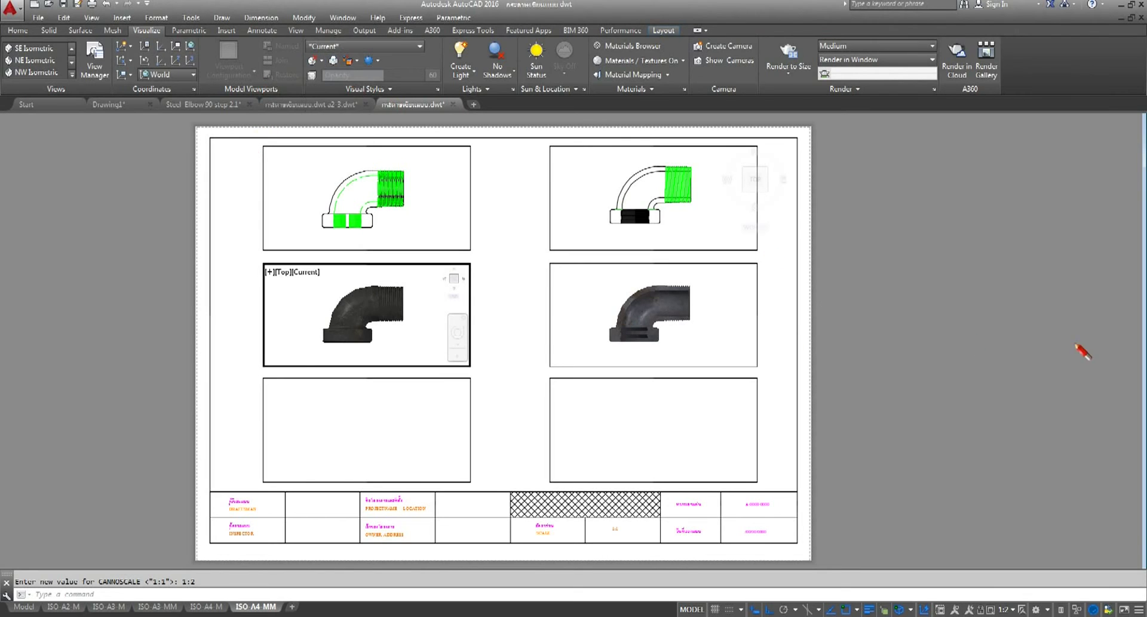
double_click(950, 371)
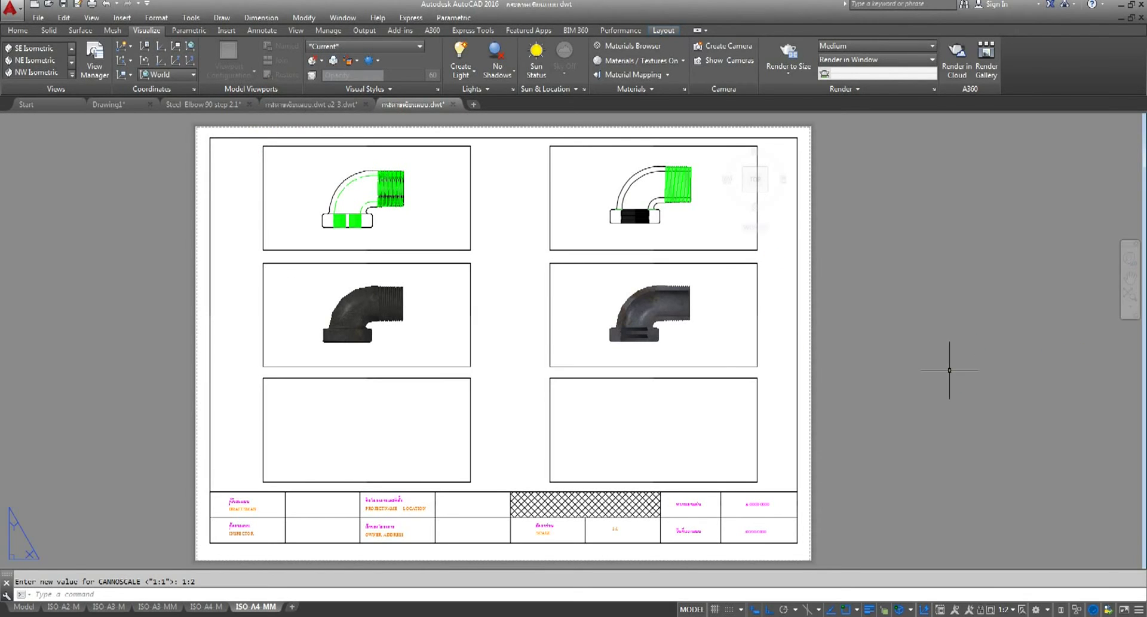
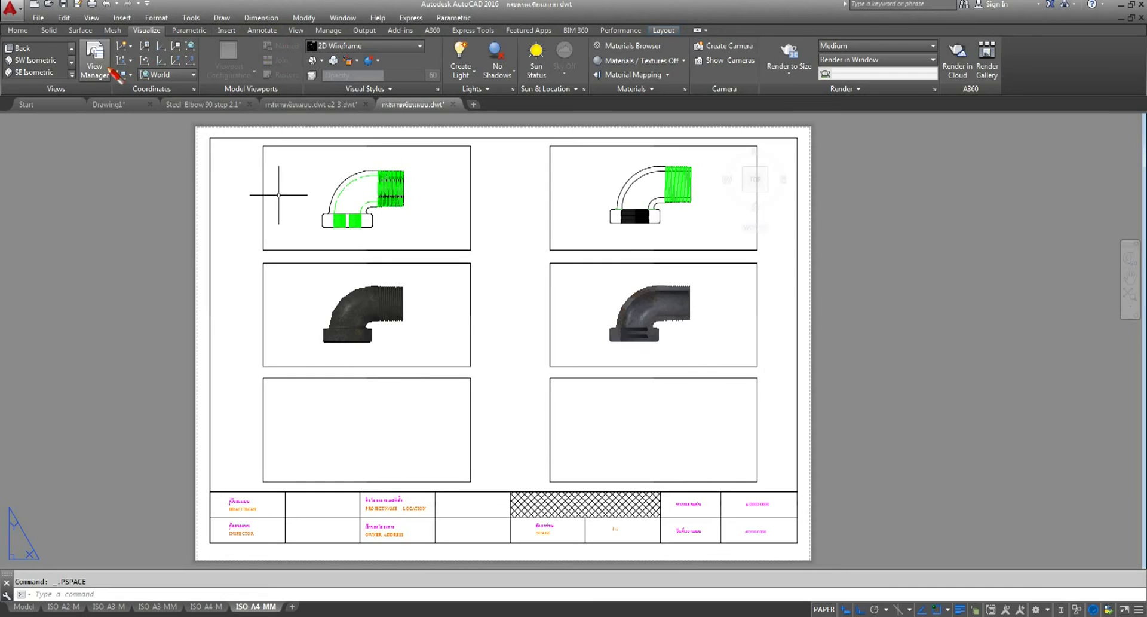
Convert the bottom-left rectangle into a viewport from an existing object
left_click(663, 30)
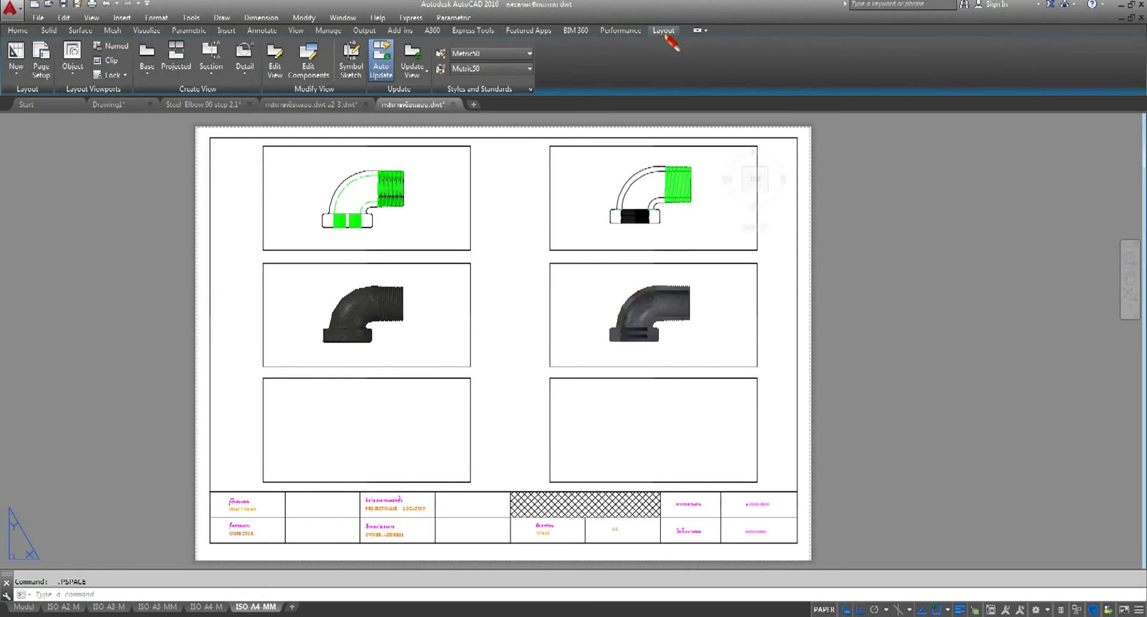
left_click(73, 71)
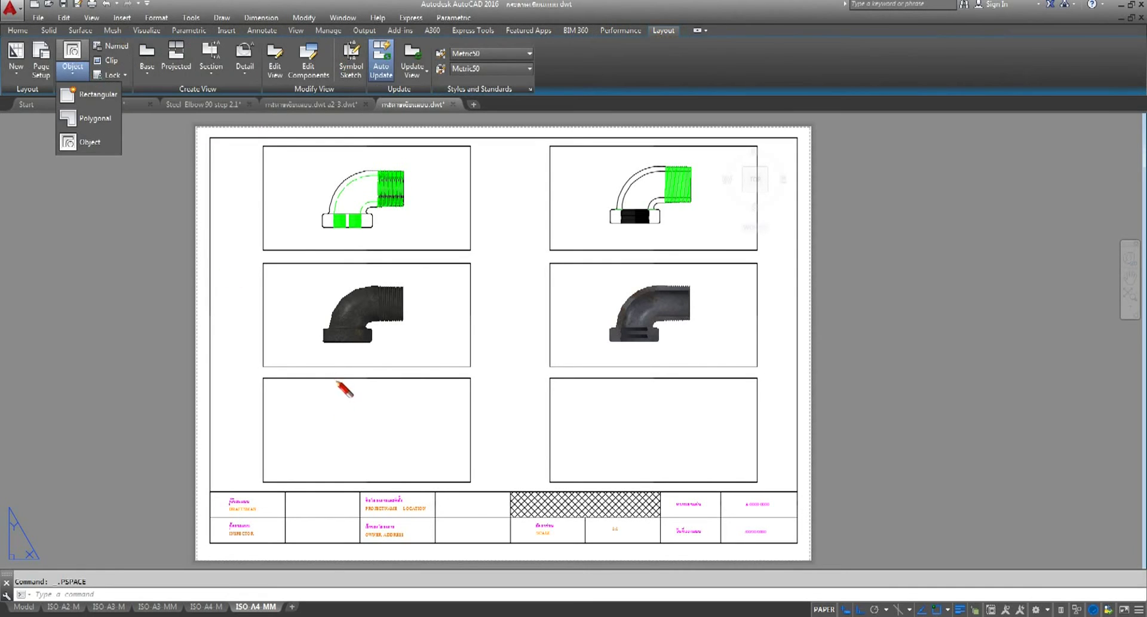
left_click(90, 142)
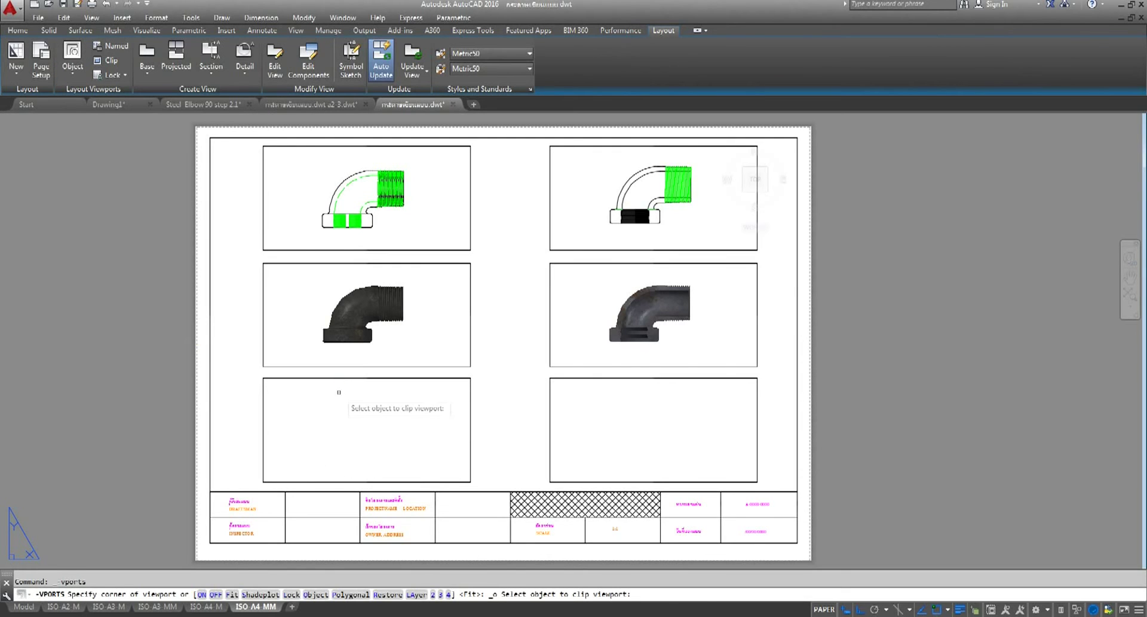
left_click(343, 378)
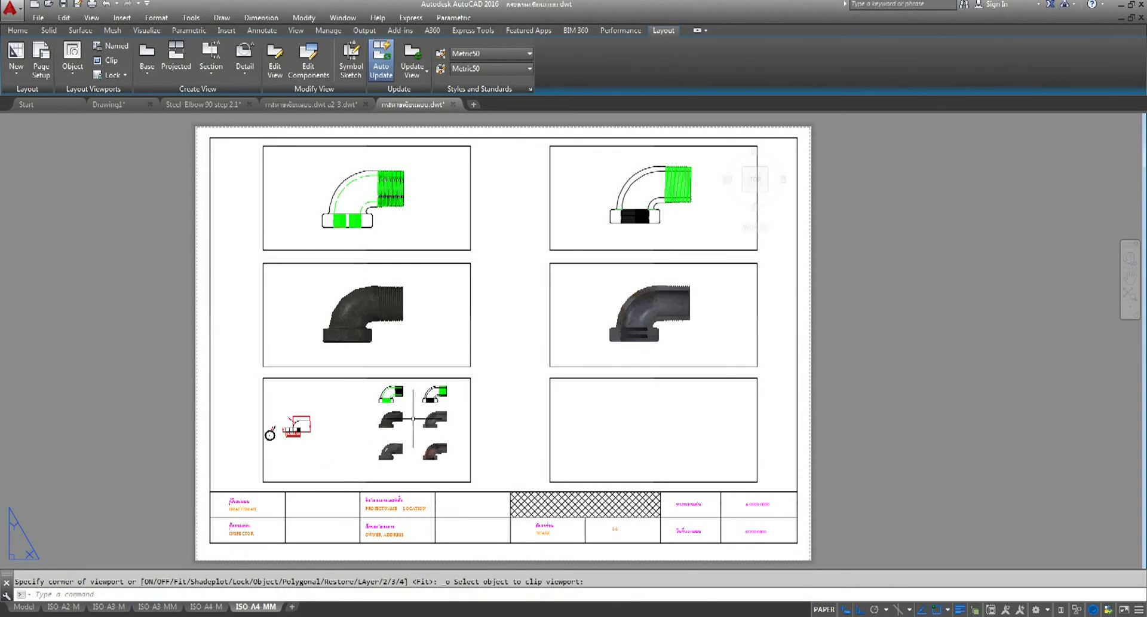
Frame a single dark elbow in the bottom-left viewport at 1:2, then return to paper space
double_click(414, 436)
middle_click_drag(414, 437, 389, 430)
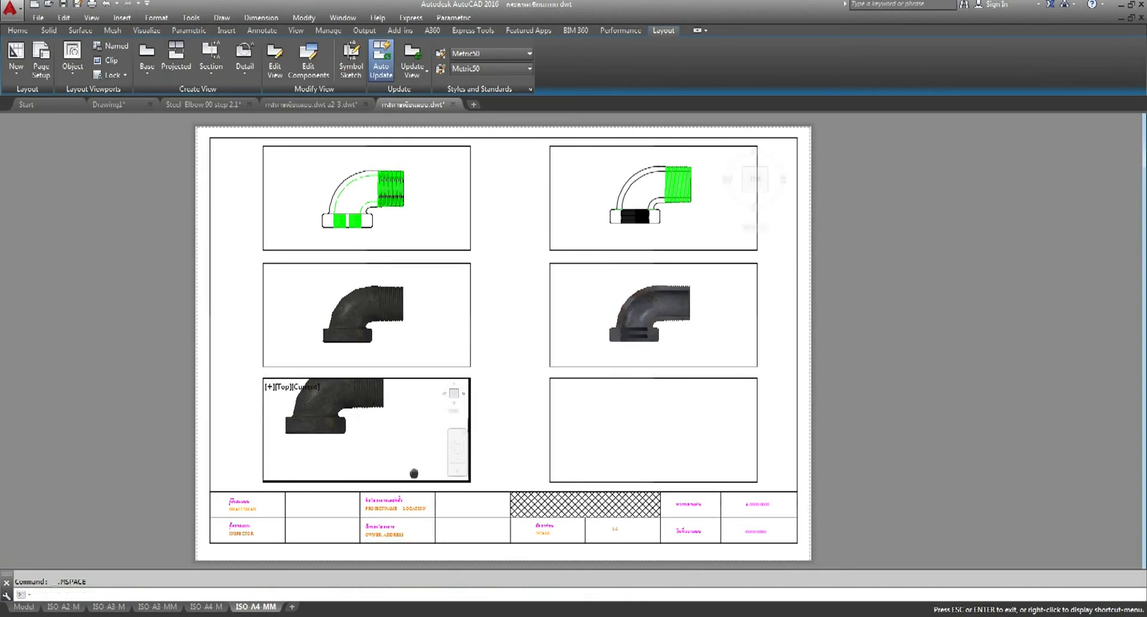
key("Escape")
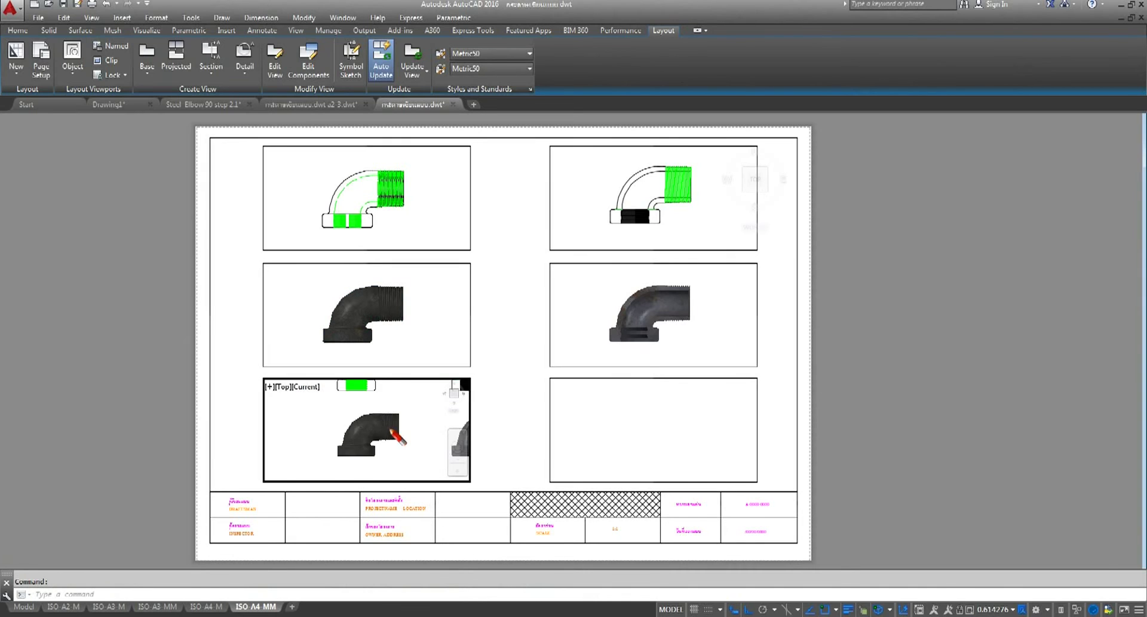
scroll(364, 423, "down", 3)
scroll(328, 423, "up", 2)
scroll(327, 422, "up", 2)
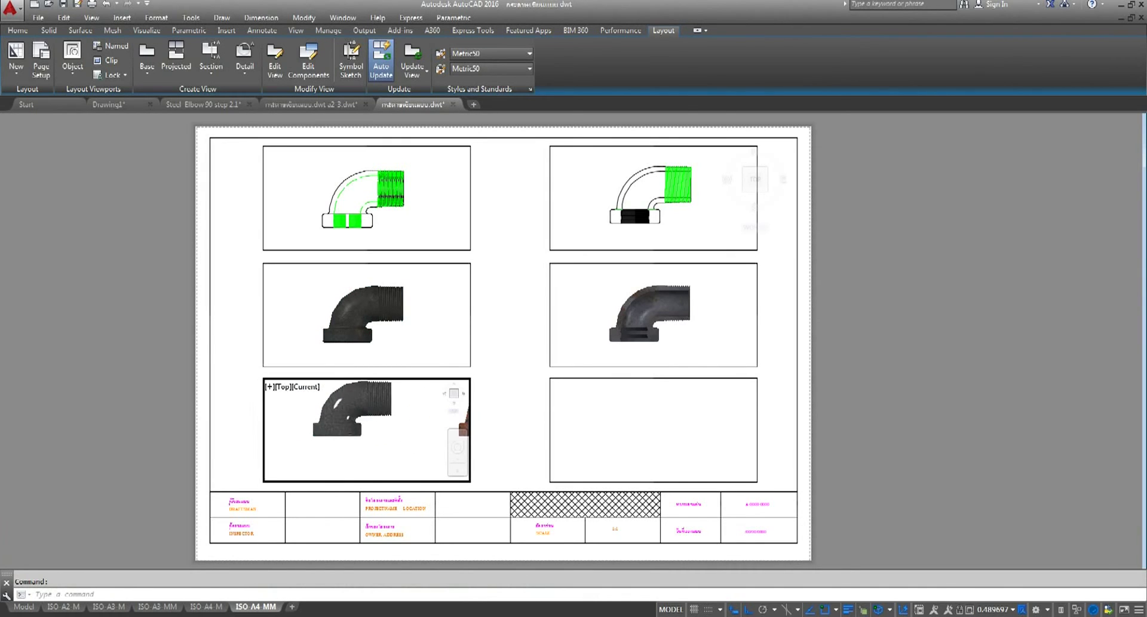
middle_click_drag(335, 425, 367, 451)
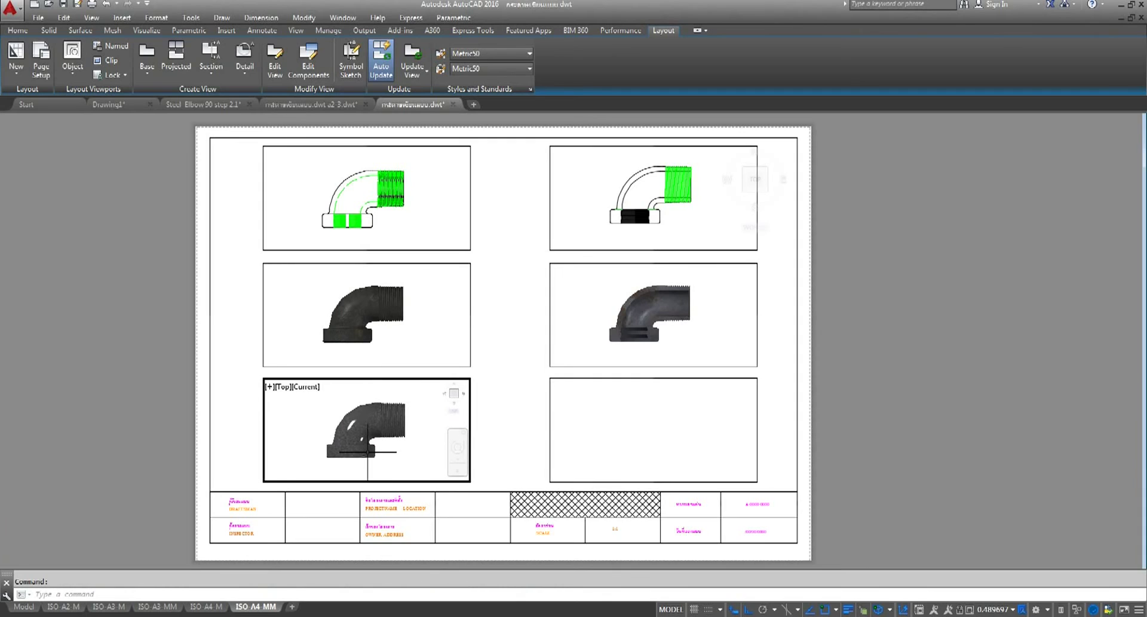
left_click(1018, 610)
left_click(999, 279)
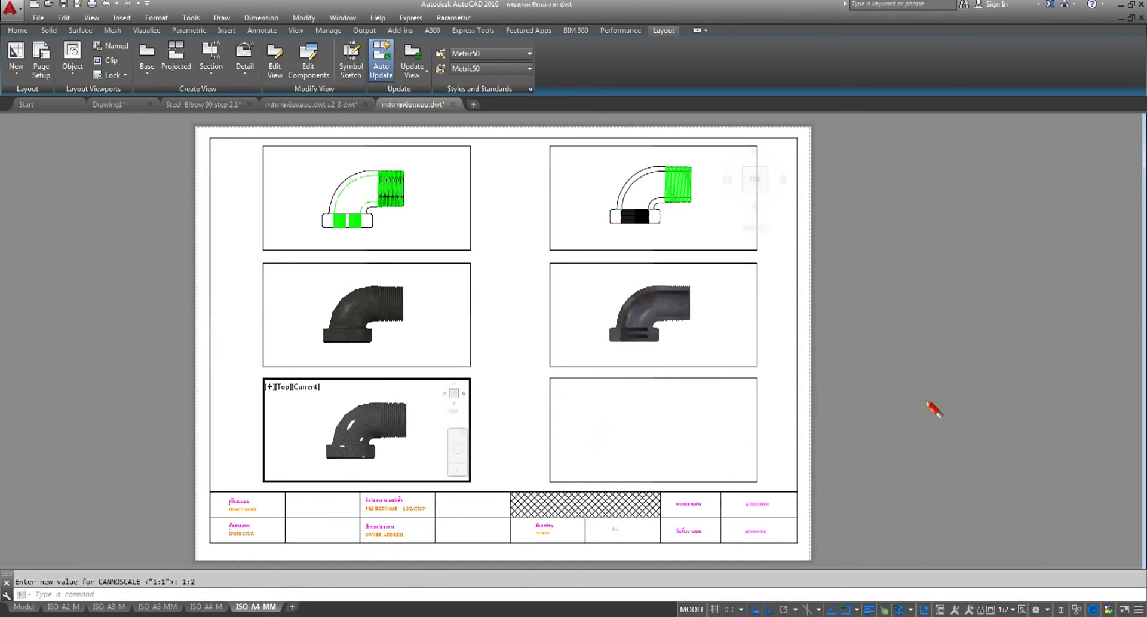
double_click(927, 399)
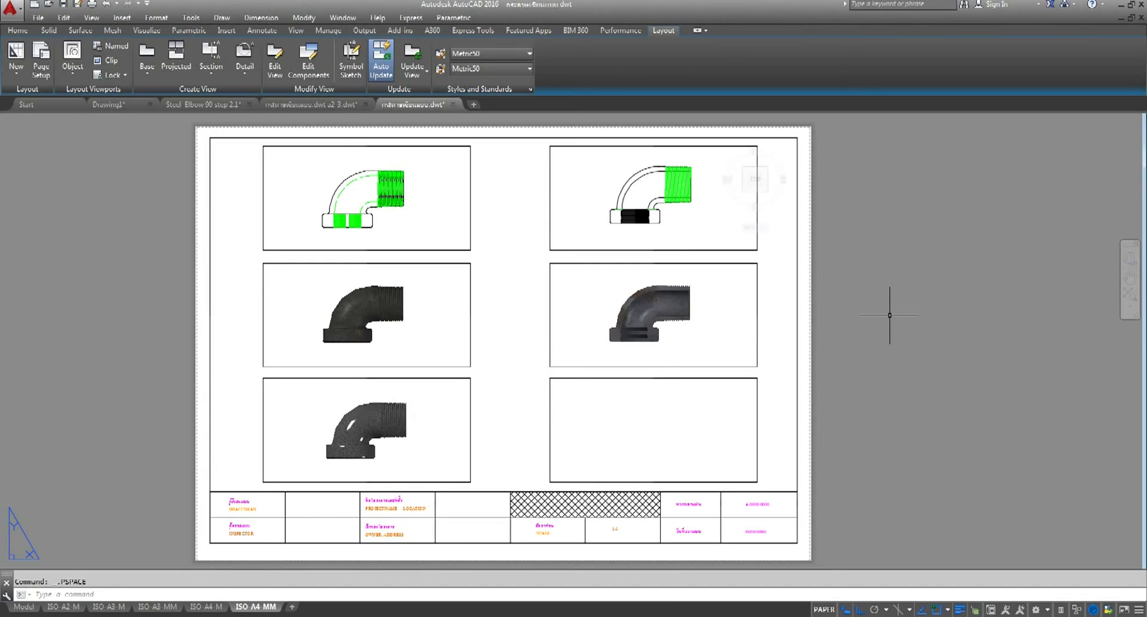
Convert the bottom-right rectangle into a viewport from an existing object
left_click(72, 68)
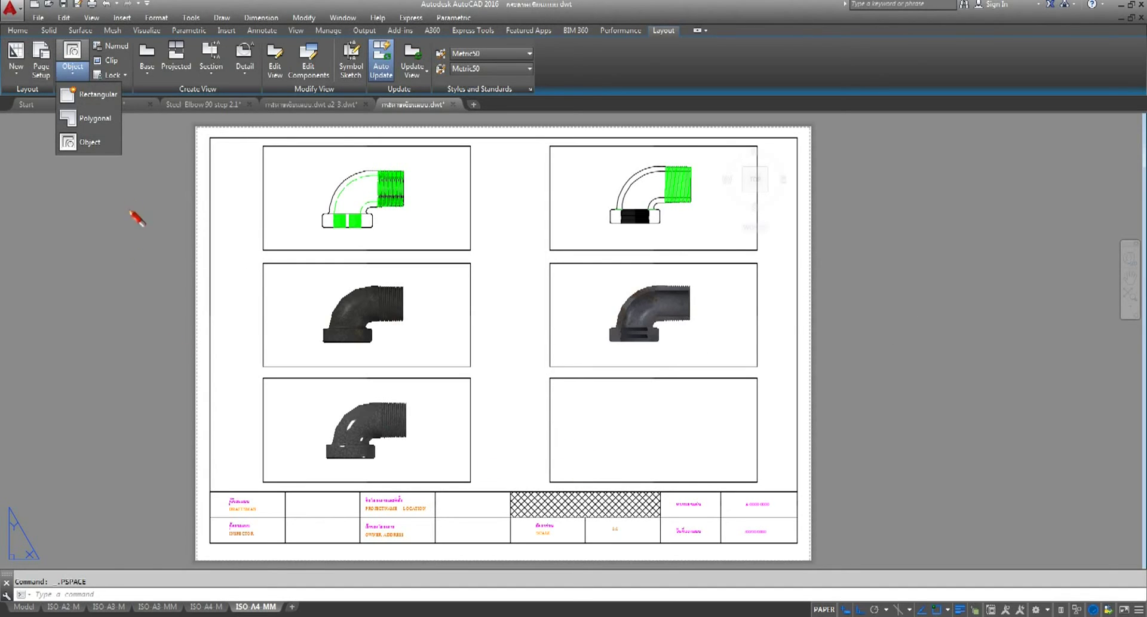
left_click(91, 150)
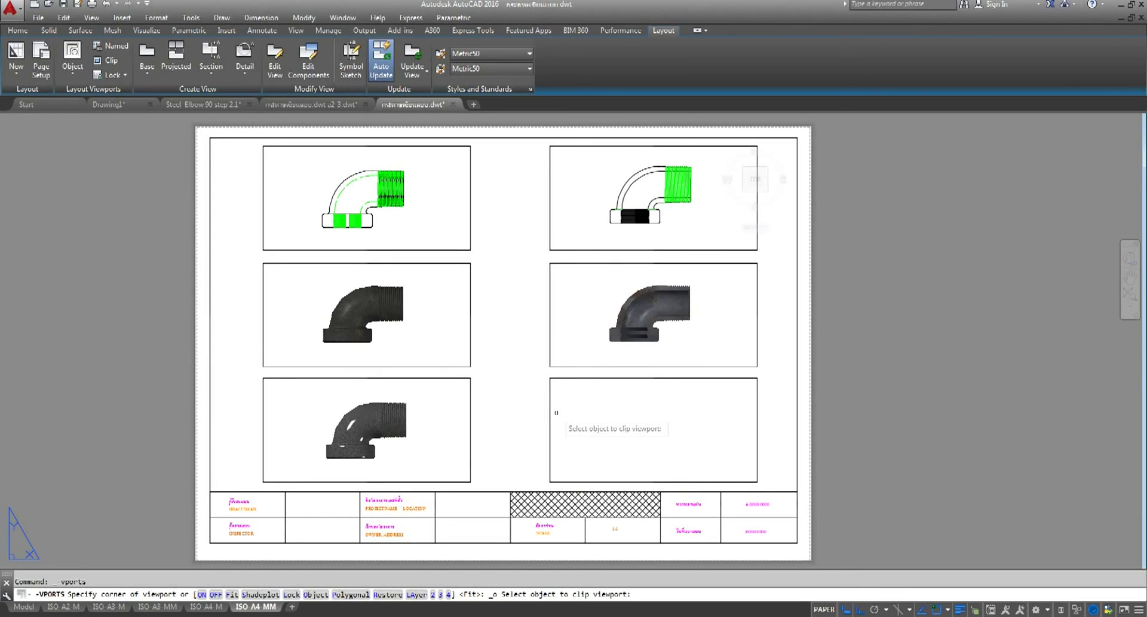
left_click(553, 412)
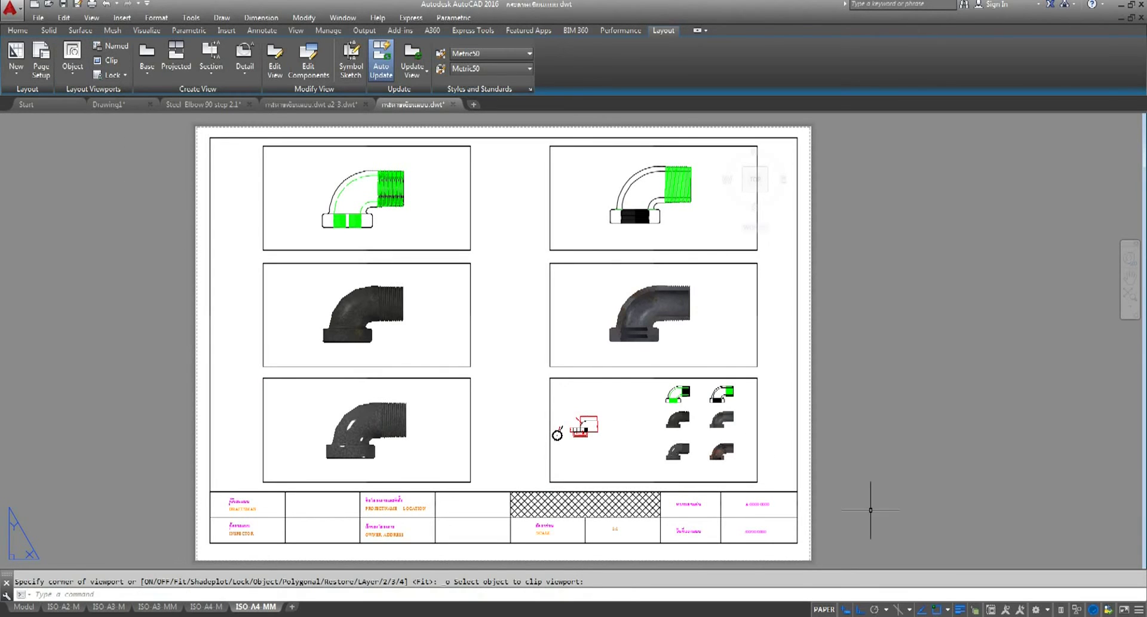
Show the rusty elbow centred at 1:2 in the bottom-right viewport, then return to paper space
double_click(557, 434)
scroll(653, 429, "up", 3)
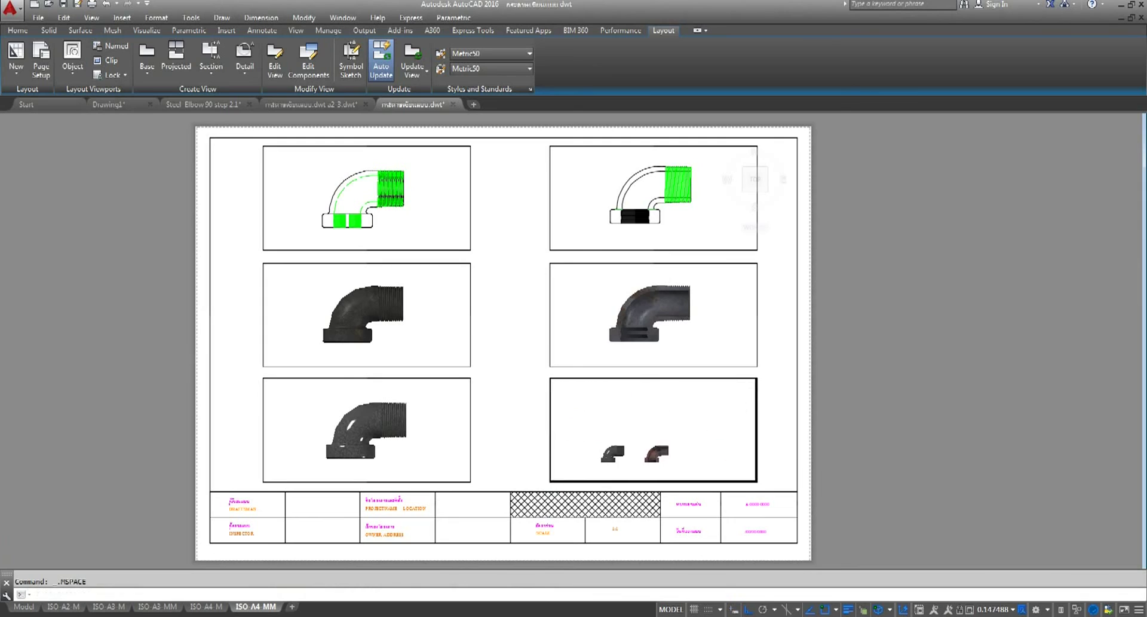
scroll(656, 471, "up", 5)
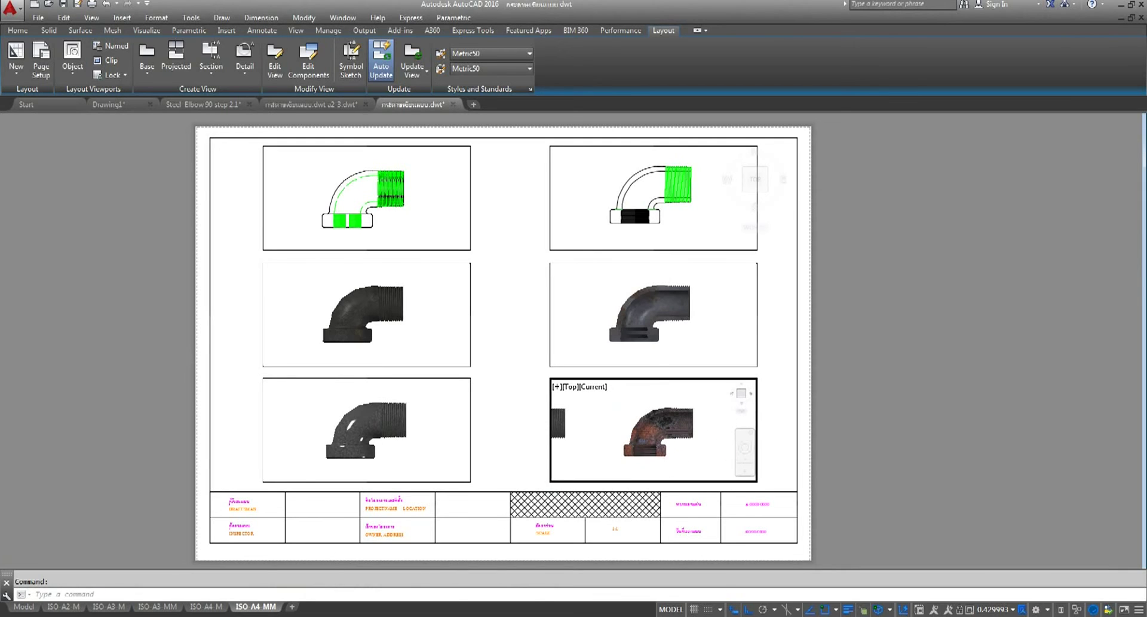
left_click(1015, 607)
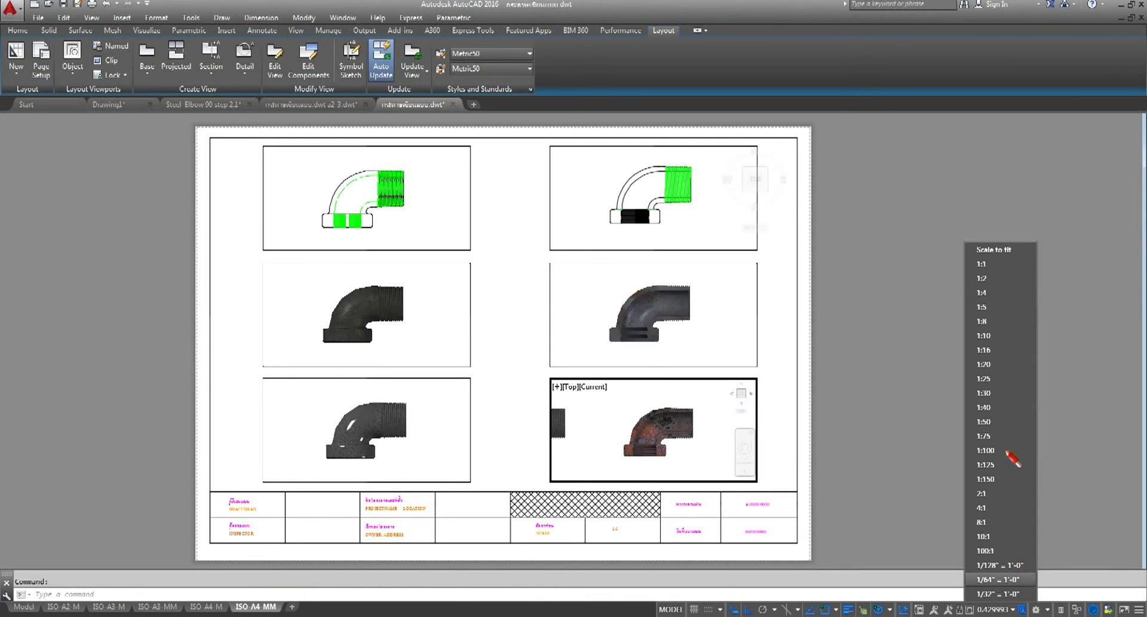
left_click(994, 279)
middle_click_drag(678, 442, 666, 435)
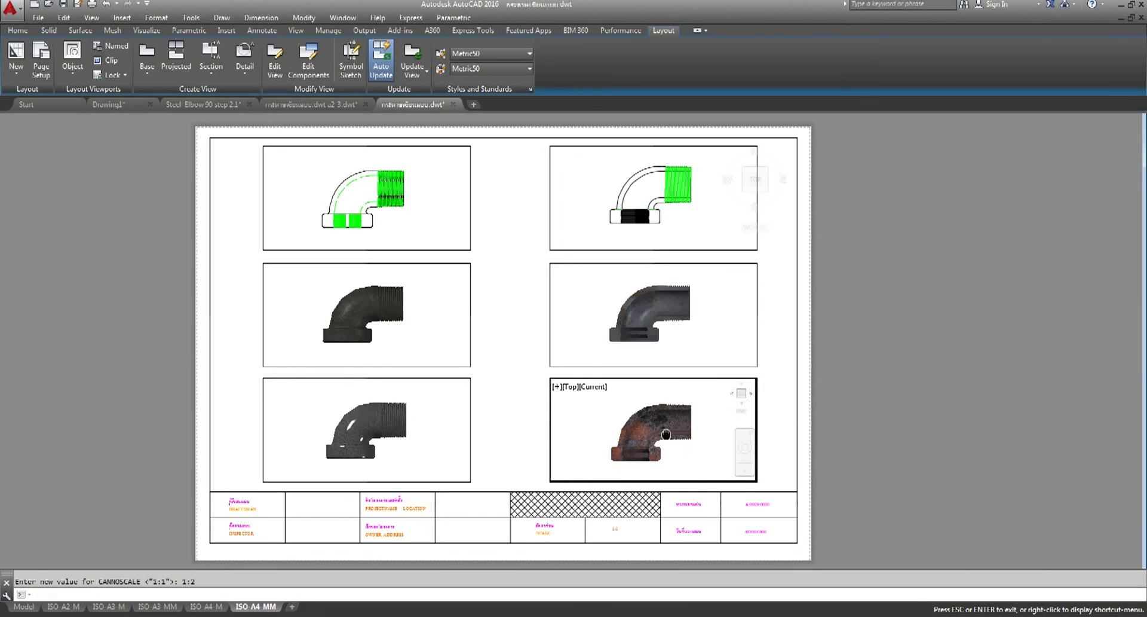
key("Escape")
double_click(986, 425)
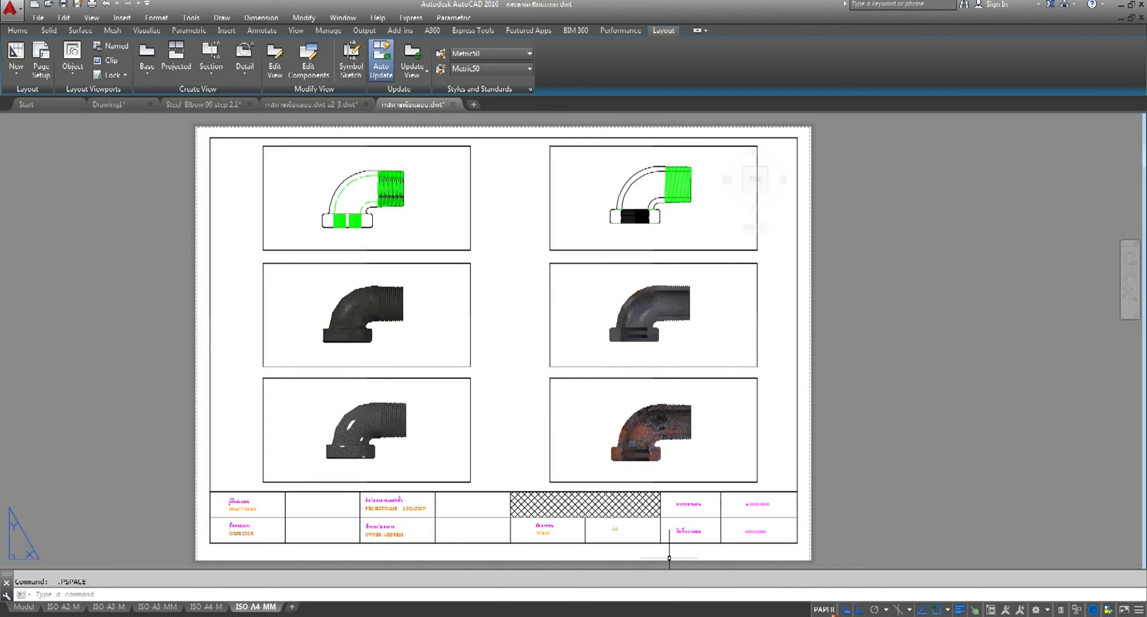
left_click(824, 609)
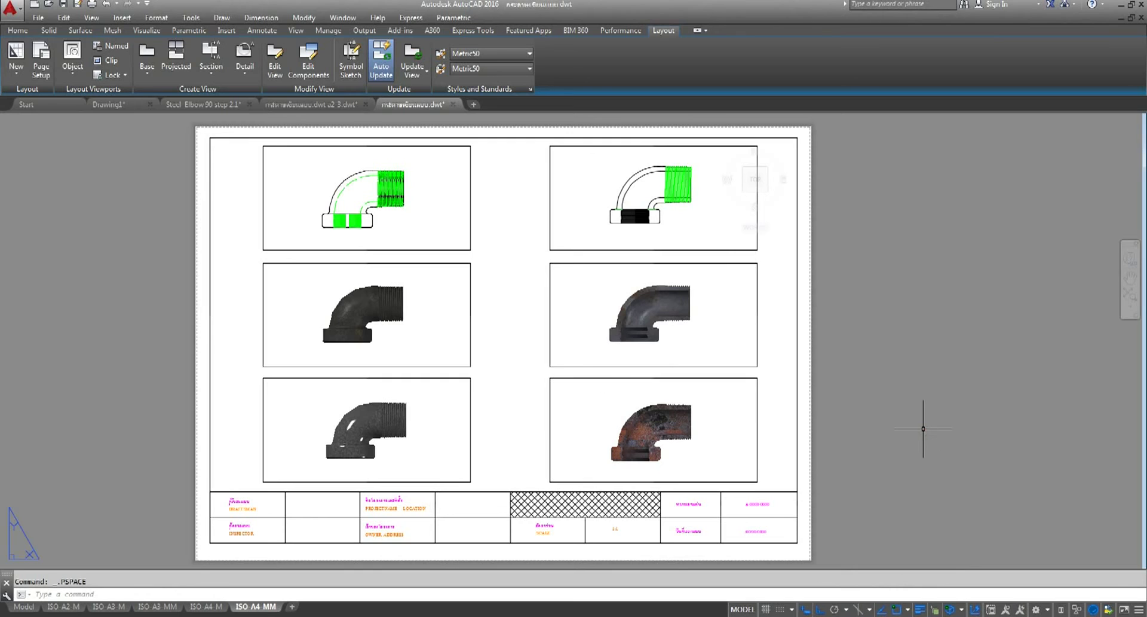
scroll(923, 428, "down", 4)
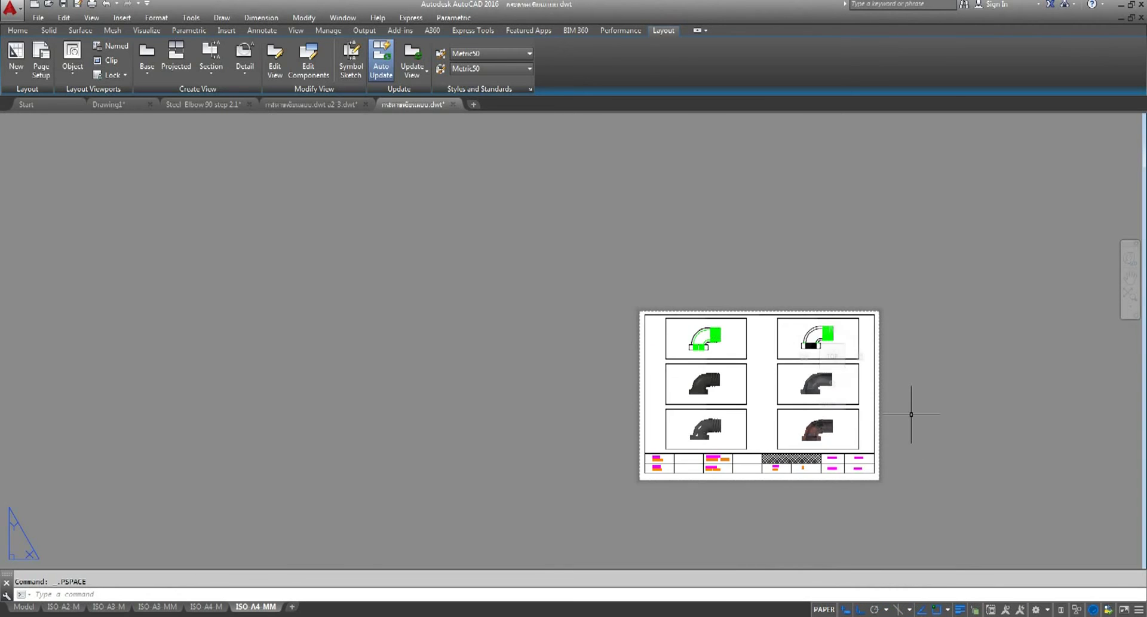
scroll(911, 414, "up", 2)
middle_click_drag(911, 413, 759, 418)
scroll(561, 535, "up", 3)
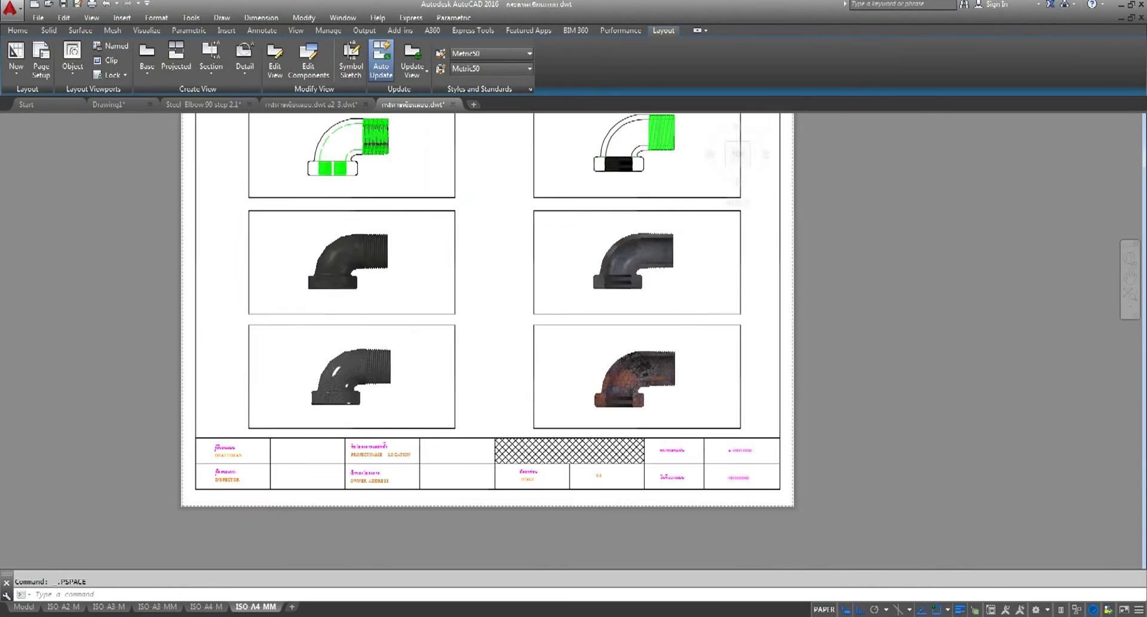
middle_click_drag(558, 328, 567, 362)
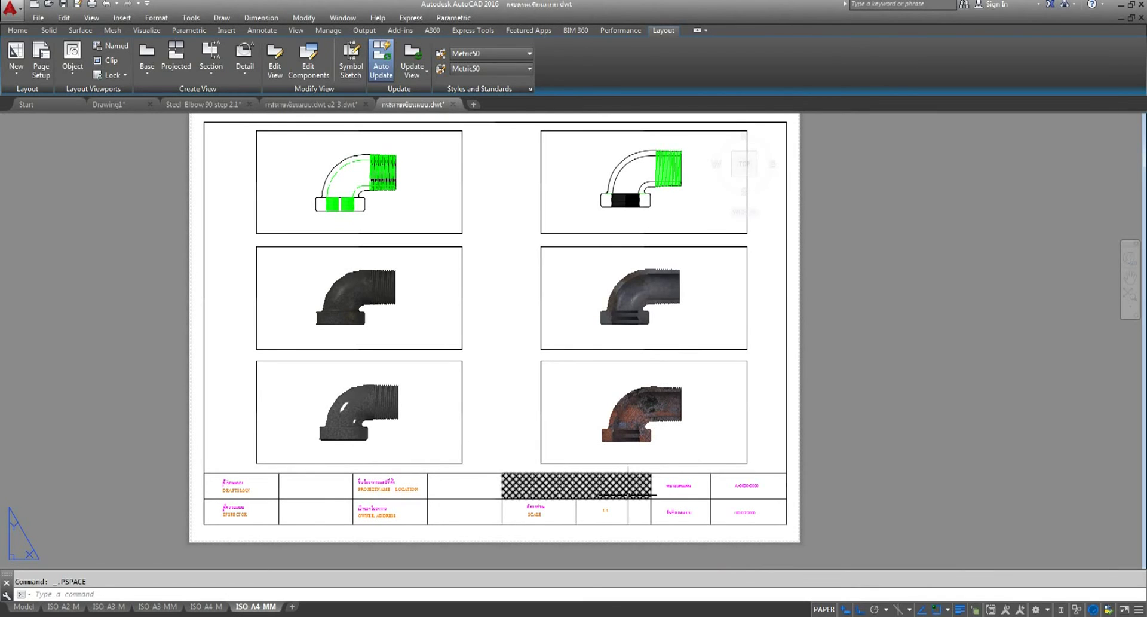
Select the Thai scale label in the title block for copying
left_click(18, 30)
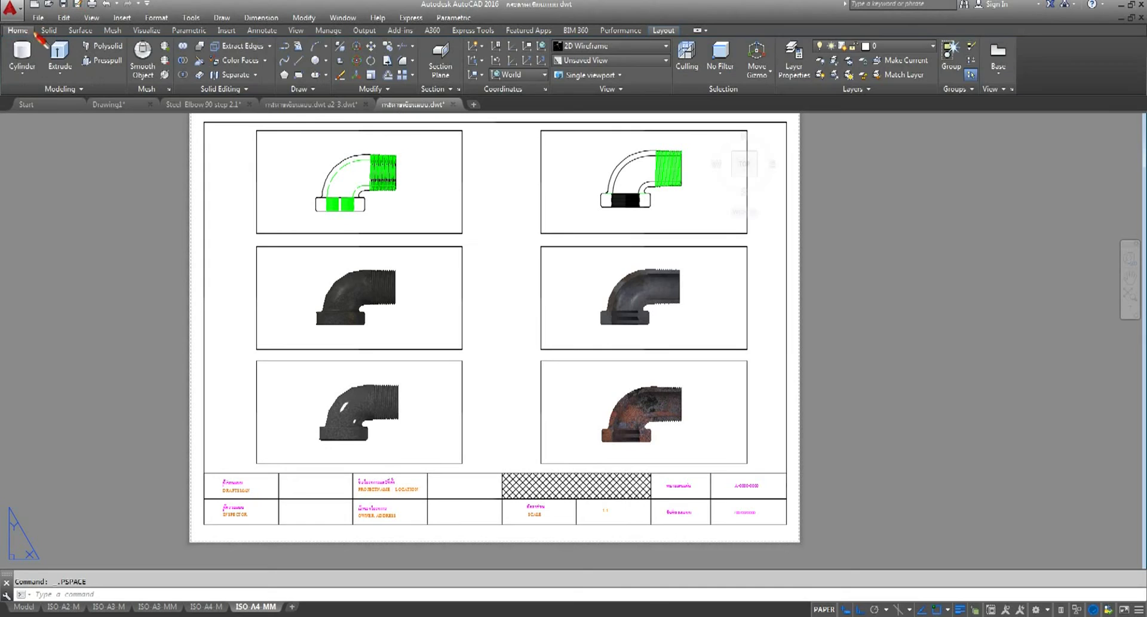
left_click(222, 17)
mouse_move(235, 376)
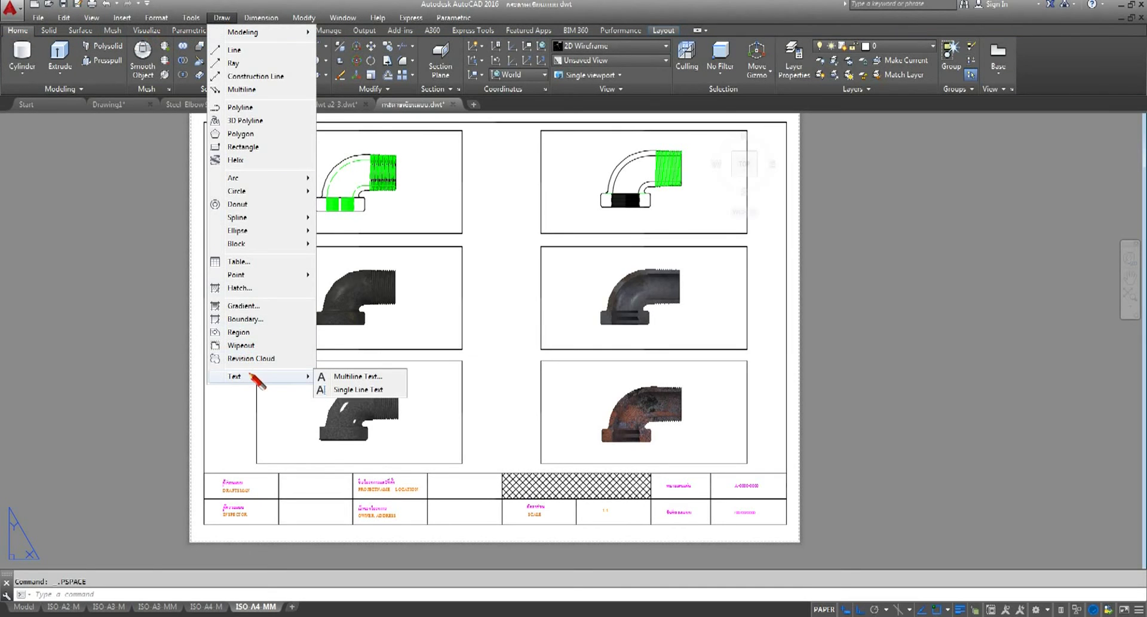
left_click(9, 387)
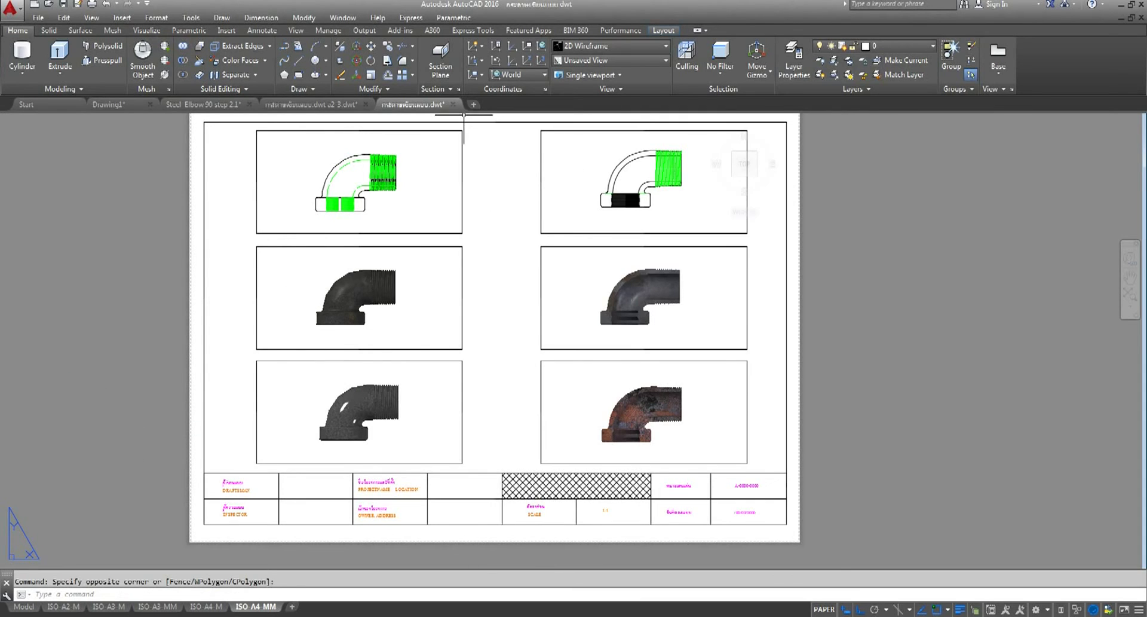
left_click(387, 47)
scroll(524, 519, "up", 6)
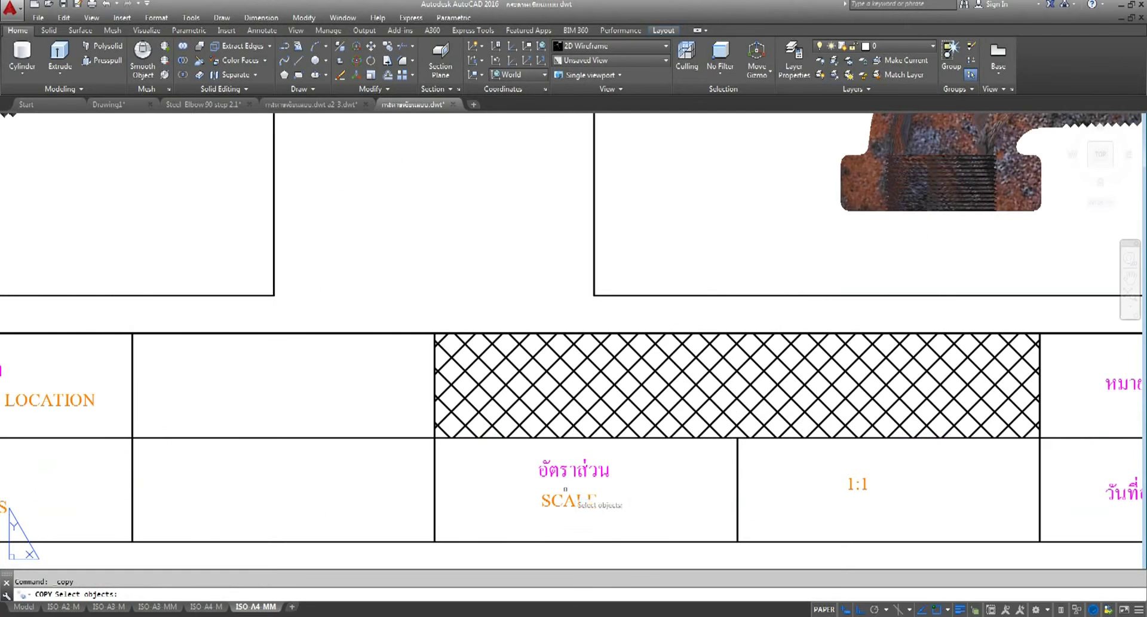
left_click(575, 472)
key("Return")
Place the label's copy in the gap between the top two viewports, Ortho off
left_click(542, 489)
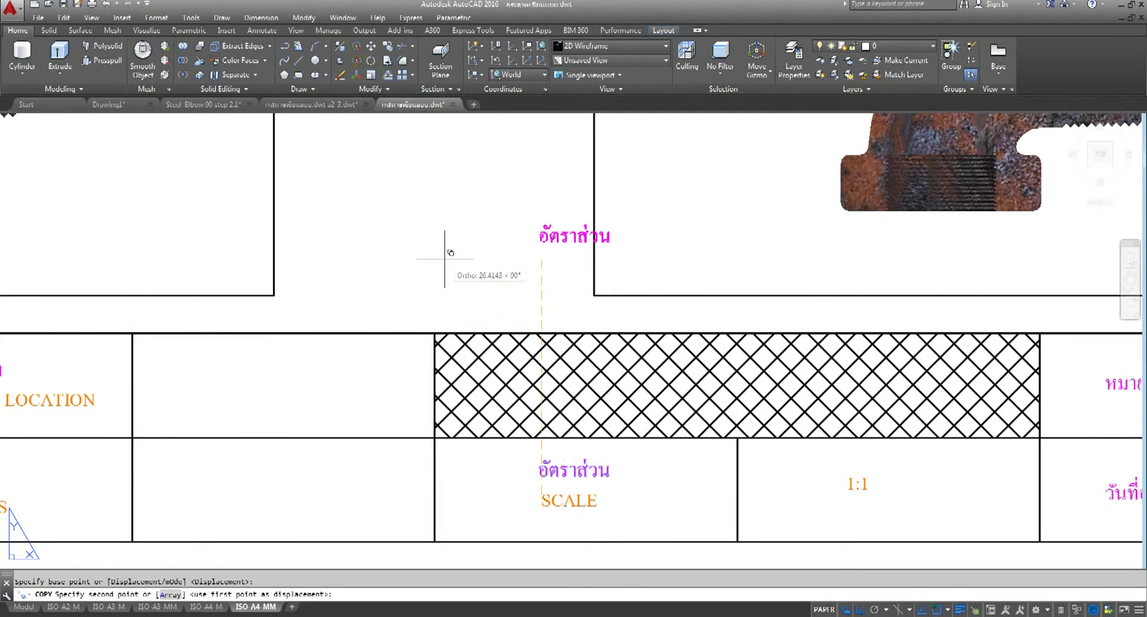
scroll(449, 239, "down", 8)
scroll(458, 278, "up", 6)
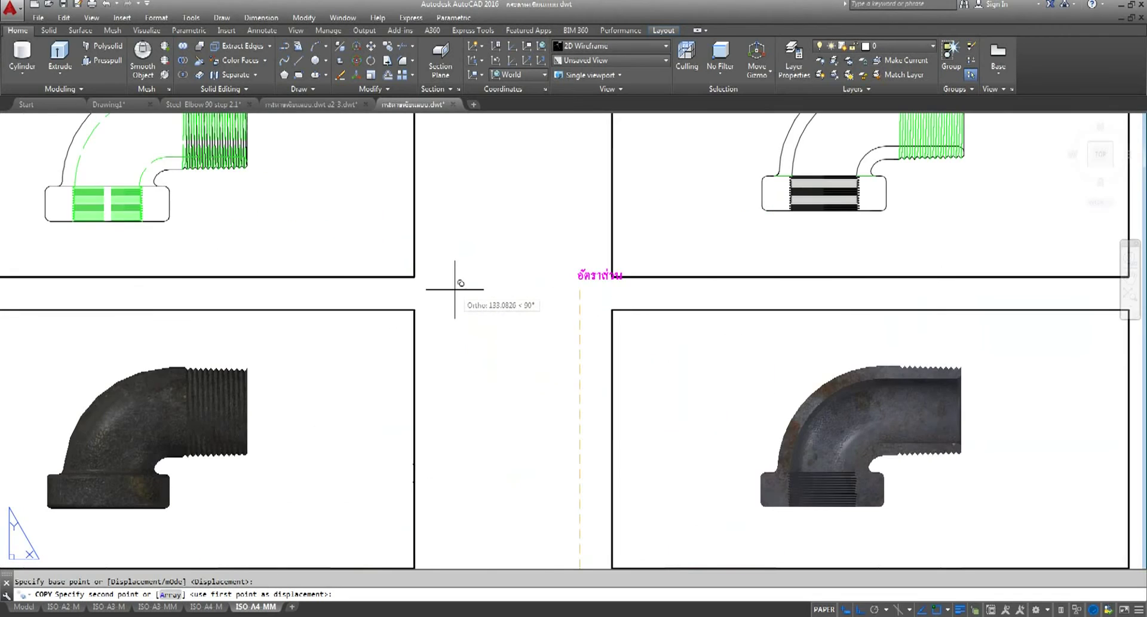
scroll(460, 282, "down", 2)
key("F8")
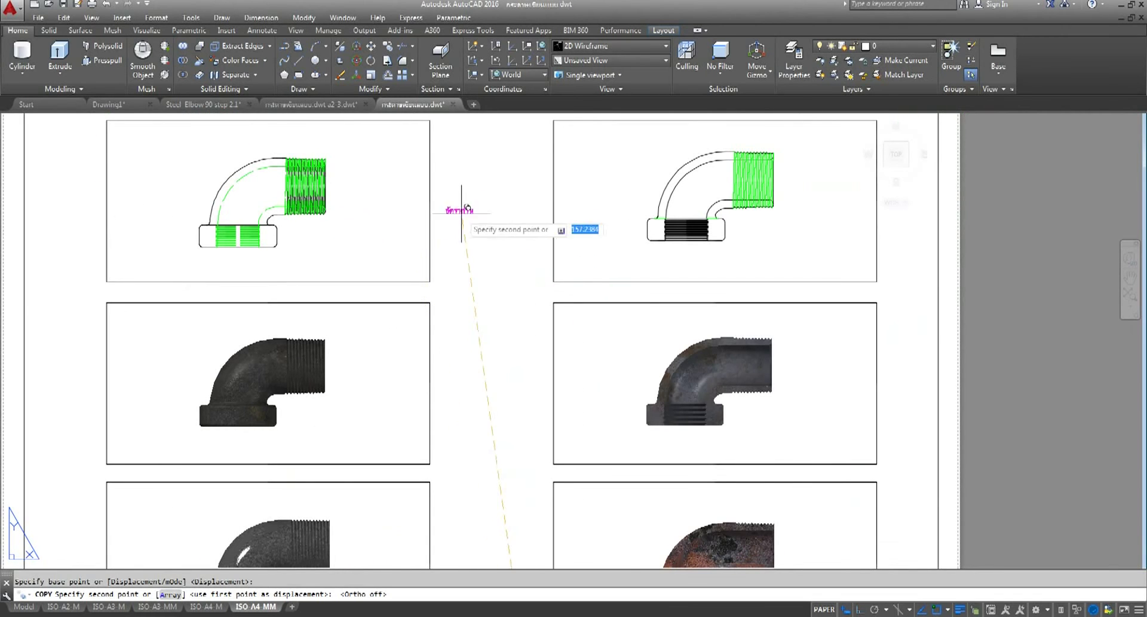
left_click(478, 215)
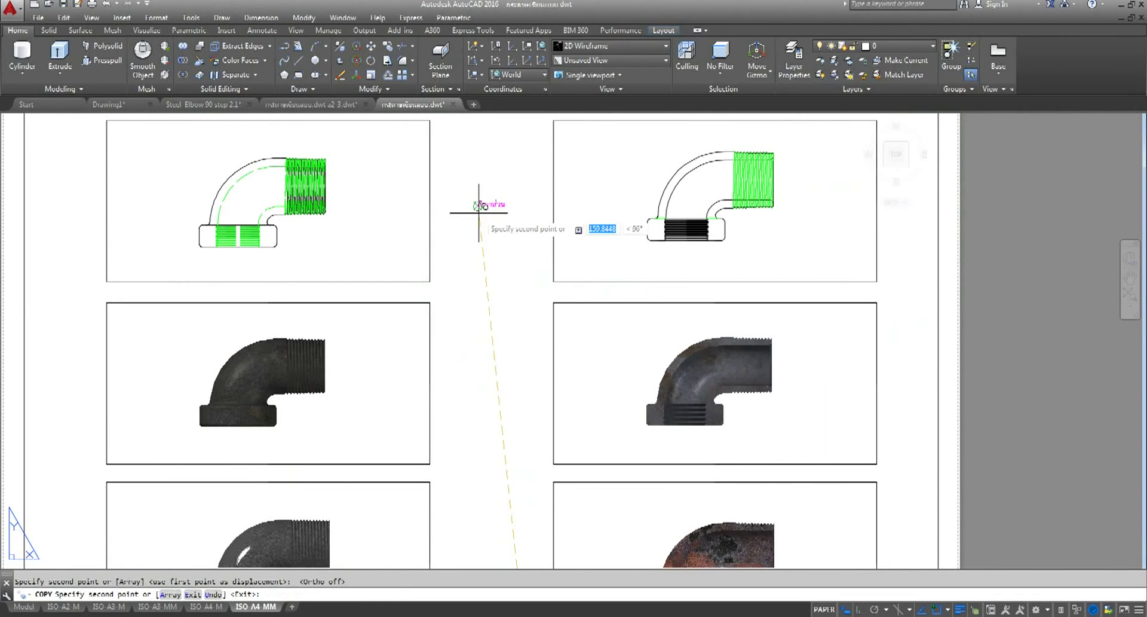
right_click(493, 223)
left_click(519, 230)
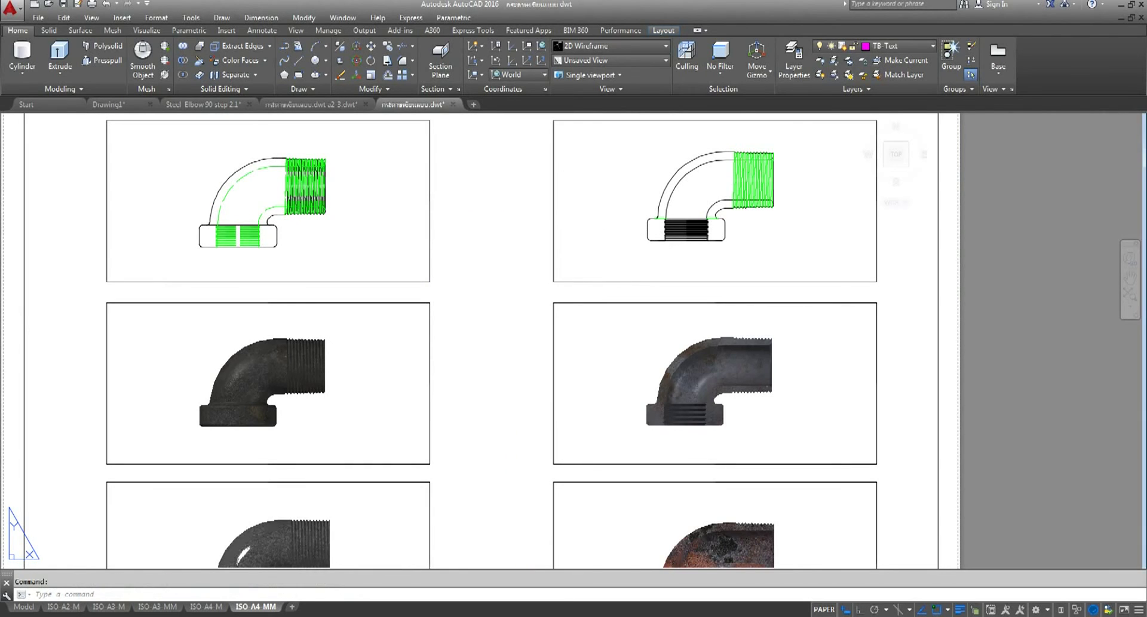
Change the copied label's text to read 2D
double_click(496, 206)
key("BackSpace")
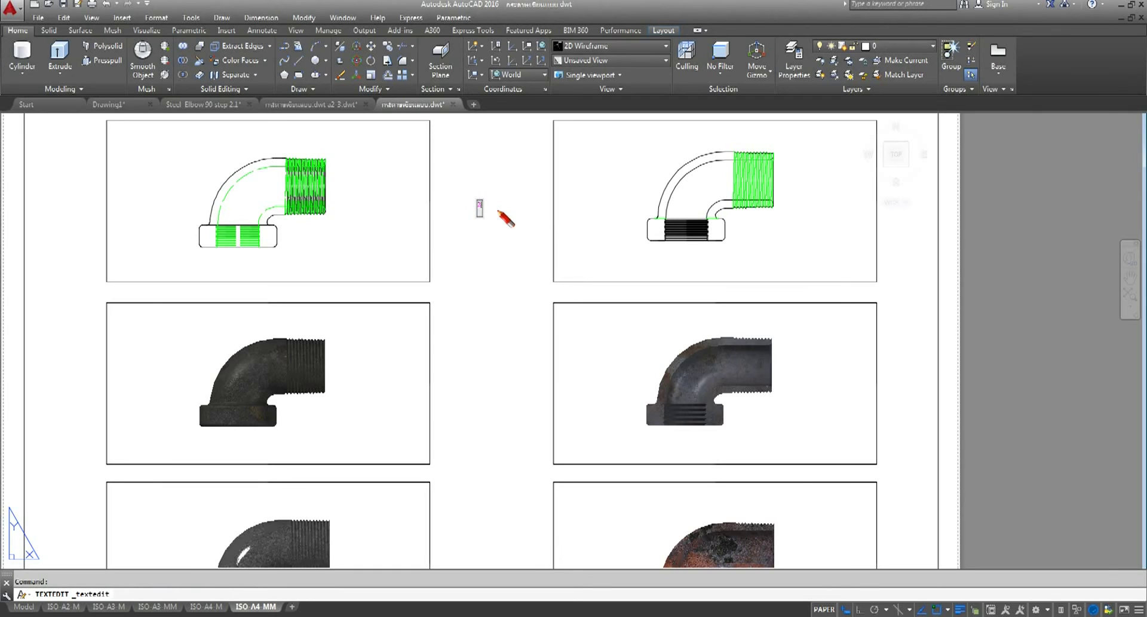
type("0")
key("BackSpace")
type("D")
key("Return")
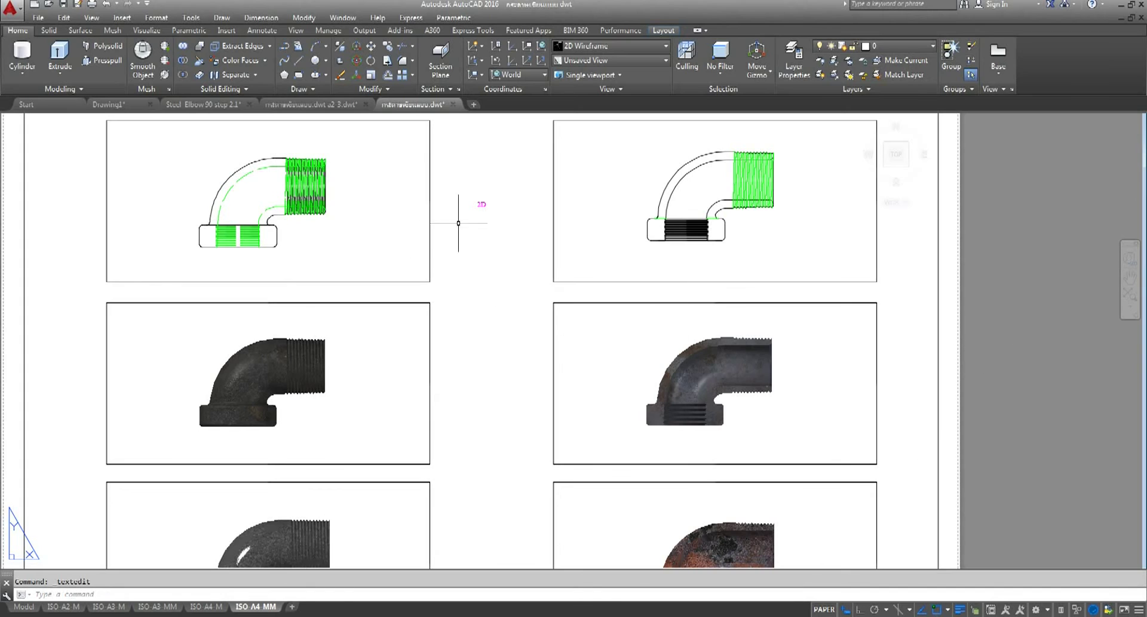
Set the 2D label's text height to 2.5 via Quick Properties
key("ctrl+shift+p")
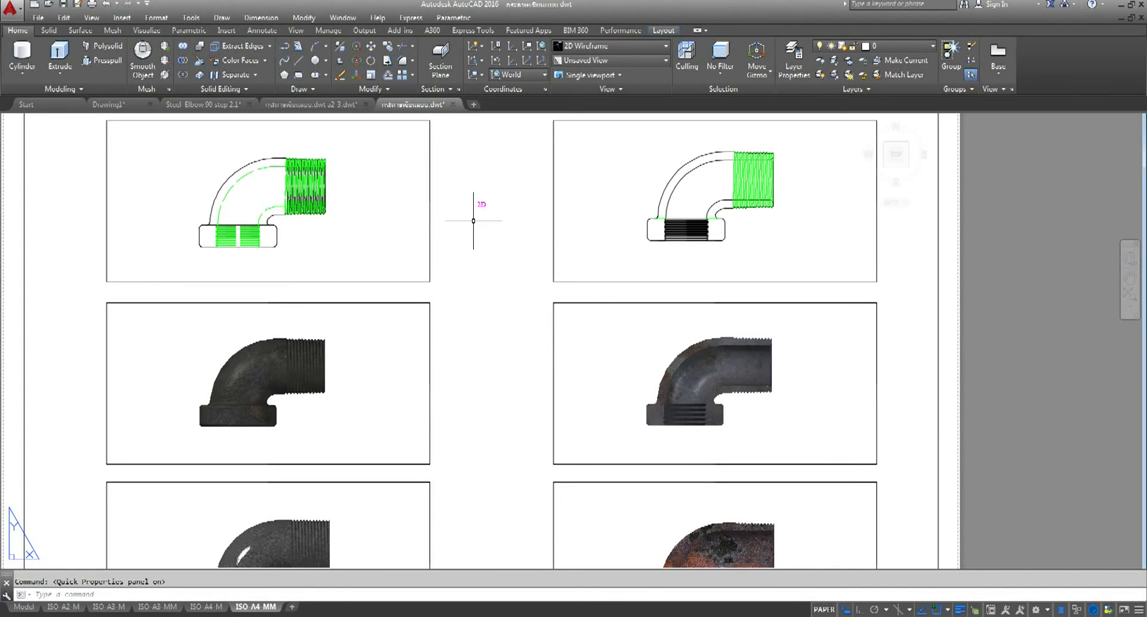
left_click(483, 201)
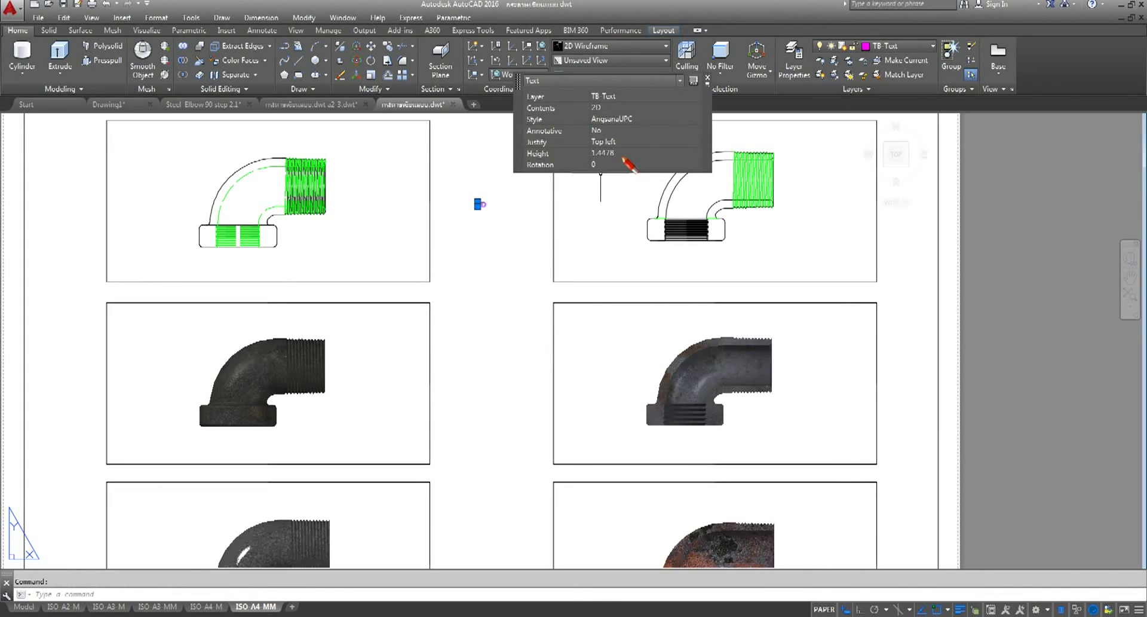
left_click(636, 153)
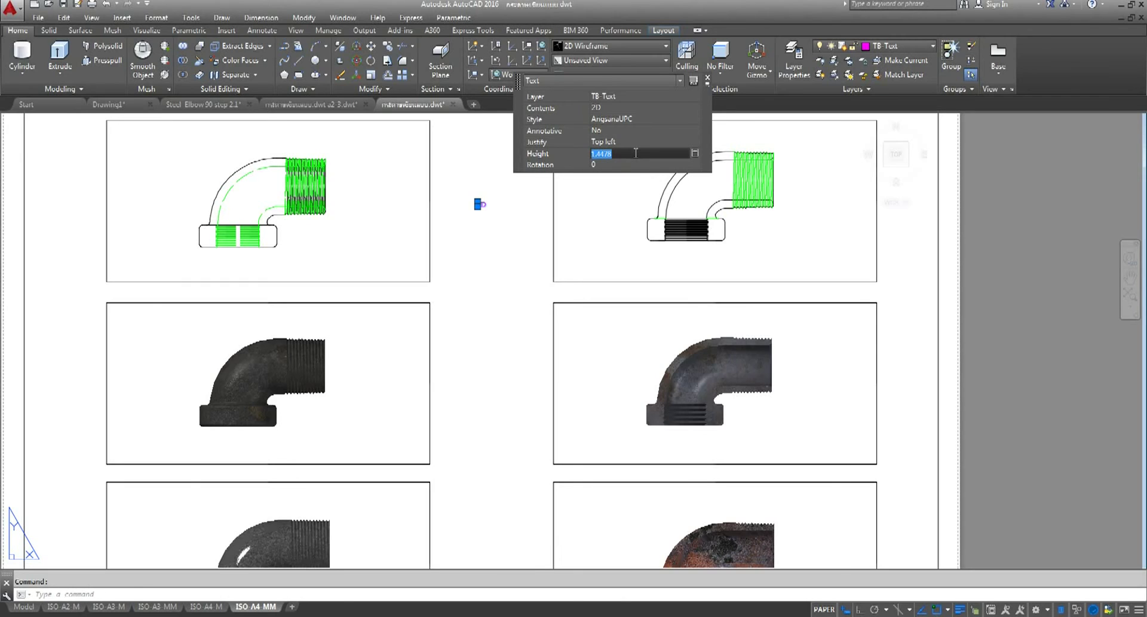
type("2.5")
key("Return")
key("Return")
left_click(709, 80)
key("Escape")
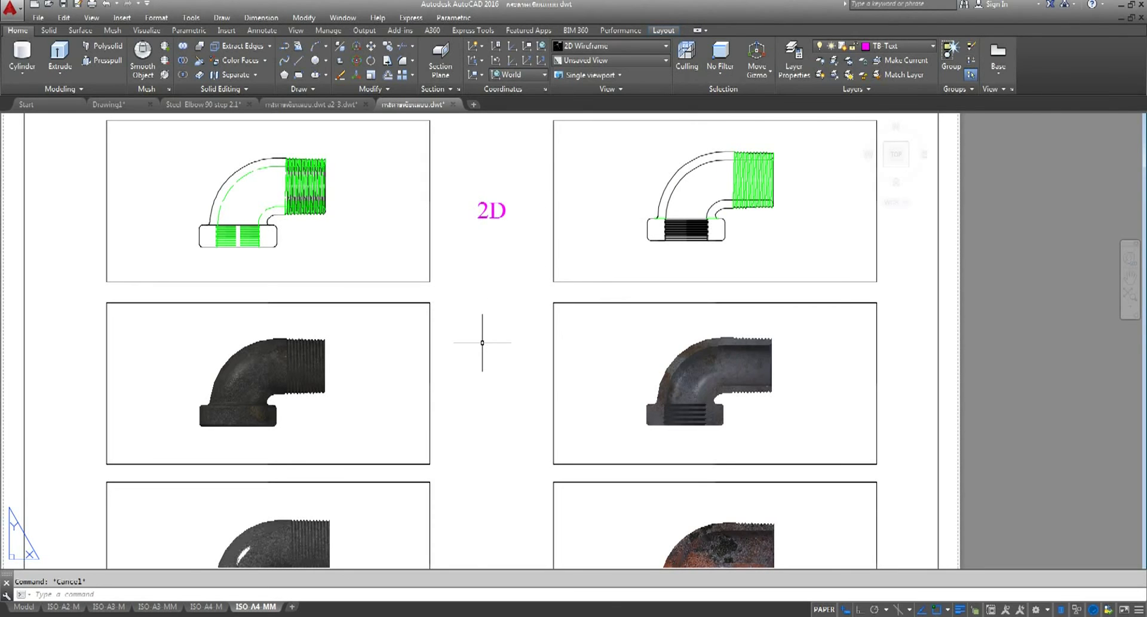
scroll(484, 341, "down", 4)
middle_click_drag(482, 342, 480, 316)
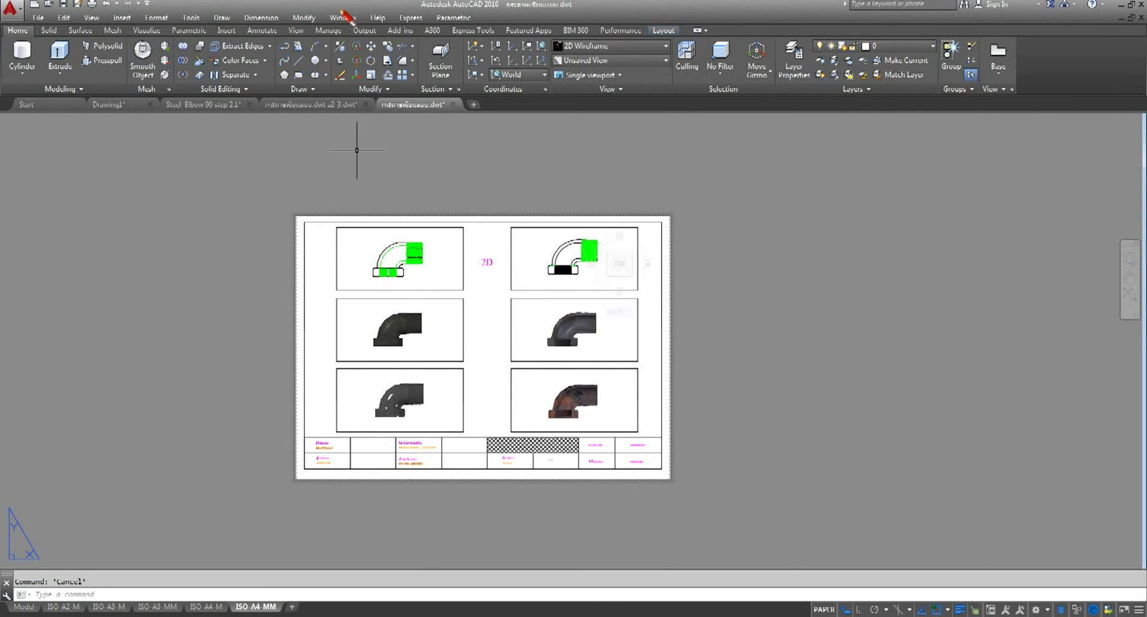
Copy the 2D label straight down between the middle and bottom viewport pairs
left_click(388, 46)
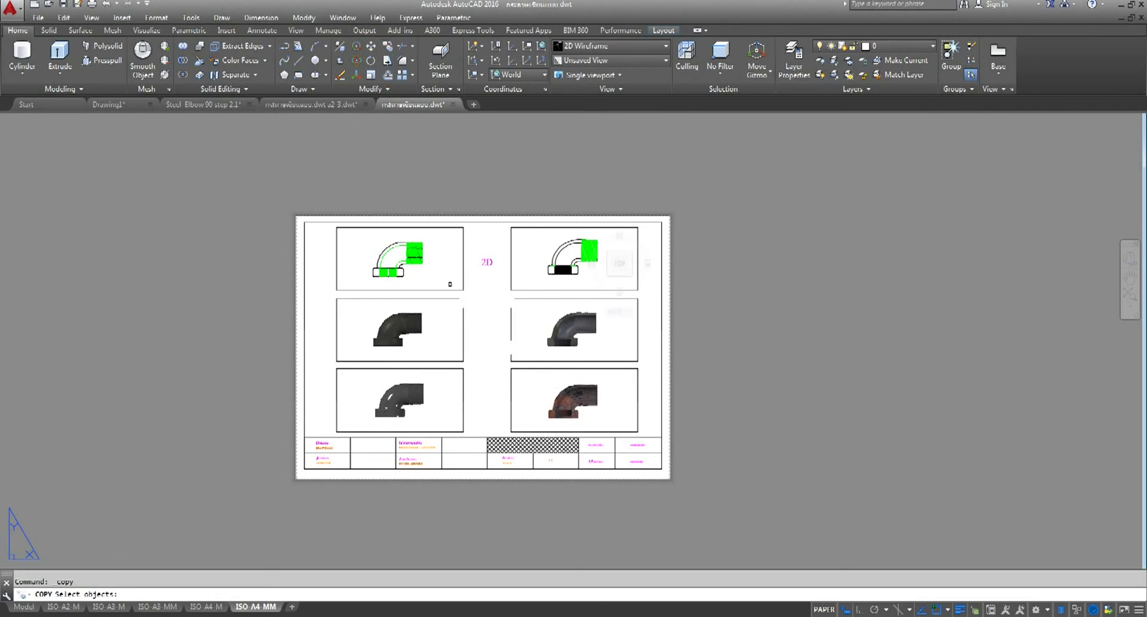
scroll(469, 358, "up", 2)
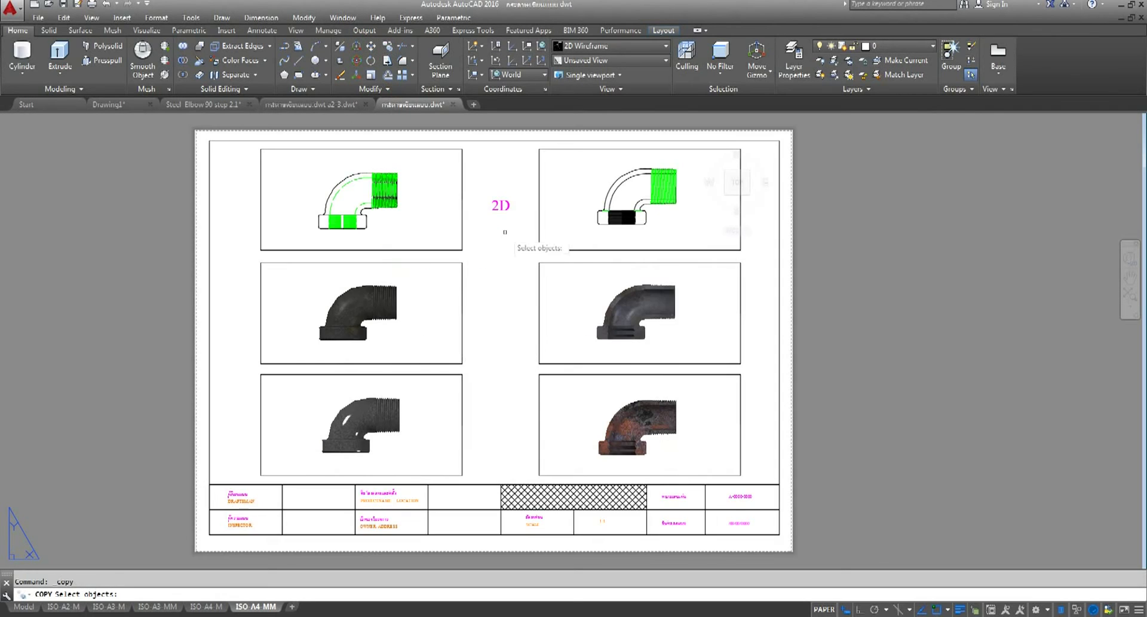
left_click(501, 205)
key("Return")
left_click(501, 206)
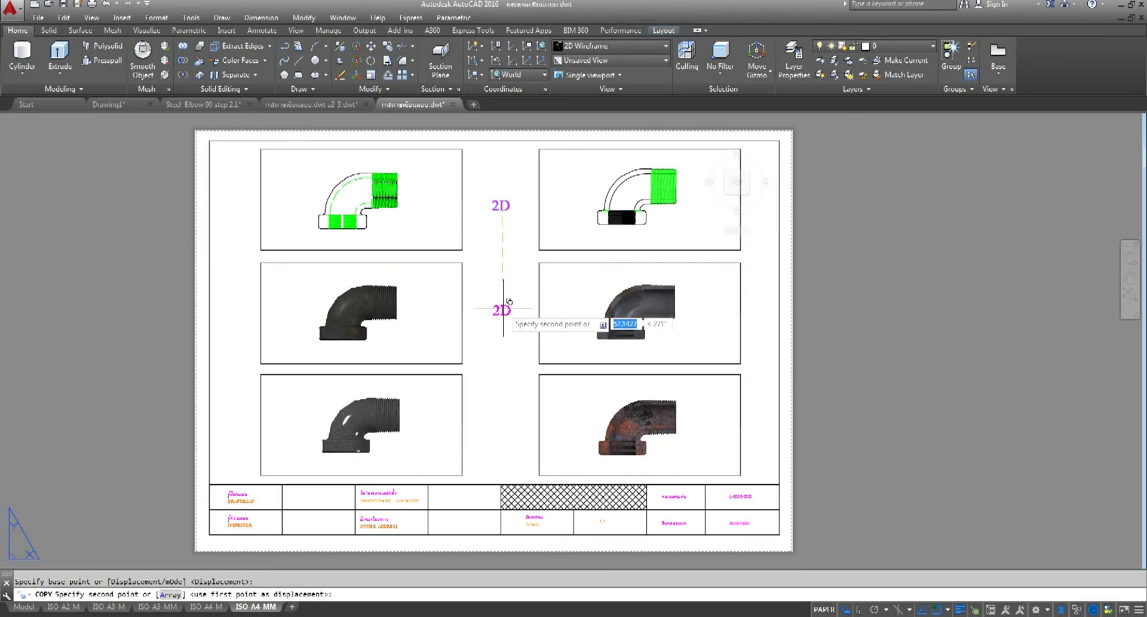
key("F8")
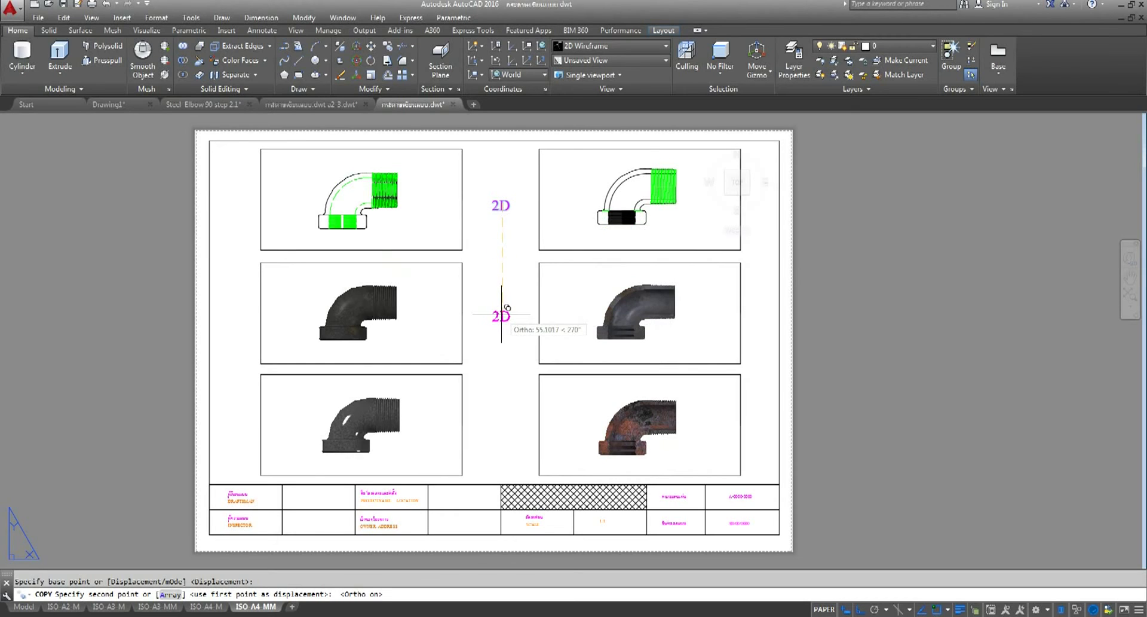
left_click(508, 308)
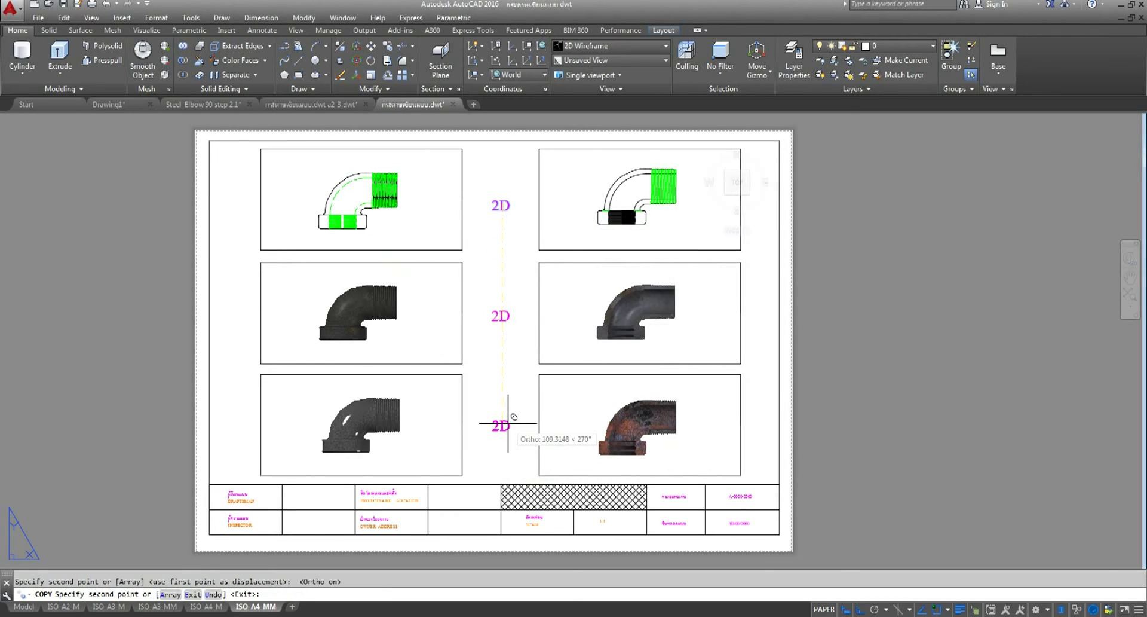
left_click(508, 423)
right_click(489, 240)
left_click(507, 265)
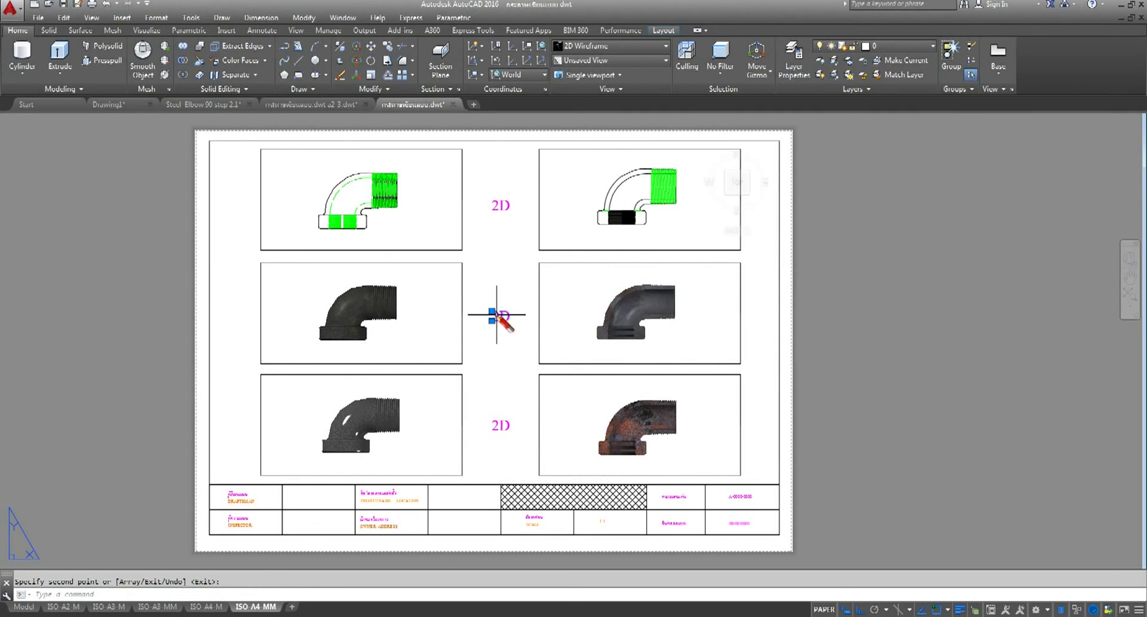
Change the middle label's contents to 3D
left_click(497, 314)
left_click(608, 222)
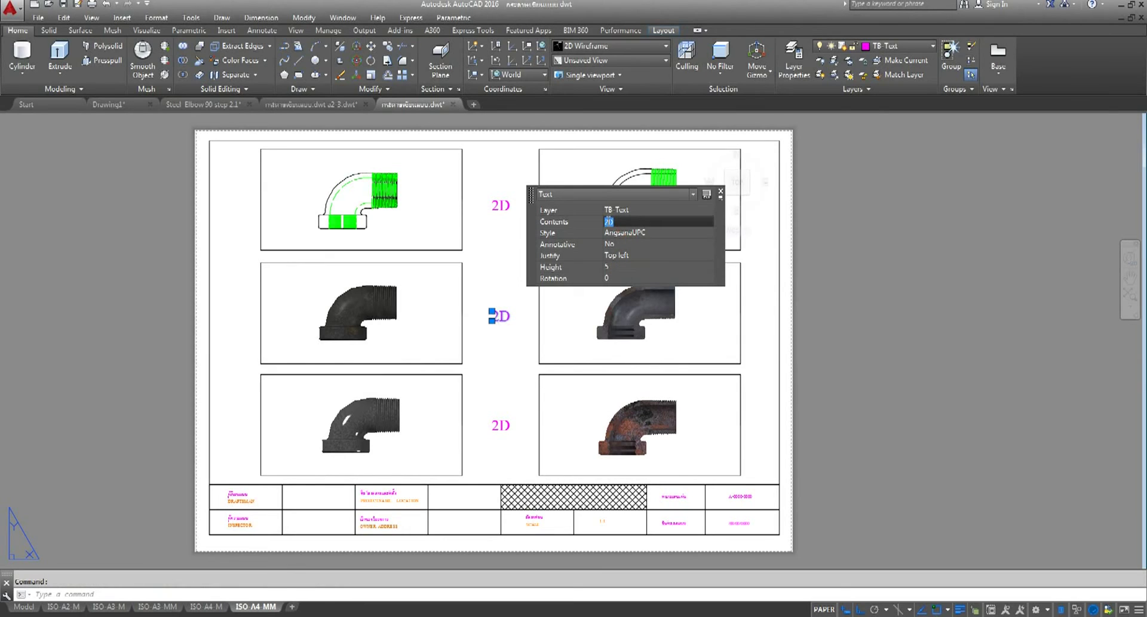
left_click(610, 222)
type("3")
key("Return")
key("Escape")
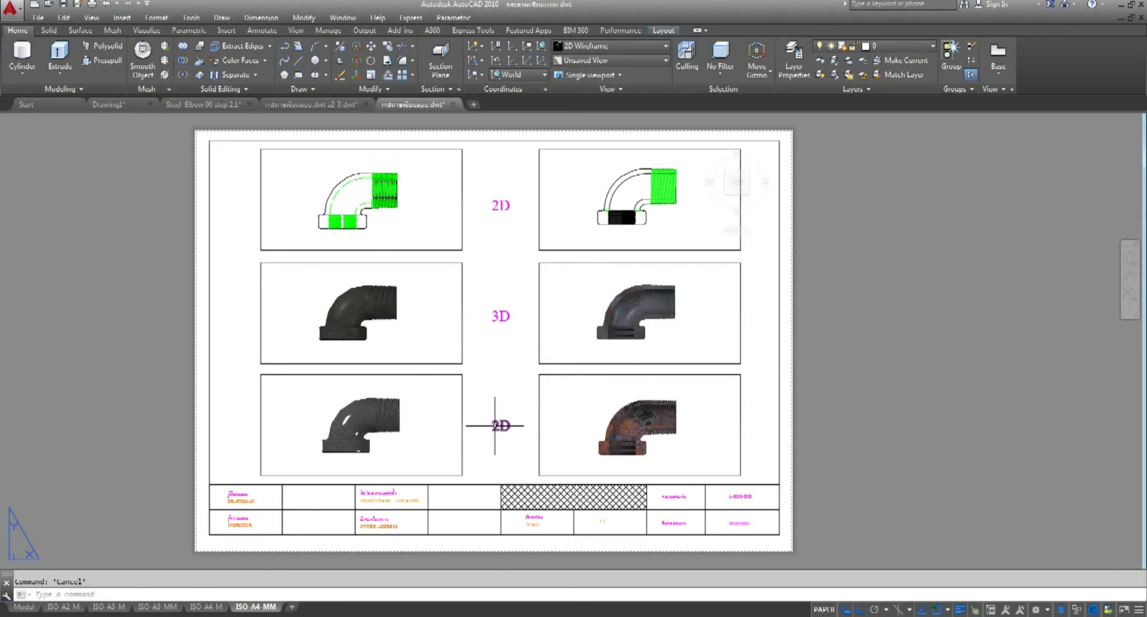
Change the bottom label's contents to 3D and bring up the Plot dialog
left_click(496, 424)
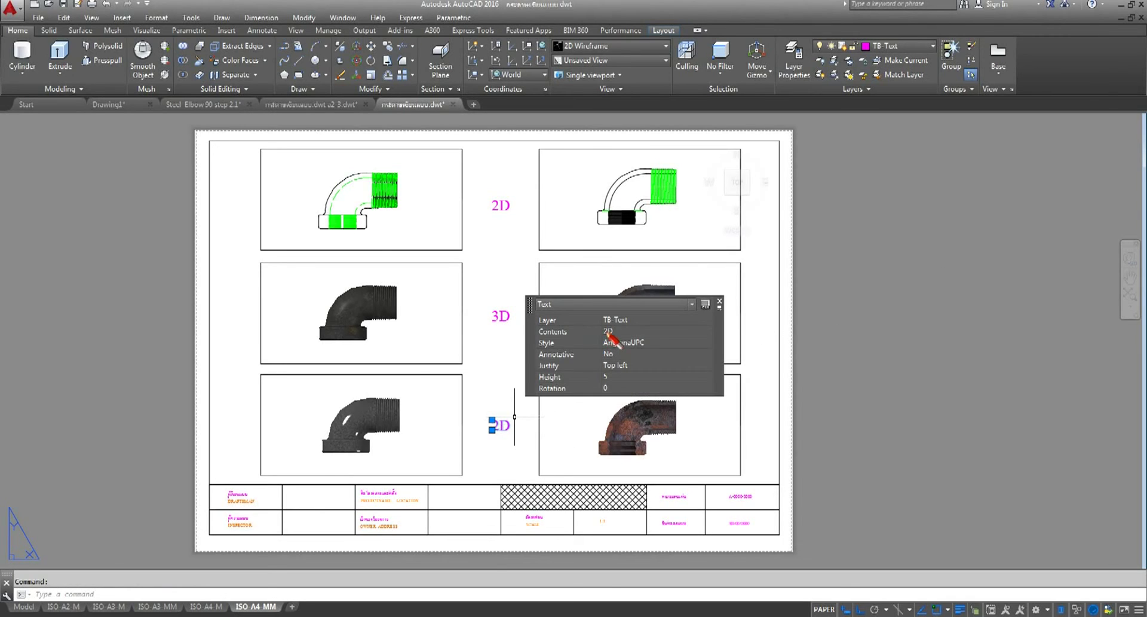
left_click(608, 332)
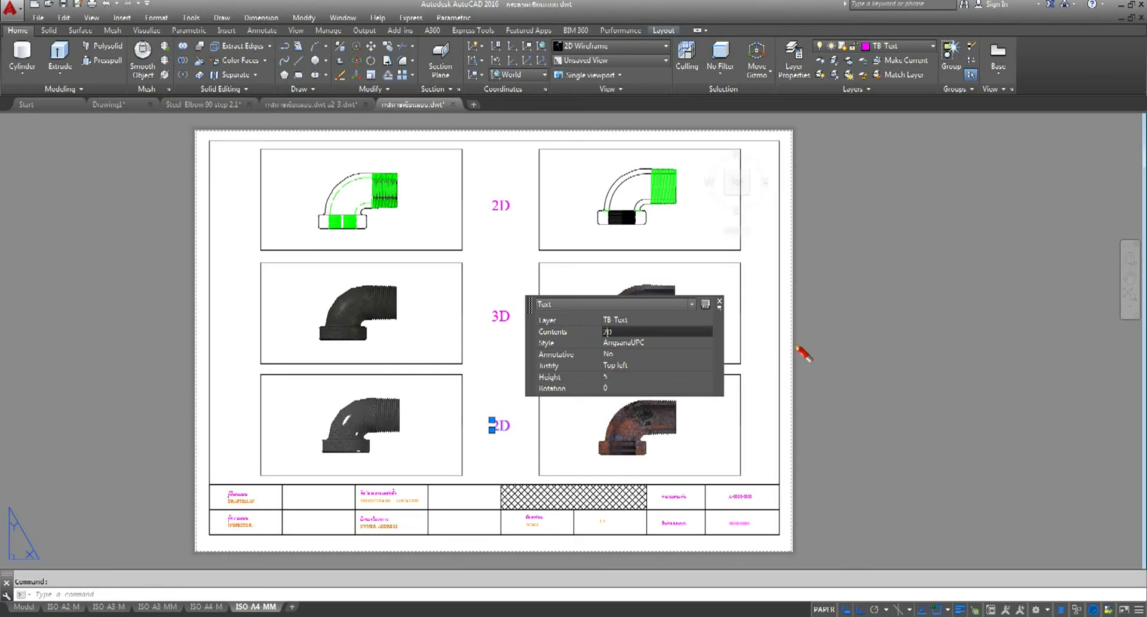
type("3")
key("Return")
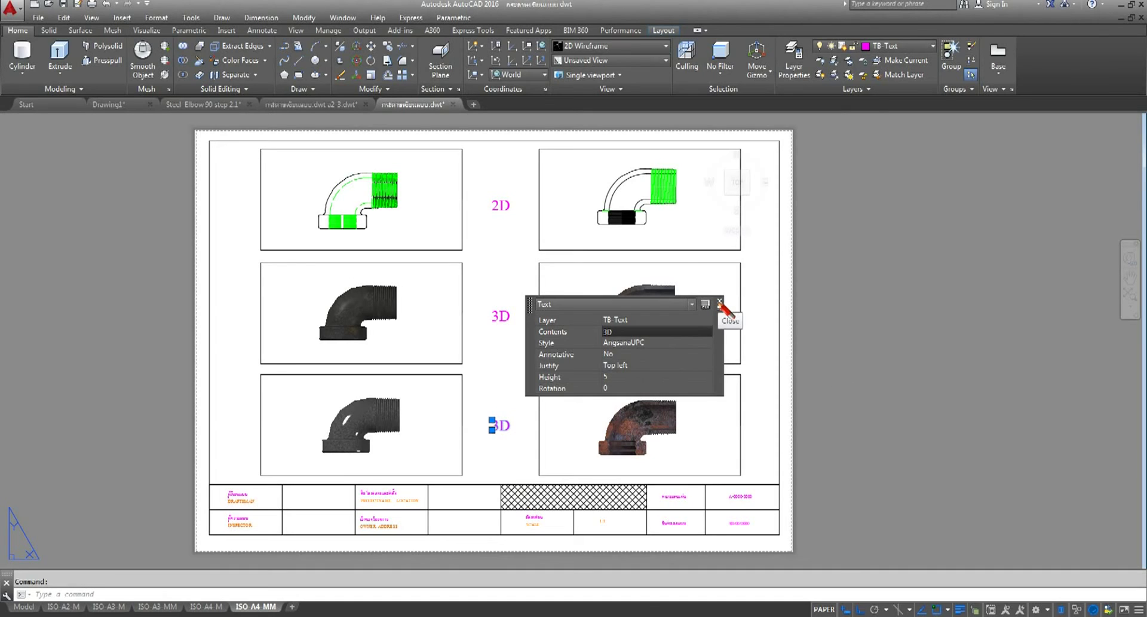
left_click(720, 302)
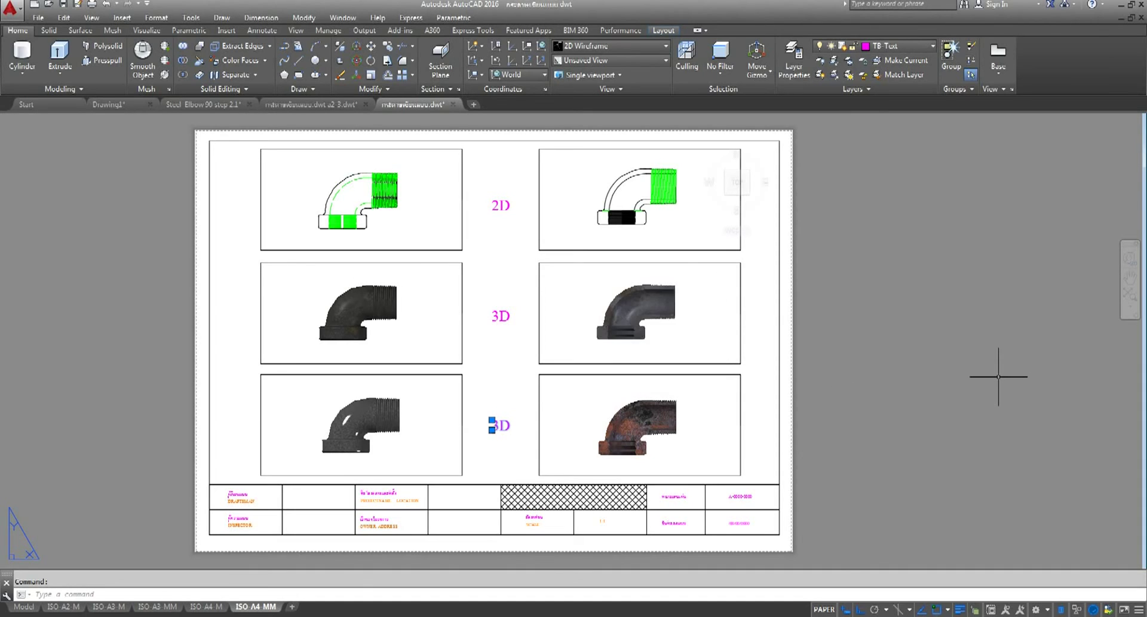
key("Escape")
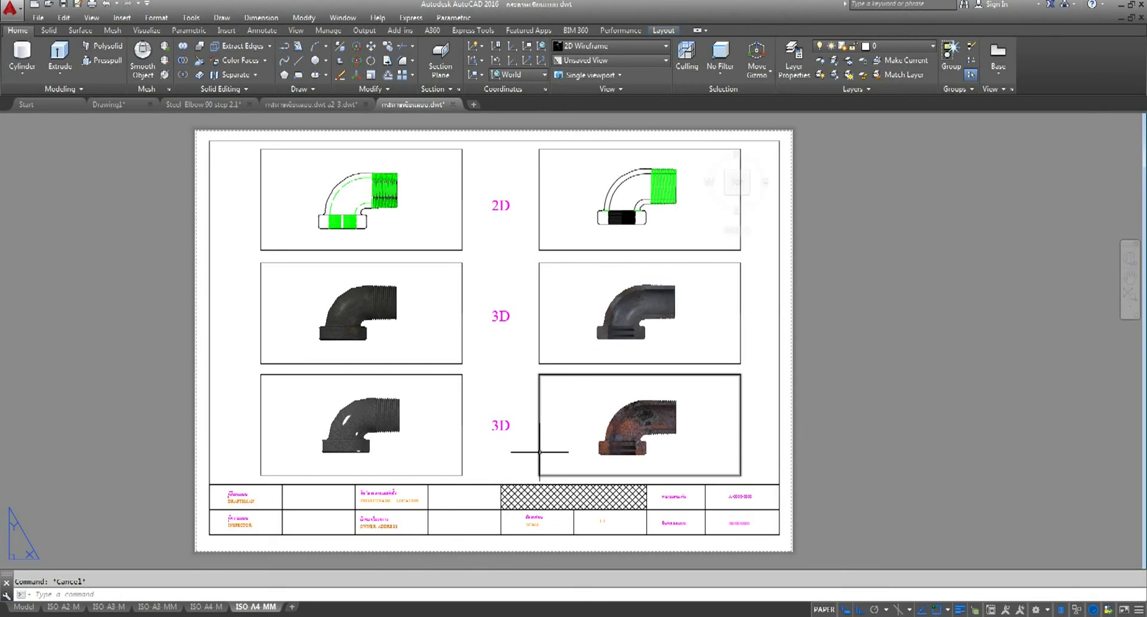
middle_click_drag(538, 460, 579, 440)
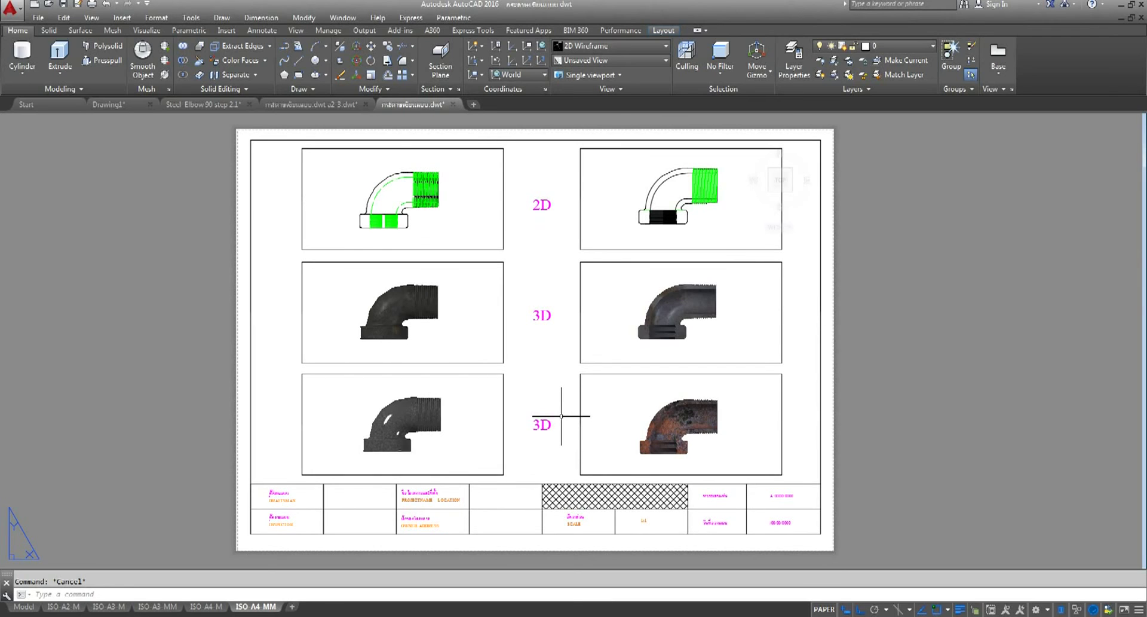
left_click(91, 4)
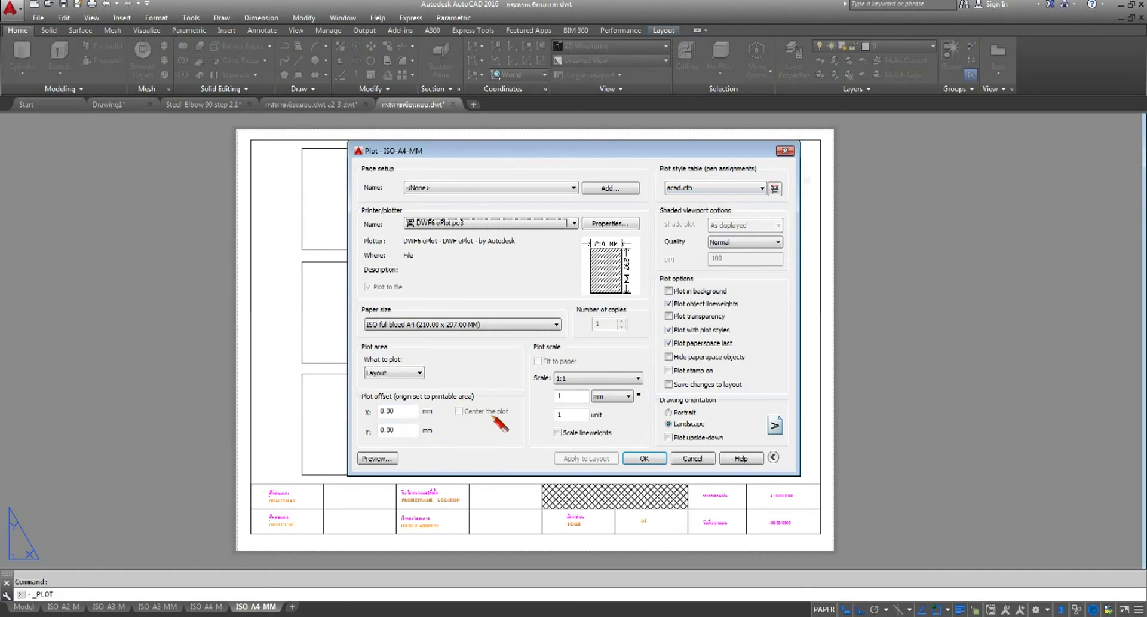
Preview the labelled A4 sheet, plot it, then cancel saving the plot file
left_click(383, 458)
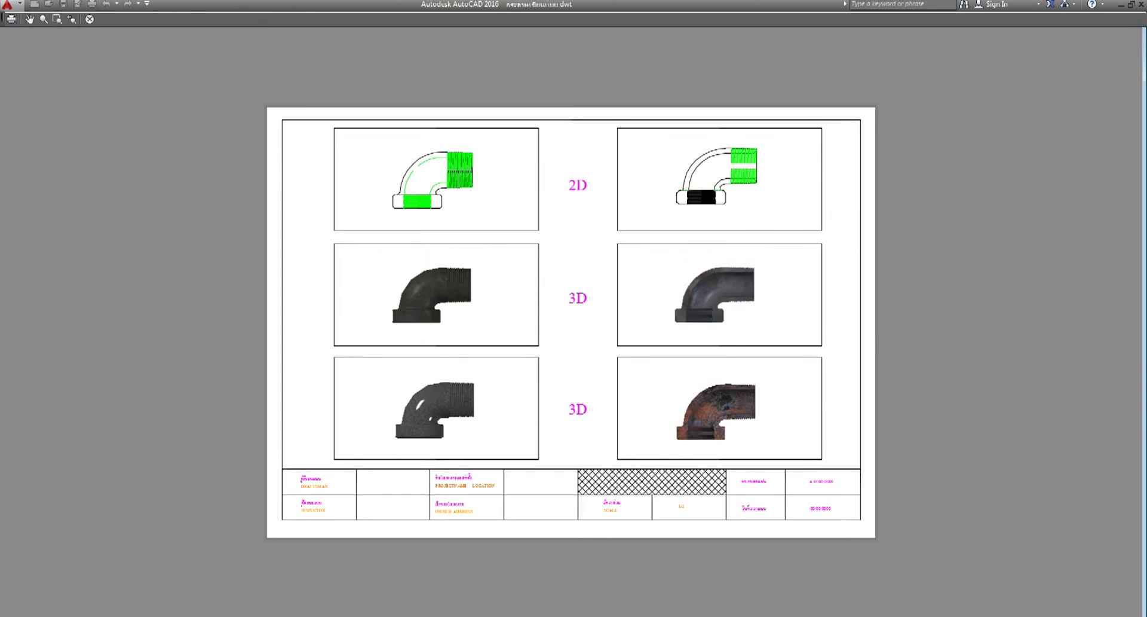
right_click(453, 292)
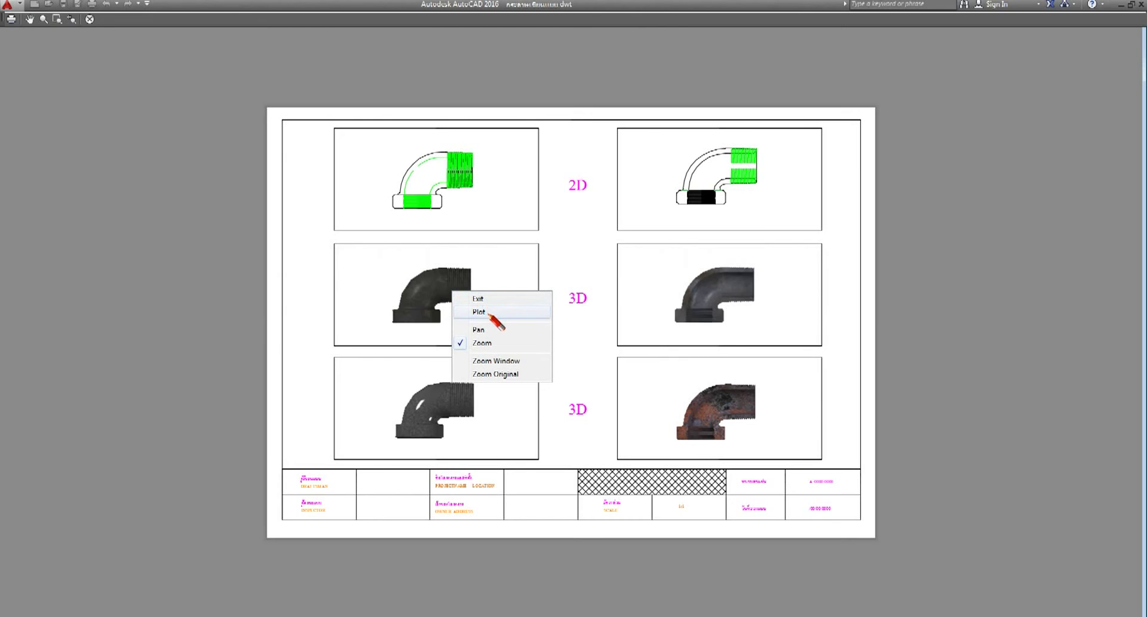
left_click(490, 313)
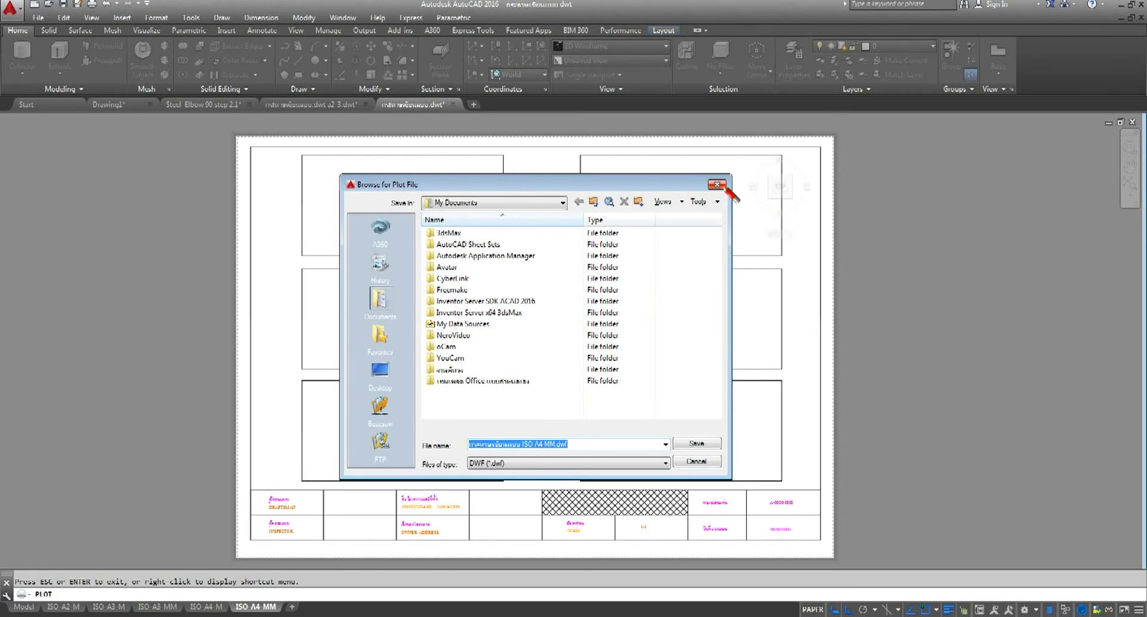
key("Return")
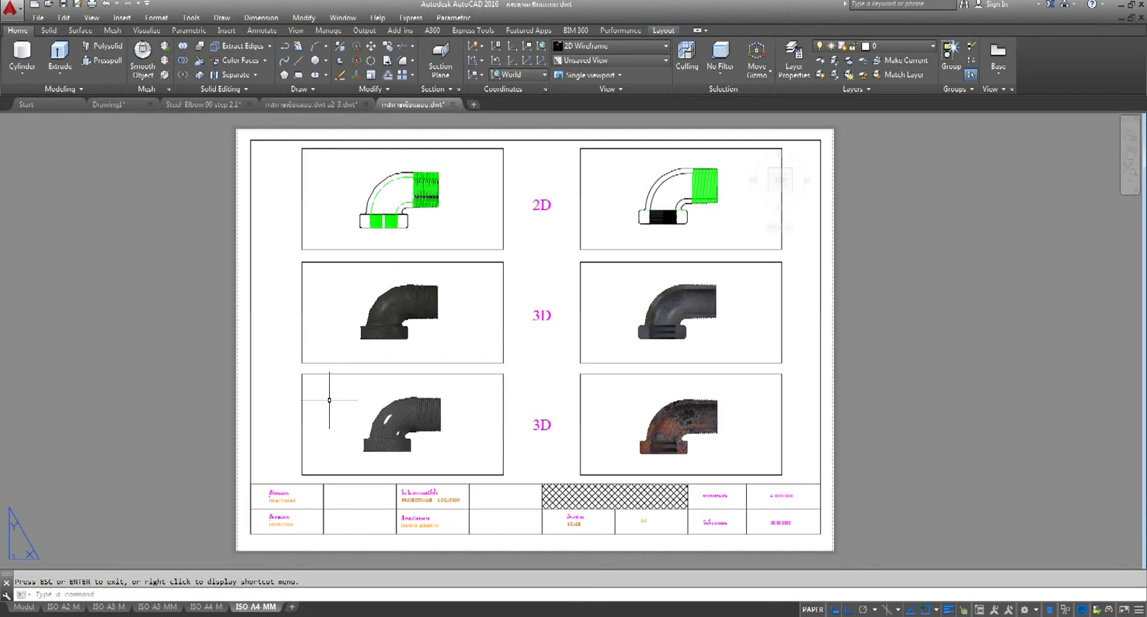
Preview the A4 layout on the Brother MFC J2320 printer, then close without printing
key("ctrl+p")
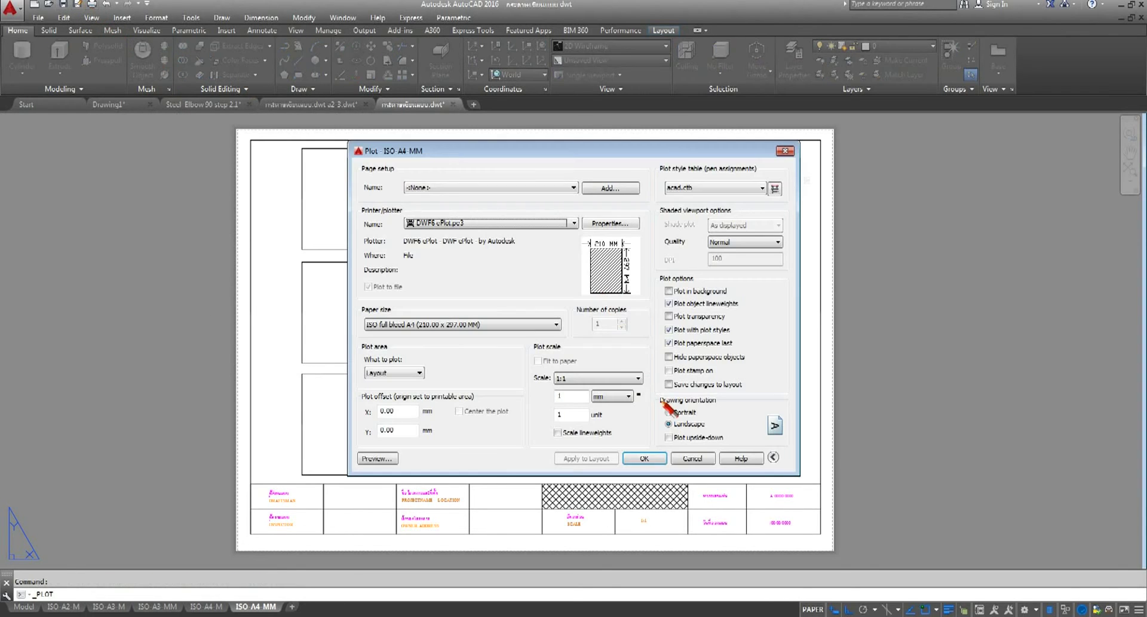
left_click(573, 223)
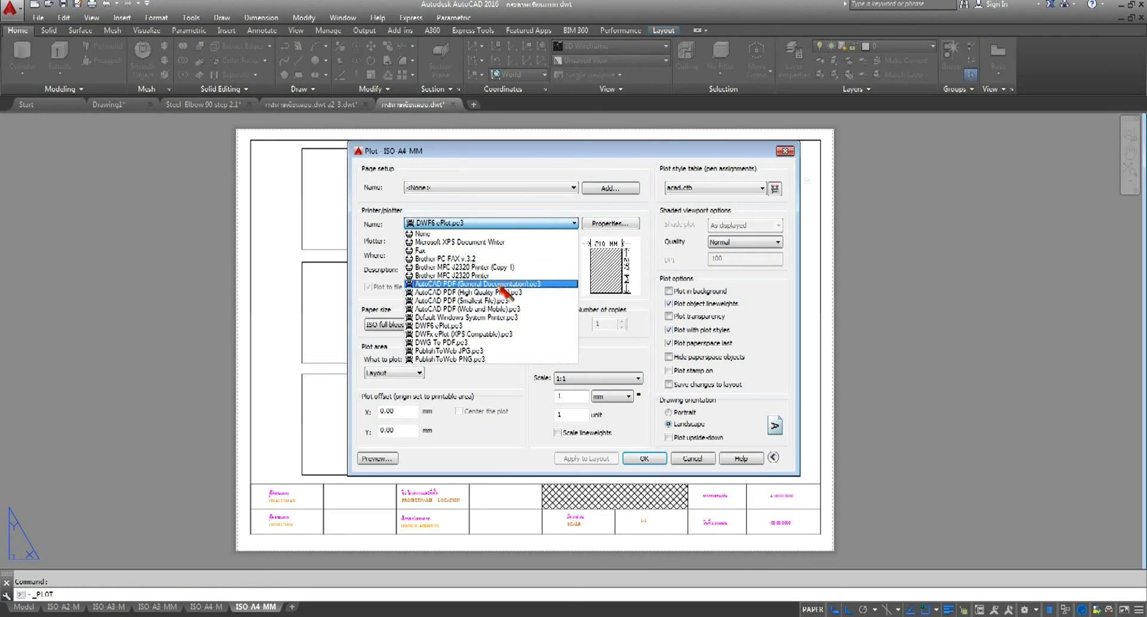
left_click(500, 277)
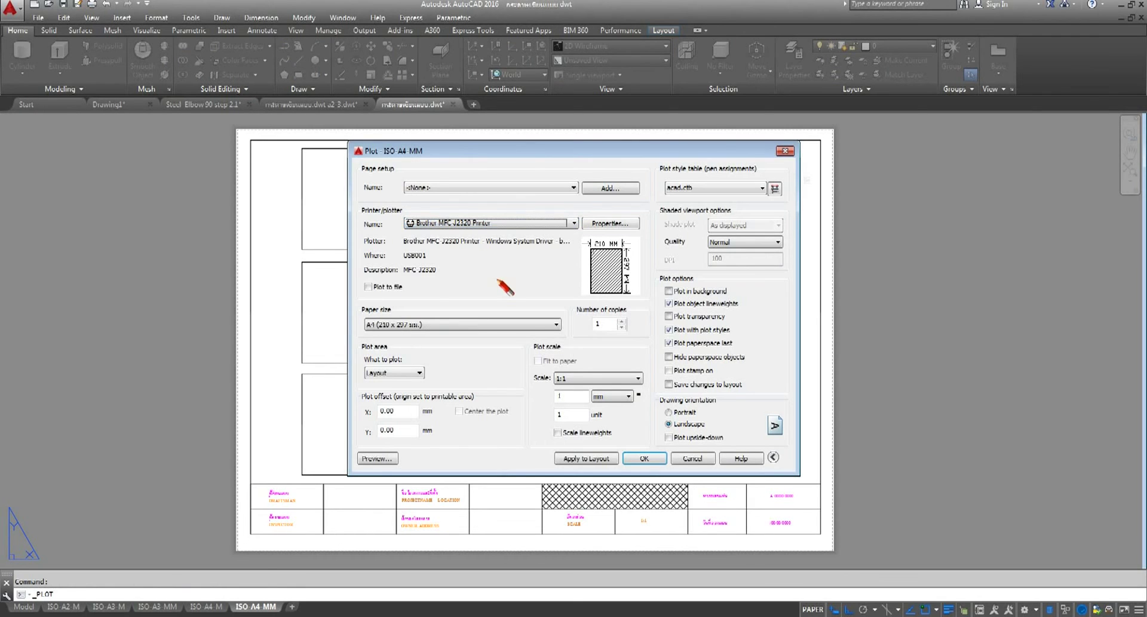
left_click(599, 454)
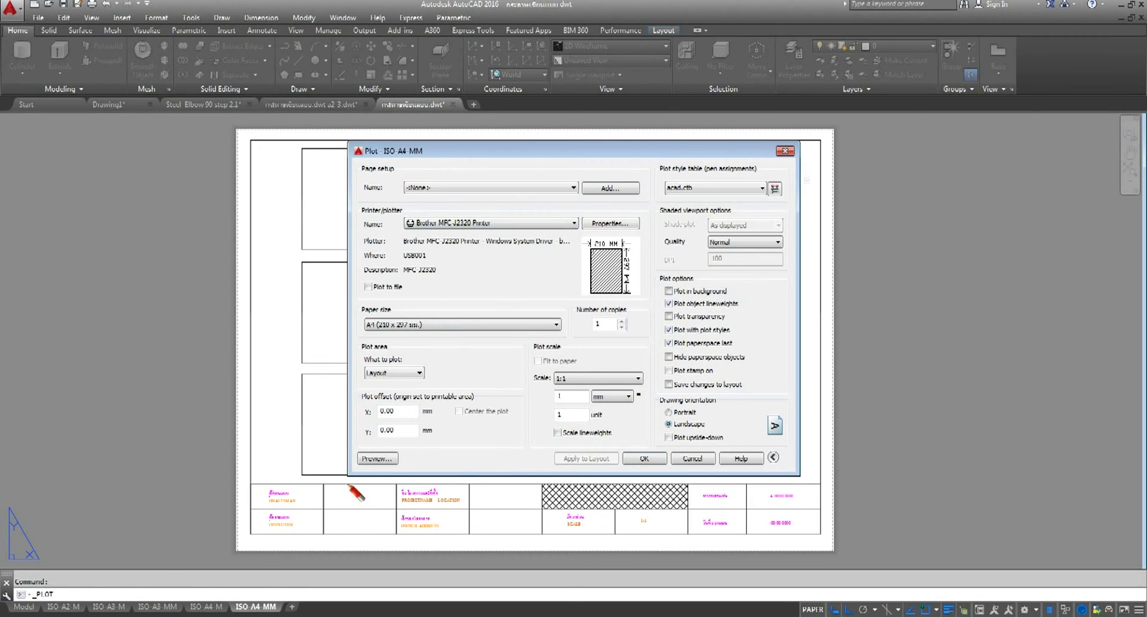
left_click(377, 458)
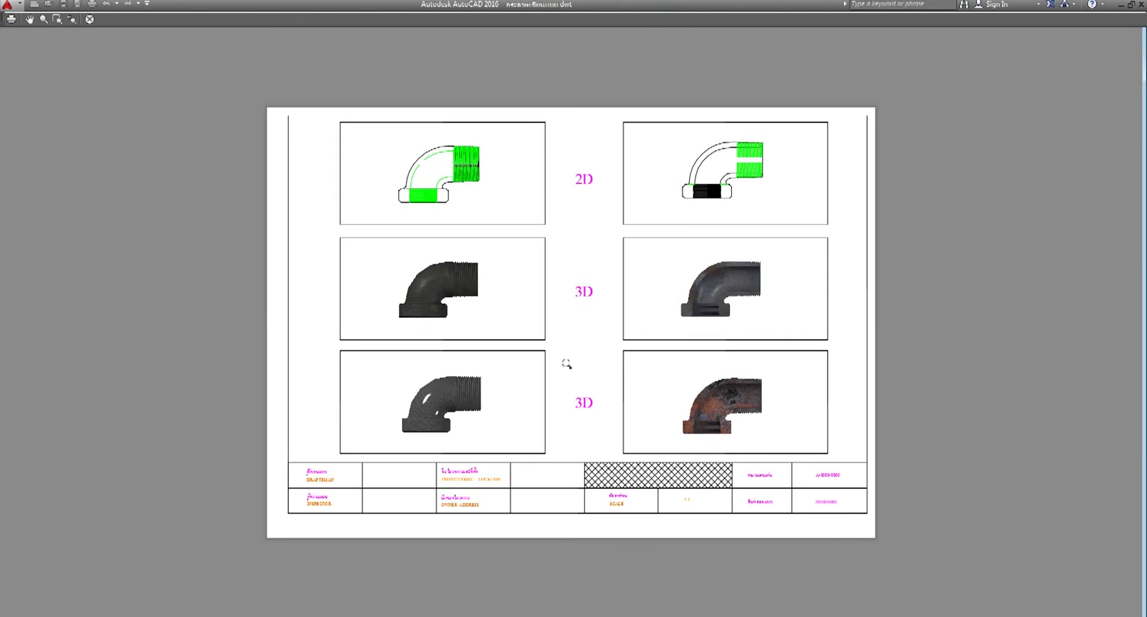
right_click(559, 359)
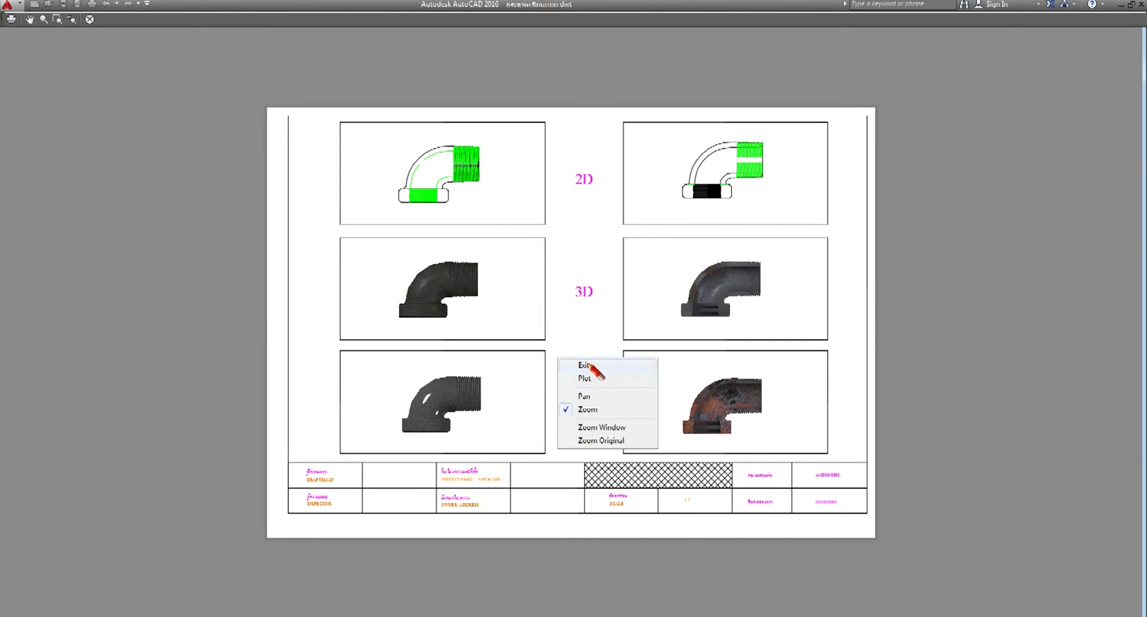
left_click(588, 365)
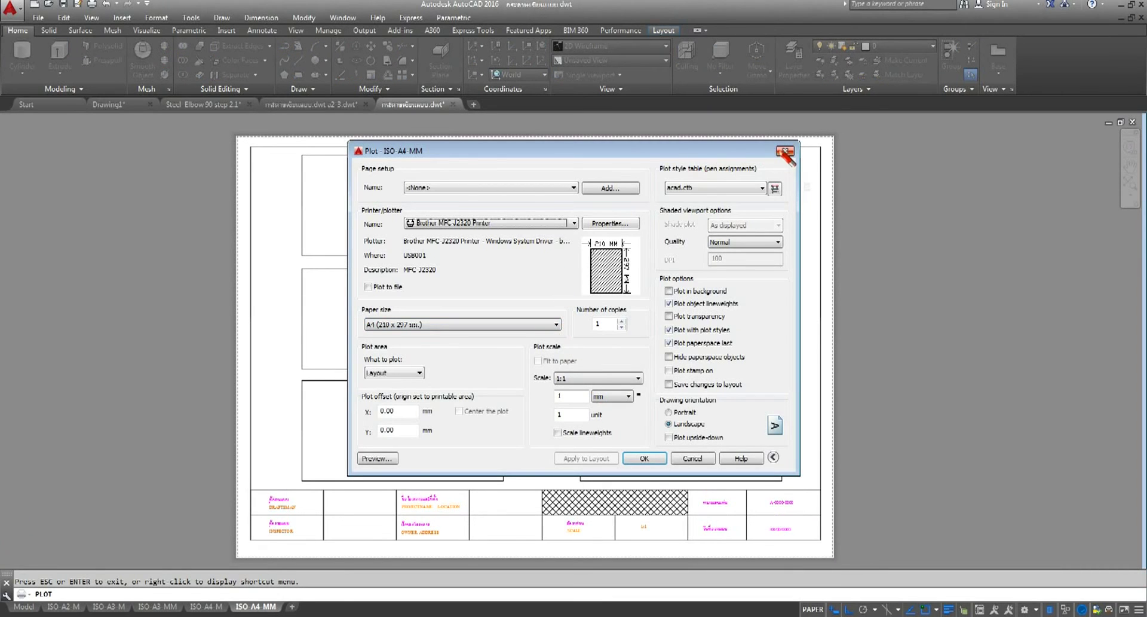
left_click(793, 144)
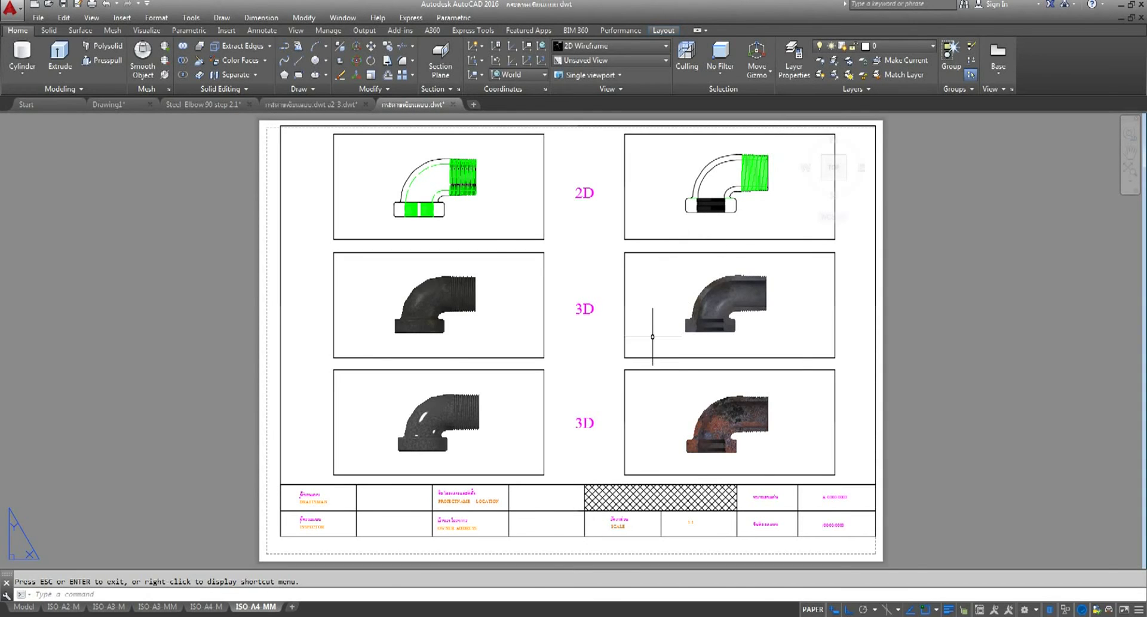
Move the entire sheet contents slightly toward the printable area
scroll(650, 337, "down", 2)
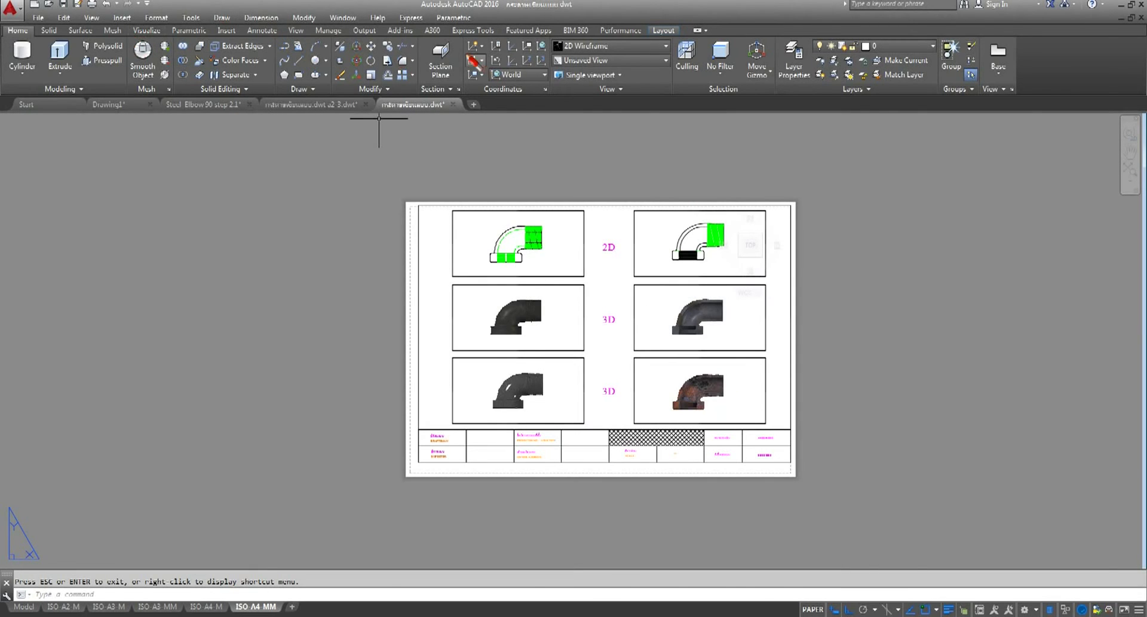
left_click(374, 48)
left_click(827, 177)
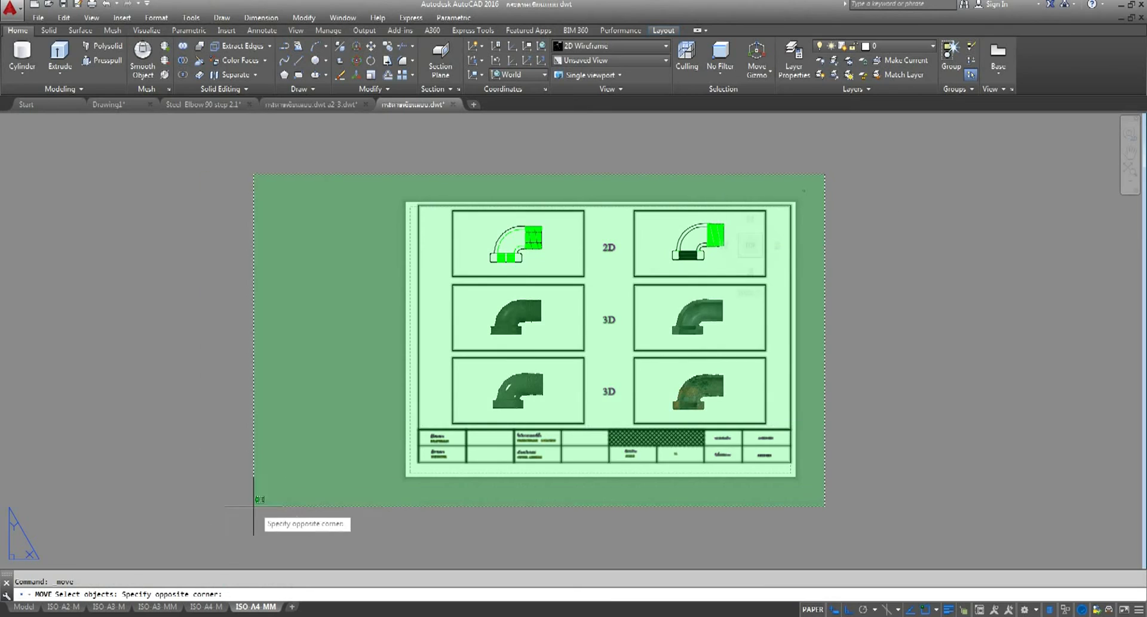
left_click(264, 486)
key("Return")
scroll(622, 469, "up", 5)
left_click(622, 466)
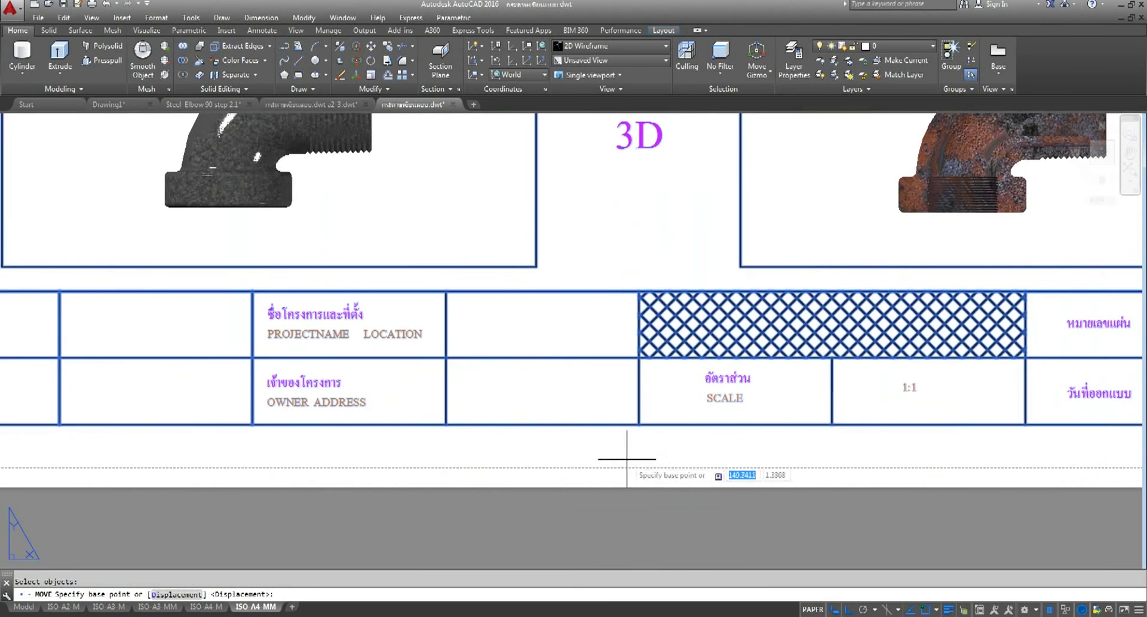
left_click(624, 457)
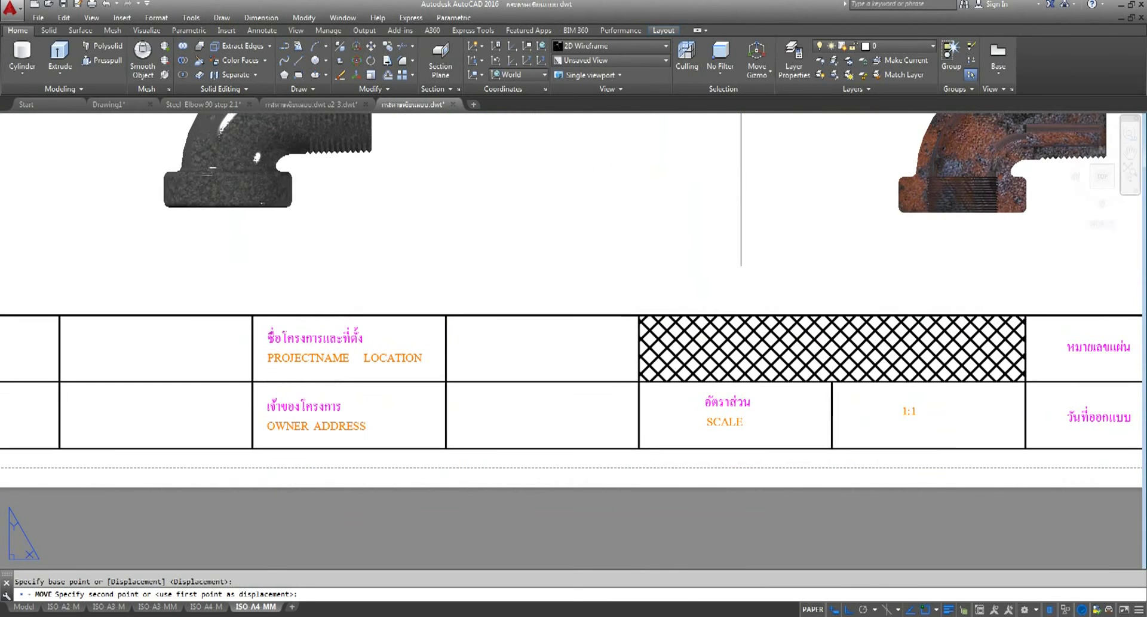
scroll(624, 472, "down", 3)
scroll(622, 461, "down", 4)
scroll(627, 418, "up", 1)
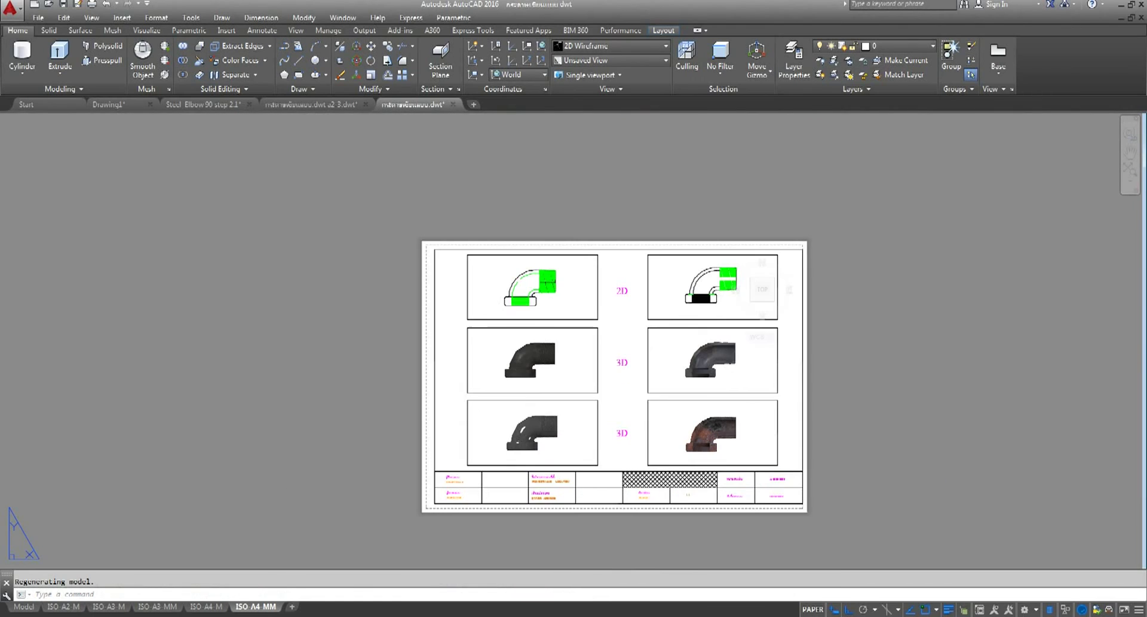
middle_click_drag(632, 397, 561, 367)
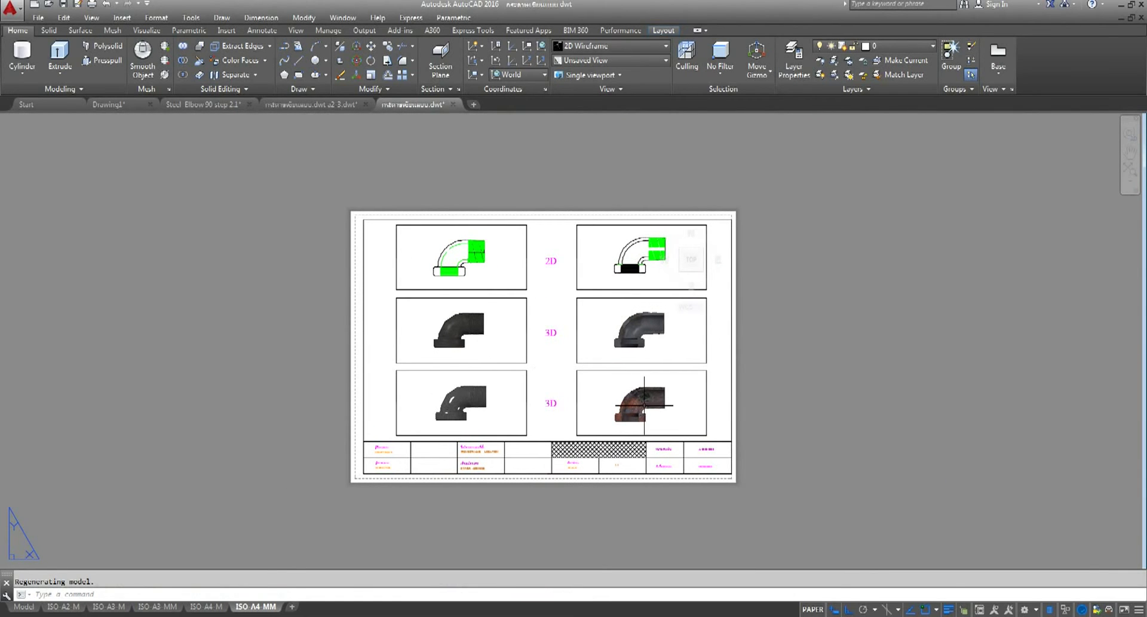
Move the remaining selected objects into place and recentre the sheet in view
left_click(371, 46)
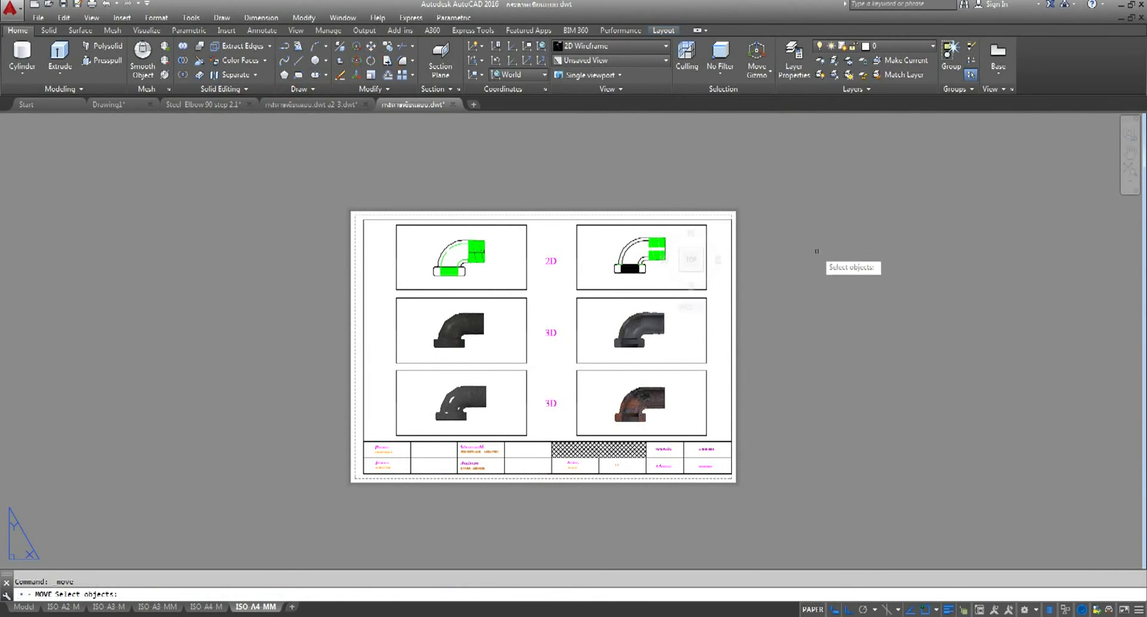
left_click(799, 176)
left_click(455, 449)
key("Return")
scroll(335, 505, "up", 6)
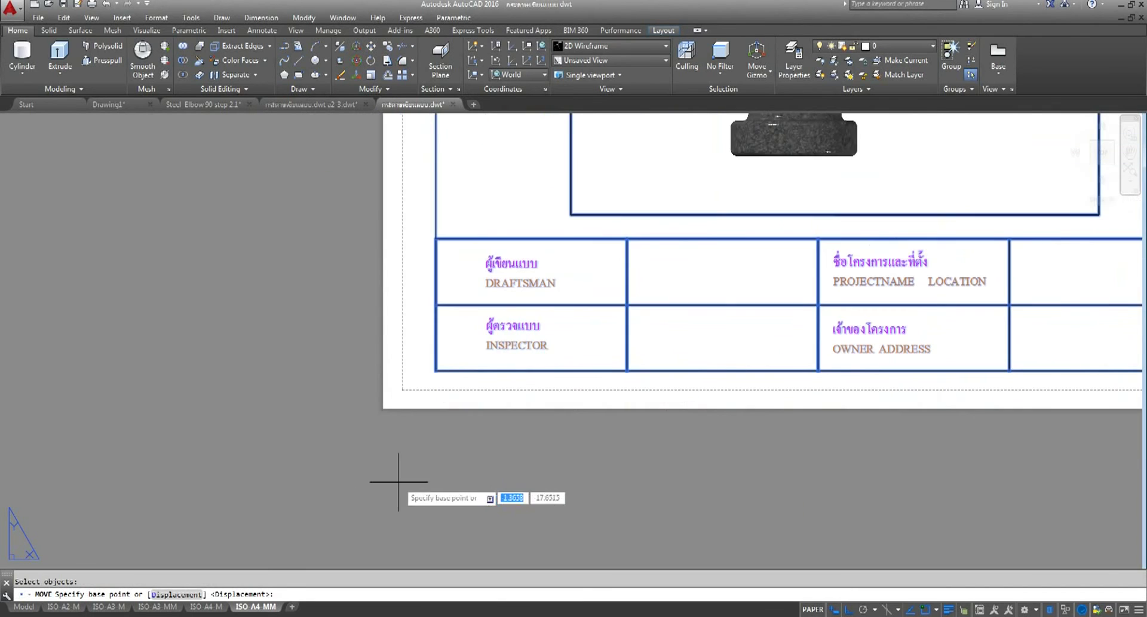
left_click(422, 470)
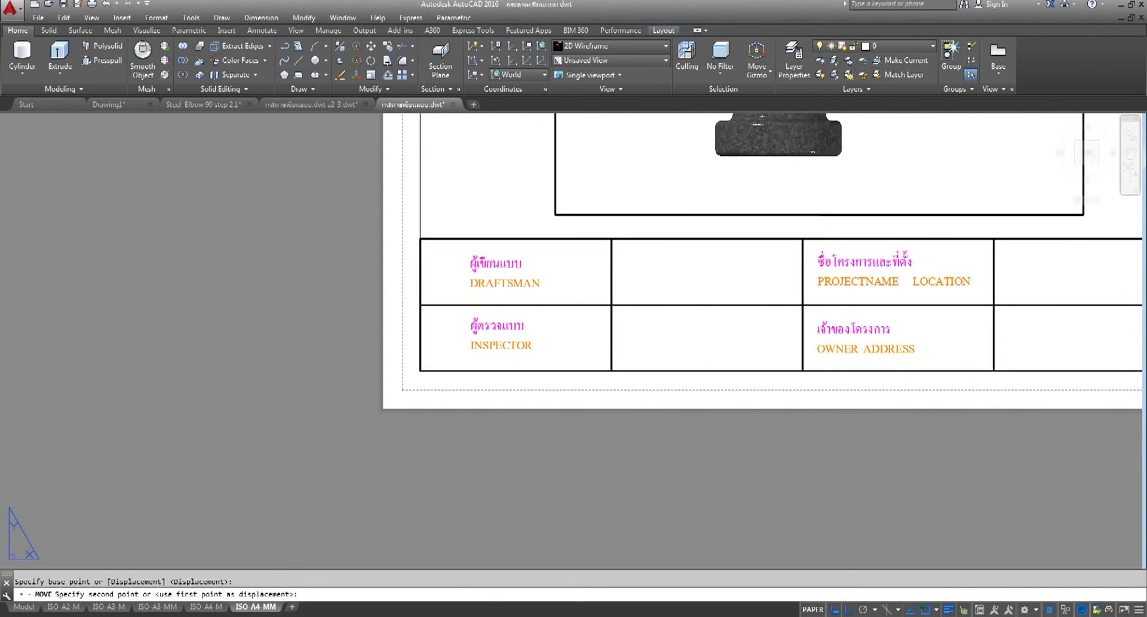
scroll(390, 478, "down", 2)
scroll(397, 474, "down", 2)
scroll(584, 402, "up", 1)
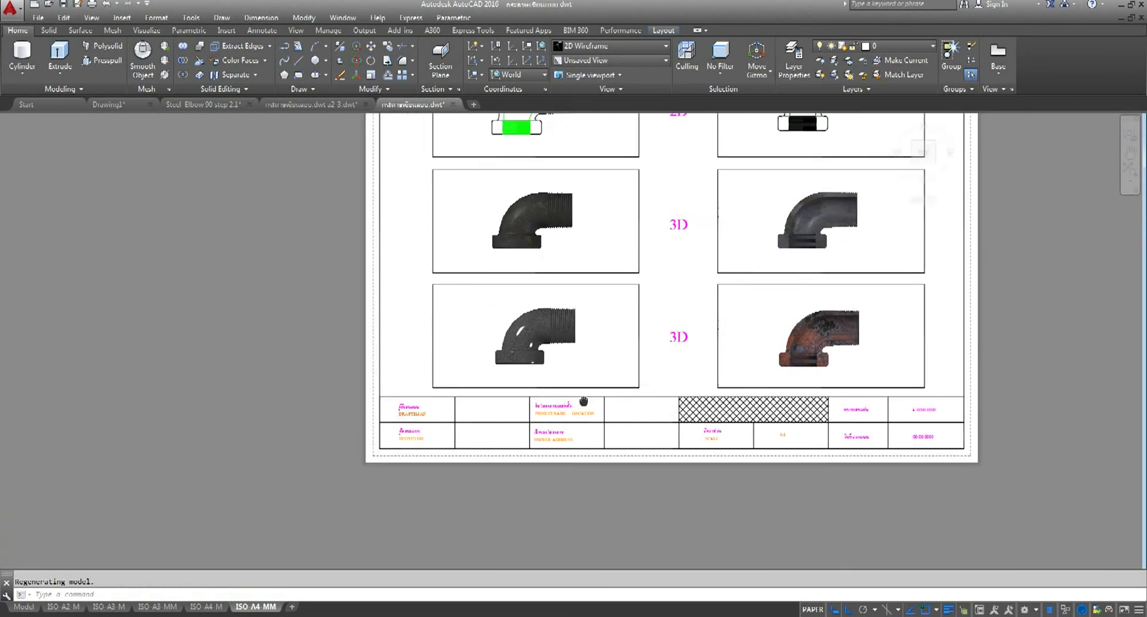
middle_click_drag(506, 449, 507, 468)
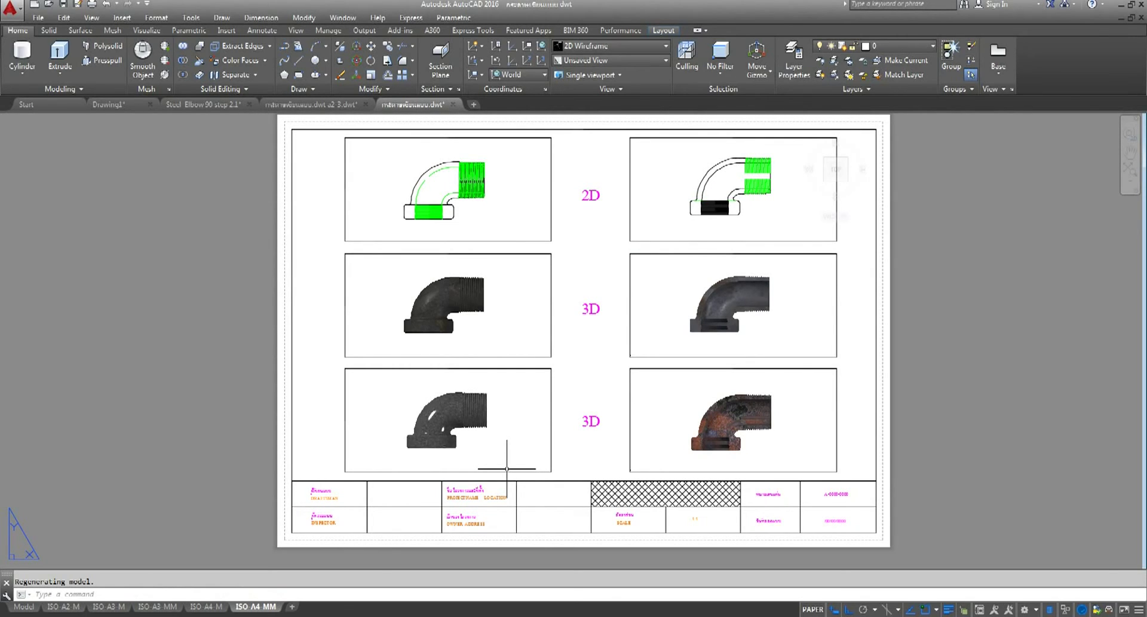
middle_click_drag(507, 423, 530, 424)
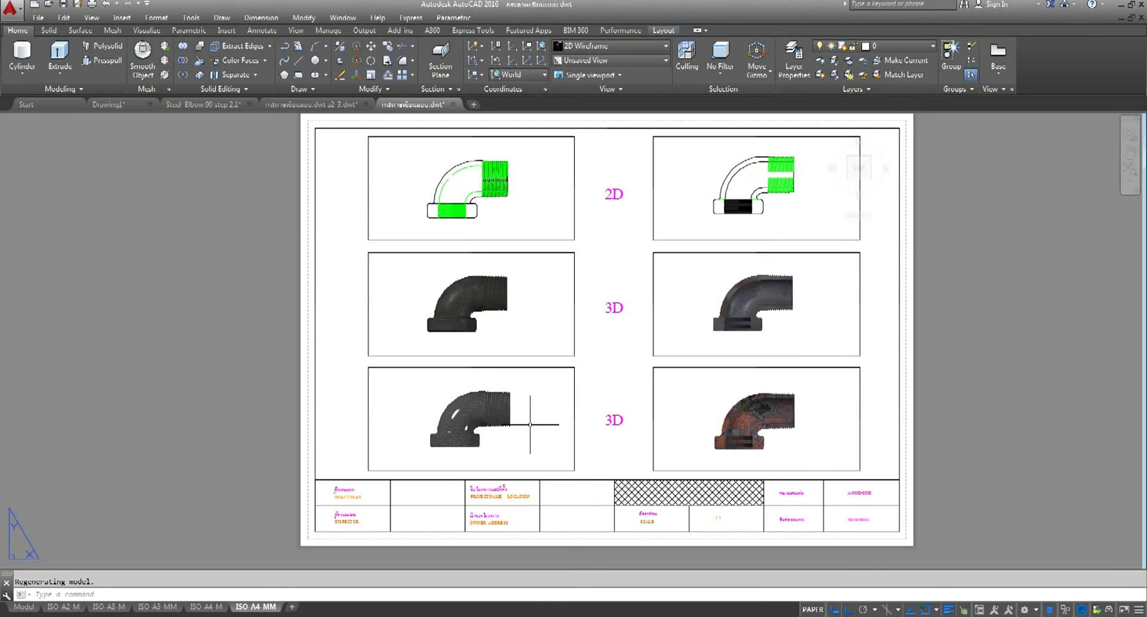
mouse_move(579, 301)
middle_mouse_down()
mouse_move(562, 335)
mouse_move(564, 319)
middle_mouse_up()
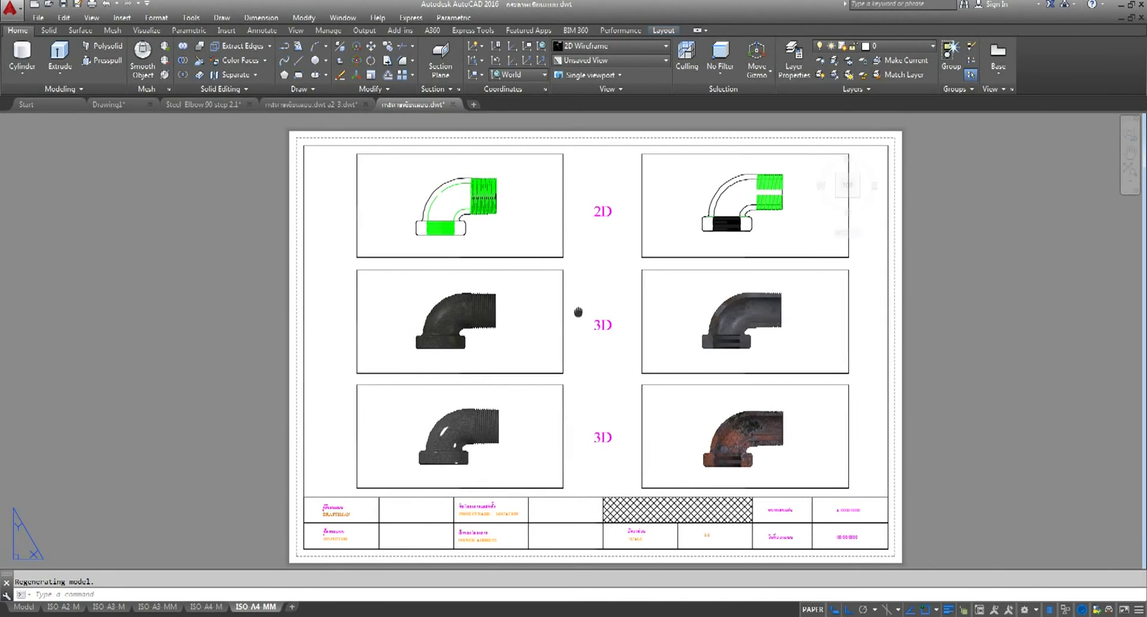
middle_click_drag(574, 311, 590, 309)
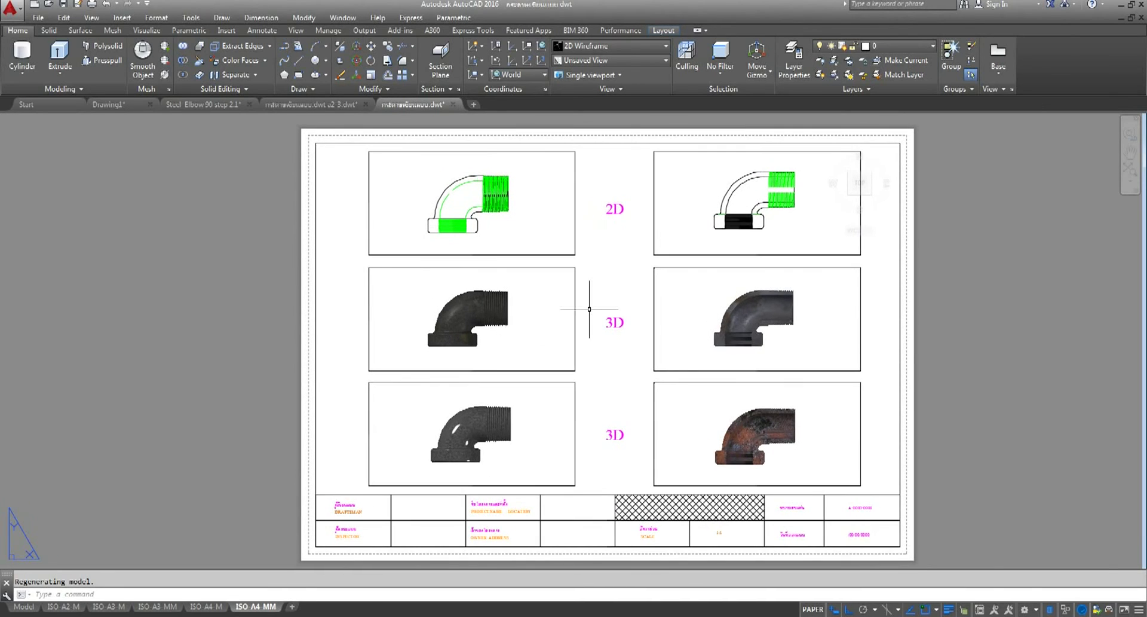
left_click(91, 4)
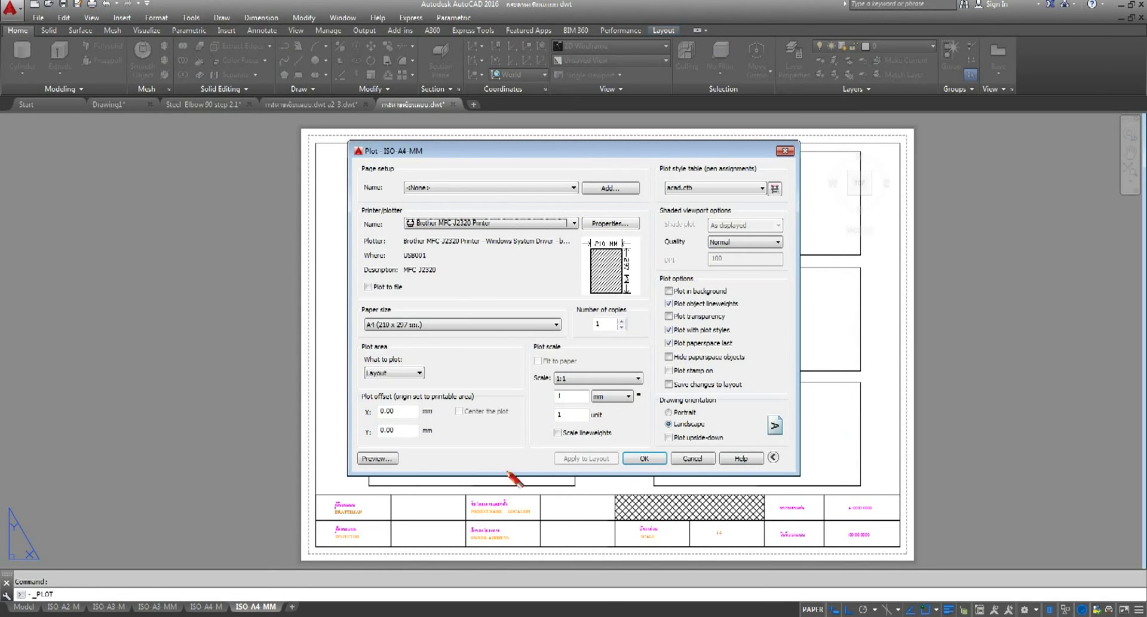
left_click(376, 460)
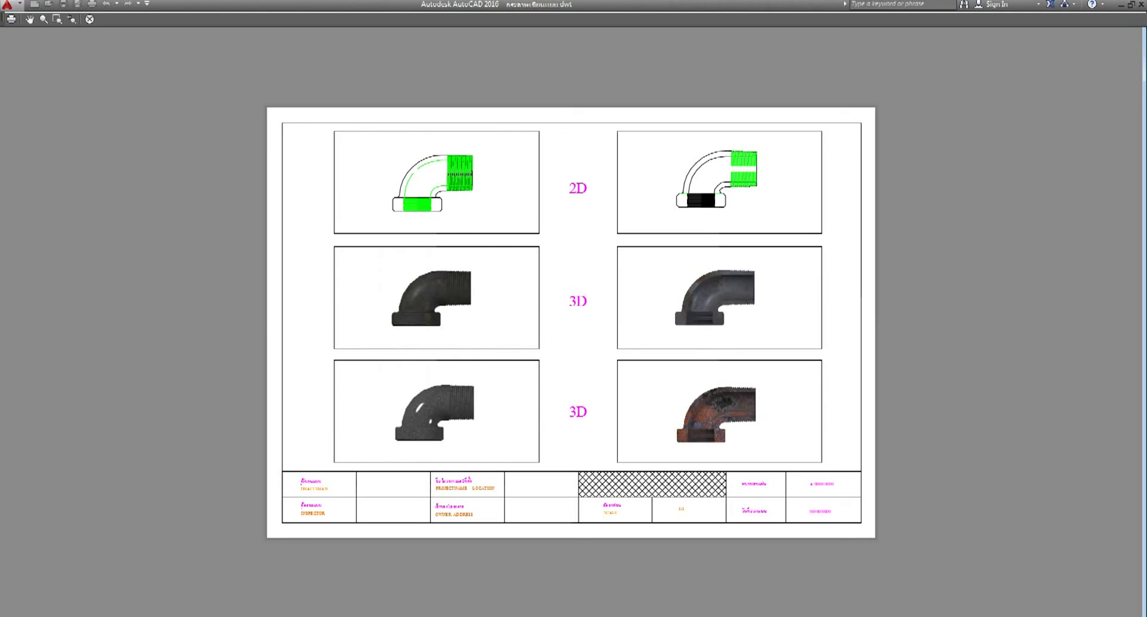
right_click(550, 248)
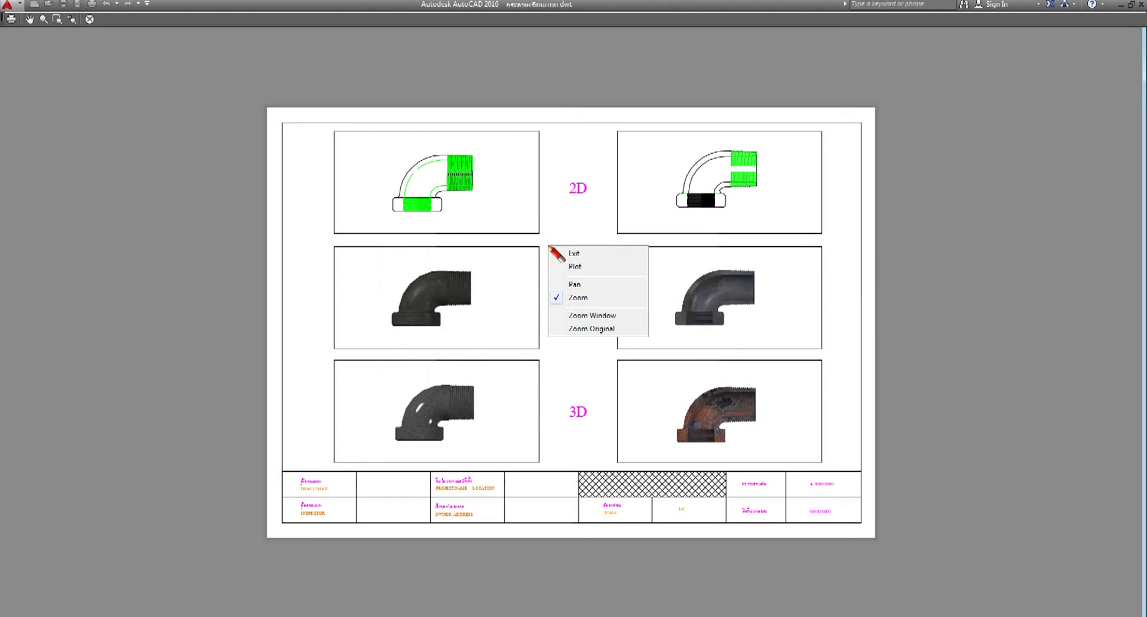
left_click(592, 269)
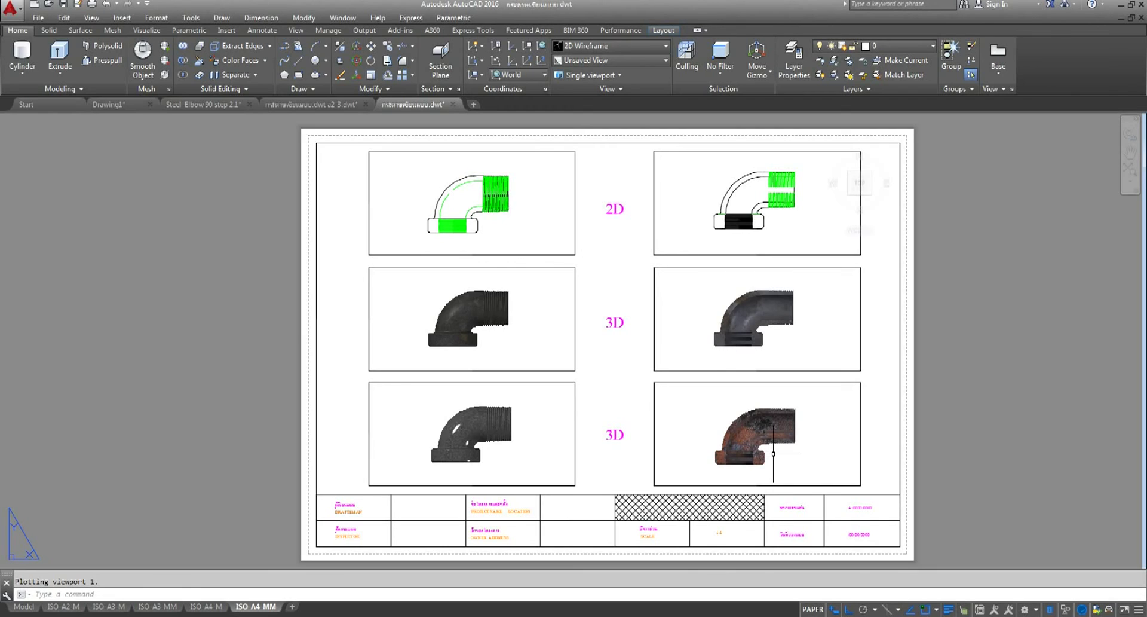
scroll(775, 468, "up", 4)
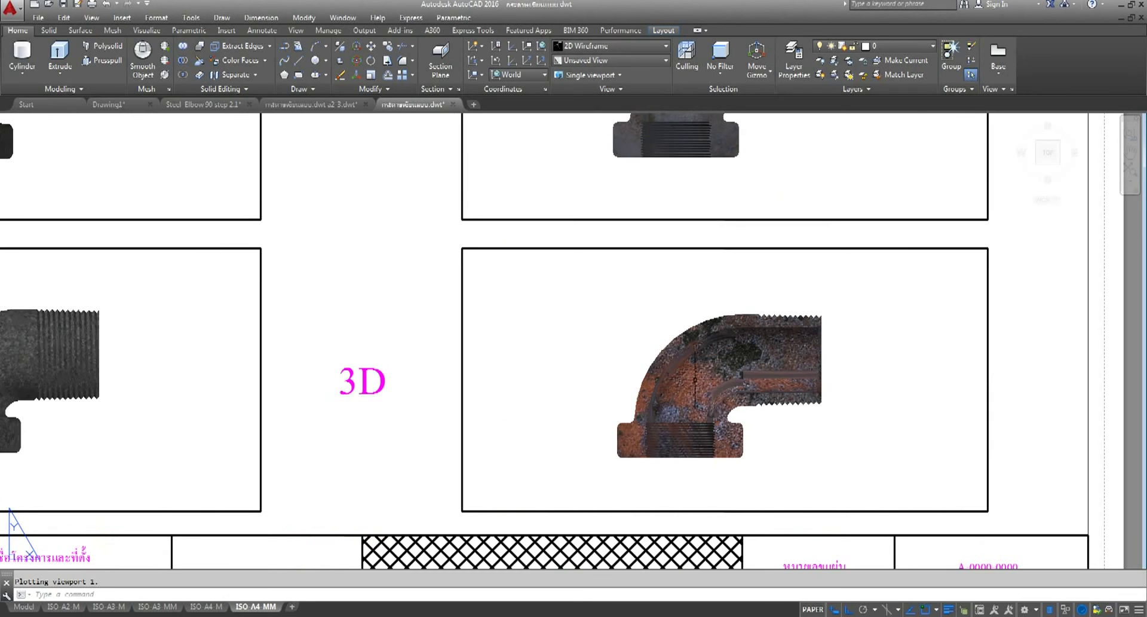
scroll(694, 379, "down", 4)
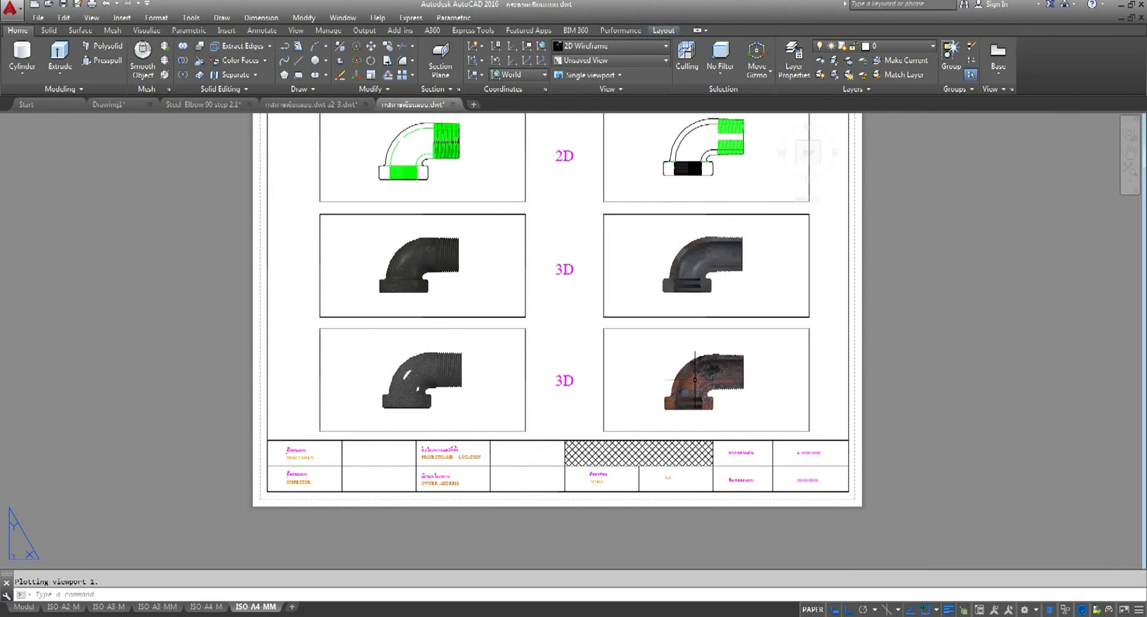
scroll(658, 345, "down", 2)
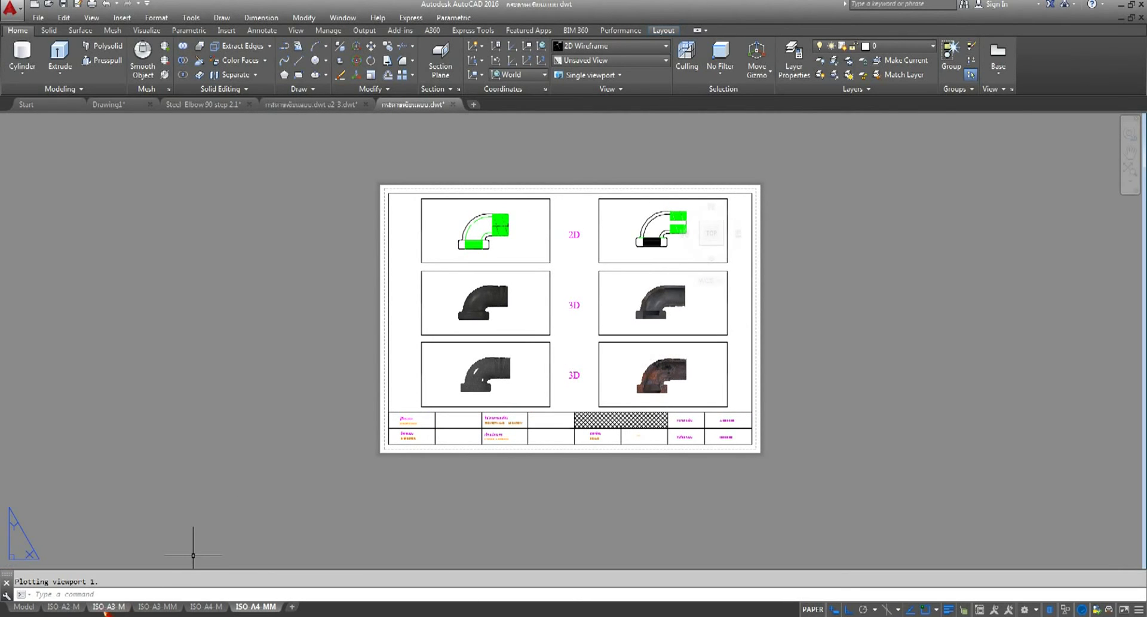
On the ISO A3 MM layout, pan the viewport's model view away, then return to paper space
left_click(159, 608)
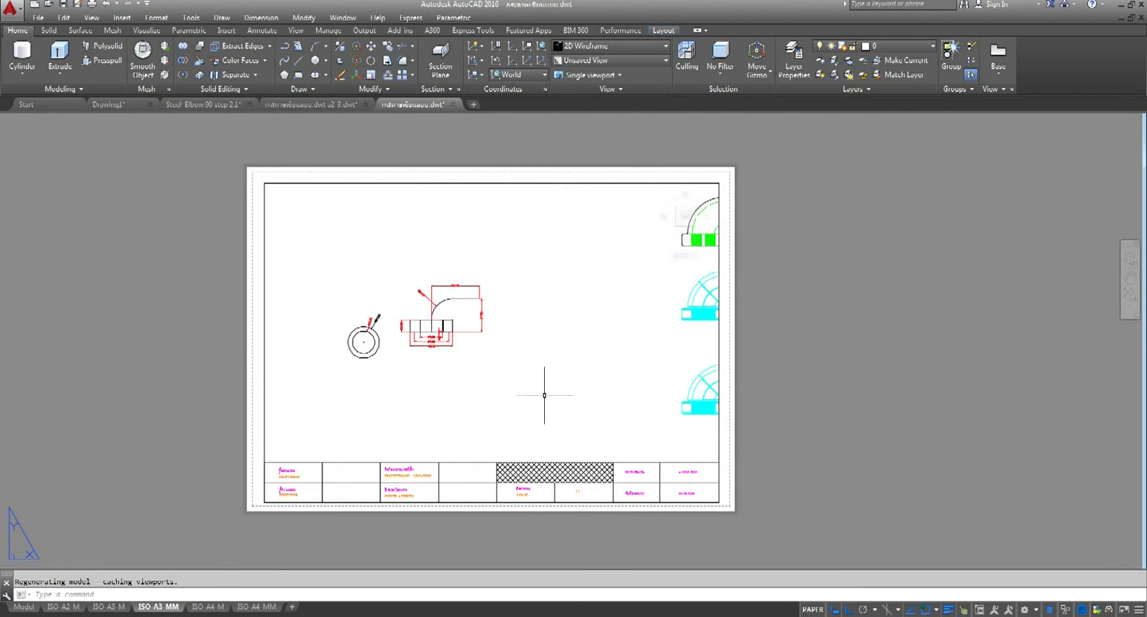
double_click(517, 361)
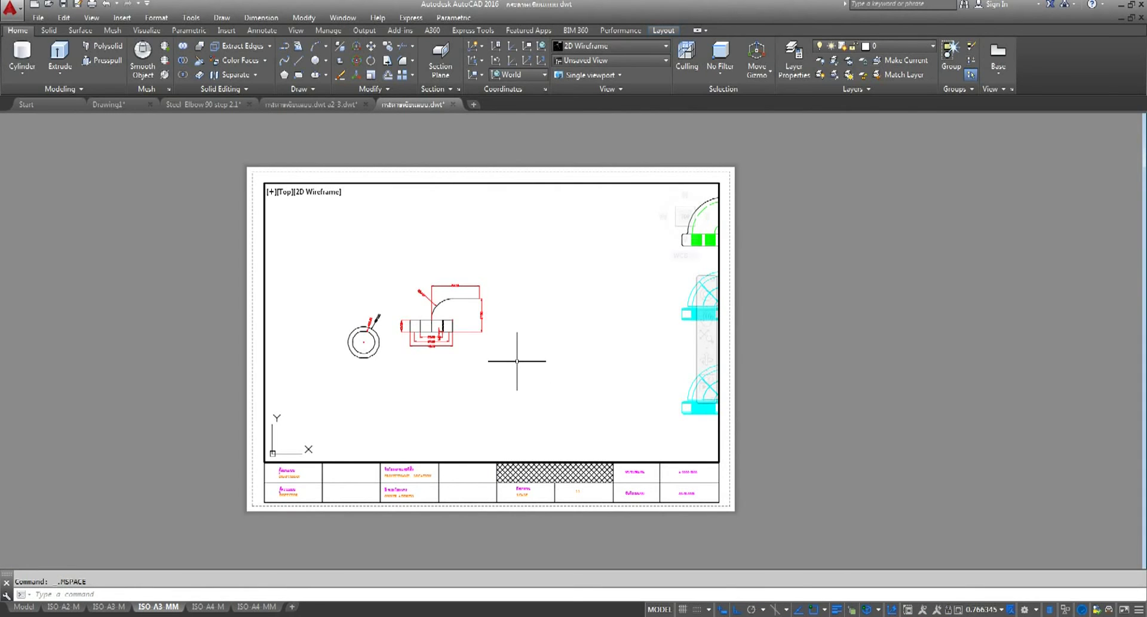
scroll(399, 339, "up", 4)
scroll(402, 340, "down", 6)
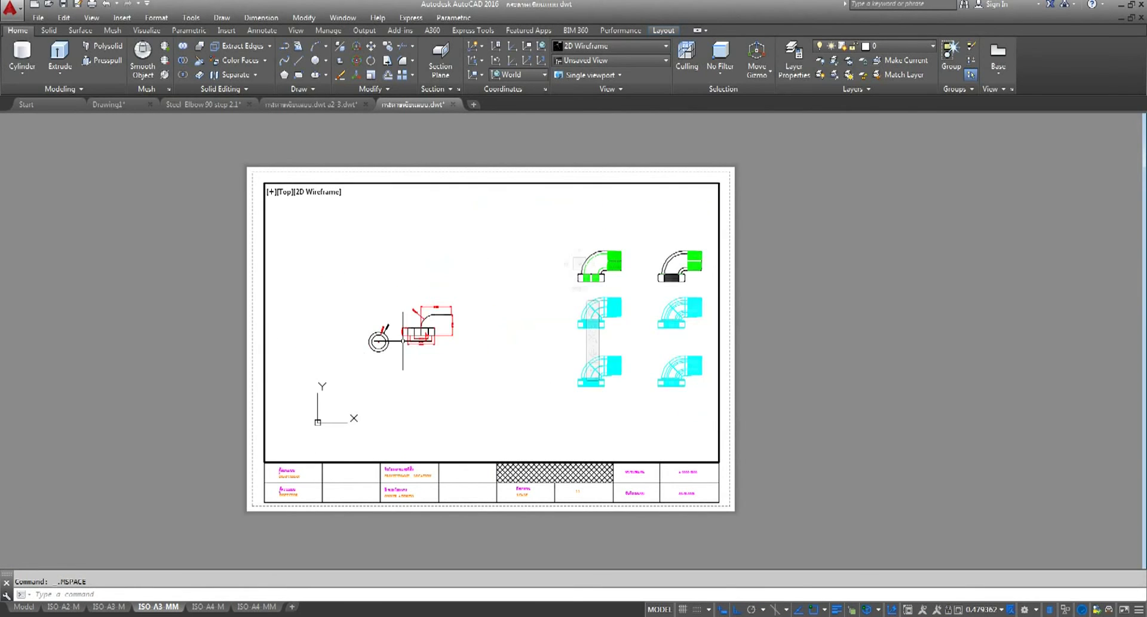
middle_click_drag(403, 340, 654, 327)
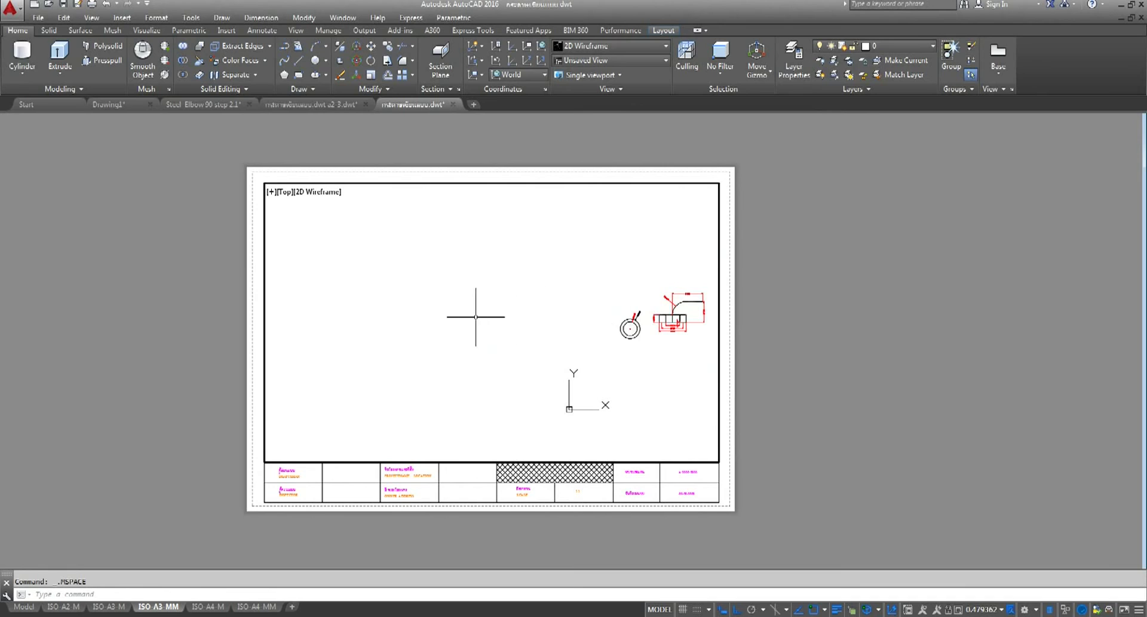
middle_click_drag(474, 319, 622, 327)
double_click(807, 428)
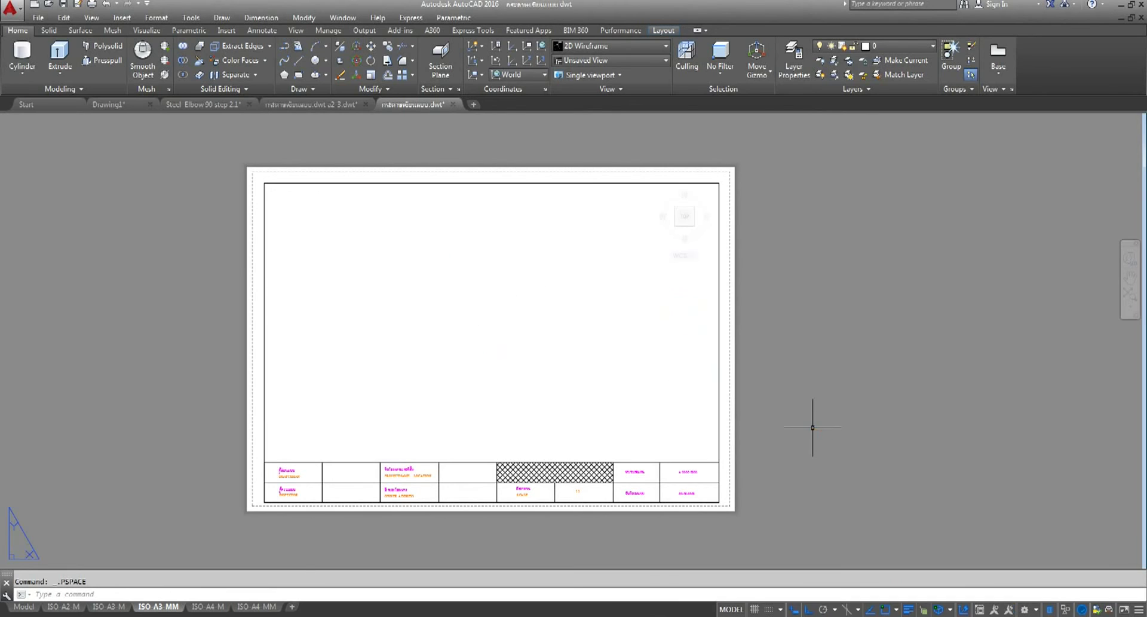
middle_click_drag(486, 402, 524, 386)
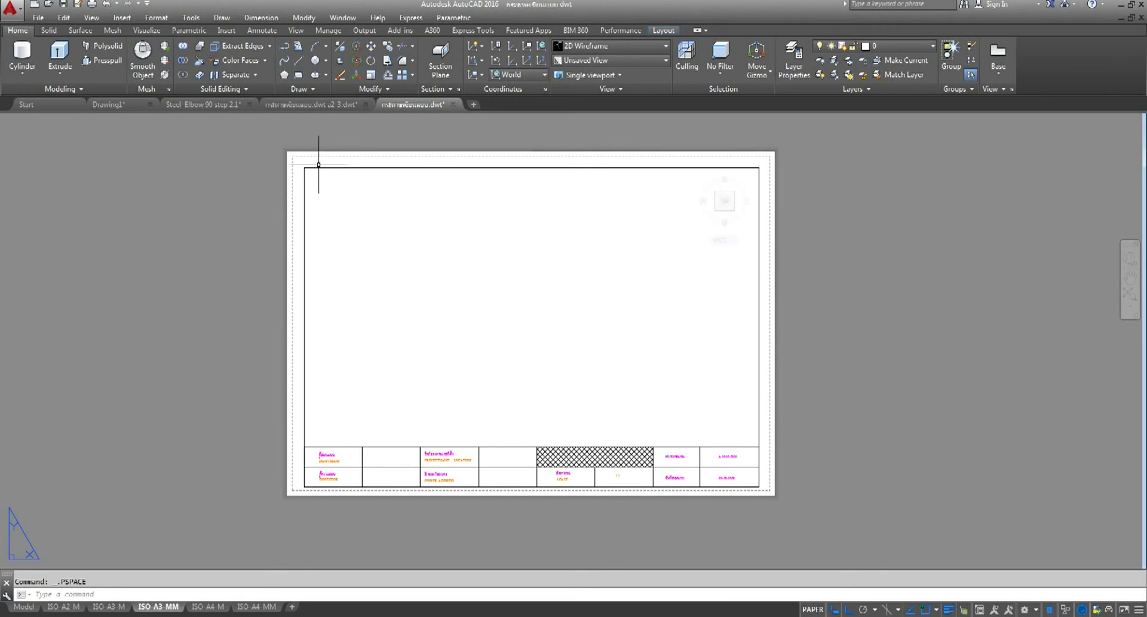
Start a rectangle near the top-left, then cancel this first attempt
left_click(299, 75)
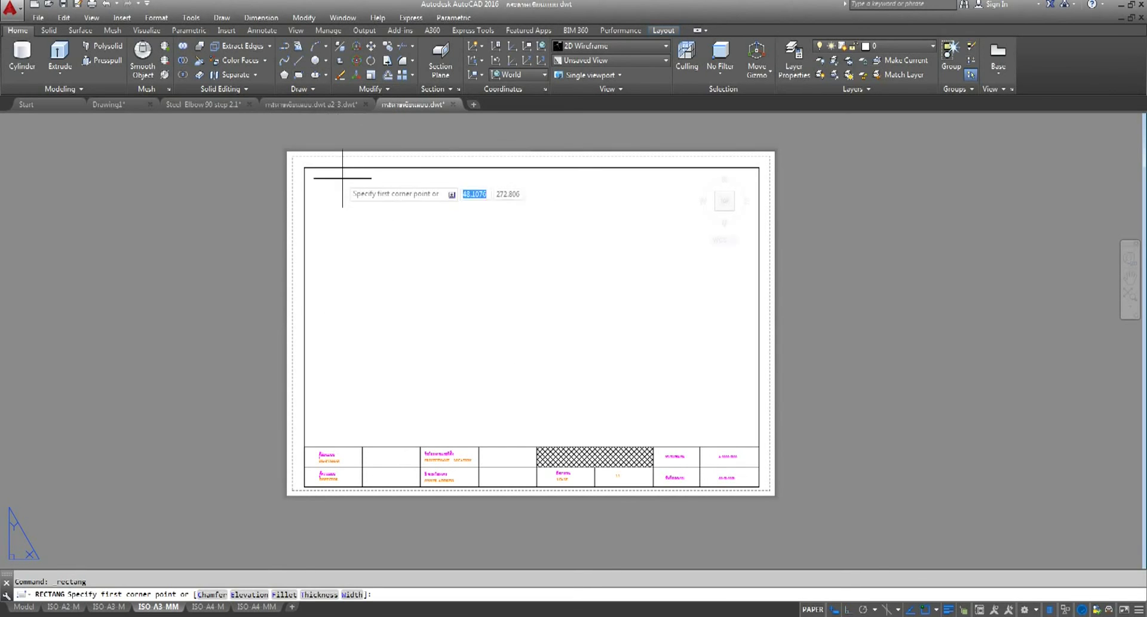
left_click(317, 175)
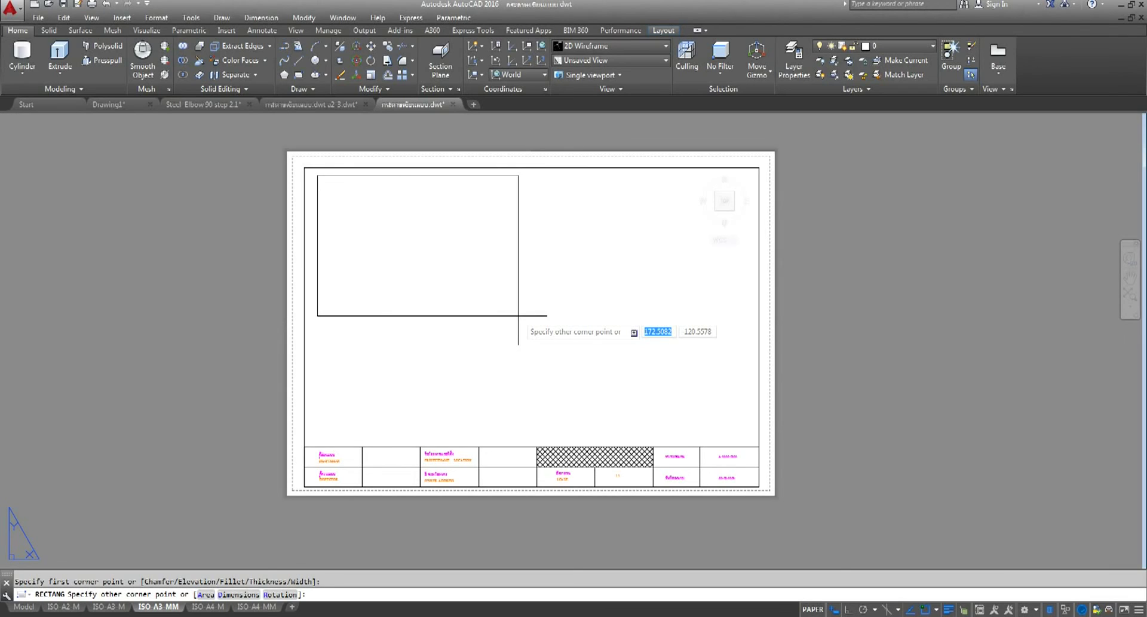
type("100")
key("Escape")
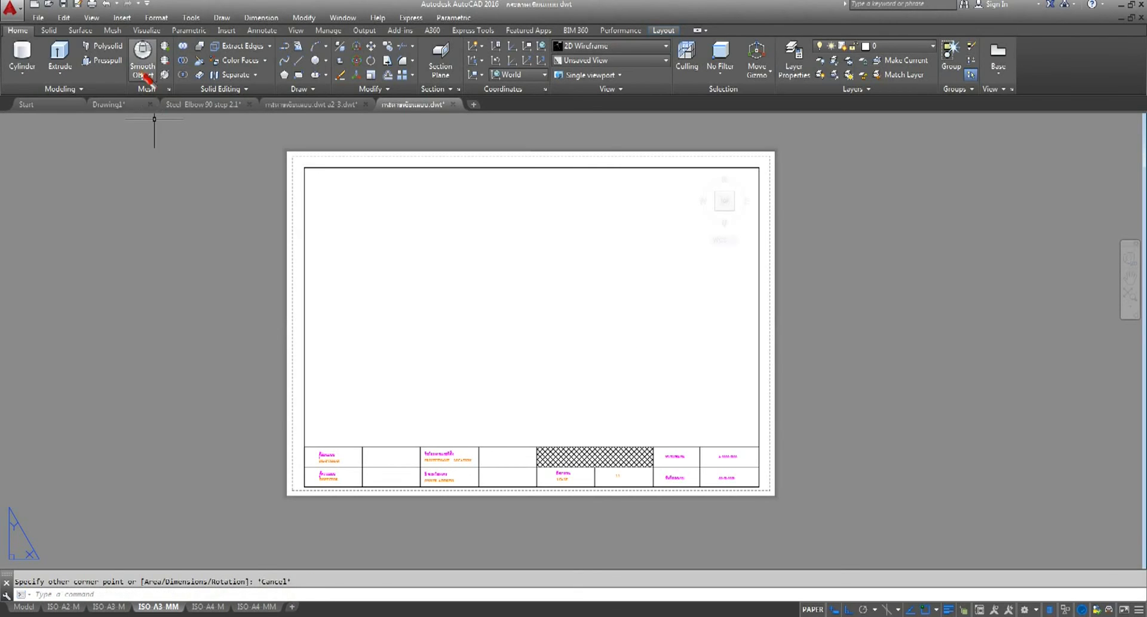
Draw a 100 by 70 rectangle from a top-left corner using the Dimensions option
left_click(300, 79)
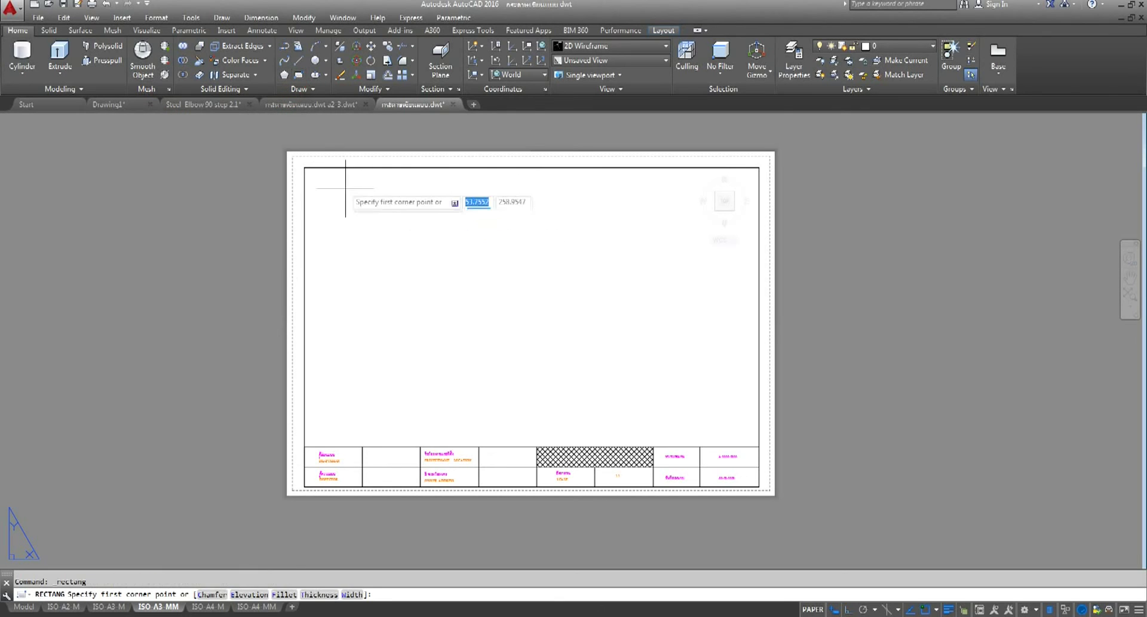
left_click(338, 181)
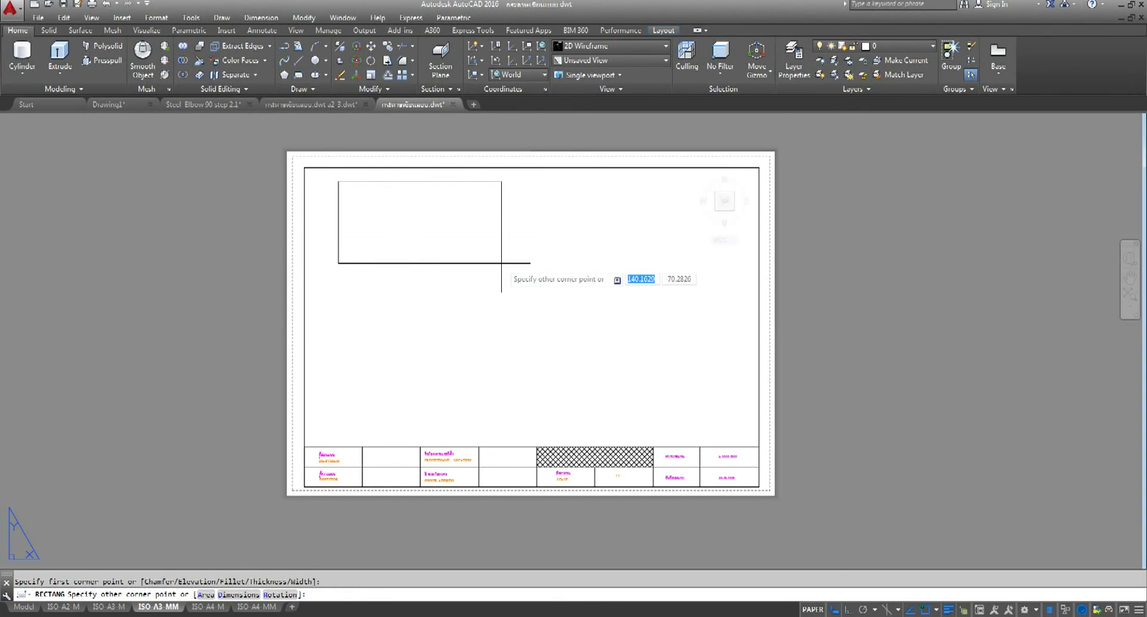
type("d")
key("BackSpace")
type("D")
key("Return")
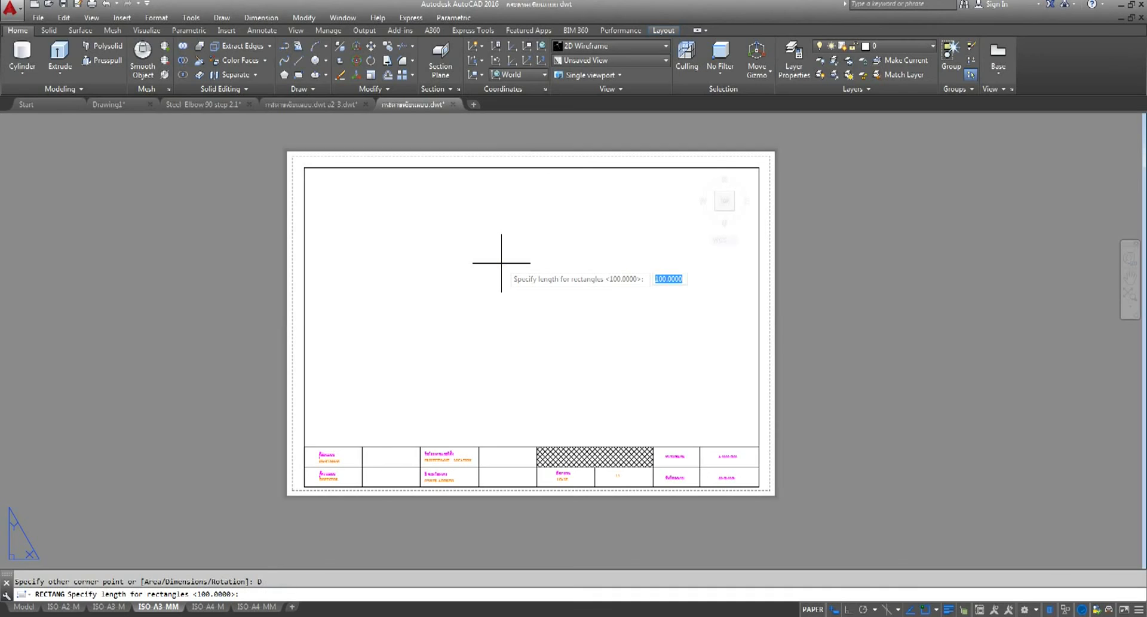
type("1")
key("Return")
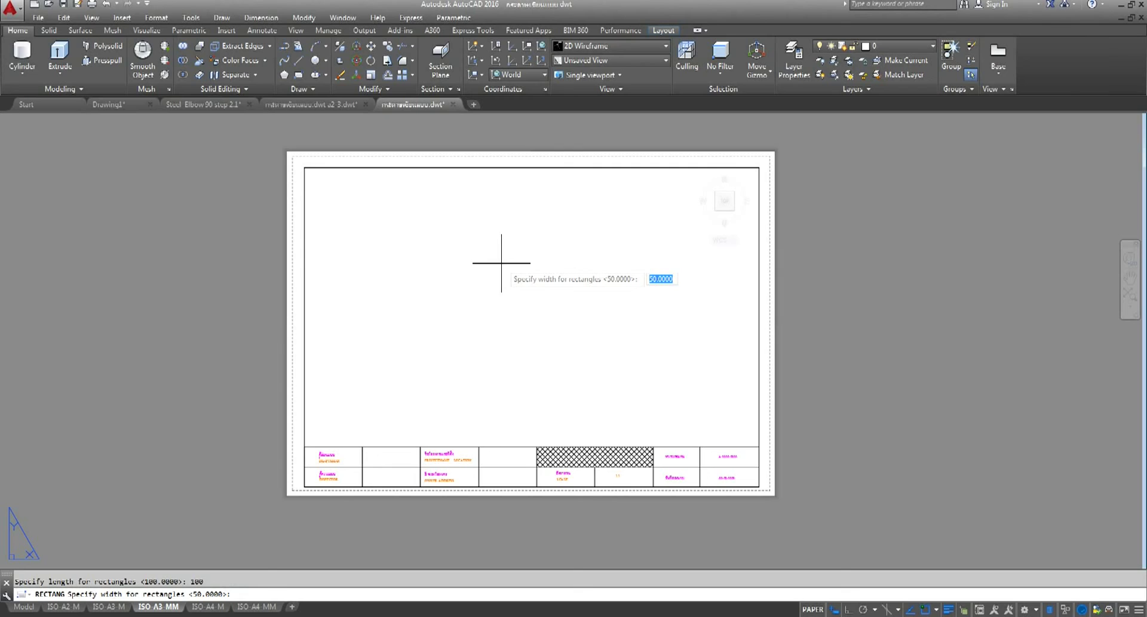
type("70")
key("Return")
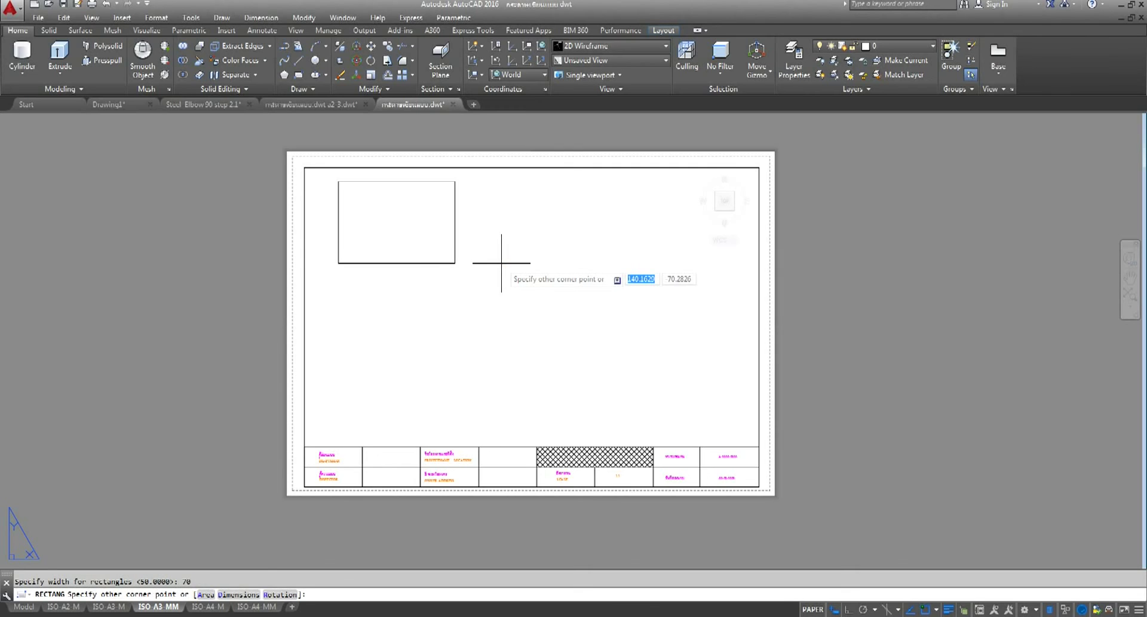
left_click(527, 270)
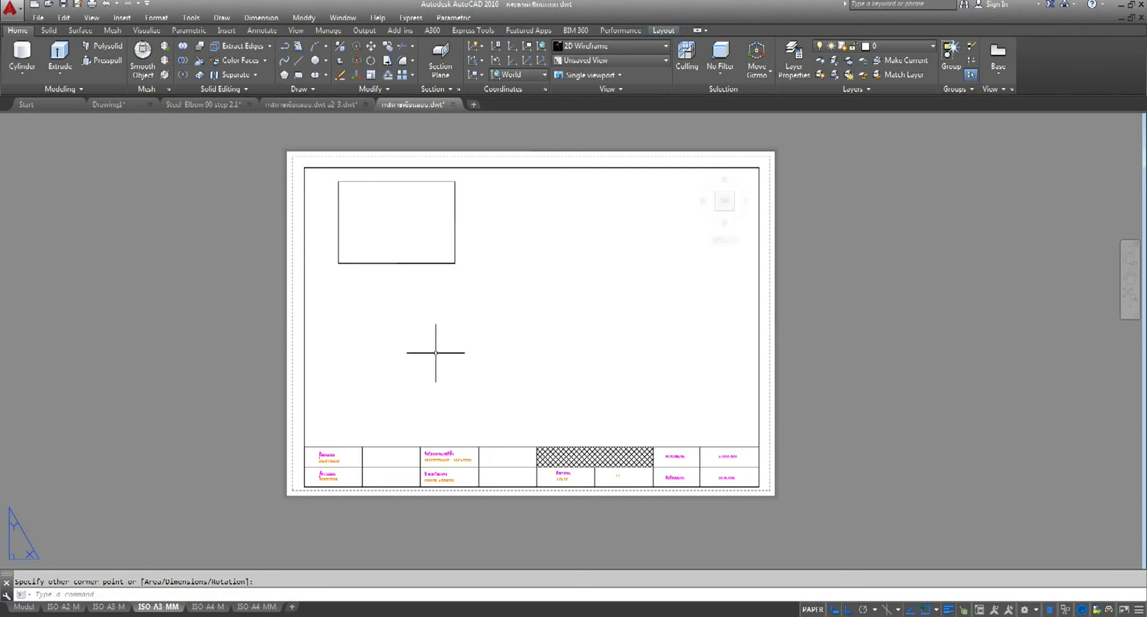
Move the rectangle further down the sheet, then undo that move
left_click(372, 47)
left_click(496, 201)
left_click(397, 316)
key("Return")
left_click(578, 234)
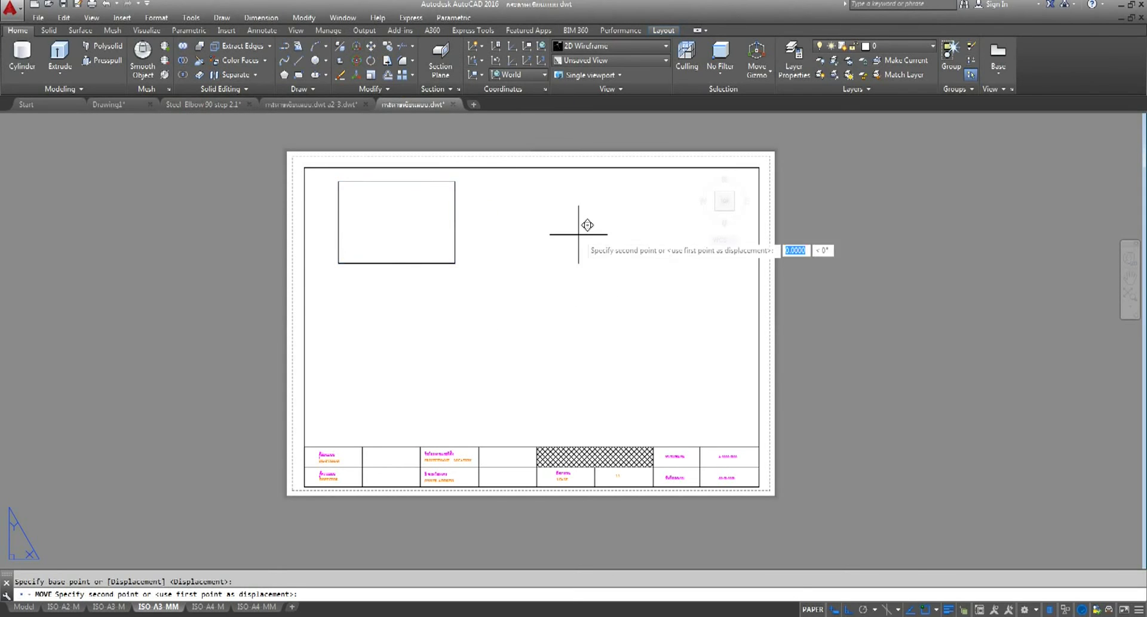
left_click(566, 329)
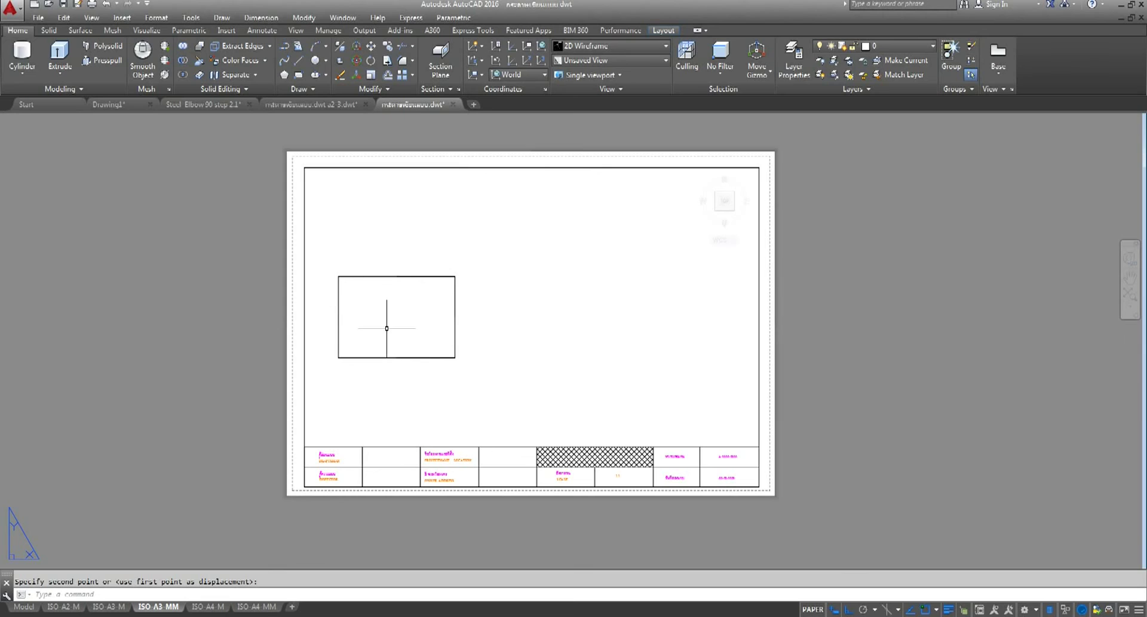
left_click(106, 3)
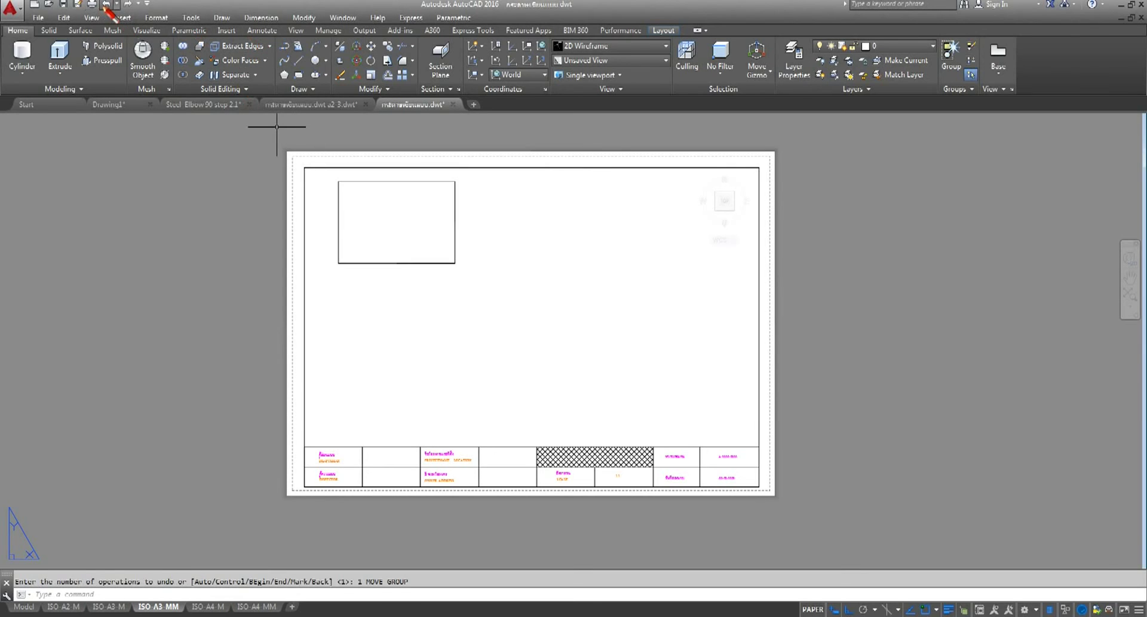
Copy the rectangle twice straight downward to form a column of three
left_click(388, 46)
left_click(455, 218)
key("Return")
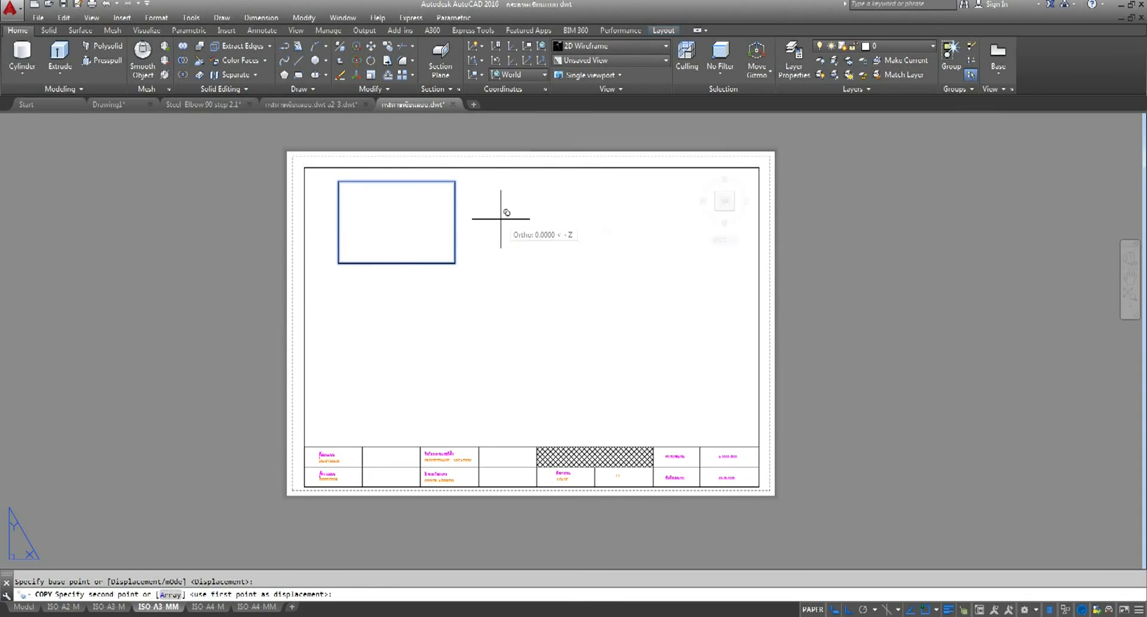
left_click(501, 219)
left_click(490, 309)
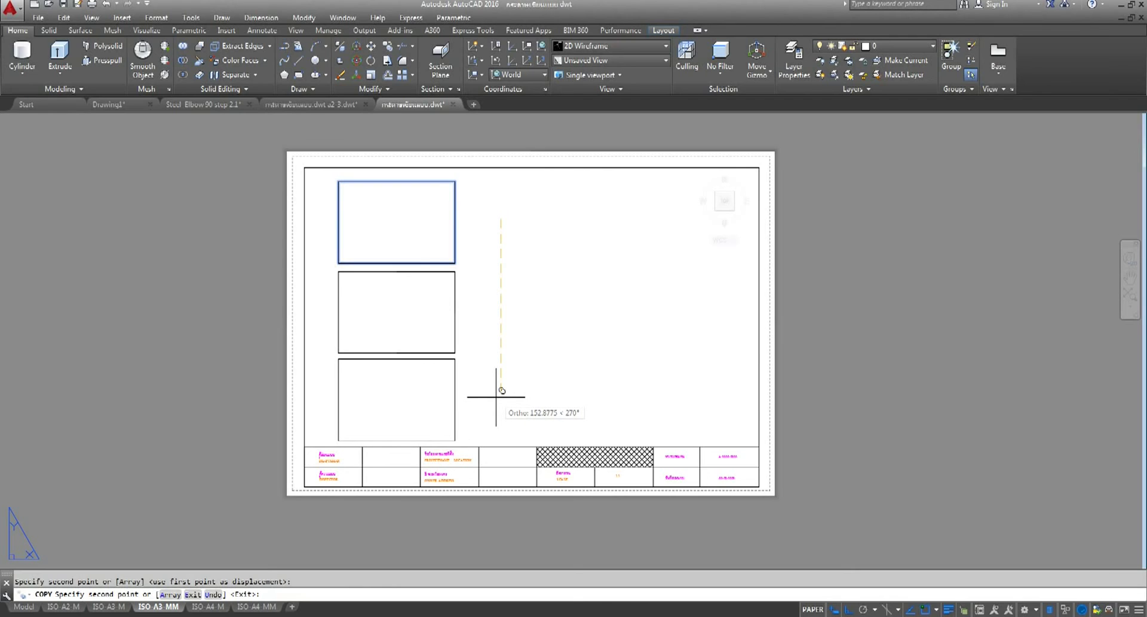
left_click(496, 397)
right_click(570, 328)
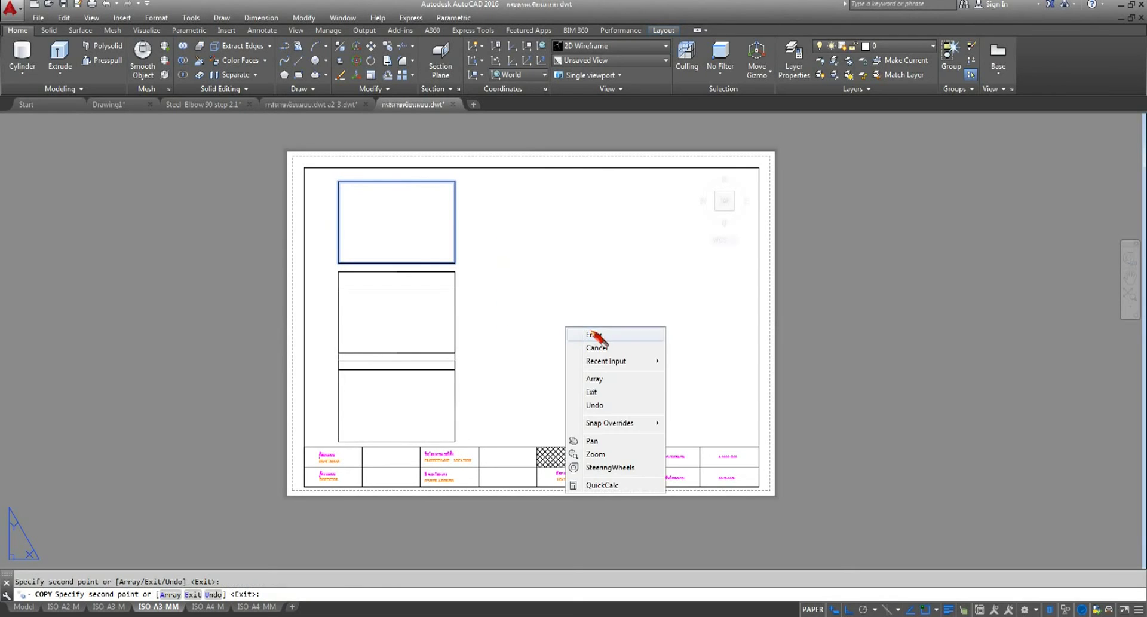
left_click(591, 334)
Nudge the column of three rectangles up slightly
left_click(371, 46)
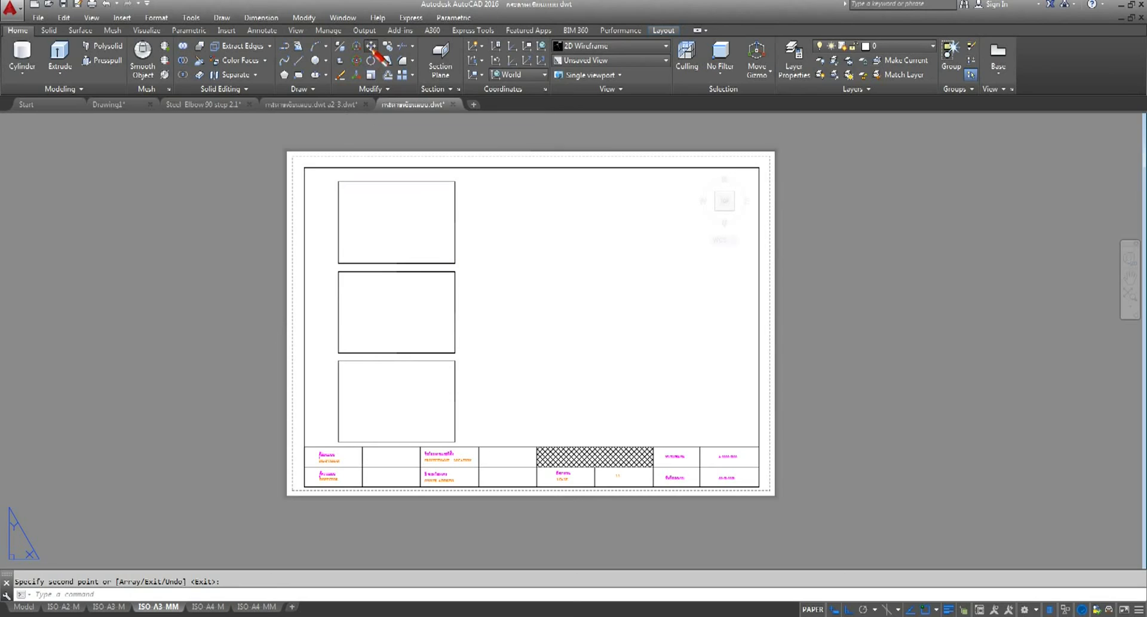
left_click_drag(506, 236, 419, 404)
key("Return")
left_click(589, 358)
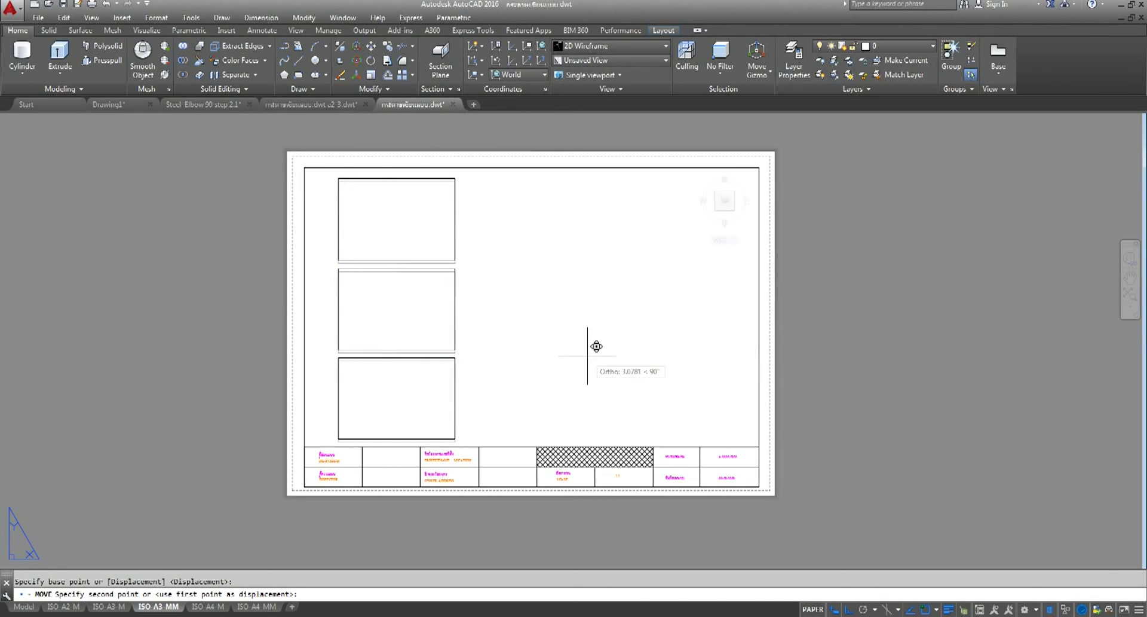
left_click(588, 355)
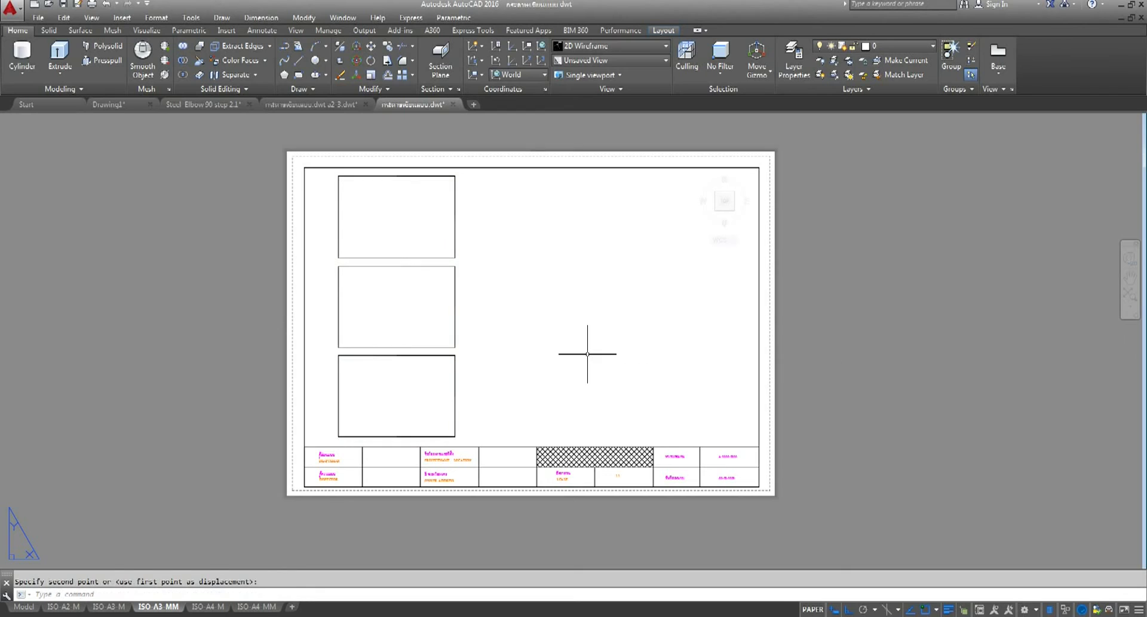
Copy the three-rectangle column to the right to form a second column
left_click(388, 48)
left_click_drag(487, 212, 410, 397)
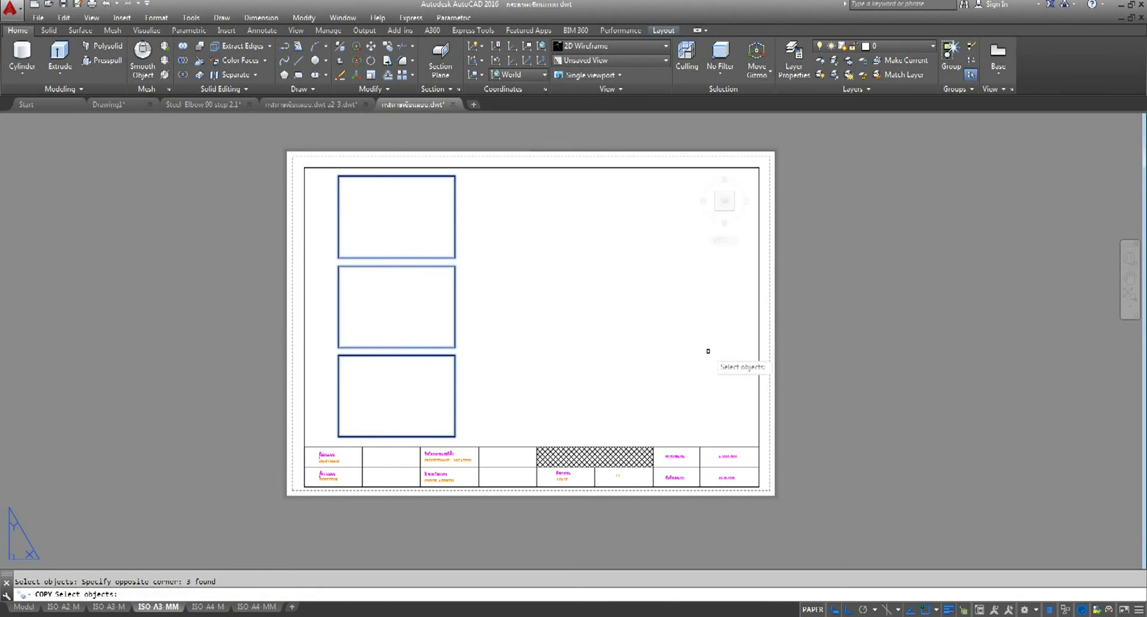
key("Return")
left_click(855, 390)
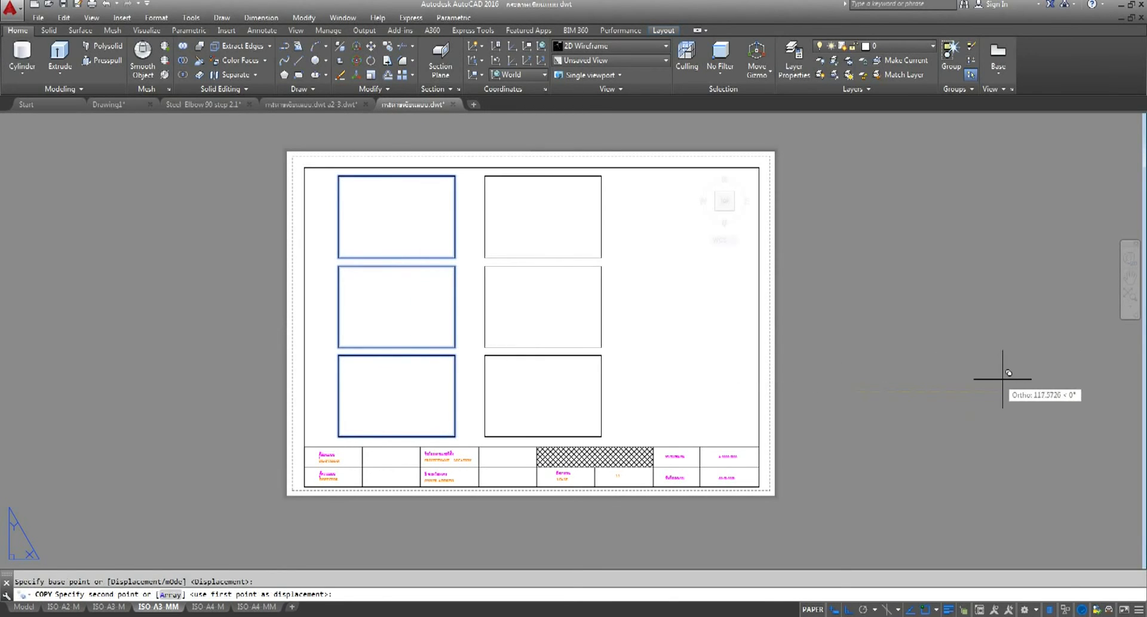
middle_click_drag(1027, 384, 958, 387)
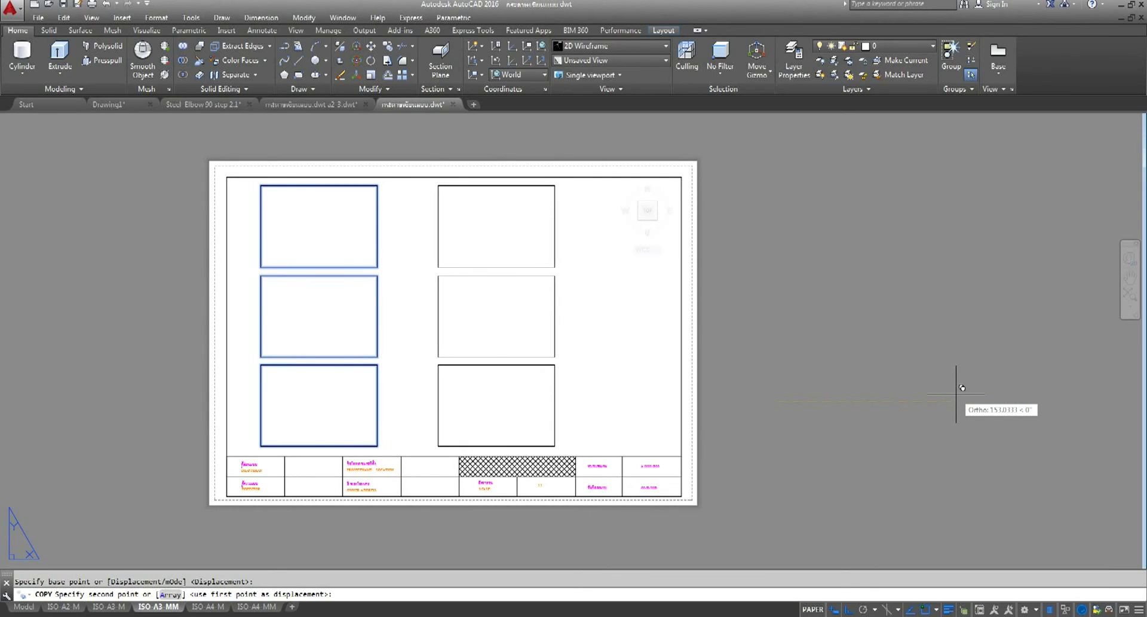
left_click(956, 394)
right_click(956, 390)
left_click(979, 401)
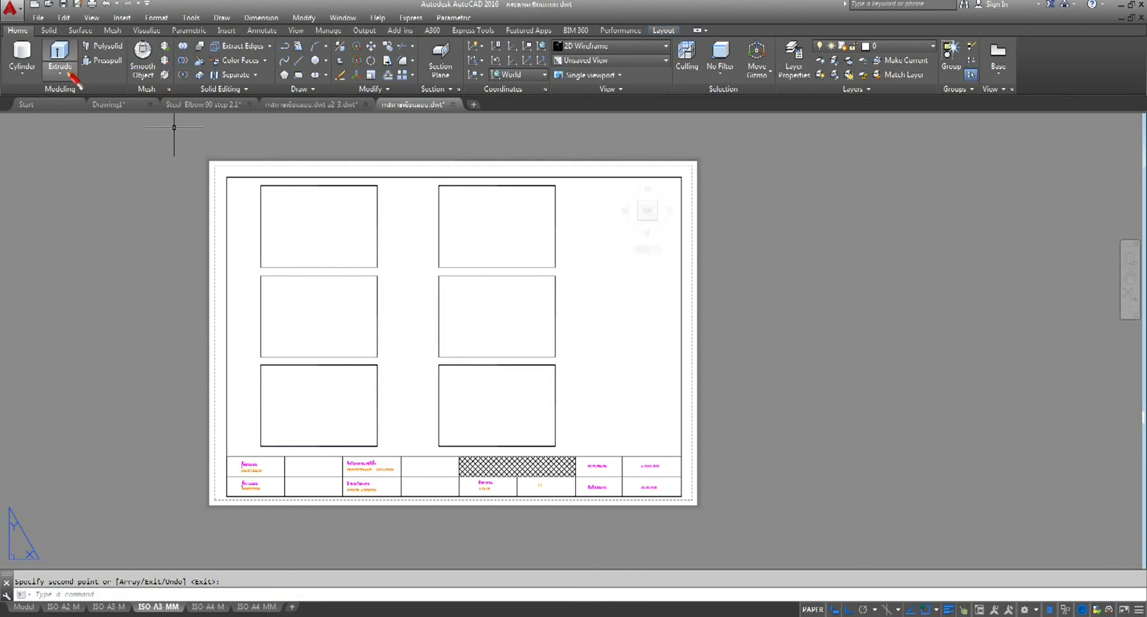
Draw a circle to the right of the two rectangle columns
left_click(317, 60)
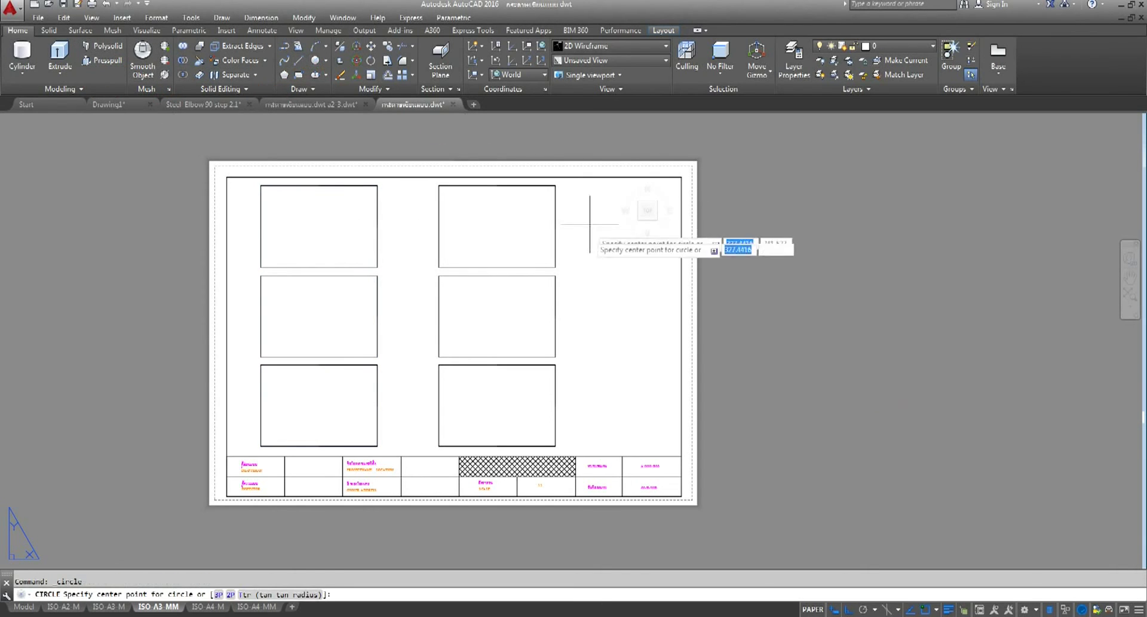
left_click(625, 313)
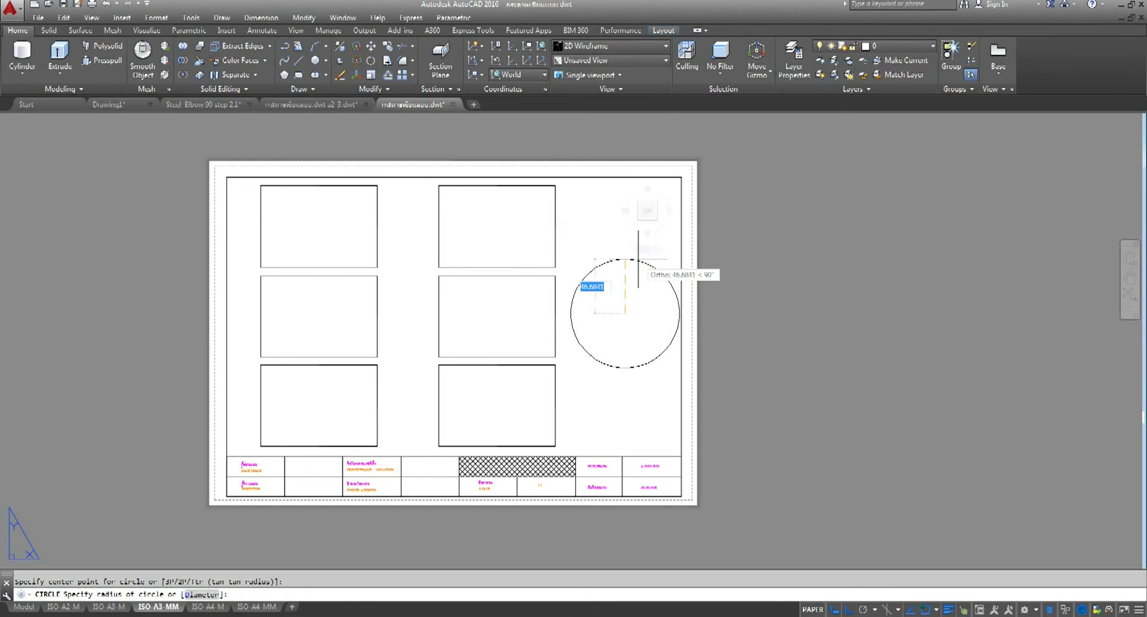
left_click(639, 258)
Nudge the circle slightly left and bring up the Layout viewport tools
left_click(371, 47)
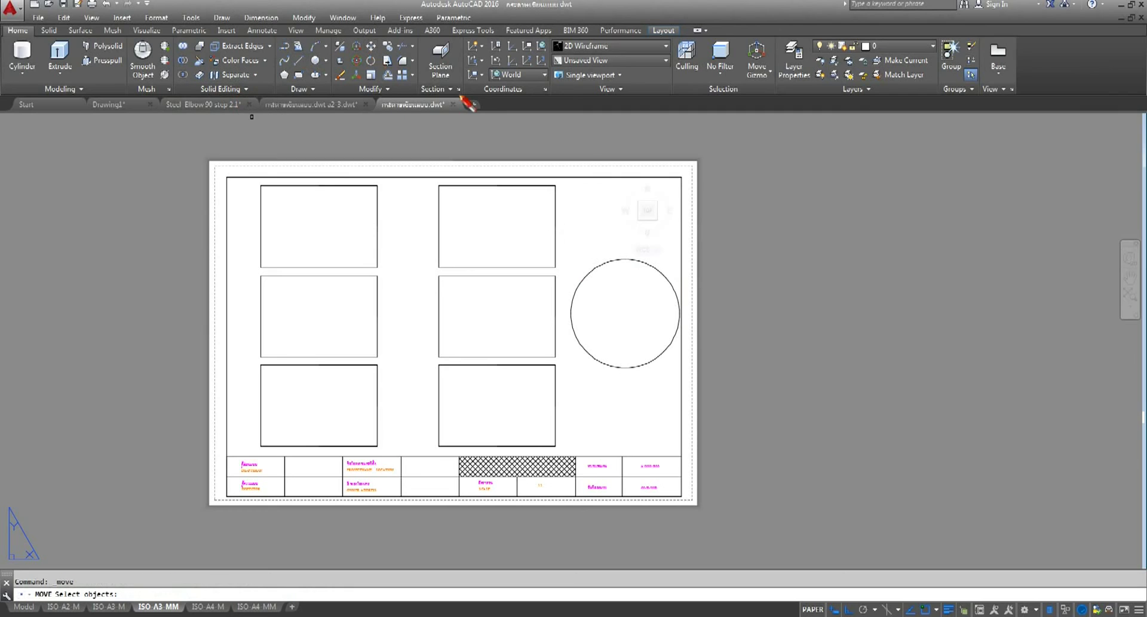
left_click(664, 276)
key("Return")
left_click(899, 339)
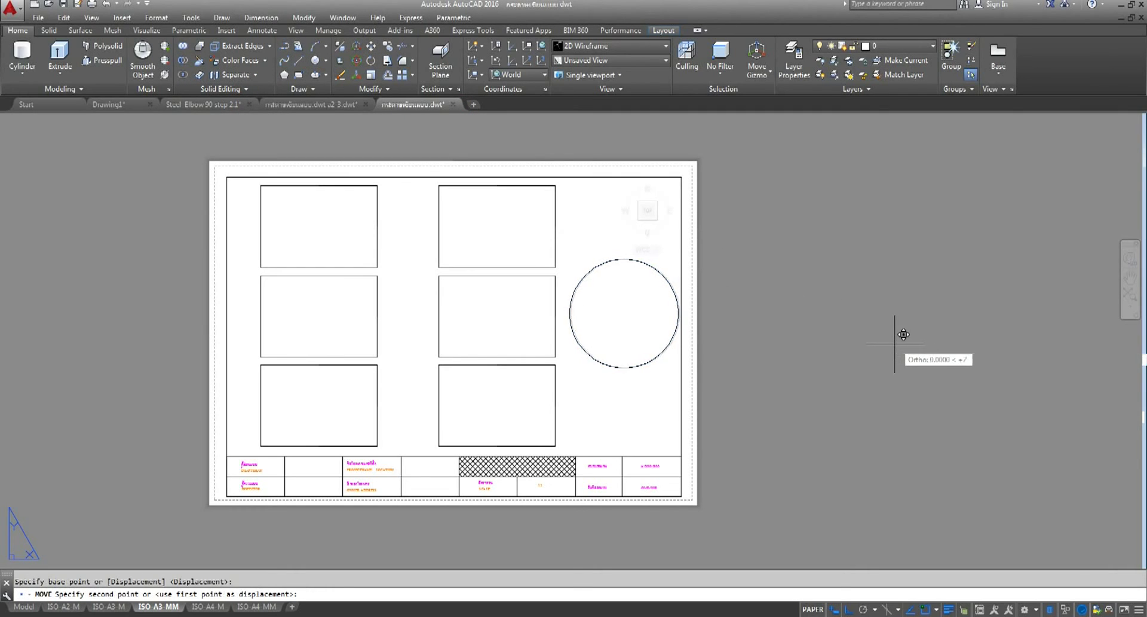
left_click(893, 342)
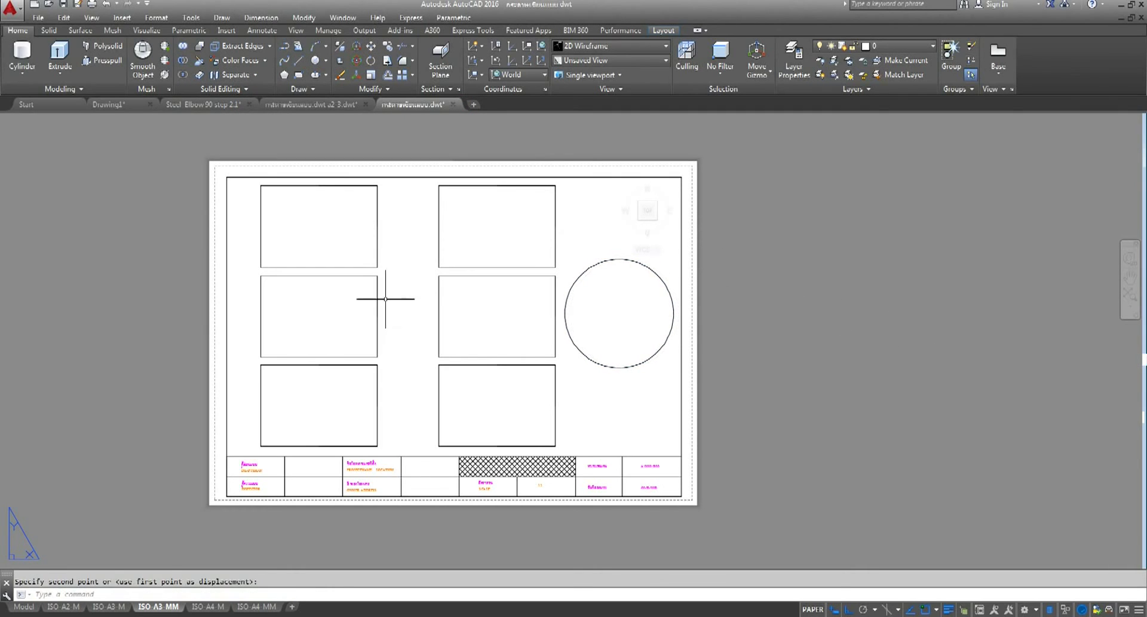
left_click(663, 30)
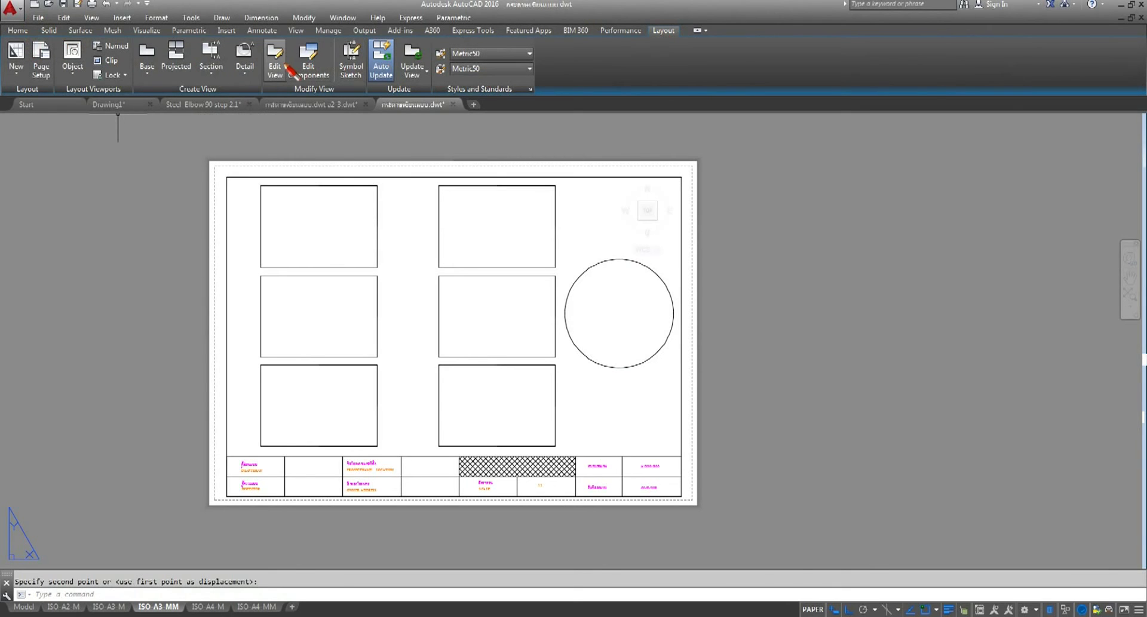
Convert the top-left rectangle into a viewport showing the elbow at 1:1 scale
left_click(18, 31)
left_click(663, 30)
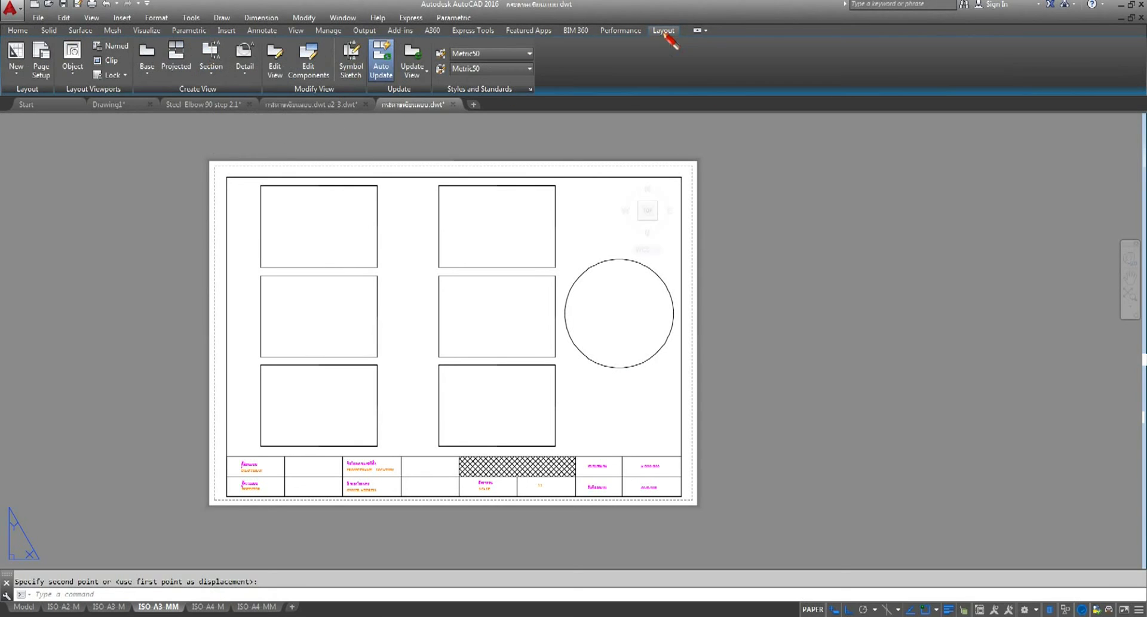
left_click(72, 70)
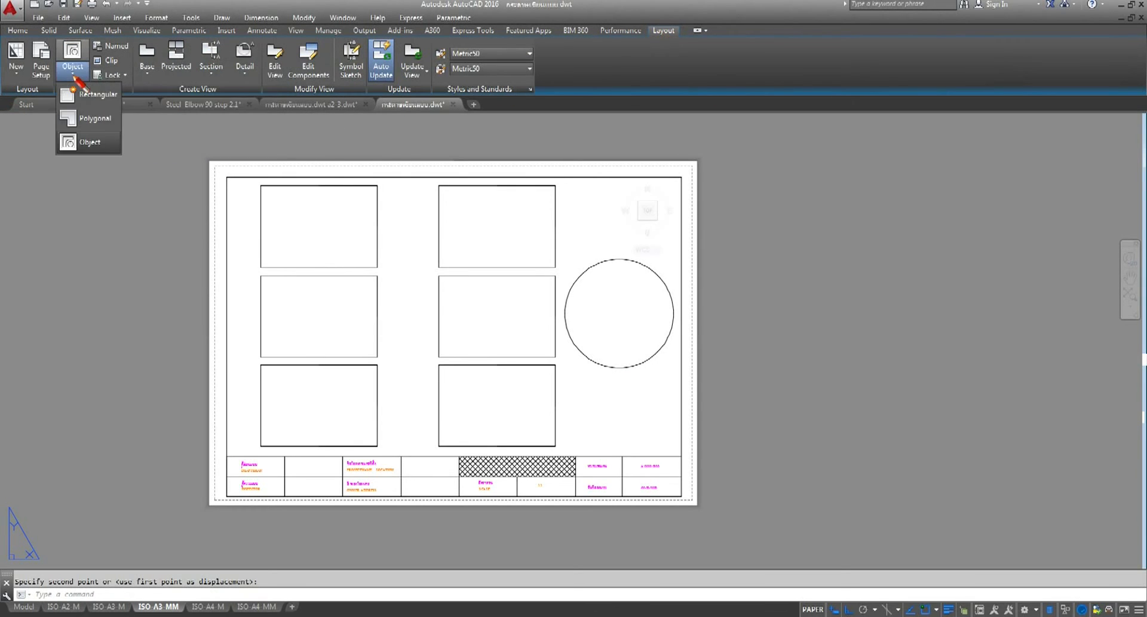
left_click(78, 142)
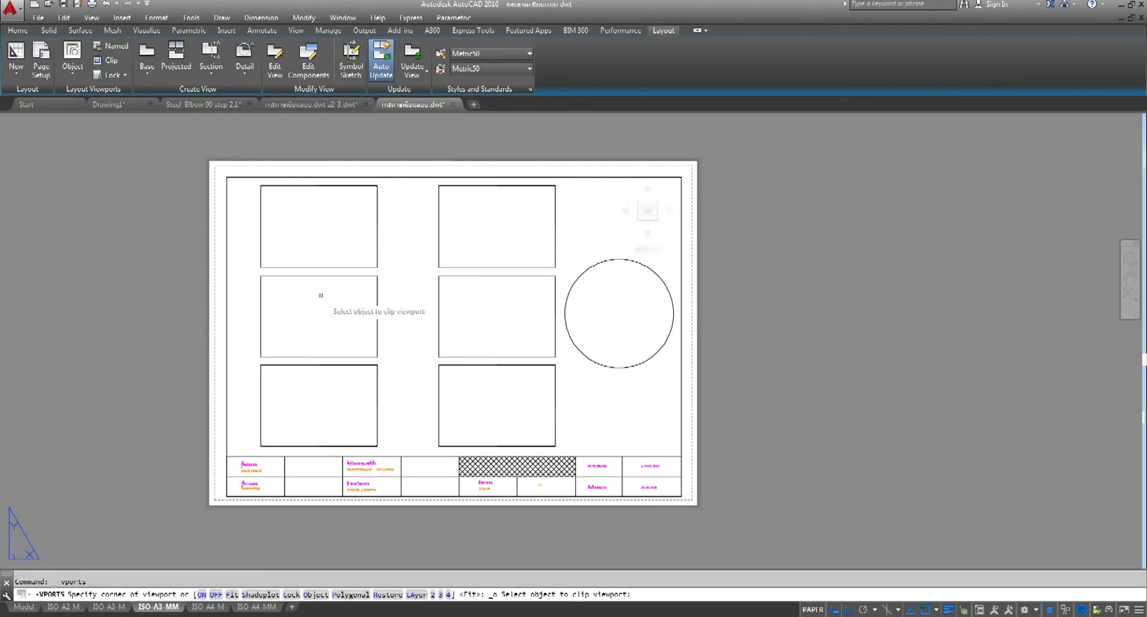
left_click(292, 186)
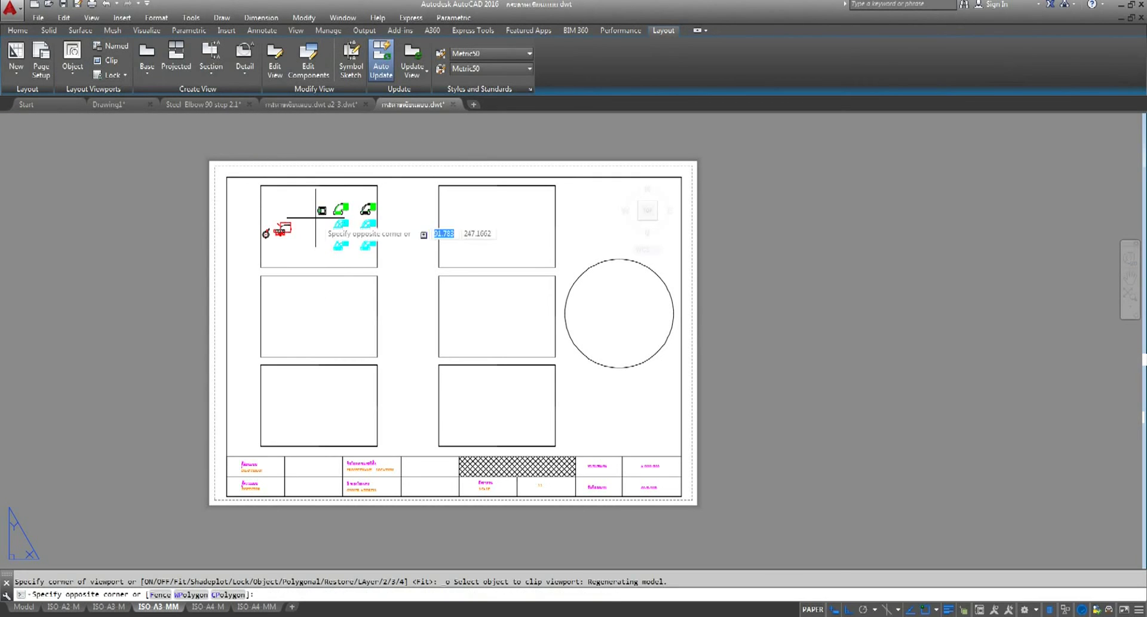
double_click(316, 218)
scroll(316, 216, "up", 5)
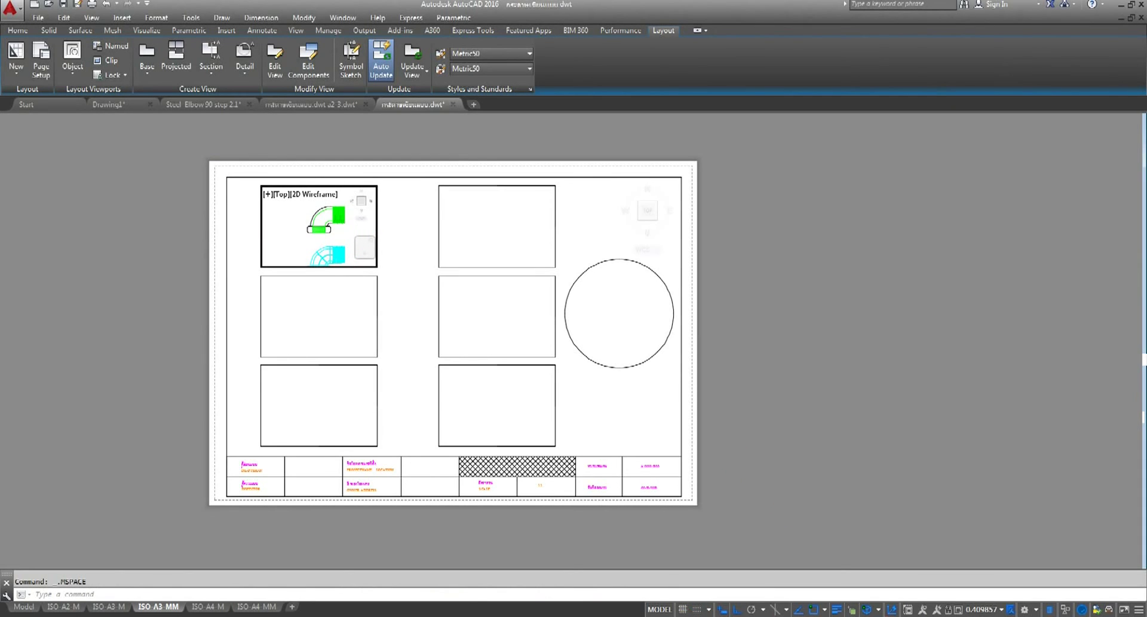
left_click(1008, 610)
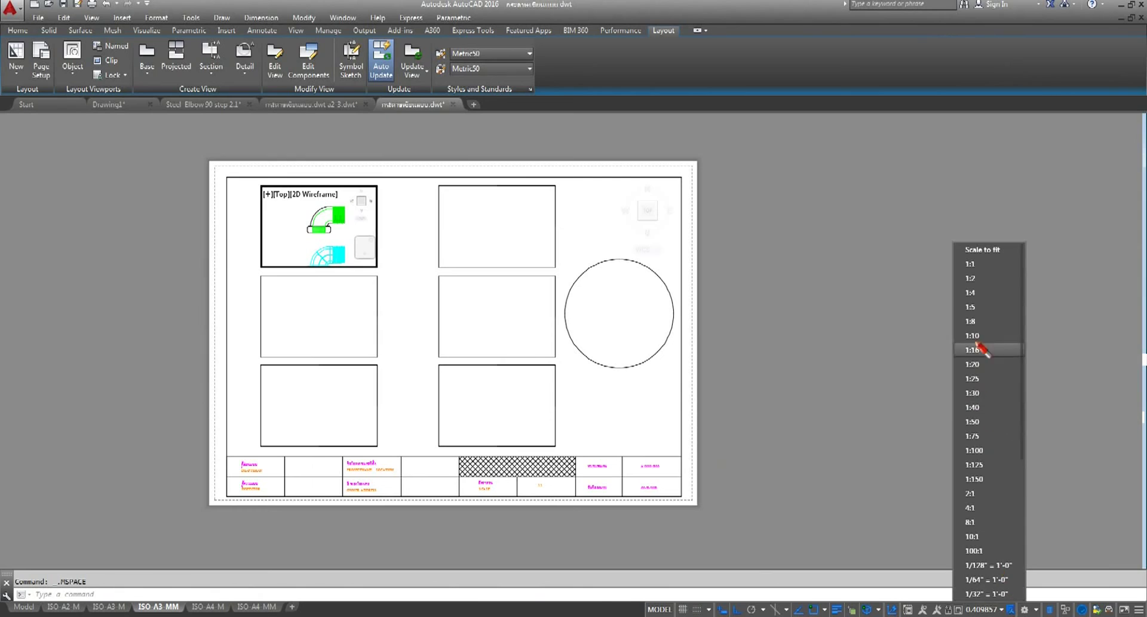
left_click(1001, 264)
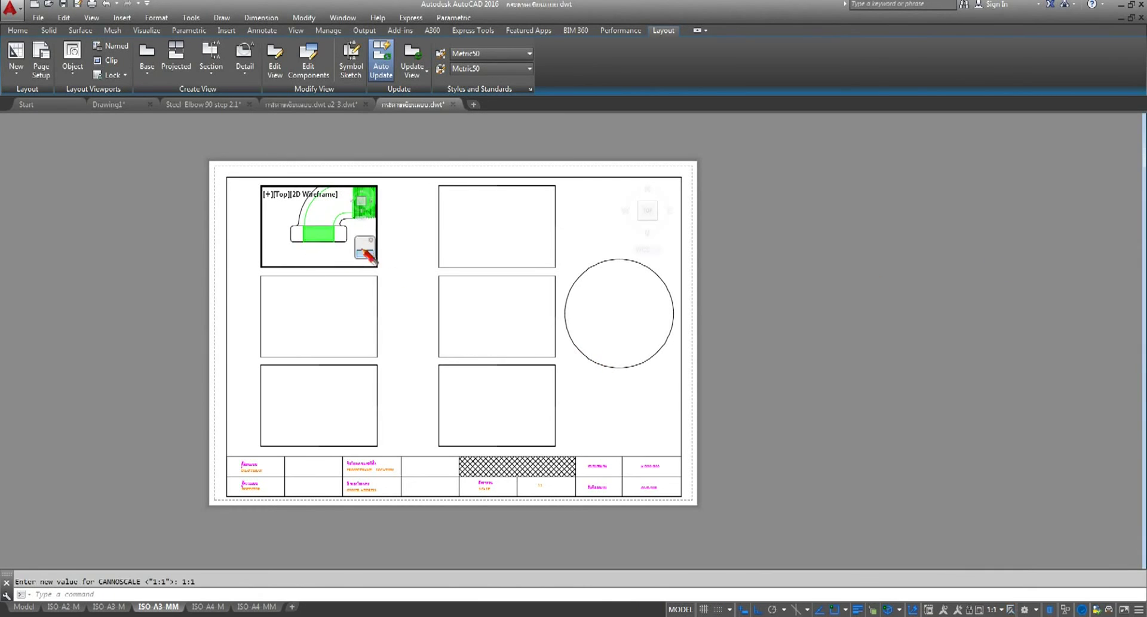
middle_click_drag(365, 245, 331, 243)
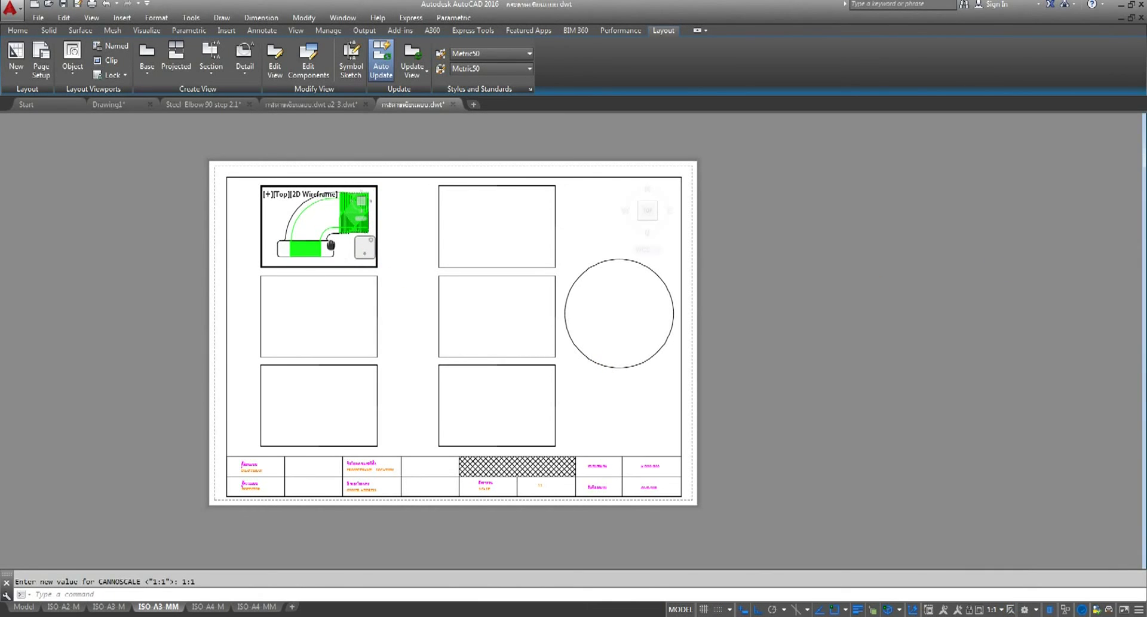
double_click(912, 325)
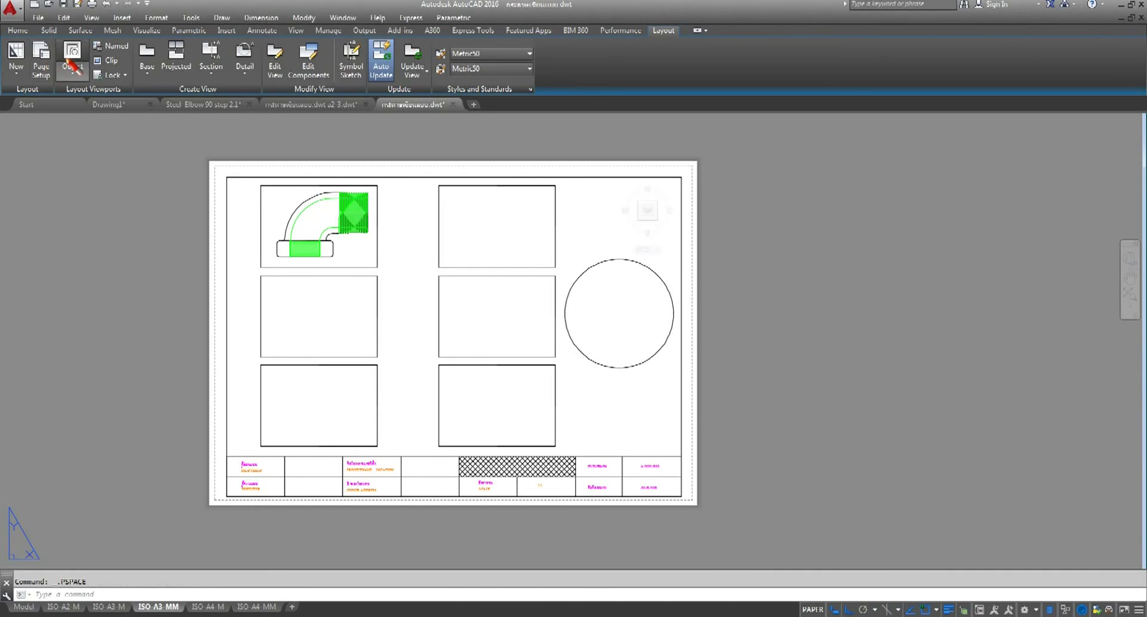
Convert the top-middle rectangle into a viewport, zoomed, scaled and panned onto the elbow
left_click(72, 57)
left_click(520, 185)
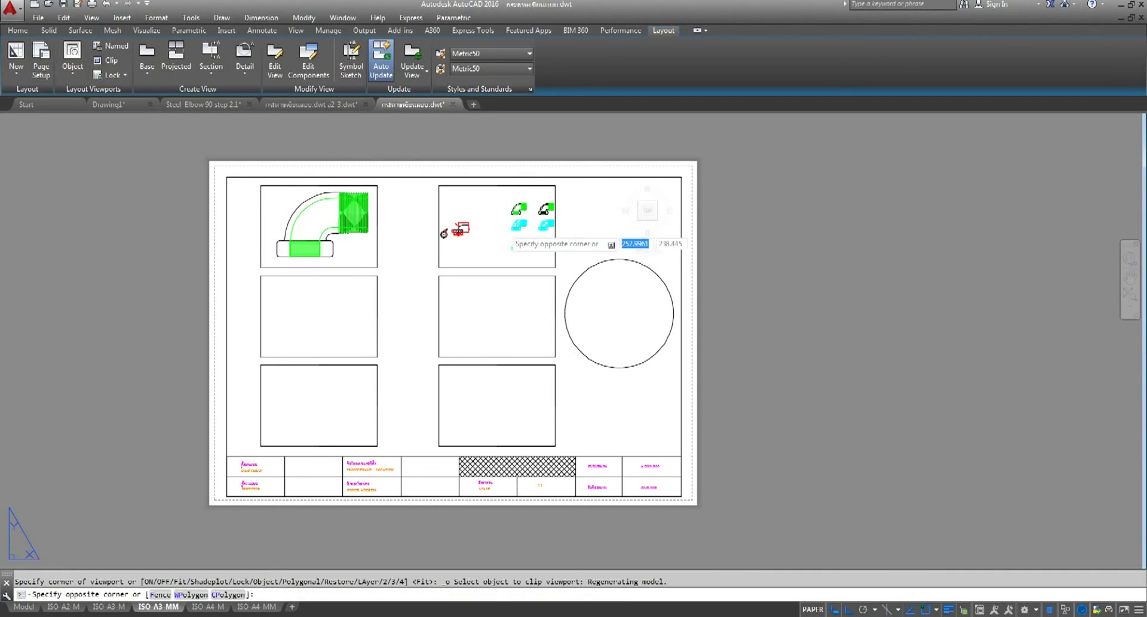
double_click(505, 228)
middle_click_drag(527, 225, 468, 237)
scroll(468, 237, "up", 2)
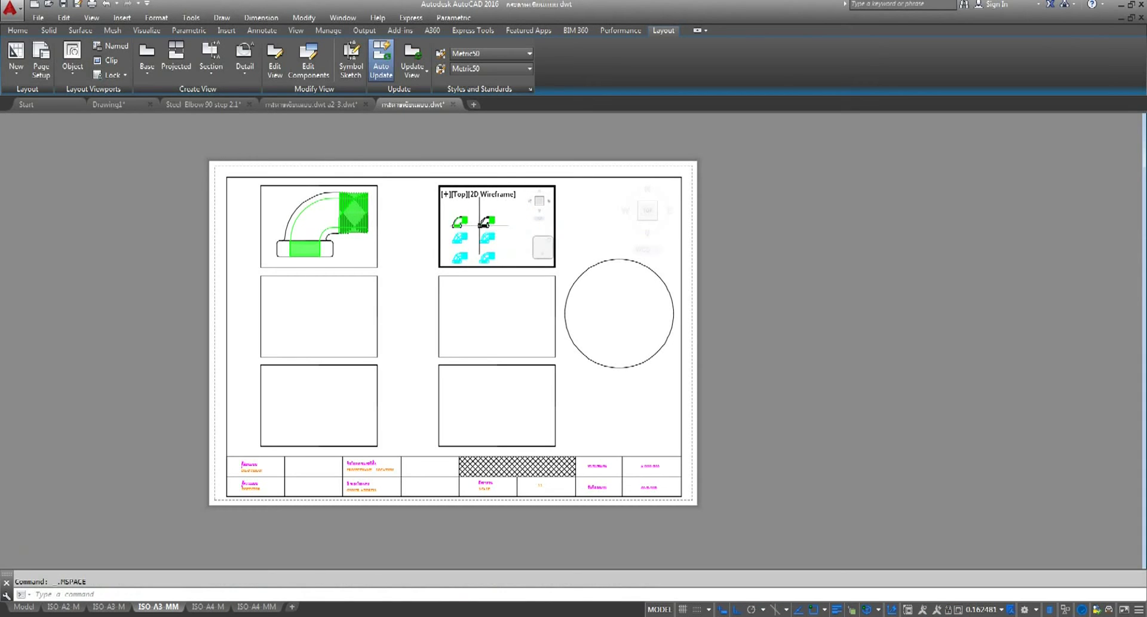
scroll(478, 227, "up", 2)
scroll(490, 212, "up", 2)
scroll(491, 208, "up", 2)
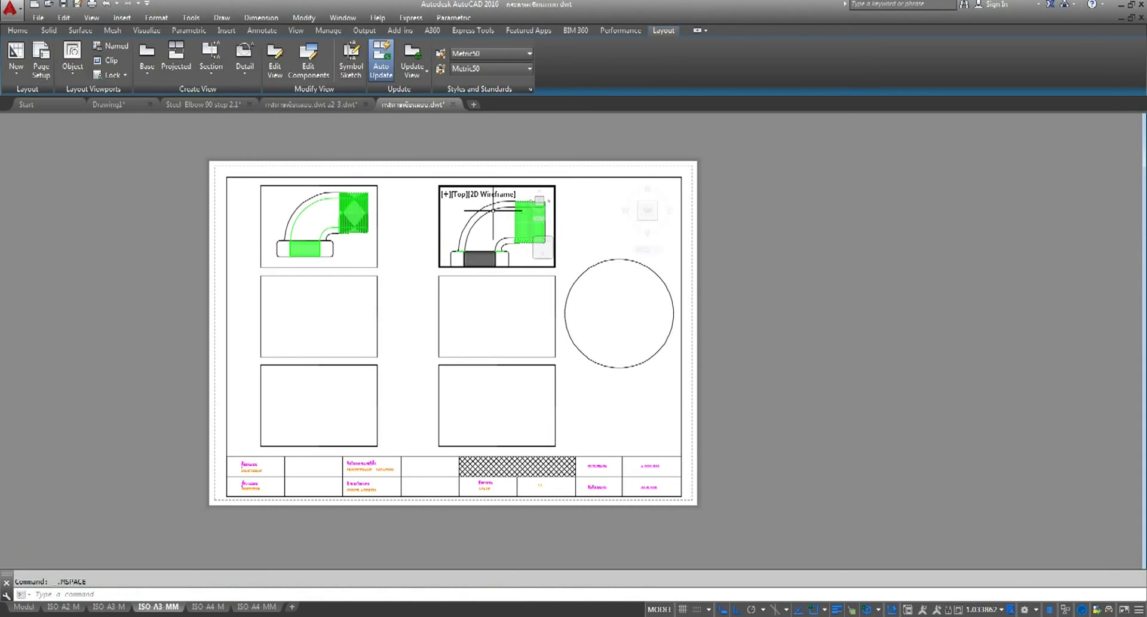
middle_click_drag(502, 223, 502, 223)
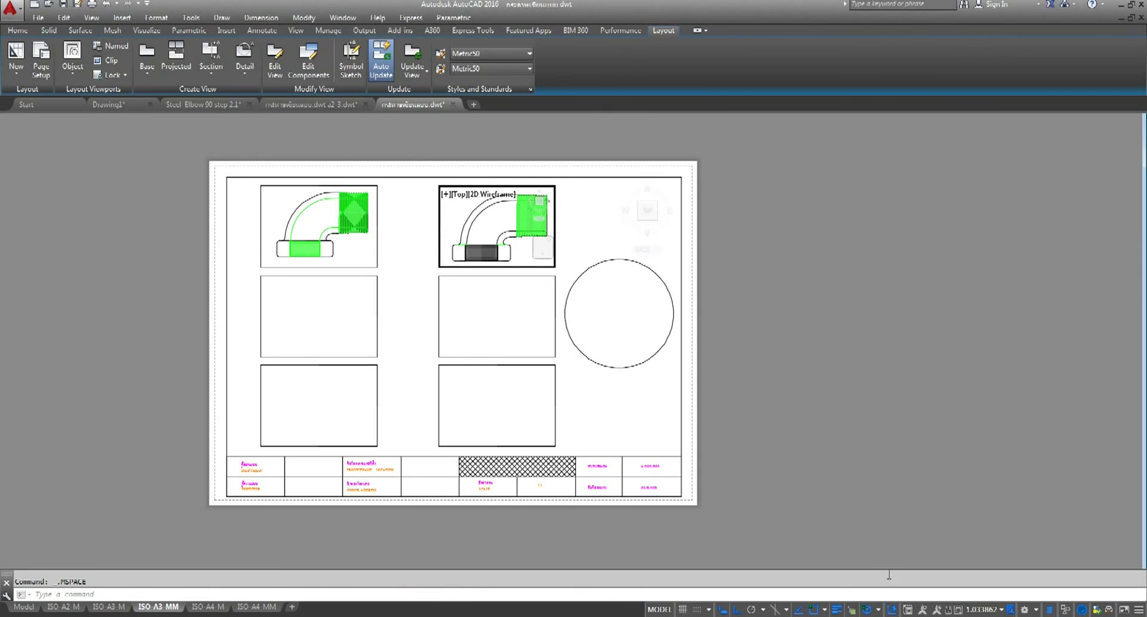
left_click(1004, 609)
left_click(986, 258)
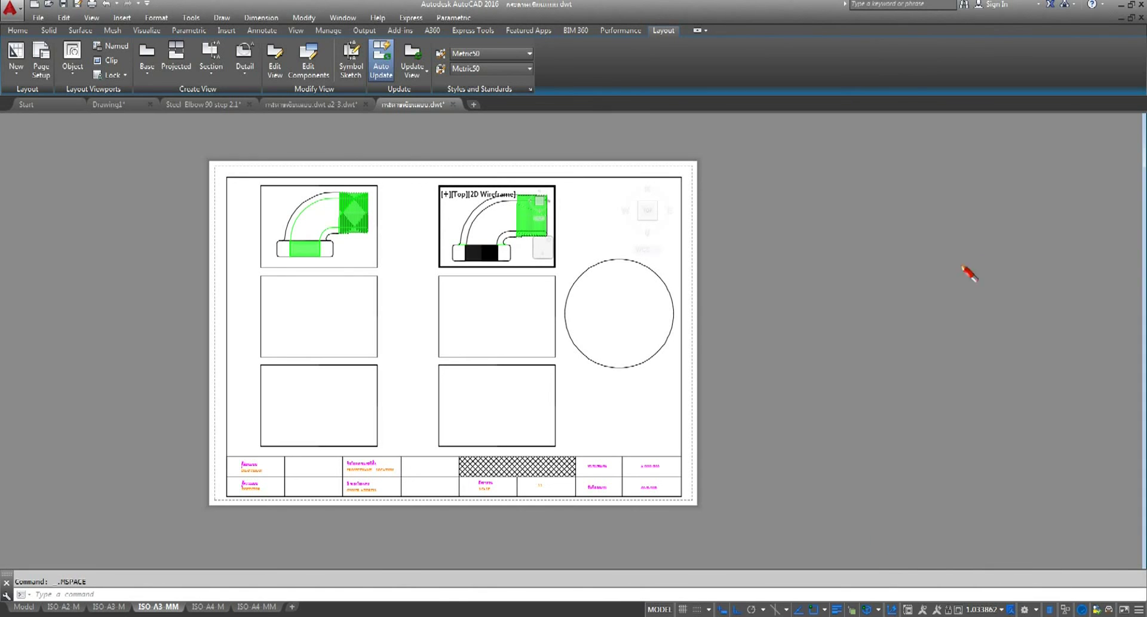
double_click(846, 334)
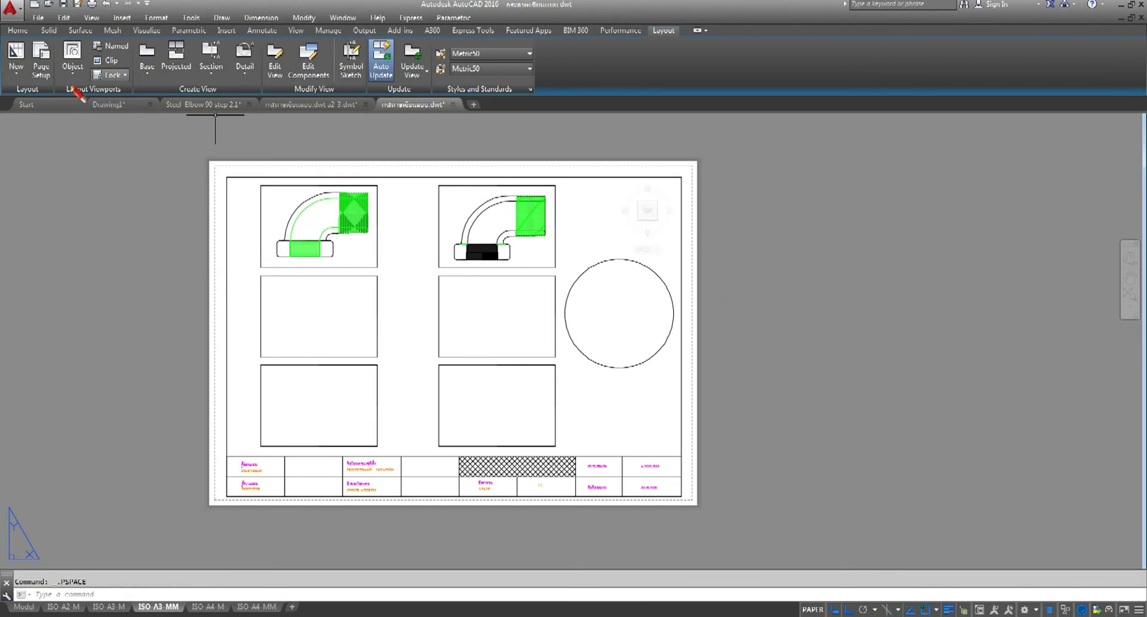
left_click(72, 57)
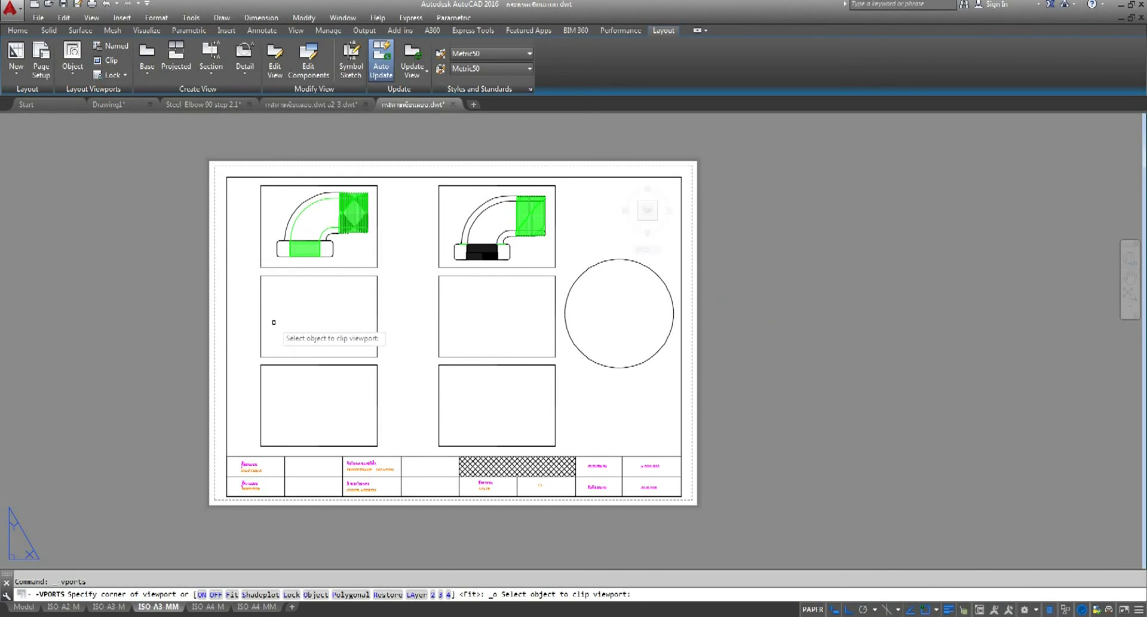
Convert the middle-left rectangle into a viewport and centre the enlarged elbow in it
left_click(261, 314)
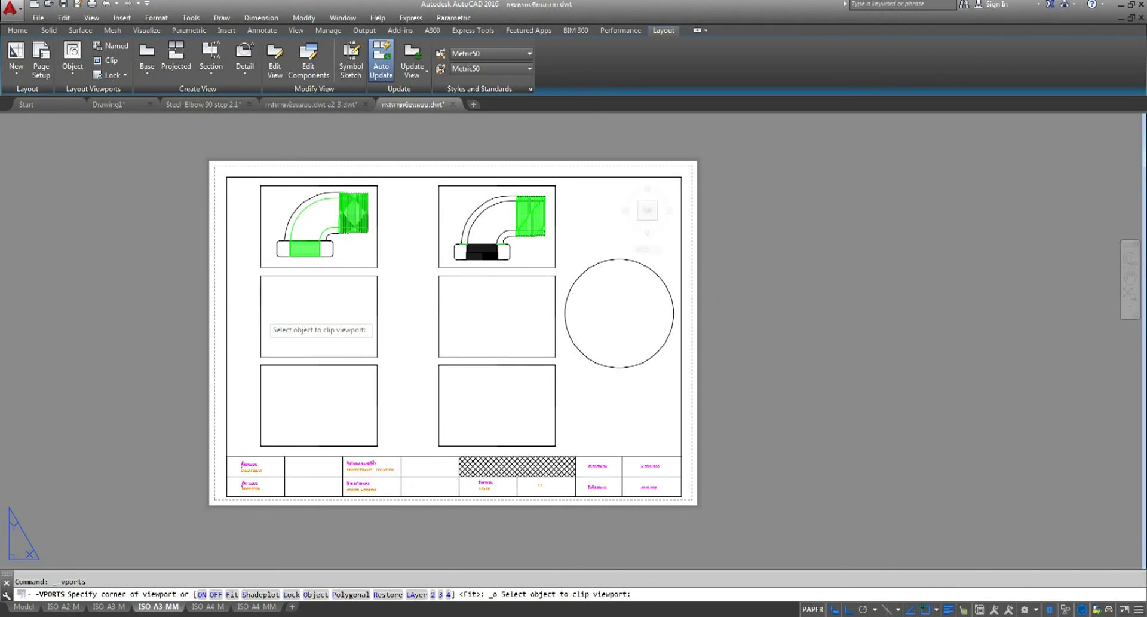
double_click(311, 313)
middle_click_drag(326, 312, 290, 323)
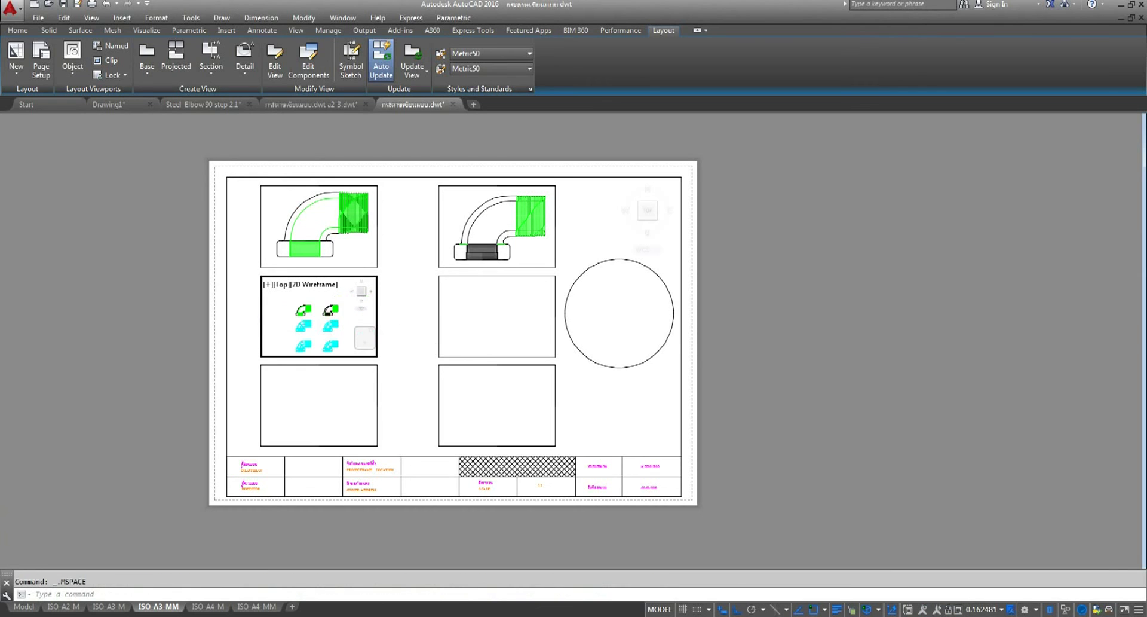
scroll(289, 322, "up", 2)
scroll(293, 317, "up", 2)
scroll(296, 310, "up", 2)
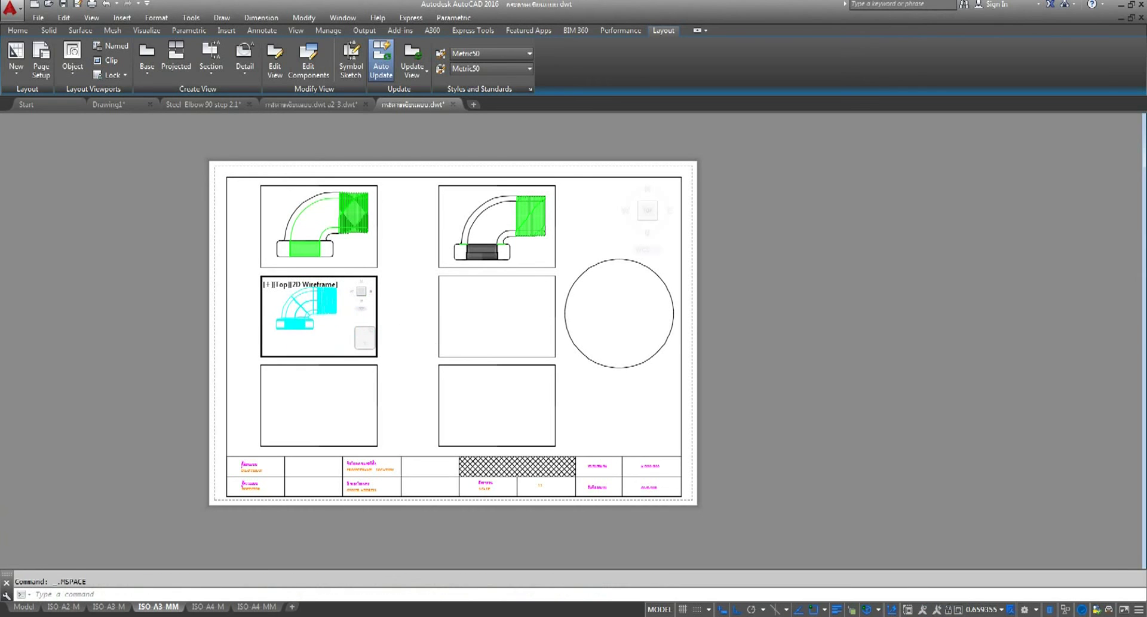
left_click(1002, 609)
key("Escape")
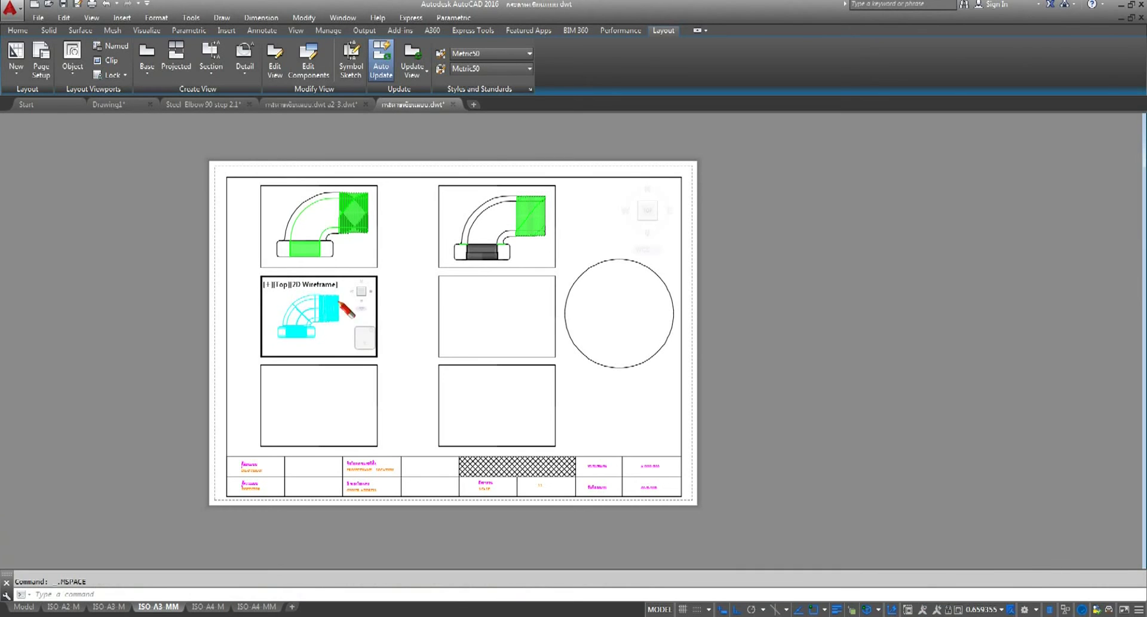
middle_click_drag(347, 308, 346, 319)
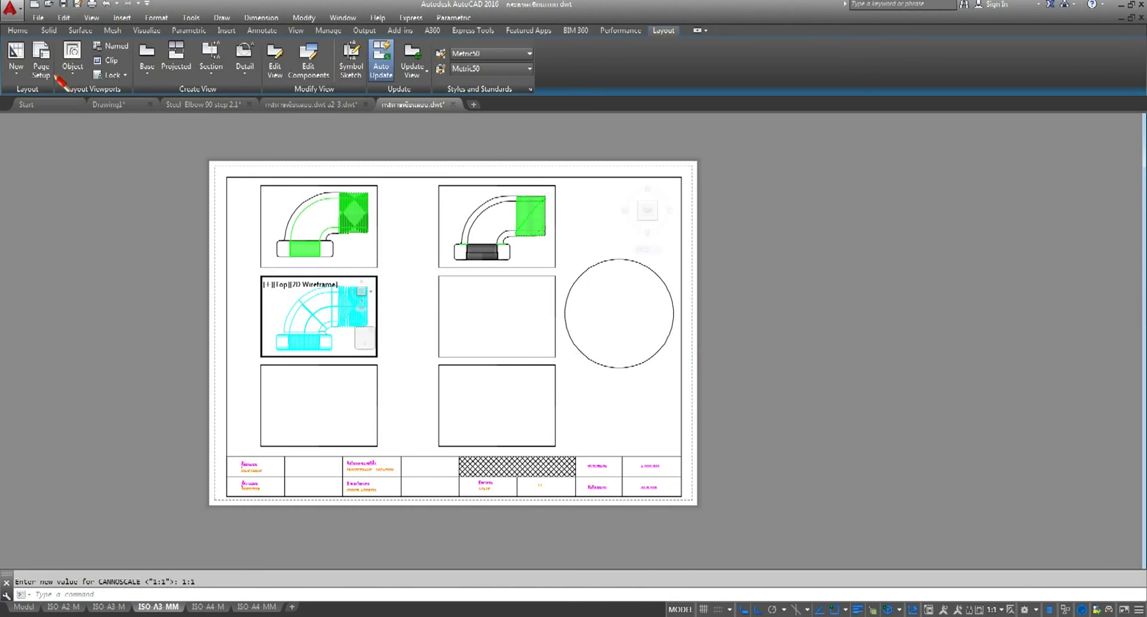
Give the middle-left viewport the Realistic visual style with smoothed edges
left_click(310, 286)
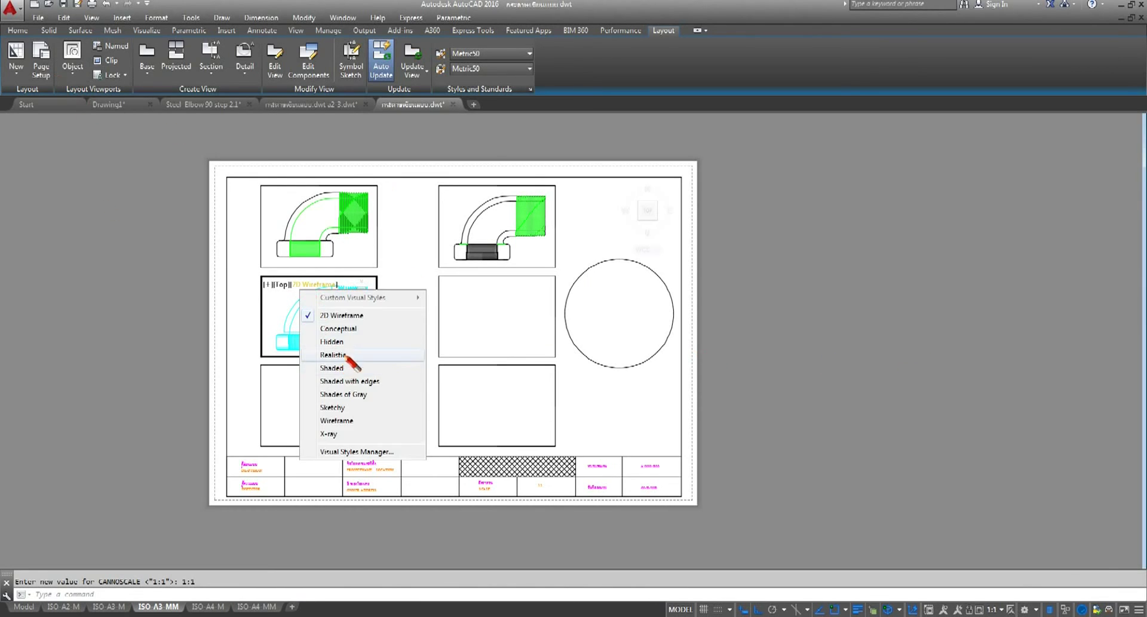
left_click(346, 355)
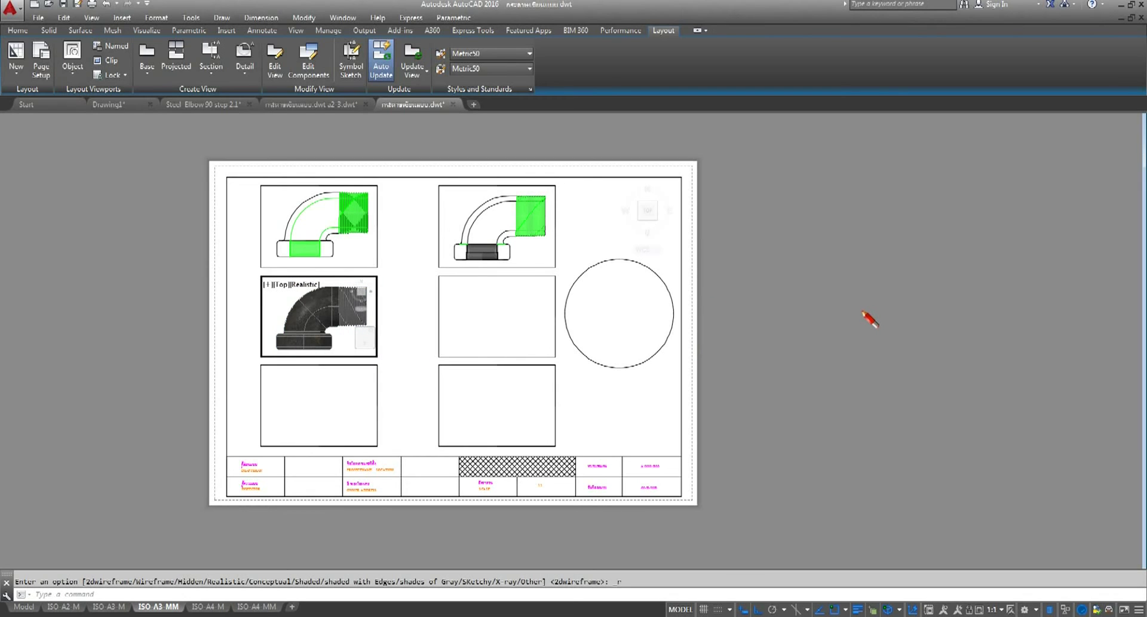
left_click(18, 30)
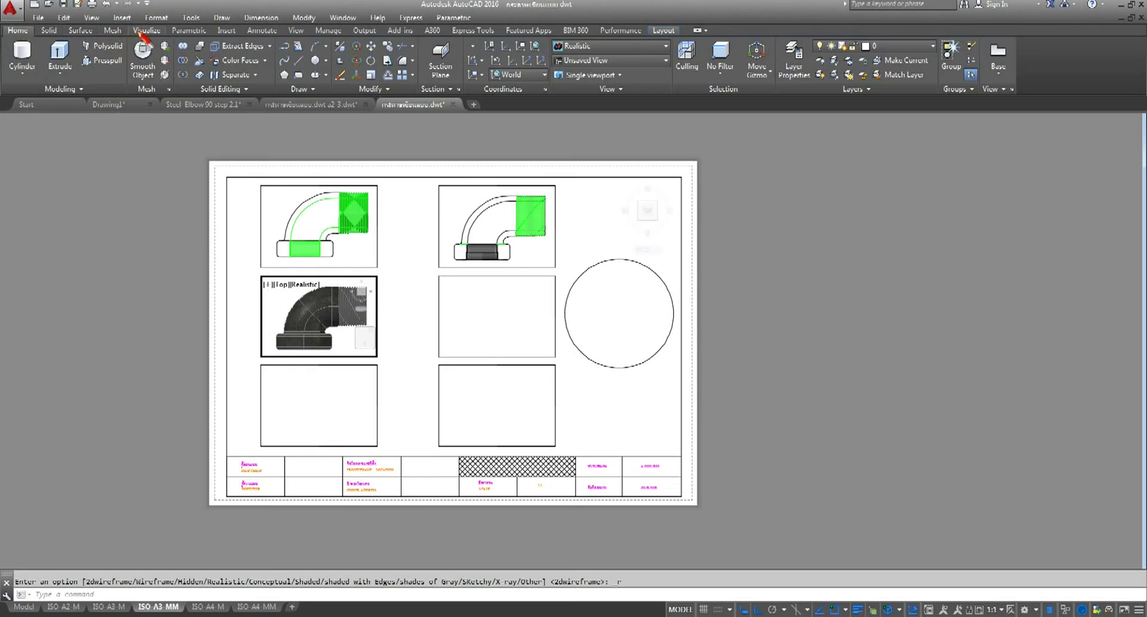
left_click(146, 30)
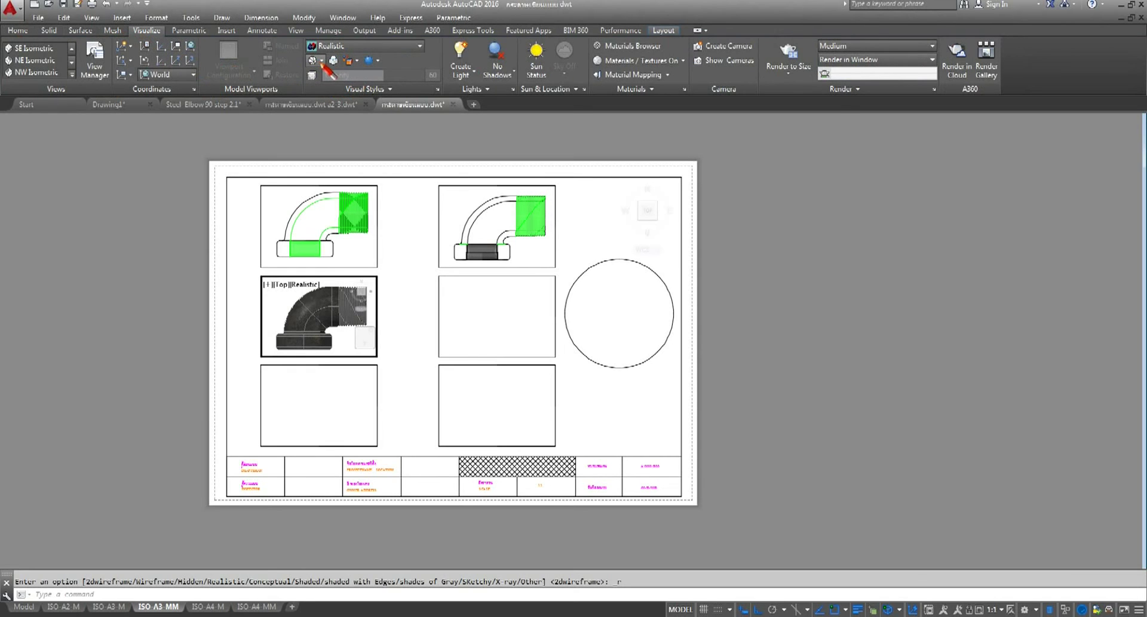
left_click(321, 61)
left_click(325, 92)
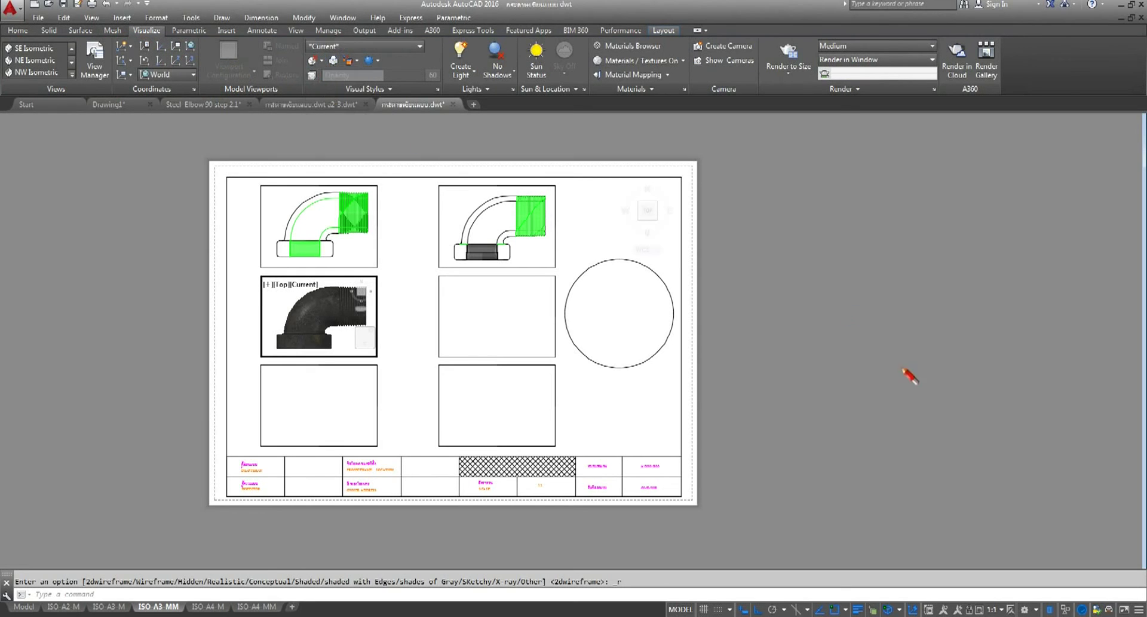
double_click(918, 382)
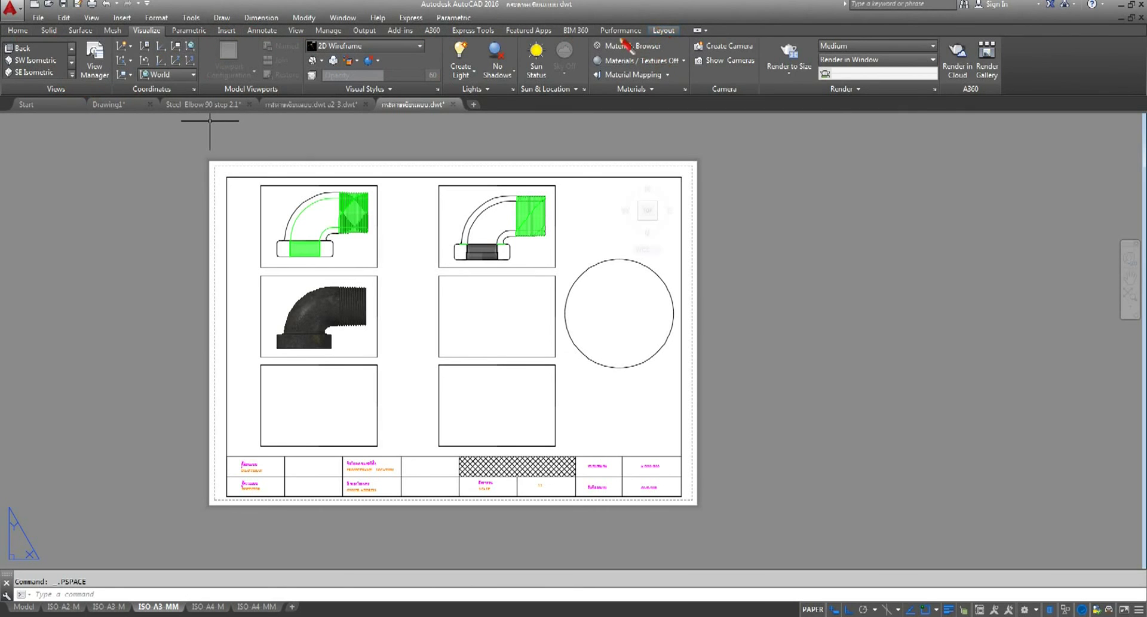
Convert the centre rectangle into a viewport, then zoom and pan onto the elbow
left_click(663, 30)
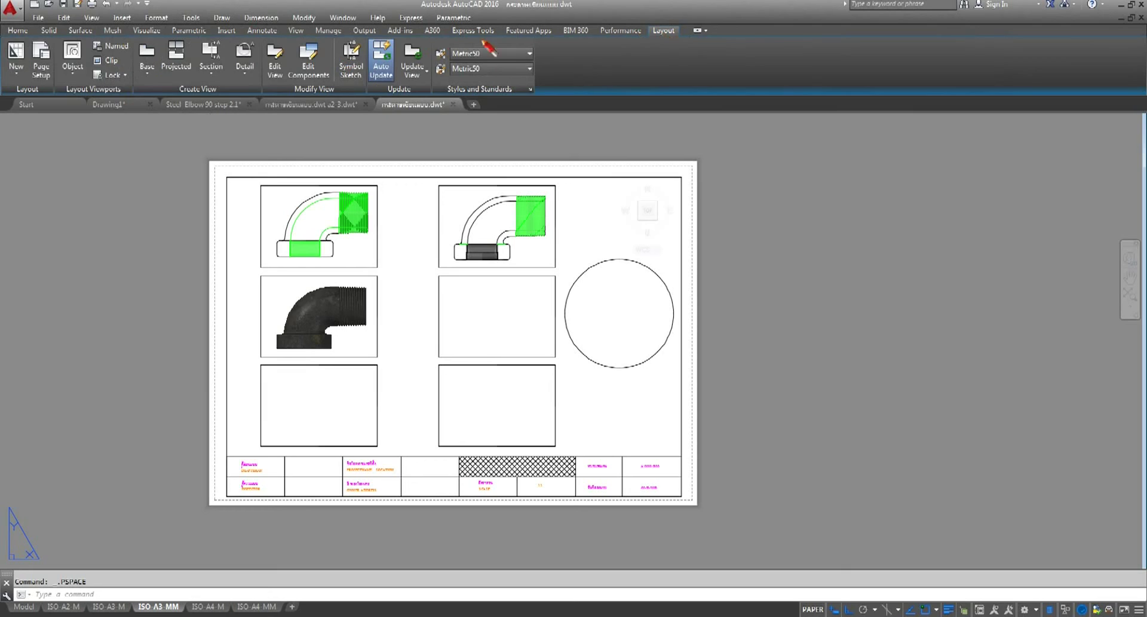
left_click(73, 62)
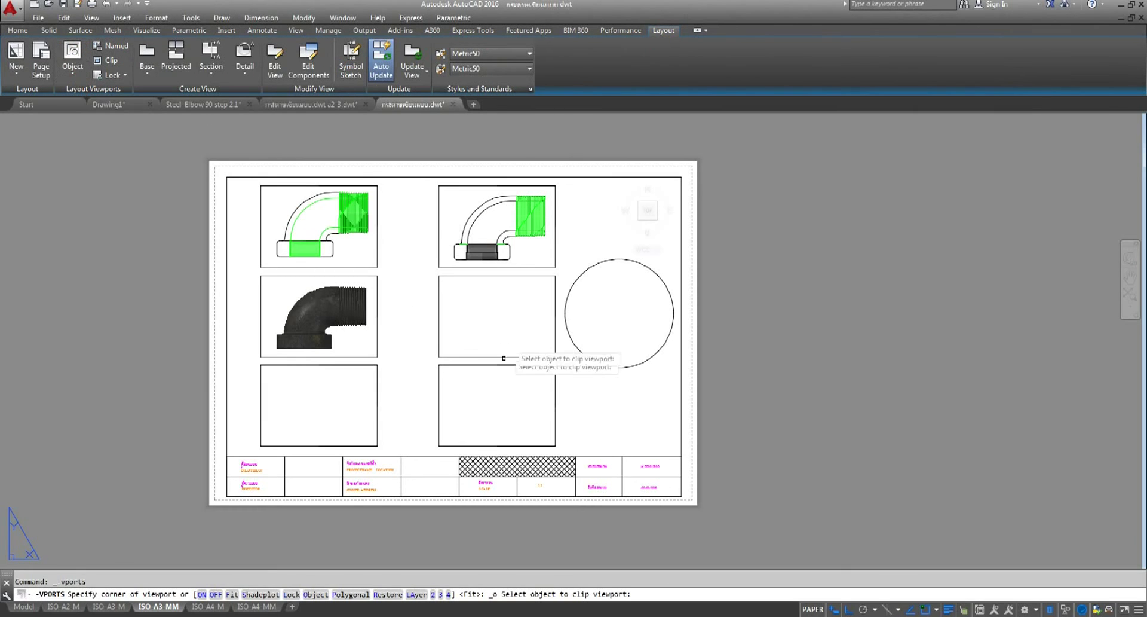
left_click(498, 276)
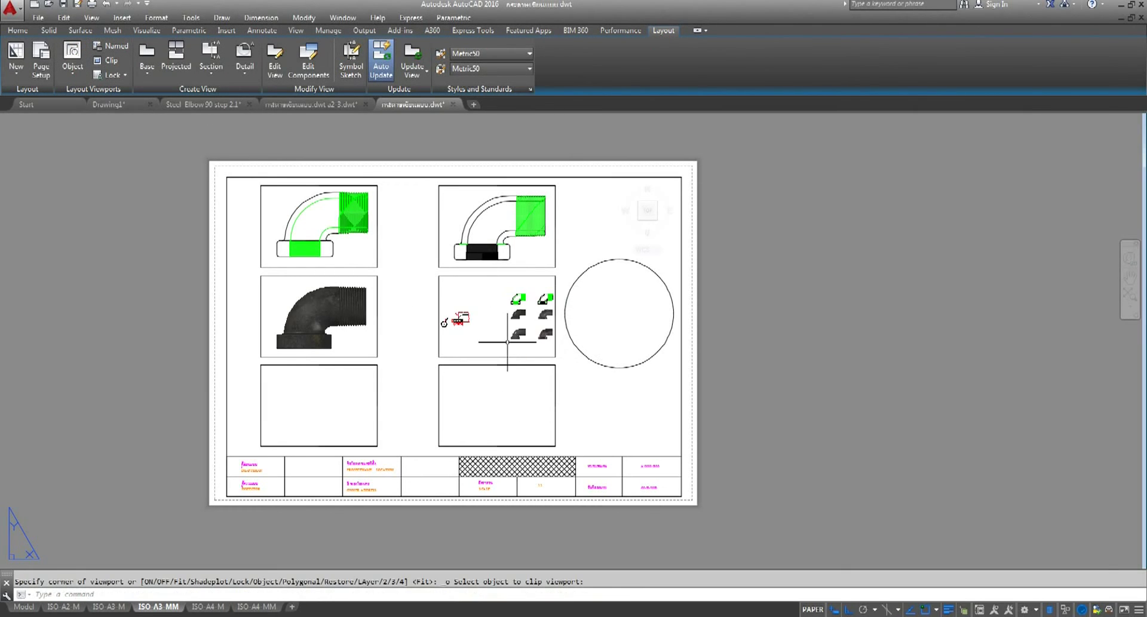
double_click(458, 323)
key("Escape")
scroll(457, 322, "up", 3)
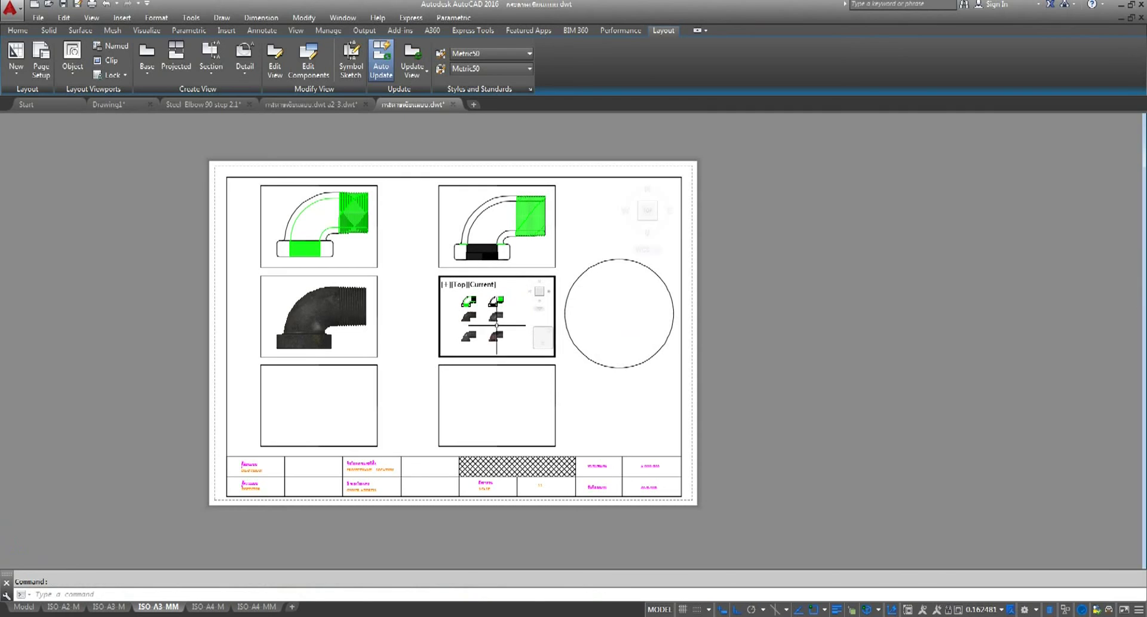
scroll(457, 323, "up", 2)
scroll(457, 323, "up", 2)
middle_click_drag(493, 313, 500, 329)
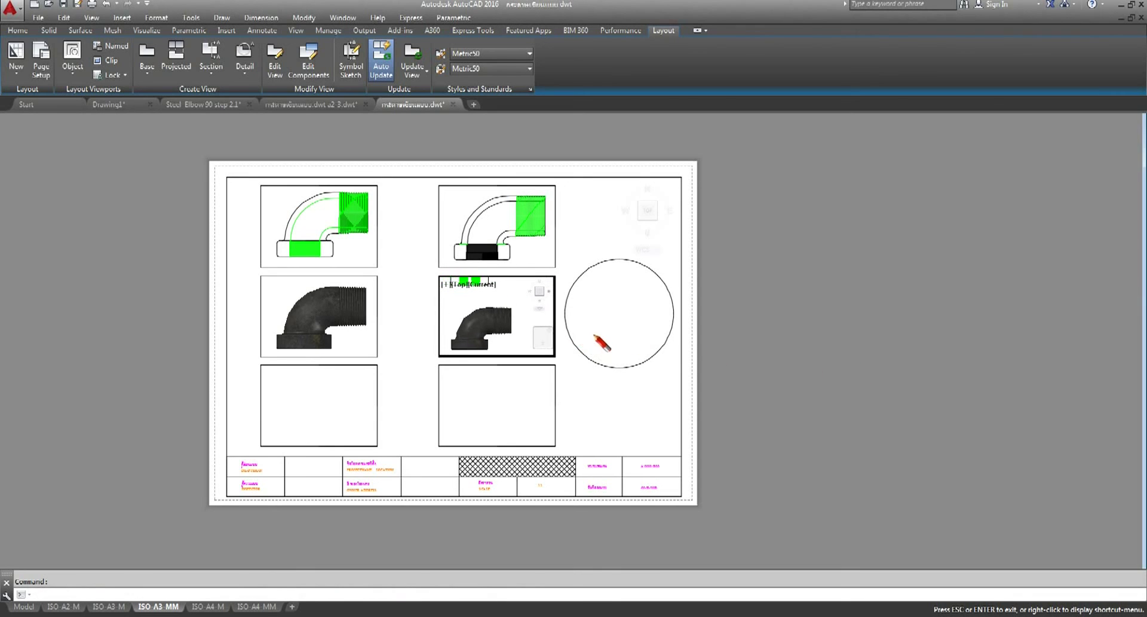
left_click_drag(480, 337, 494, 320)
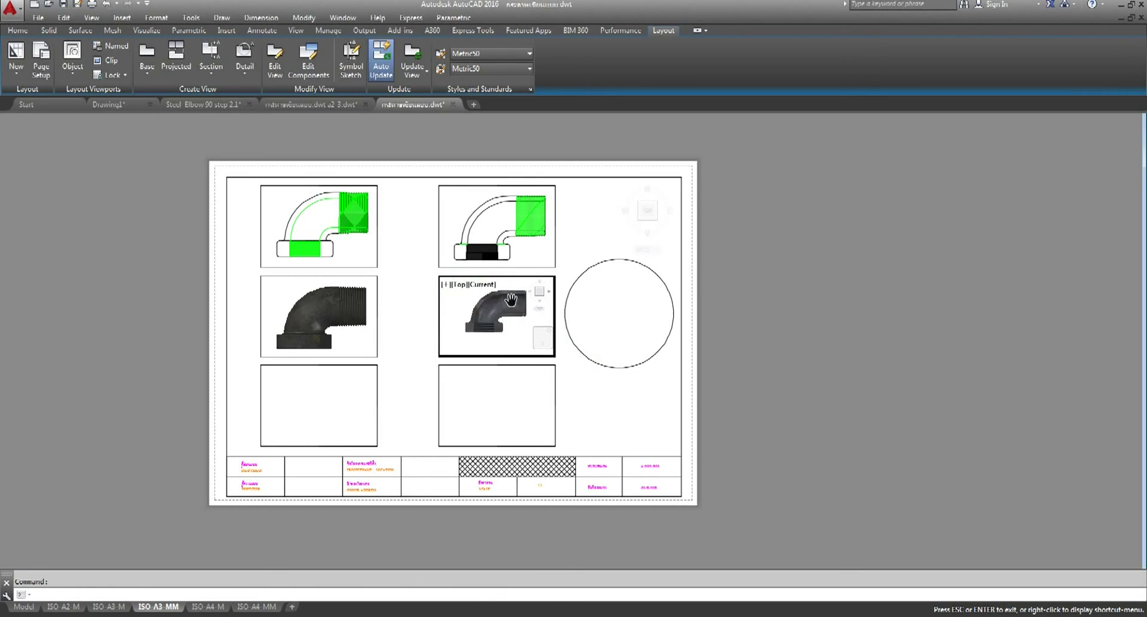
key("Escape")
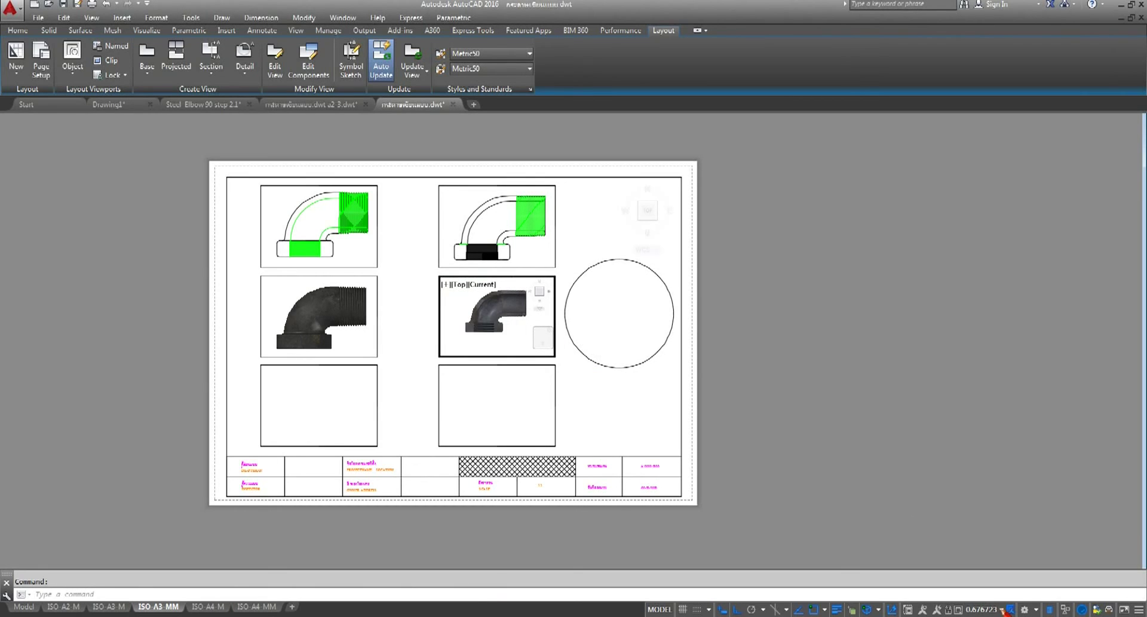
Set the centre viewport to 1:1 scale and fine-pan the elbow into place
left_click(1008, 610)
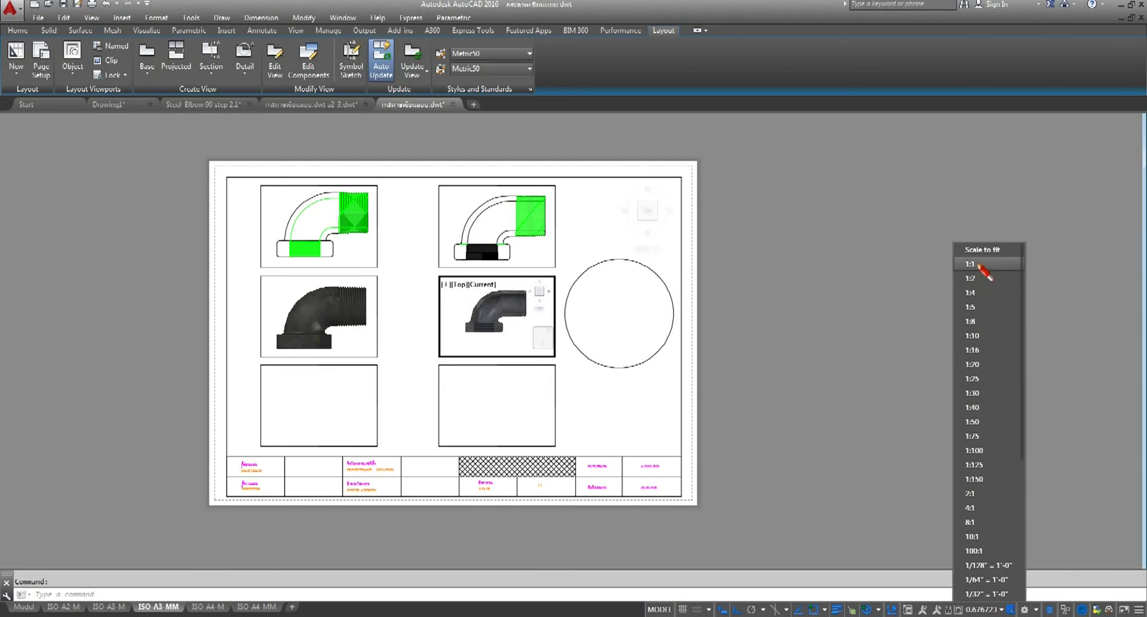
left_click(978, 265)
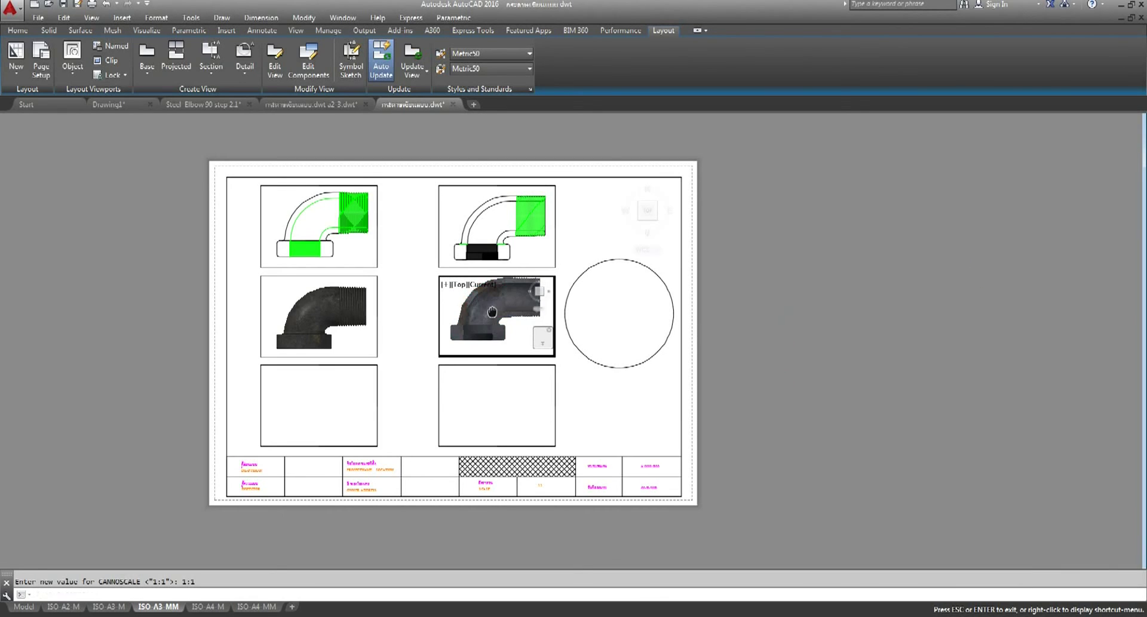
left_click_drag(491, 312, 491, 319)
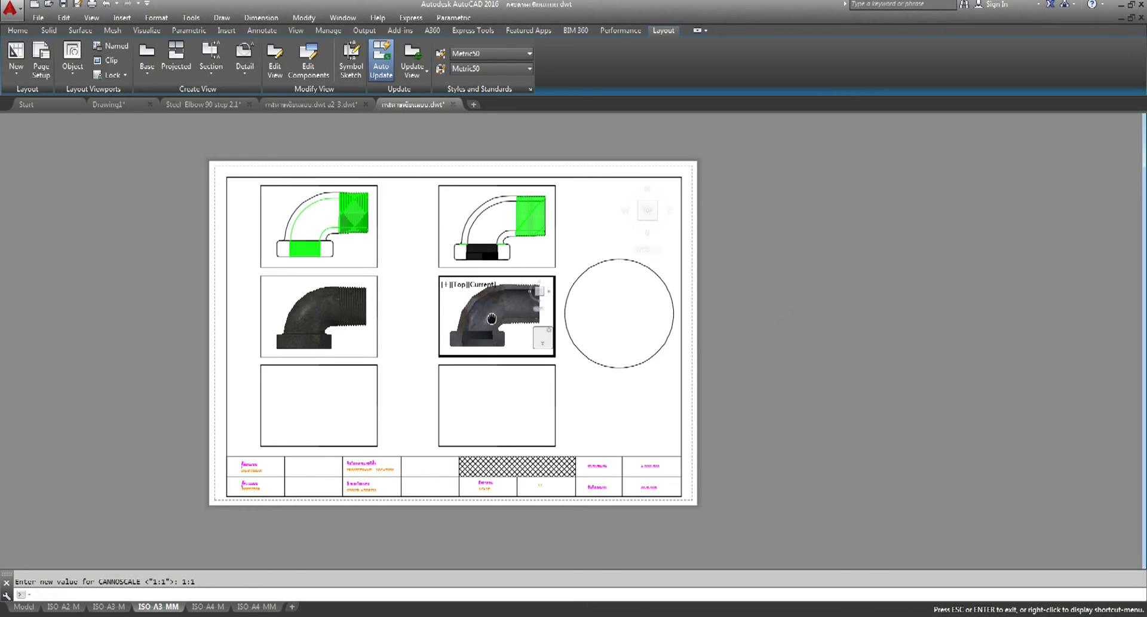
key("Escape")
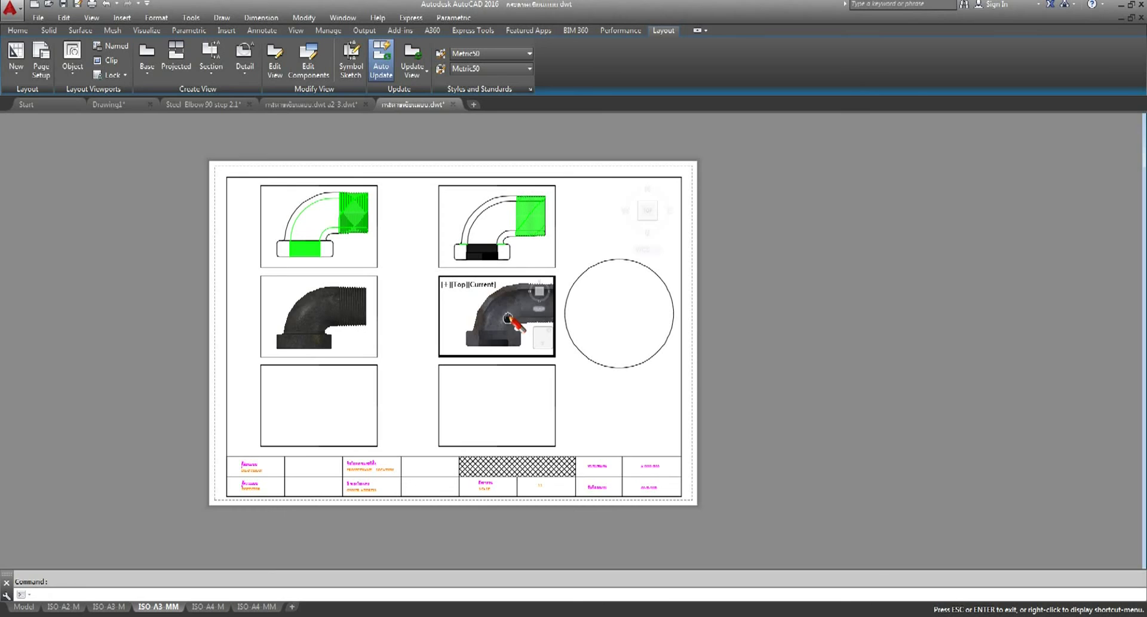
right_click(525, 323)
left_click(538, 341)
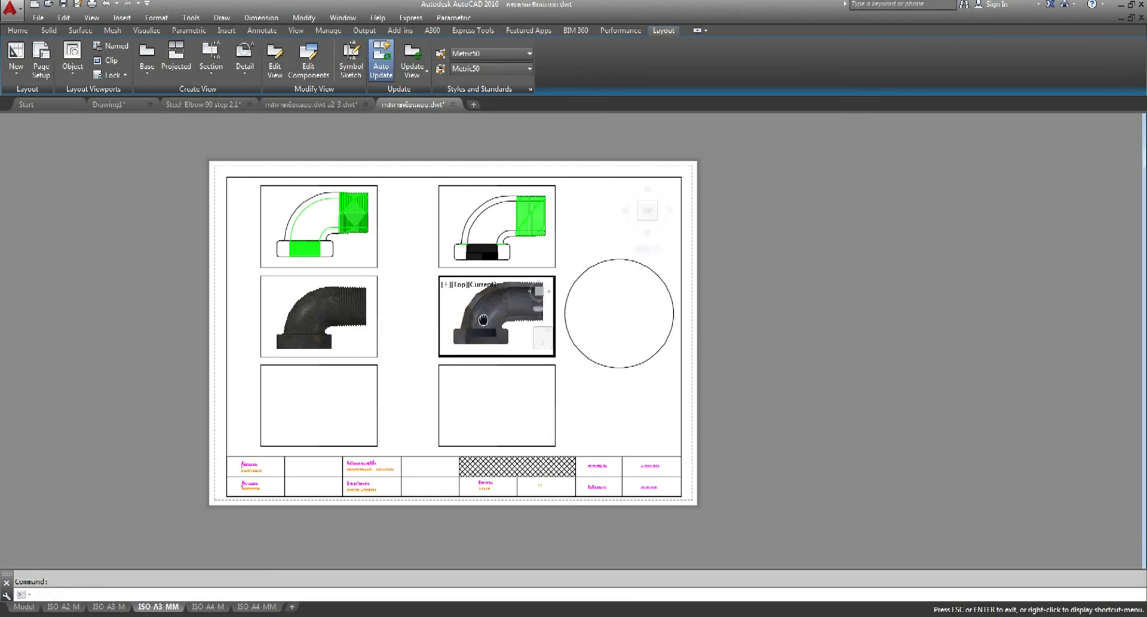
left_click_drag(483, 319, 482, 321)
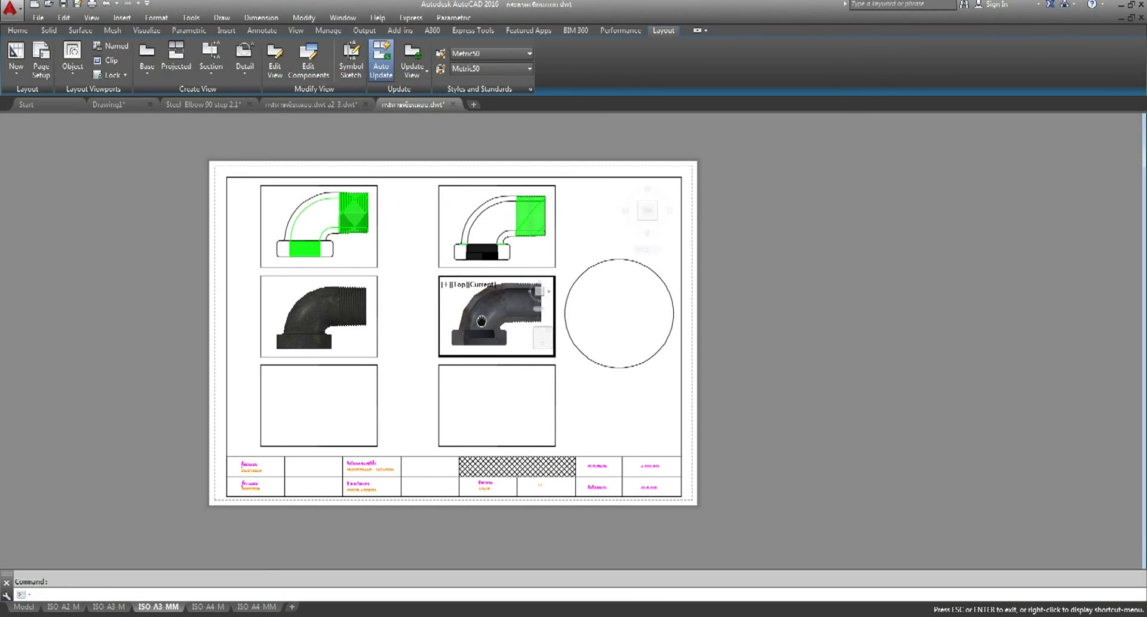
key("Escape")
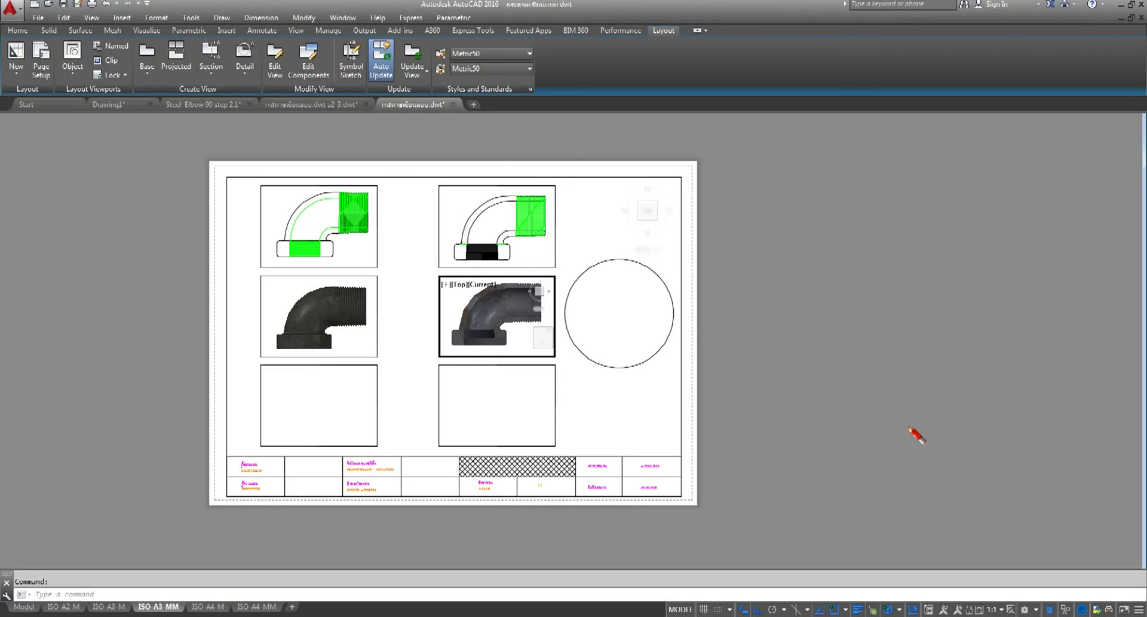
double_click(917, 435)
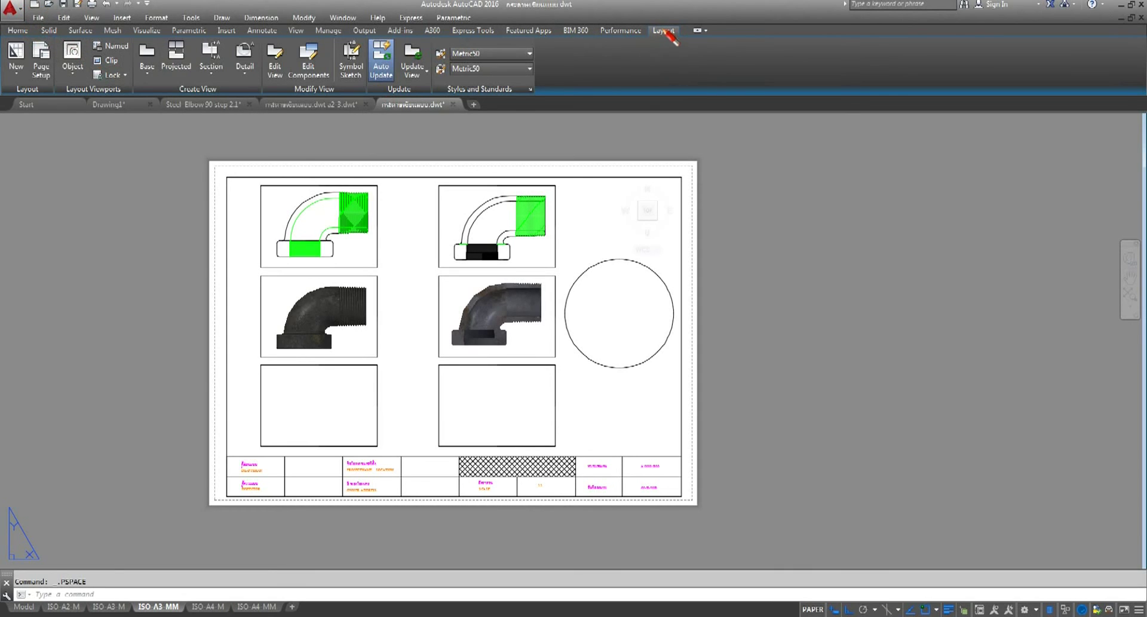
Convert the lower-left rectangle into a viewport zoomed onto one elbow at 1:1 scale
left_click(754, 260)
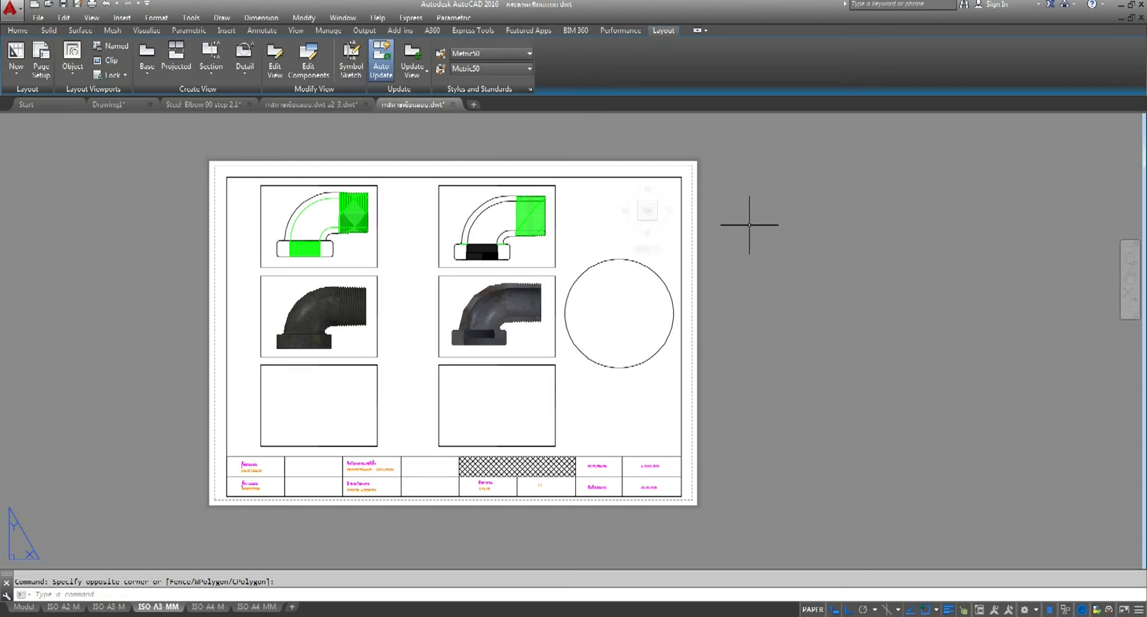
left_click(73, 67)
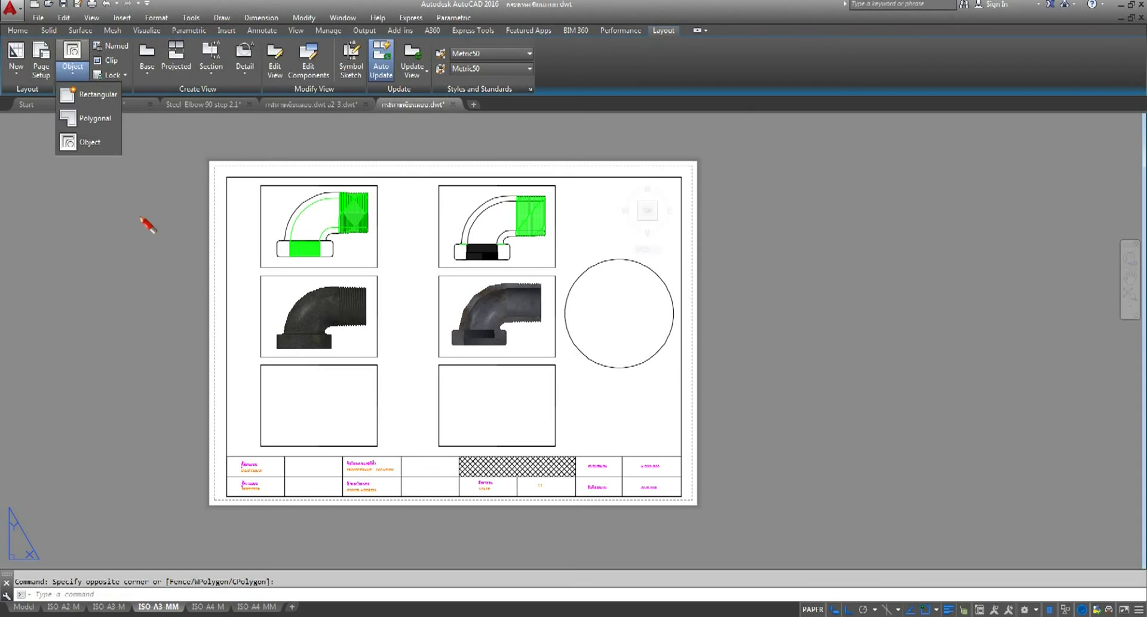
left_click(93, 142)
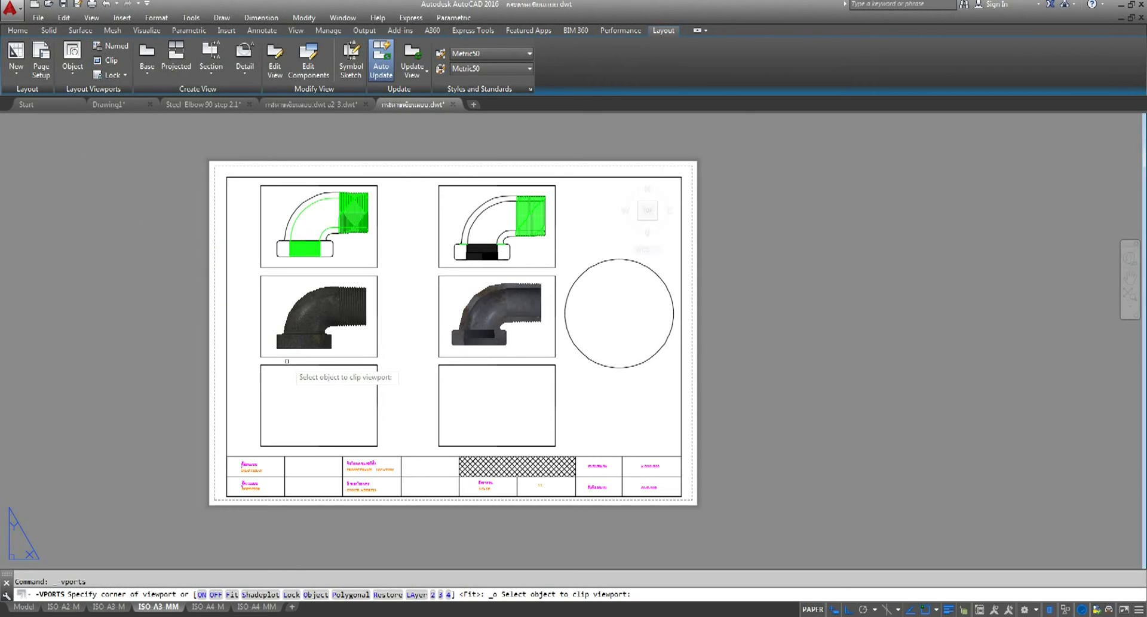
left_click(287, 383)
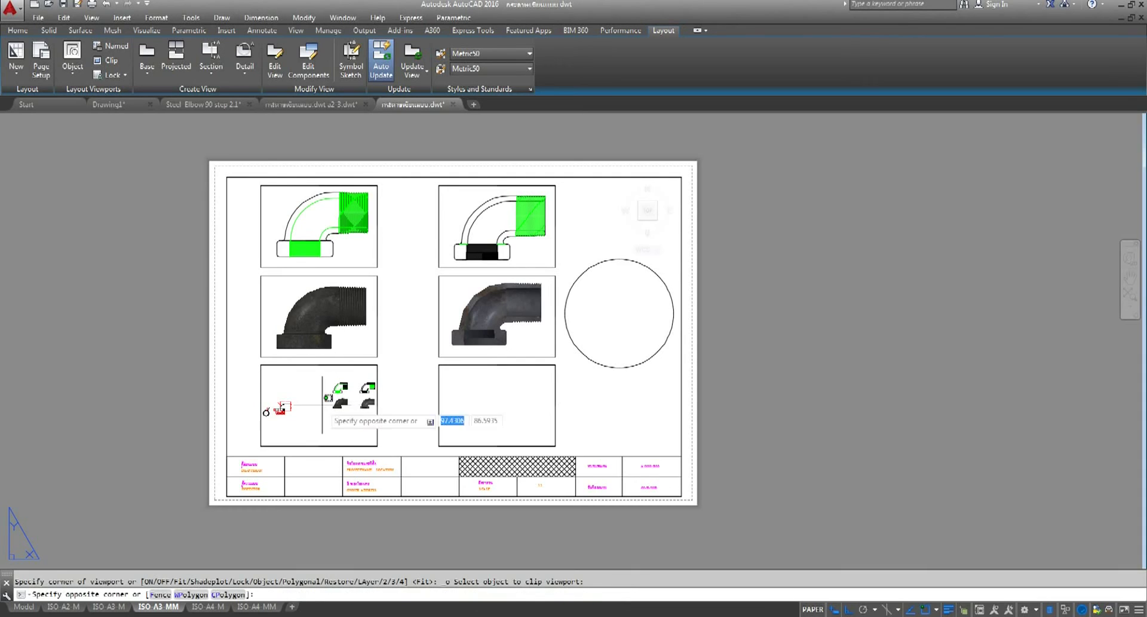
left_click(322, 404)
scroll(319, 404, "up", 2)
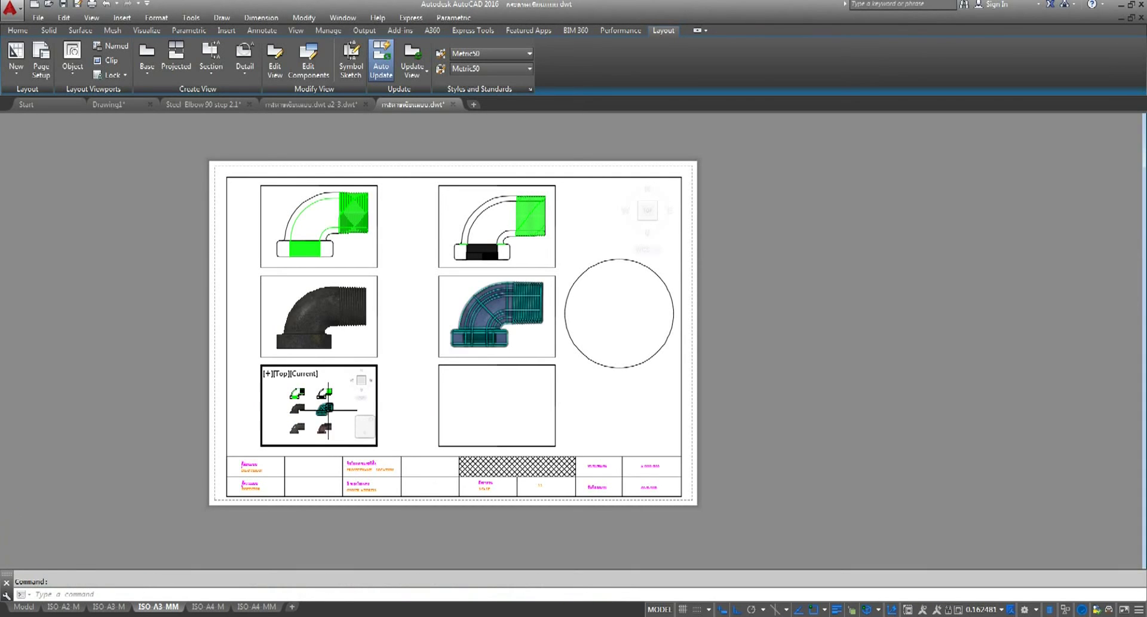
scroll(305, 373, "up", 3)
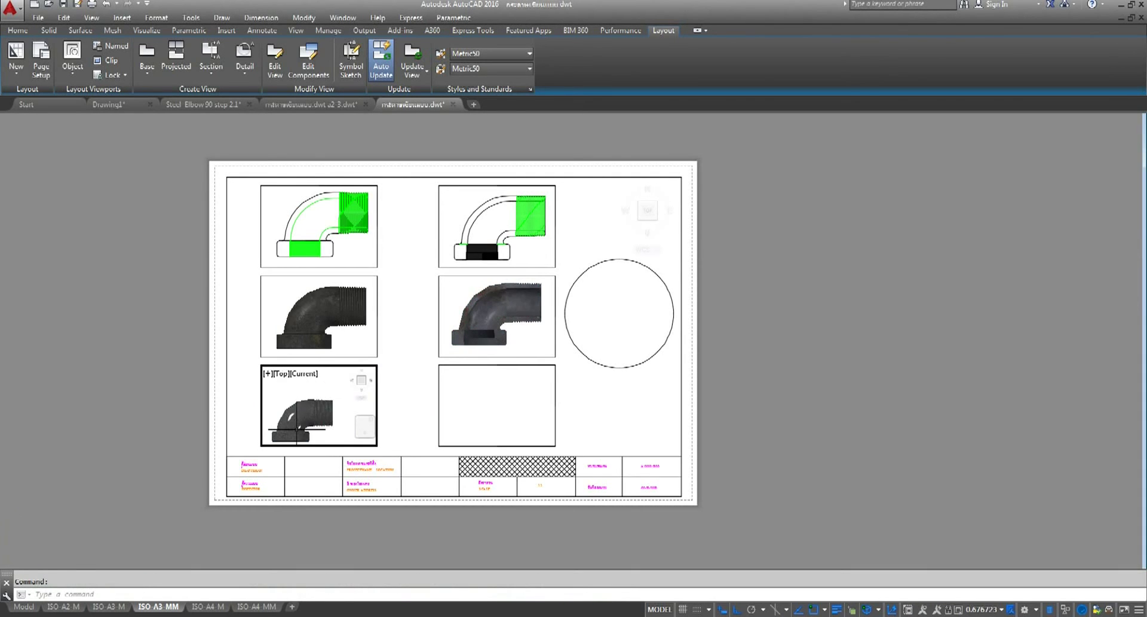
middle_click_drag(307, 395, 320, 414)
key("Escape")
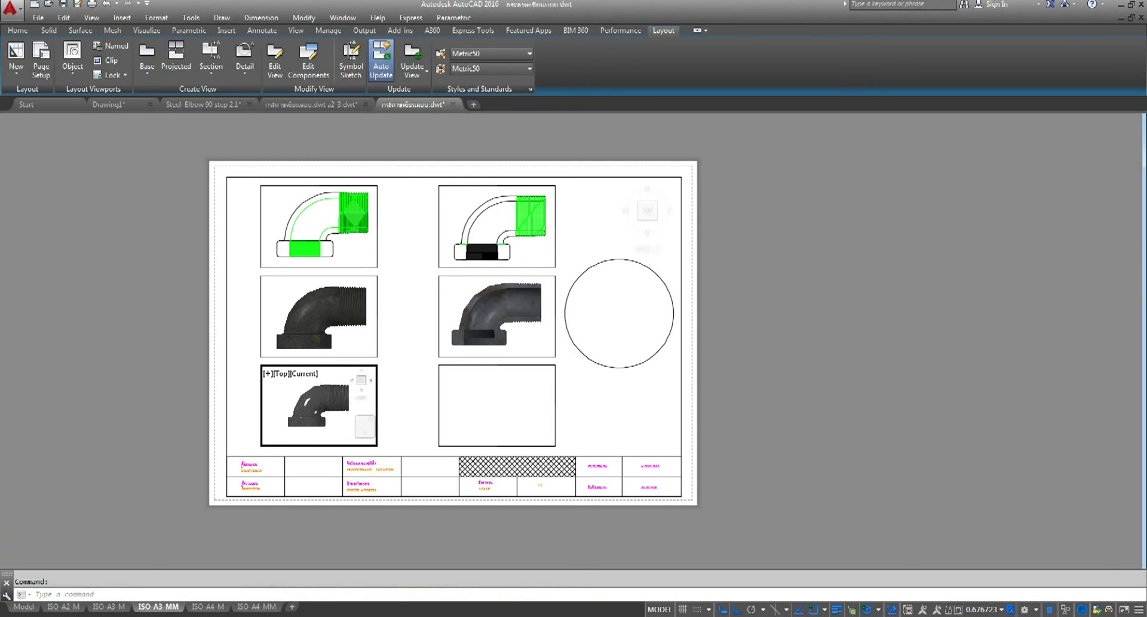
left_click(1001, 609)
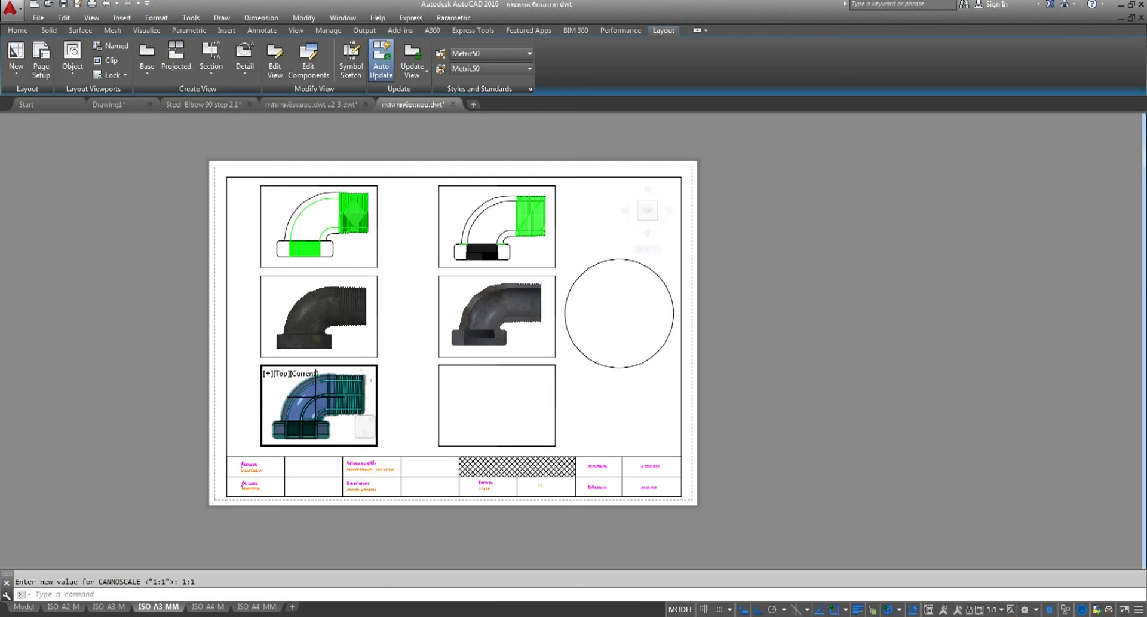
Convert the bottom-right rectangle into a viewport showing a zoomed, 3D-orbited elbow
double_click(825, 408)
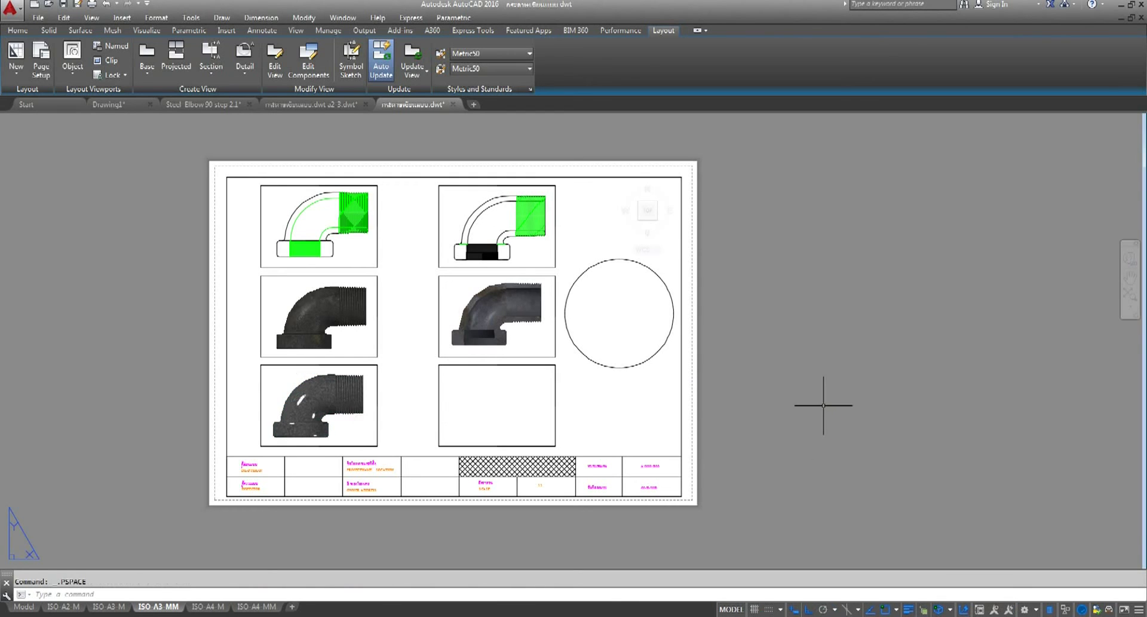
left_click(73, 60)
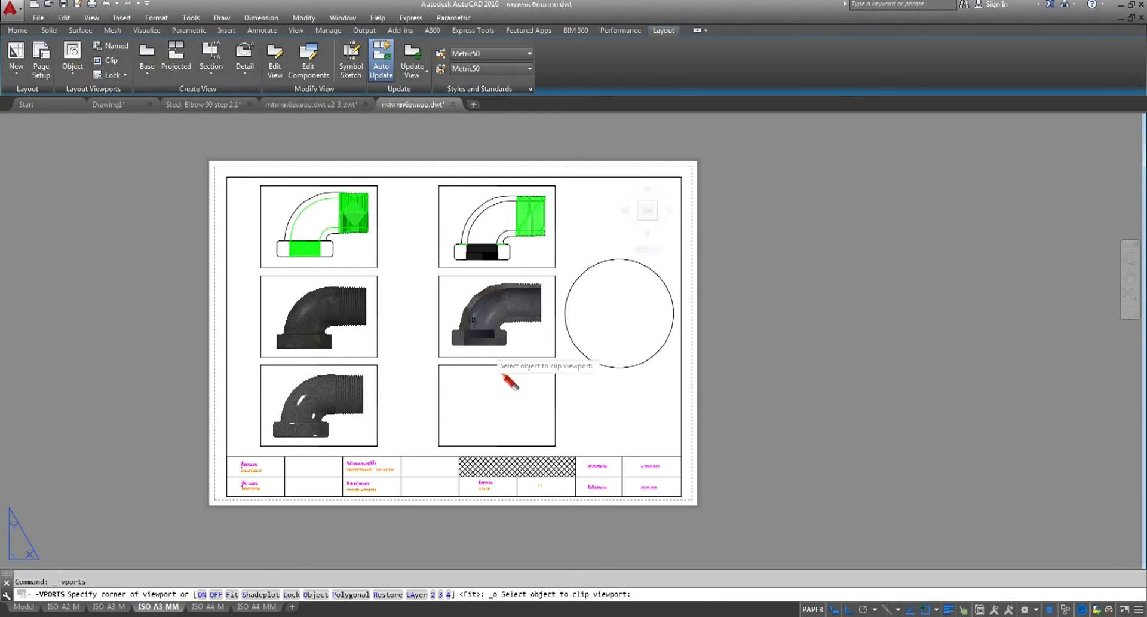
left_click(493, 365)
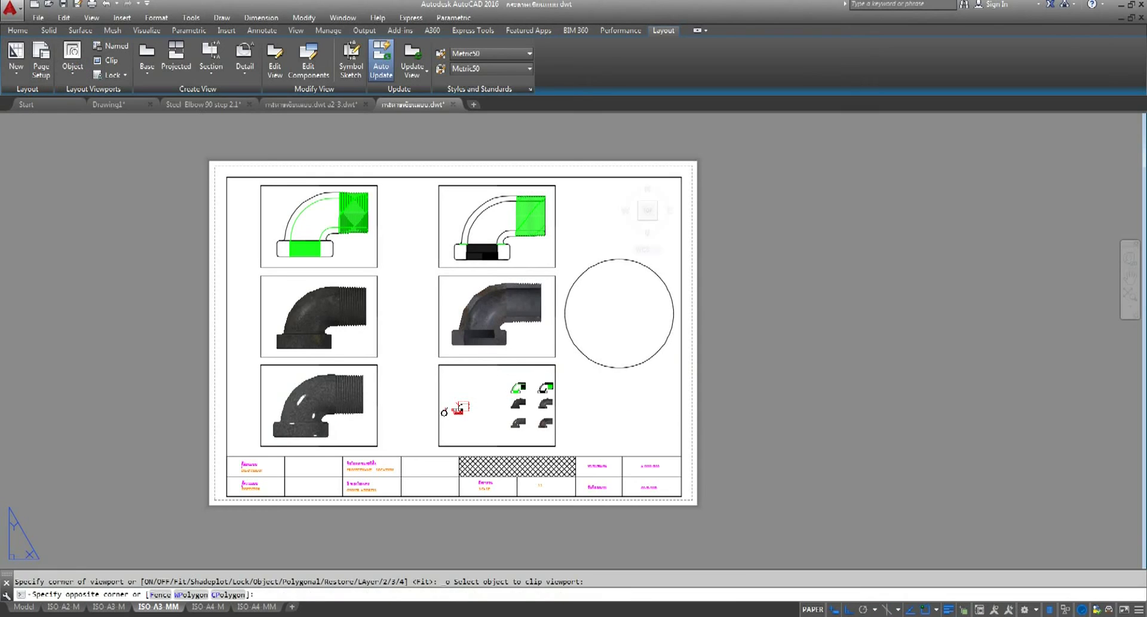
double_click(494, 406)
scroll(482, 411, "up", 3)
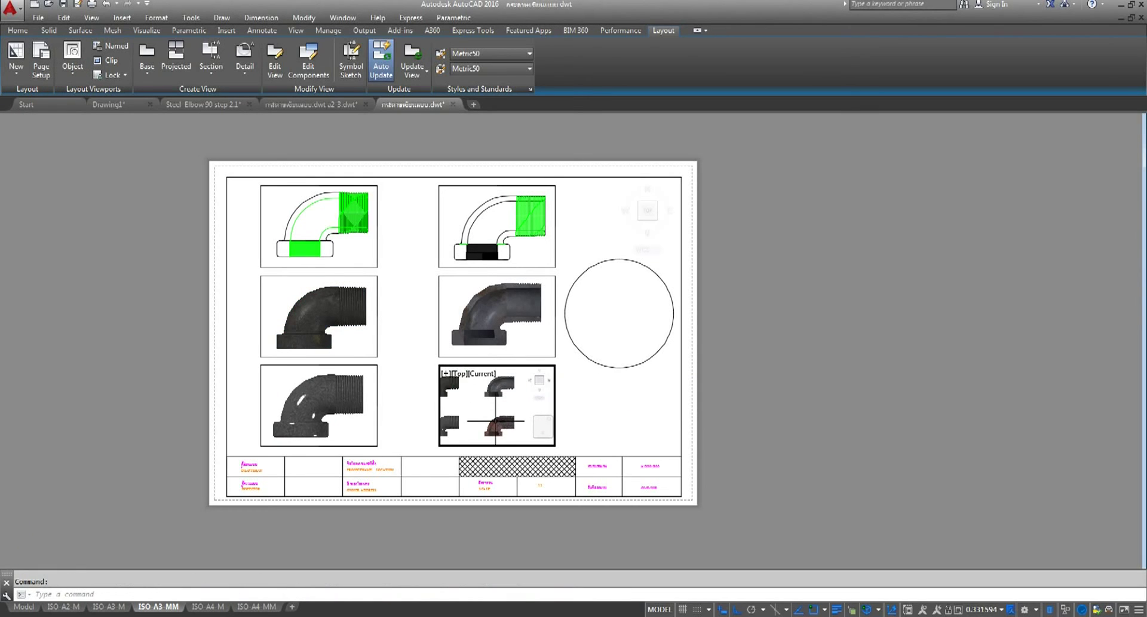
scroll(481, 412, "up", 2)
scroll(482, 412, "up", 2)
middle_click_drag(482, 412, 486, 395, "shift")
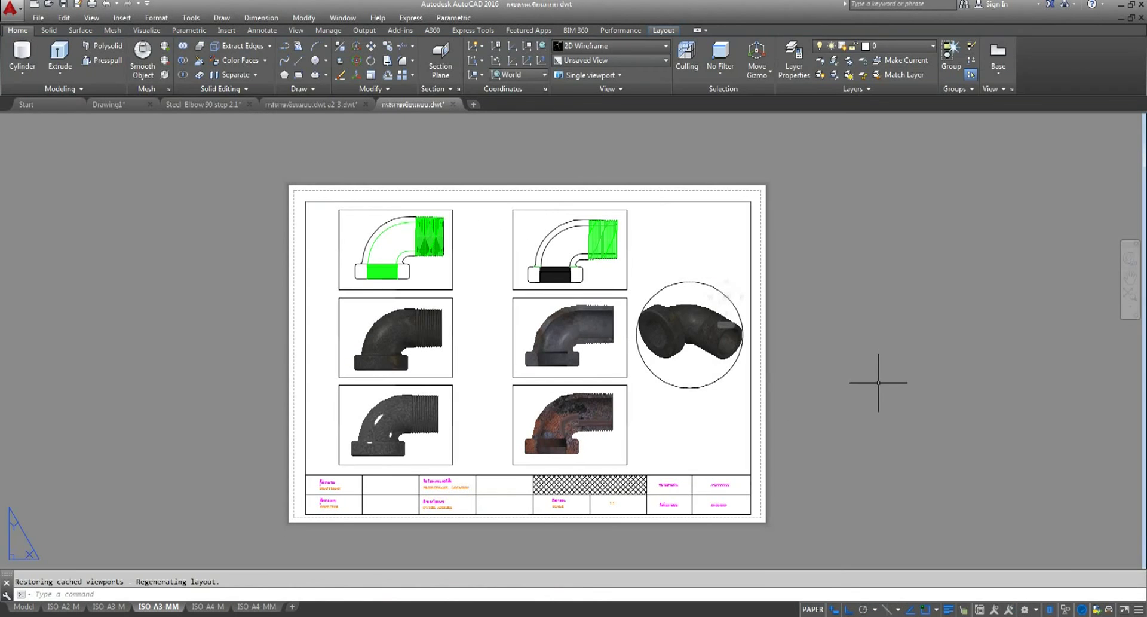
middle_click_drag(673, 280, 670, 259)
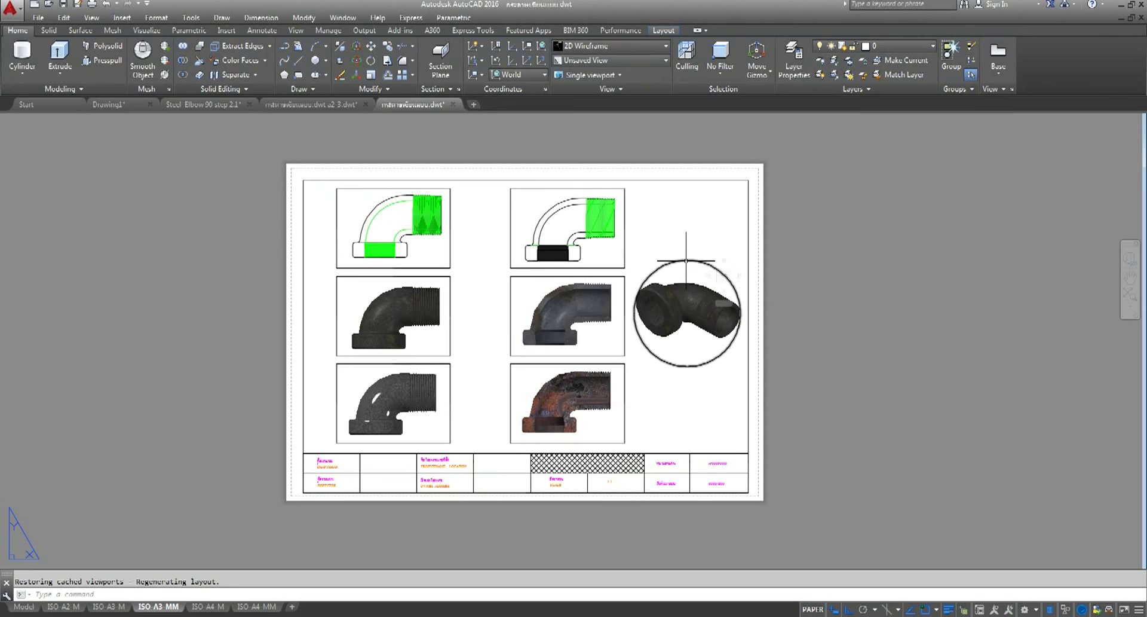
scroll(496, 243, "up", 2)
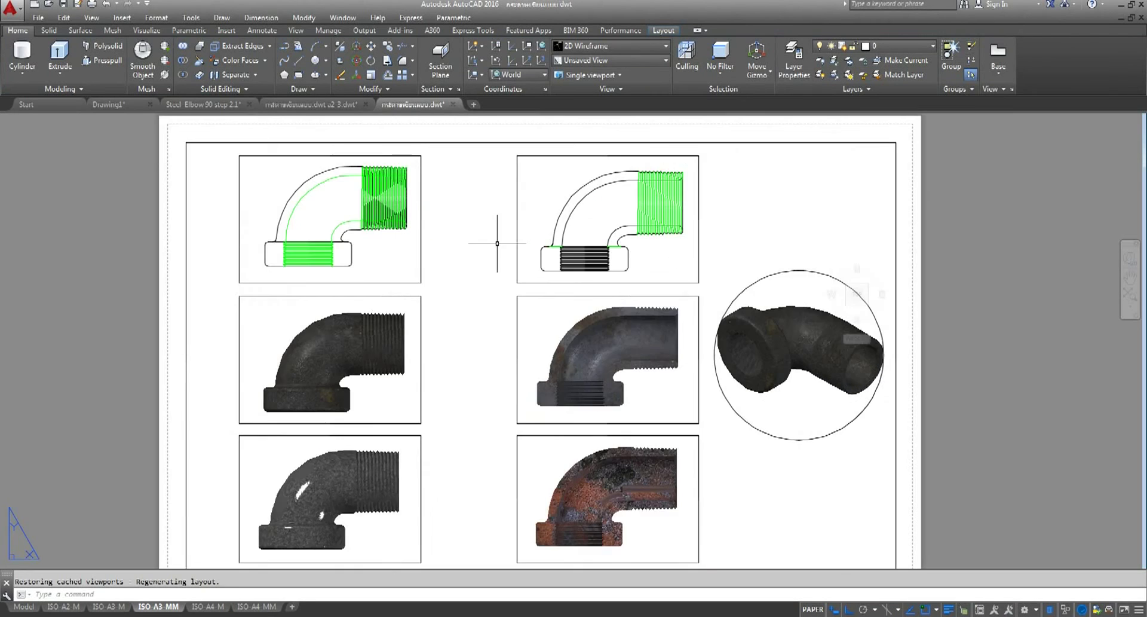
scroll(497, 246, "down", 2)
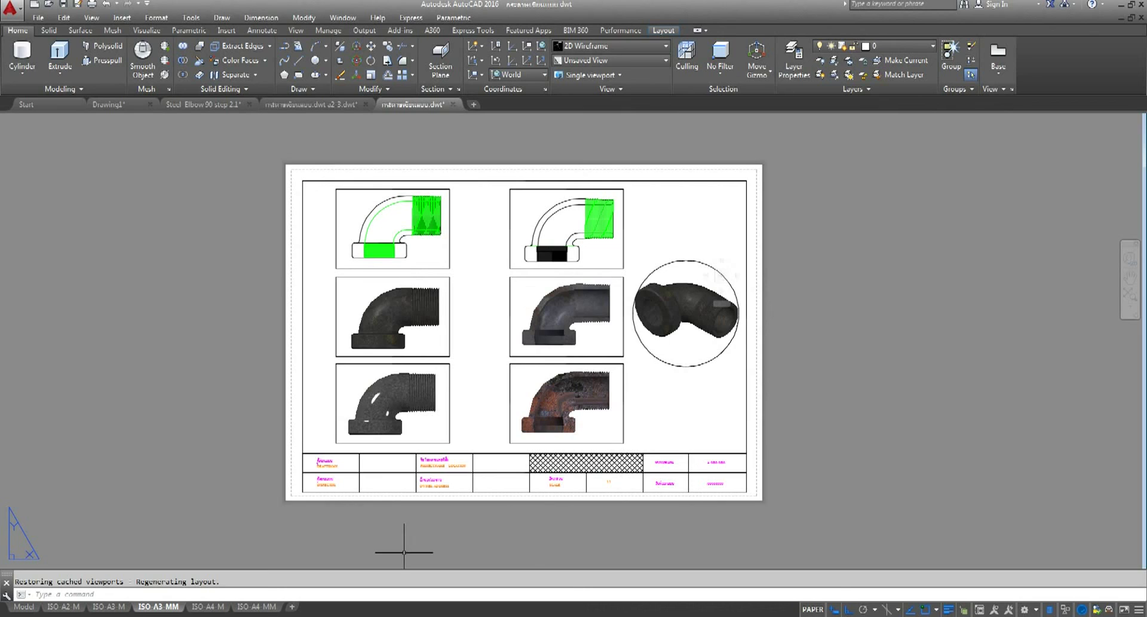
Copy the three 2D/3D labels from the ISO A4 MM sheet, then return to ISO A3 MM
left_click(254, 606)
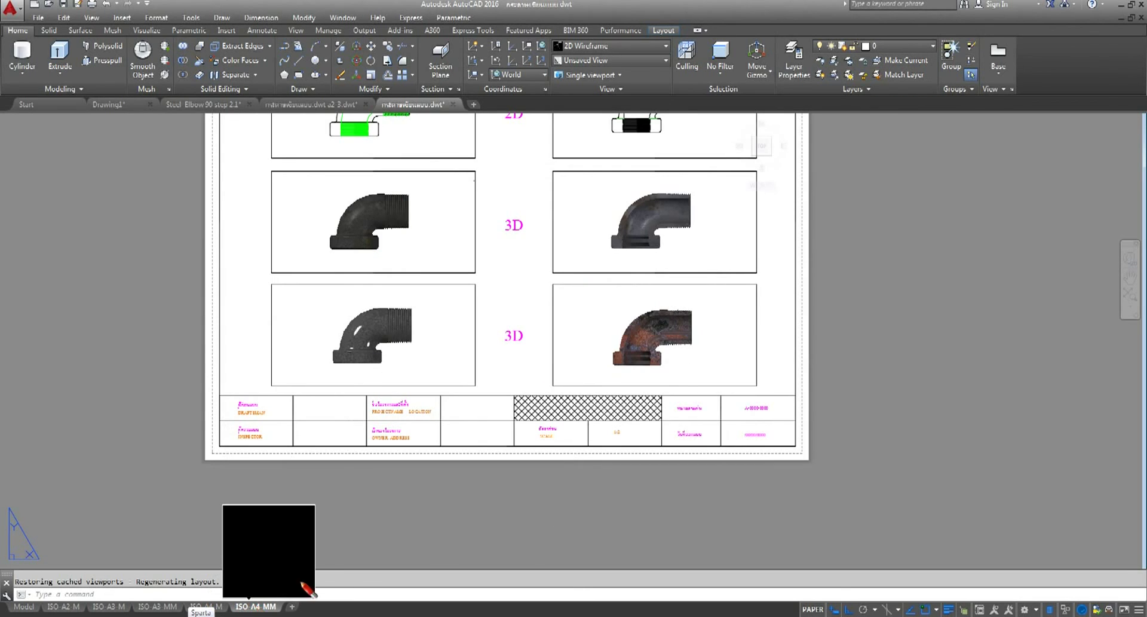
scroll(466, 407, "up", 1)
scroll(464, 405, "up", 2)
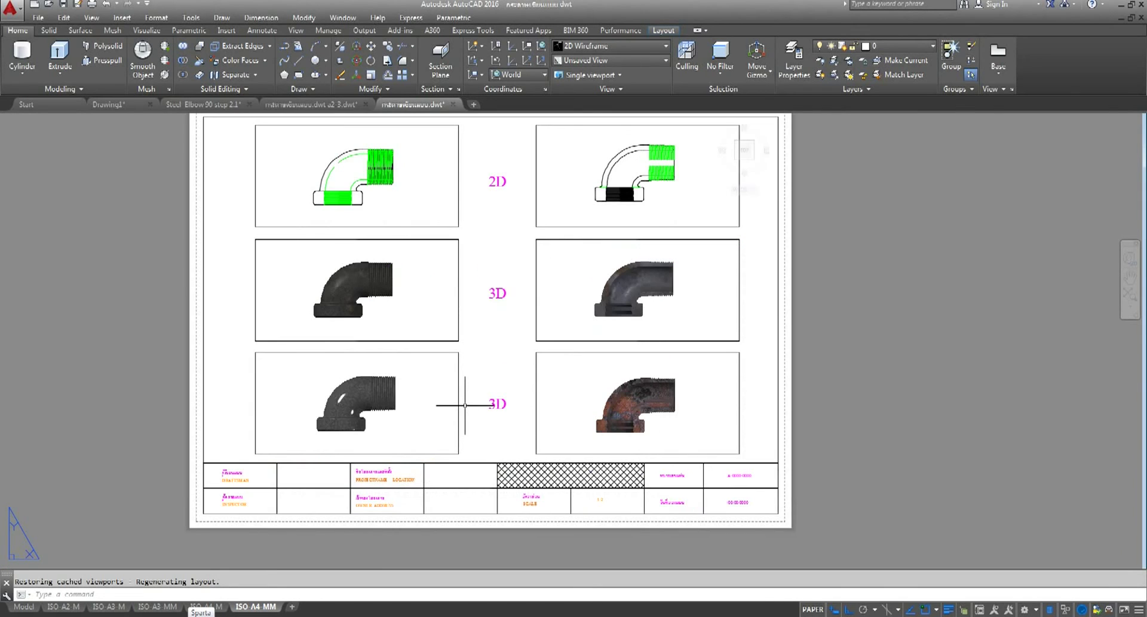
left_click(473, 158)
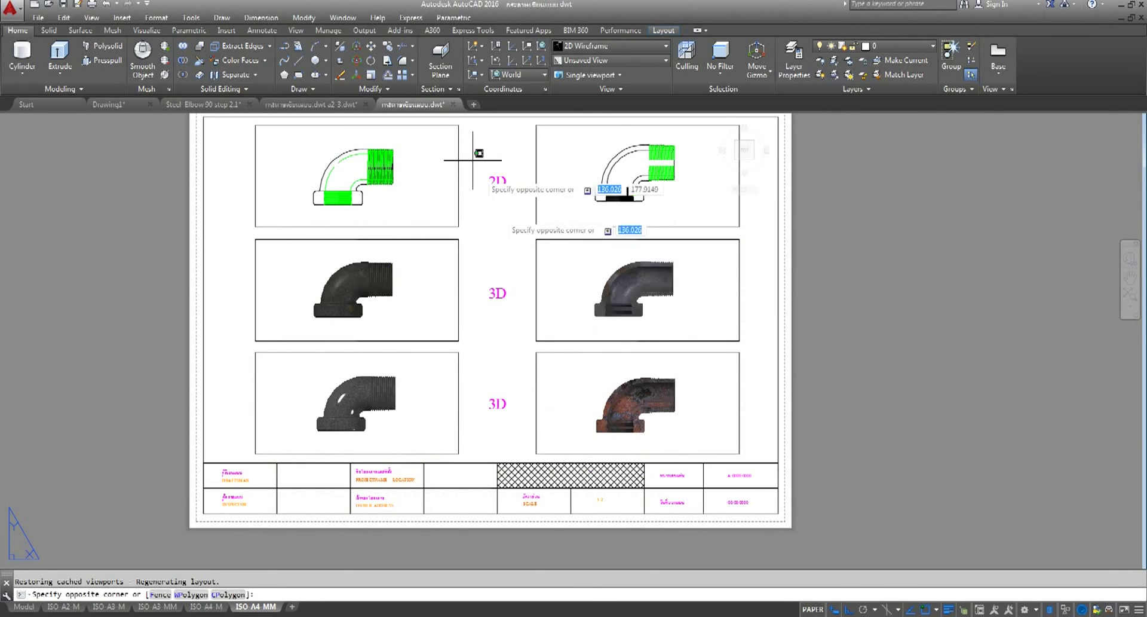
left_click(518, 438)
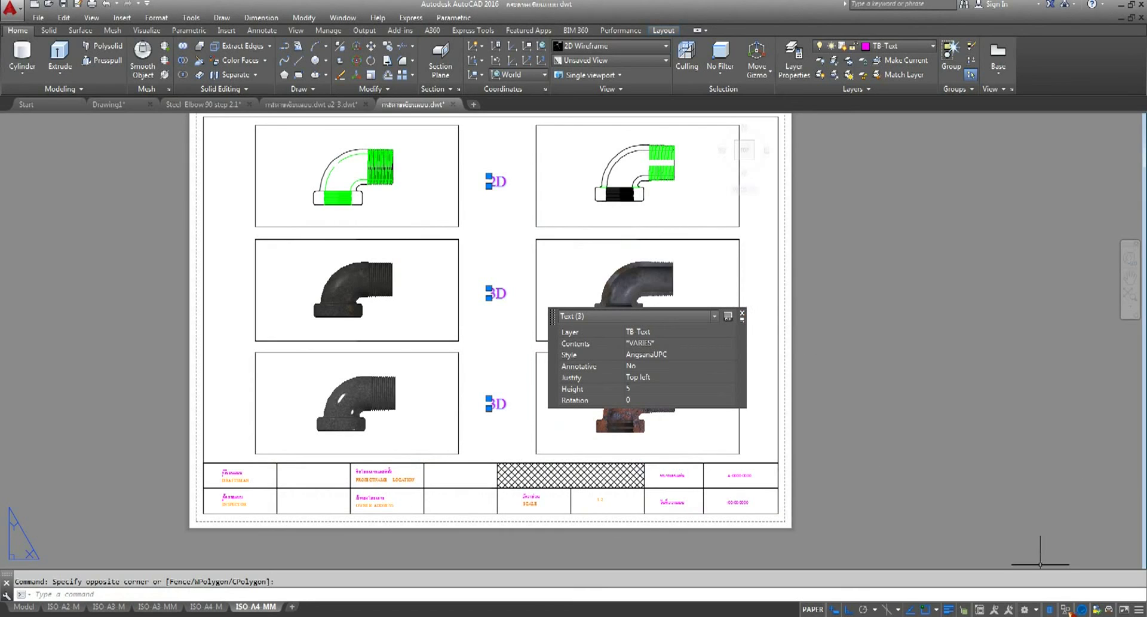
left_click(1050, 609)
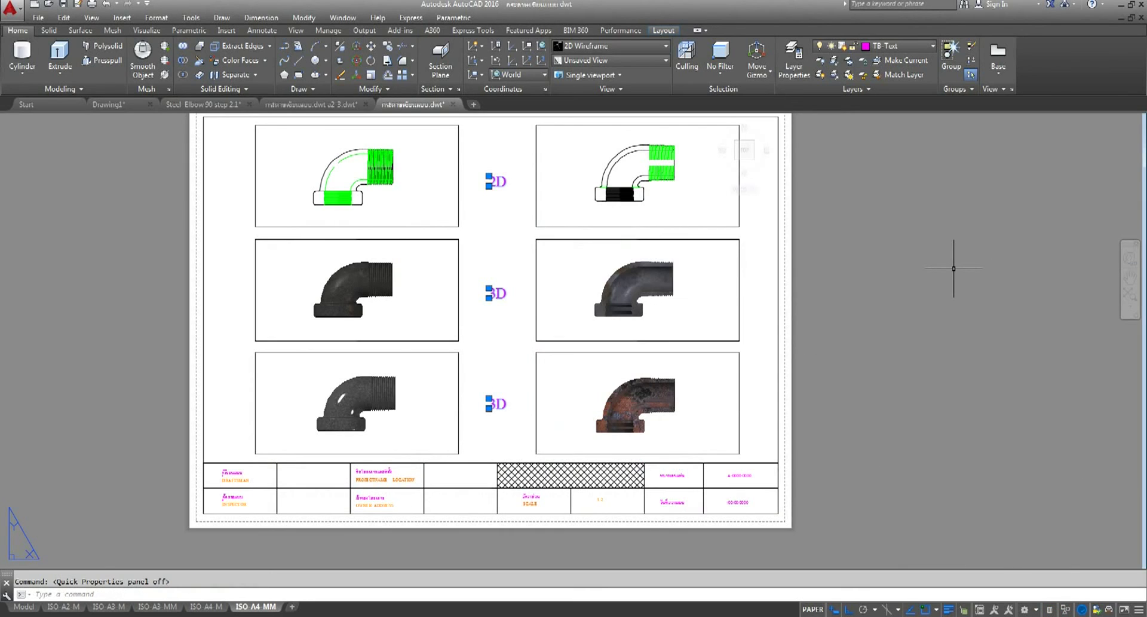
key("ctrl+c")
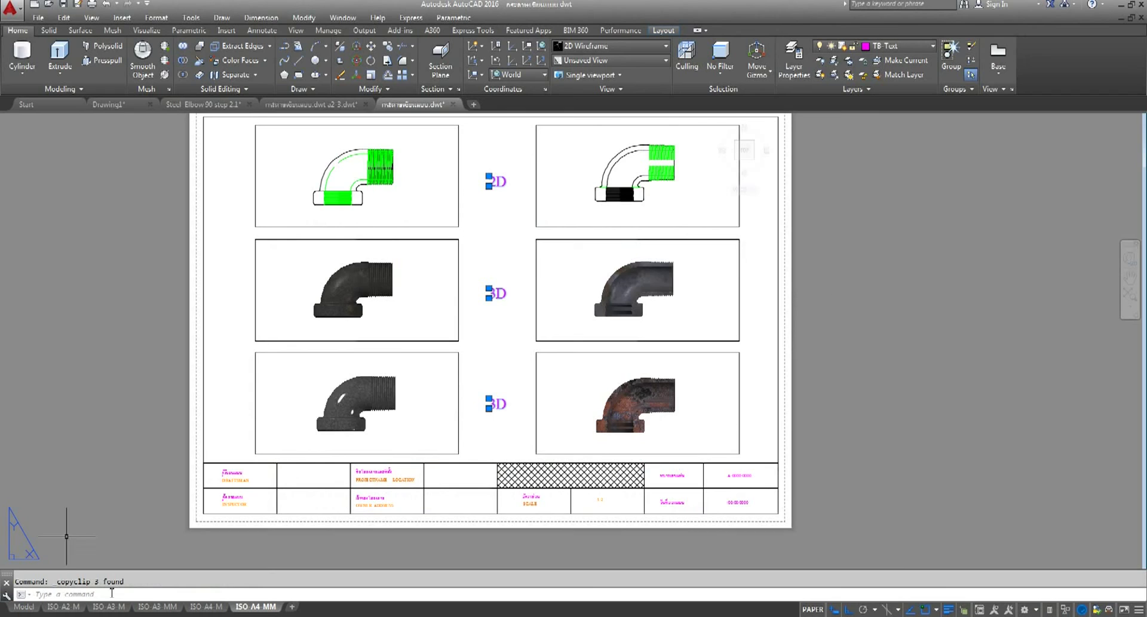
left_click(157, 606)
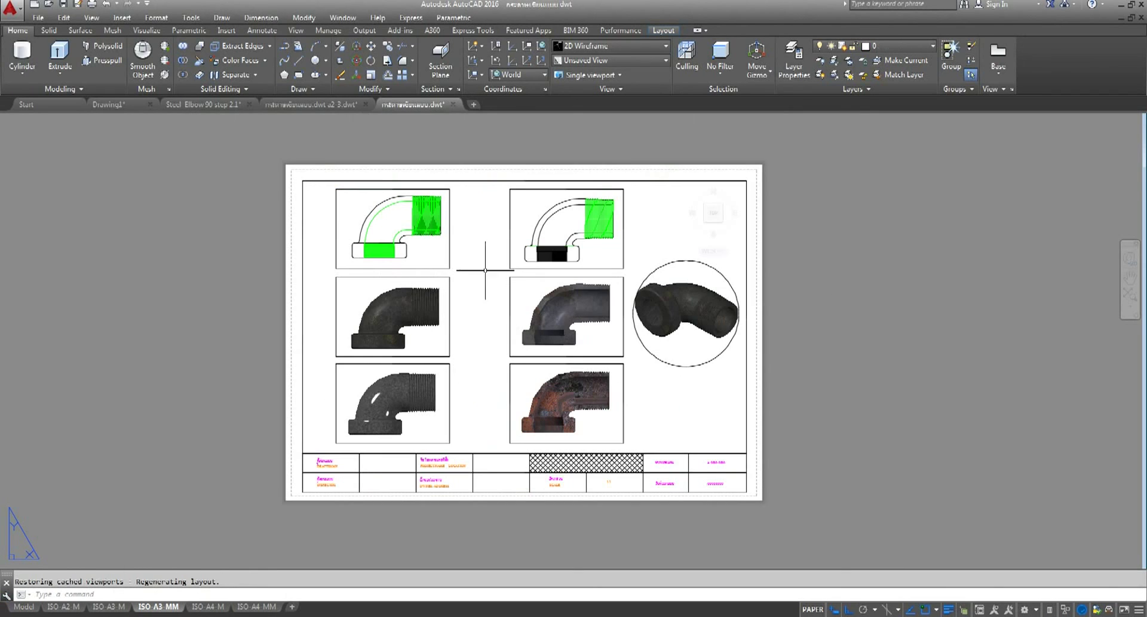
Paste the 2D and 3D labels between the viewport columns and lower both 3D labels to their rows
key("ctrl+v")
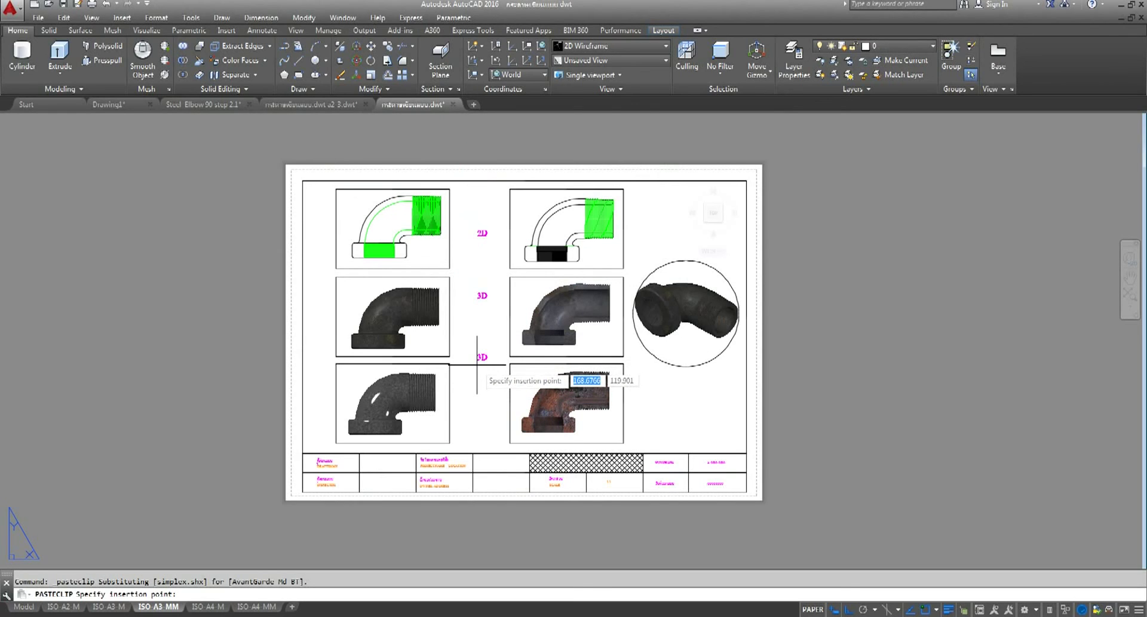
left_click(476, 364)
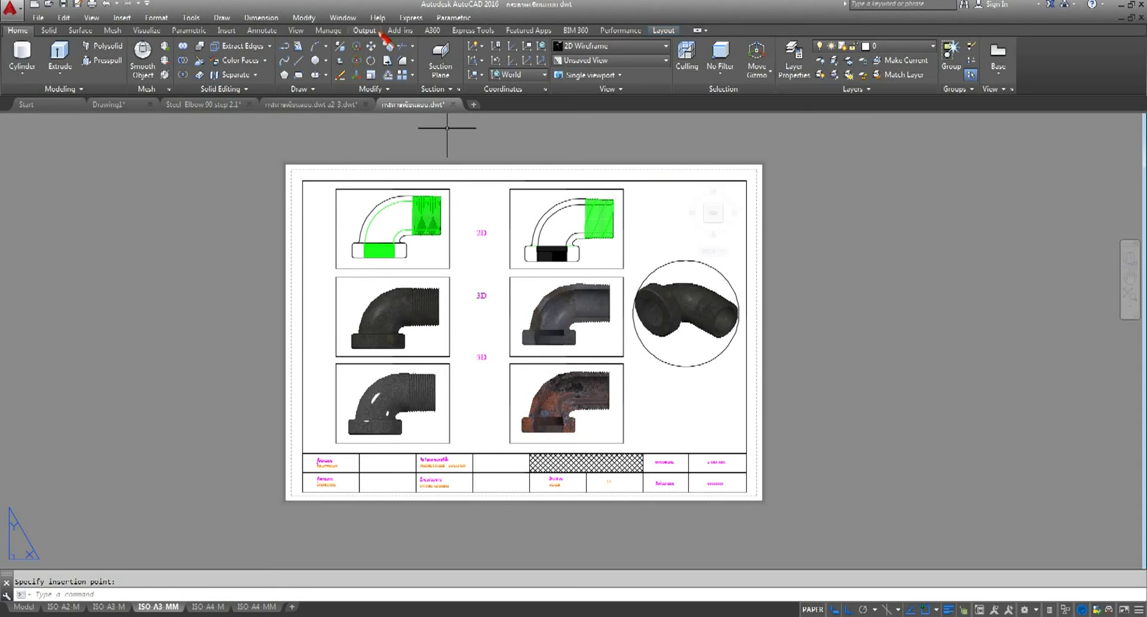
left_click(372, 46)
left_click_drag(469, 288, 531, 437)
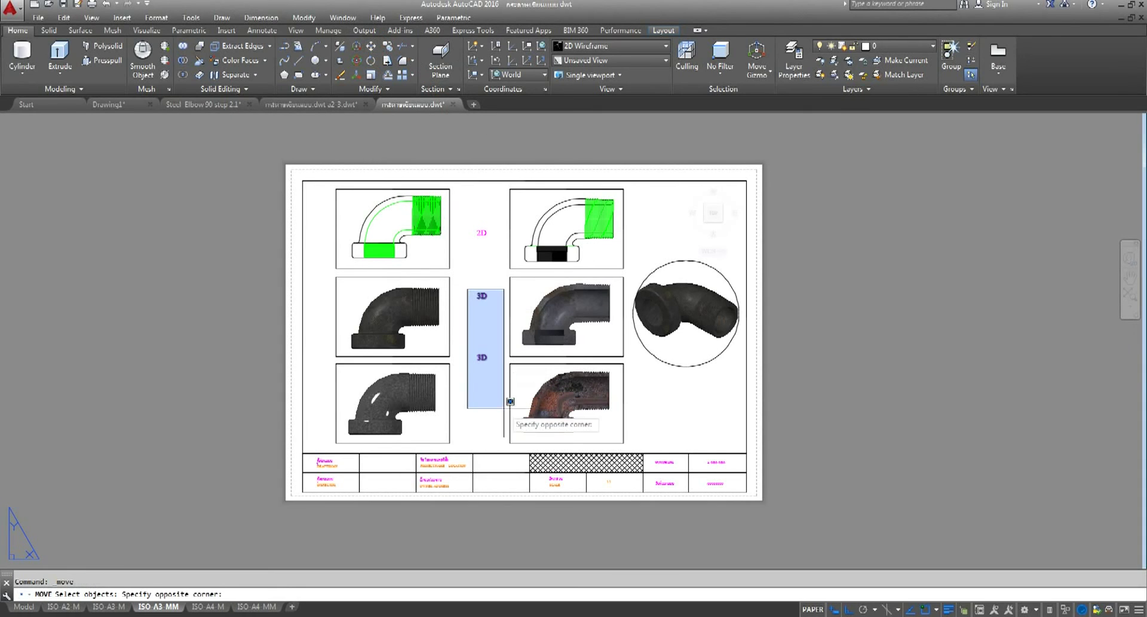
key("Return")
left_click(898, 308)
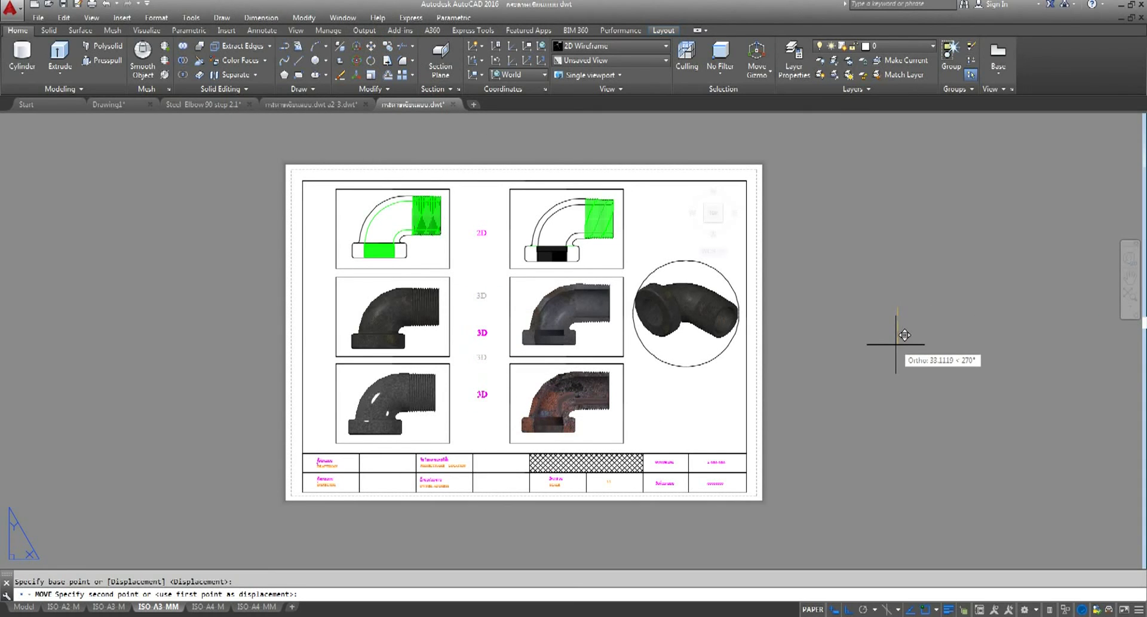
left_click(895, 328)
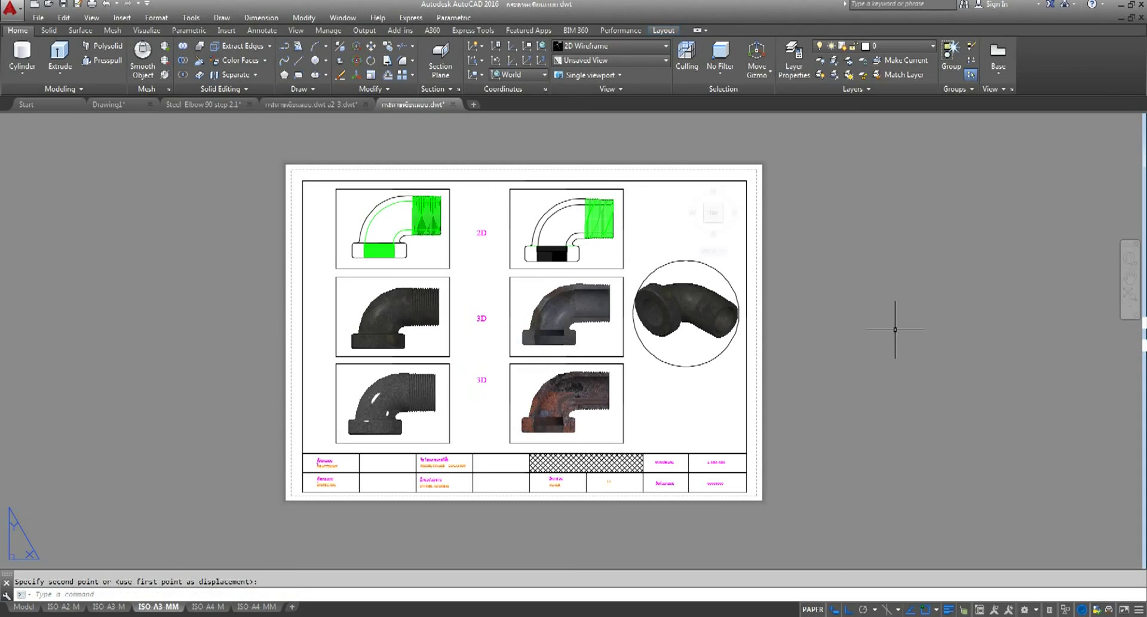
Shift the lower 3D label further down to line up with its row
left_click(373, 46)
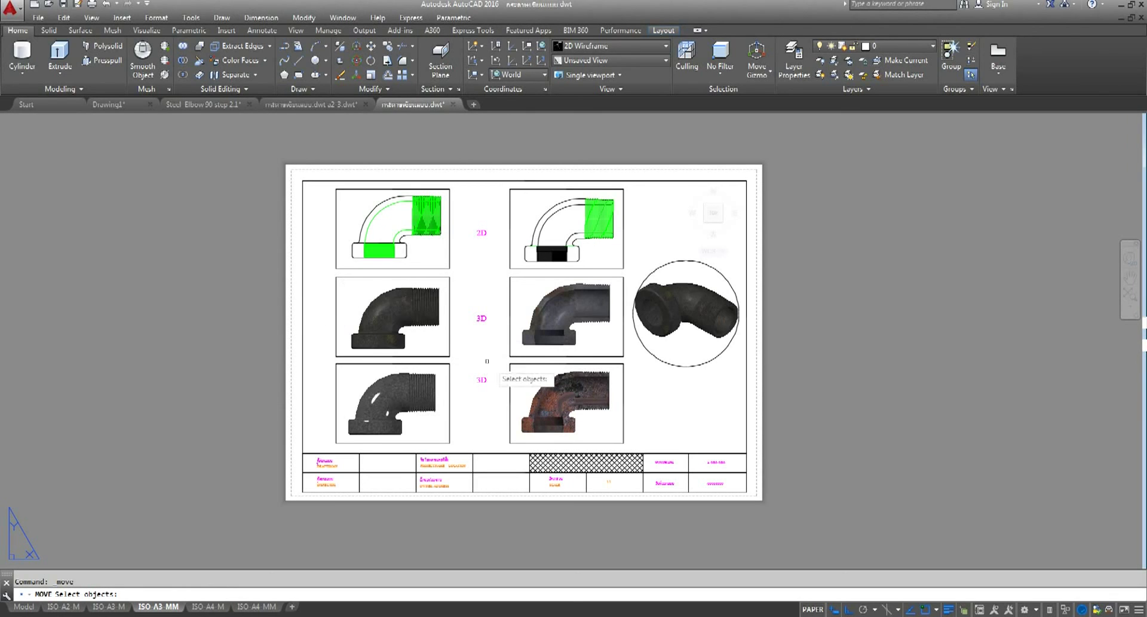
left_click(478, 380)
key("Return")
left_click(927, 344)
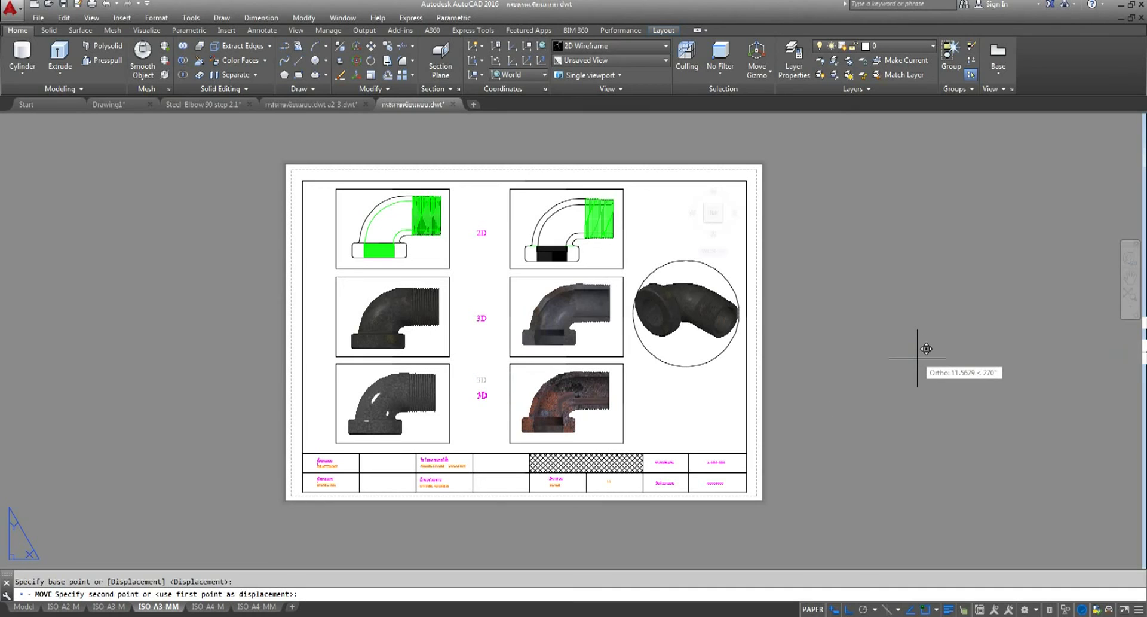
left_click(917, 363)
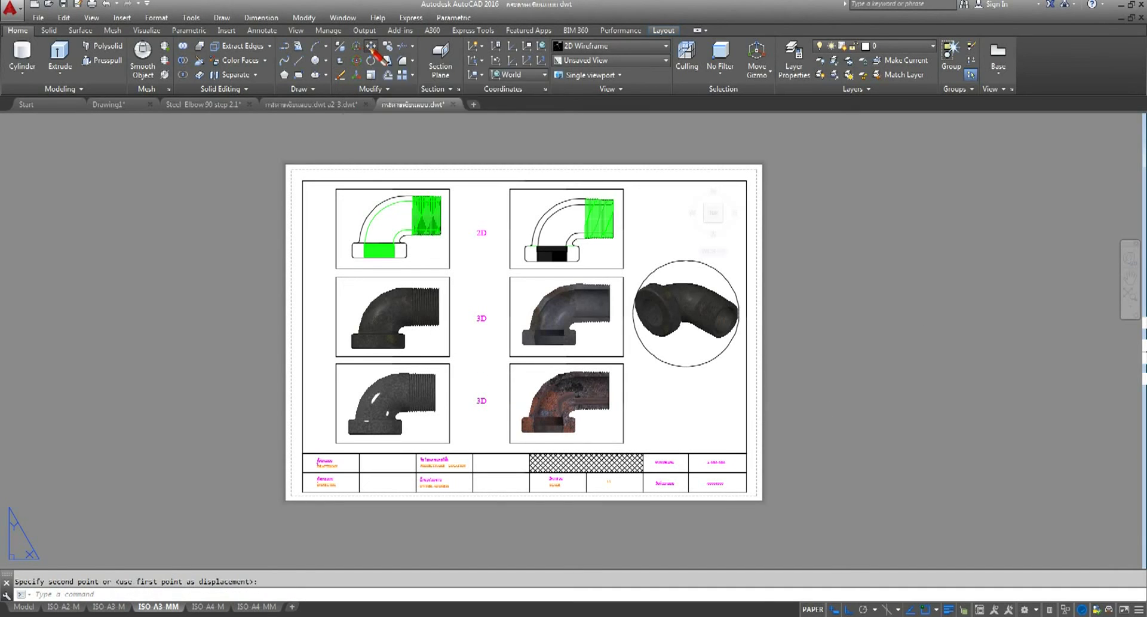
Copy the lower 3D label to a spot below the circular viewport
left_click(372, 48)
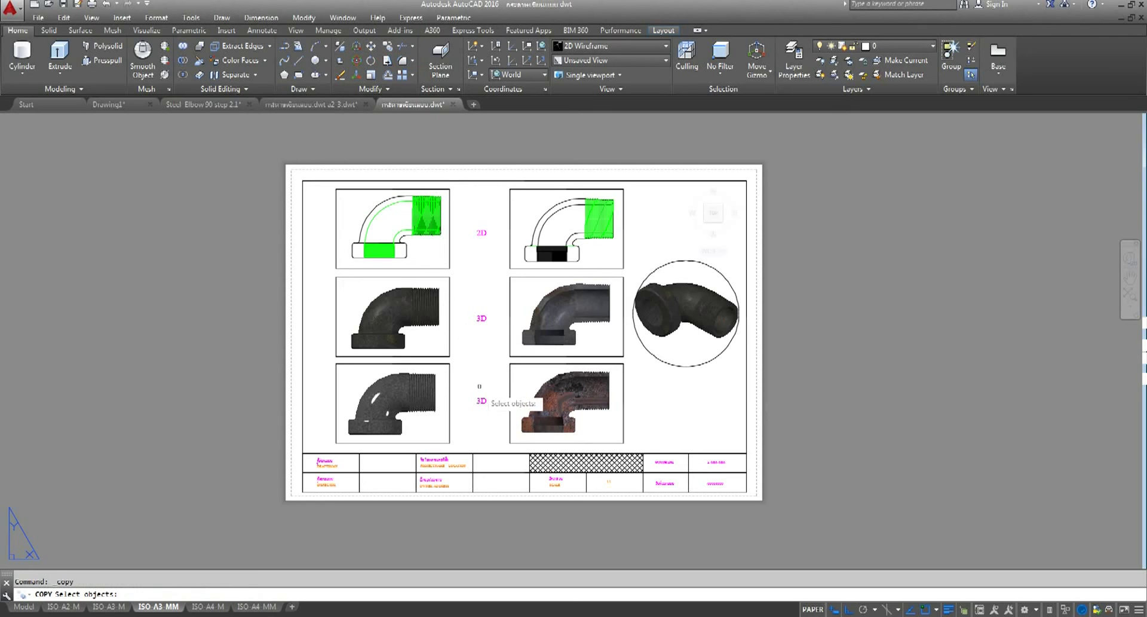
left_click(481, 400)
key("Return")
left_click(485, 398)
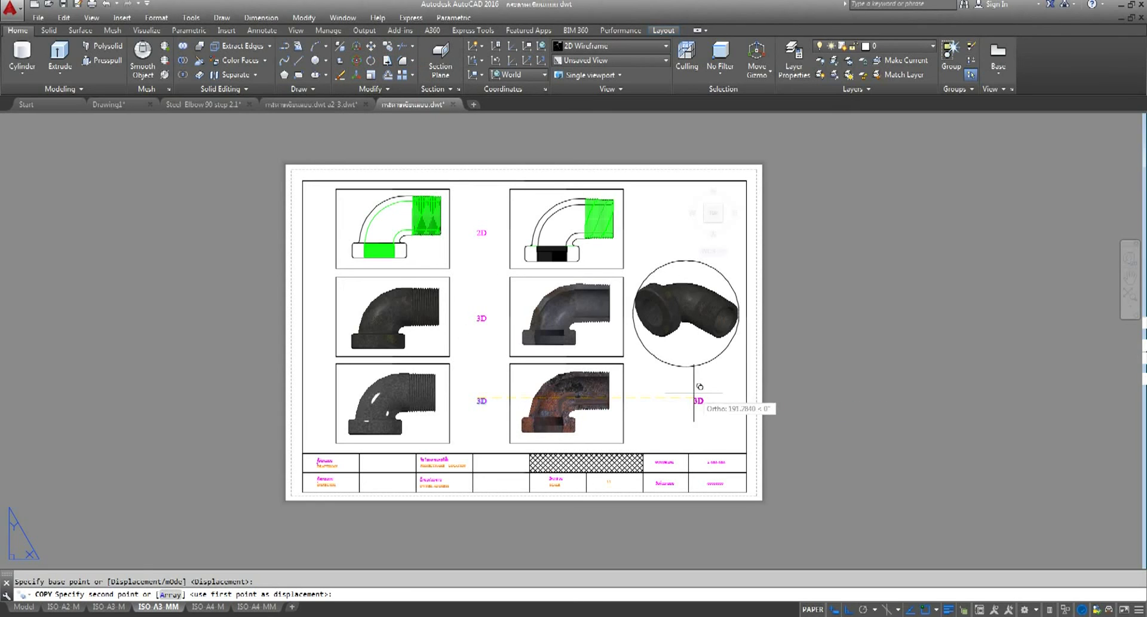
left_click(694, 397)
right_click(851, 322)
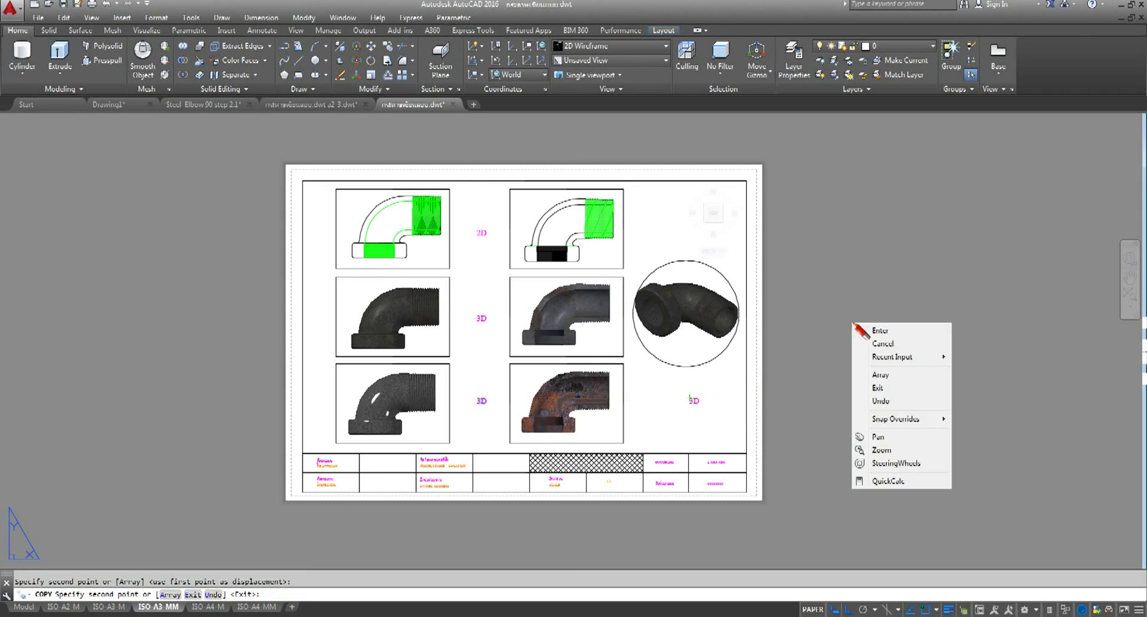
left_click(877, 328)
scroll(717, 421, "up", 2)
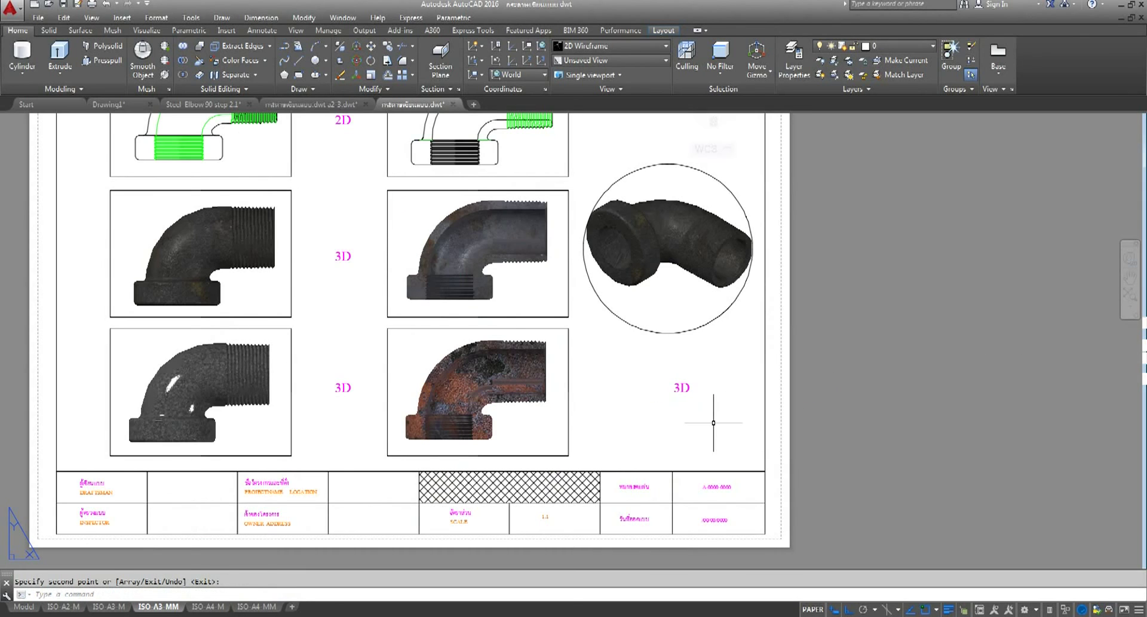
Move the copied 3D label to sit under the circular viewport
left_click(371, 48)
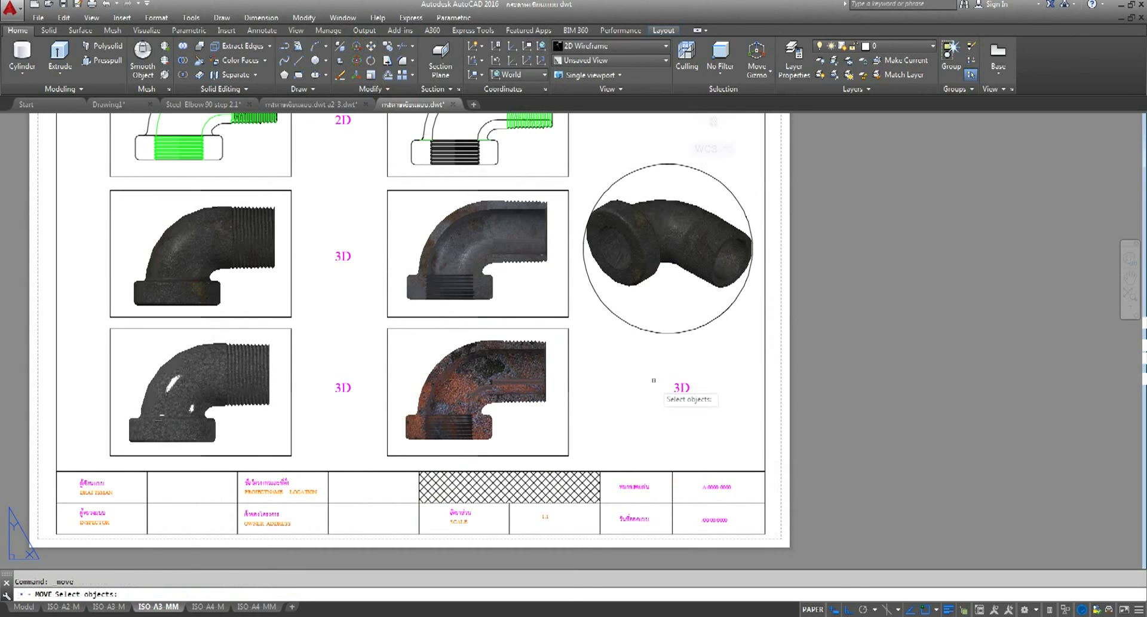
left_click(731, 347)
left_click(608, 440)
key("Return")
left_click(902, 315)
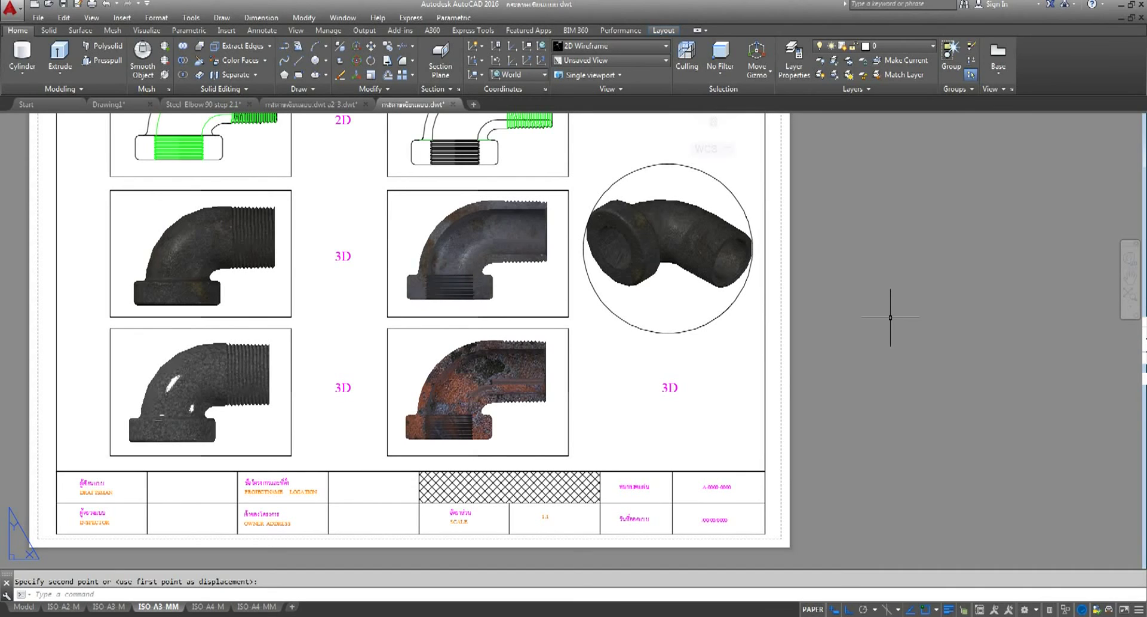
scroll(668, 386, "up", 2)
left_click(667, 384)
Nudge the 3D label under the circle up closer to the viewport
left_click(371, 60)
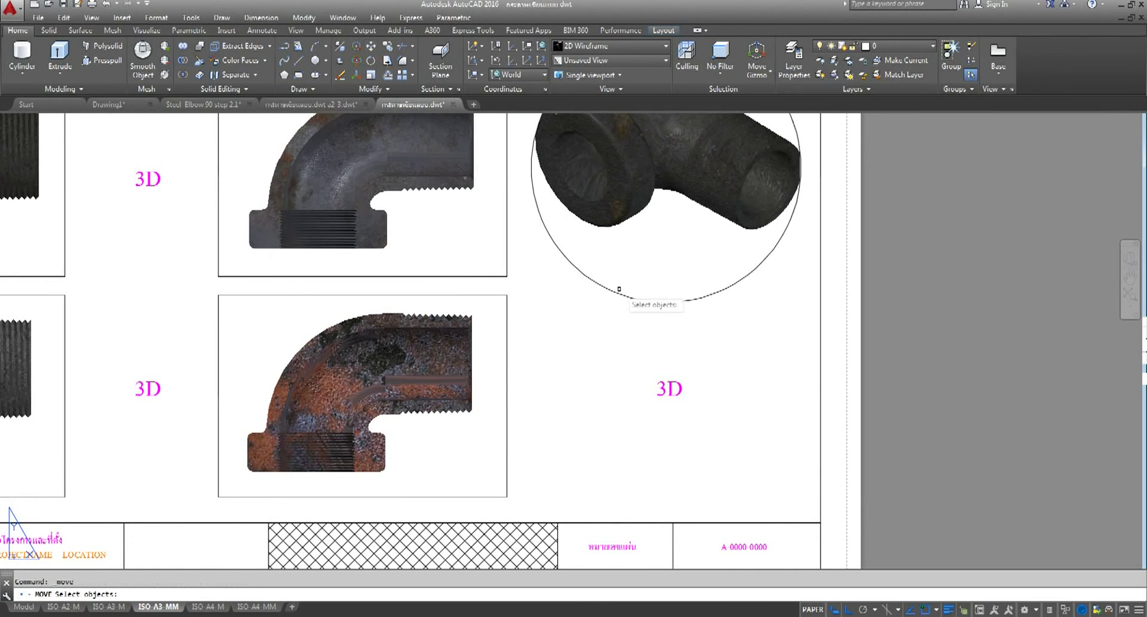
left_click(669, 387)
key("Return")
left_click(971, 406)
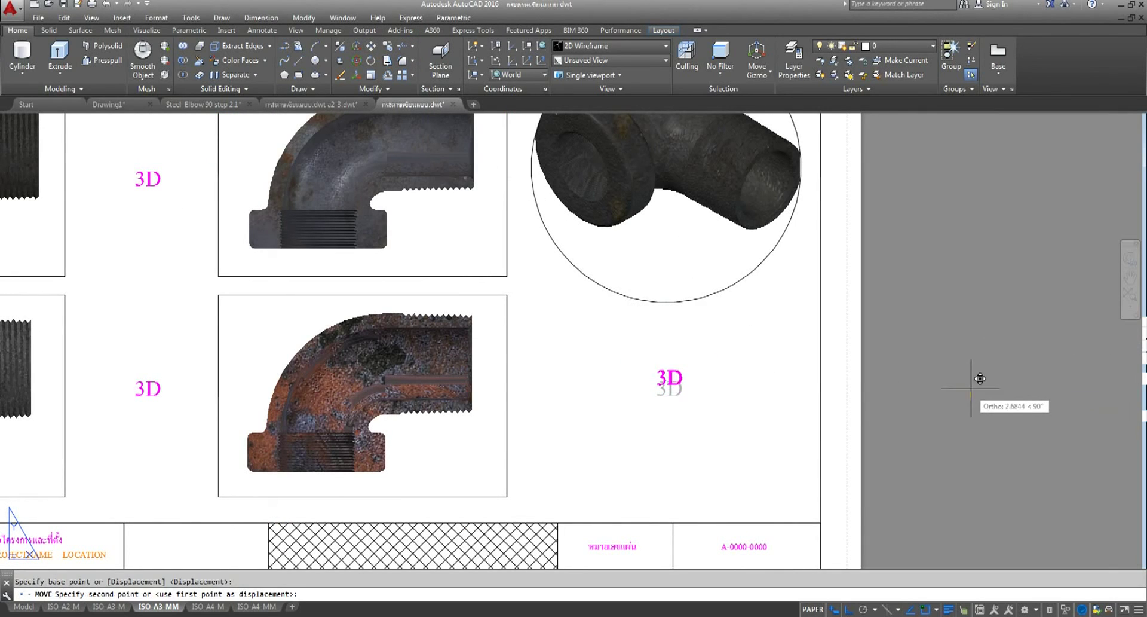
left_click(970, 361)
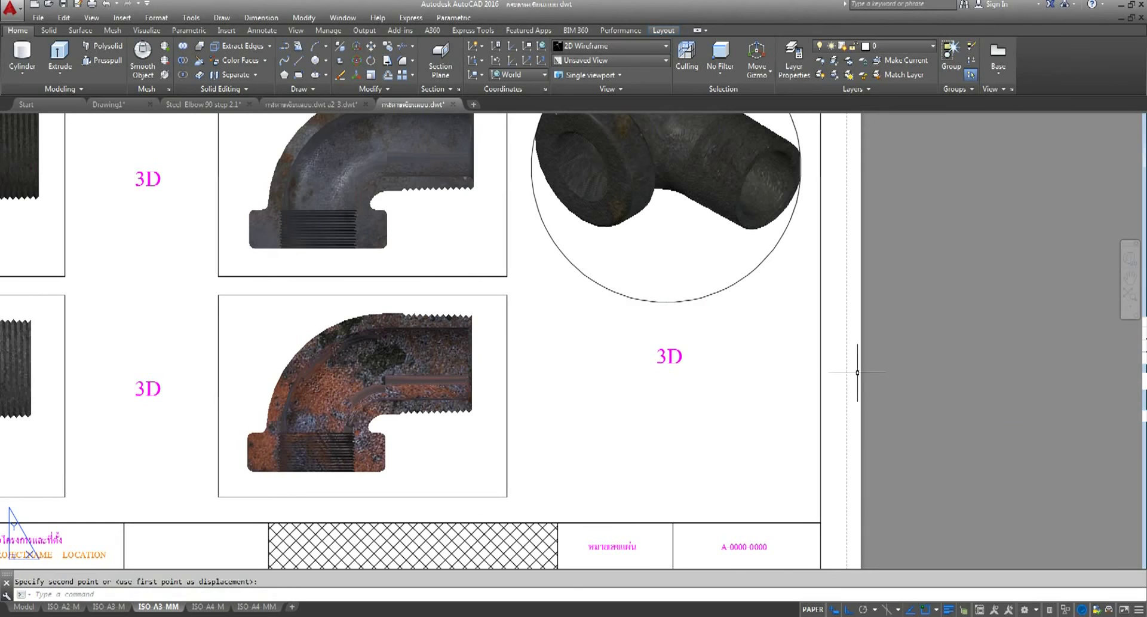
right_click(660, 353)
key("Escape")
key("Escape")
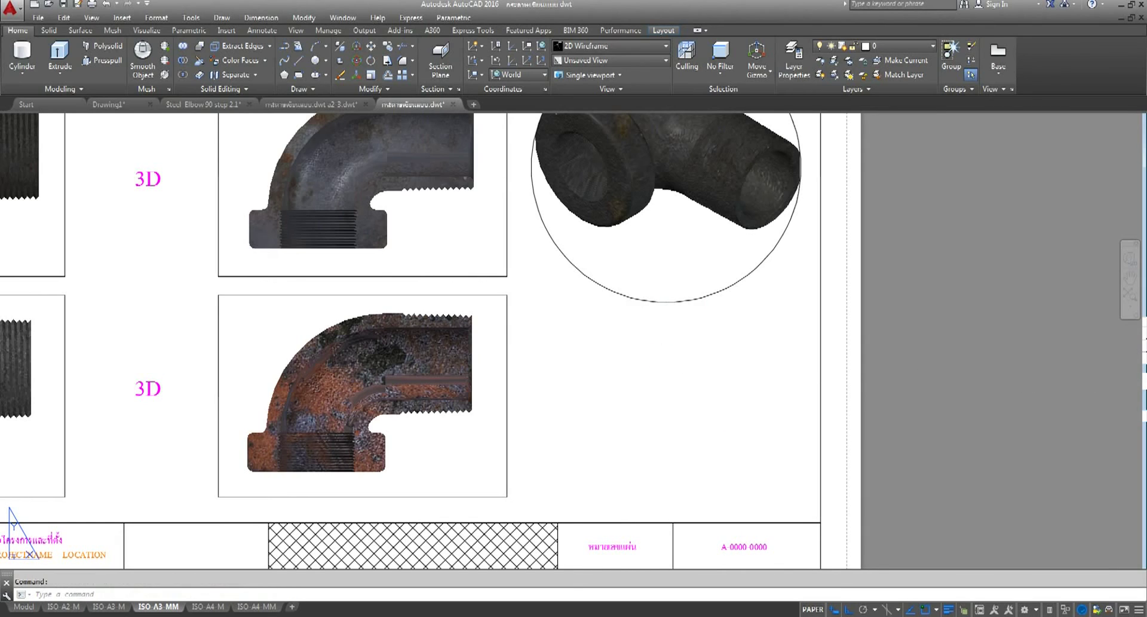
Change the label under the circular viewport to read 'Isometric'
double_click(671, 359)
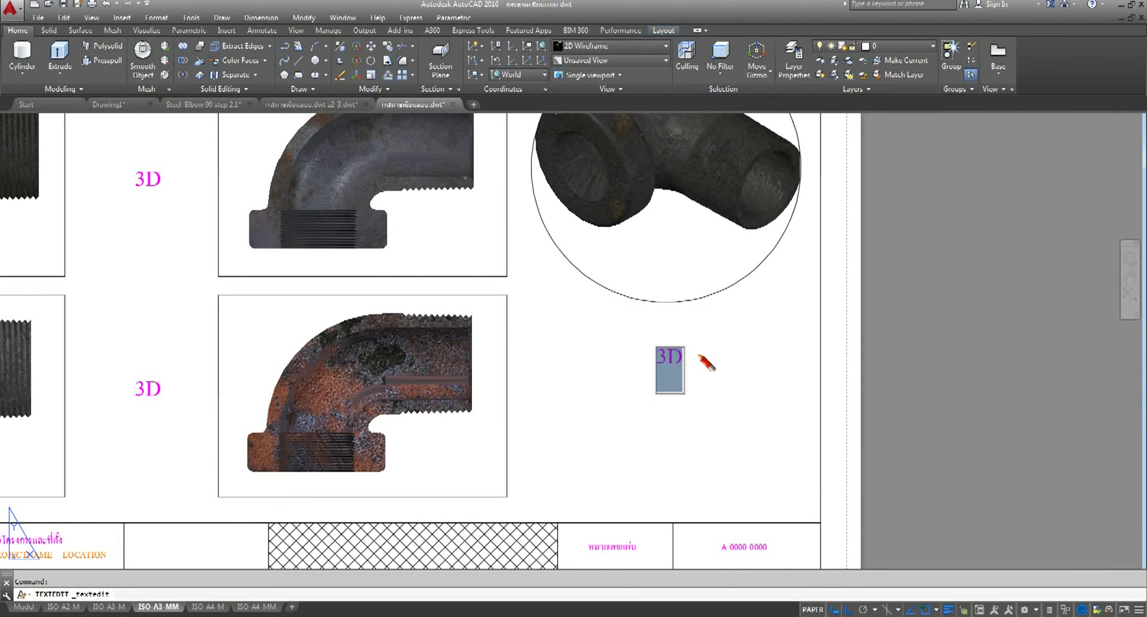
type("1")
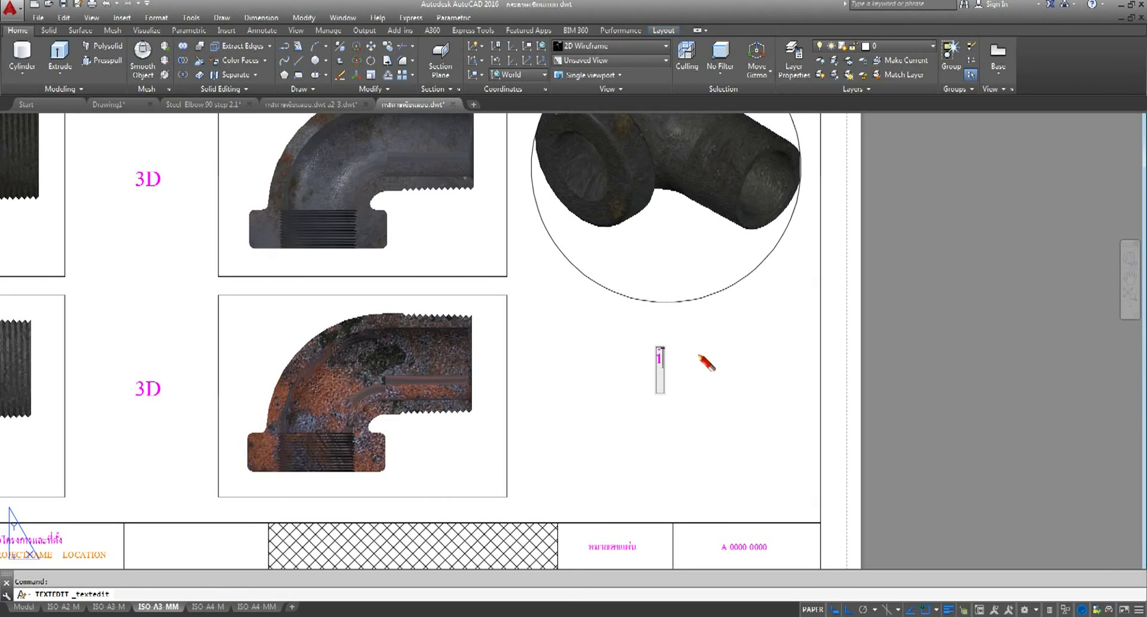
type("so")
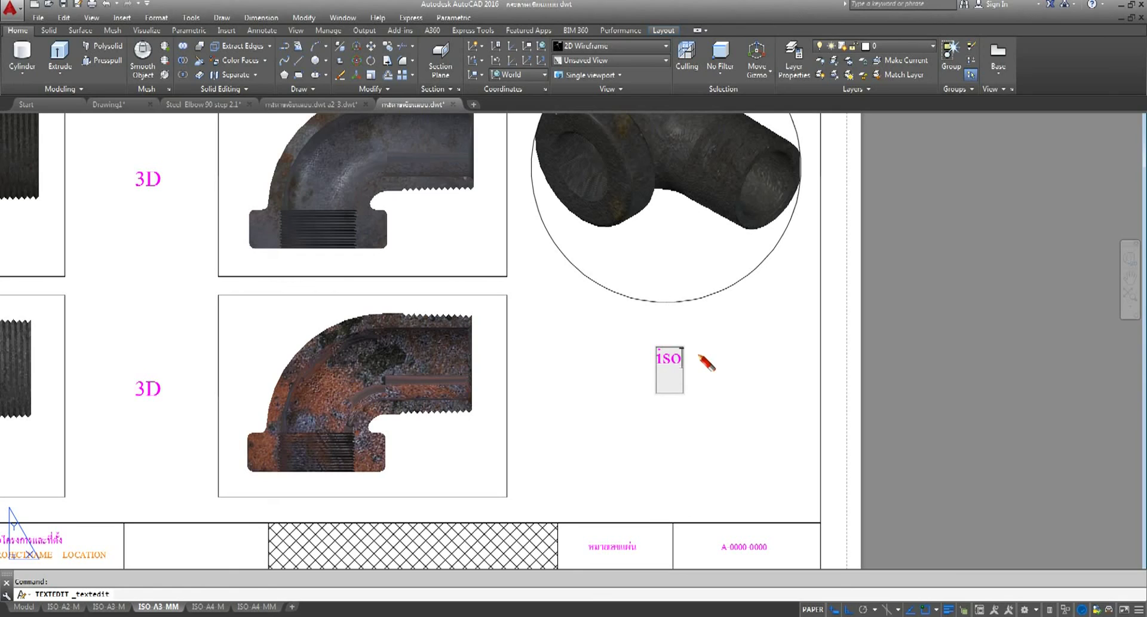
type("m")
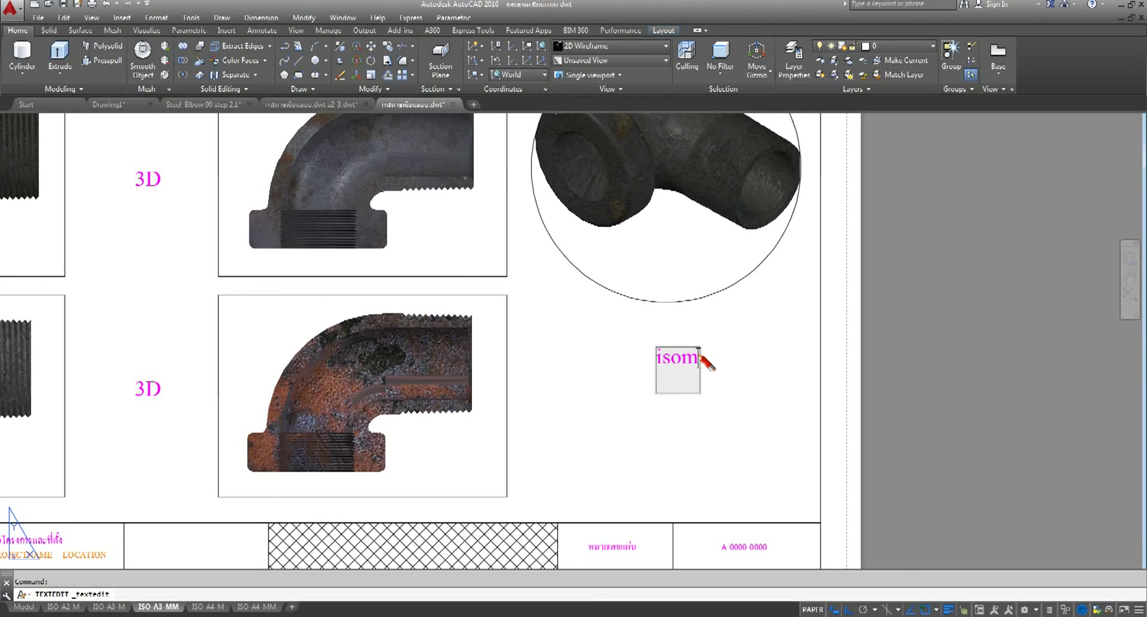
type("et")
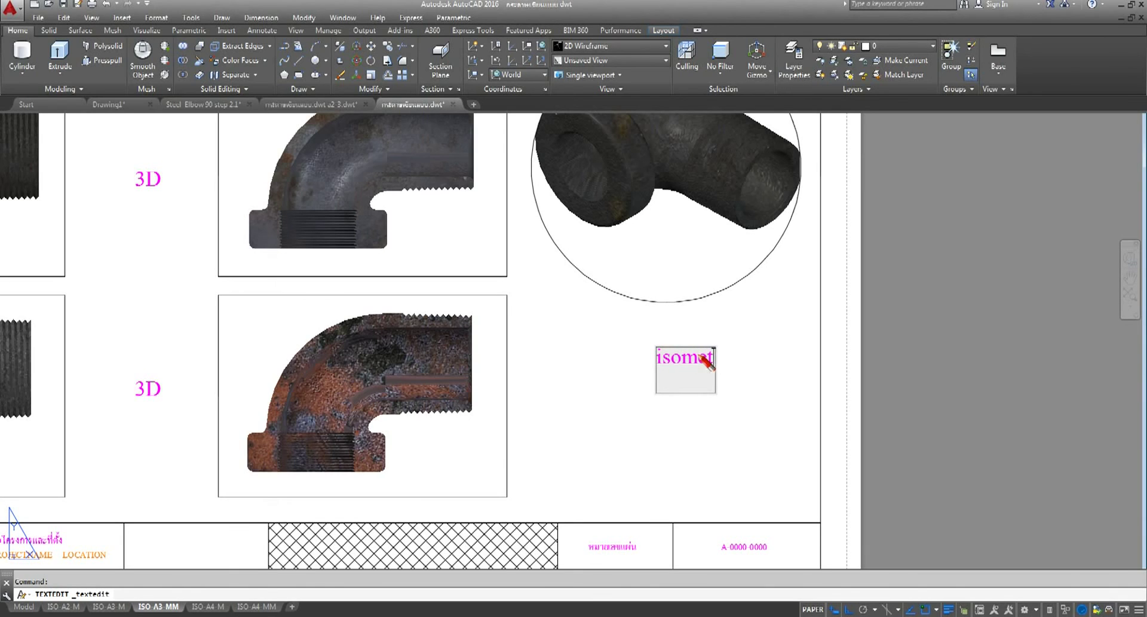
type("ric")
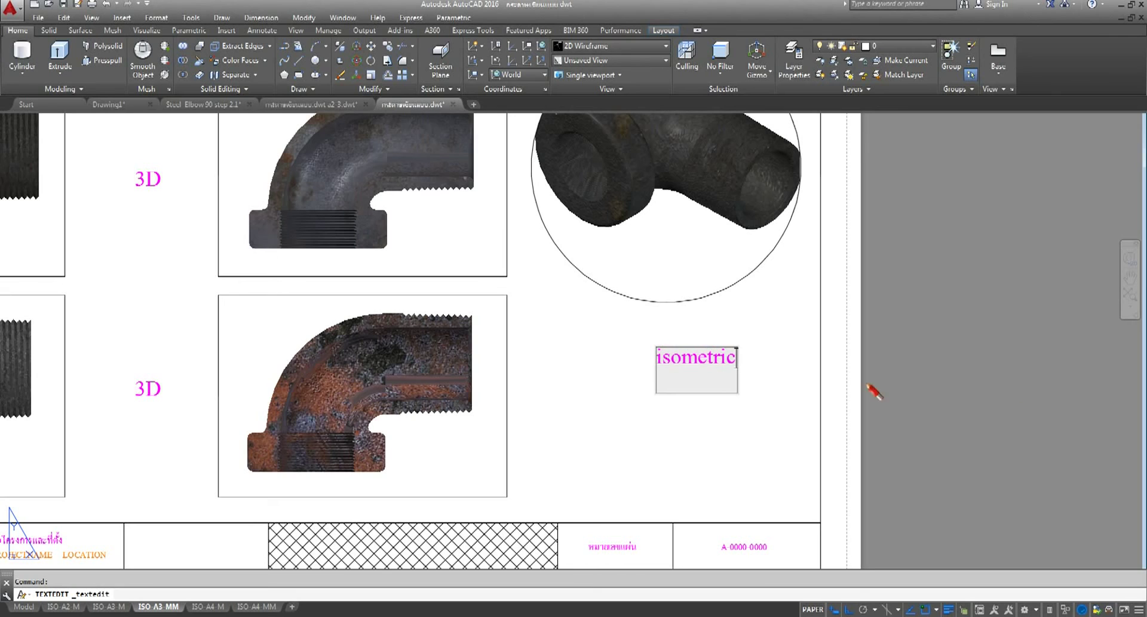
left_click(801, 350)
scroll(724, 345, "down", 5)
scroll(866, 339, "up", 4)
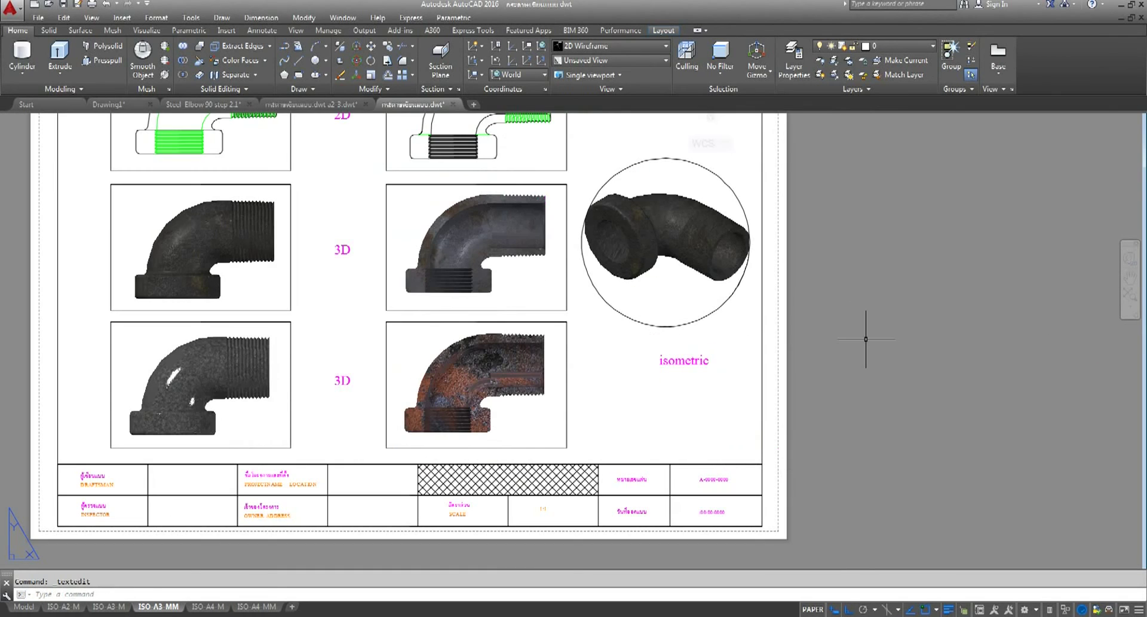
Move the 'Isometric' label slightly up beneath the circular viewport
left_click(371, 47)
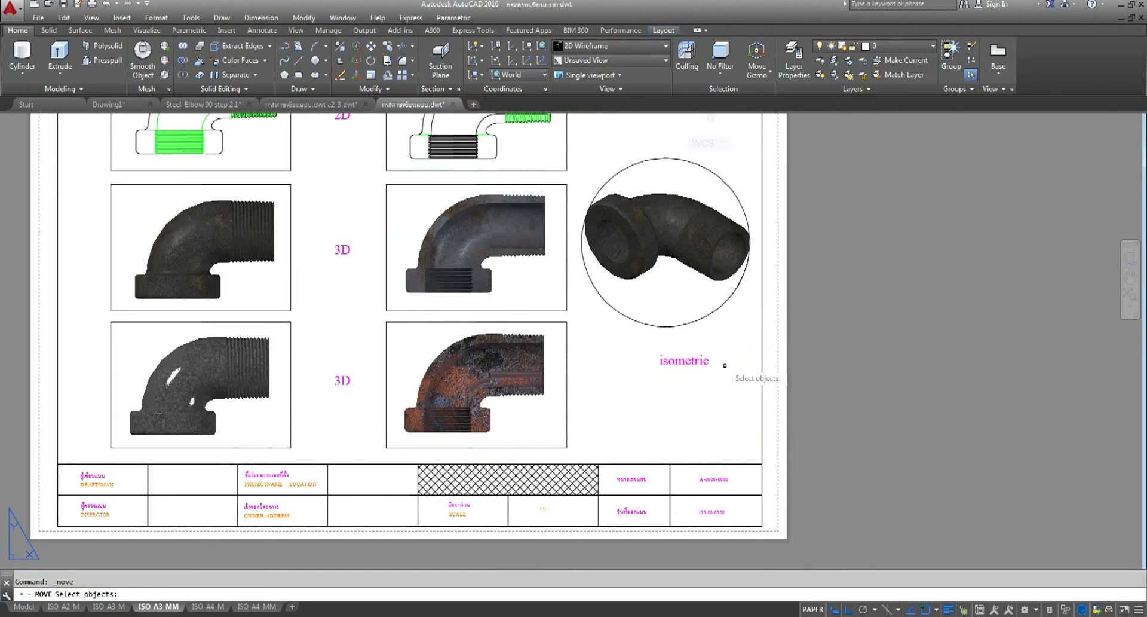
left_click(705, 351)
left_click(625, 394)
key("Return")
left_click(971, 353)
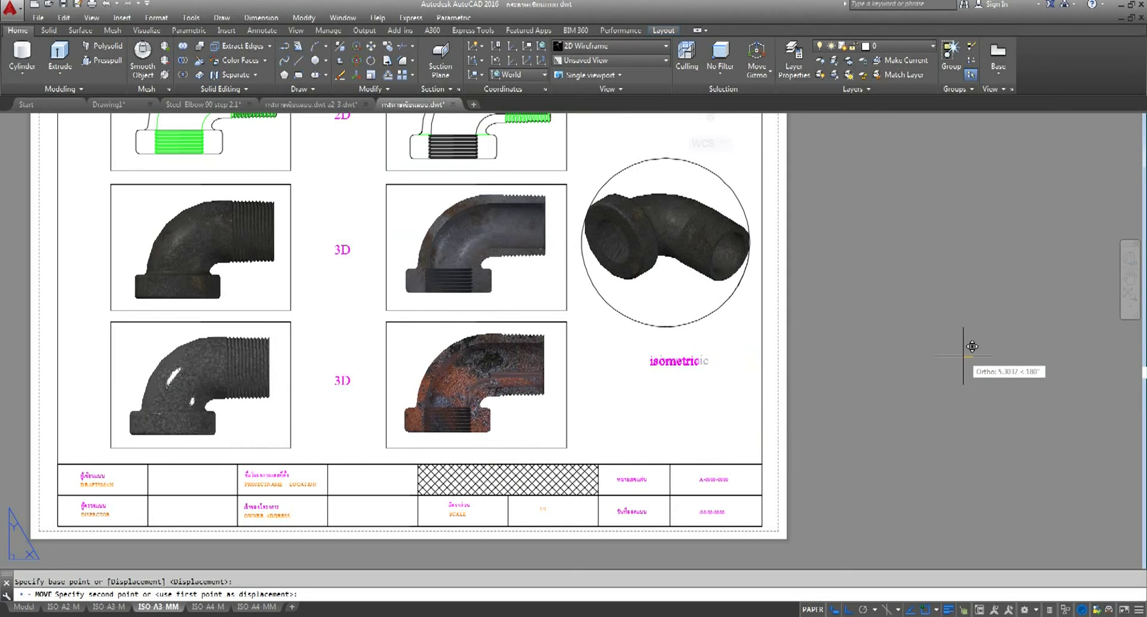
left_click(957, 345)
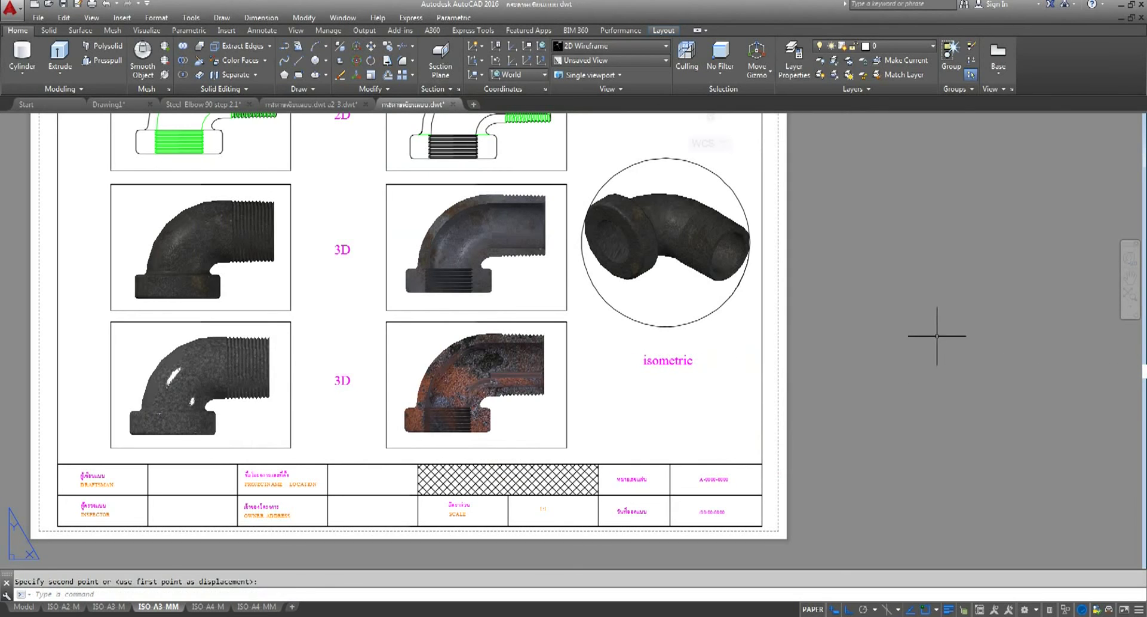
Zoom and pan around the A3 sheet to review the labelled viewports
scroll(939, 333, "down", 4)
scroll(869, 302, "up", 2)
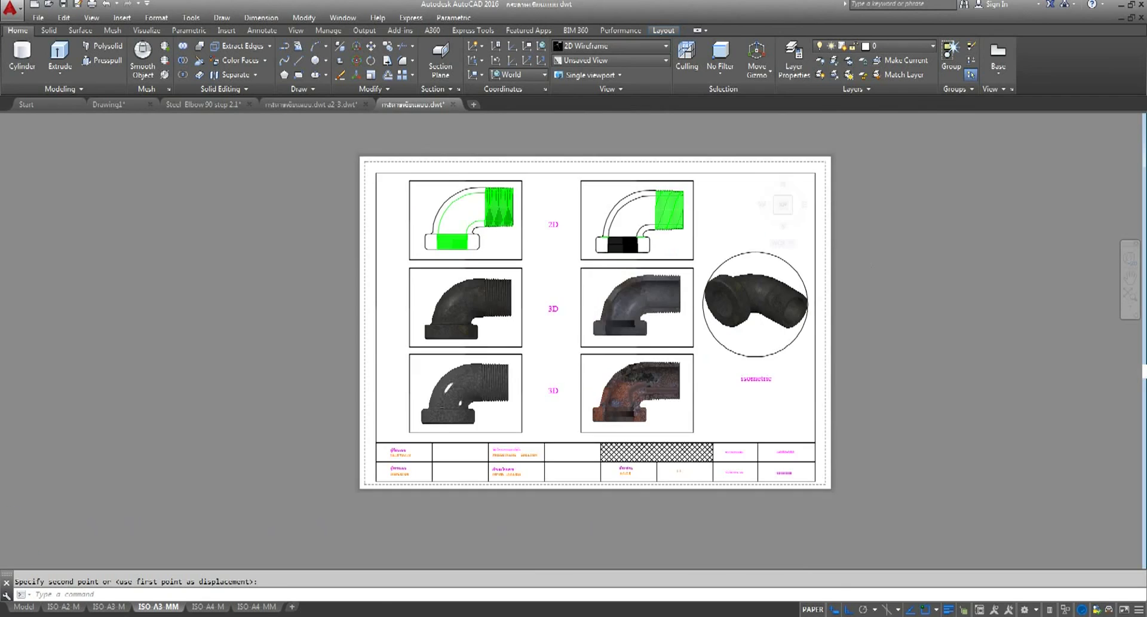
scroll(871, 299, "up", 2)
scroll(875, 302, "down", 2)
middle_click_drag(871, 303, 835, 309)
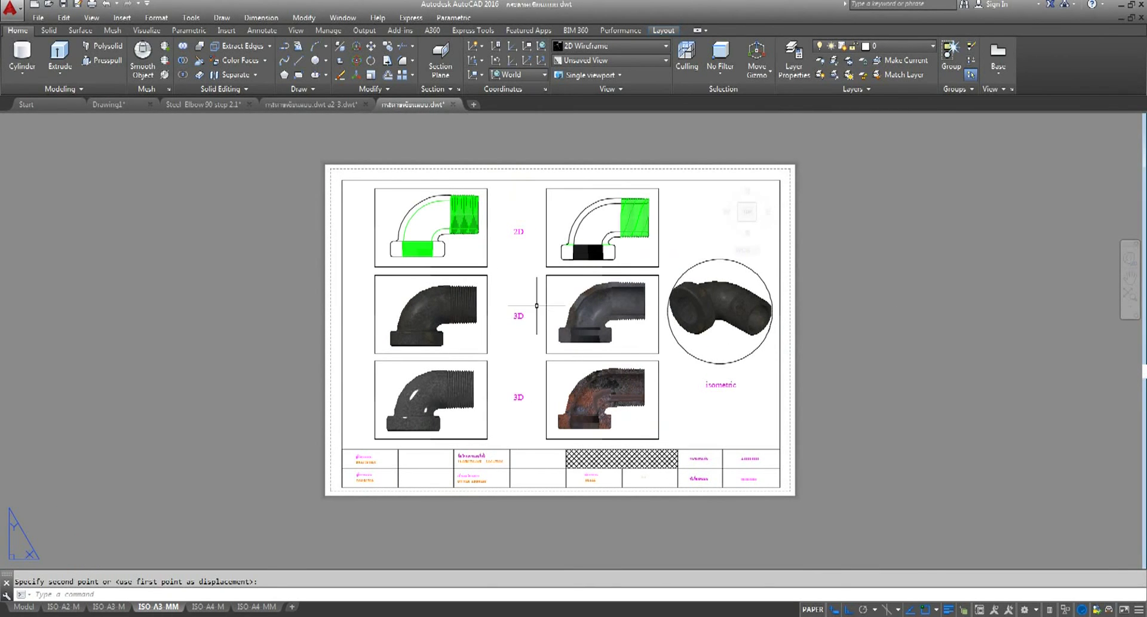
middle_click_drag(536, 305, 524, 311)
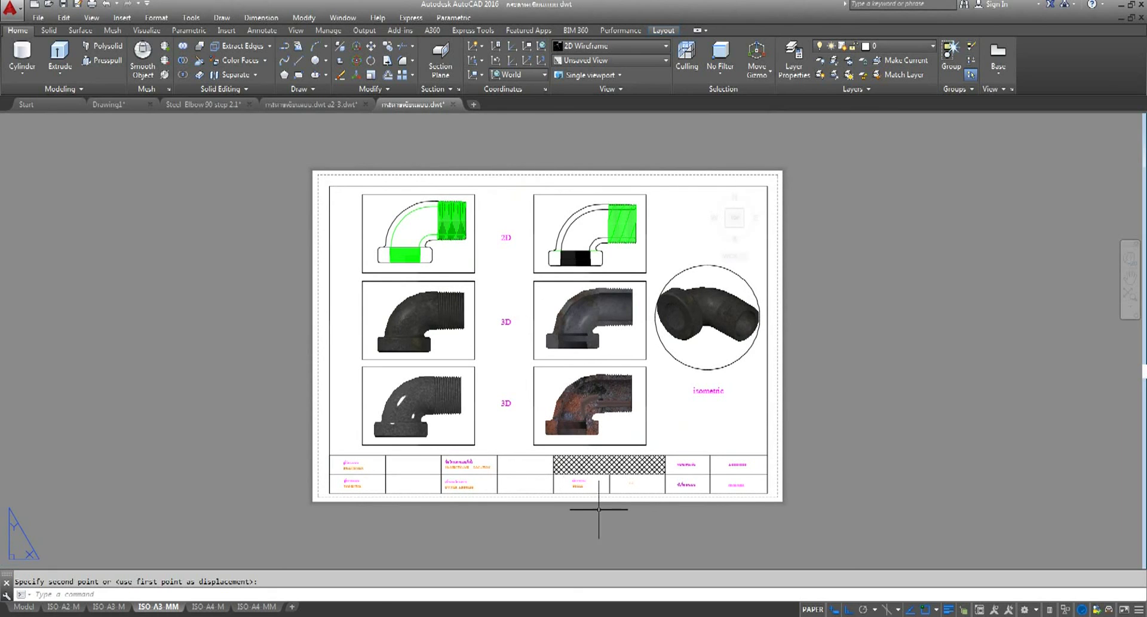
scroll(622, 497, "up", 4)
scroll(683, 464, "up", 2)
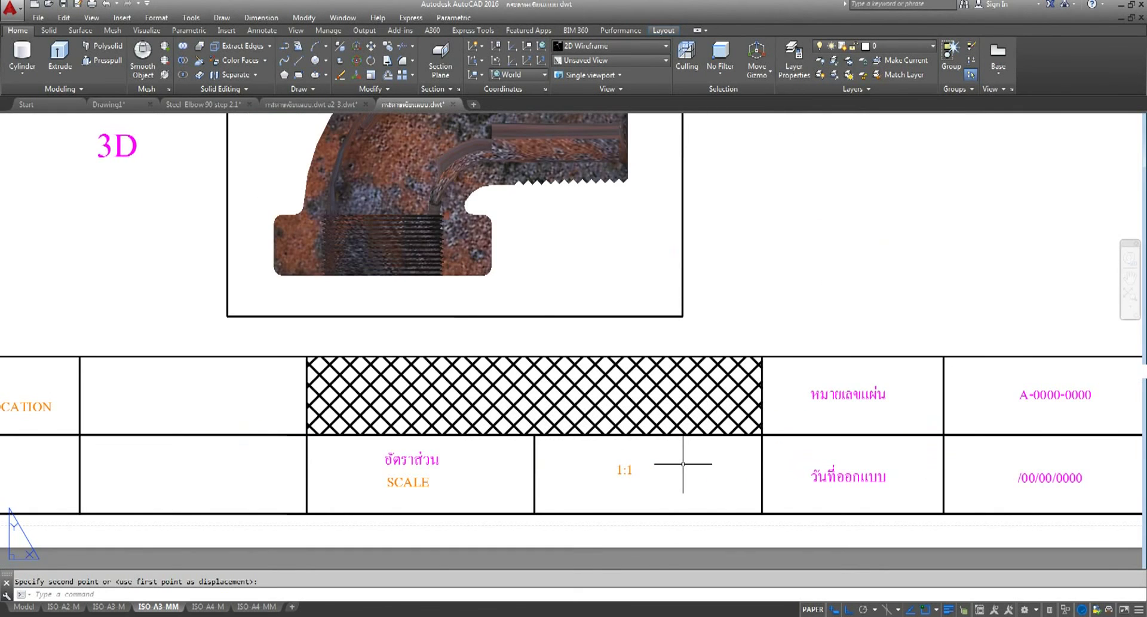
scroll(683, 464, "down", 4)
scroll(608, 350, "down", 1)
scroll(551, 322, "down", 1)
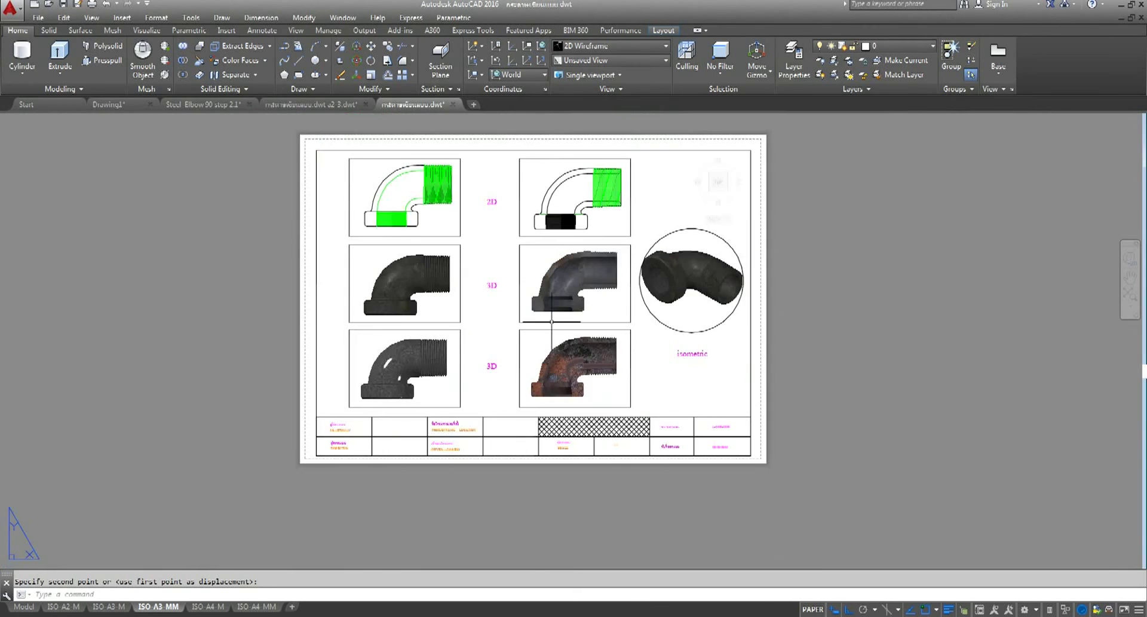
scroll(551, 321, "up", 1)
scroll(553, 324, "down", 1)
scroll(556, 327, "up", 2)
scroll(559, 330, "down", 2)
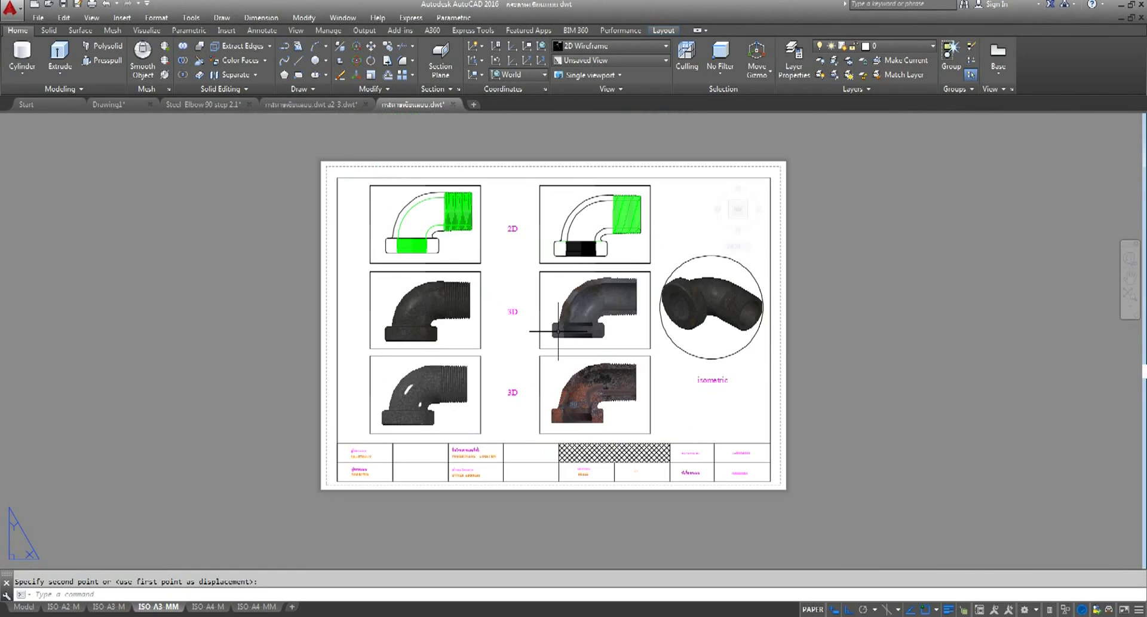
middle_click_drag(558, 330, 574, 333)
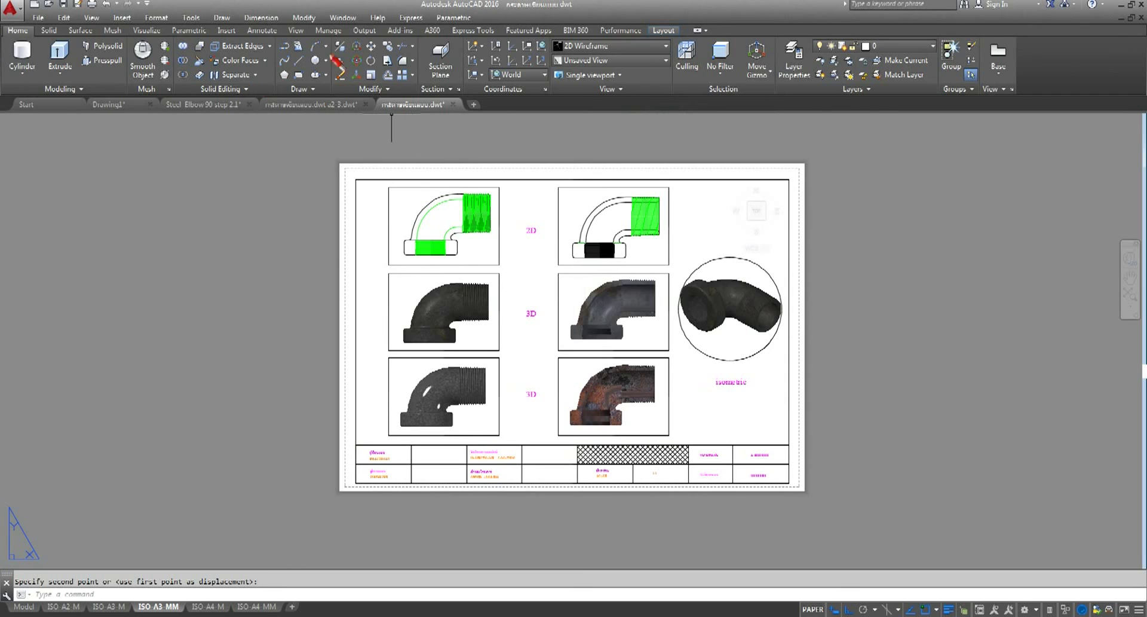
Move the circular isometric viewport lower on the sheet
left_click(371, 47)
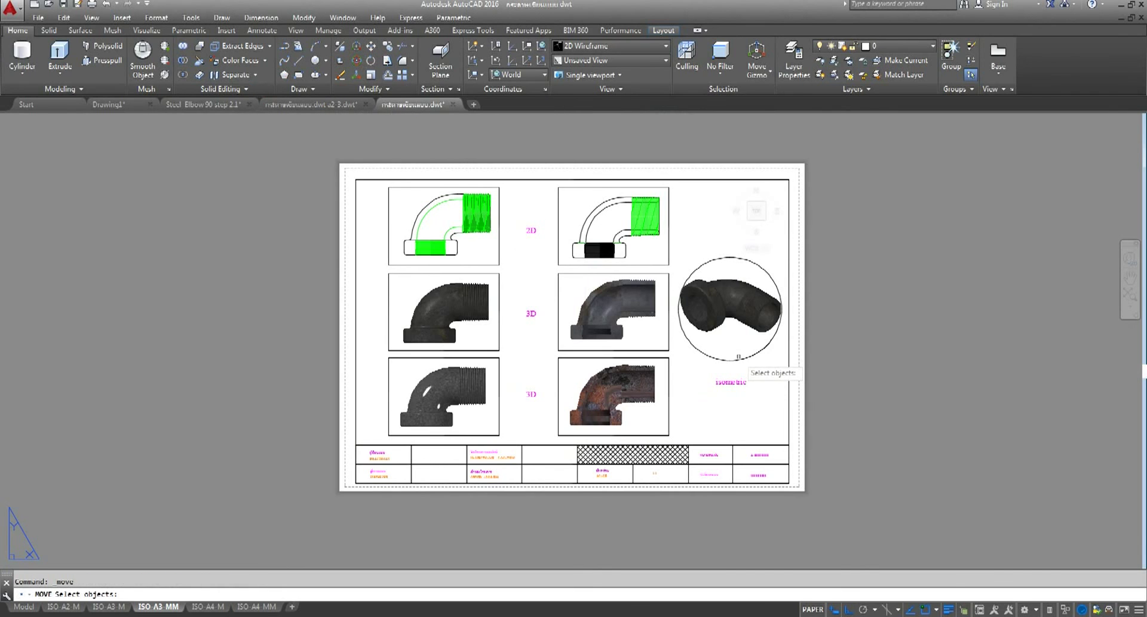
left_click(781, 250)
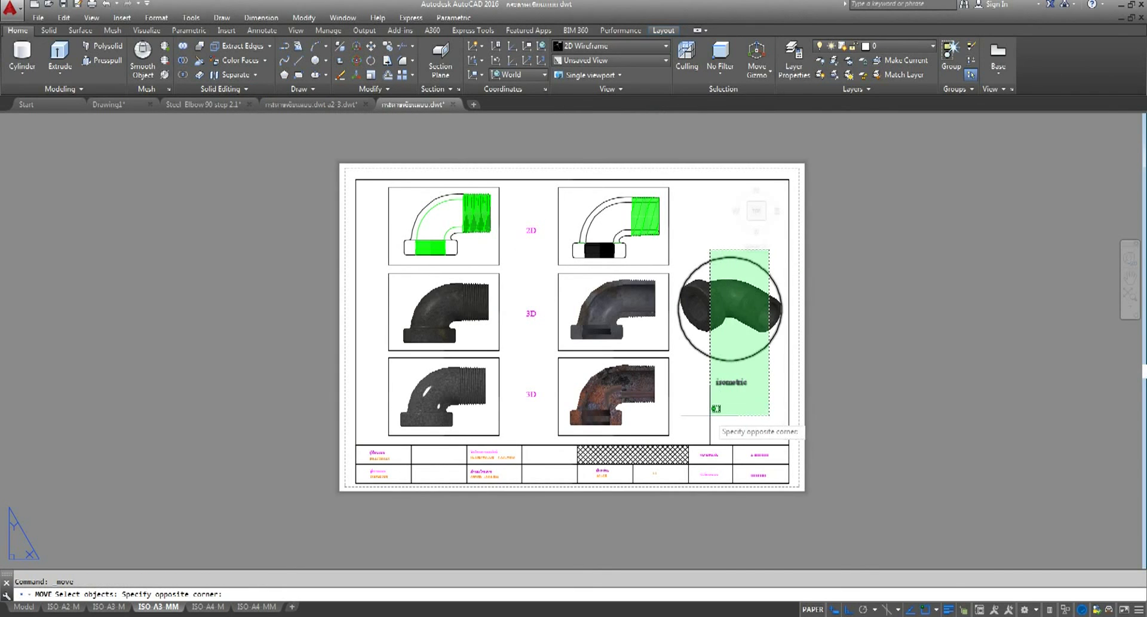
left_click(671, 442)
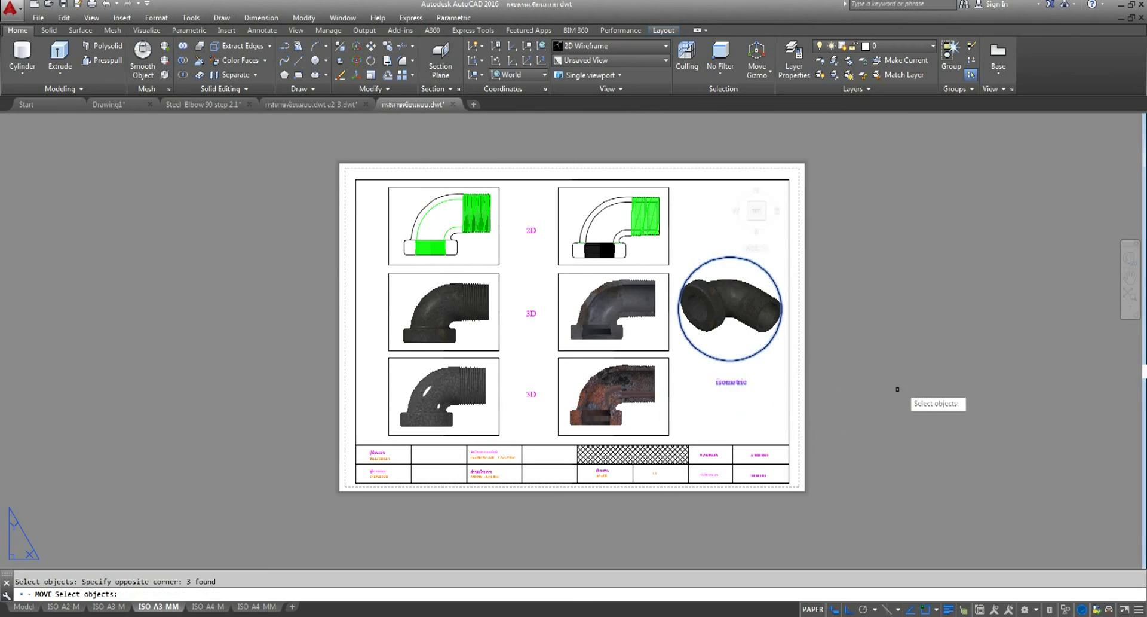
key("Return")
left_click(911, 312)
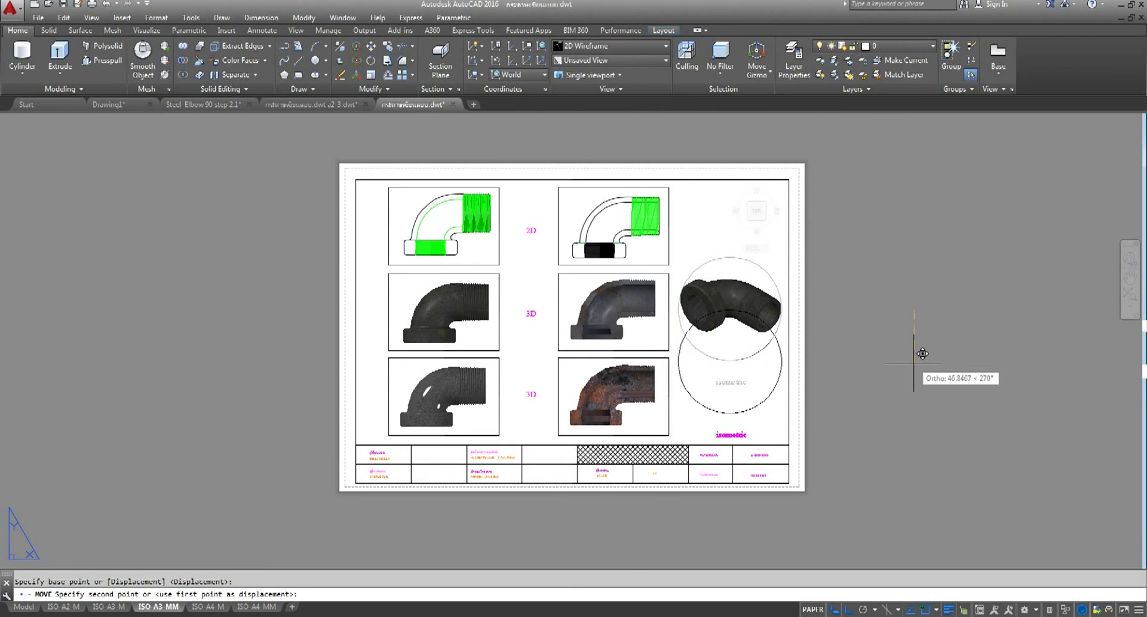
left_click(914, 361)
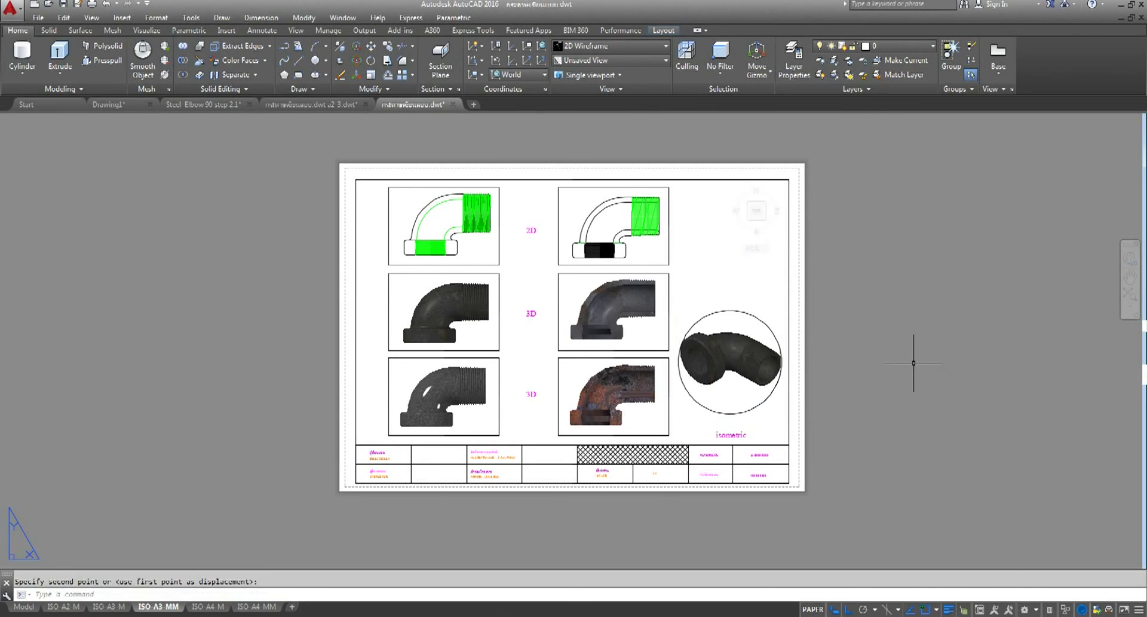
Place a copy of the circular viewport above the original
left_click(388, 50)
left_click(724, 310)
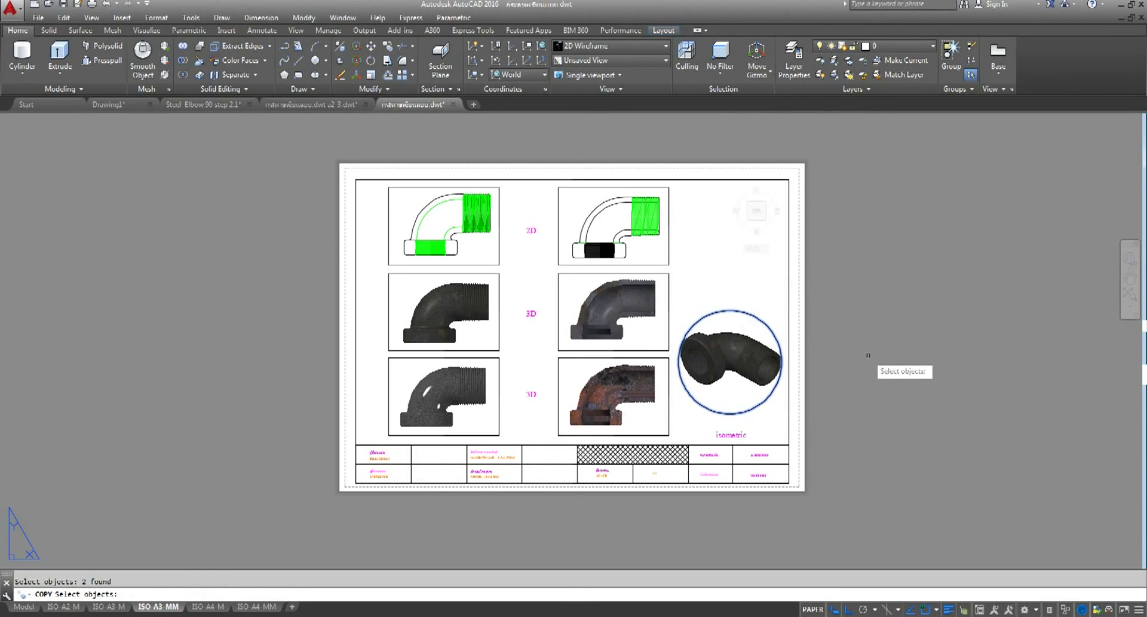
key("Return")
left_click(896, 379)
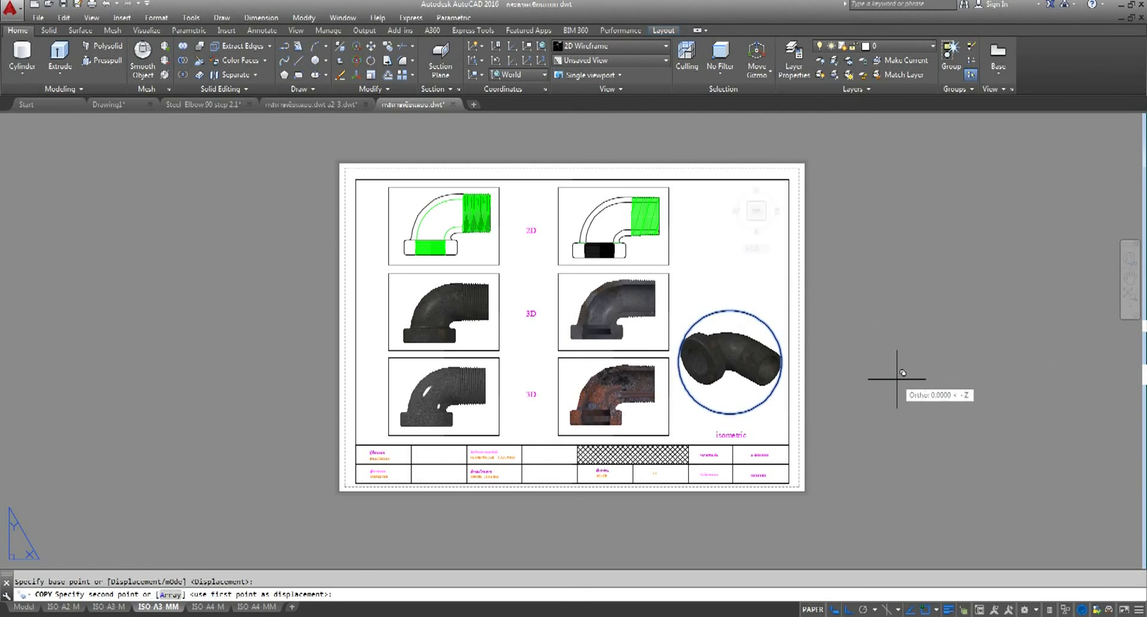
left_click(911, 251)
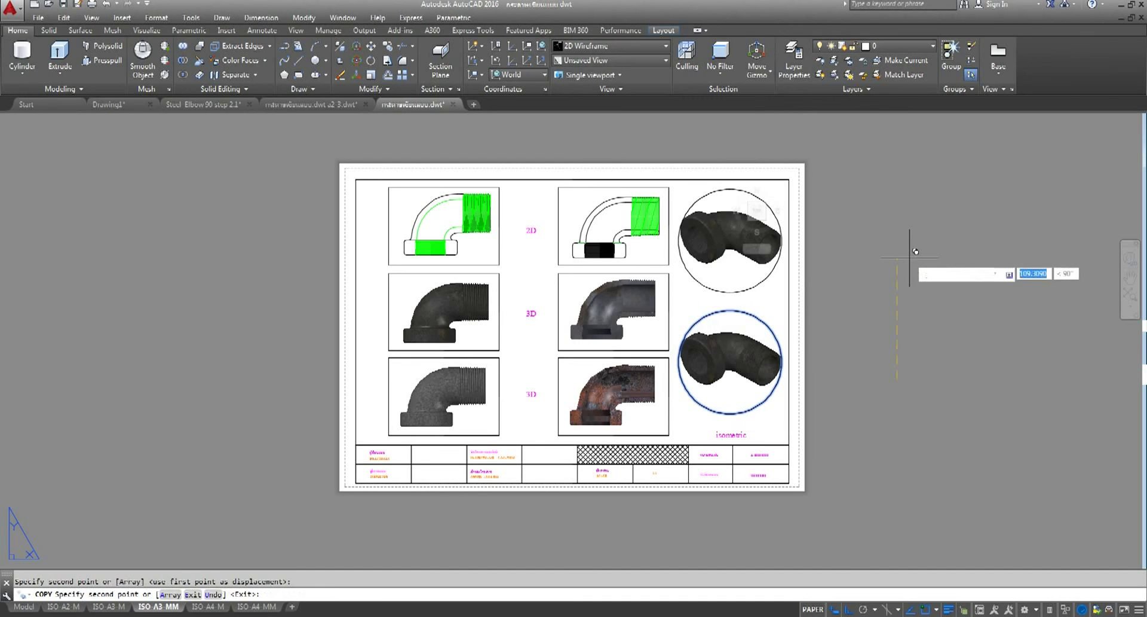
key("Escape")
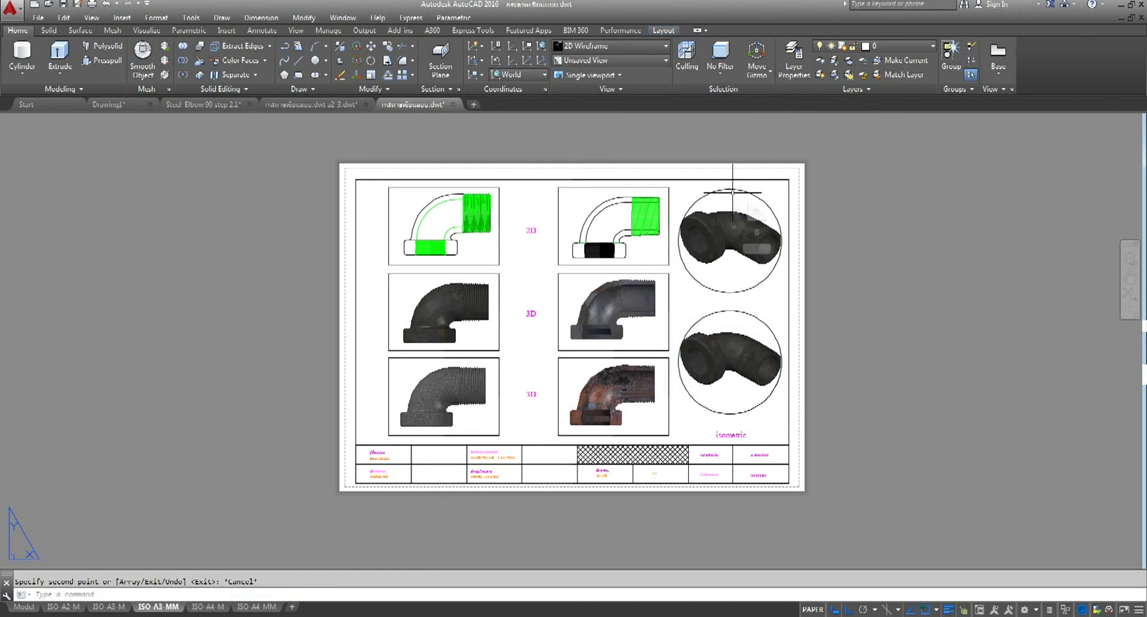
mouse_move(733, 189)
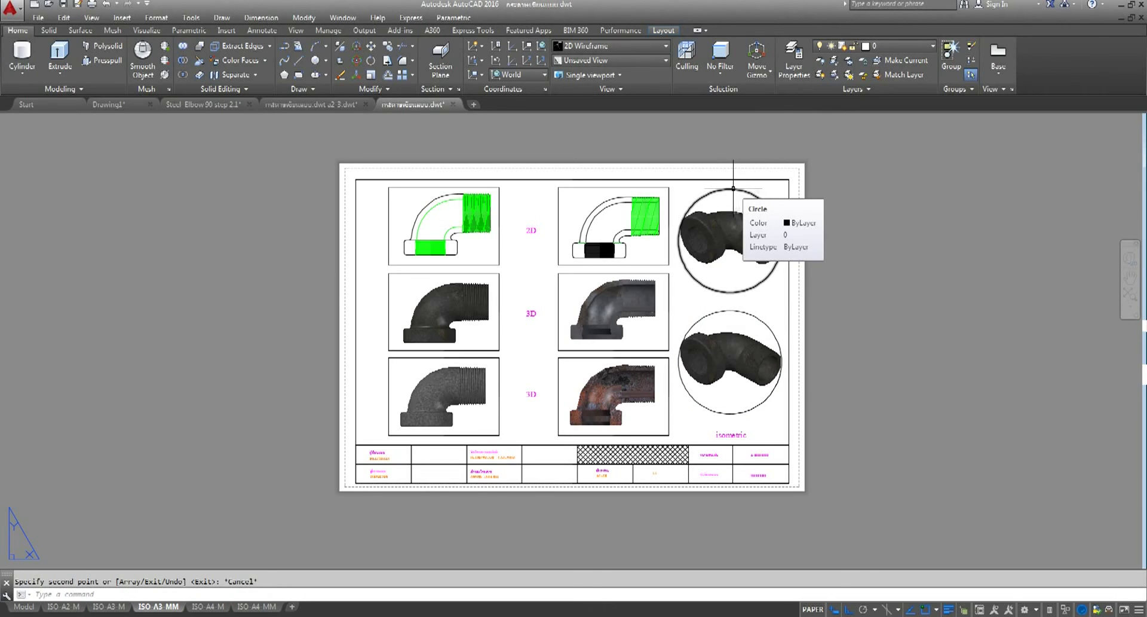
Undo the model-space switches and the viewport copy, leaving a single circular viewport
double_click(730, 242)
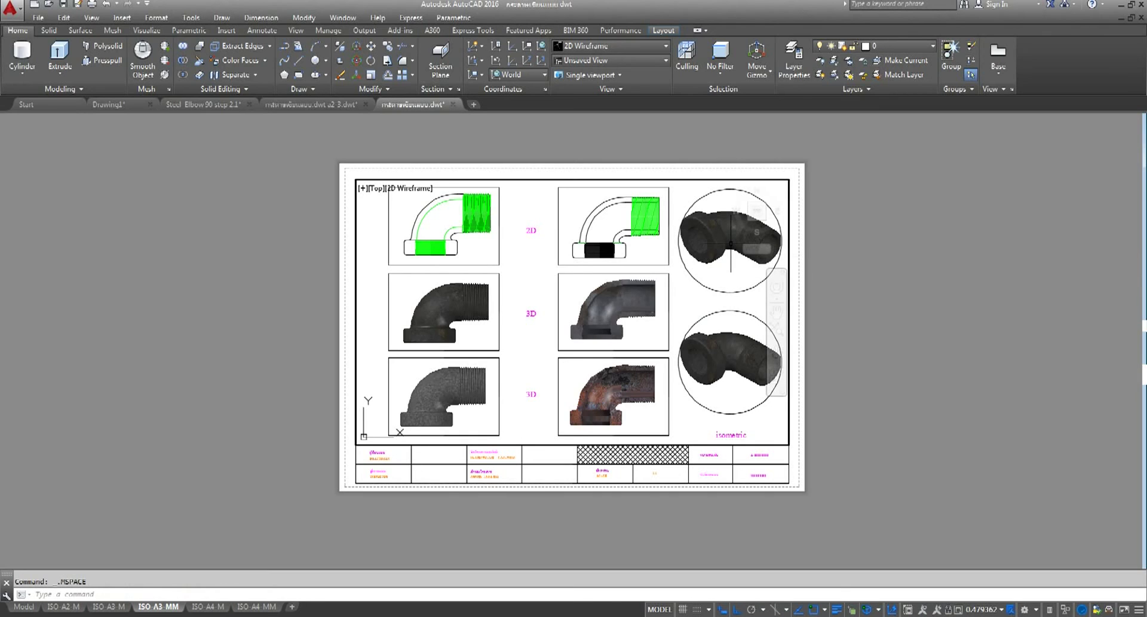
double_click(799, 268)
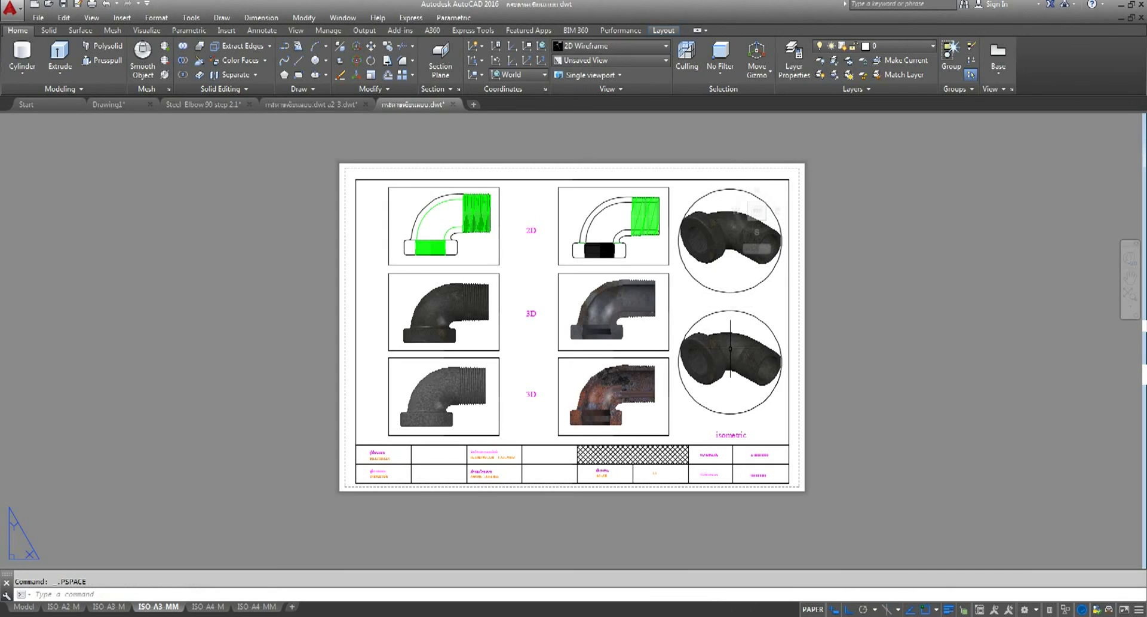
left_click(106, 4)
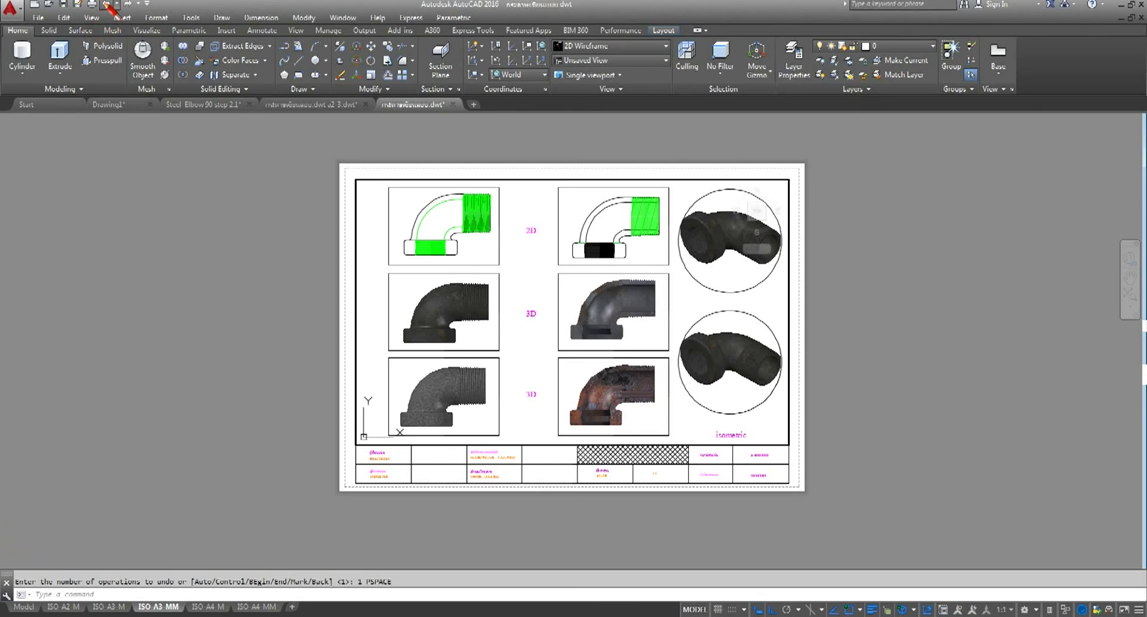
left_click(106, 3)
left_click(106, 3)
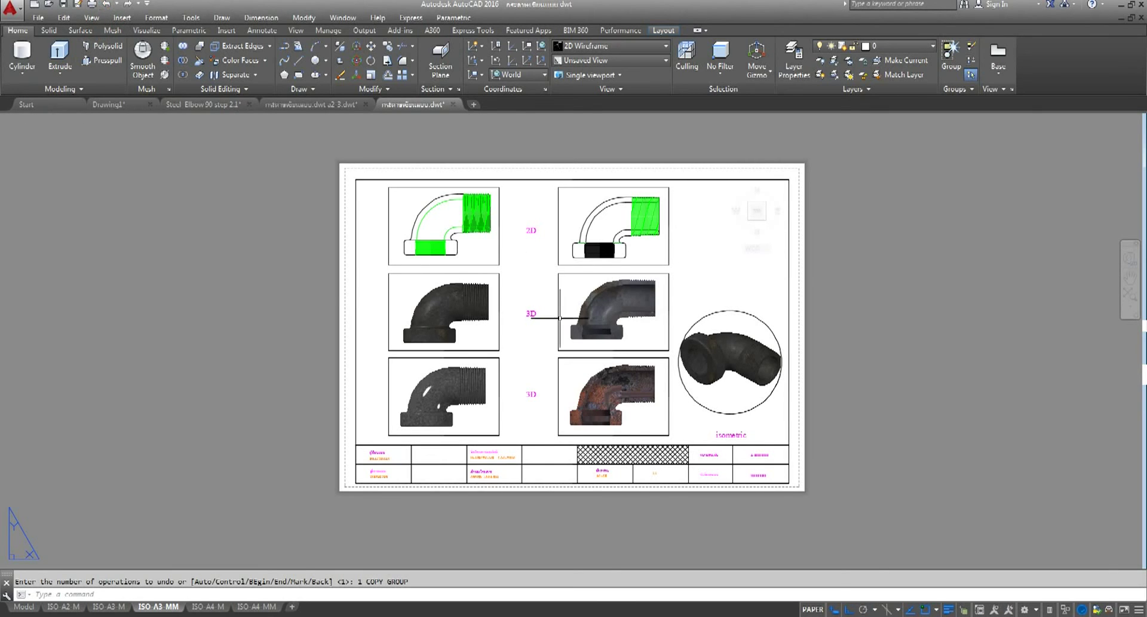
left_click(732, 310)
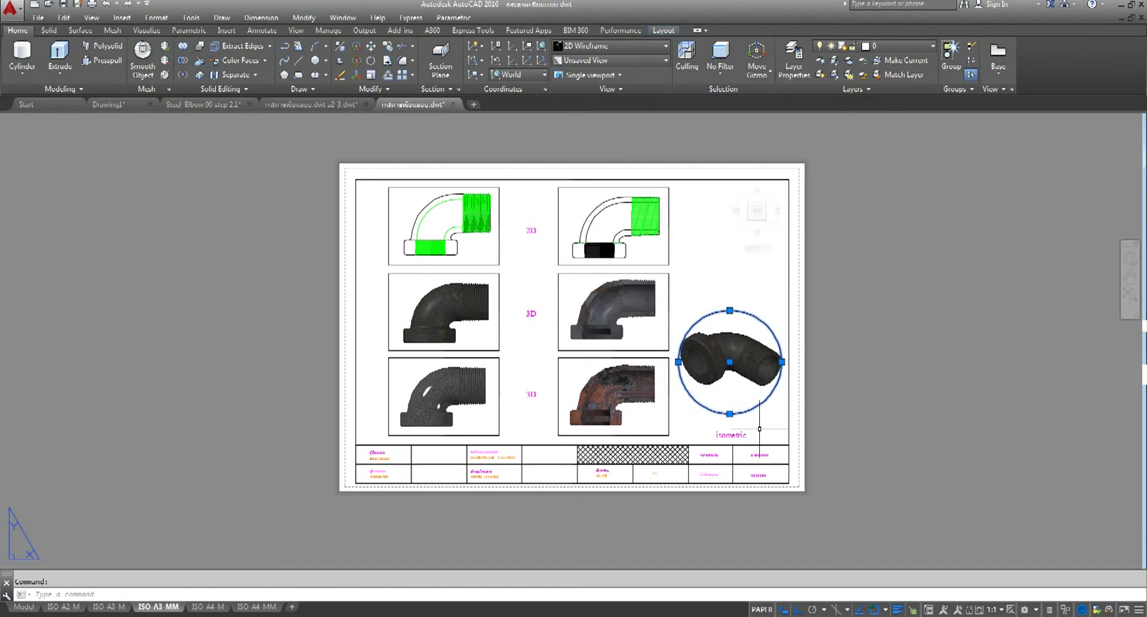
key("Escape")
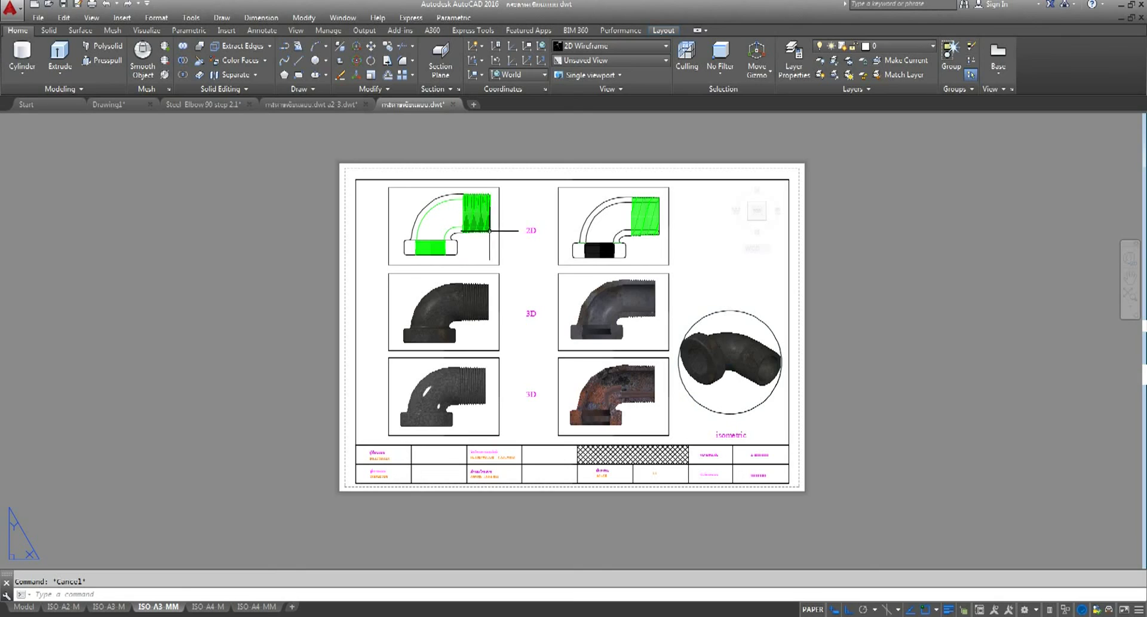
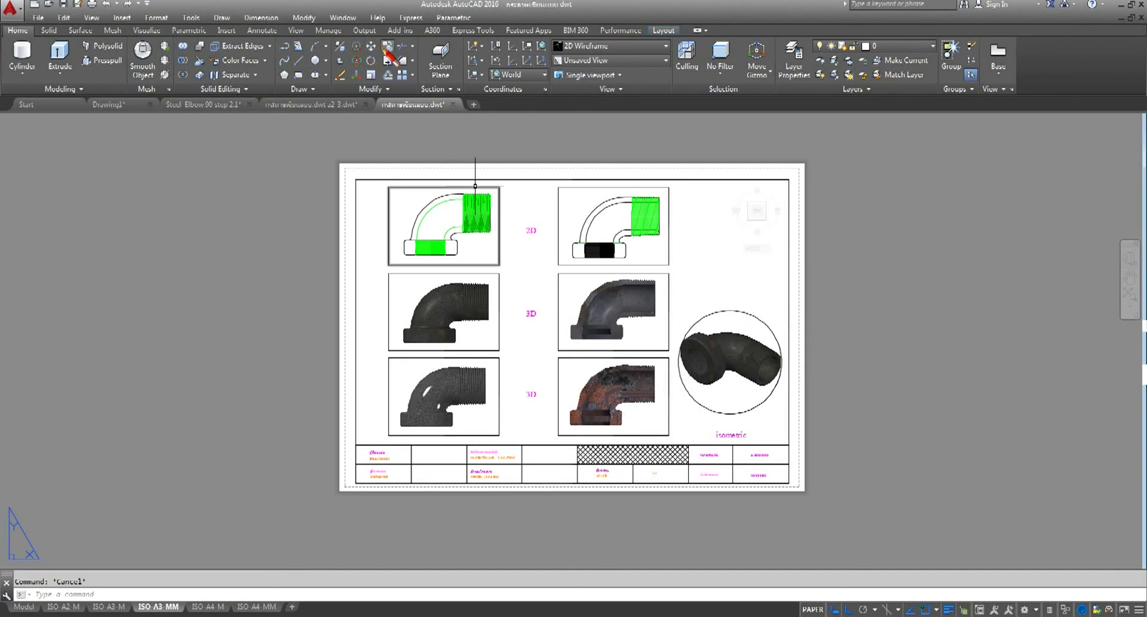
Draw a circle centered on the isometric view, matching its frame circle's radius
left_click(315, 60)
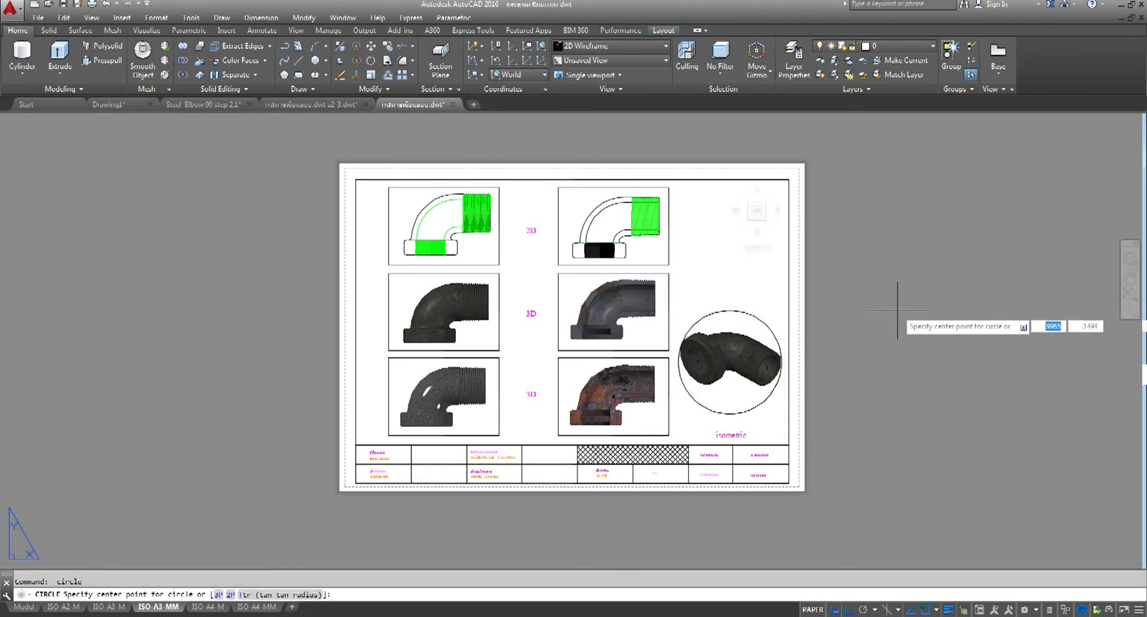
key("Escape")
double_click(715, 362)
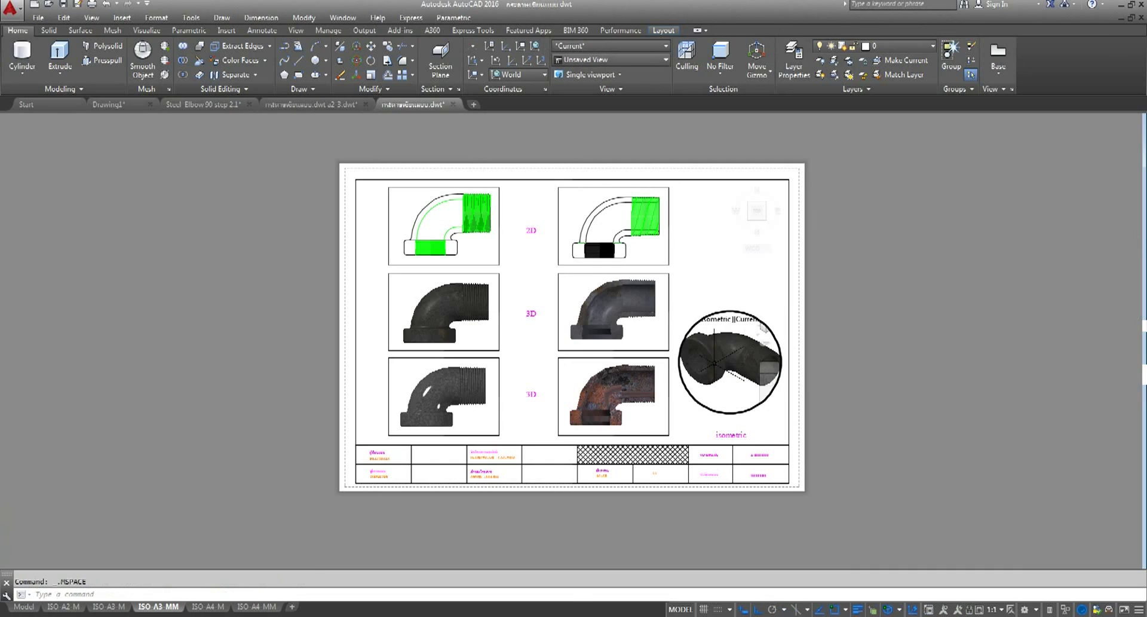
double_click(855, 351)
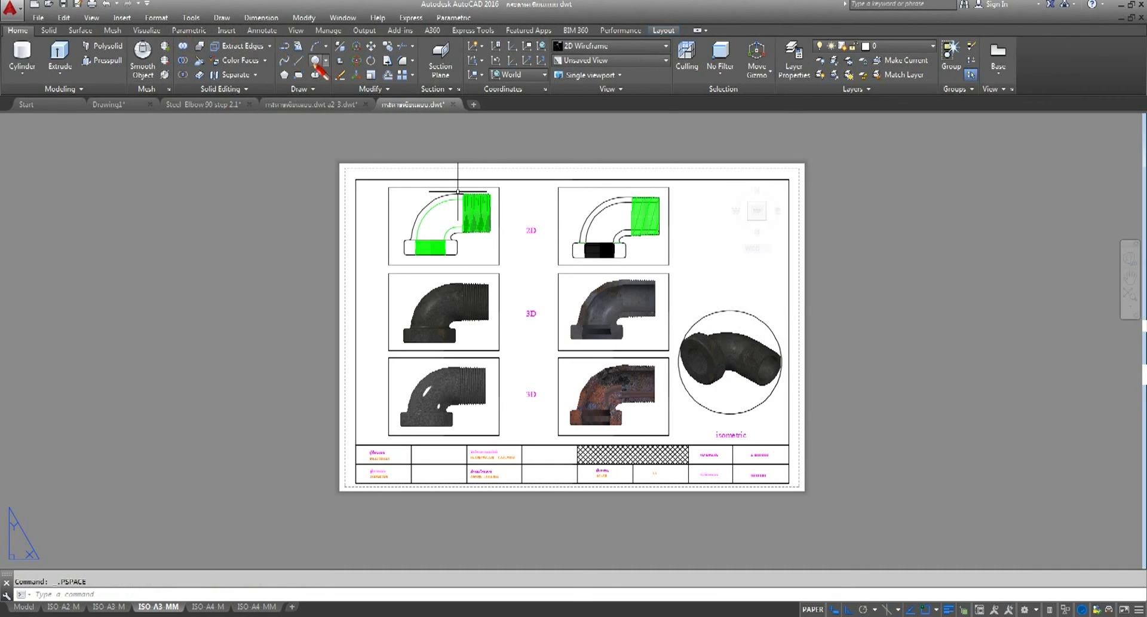
left_click(316, 60)
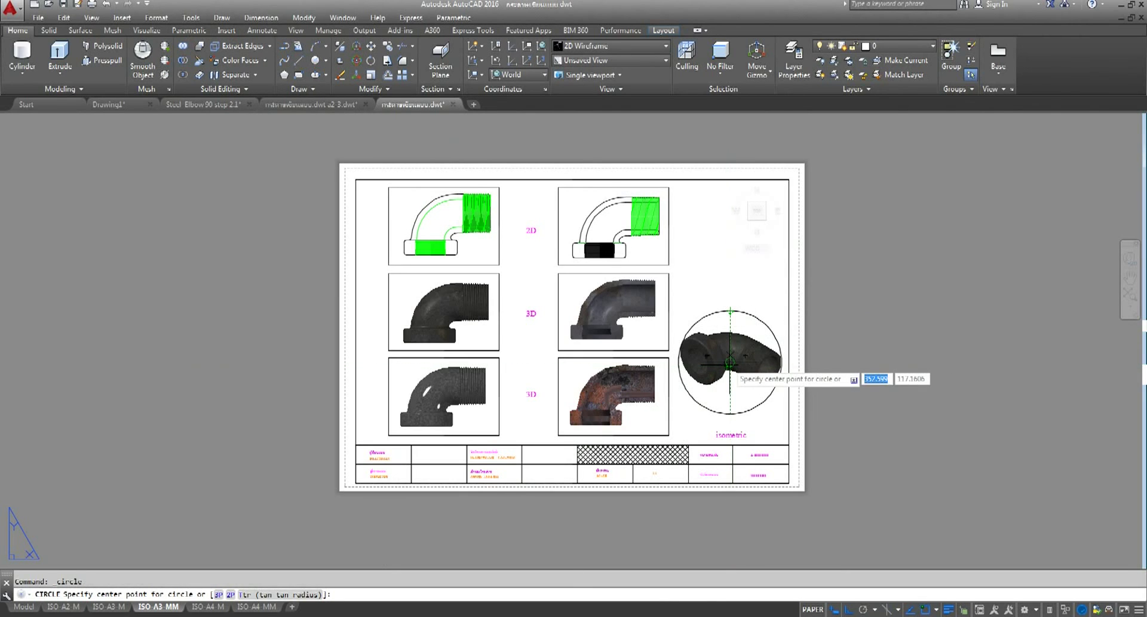
left_click(731, 362)
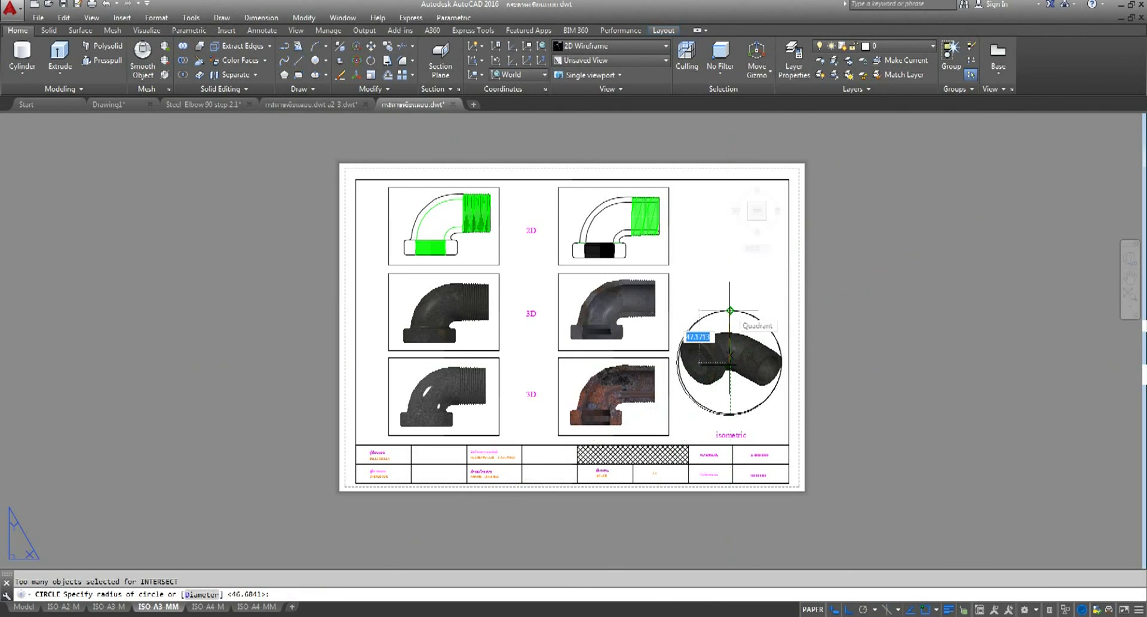
left_click(730, 310)
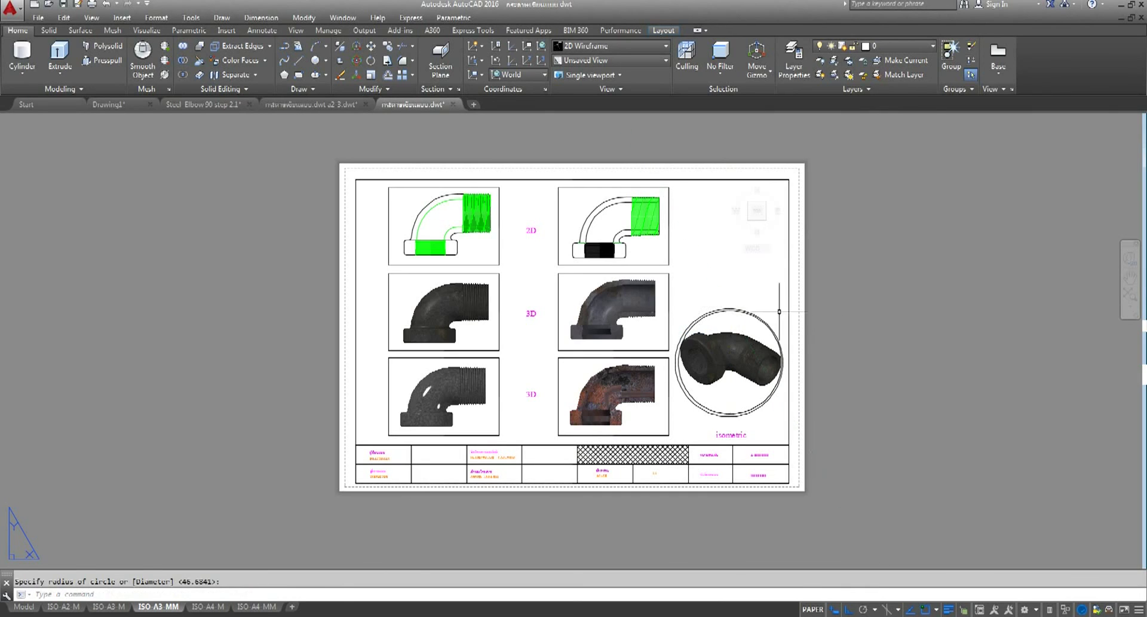
Move the new circle straight up into the empty top-right area of the sheet
left_click(371, 46)
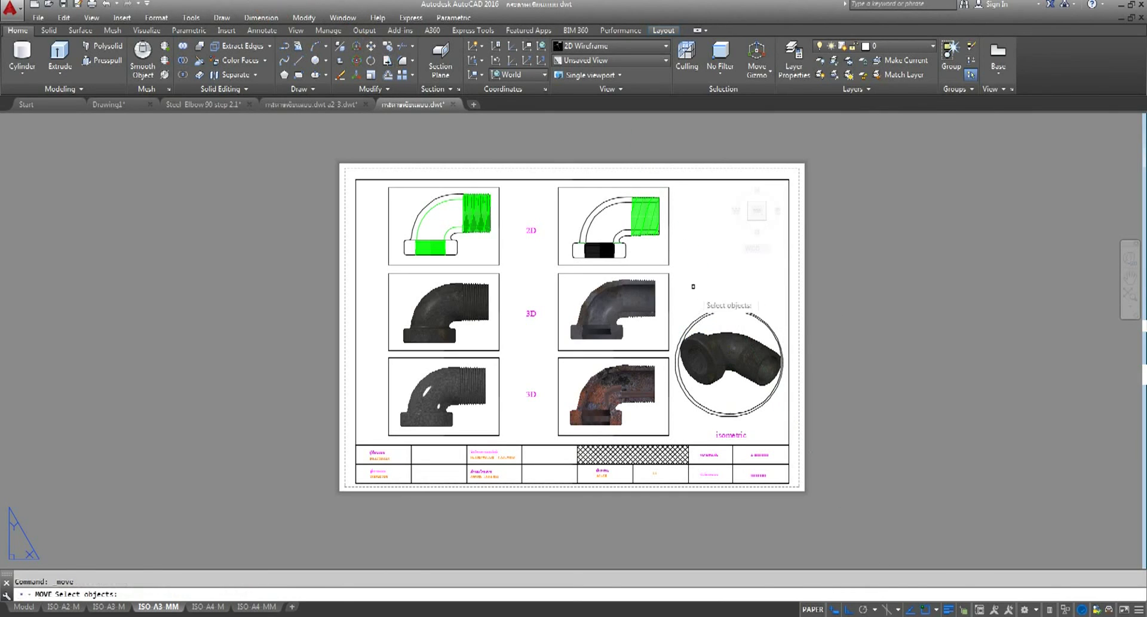
left_click(704, 313)
key("Return")
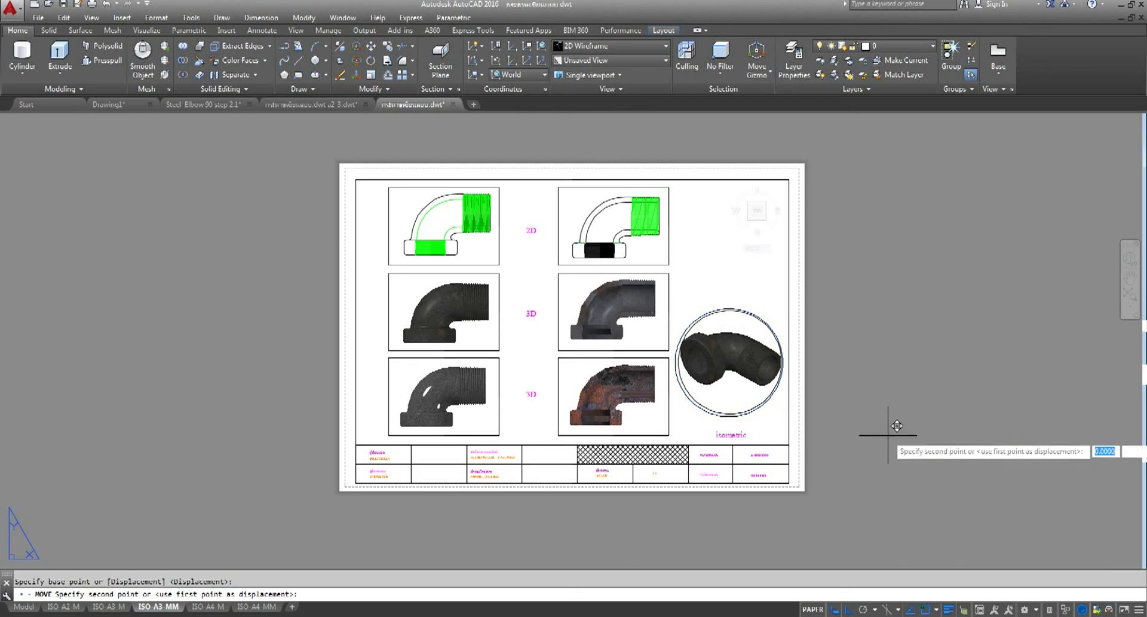
left_click(888, 439)
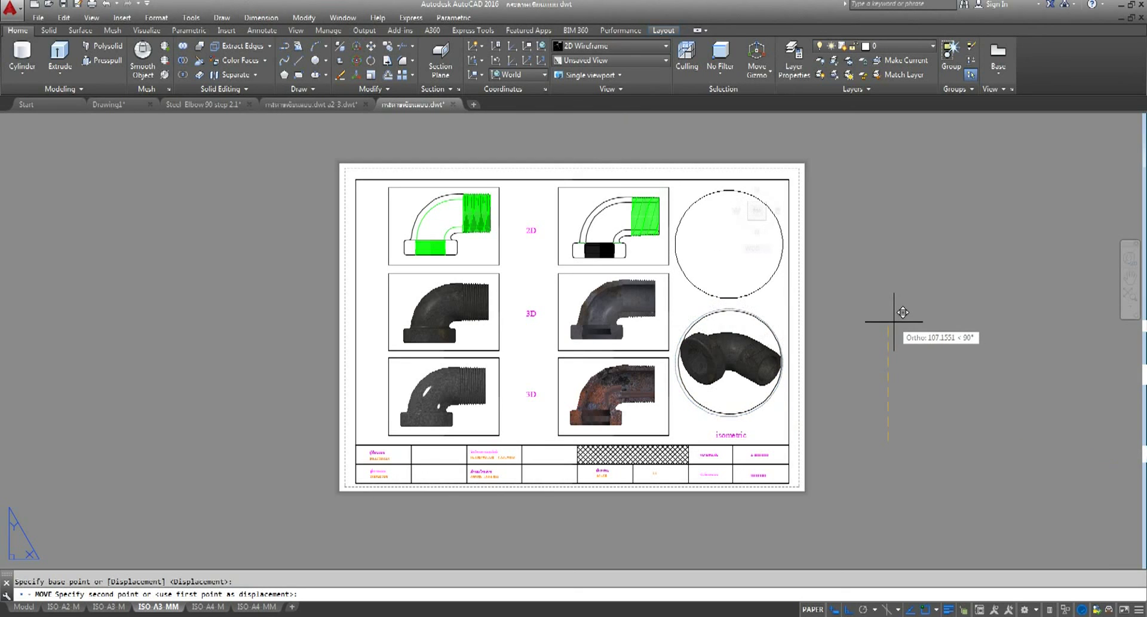
left_click(894, 321)
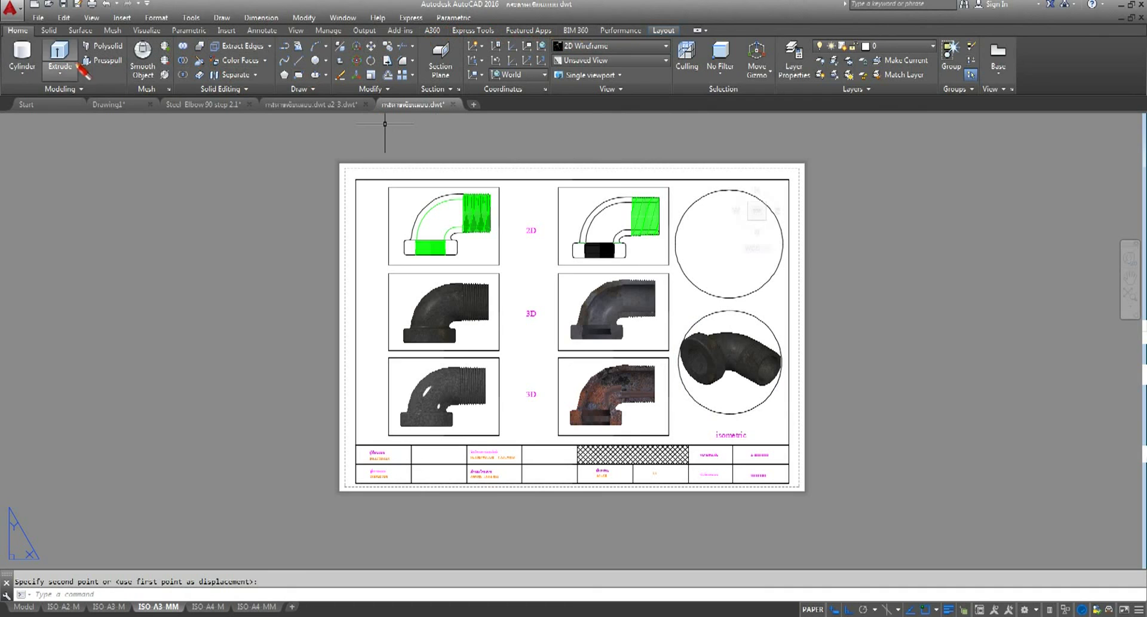
Clip a viewport to the upper circle using the Layout tab's Clip > Object
left_click(664, 31)
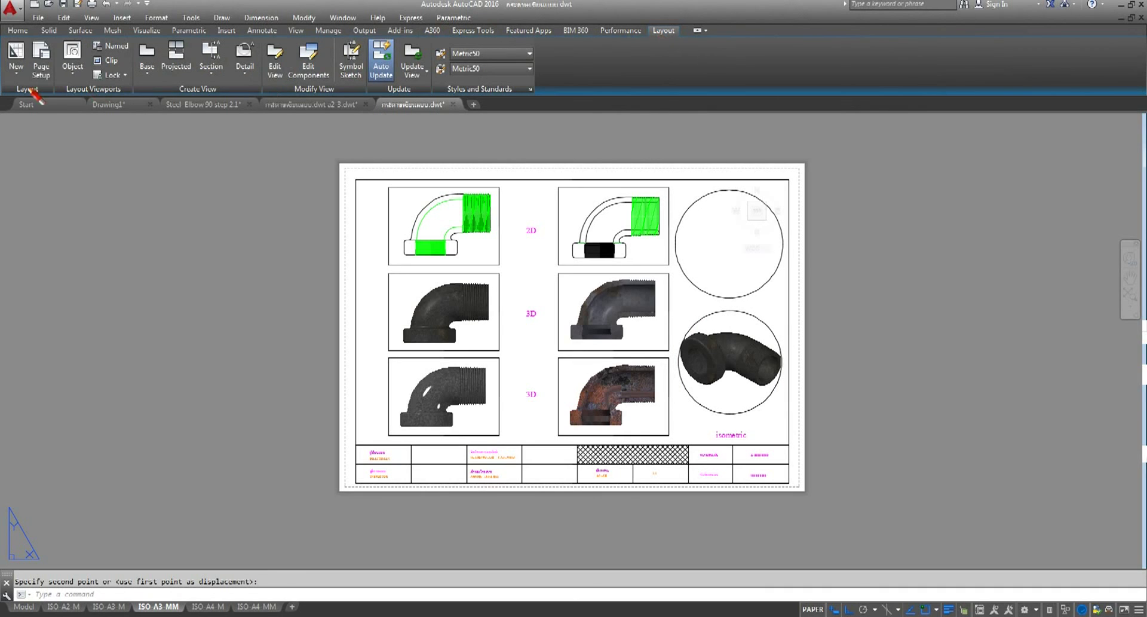
left_click(72, 67)
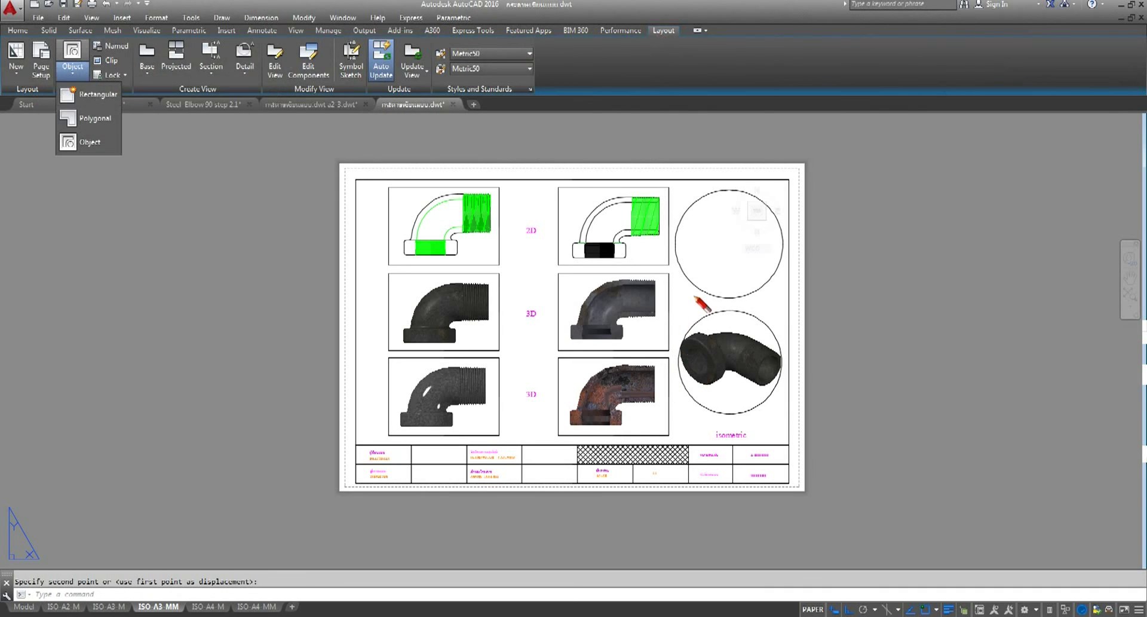
left_click(111, 145)
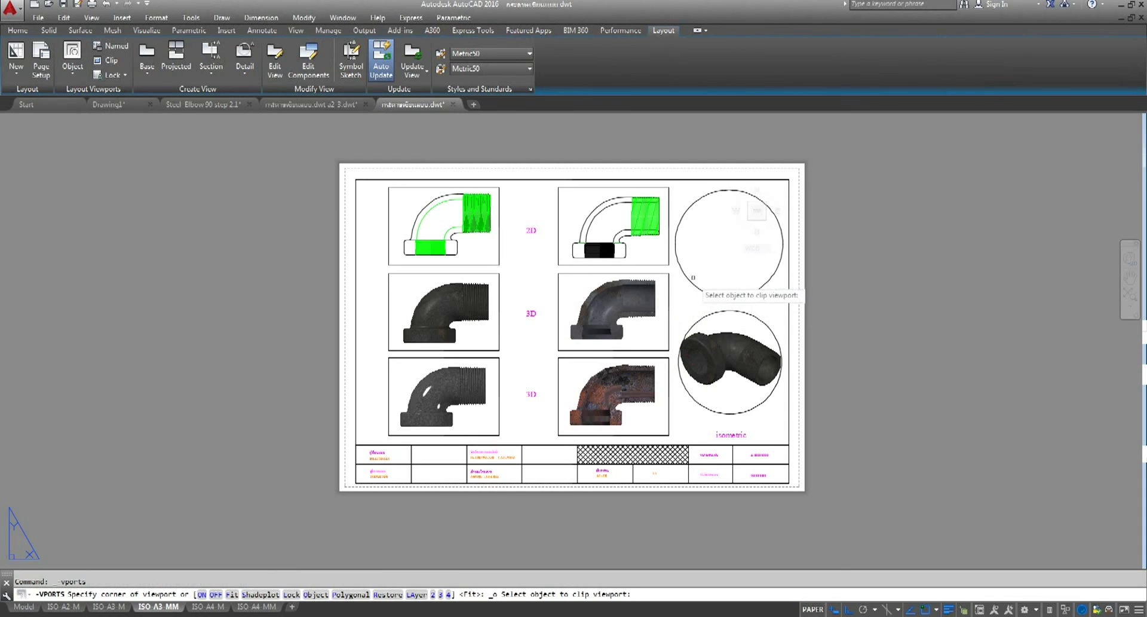
left_click(690, 279)
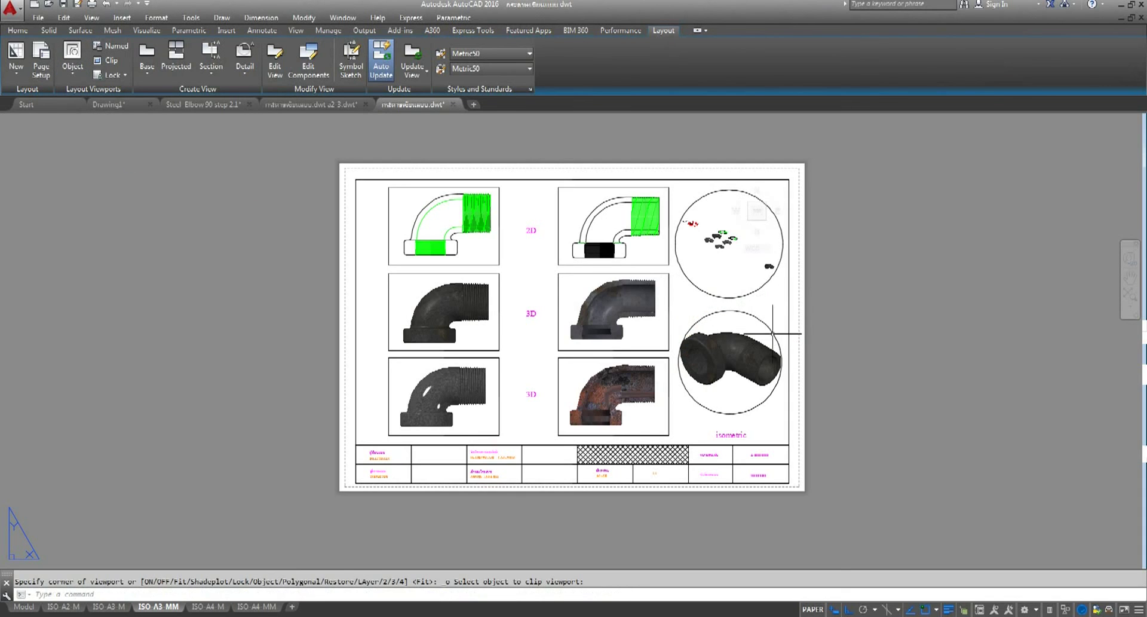
Zoom and orbit the elbow inside the circular viewport so it fills the circle at 1:1
double_click(736, 252)
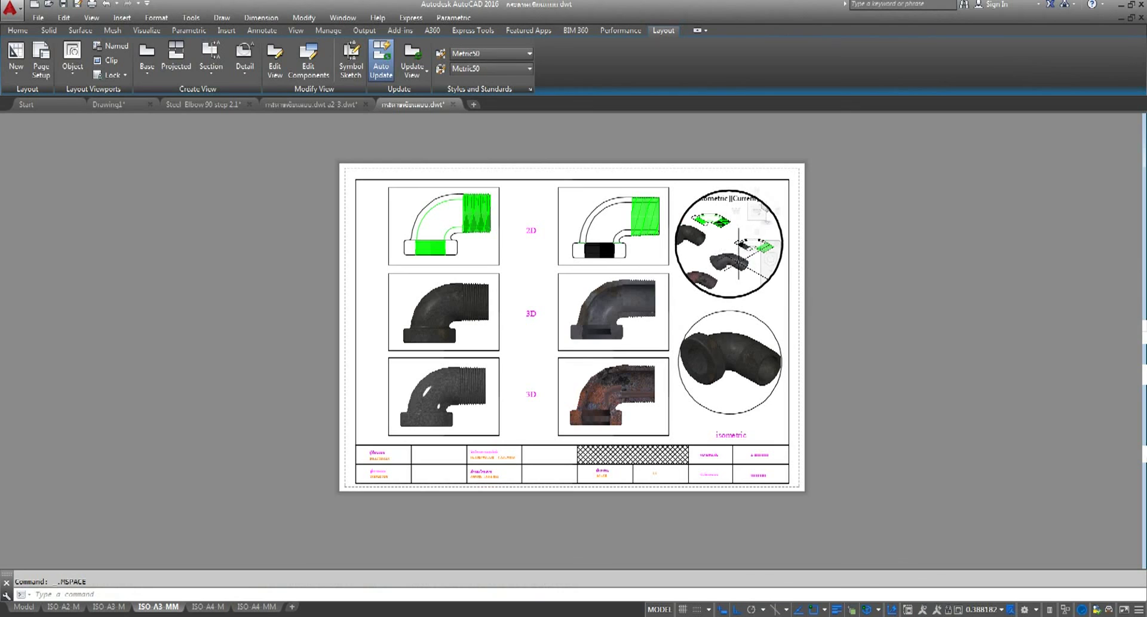
scroll(739, 245, "down", 2)
scroll(717, 245, "down", 2)
scroll(696, 245, "down", 2)
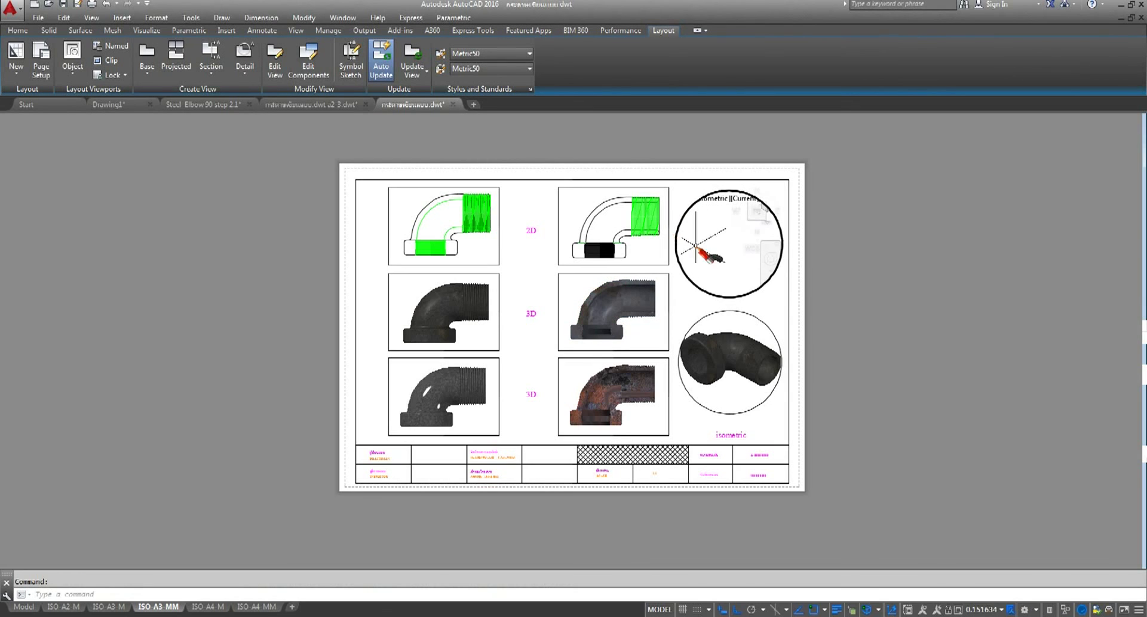
middle_click_drag(696, 245, 705, 246, "shift")
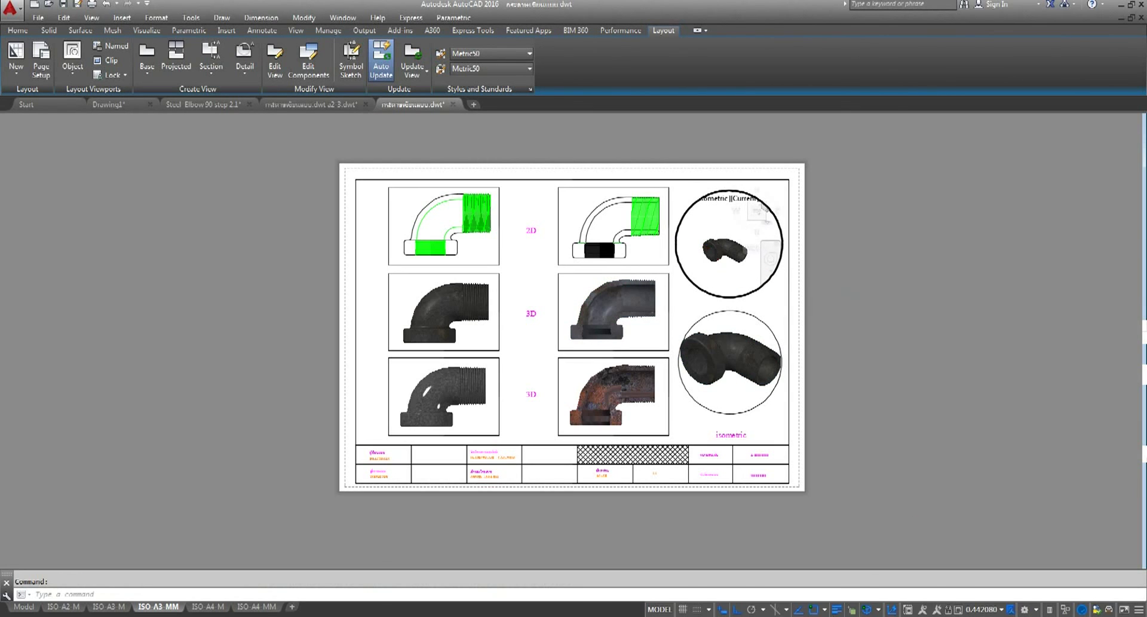
left_click(1000, 610)
left_click(996, 270)
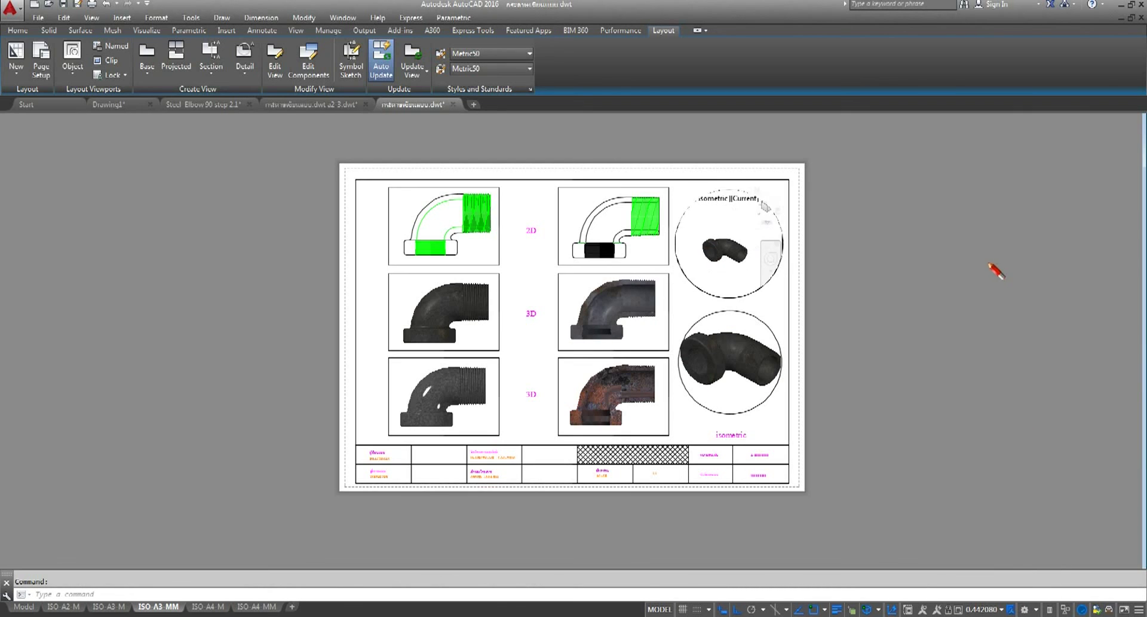
double_click(729, 251)
middle_click_drag(729, 251, 730, 246, "shift")
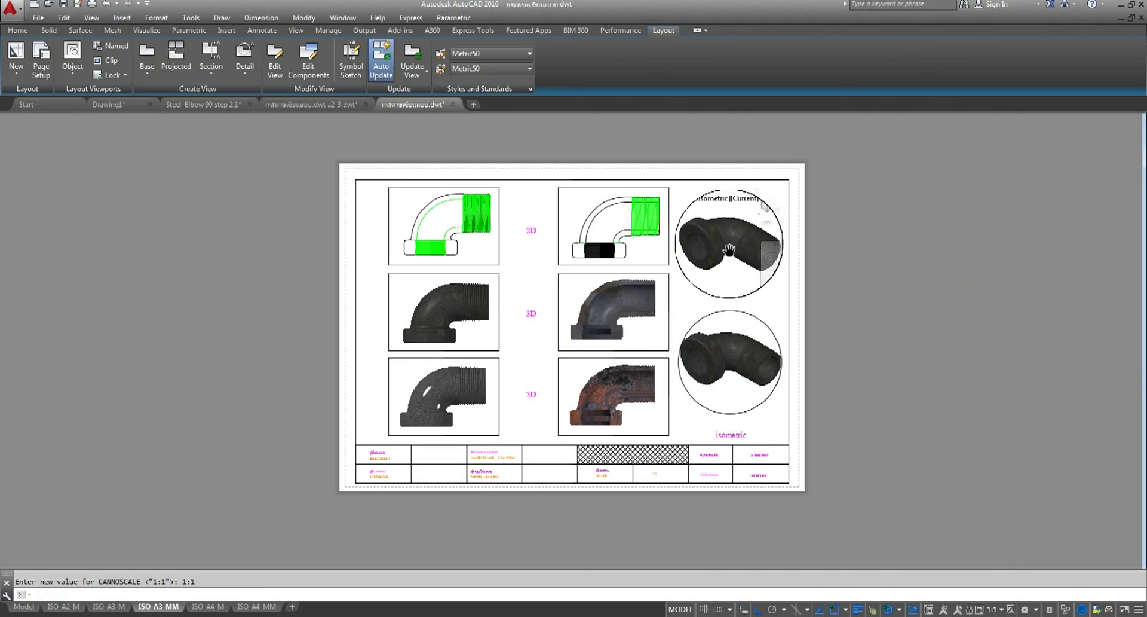
Try Hidden, Sketchy and X-ray styles on the upper elbow, ending back on 2D Wireframe
left_click(719, 202)
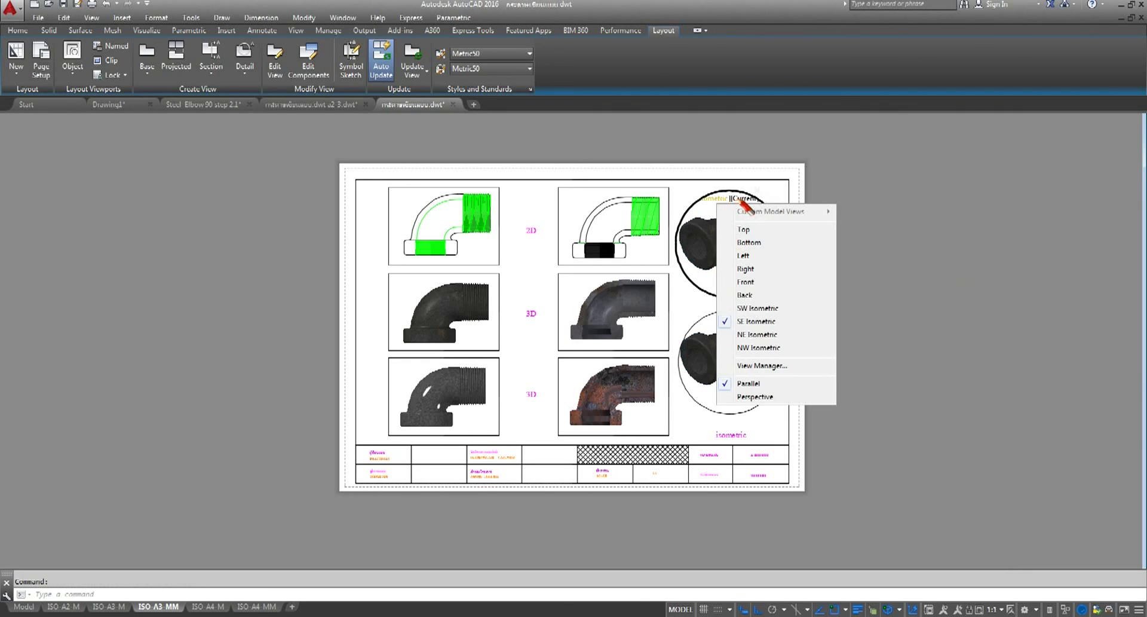
left_click(744, 203)
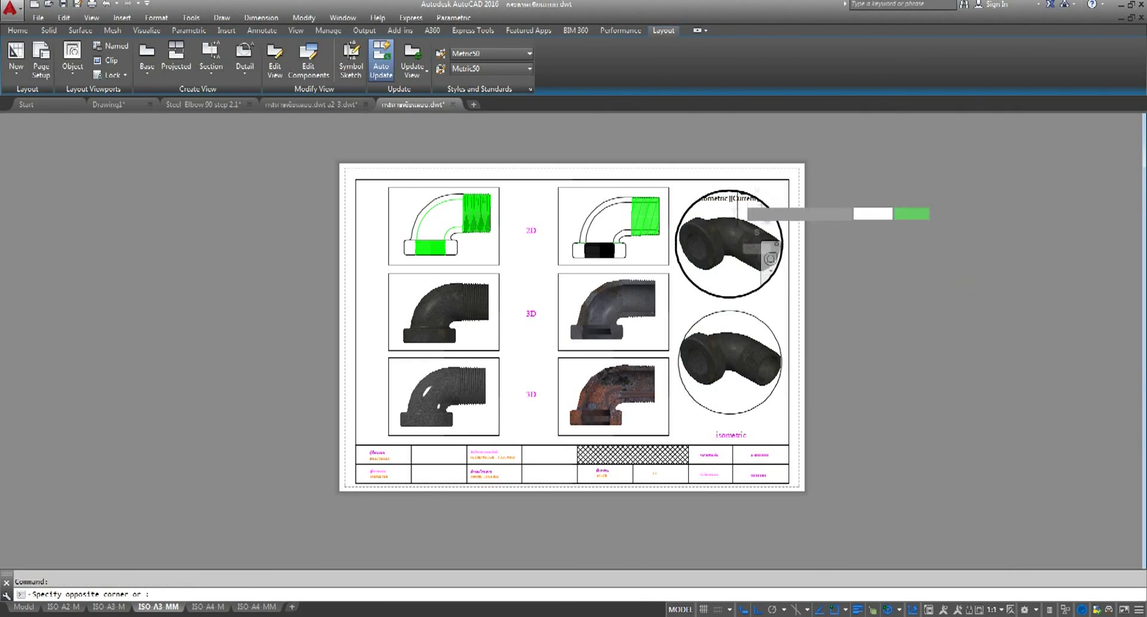
left_click(743, 201)
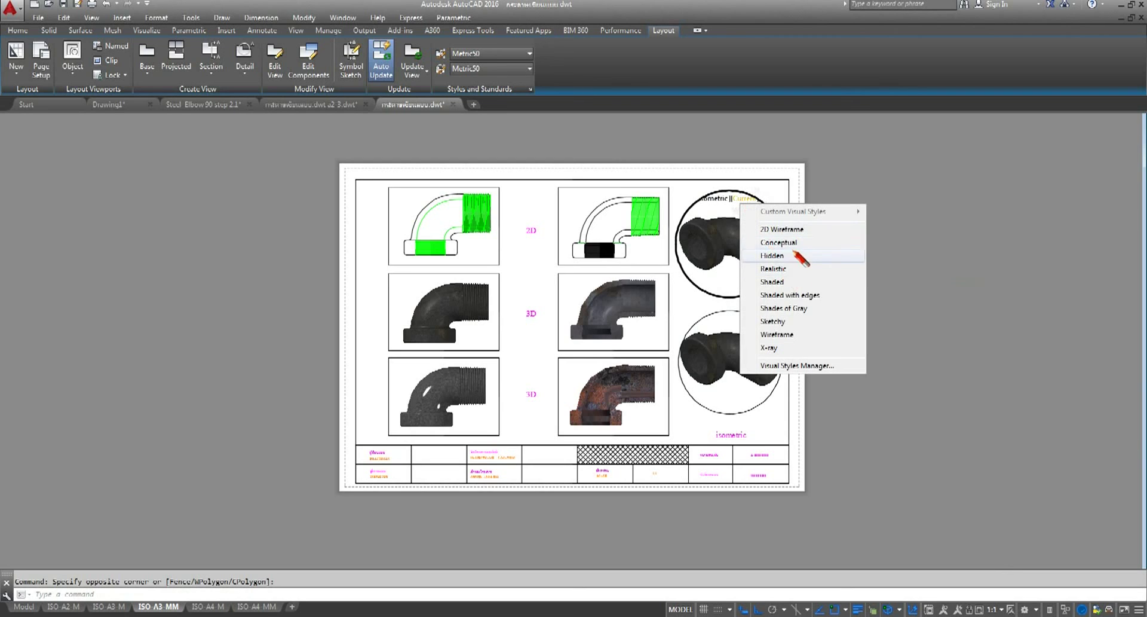
left_click(772, 255)
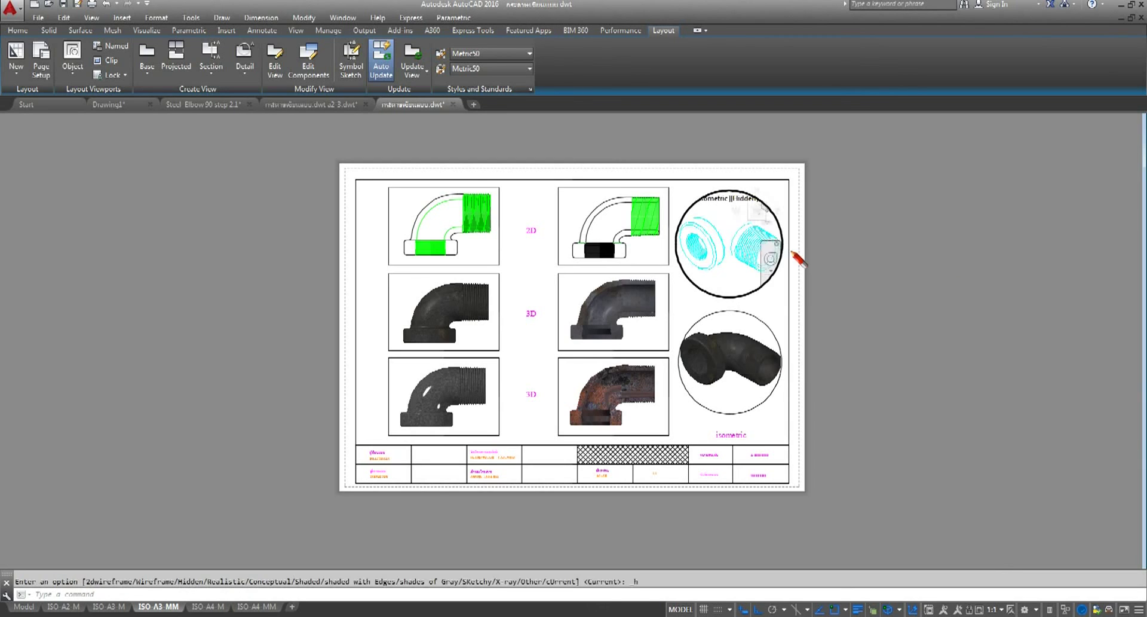
left_click(741, 205)
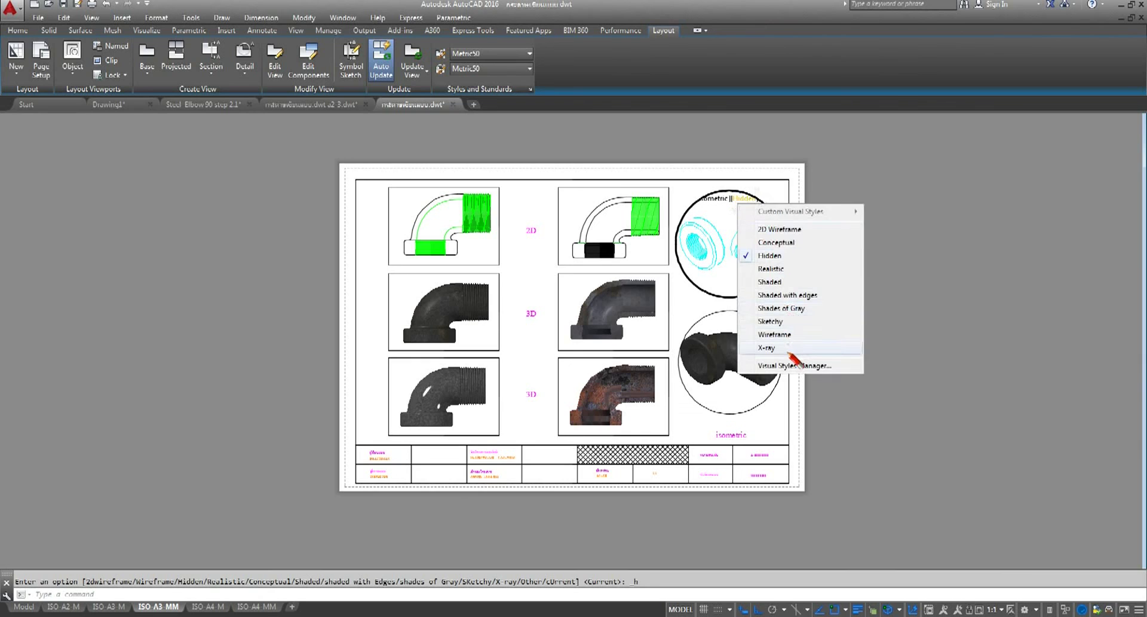
left_click(776, 321)
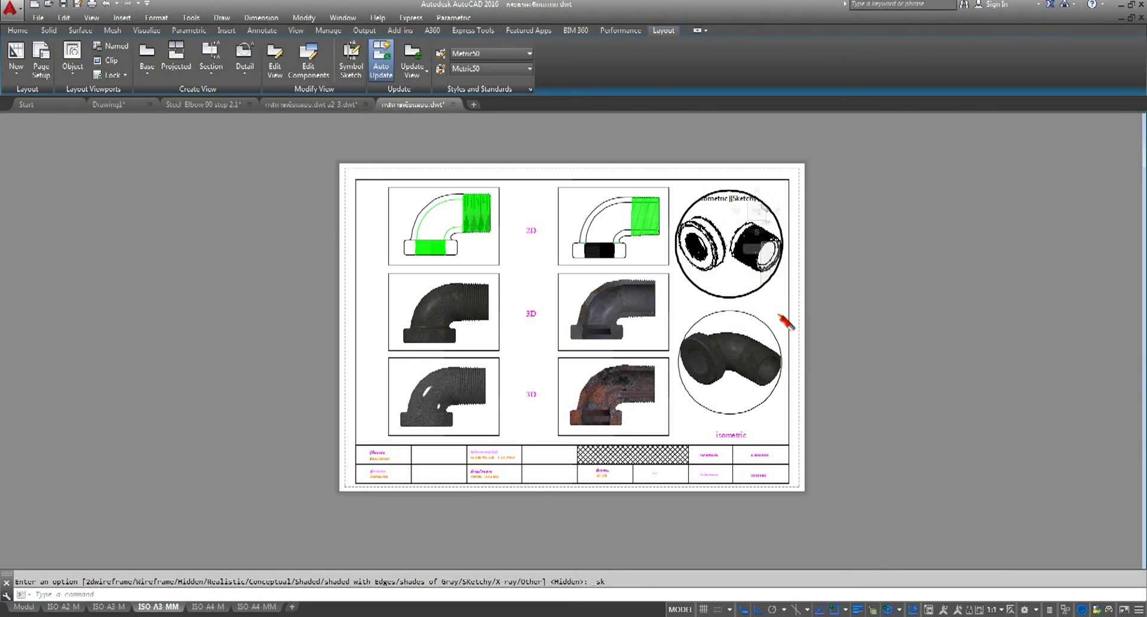
left_click(744, 203)
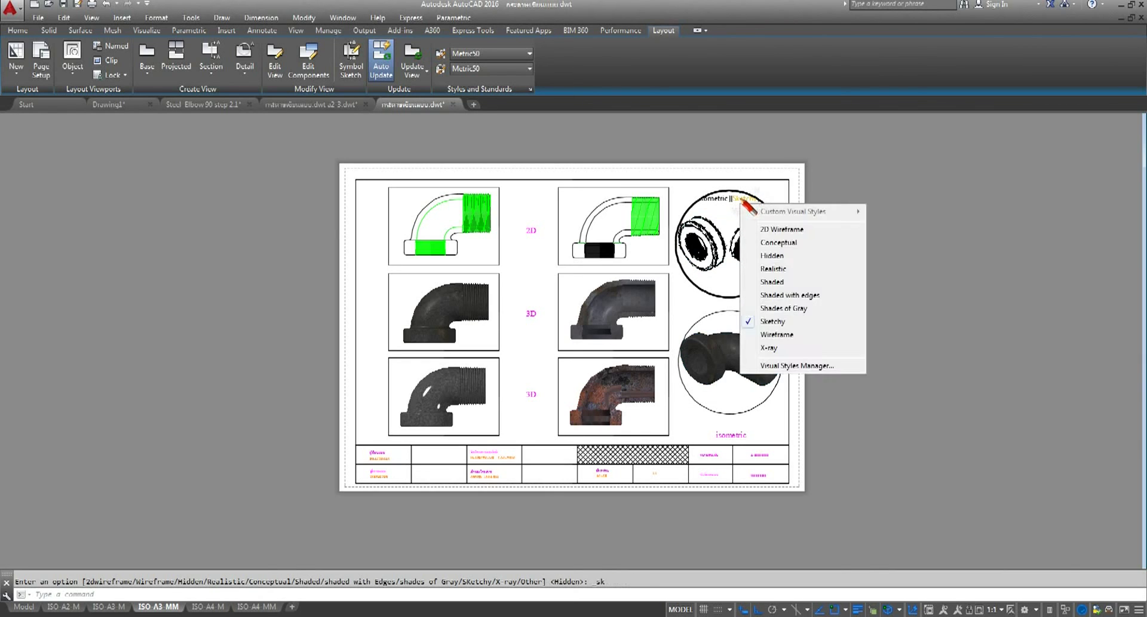
left_click(770, 347)
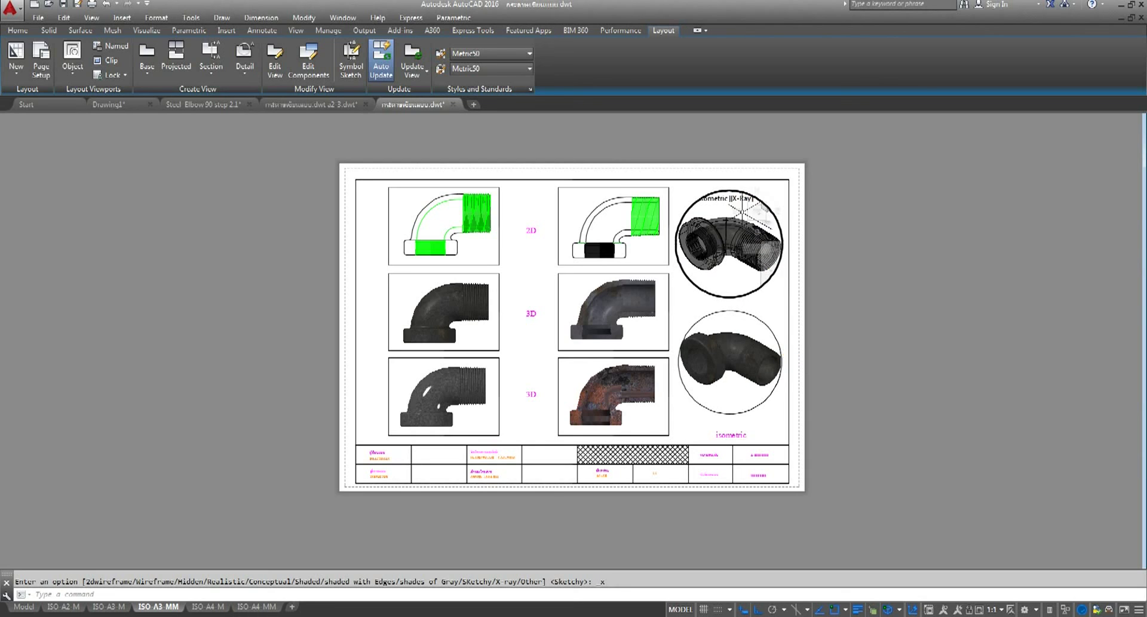
left_click(743, 202)
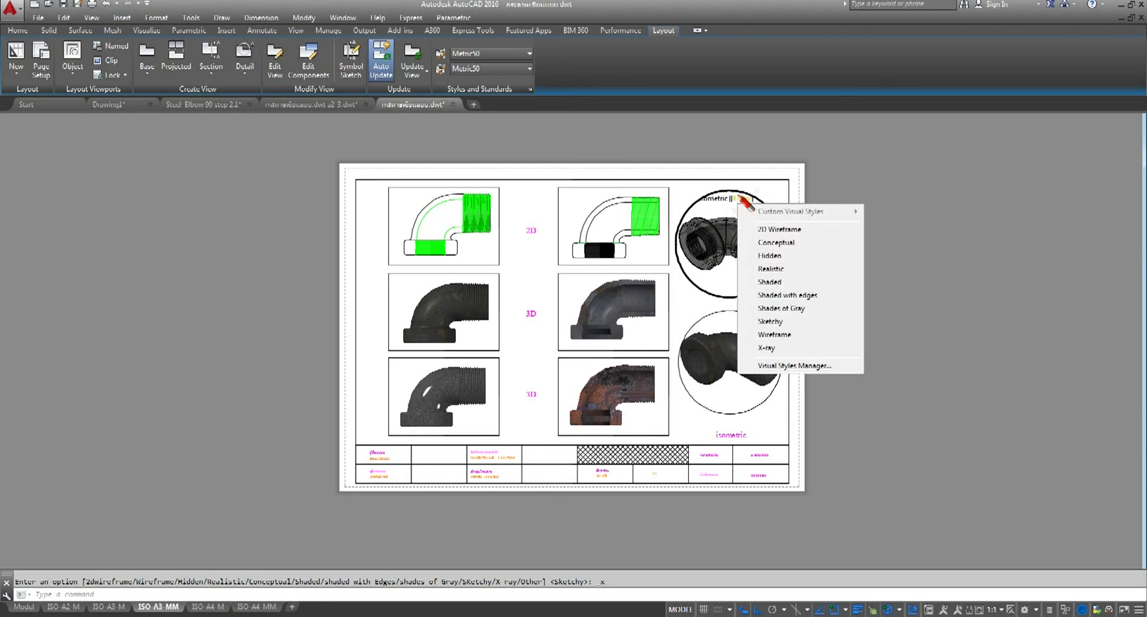
left_click(778, 230)
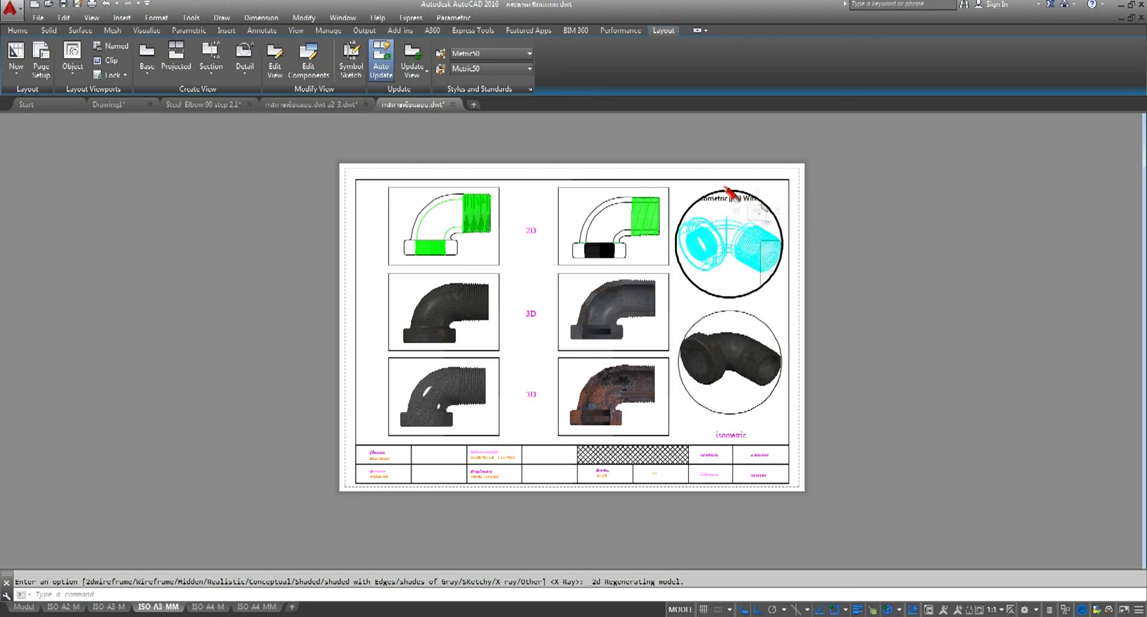
left_click(744, 199)
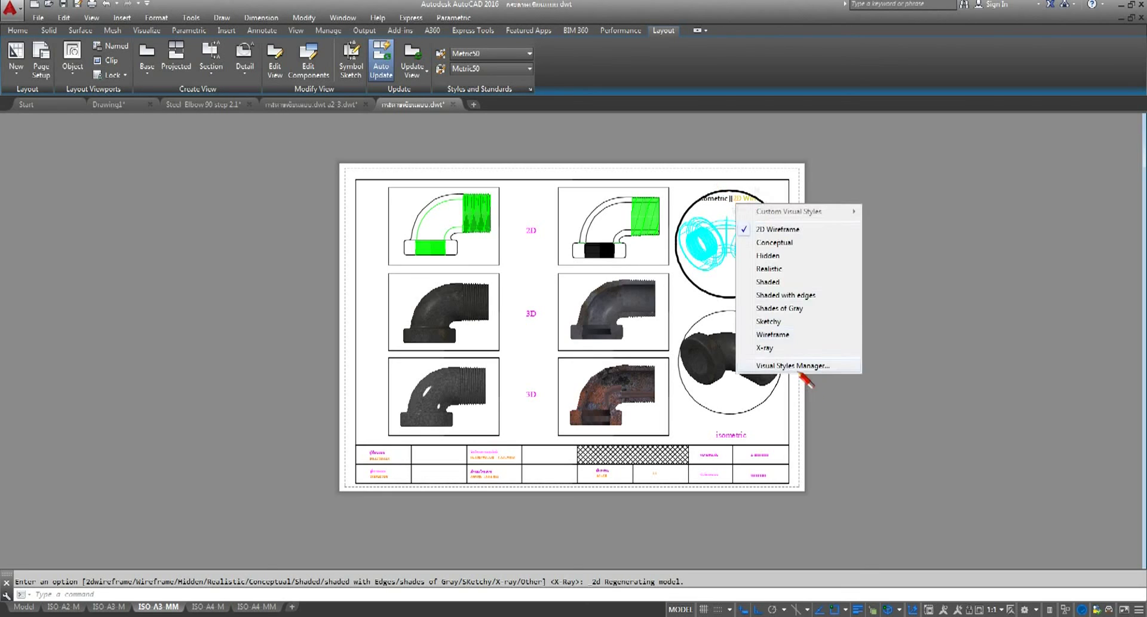
left_click(777, 229)
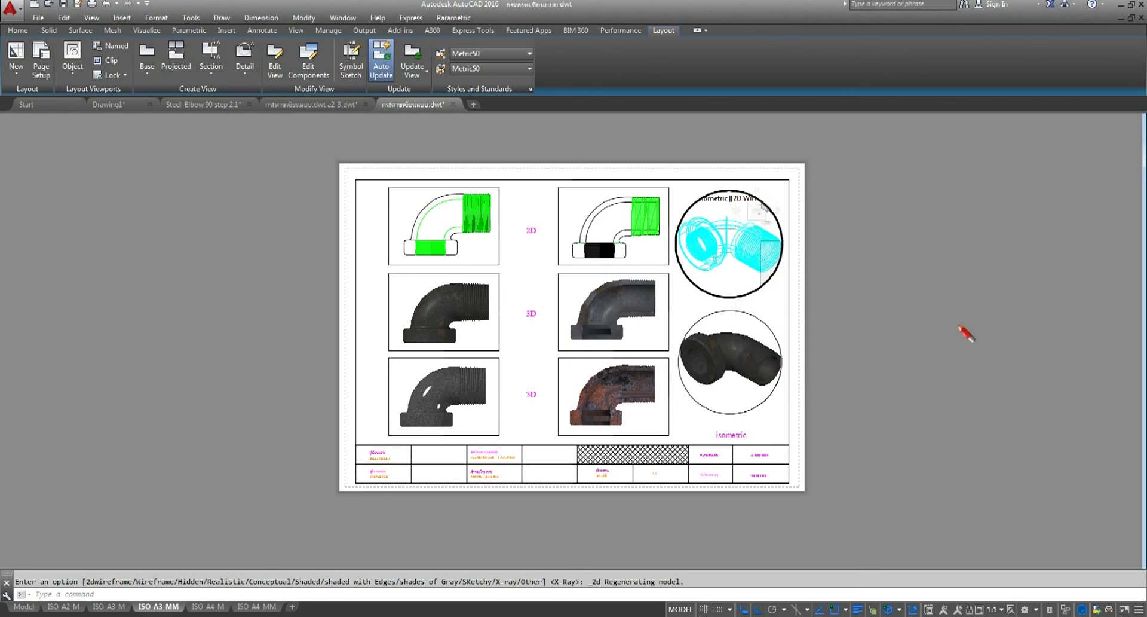
double_click(964, 370)
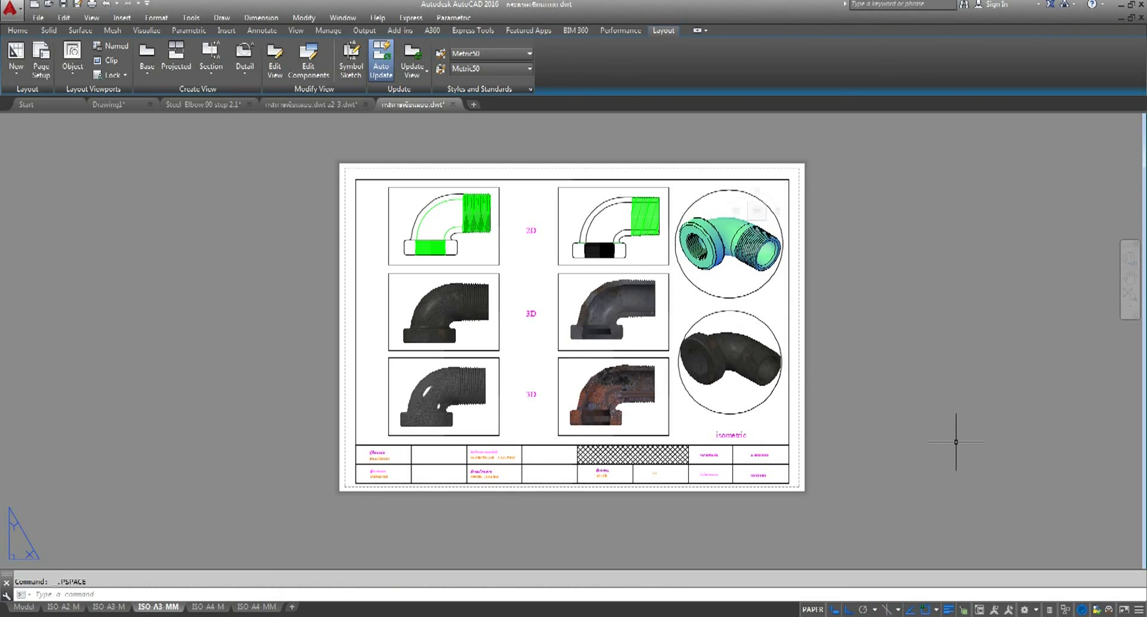
Apply the shaded Conceptual visual style to the upper viewport from the Visualize tab
left_click(734, 242)
double_click(672, 241)
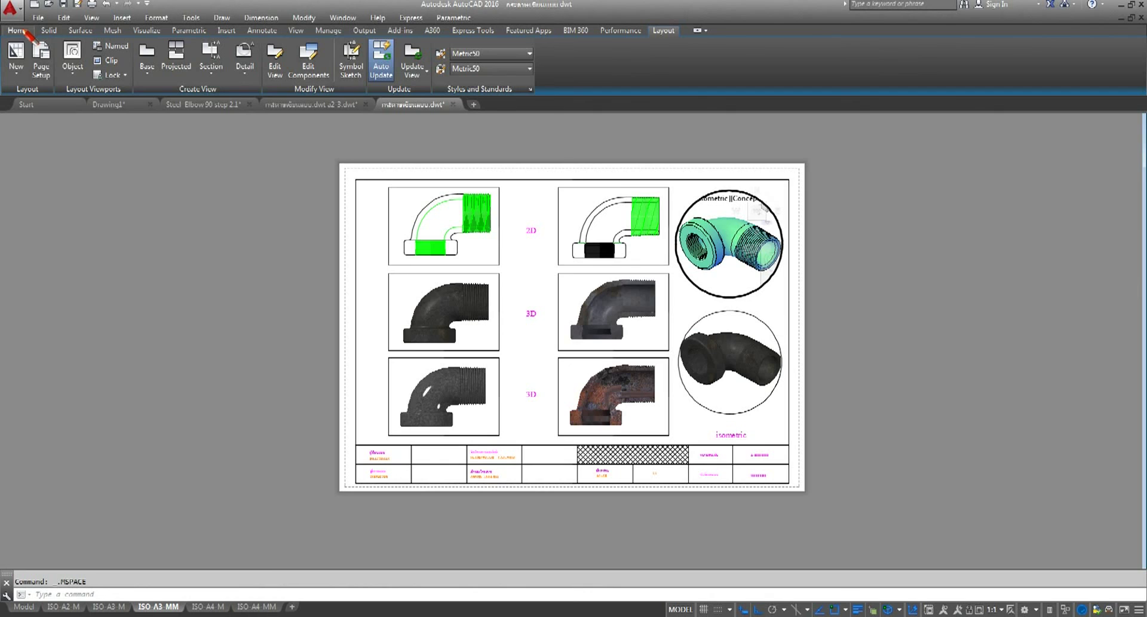
left_click(147, 30)
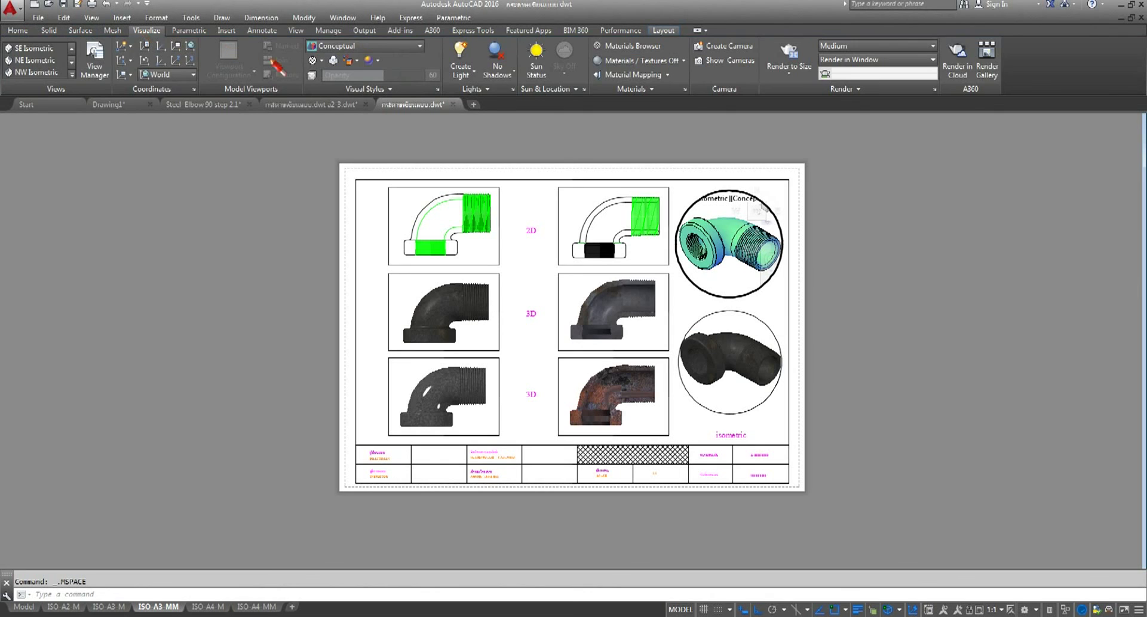
left_click(334, 60)
left_click(326, 95)
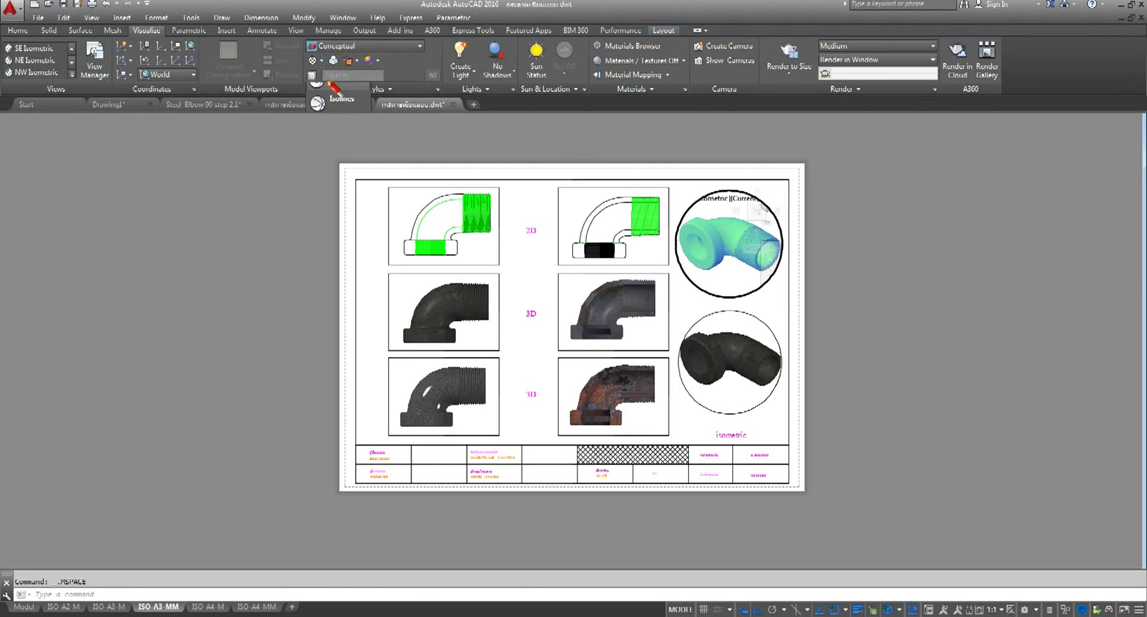
double_click(1014, 320)
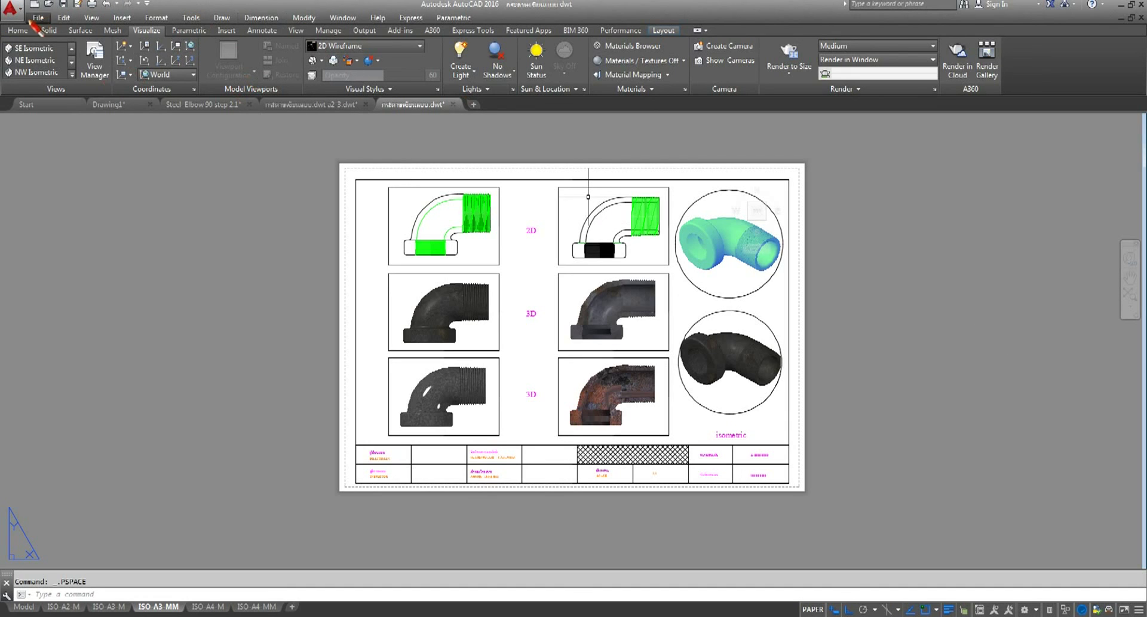
Move the 'isometric' caption a short distance upward, just beneath the lower round view
left_click(18, 30)
left_click(371, 48)
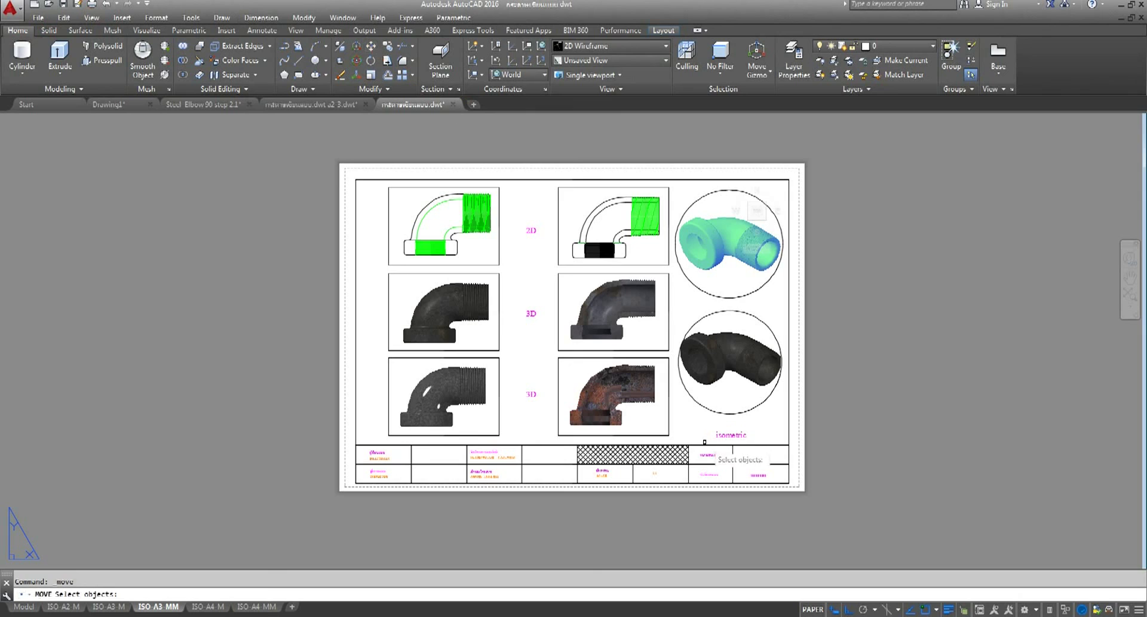
left_click(730, 434)
key("Return")
left_click(907, 450)
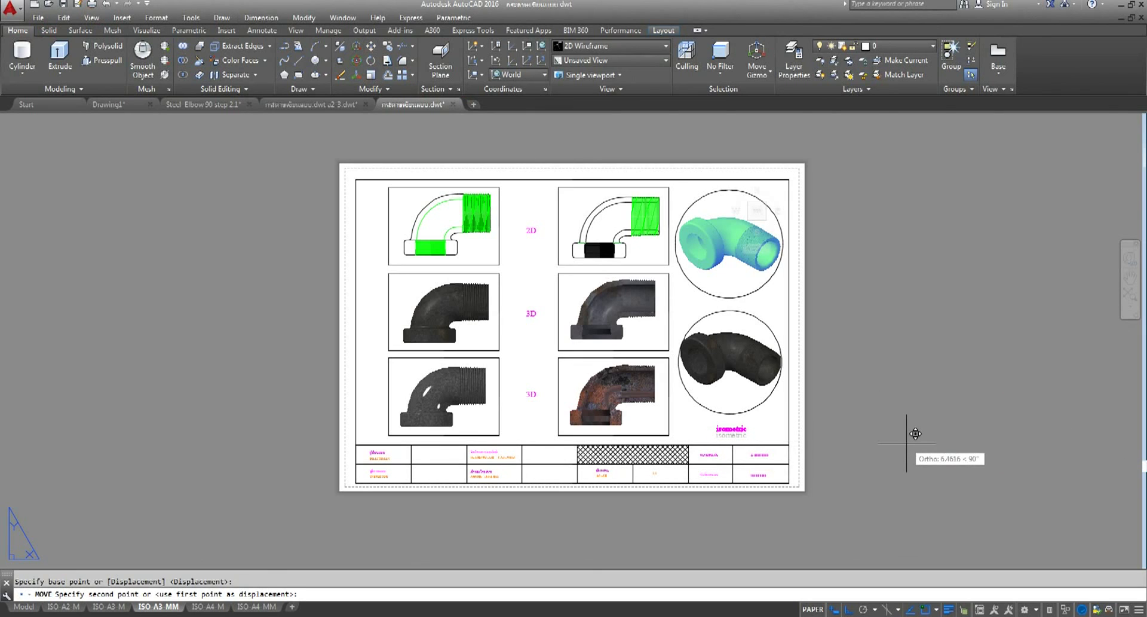
left_click(906, 442)
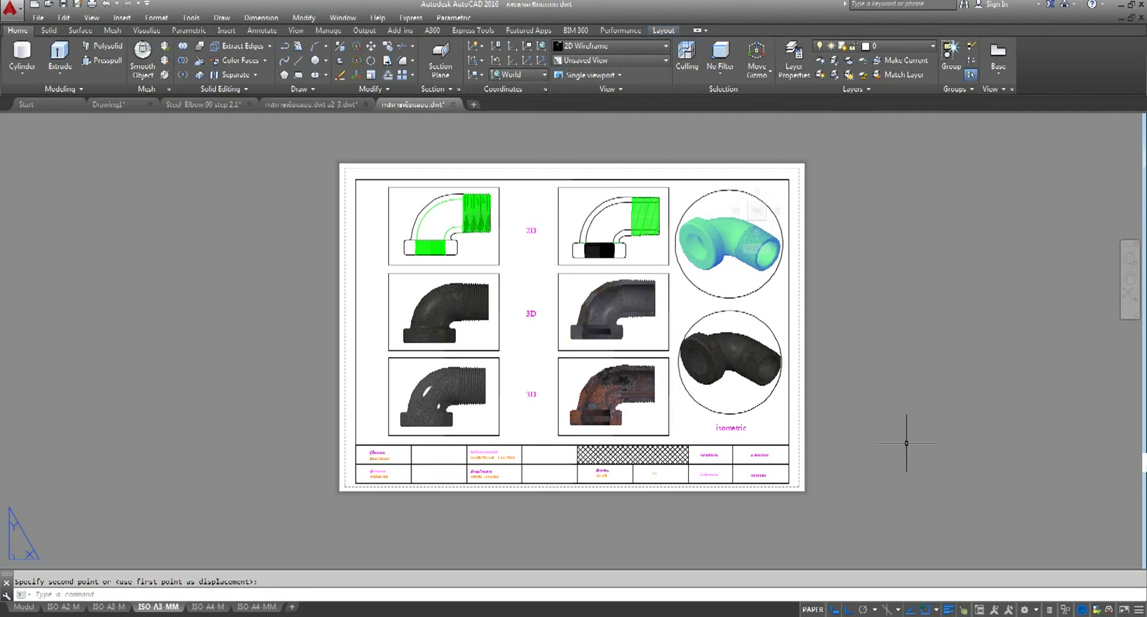
Zoom in on the layout sheet with Realtime zoom and pan it slightly down
scroll(834, 377, "up", 2)
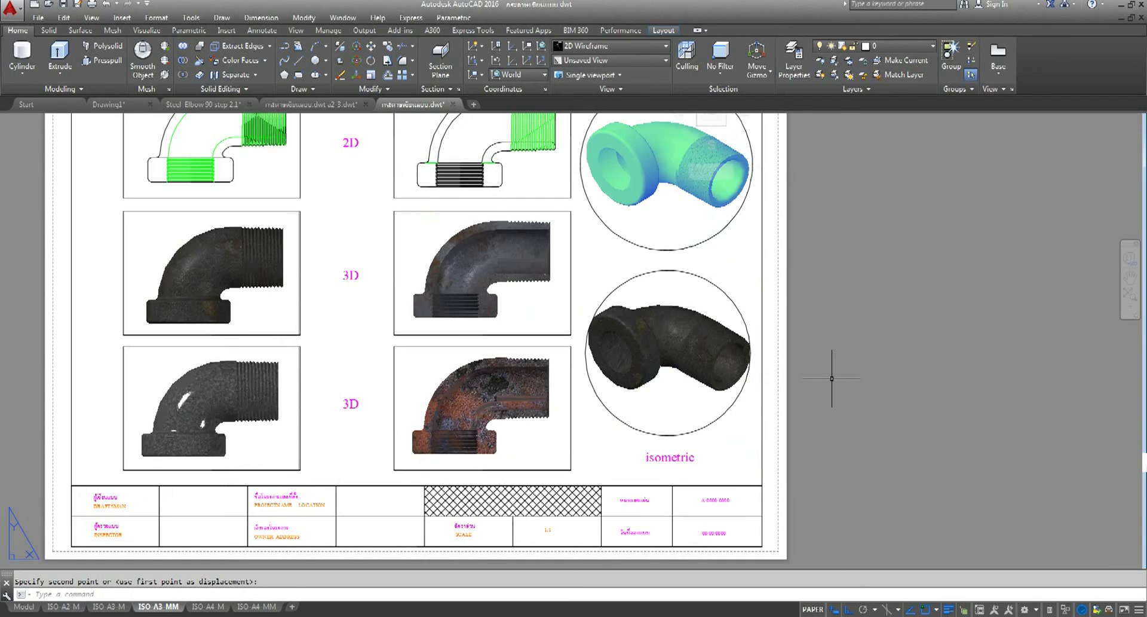
scroll(833, 377, "down", 2)
mouse_move(842, 383)
middle_mouse_down()
mouse_move(810, 375)
mouse_move(819, 378)
middle_mouse_up()
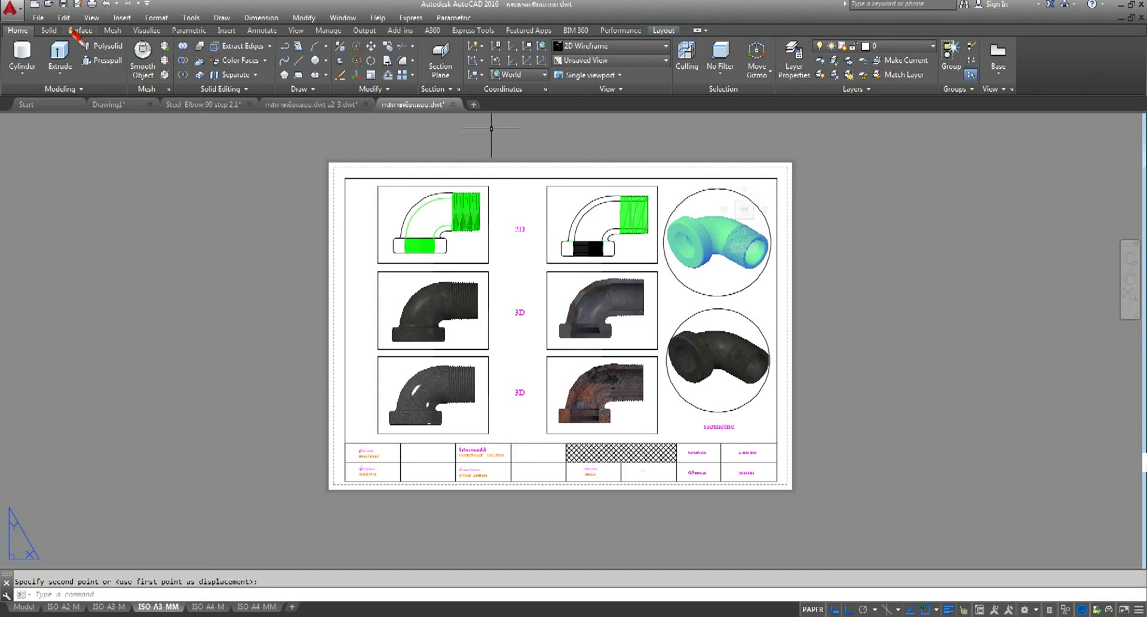
left_click(92, 21)
mouse_move(157, 89)
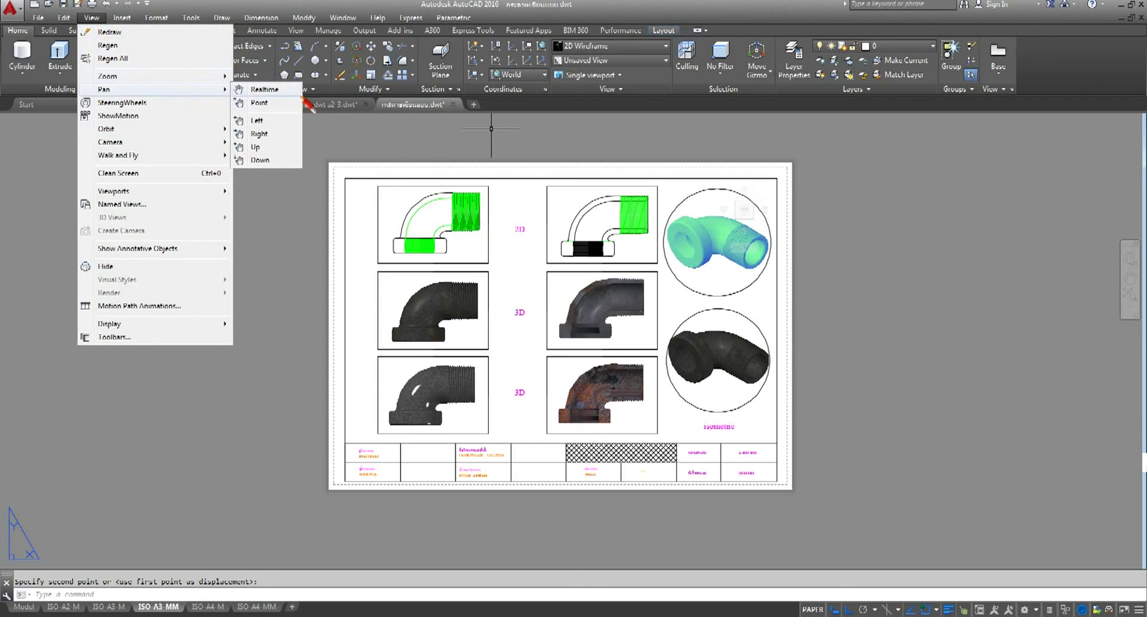
left_click(266, 77)
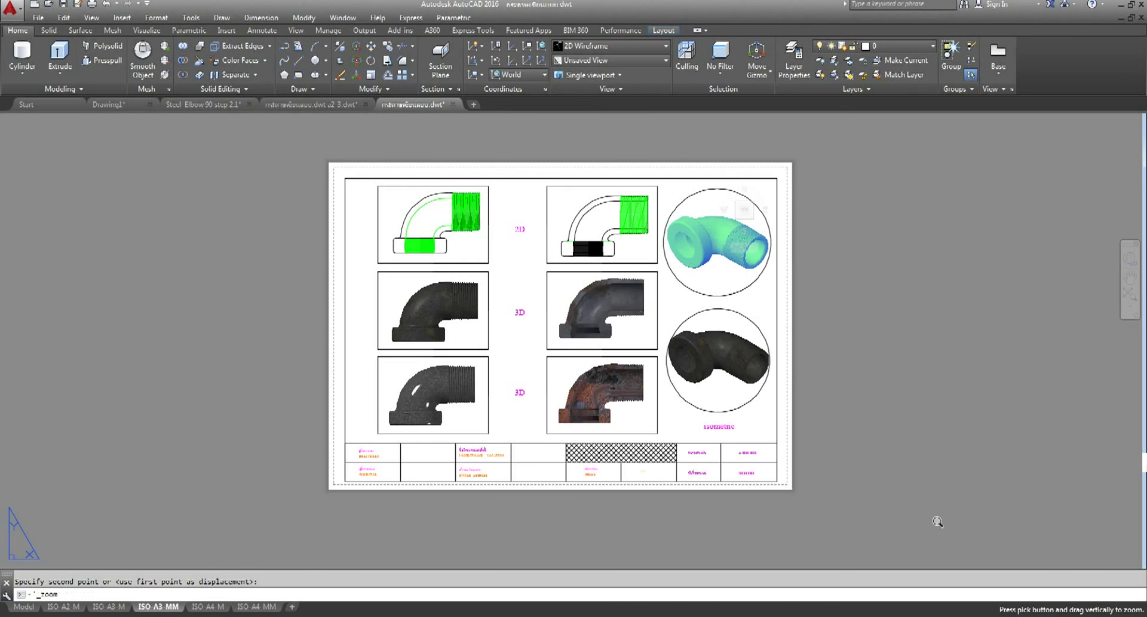
left_click_drag(847, 349, 832, 317)
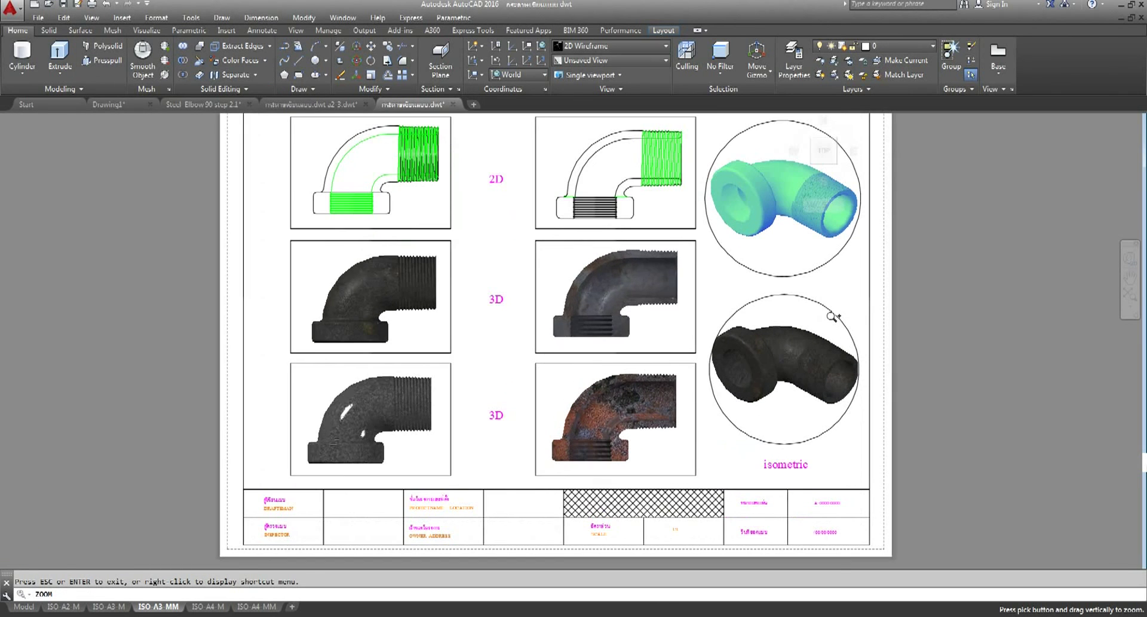
middle_click_drag(616, 317, 619, 344)
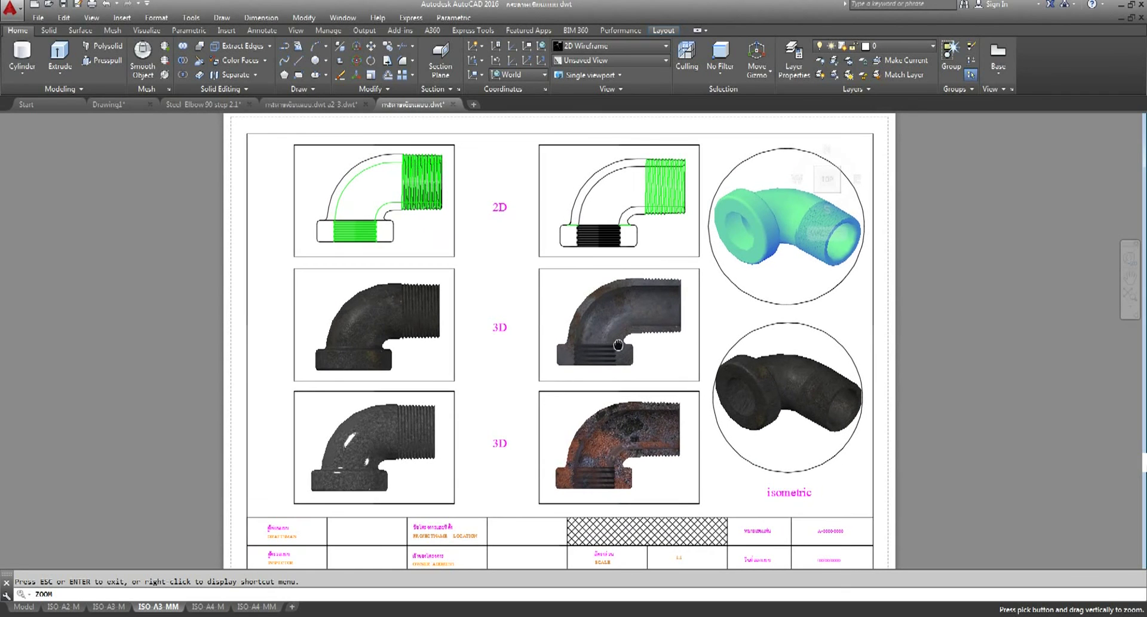
right_click(1009, 328)
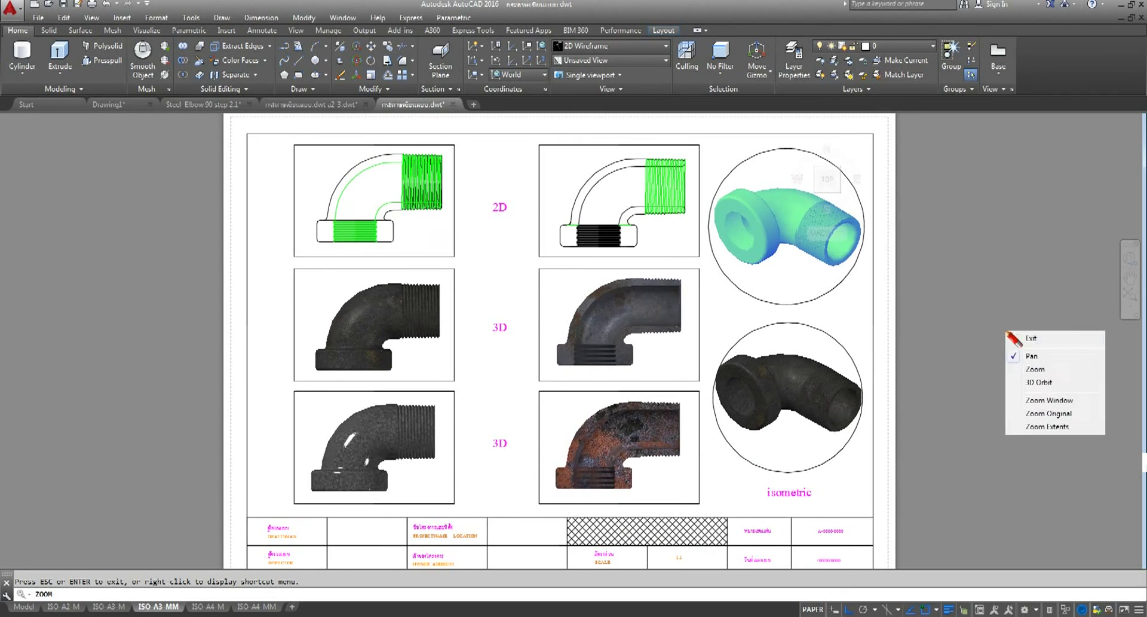
left_click(1023, 336)
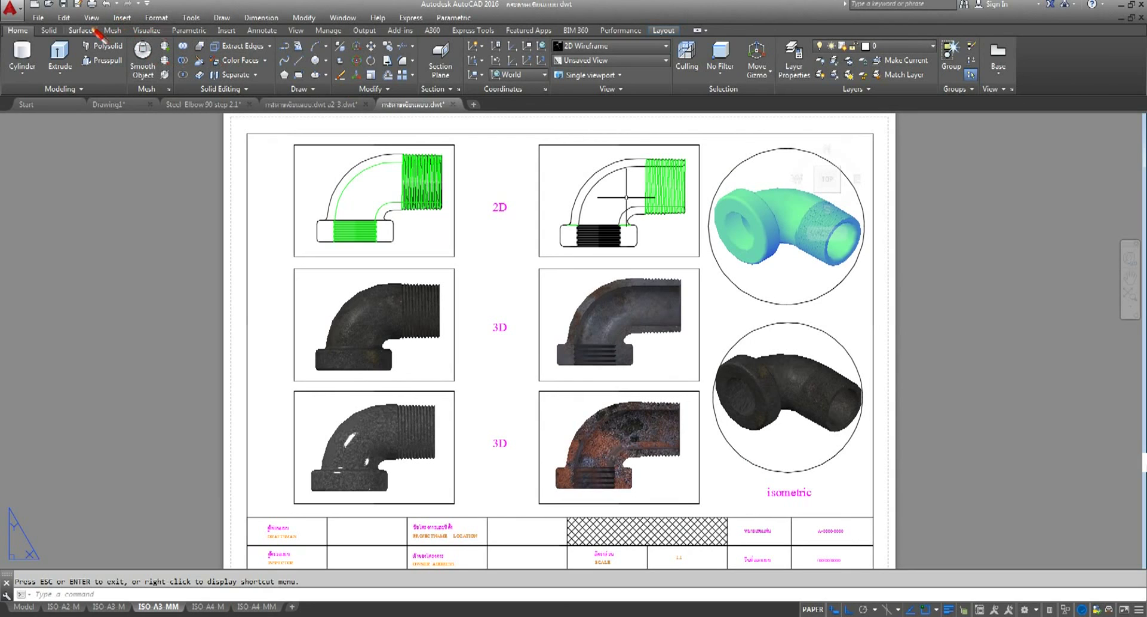
Zoom out slightly with Realtime zoom and nudge the sheet so it fills the screen
left_click(92, 18)
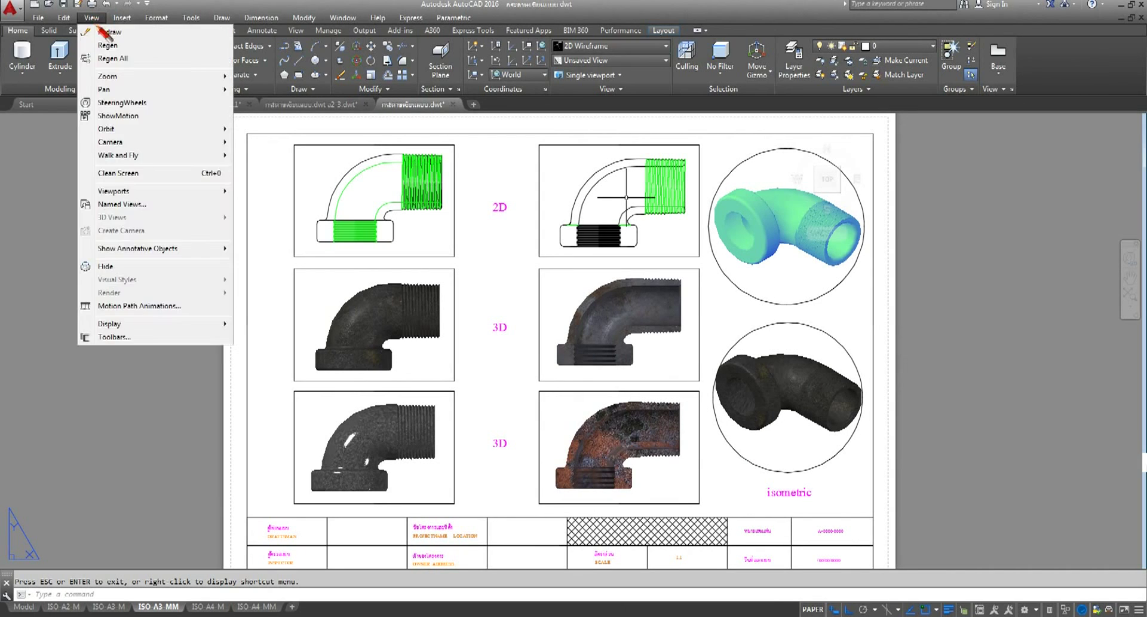
mouse_move(153, 88)
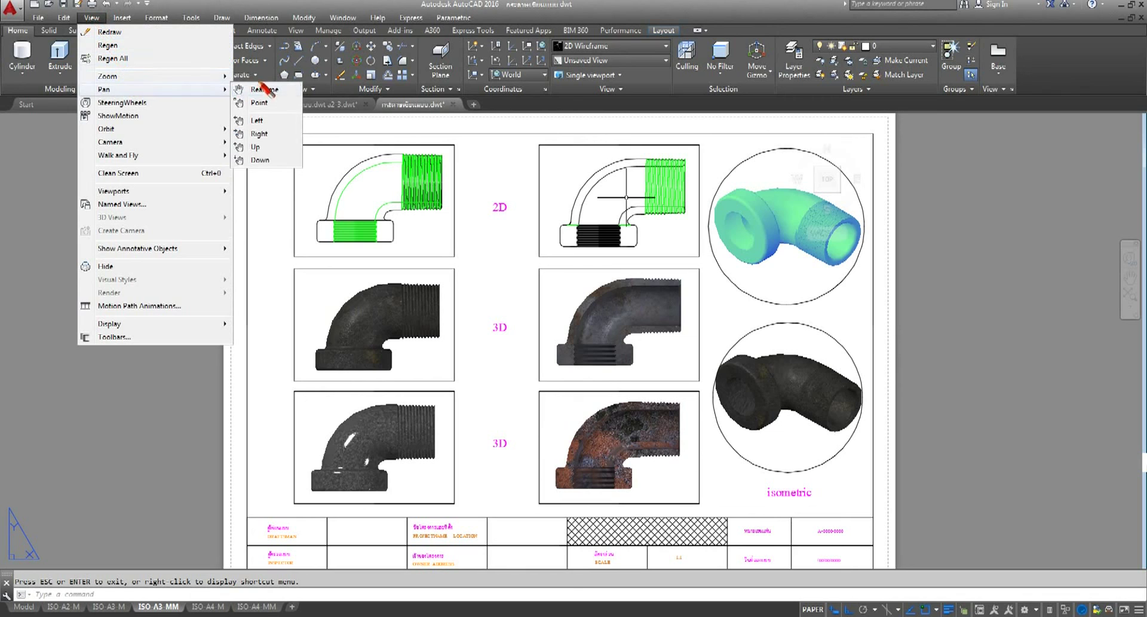
left_click(264, 89)
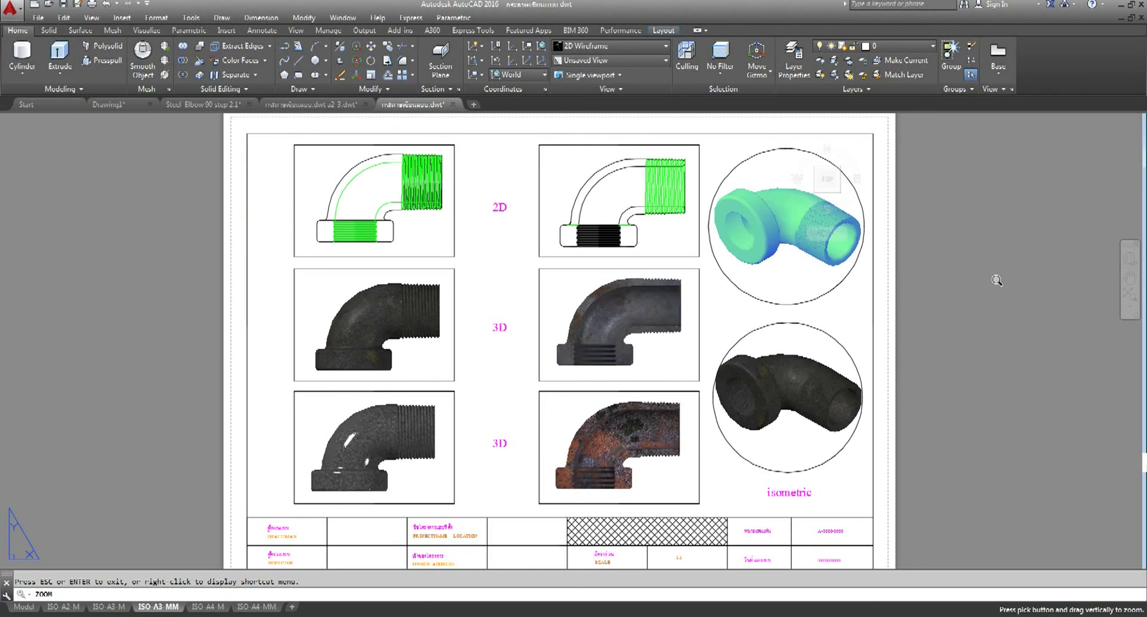
left_click_drag(996, 282, 993, 301)
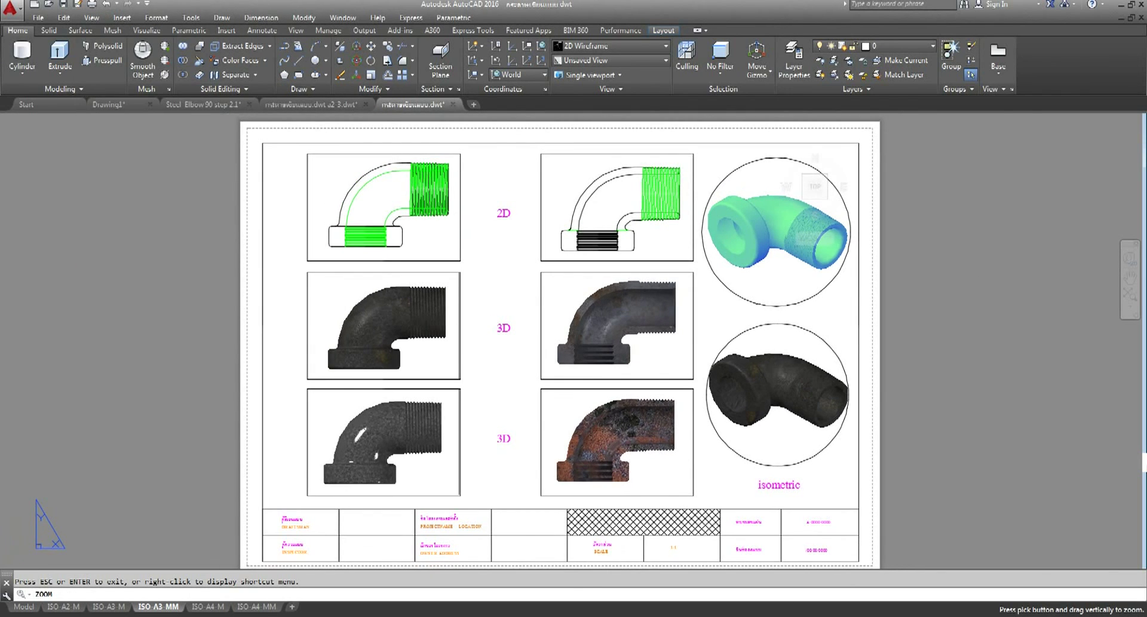
right_click(950, 273)
left_click(986, 280)
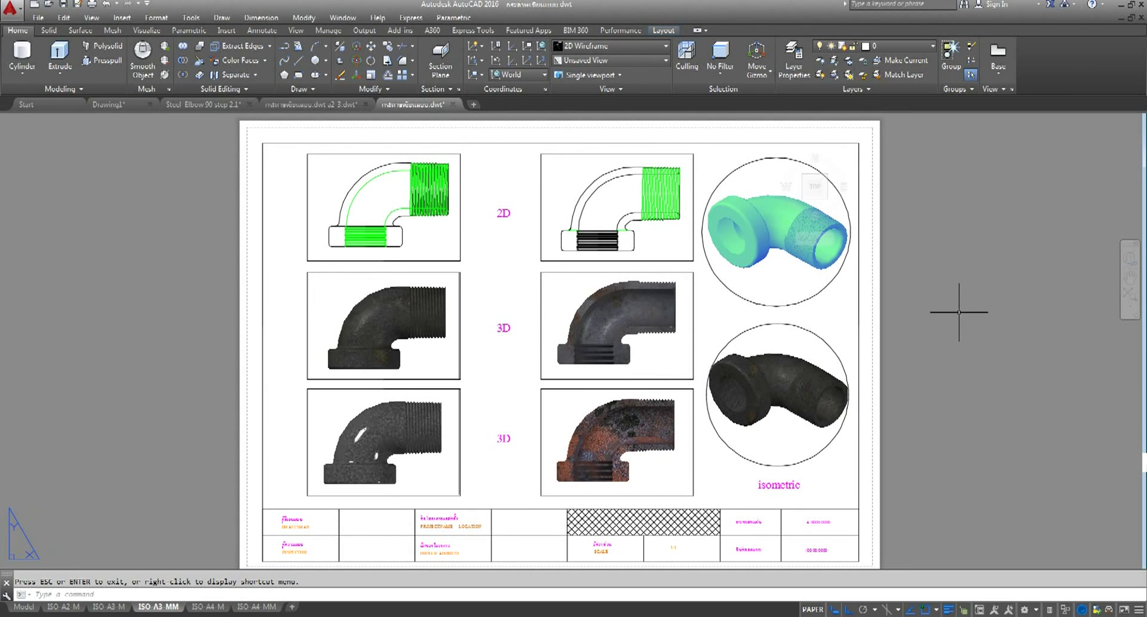
middle_click_drag(959, 311, 956, 307)
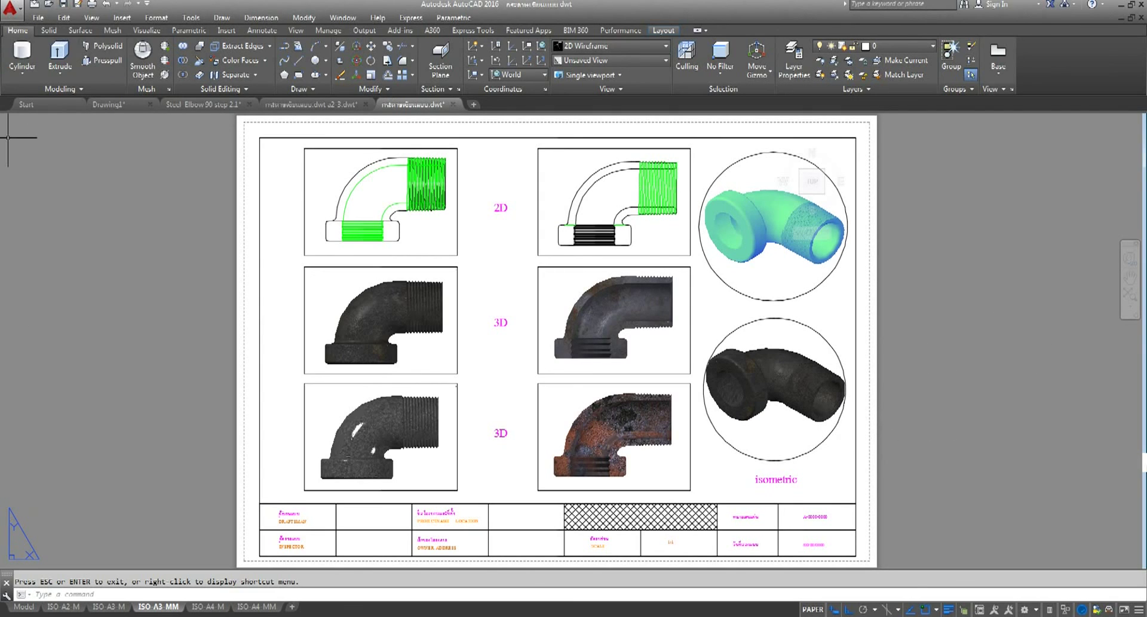
In Save Drawing As, set file type AutoCAD R14/LT98/LT97 Drawing and location drive (D:)
left_click(44, 21)
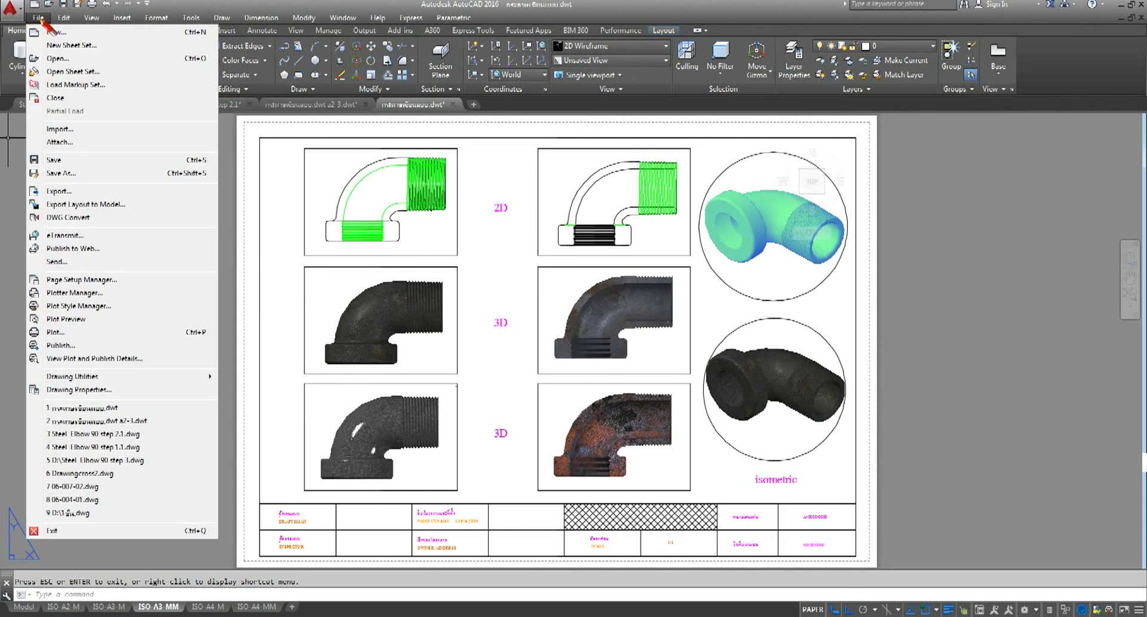
left_click(55, 181)
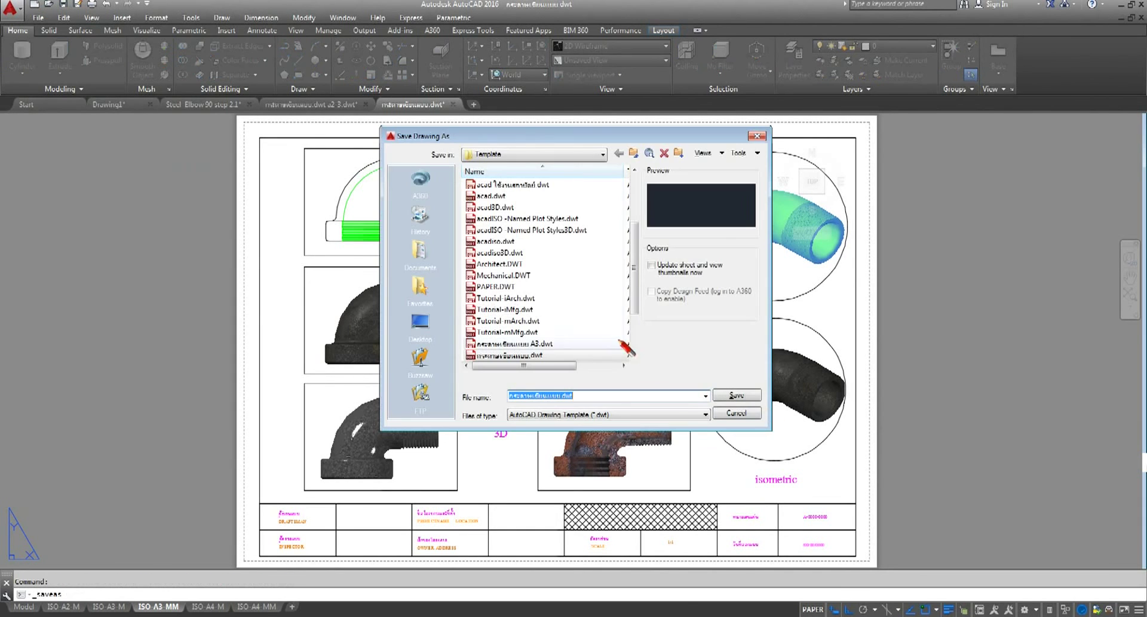
left_click(706, 414)
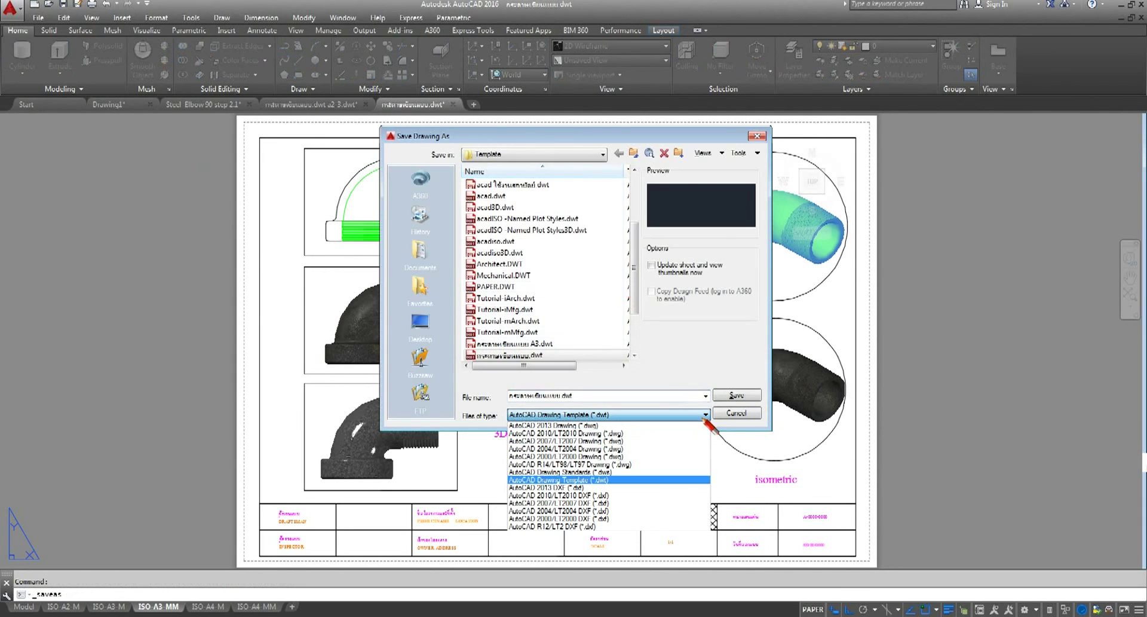
left_click(645, 465)
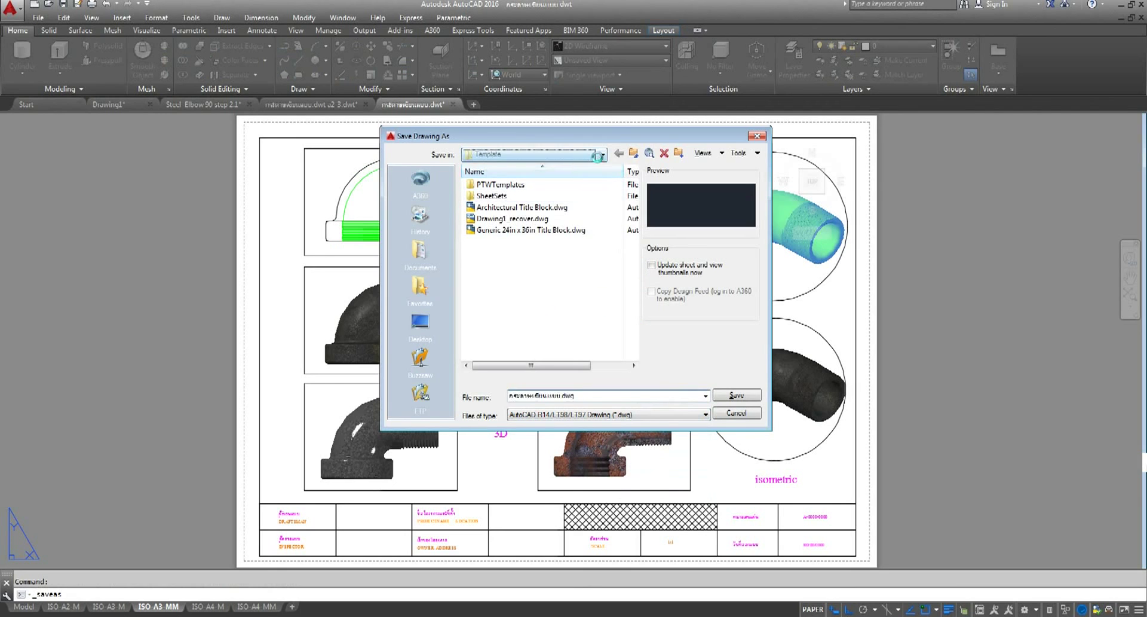
left_click(601, 155)
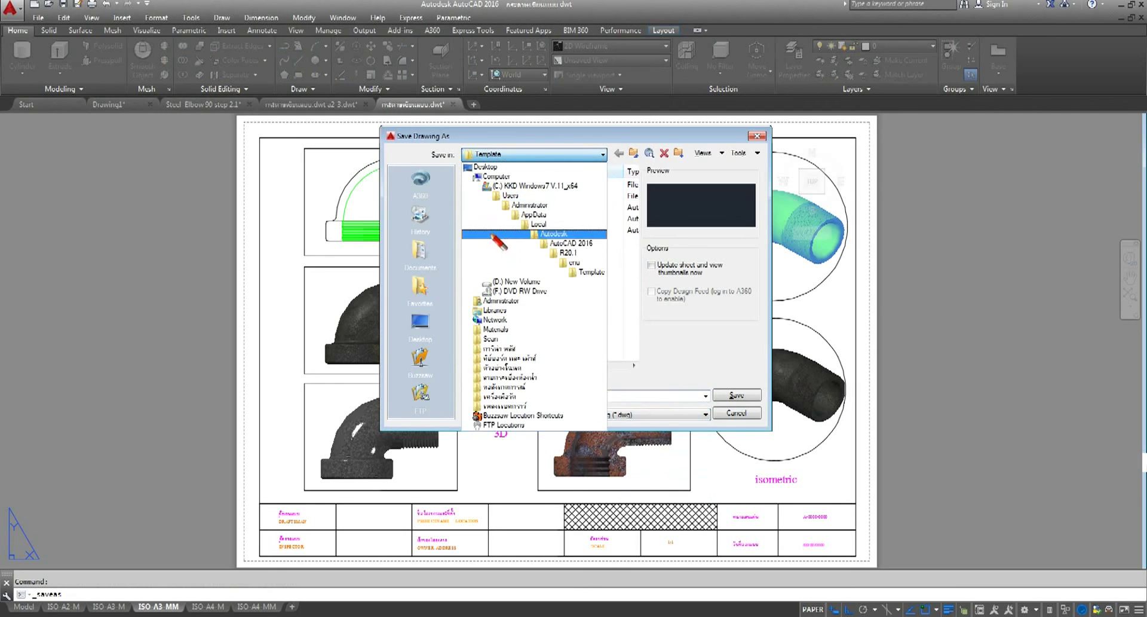
left_click(520, 281)
scroll(594, 312, "down", 3)
scroll(590, 319, "down", 3)
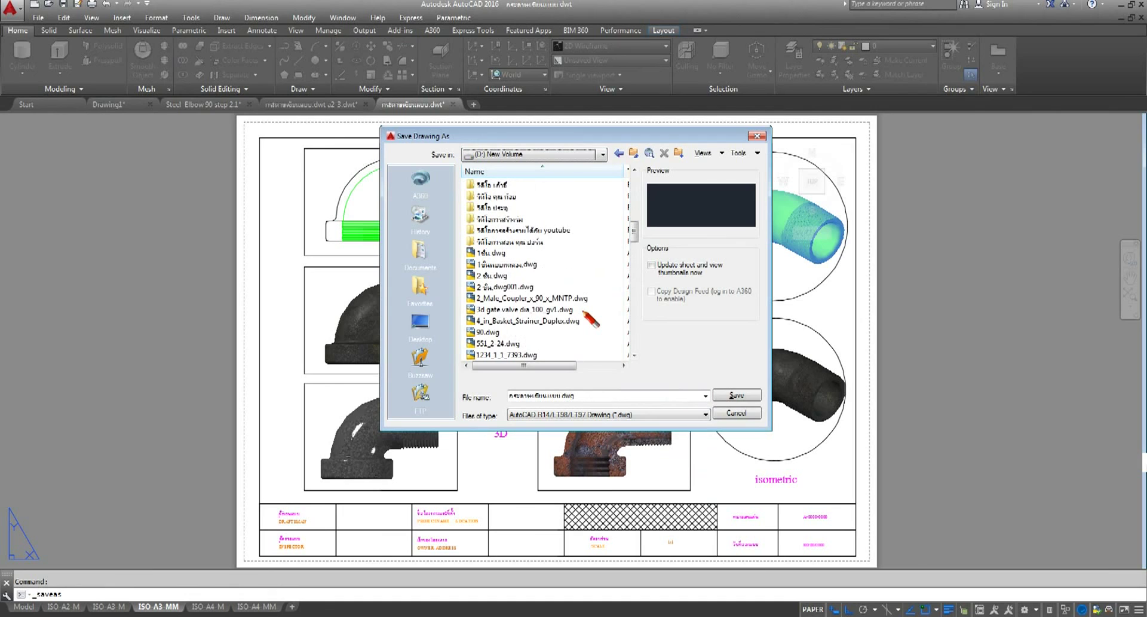
scroll(590, 320, "down", 3)
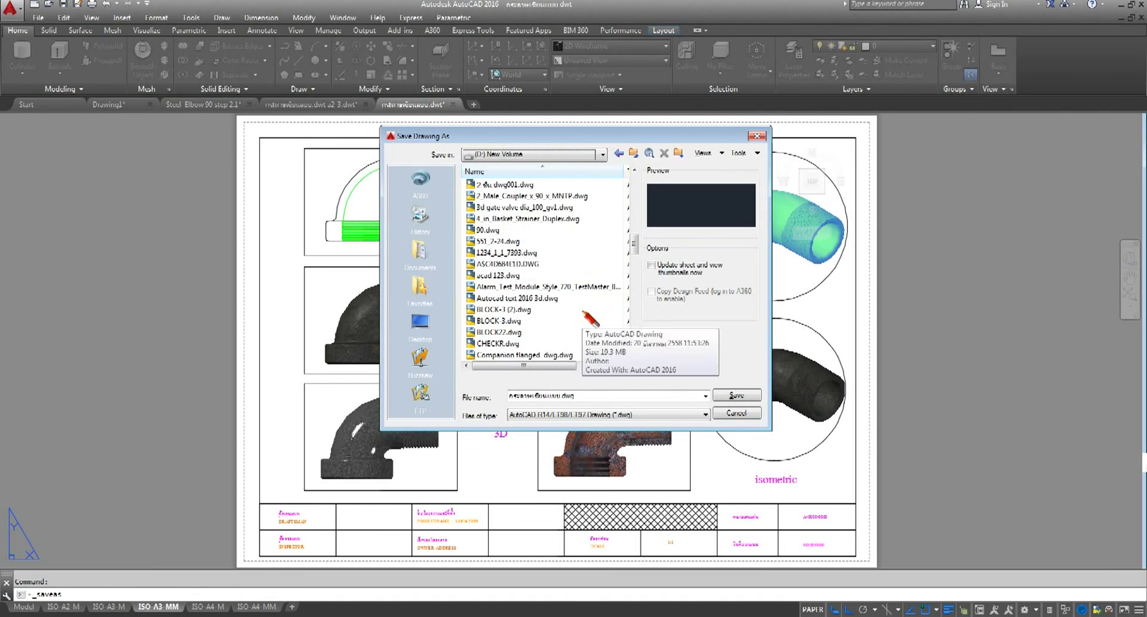
scroll(590, 320, "down", 2)
scroll(590, 320, "down", 1)
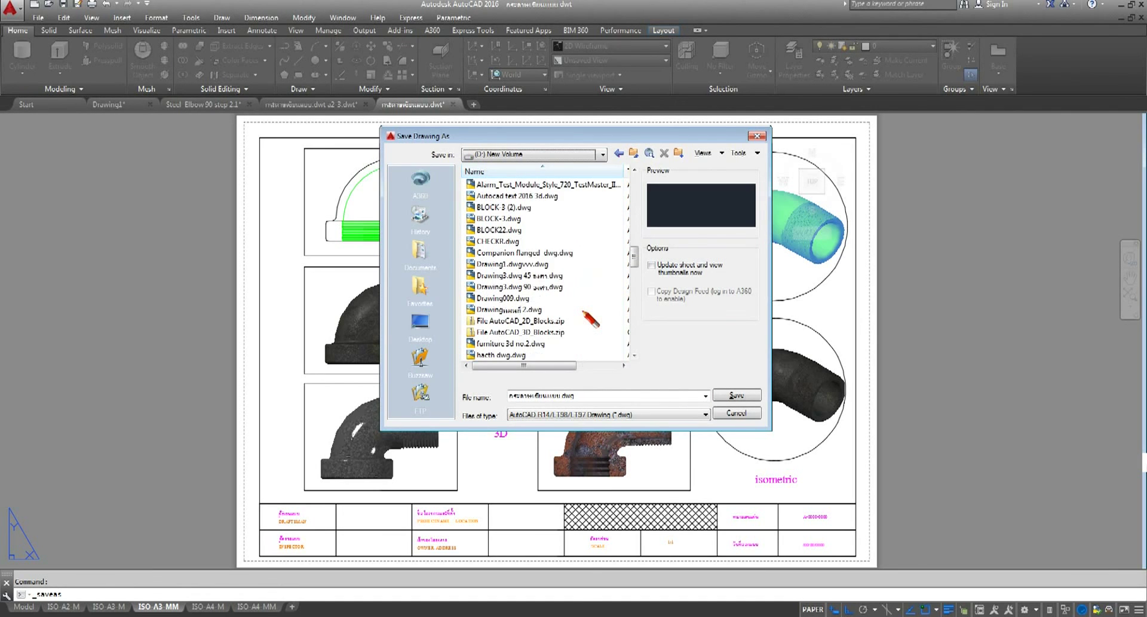
scroll(590, 320, "down", 3)
scroll(583, 312, "down", 2)
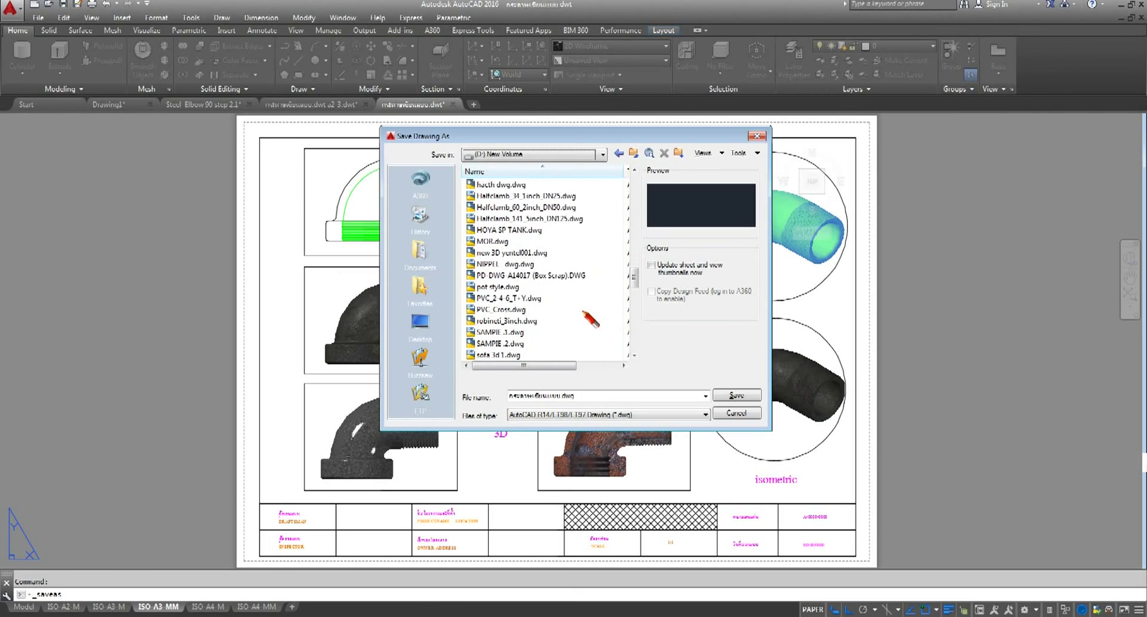
scroll(584, 312, "down", 2)
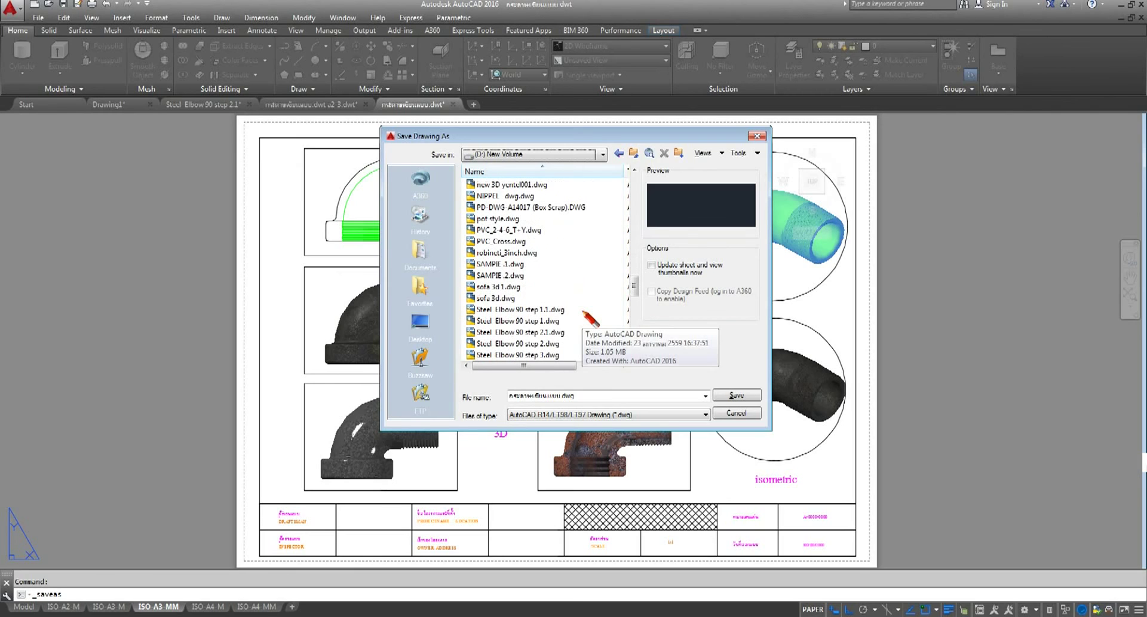
Save the drawing as 'Steel Elbow 90 step 3.1.dwg'
left_click(556, 355)
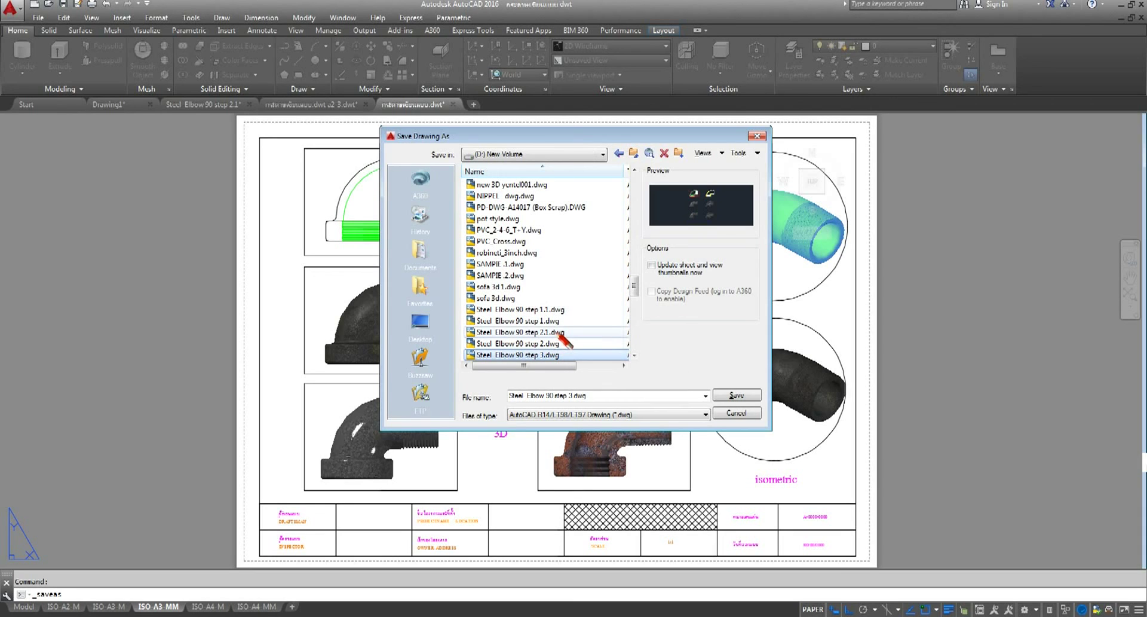
left_click(560, 333)
left_click(556, 355)
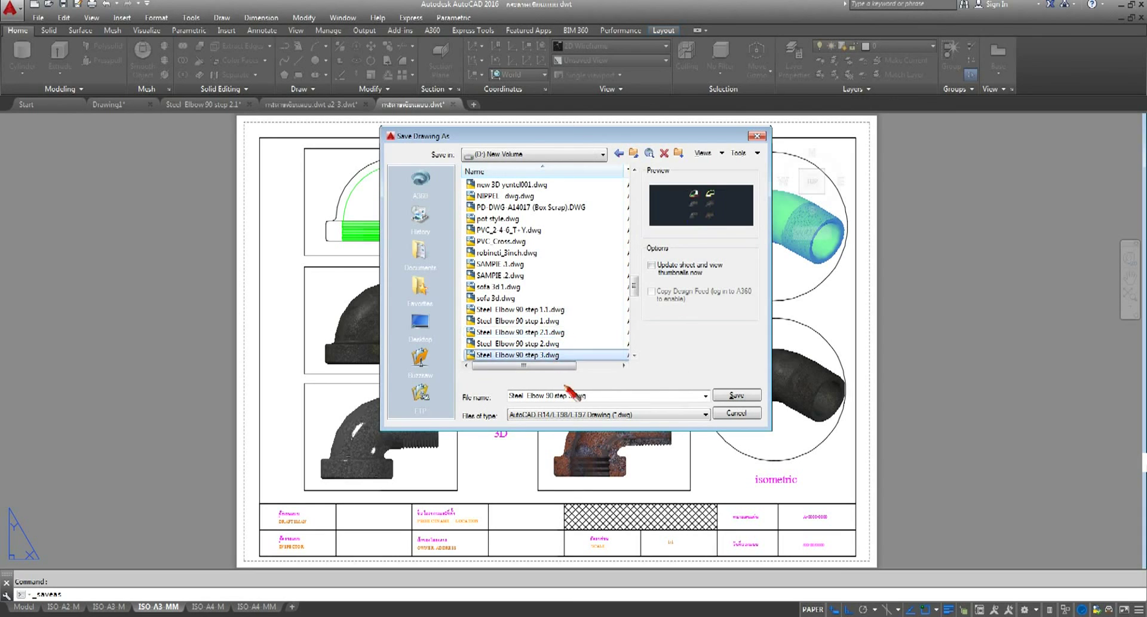
left_click(626, 396)
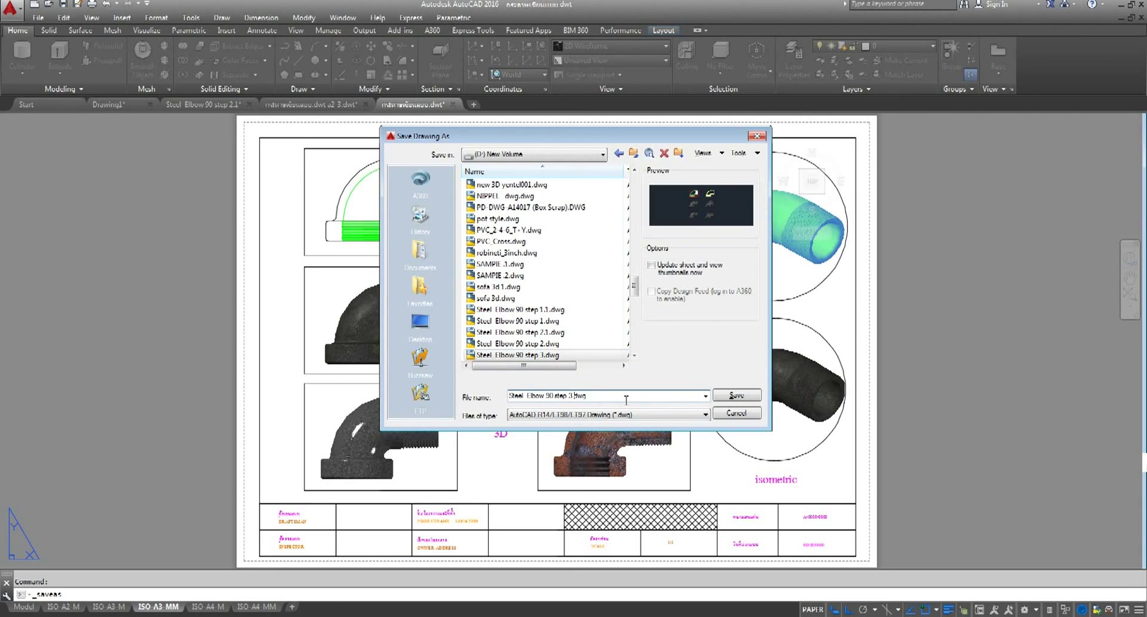
type(".")
type("1")
left_click(739, 396)
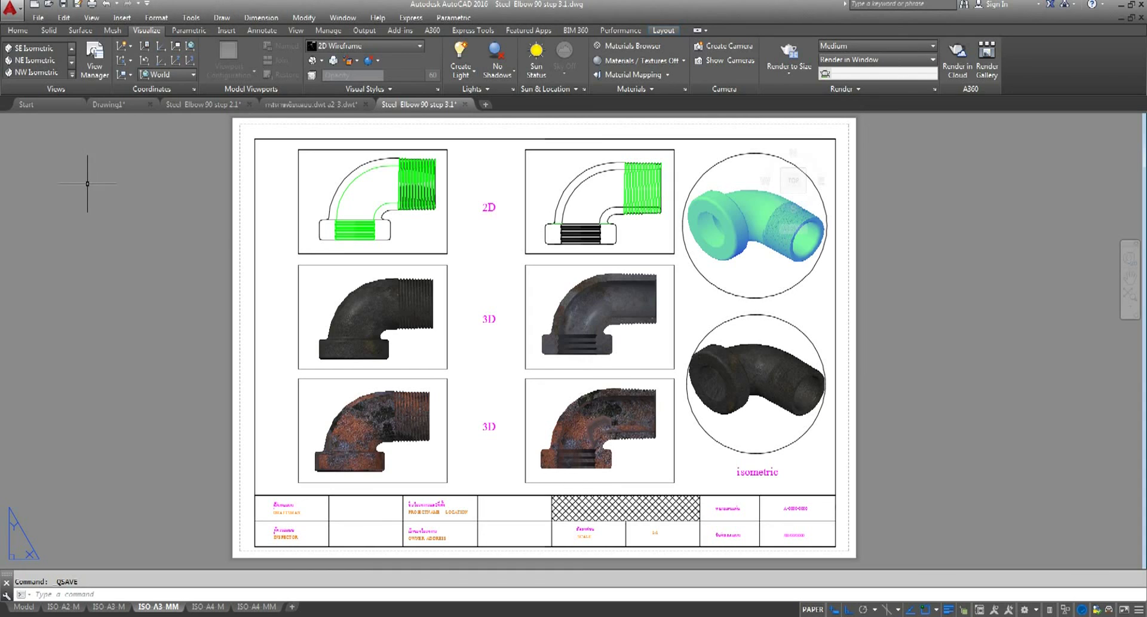
Set the plot to the Brother MFC J2320 Printer with Layout as the plot area, applied to layout
left_click(92, 5)
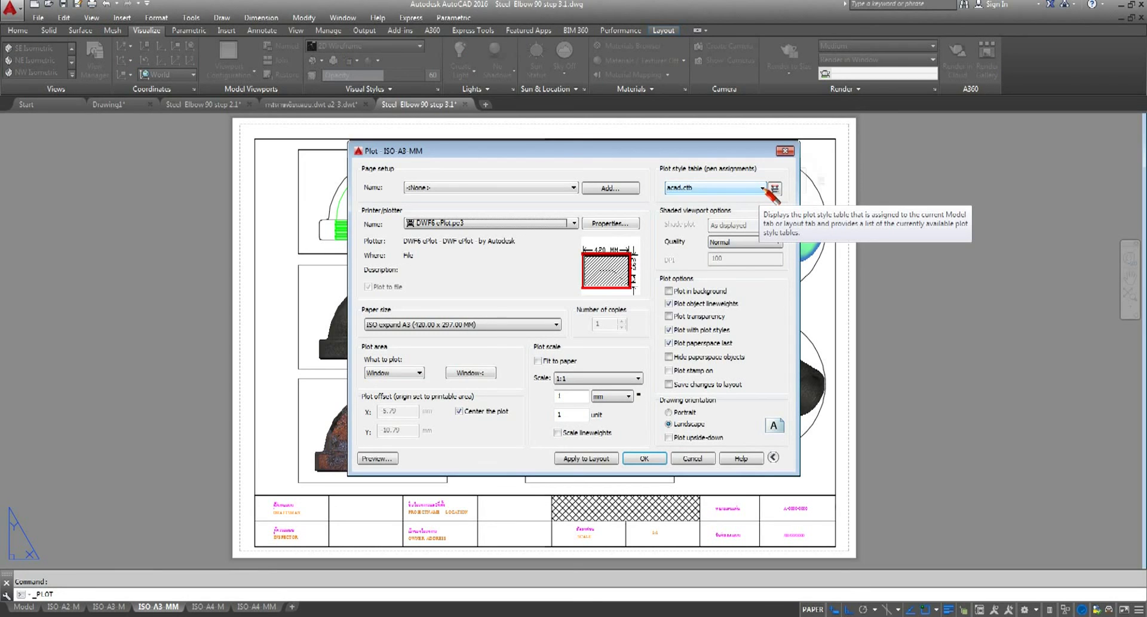
left_click(764, 189)
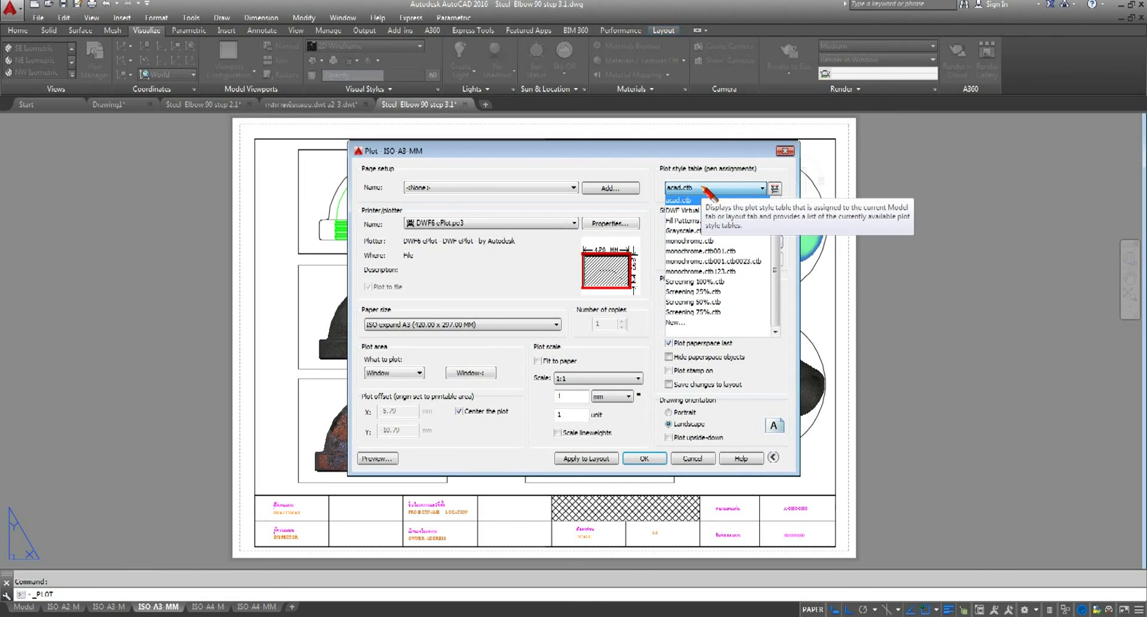
left_click(573, 186)
left_click(573, 223)
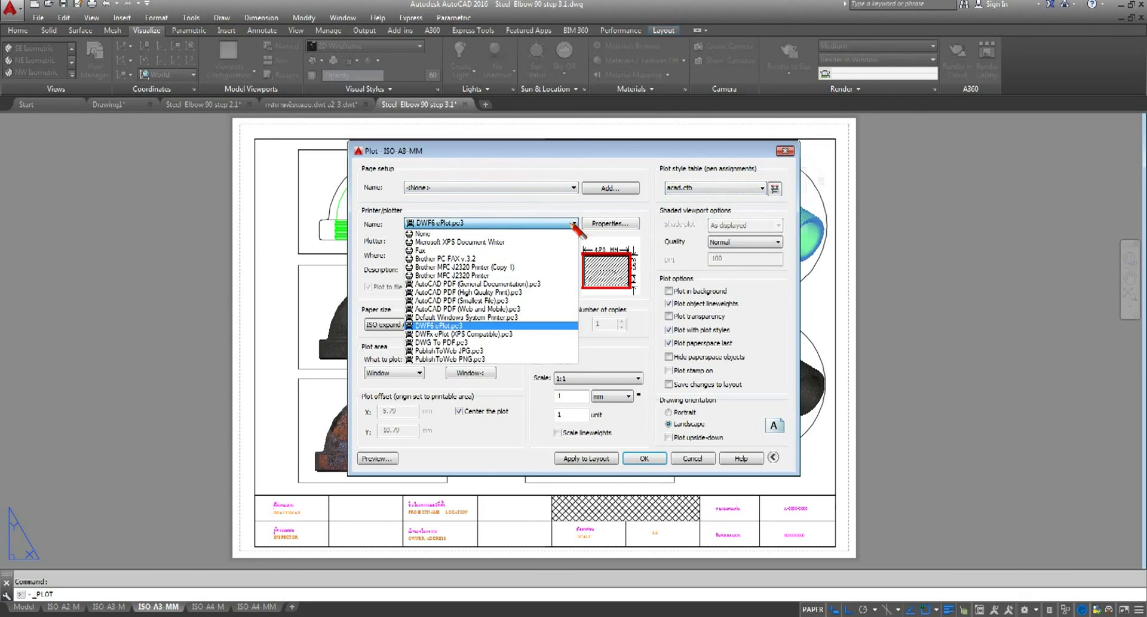
left_click(481, 274)
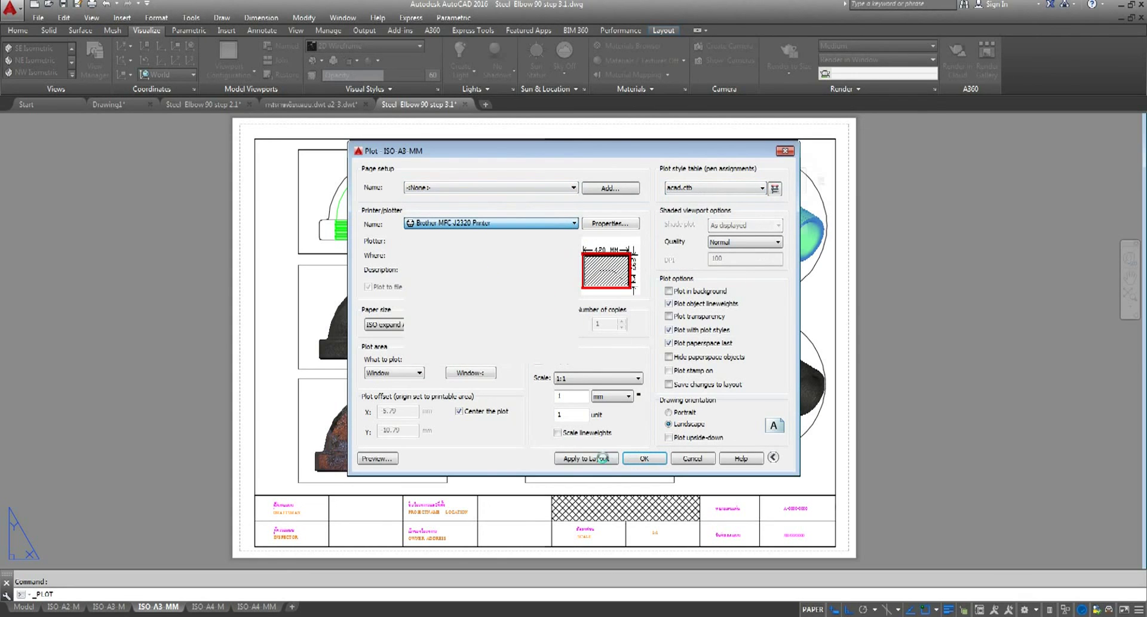
left_click(419, 373)
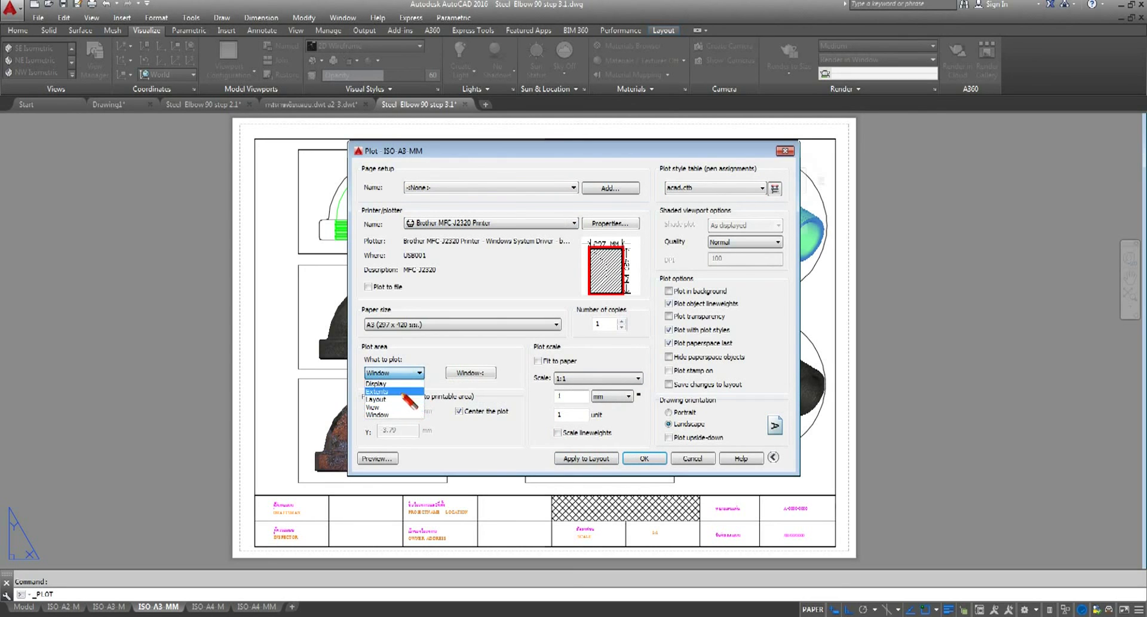
left_click(407, 399)
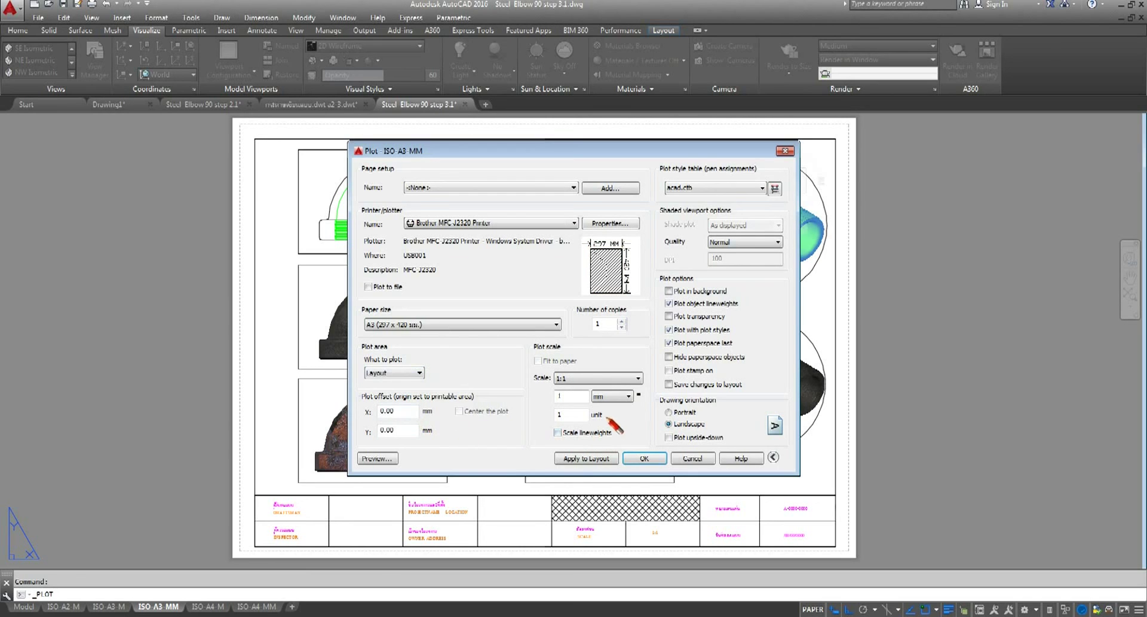
left_click(600, 458)
left_click(377, 458)
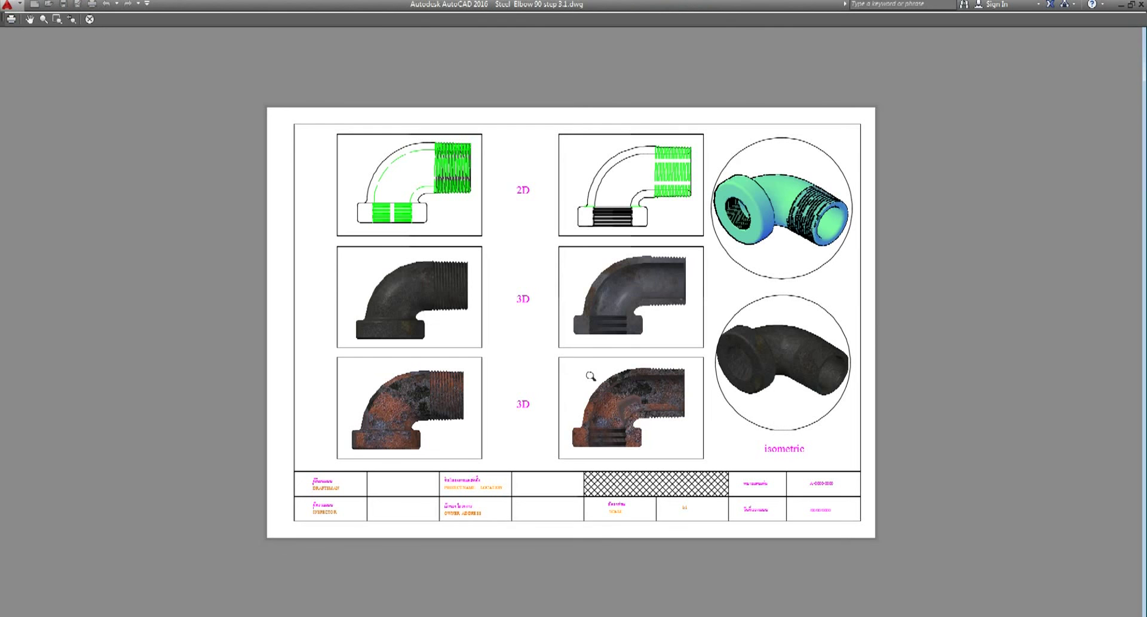
Exit the plot preview and close the Plot dialog without printing
right_click(594, 344)
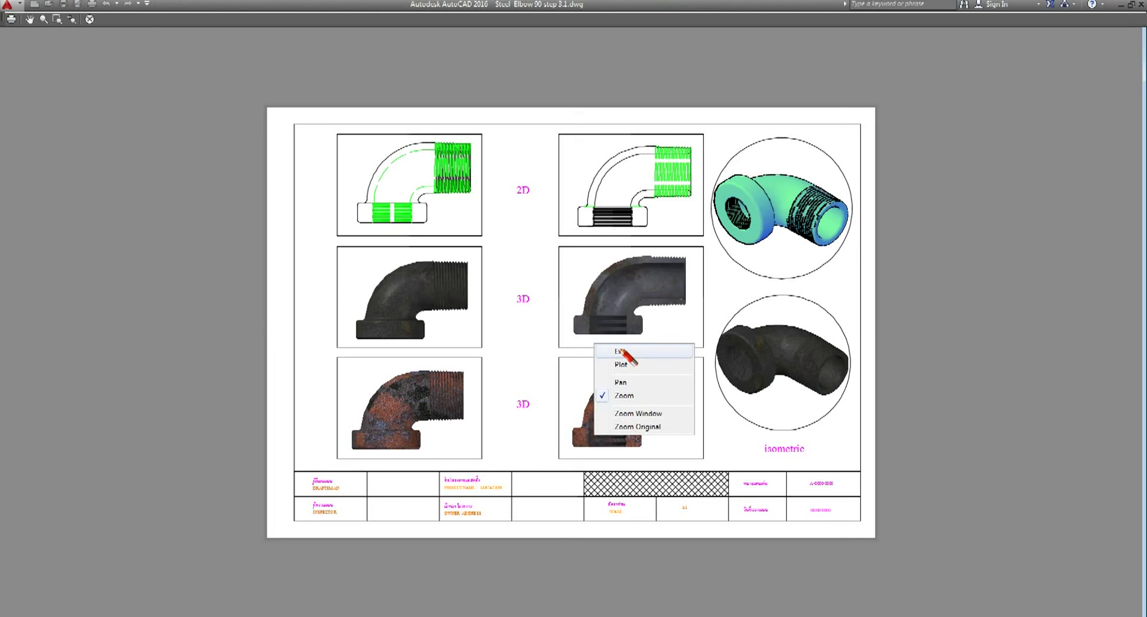
left_click(622, 351)
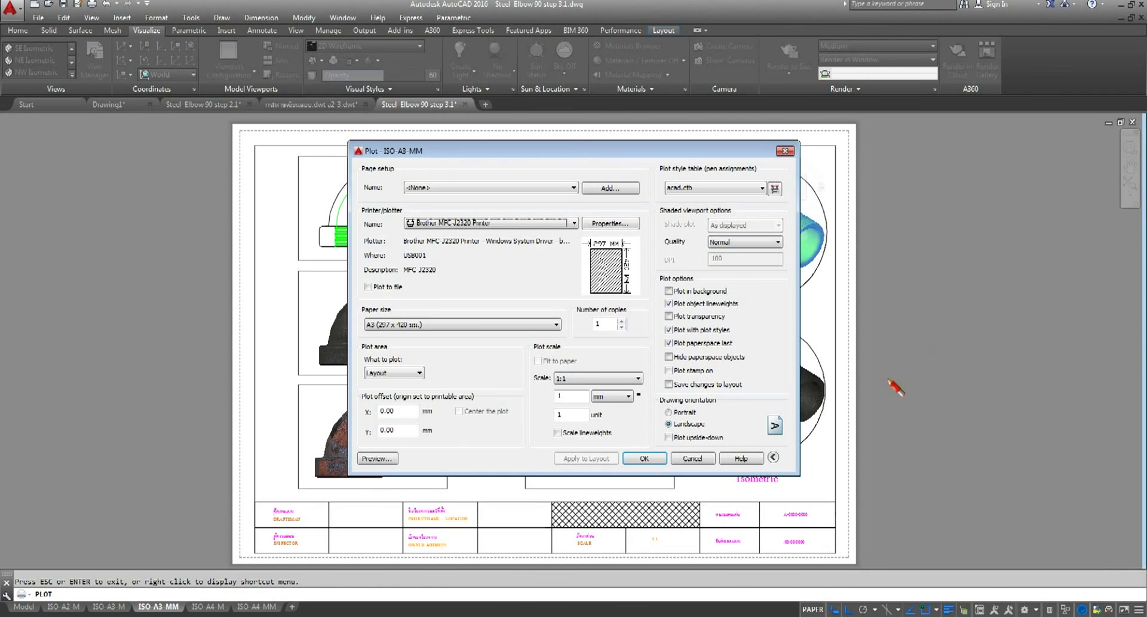
left_click(784, 152)
Start Move and crossing-select the sheet contents, including the title block
key("Escape")
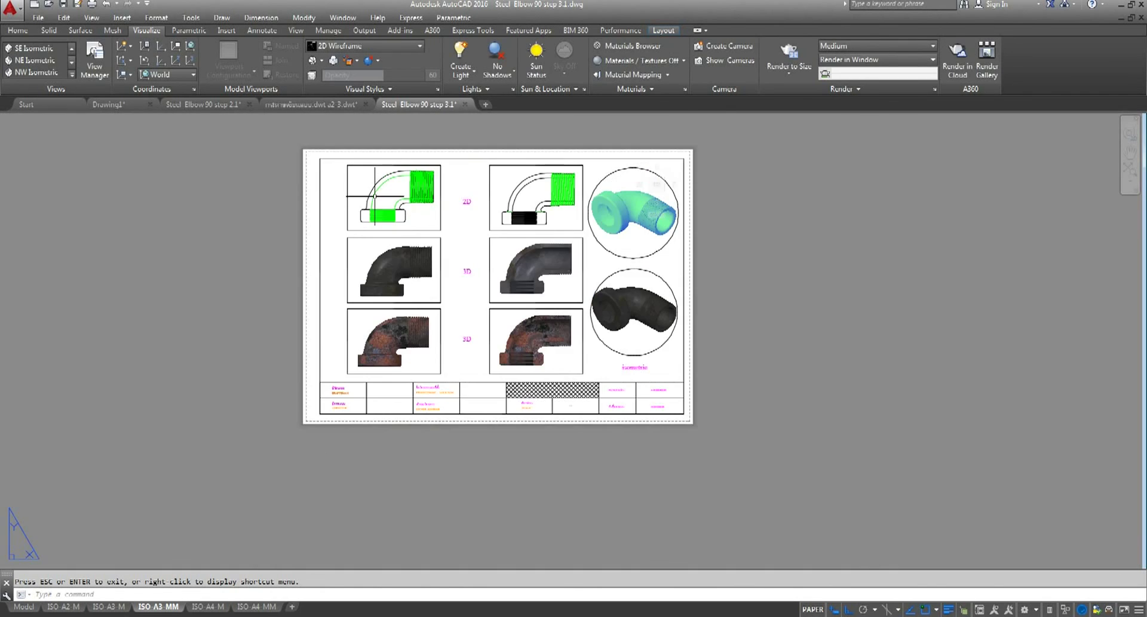
left_click(17, 30)
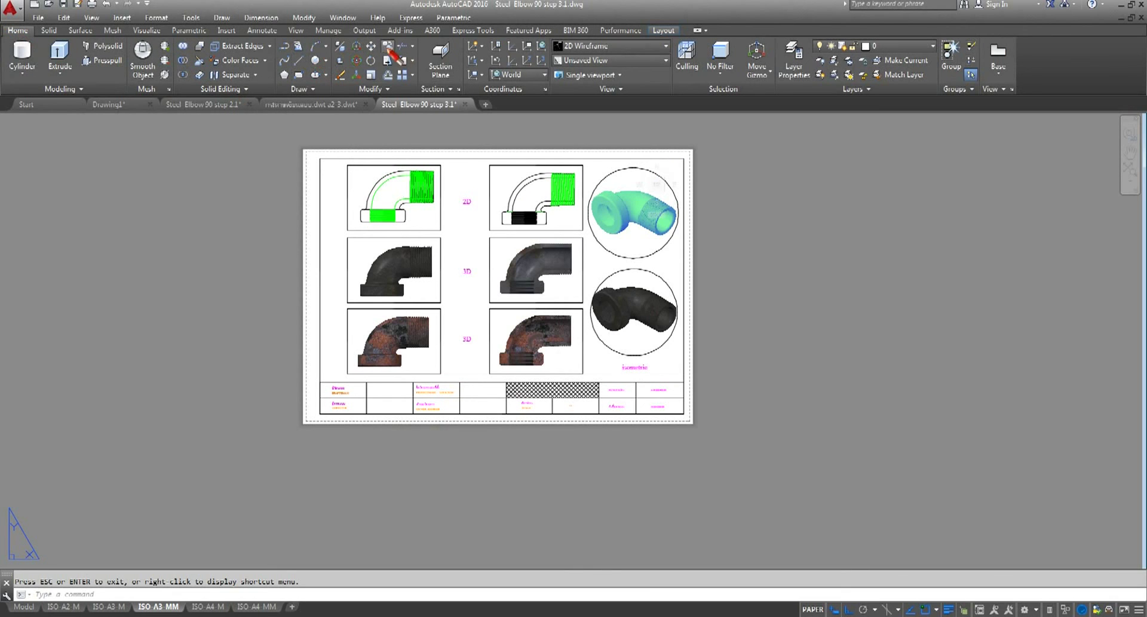
left_click(371, 46)
left_click(747, 141)
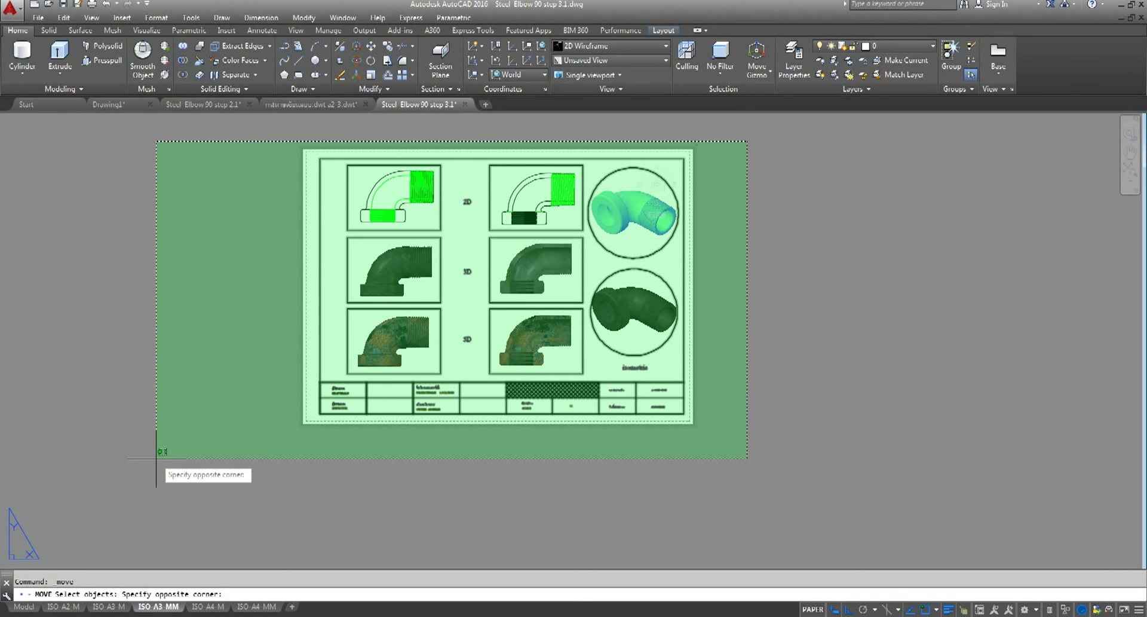
left_click(261, 459)
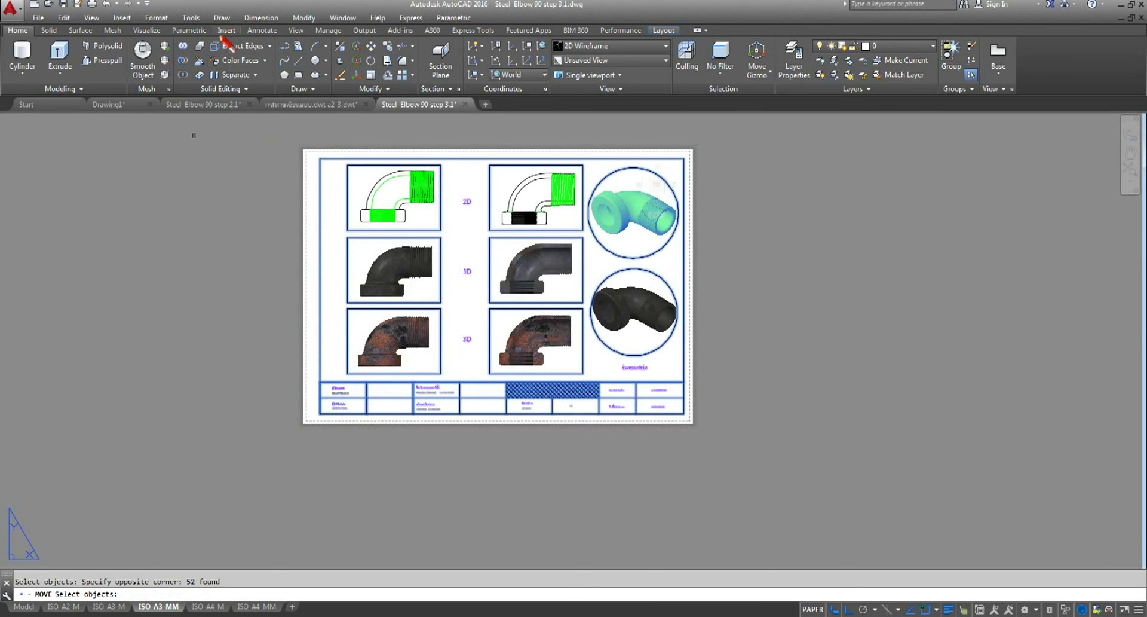
left_click(371, 46)
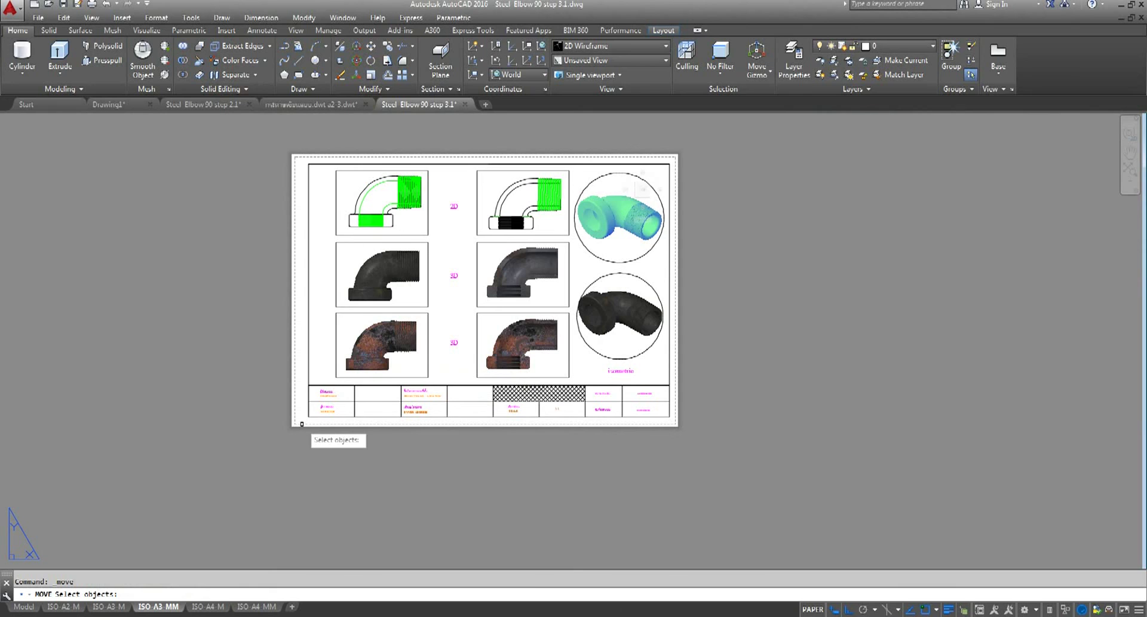
left_click(697, 137)
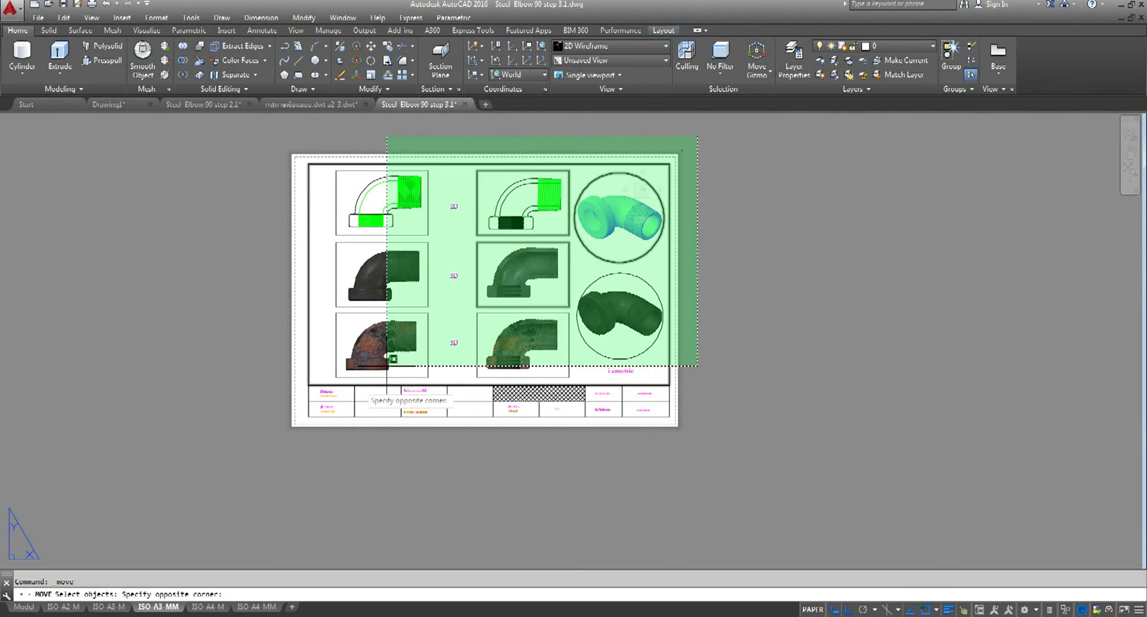
left_click(220, 466)
key("Return")
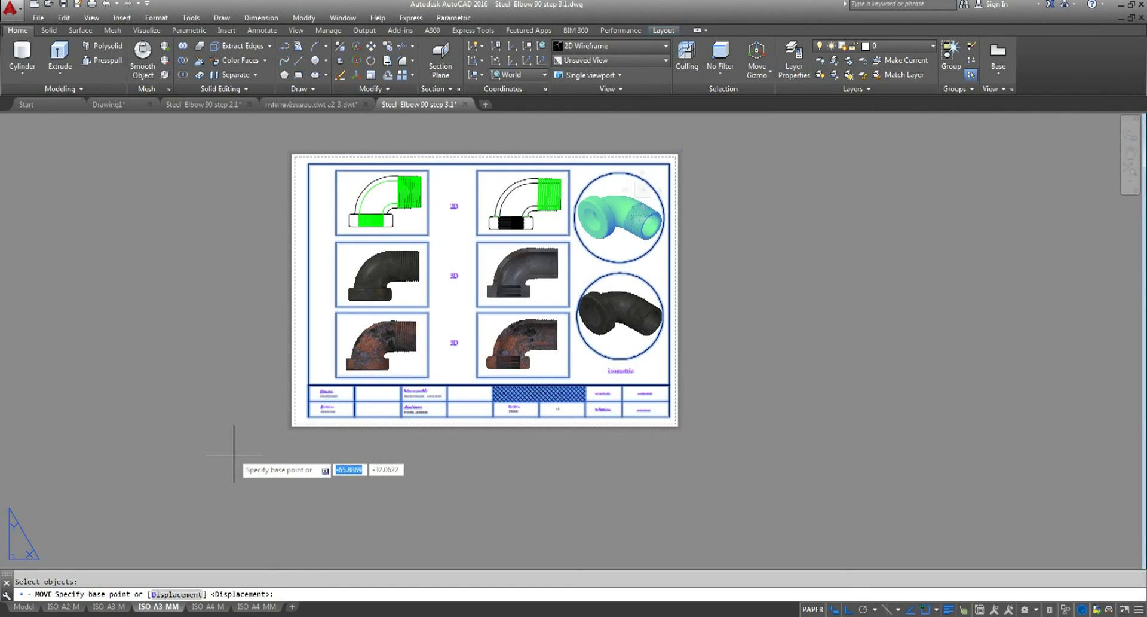
Move the selection from the title block corner to the frame corner with Ortho off
scroll(291, 421, "up", 7)
scroll(291, 422, "up", 3)
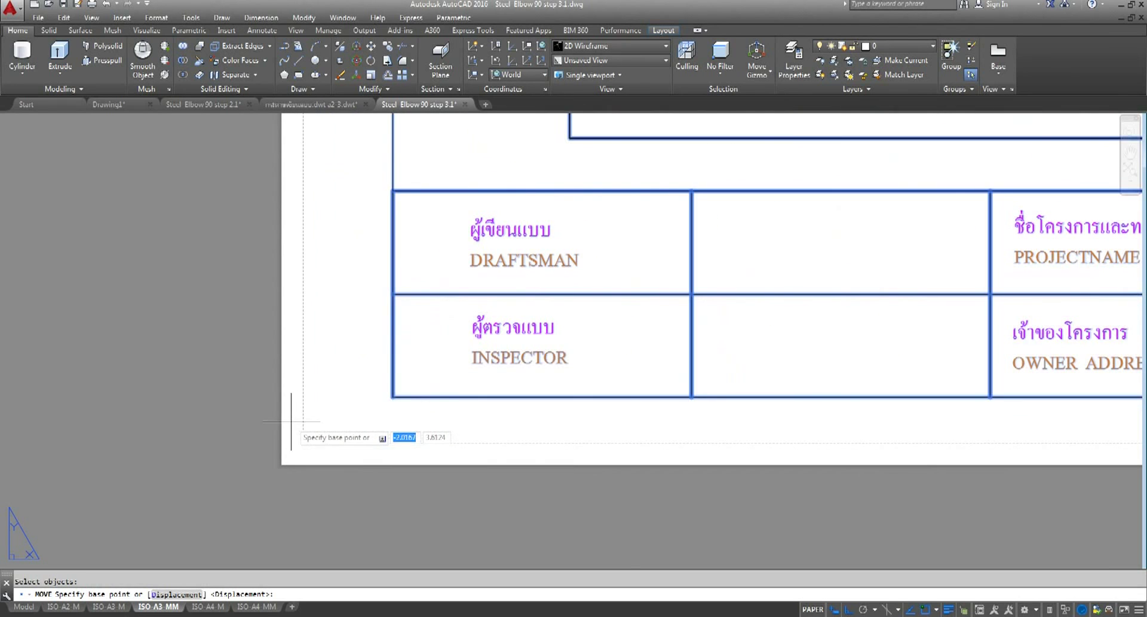
left_click(393, 397)
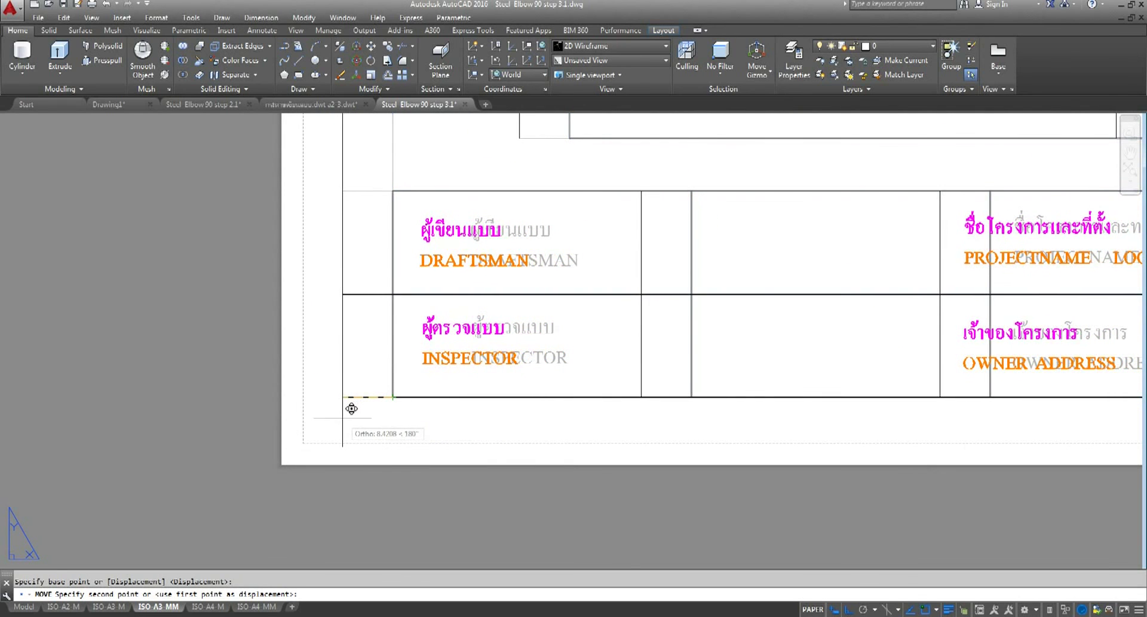
key("F8")
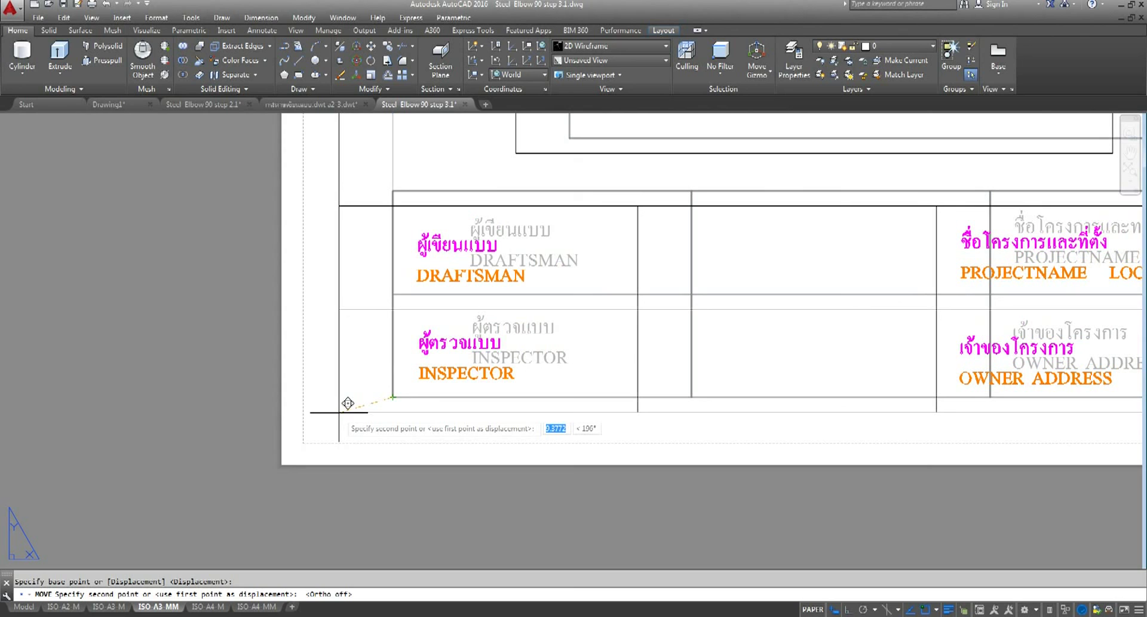
left_click(338, 412)
scroll(340, 412, "down", 4)
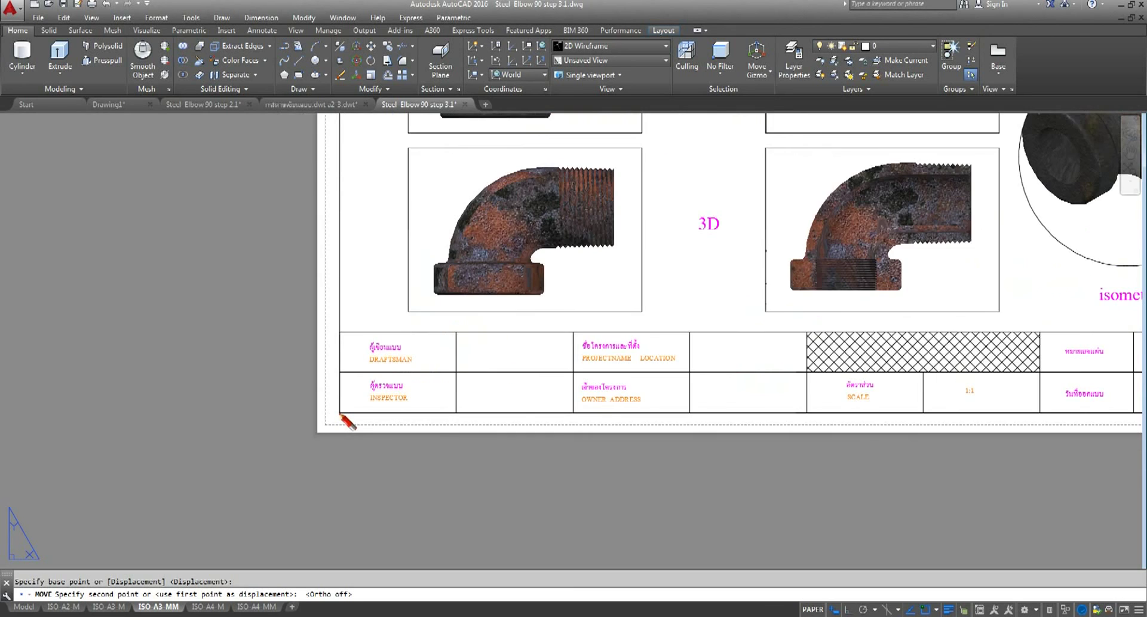
scroll(339, 412, "down", 3)
scroll(341, 414, "down", 2)
scroll(340, 412, "down", 2)
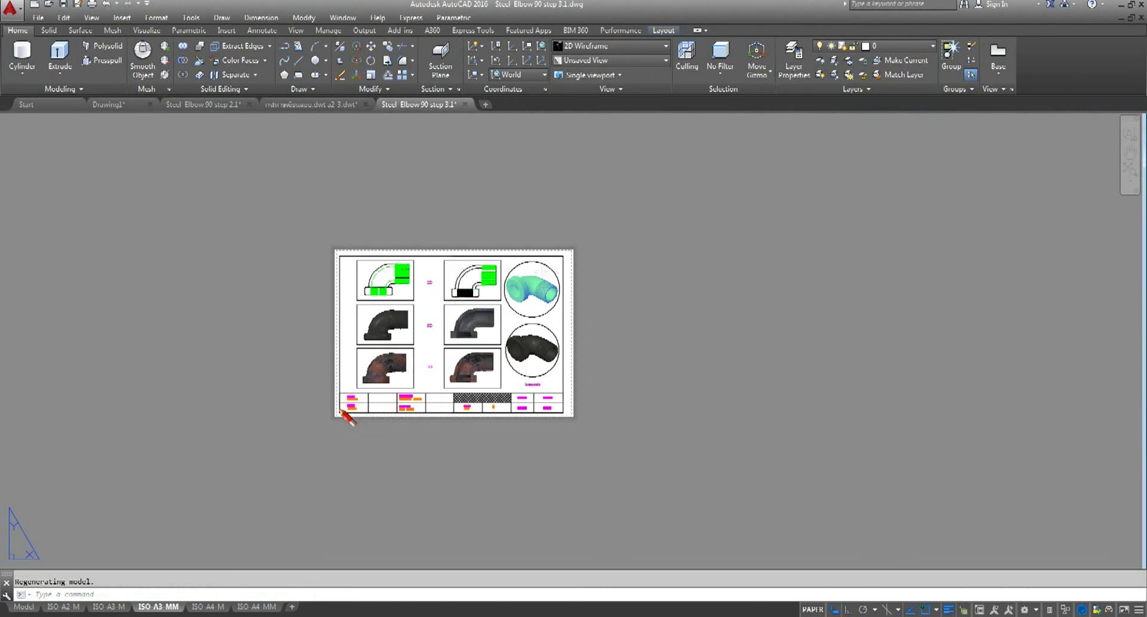
scroll(340, 409, "down", 1)
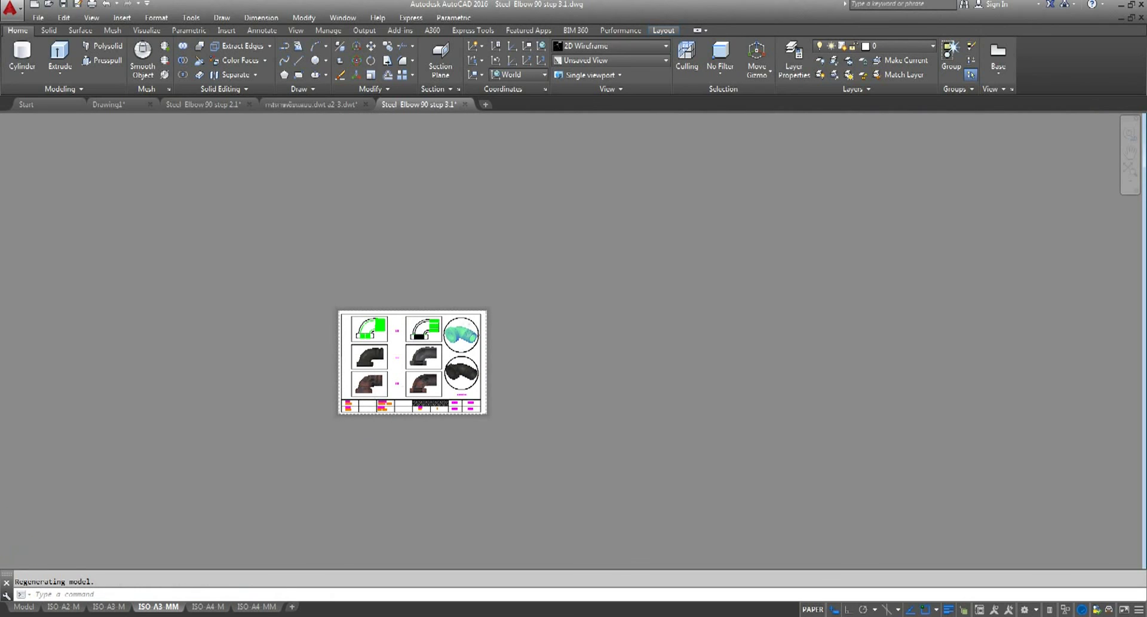
scroll(379, 386, "up", 2)
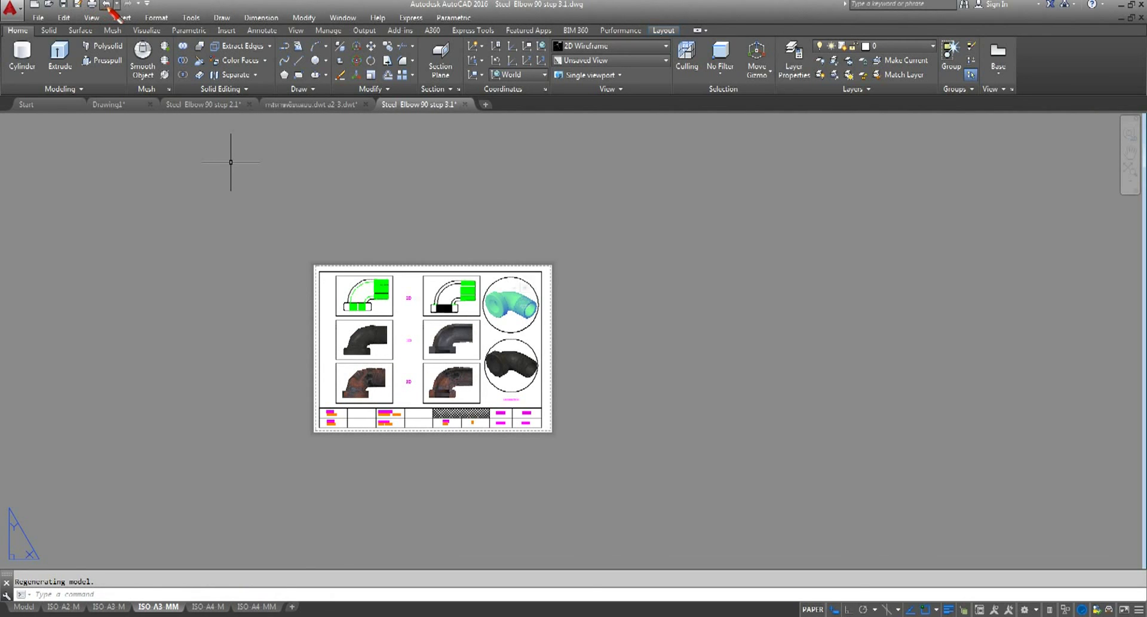
Undo the title block move, then shift the whole layout slightly left from its corner
left_click(108, 4)
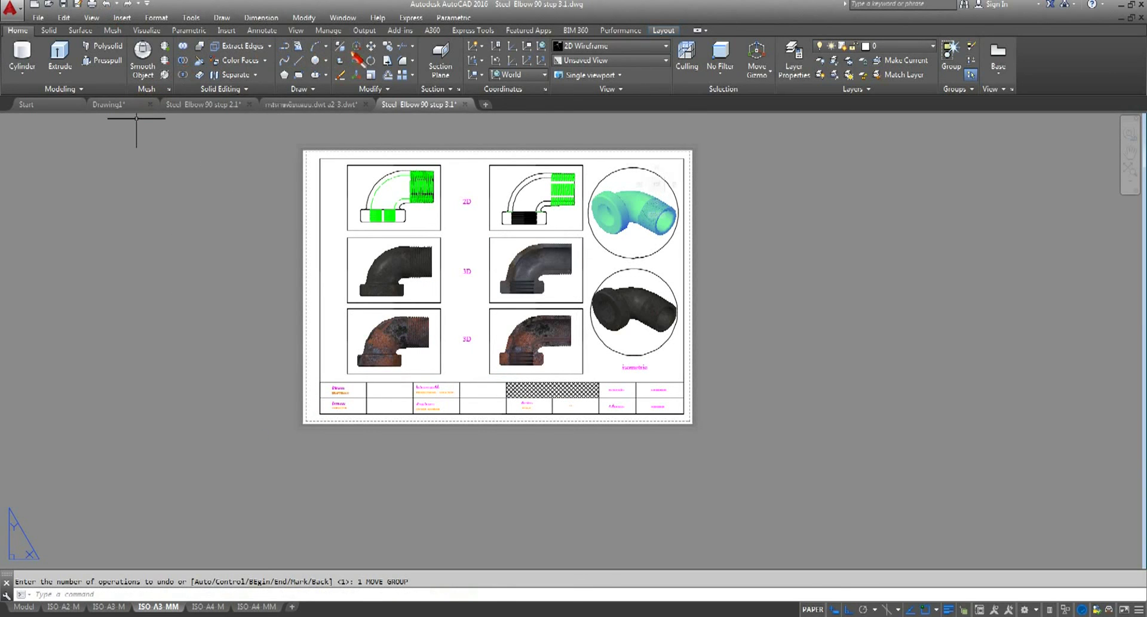
left_click(371, 46)
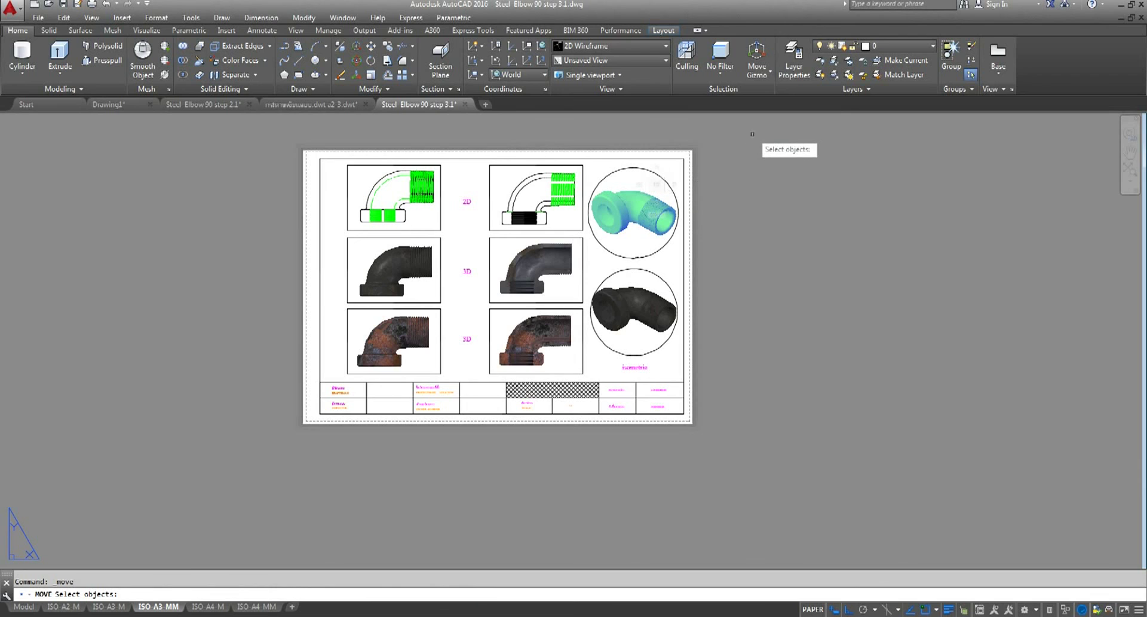
left_click(745, 126)
left_click(206, 472)
key("Return")
scroll(312, 435, "up", 5)
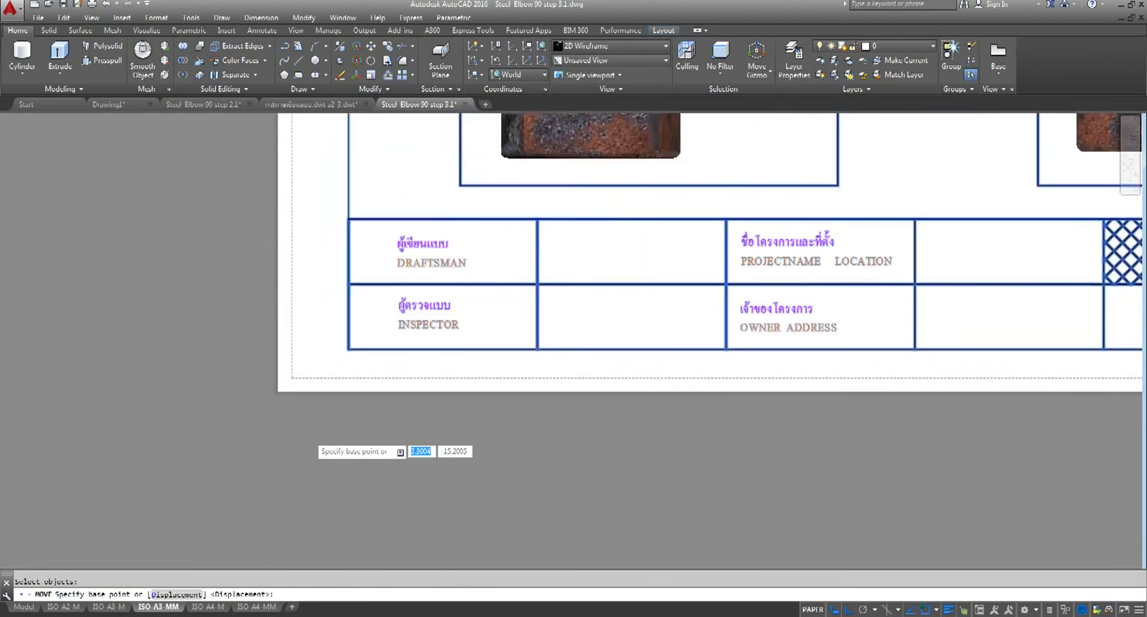
scroll(359, 323, "up", 3)
left_click(371, 297)
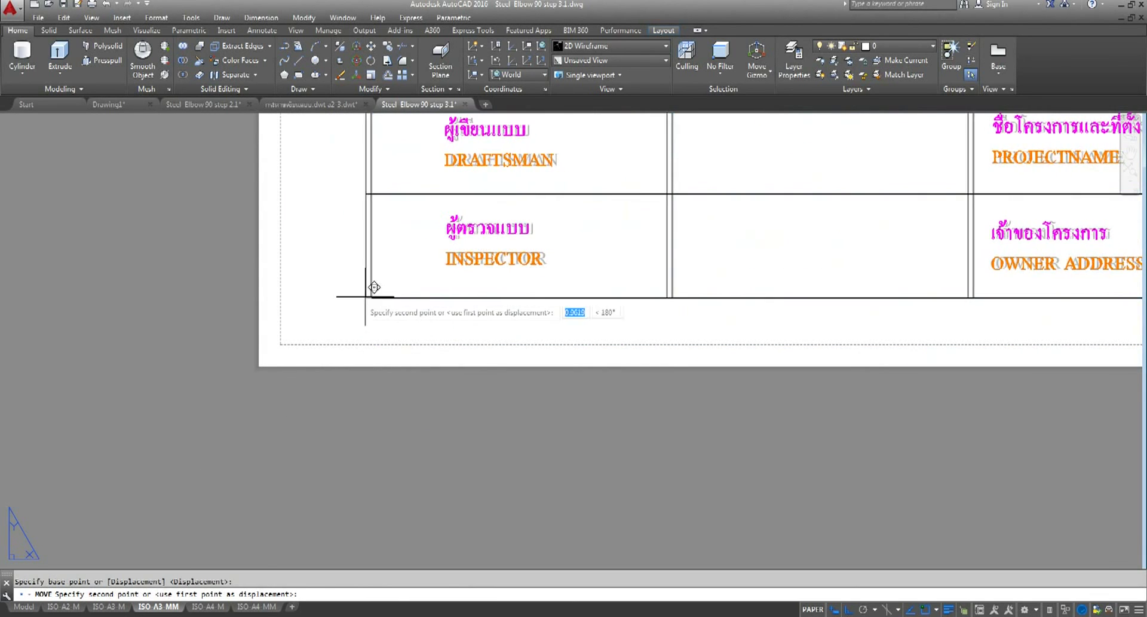
left_click(348, 297)
scroll(347, 297, "down", 6)
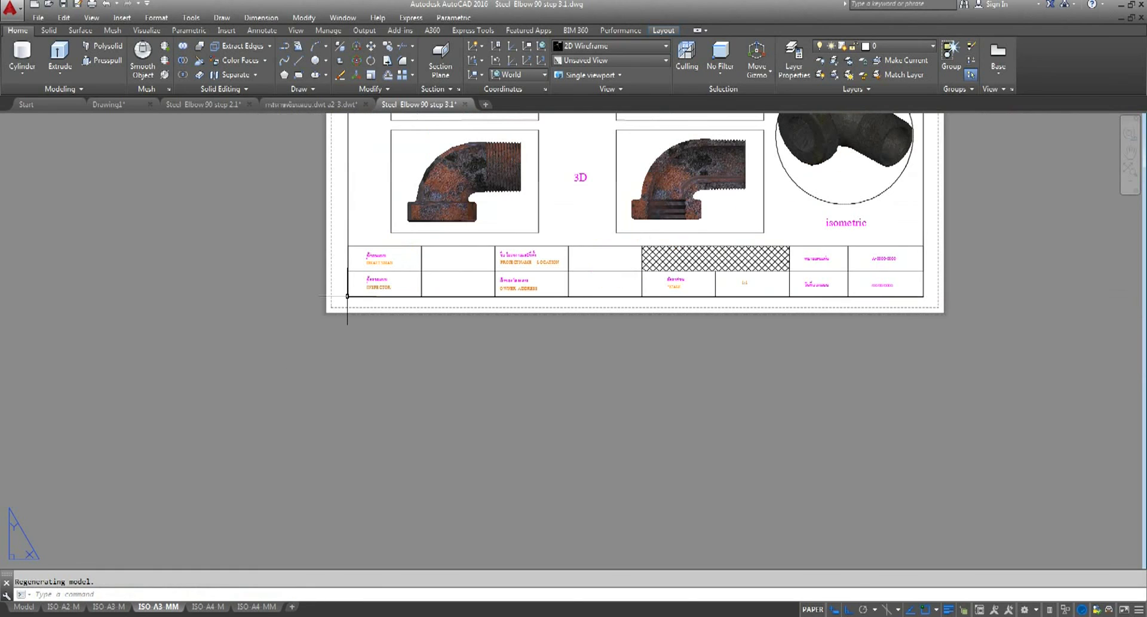
left_click(92, 3)
Preview the ISO A3 MM sheet on the Brother MFC J2320 printer, then exit to the Plot dialog
left_click(378, 458)
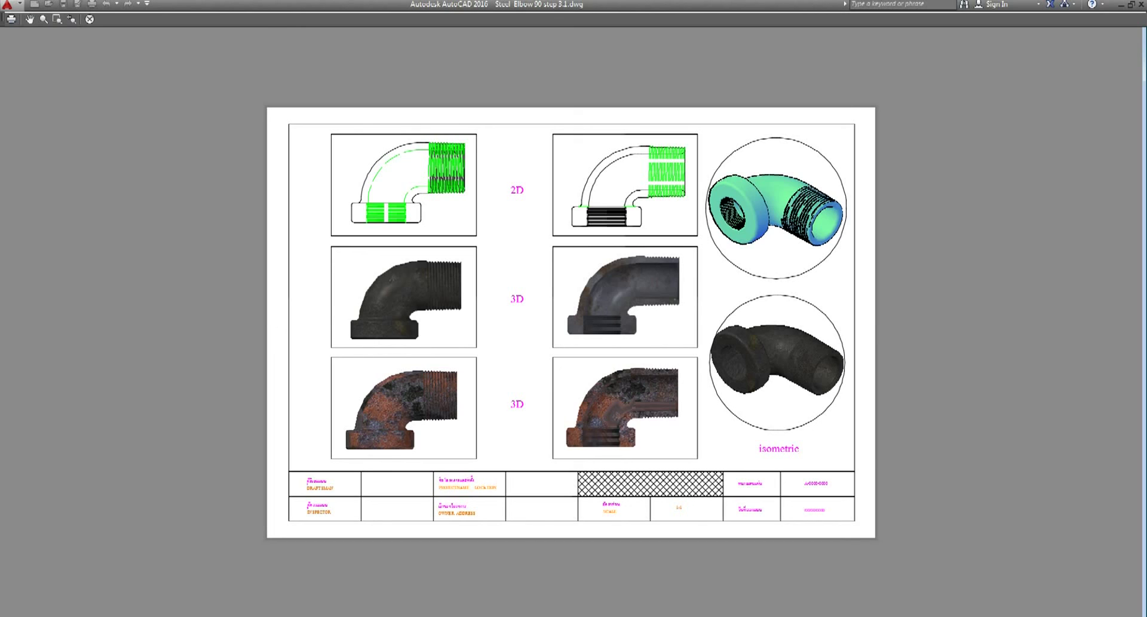
right_click(385, 430)
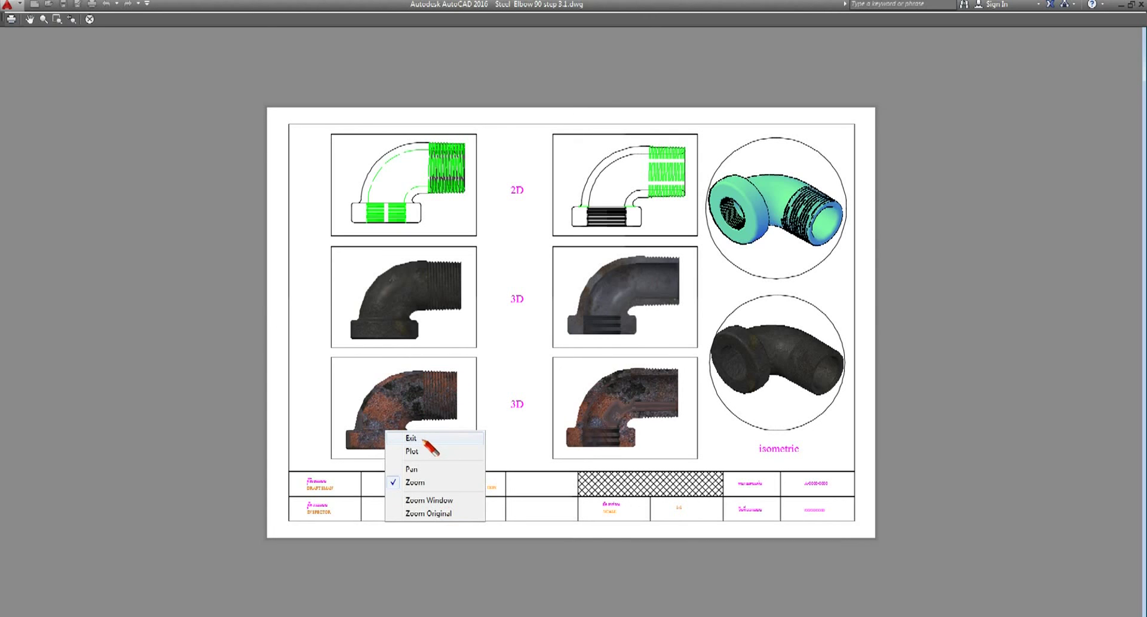
left_click(423, 440)
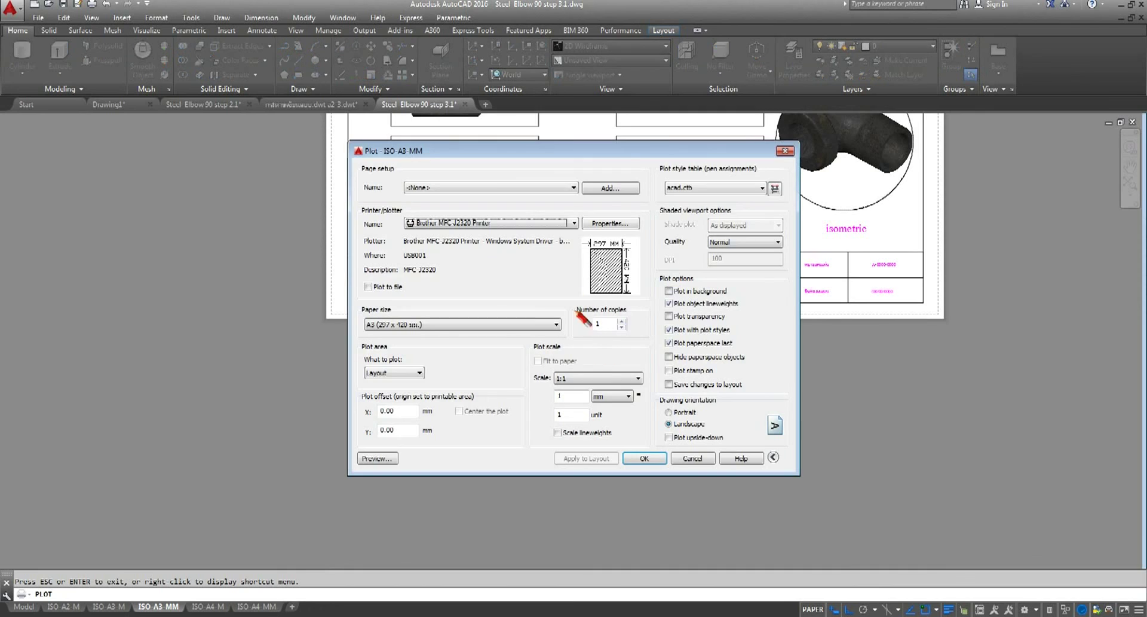
left_click(463, 223)
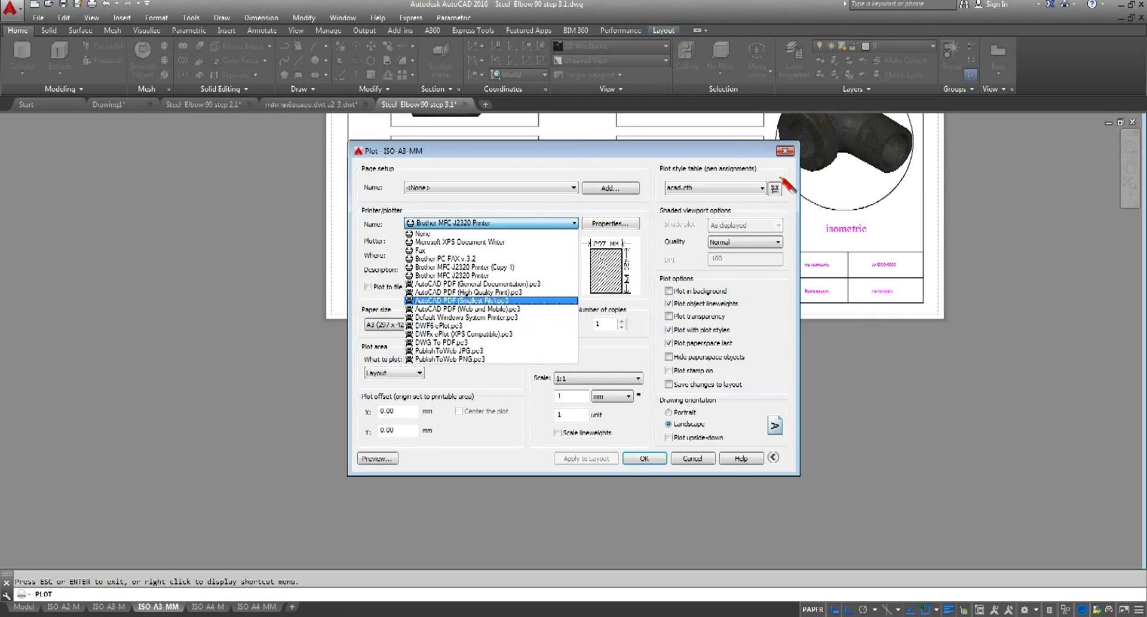
left_click(794, 163)
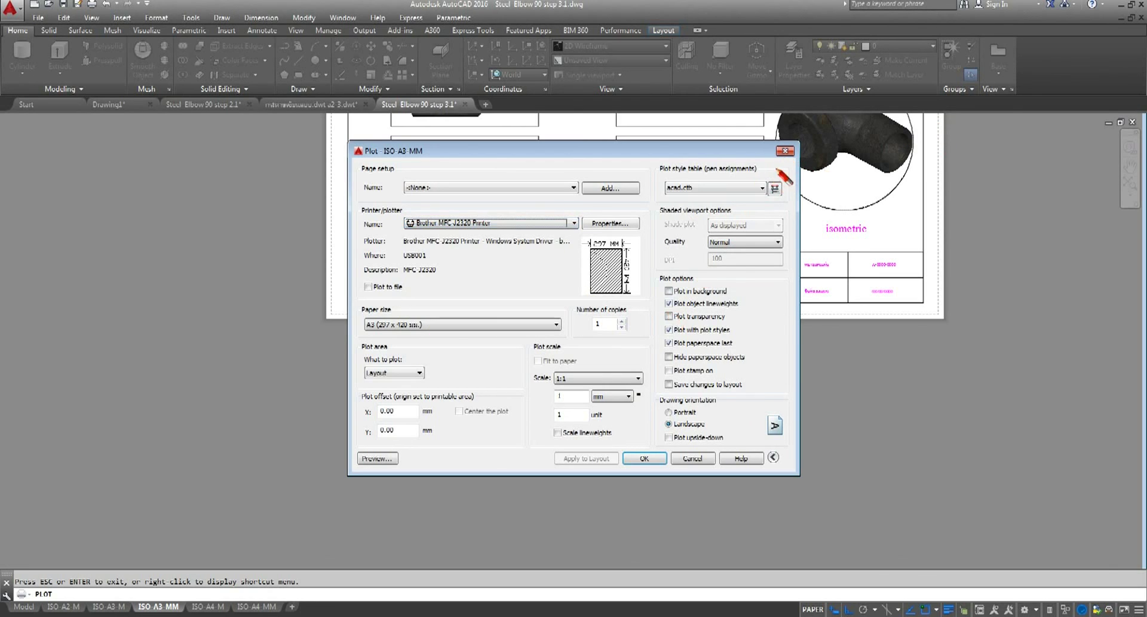
Close the Plot dialog without plotting and pan the A3 layout sheet back to centre
left_click(785, 150)
left_click_drag(661, 295, 527, 509)
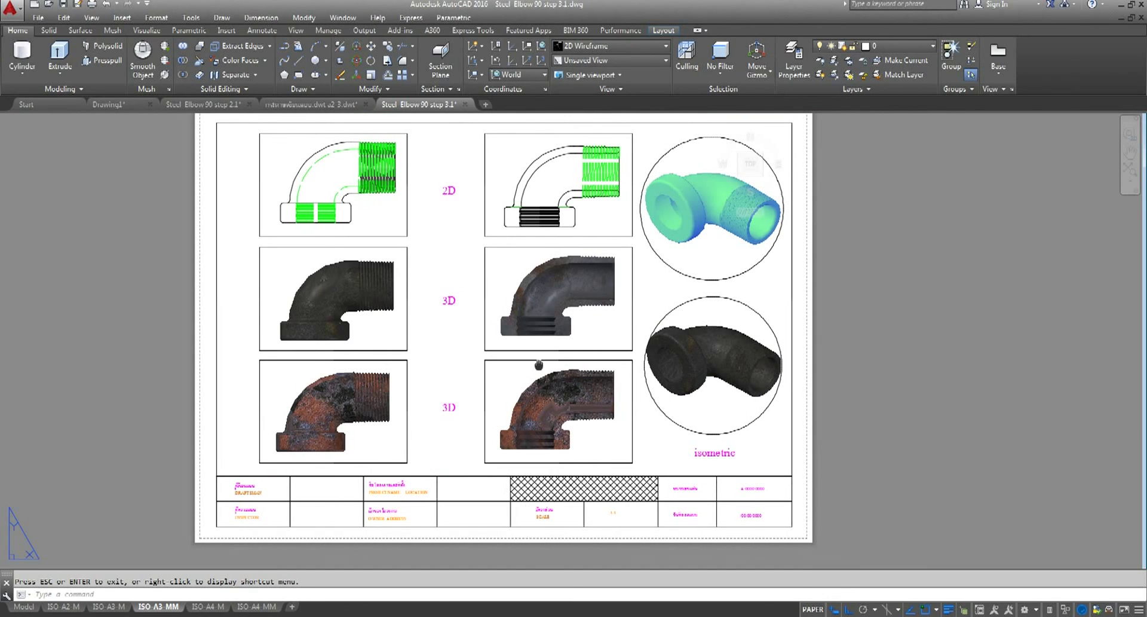
left_click_drag(571, 394, 611, 454)
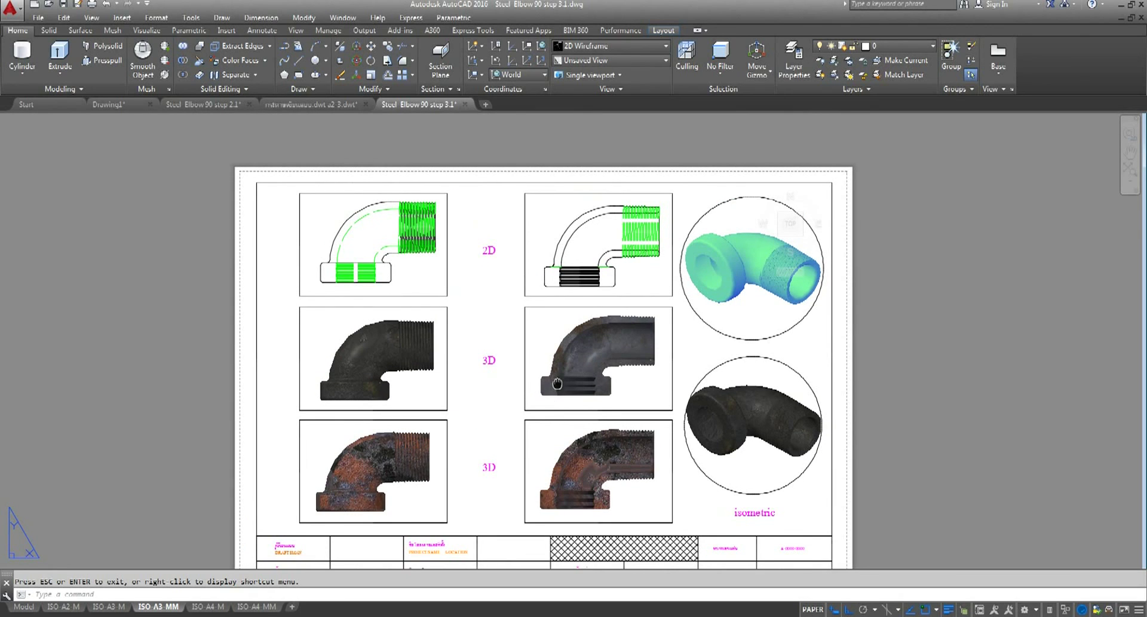
left_click_drag(551, 405, 557, 383)
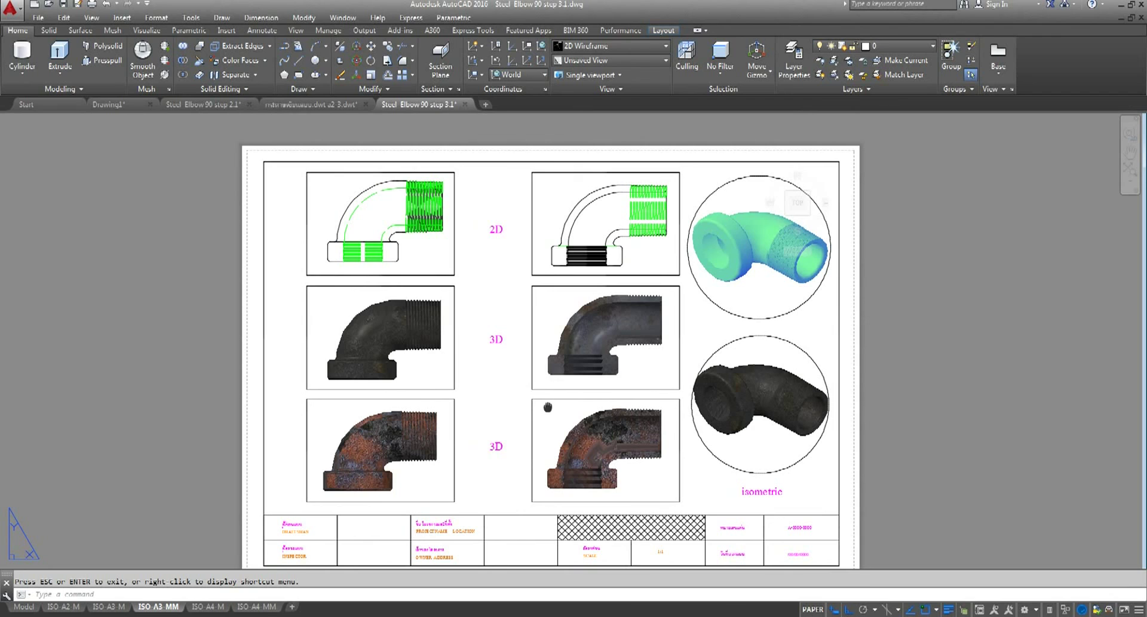
left_click_drag(547, 407, 548, 393)
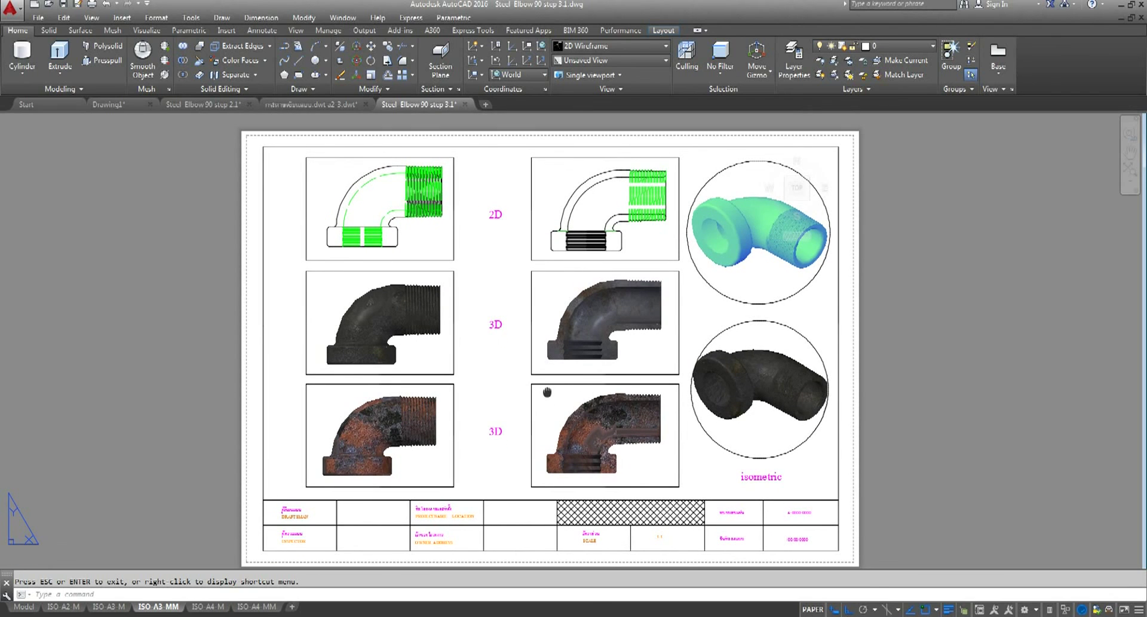
key("Escape")
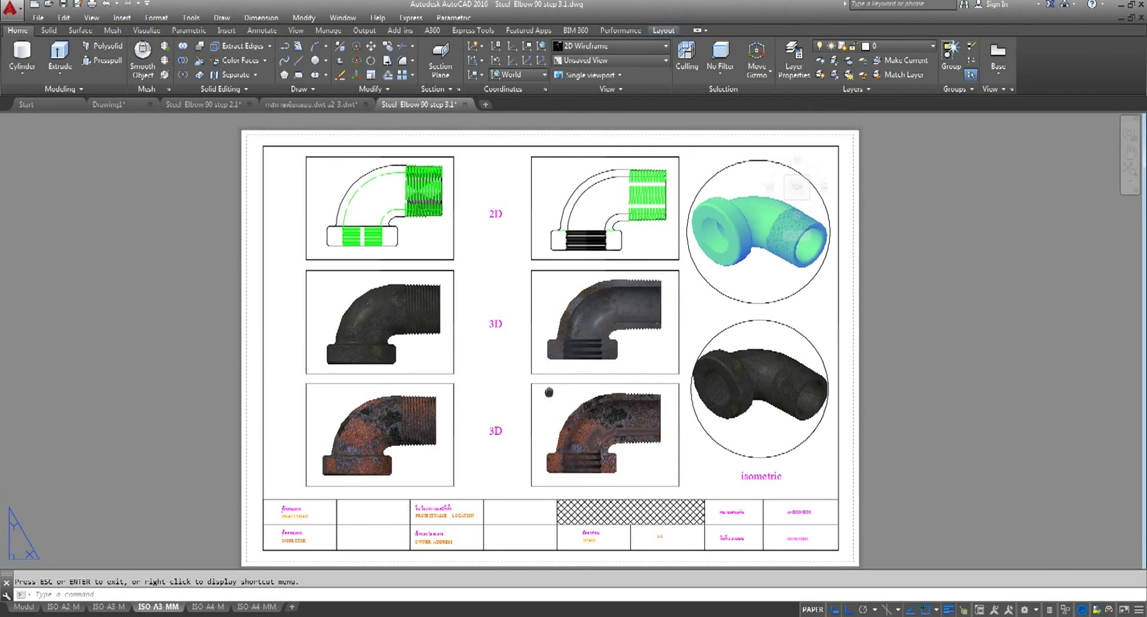
left_click_drag(548, 392, 578, 389)
right_click(956, 228)
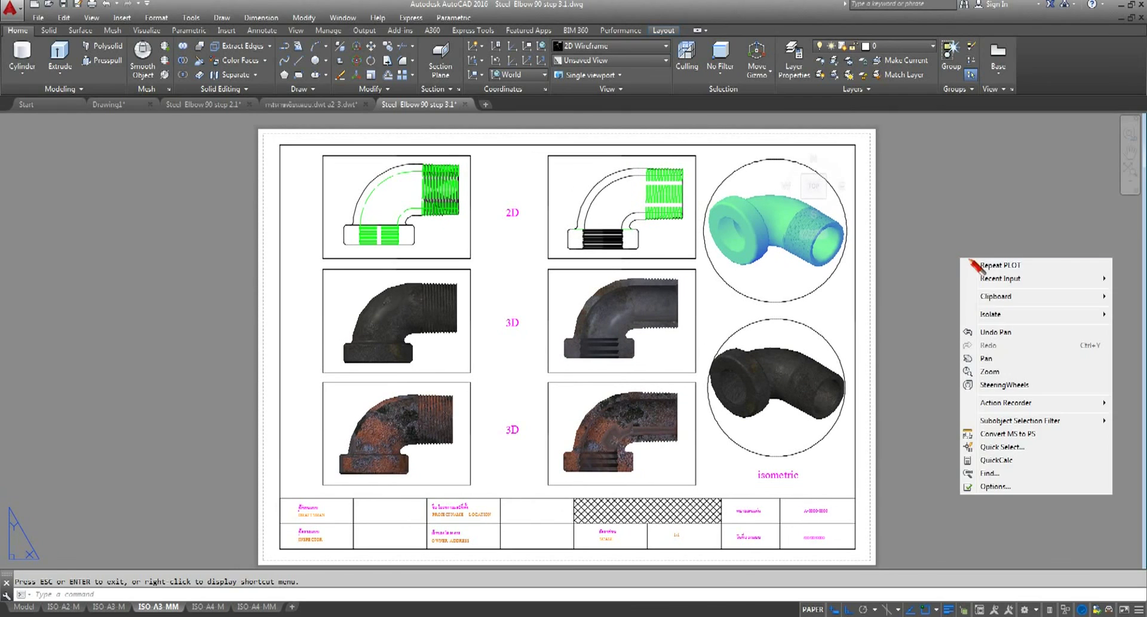
left_click(974, 231)
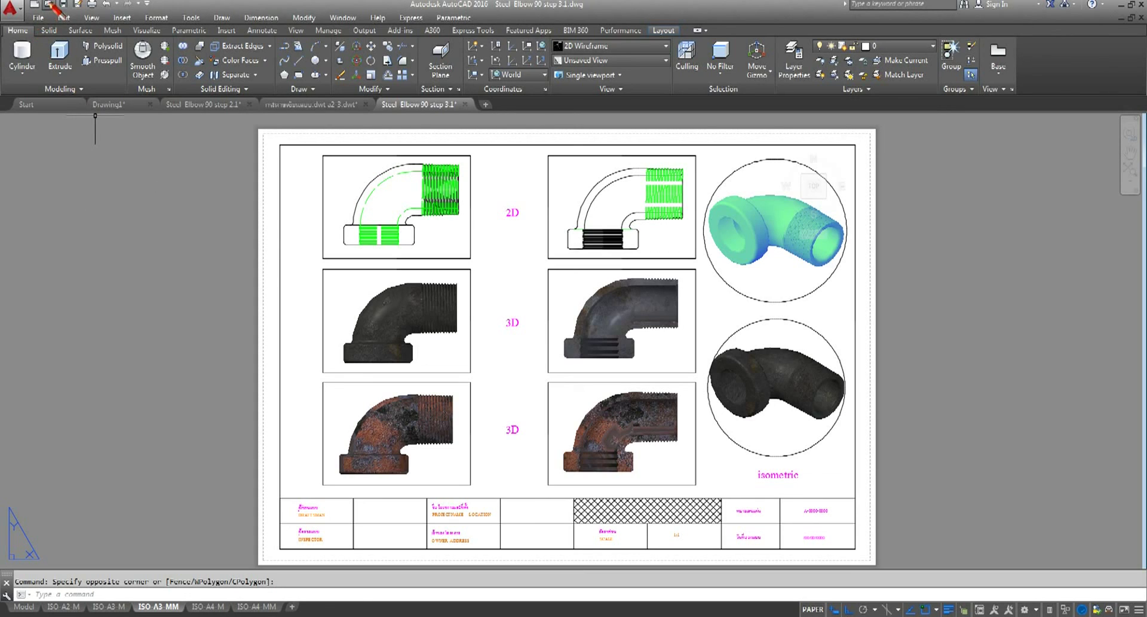
Switch the plotter to DWG To PDF.pc3 and preview the ISO full bleed A3 sheet
left_click(91, 4)
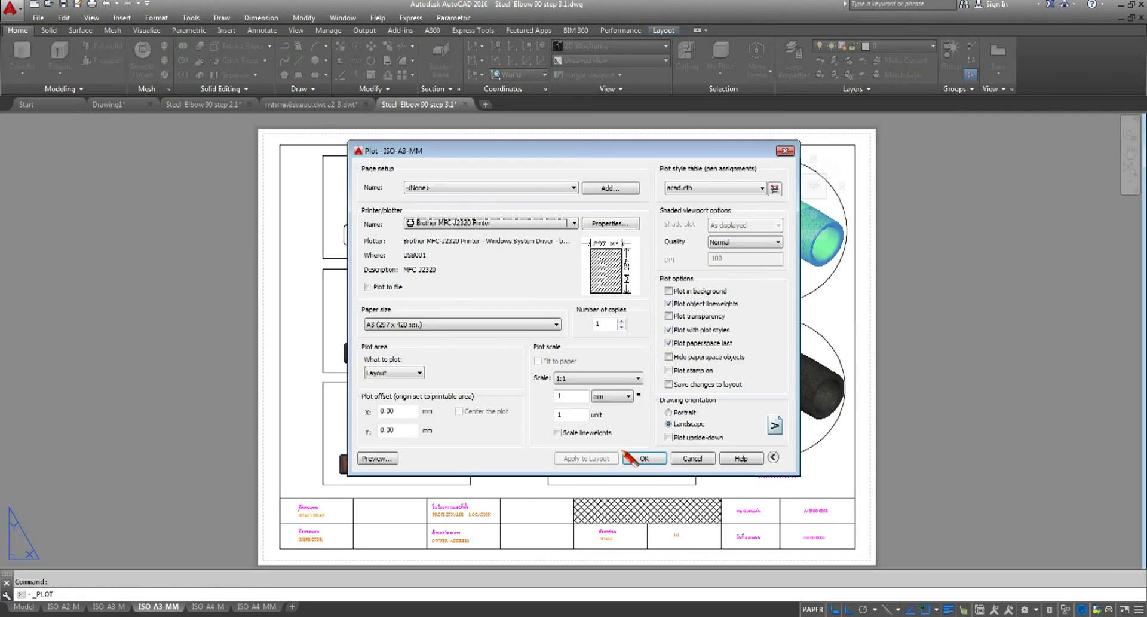
left_click(574, 223)
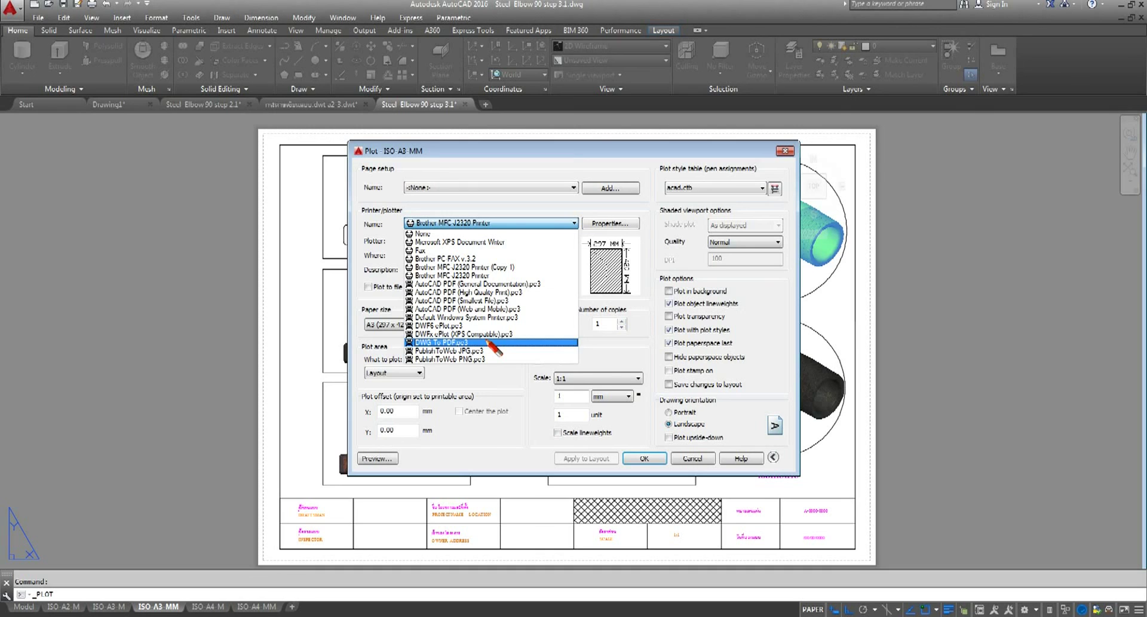
left_click(486, 344)
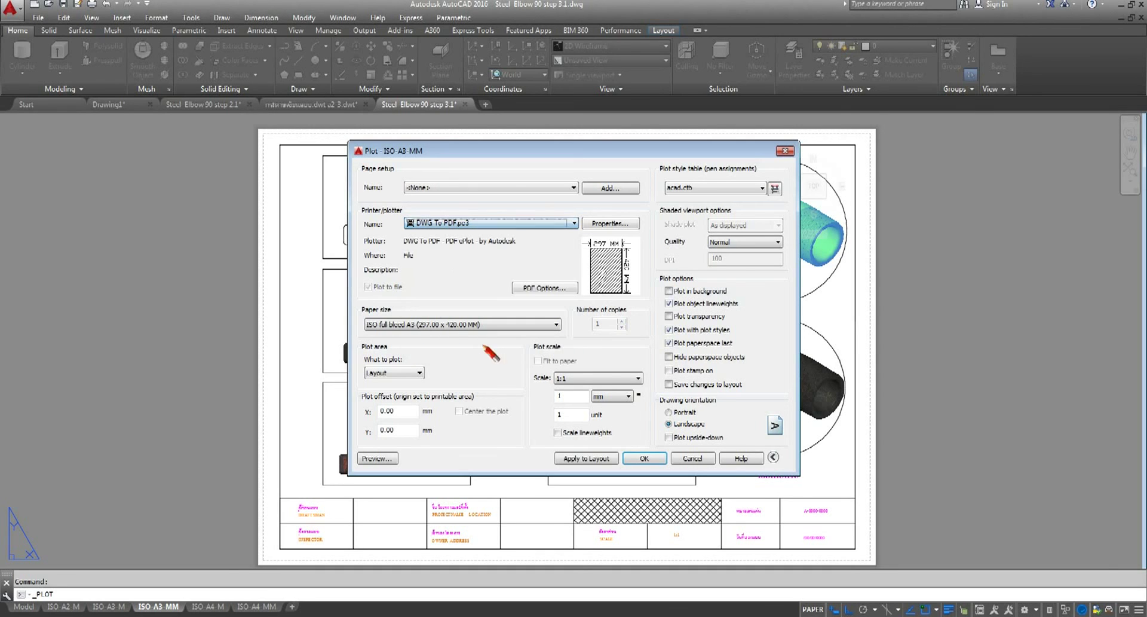
left_click(378, 458)
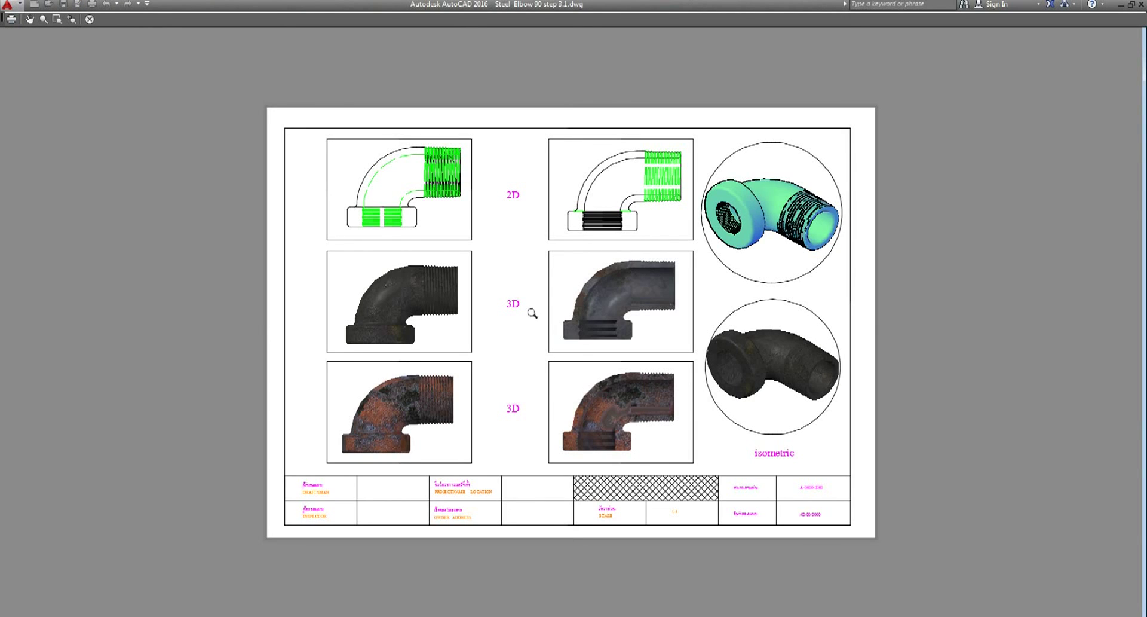
Plot the layout from the preview's context menu to bring up Browse for Plot File
right_click(533, 311)
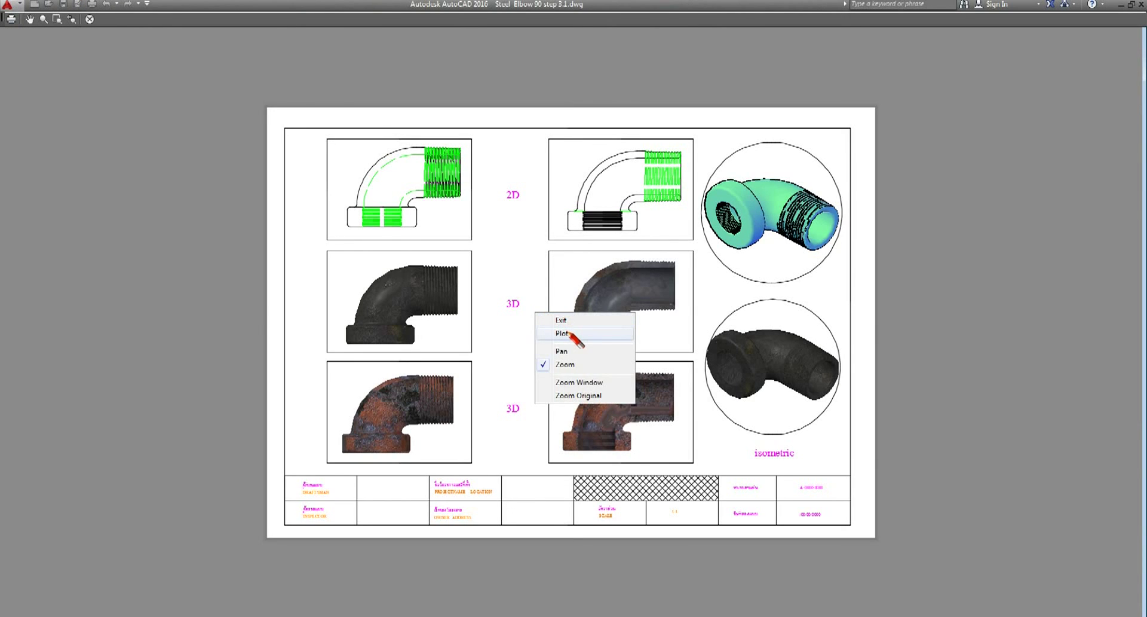
left_click(568, 333)
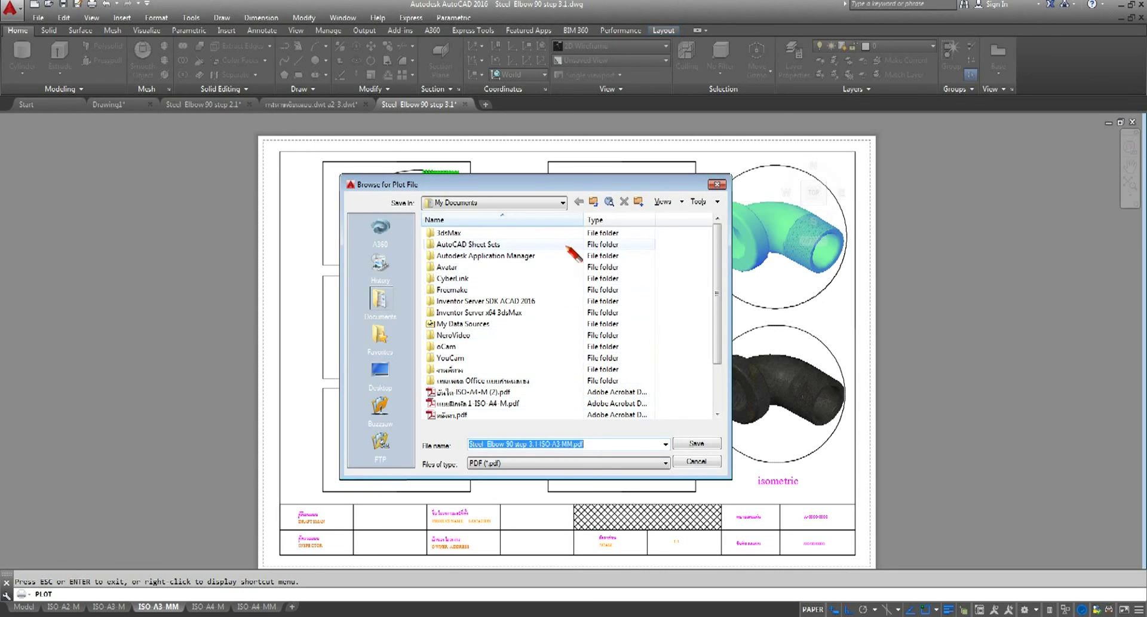
Save Steel Elbow 90 step 3.1 ISO A3 MM.pdf to the (D:) New Volume drive
left_click(563, 203)
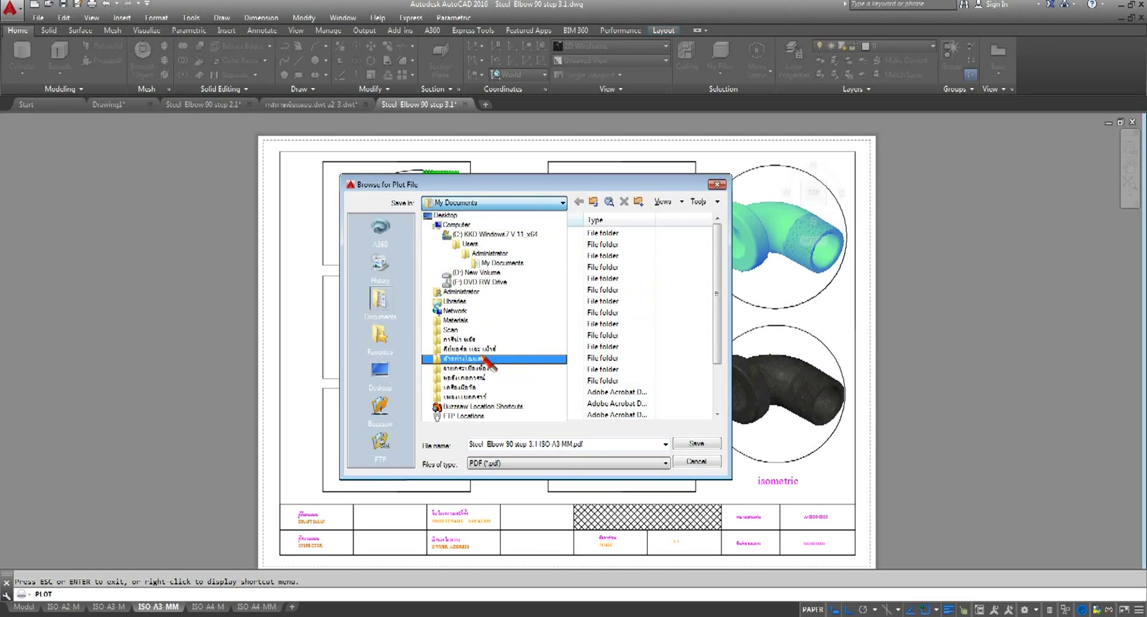
left_click(487, 273)
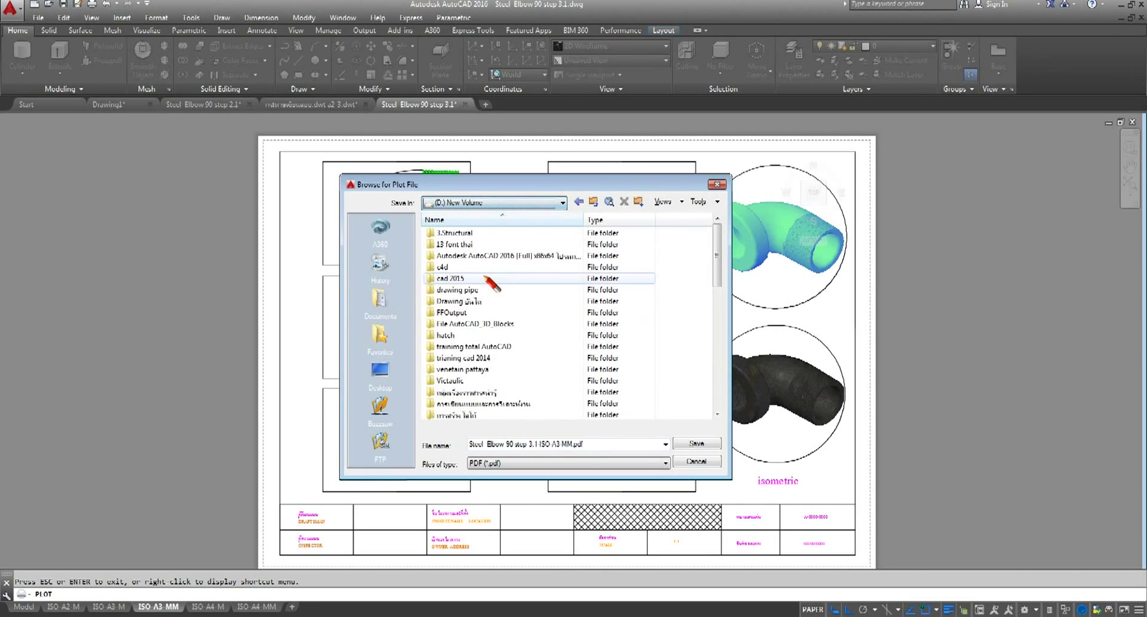
left_click(697, 444)
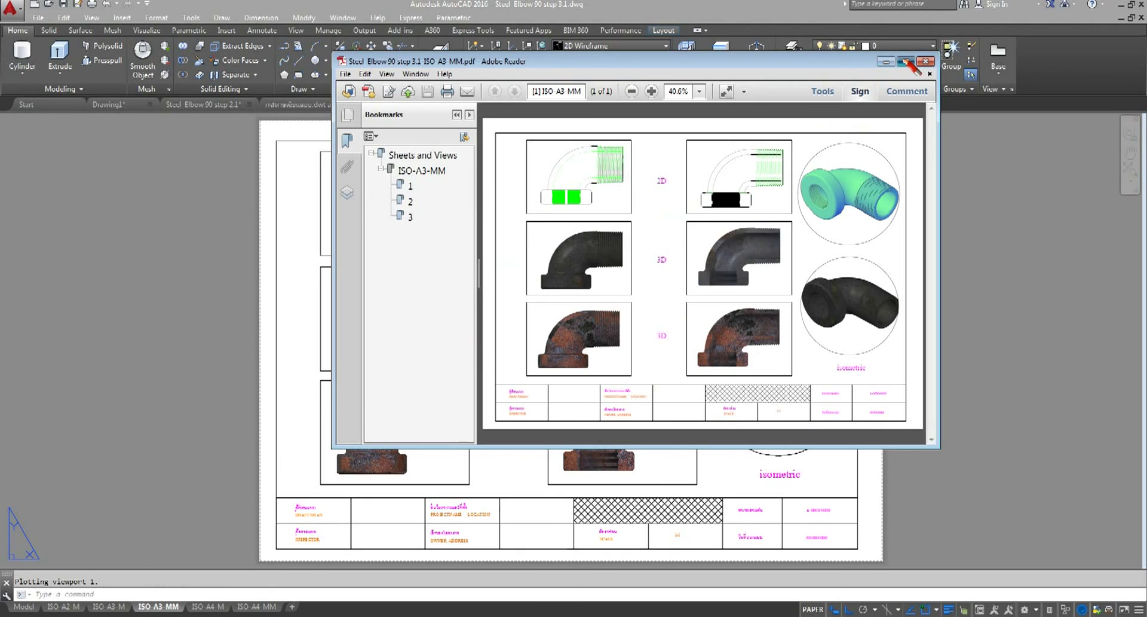
Maximize Adobe Reader to inspect the plotted A3 PDF, then close it
left_click(906, 61)
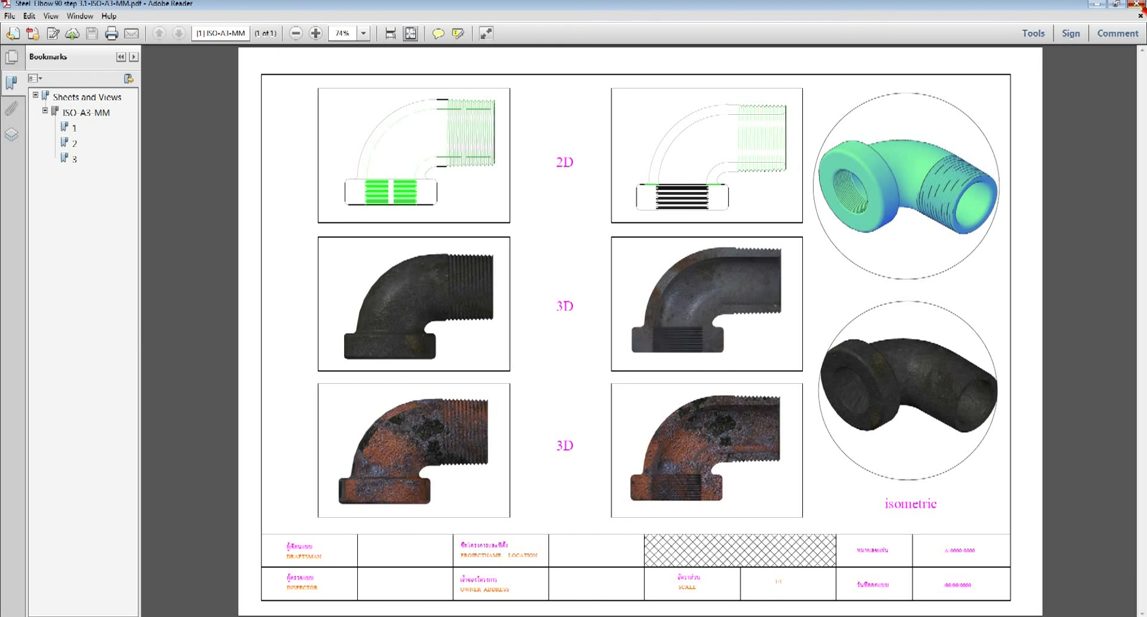
left_click(1129, 5)
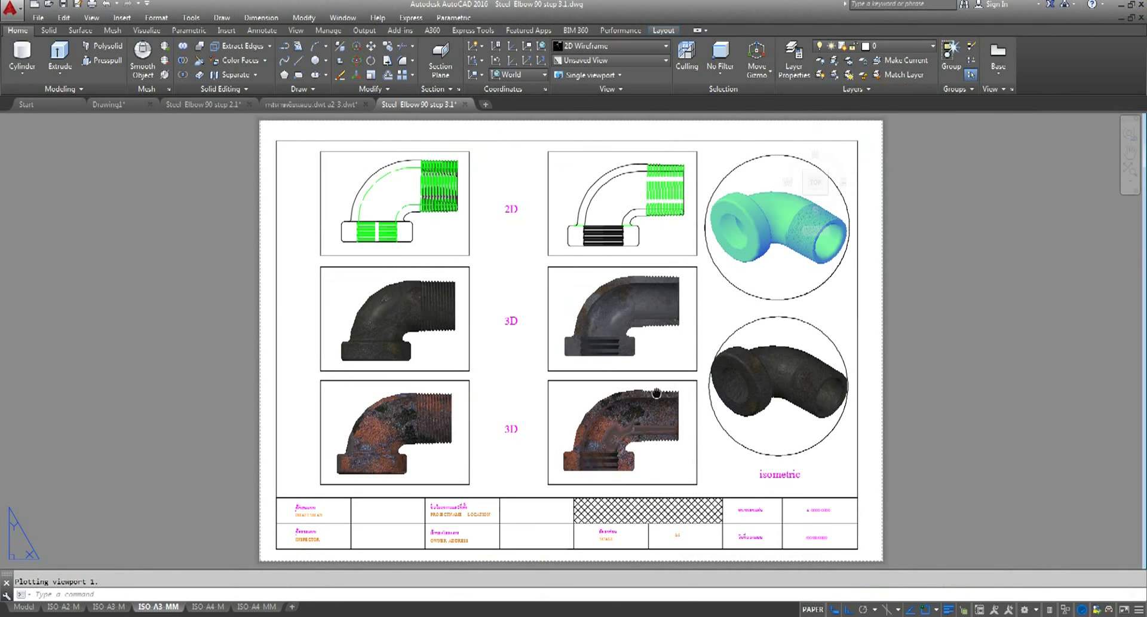
middle_click_drag(646, 387, 617, 392)
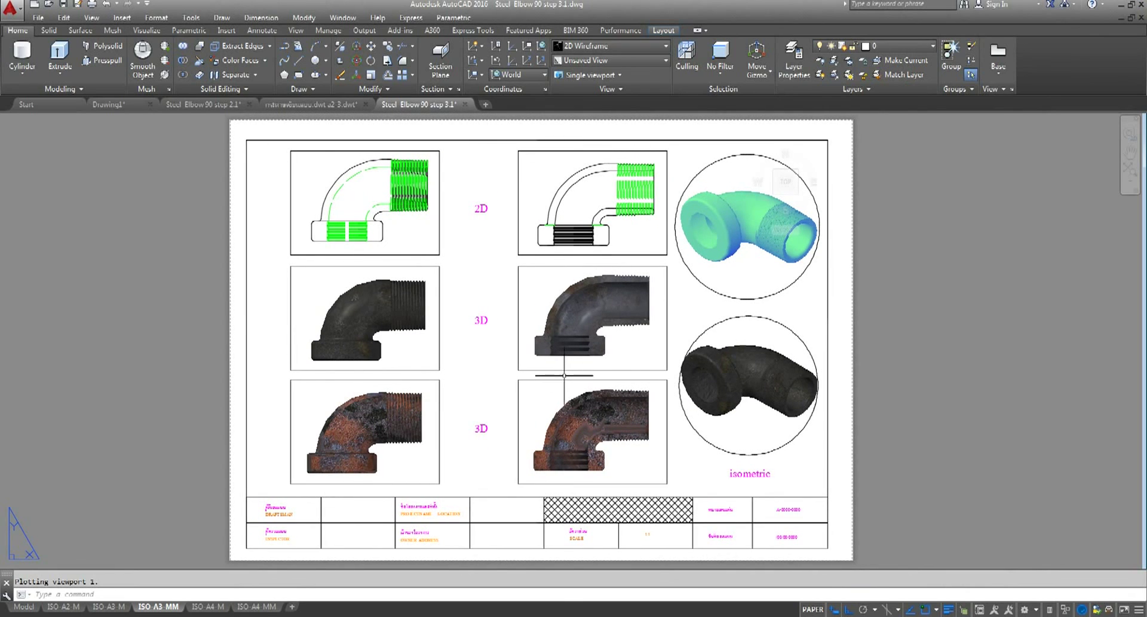